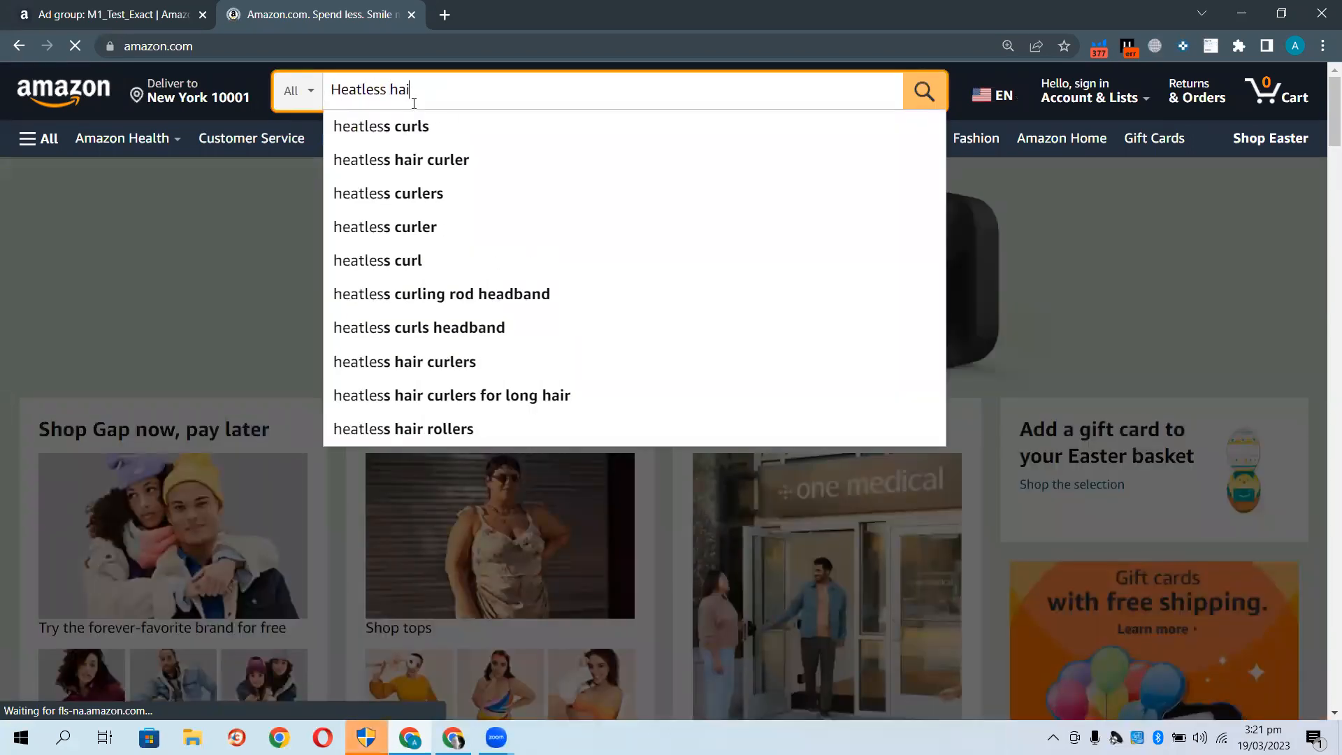
Search Amazon for heatless hair curler and open Xray product research from the Helium 10 extension
text(r cyrler)
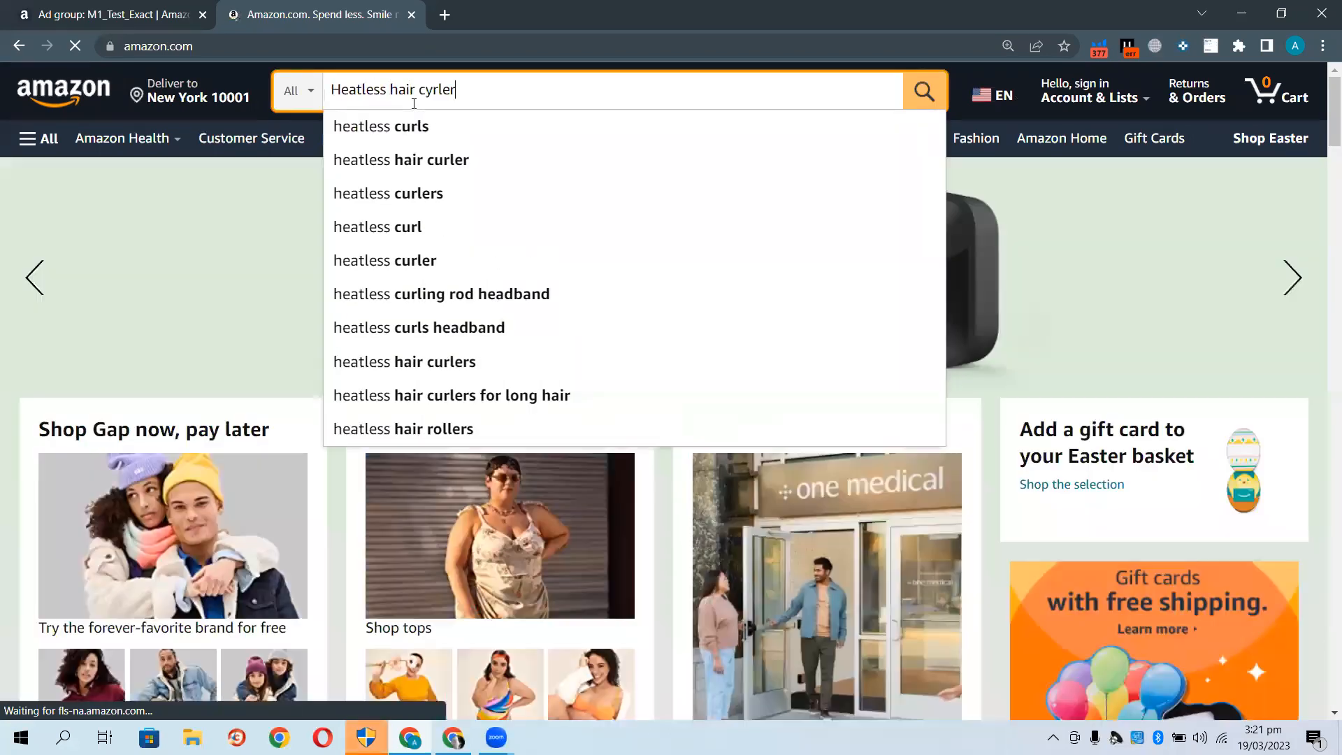
key(Return)
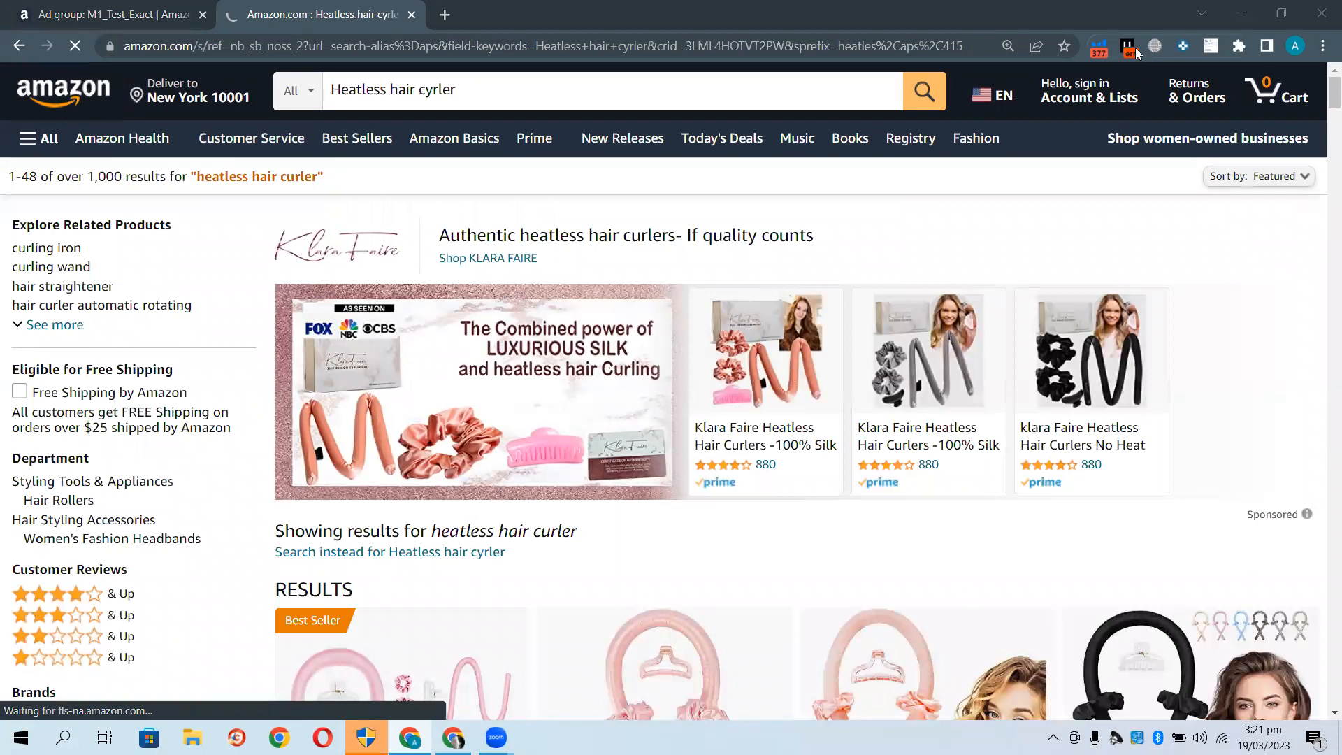
click(1099, 47)
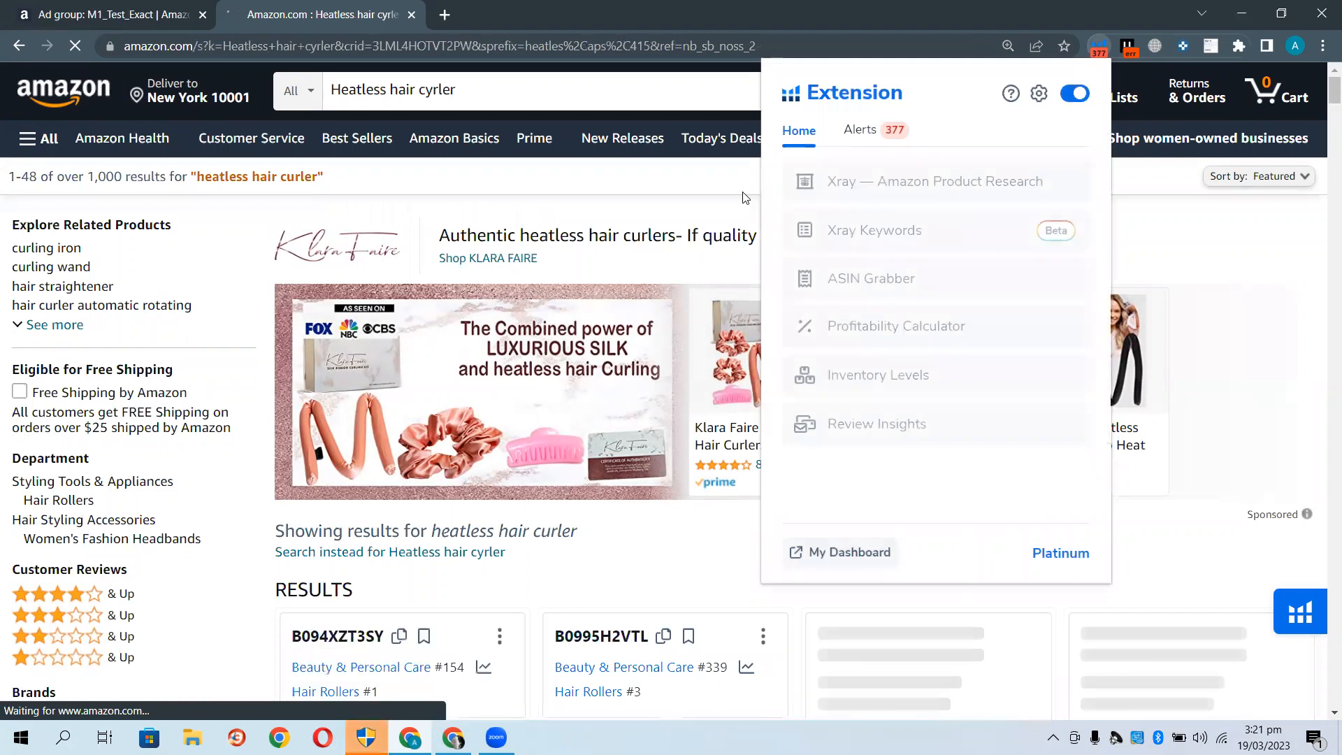
click(572, 183)
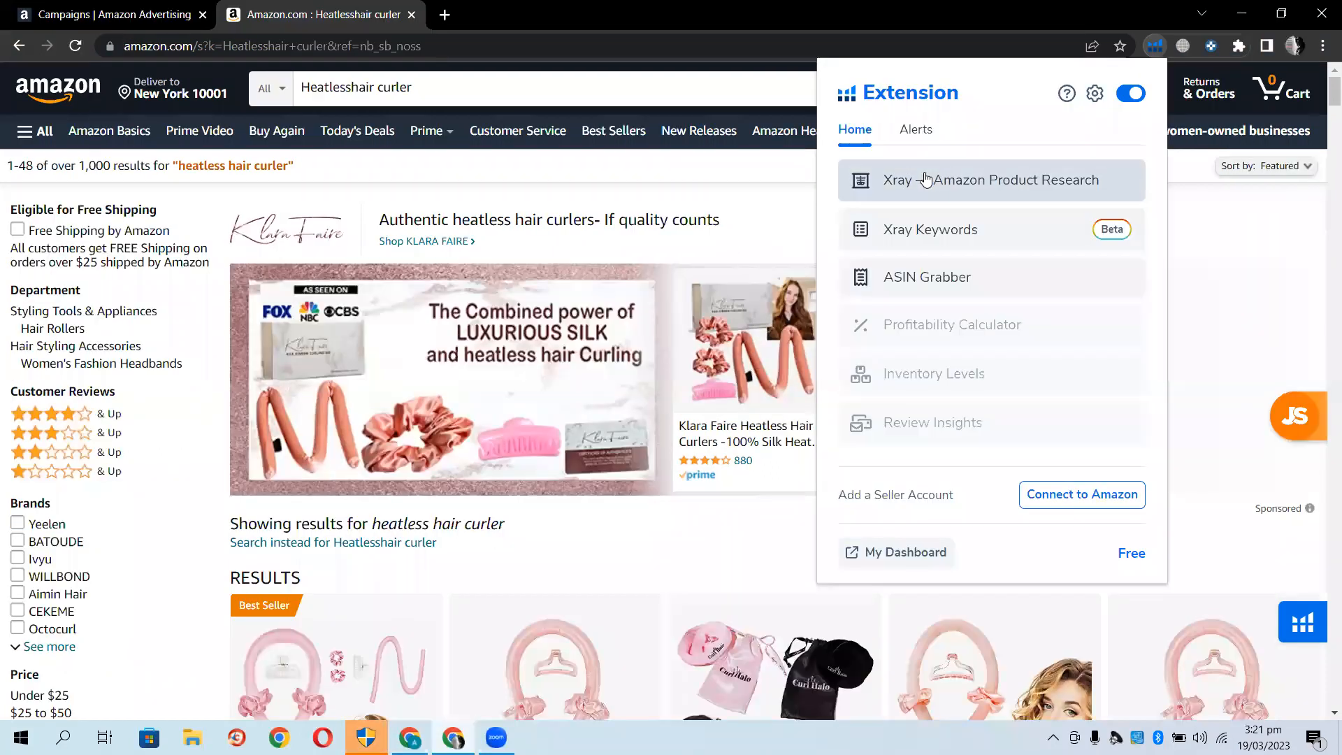
click(893, 202)
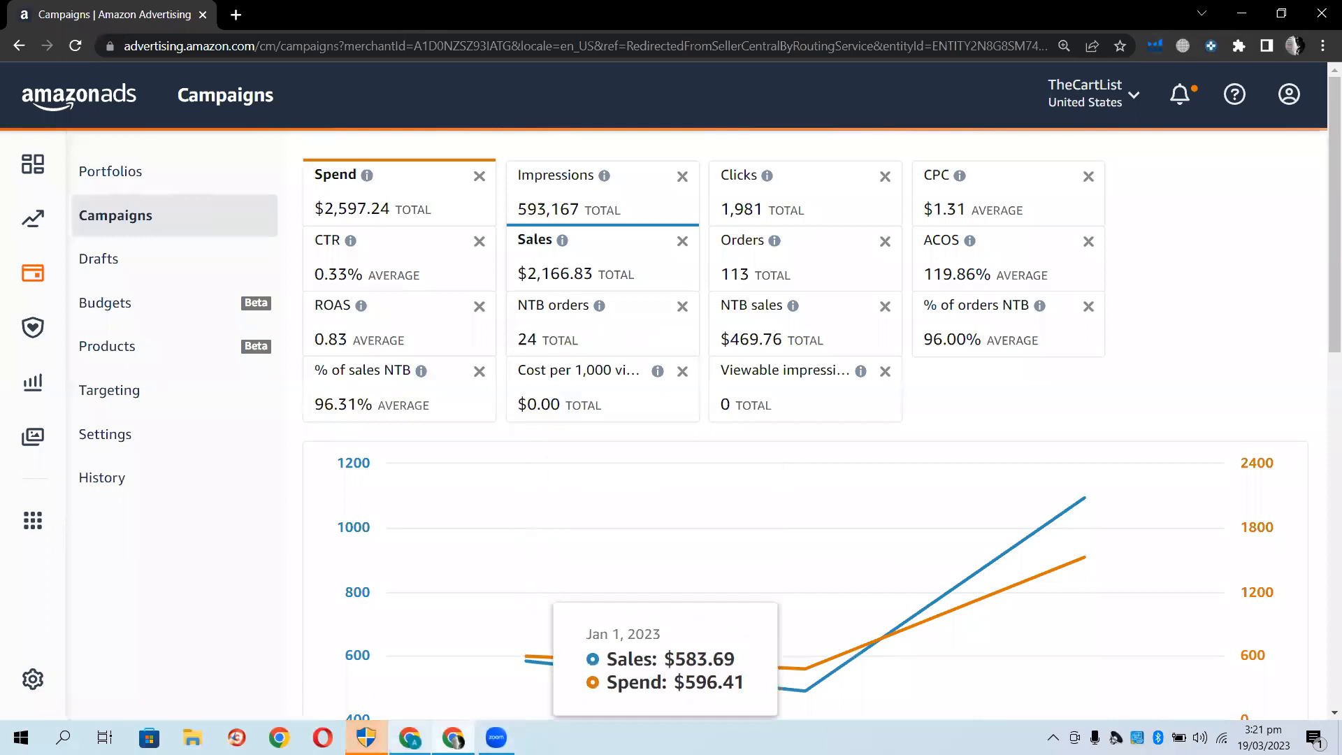
click(413, 738)
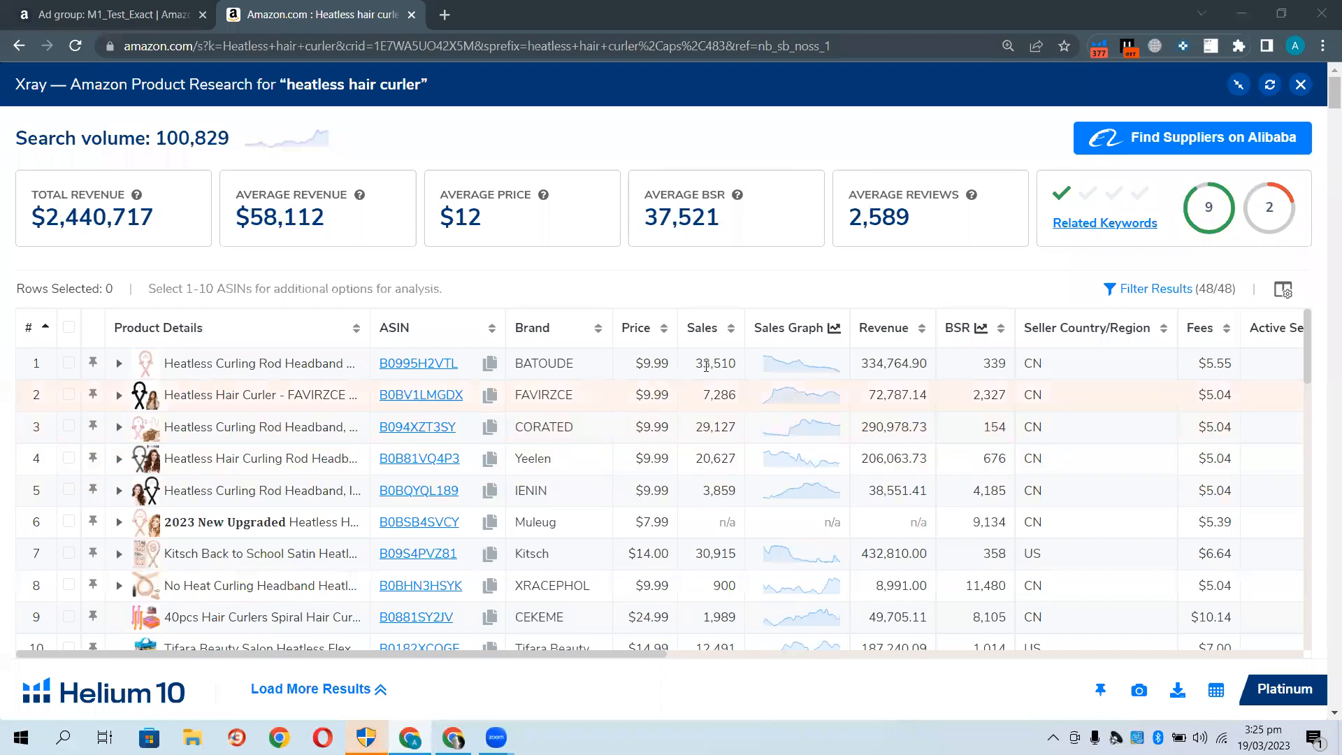
Sort the Xray product list by sales from highest to lowest and preview the top listings
click(728, 328)
click(728, 328)
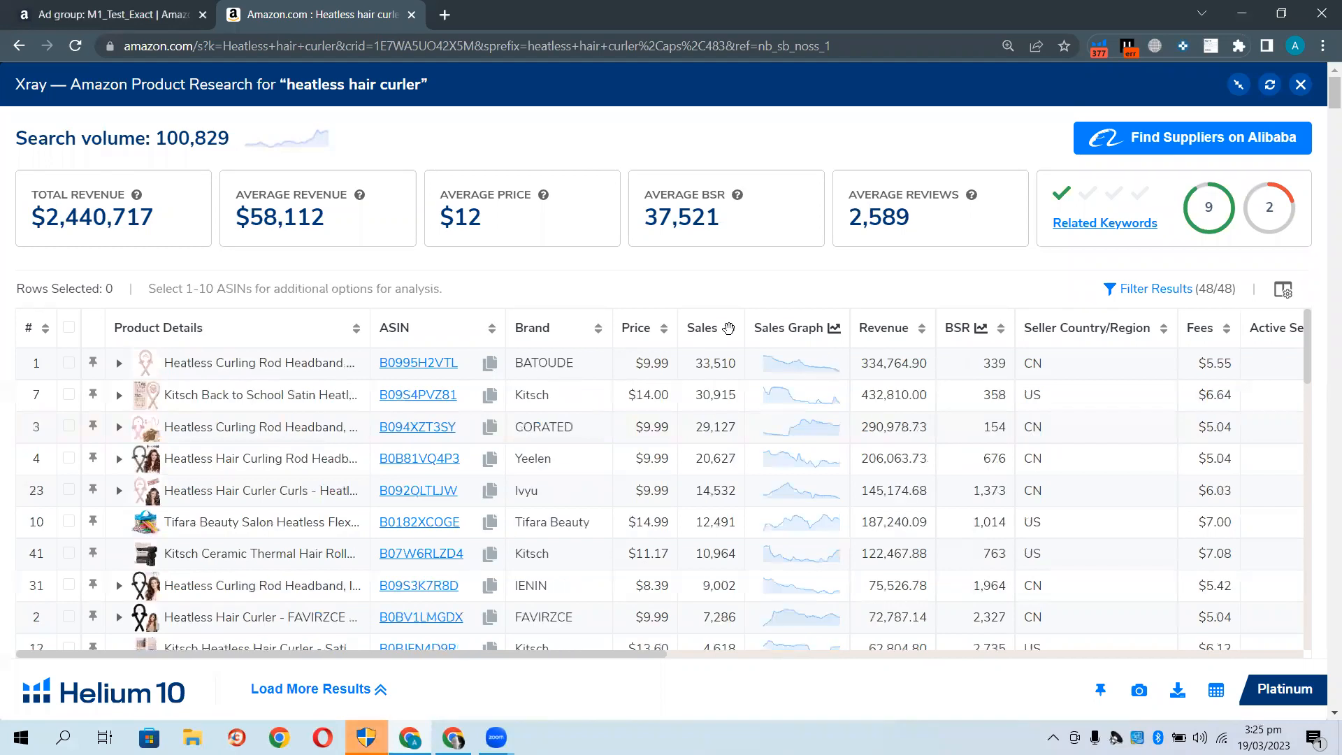
mouse_move(202, 425)
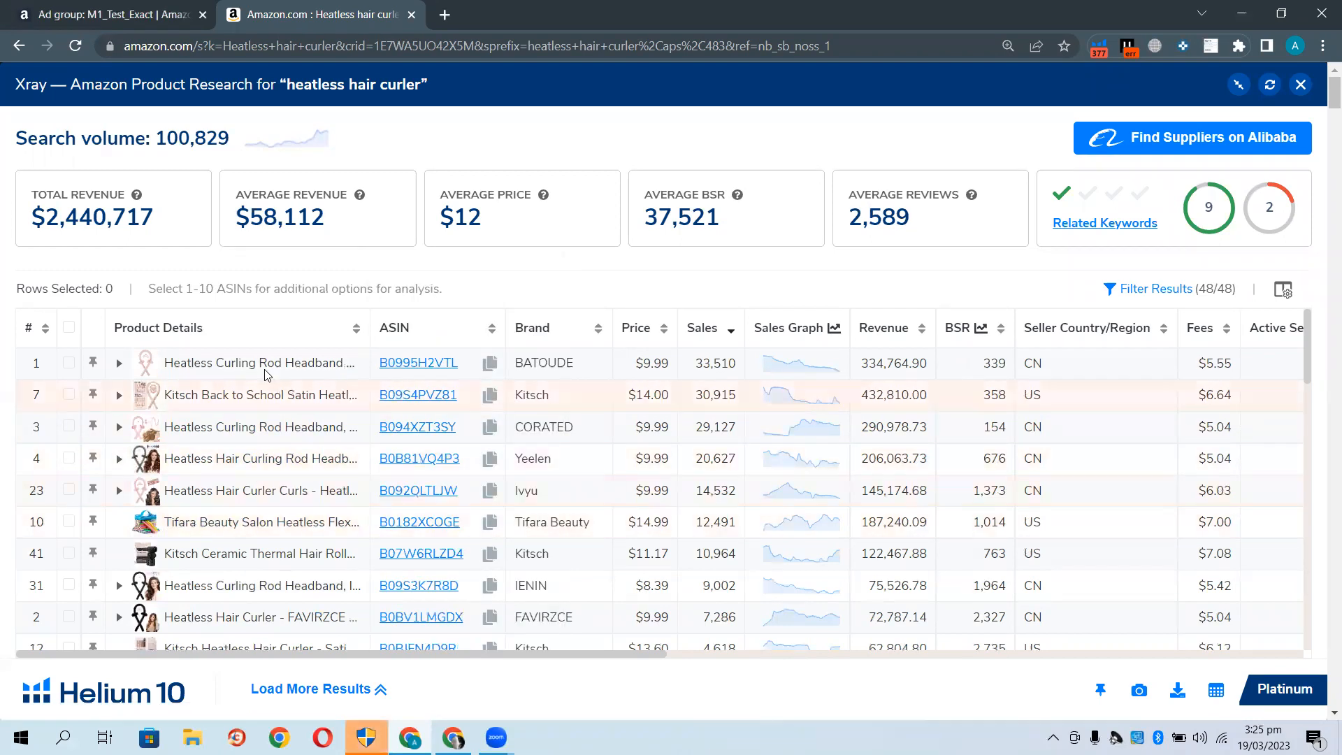
mouse_move(232, 378)
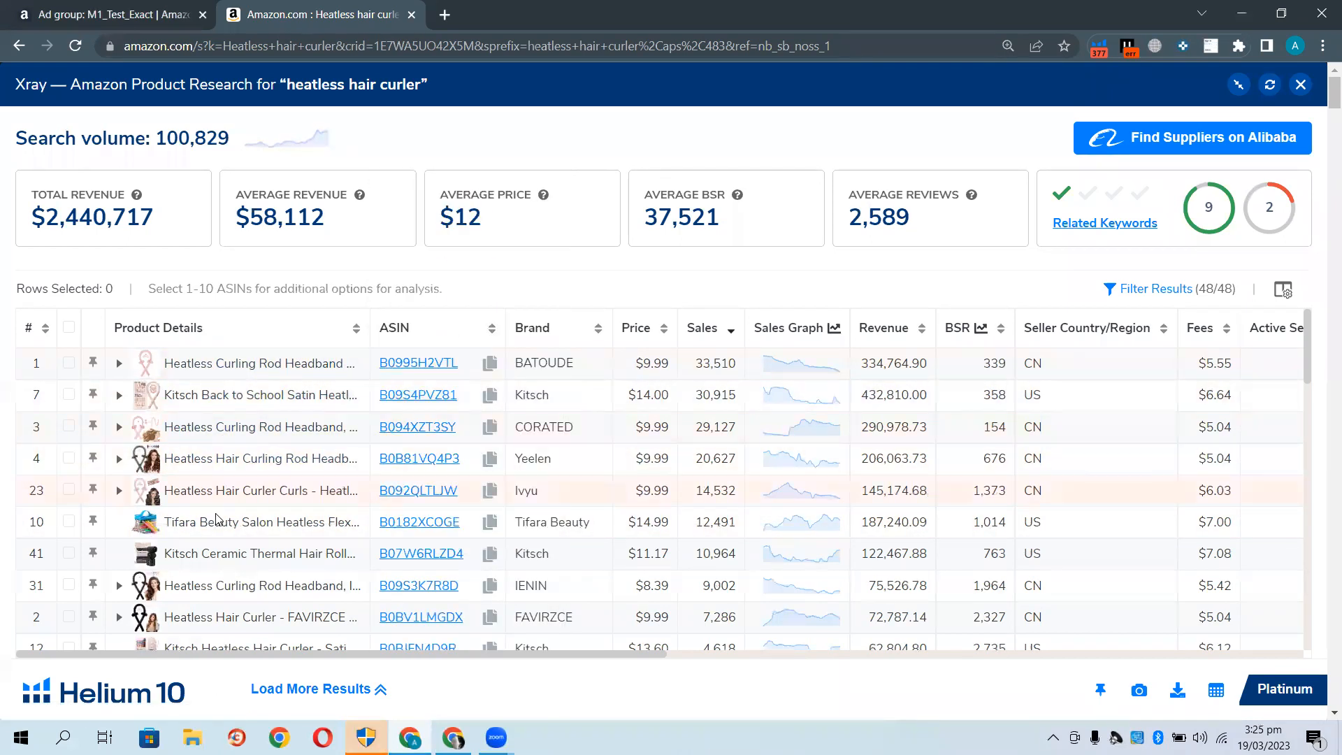
mouse_move(213, 535)
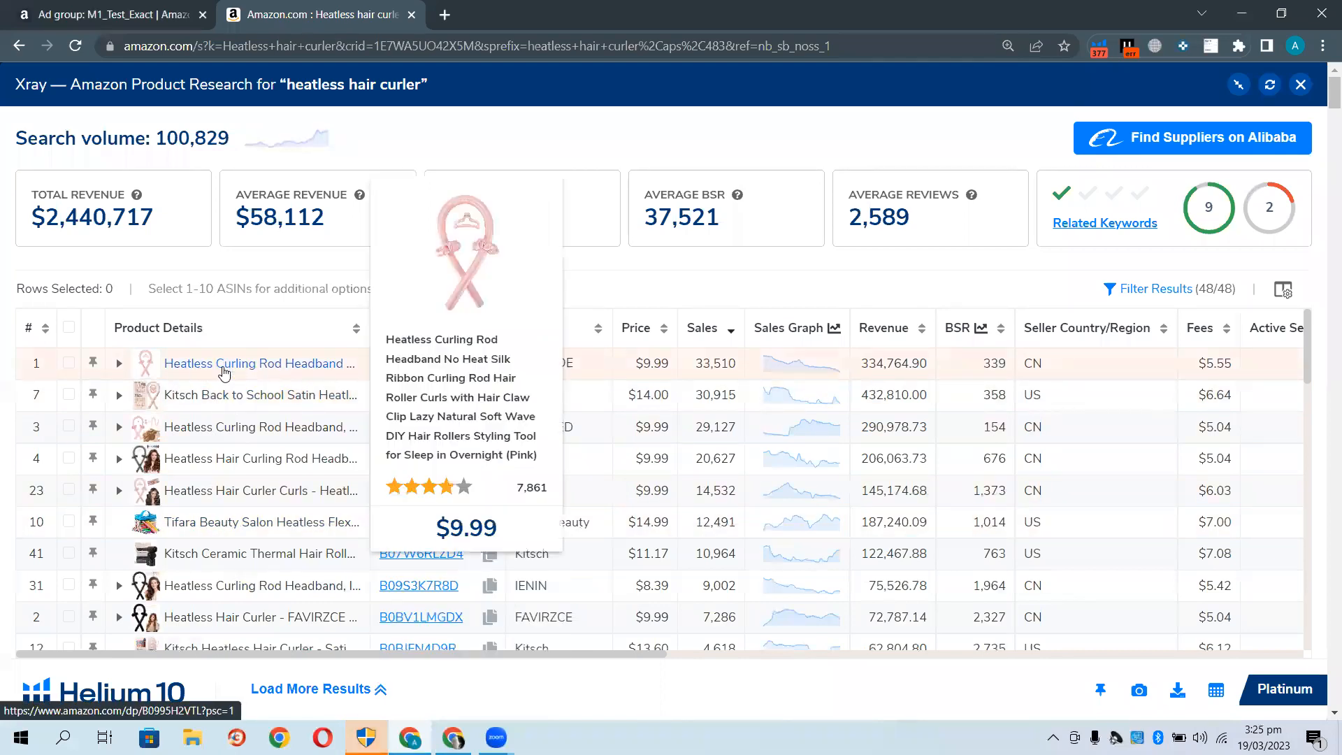
mouse_move(222, 400)
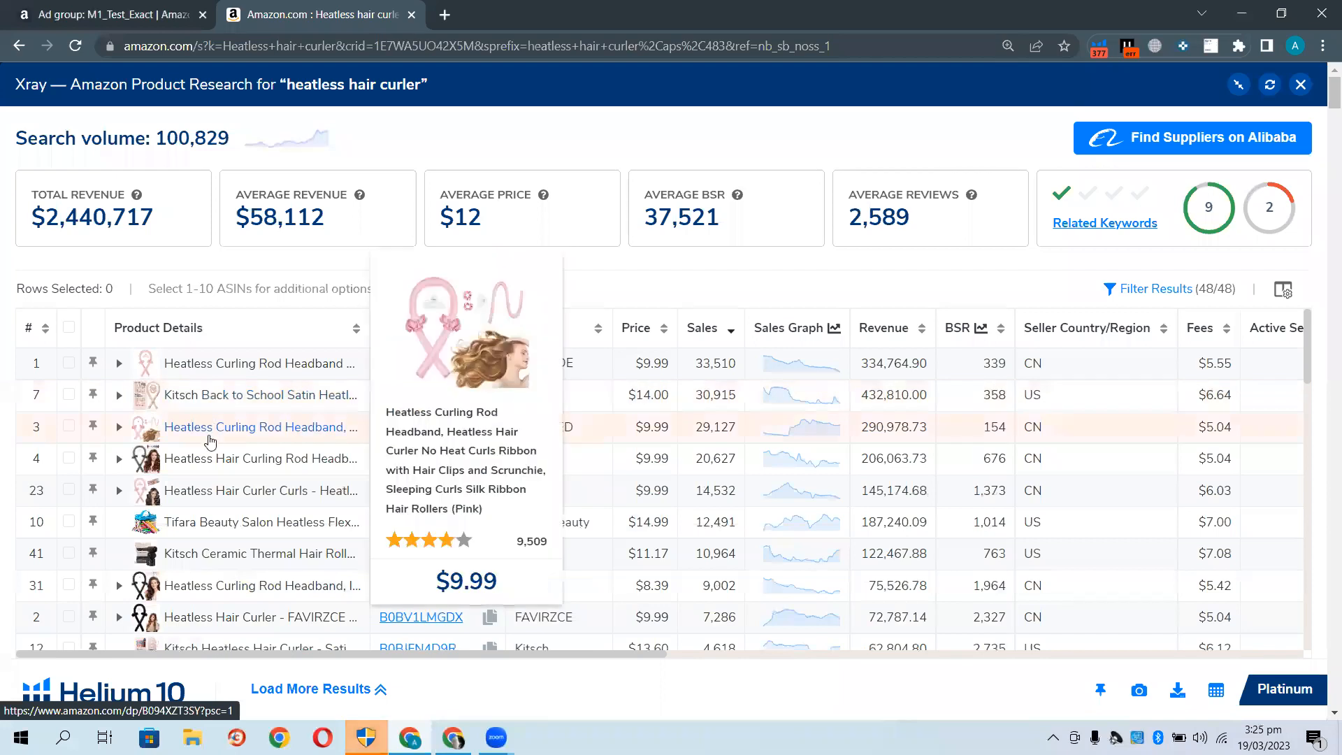
Remove the Tifara Beauty Salon and Kitsch Ceramic Thermal Hair Rollers products from the Xray results
mouse_move(192, 560)
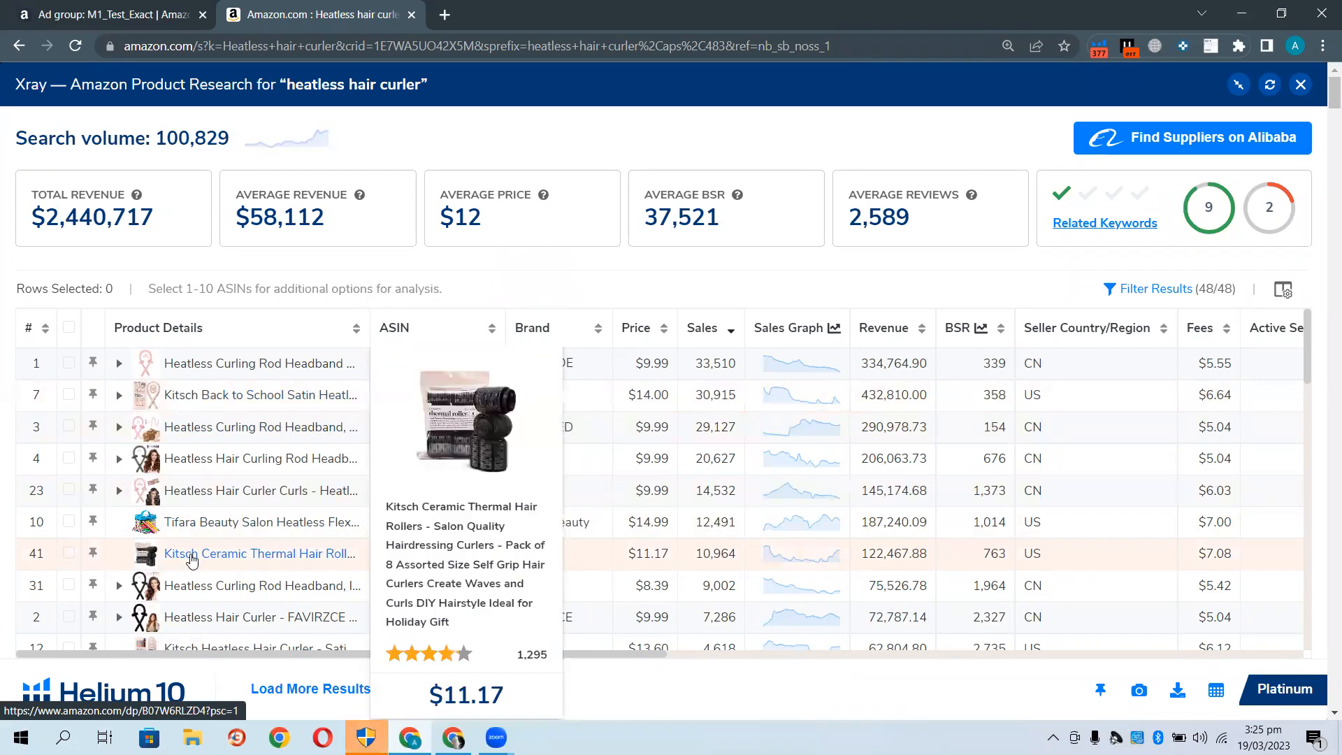
click(69, 553)
click(68, 522)
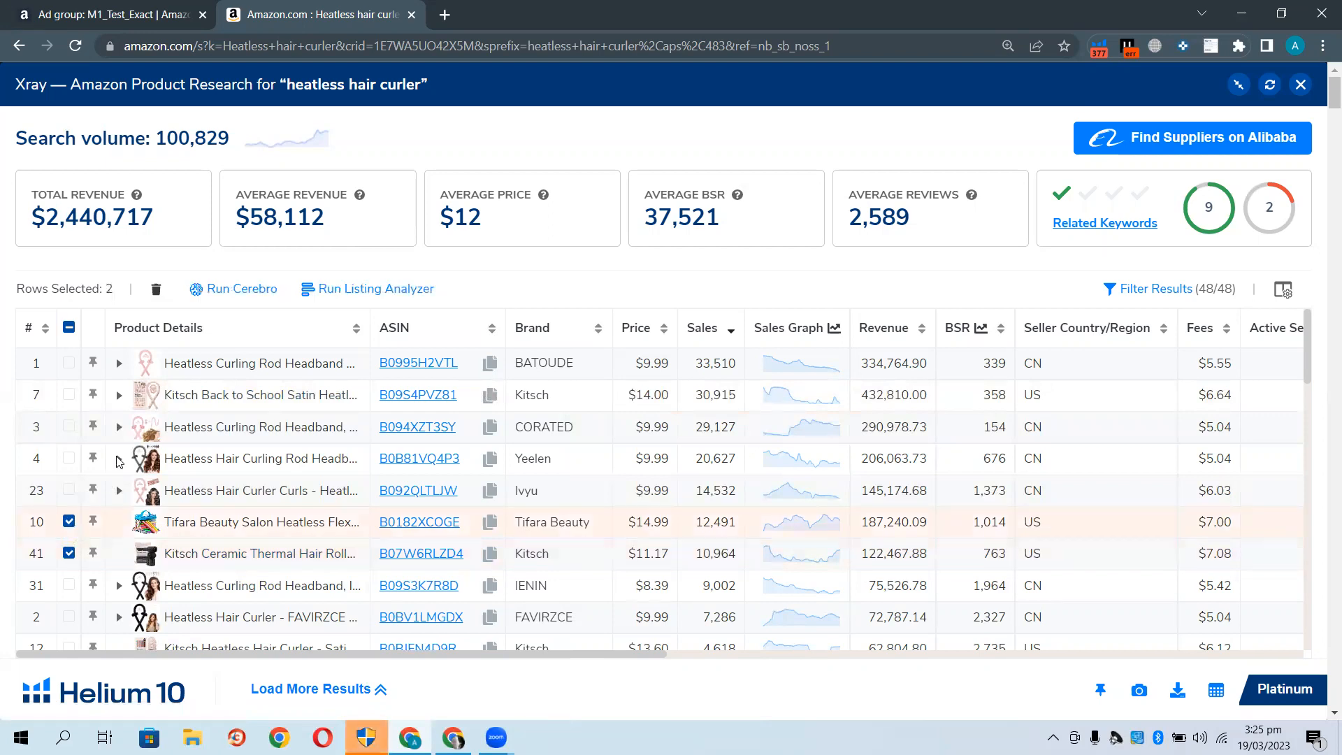
click(156, 289)
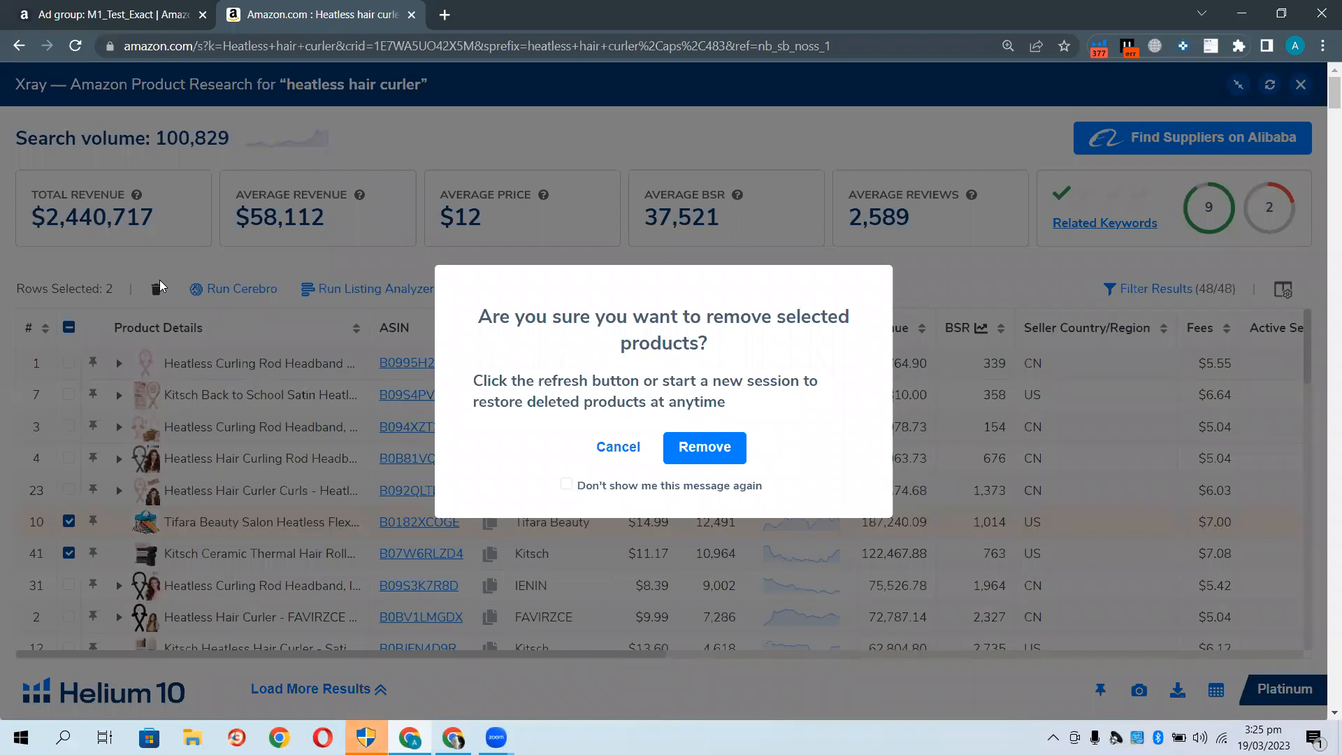
click(701, 448)
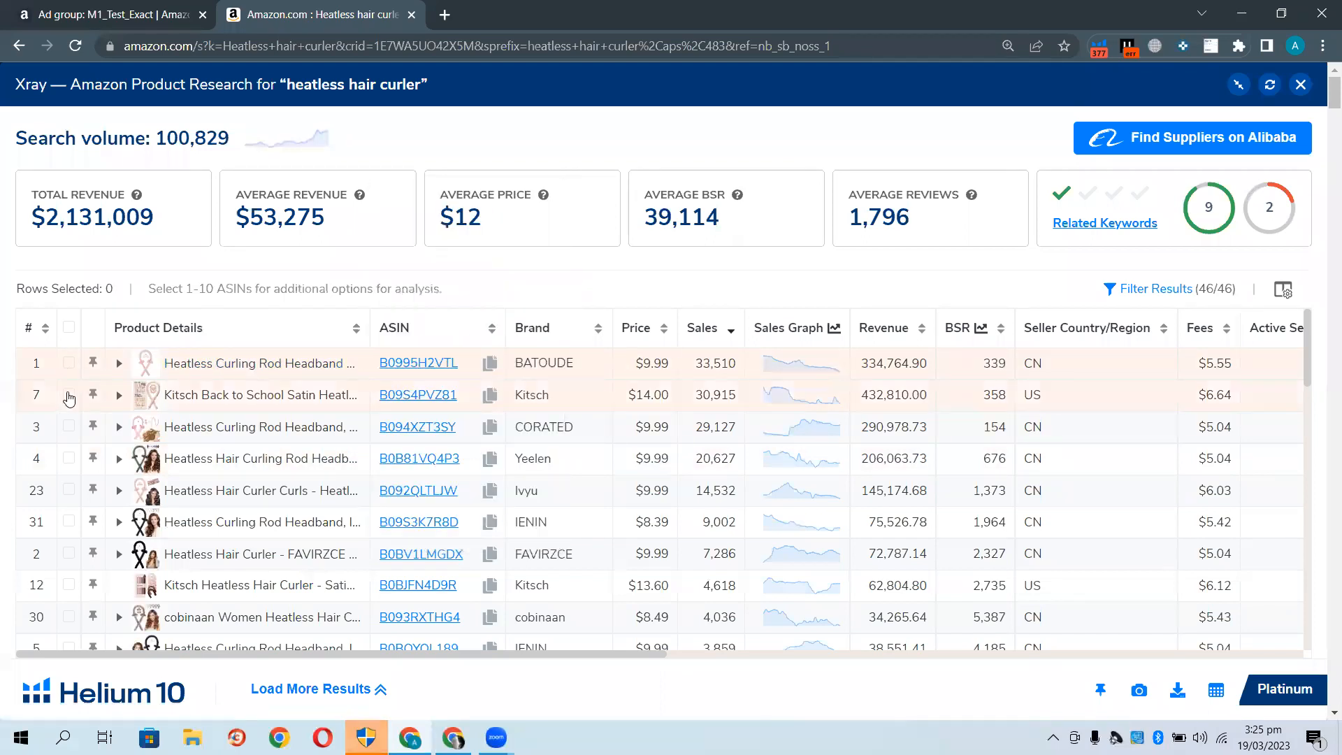
Select the ten best-selling products in the Xray list and run Cerebro on them
click(68, 364)
click(68, 394)
click(68, 427)
click(69, 459)
click(68, 491)
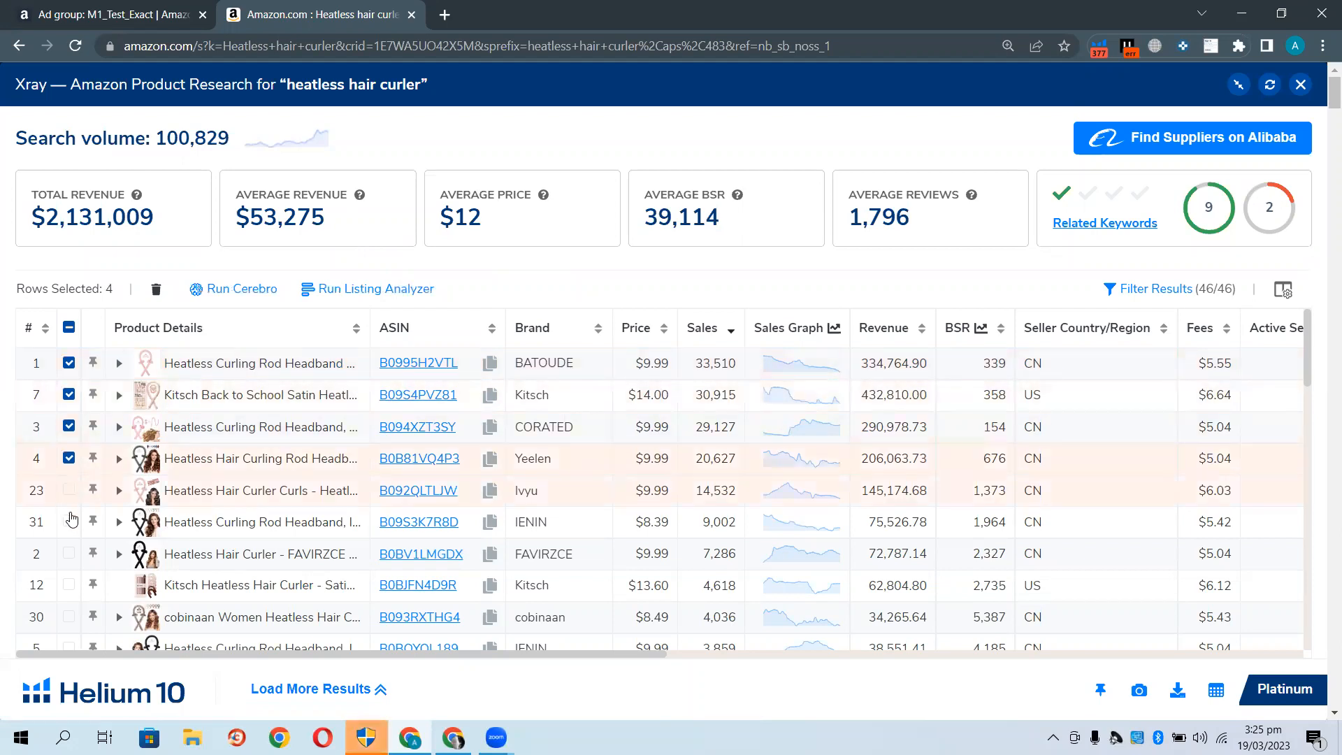
click(68, 523)
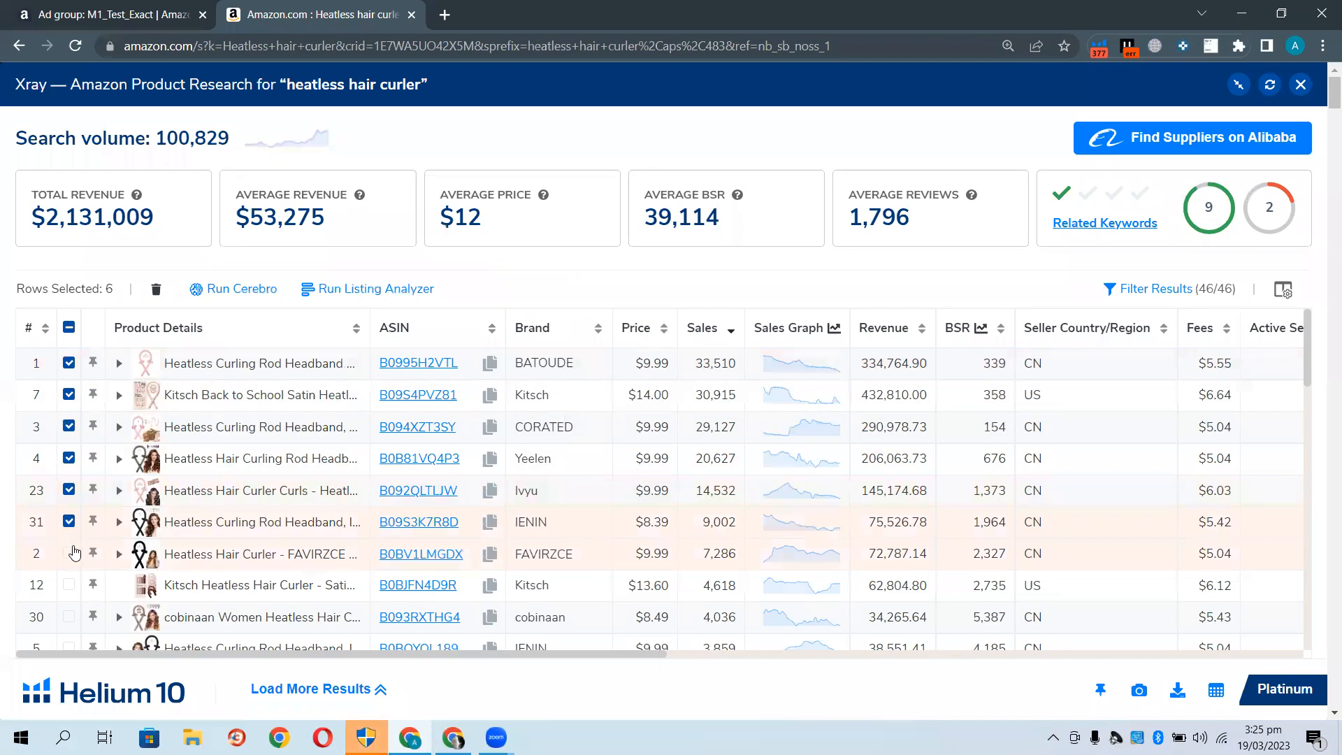
click(70, 554)
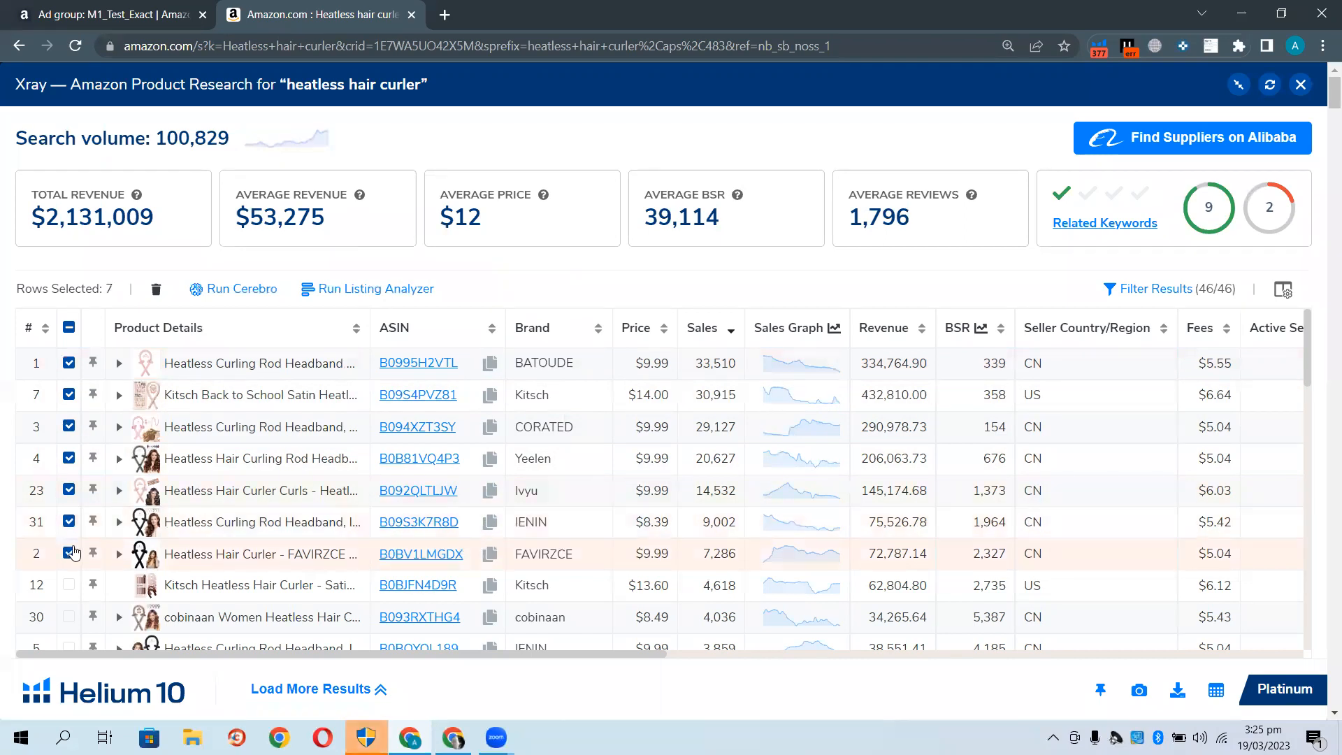
click(68, 592)
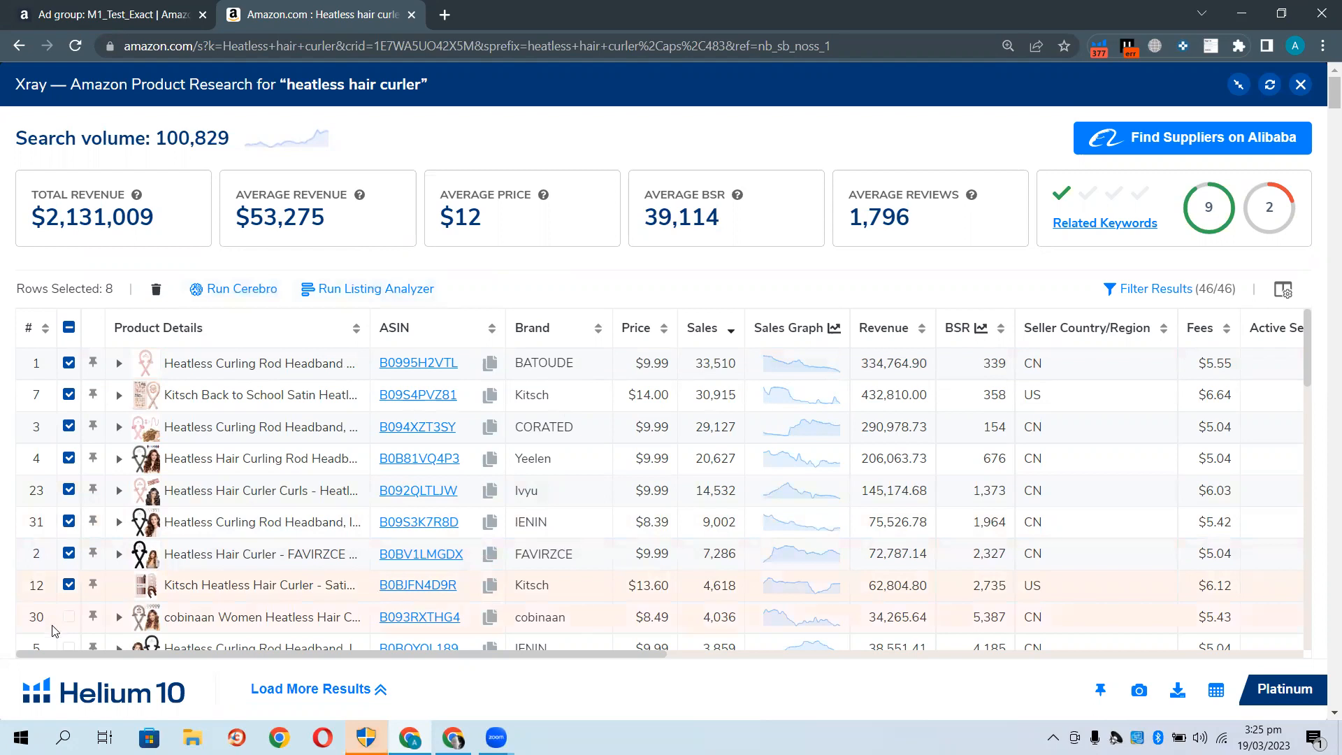
scroll(96, 583, down, 1)
click(69, 533)
click(67, 563)
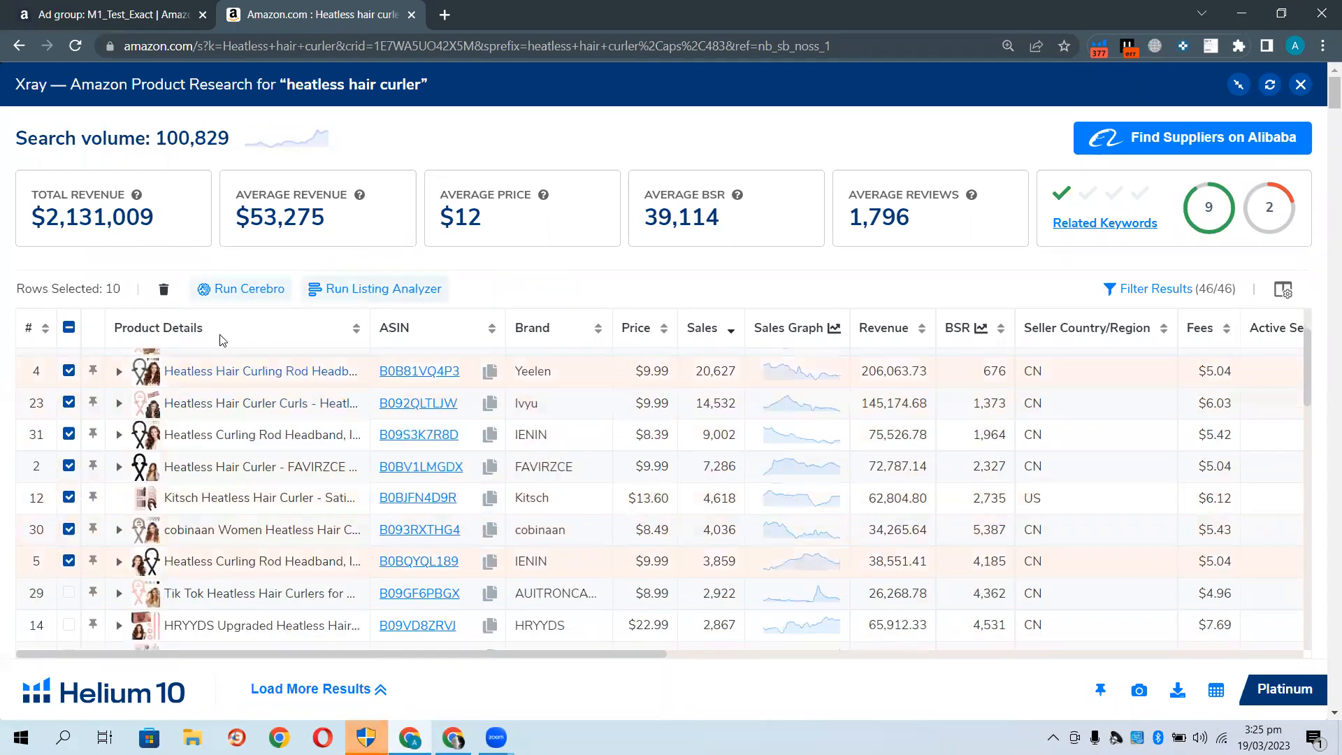
click(236, 290)
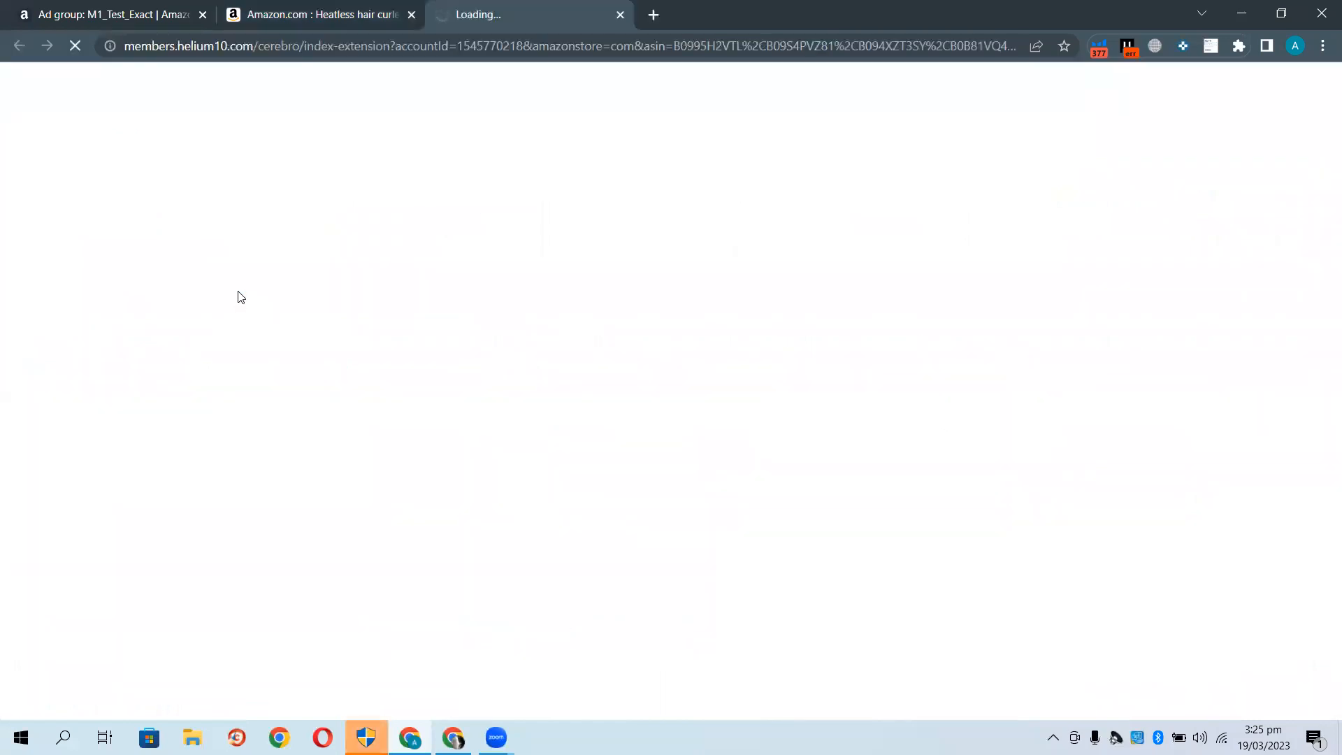
Copy the ASIN of the Yeelen product from the Xray list and return to Cerebro
click(319, 14)
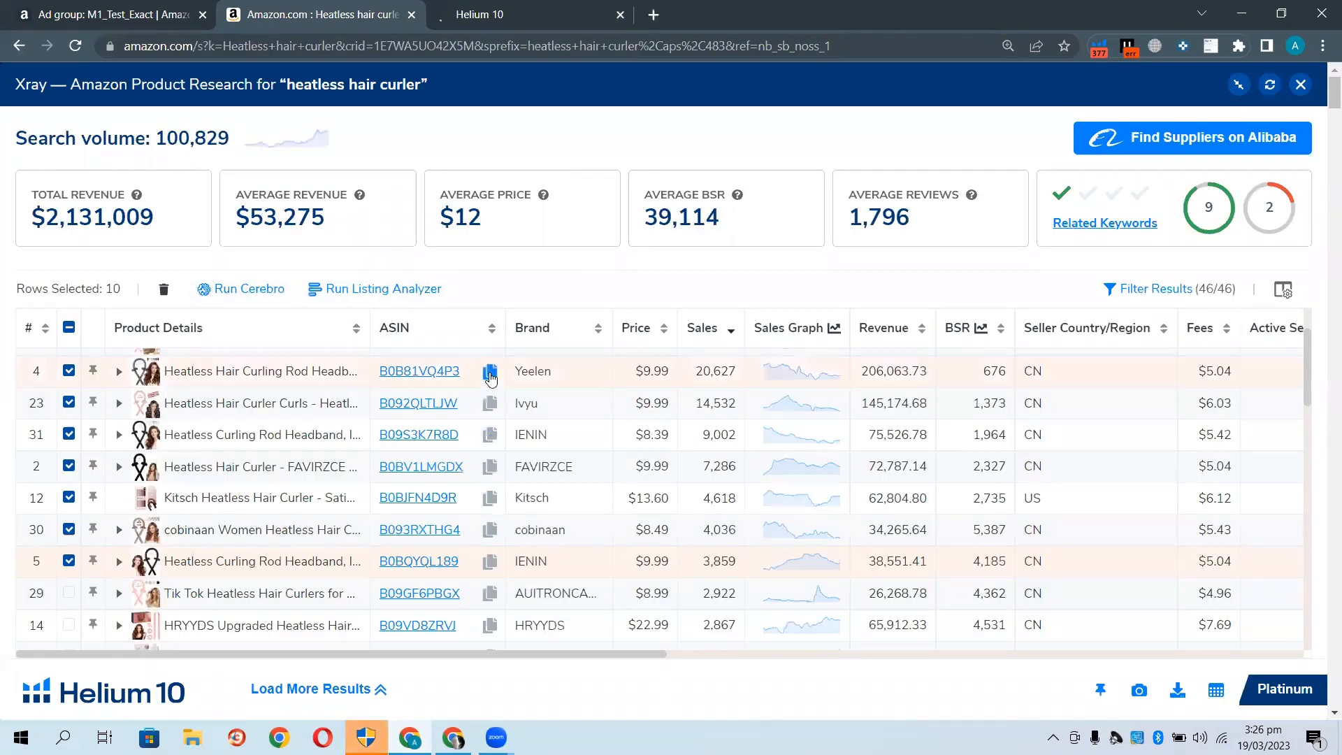
click(490, 373)
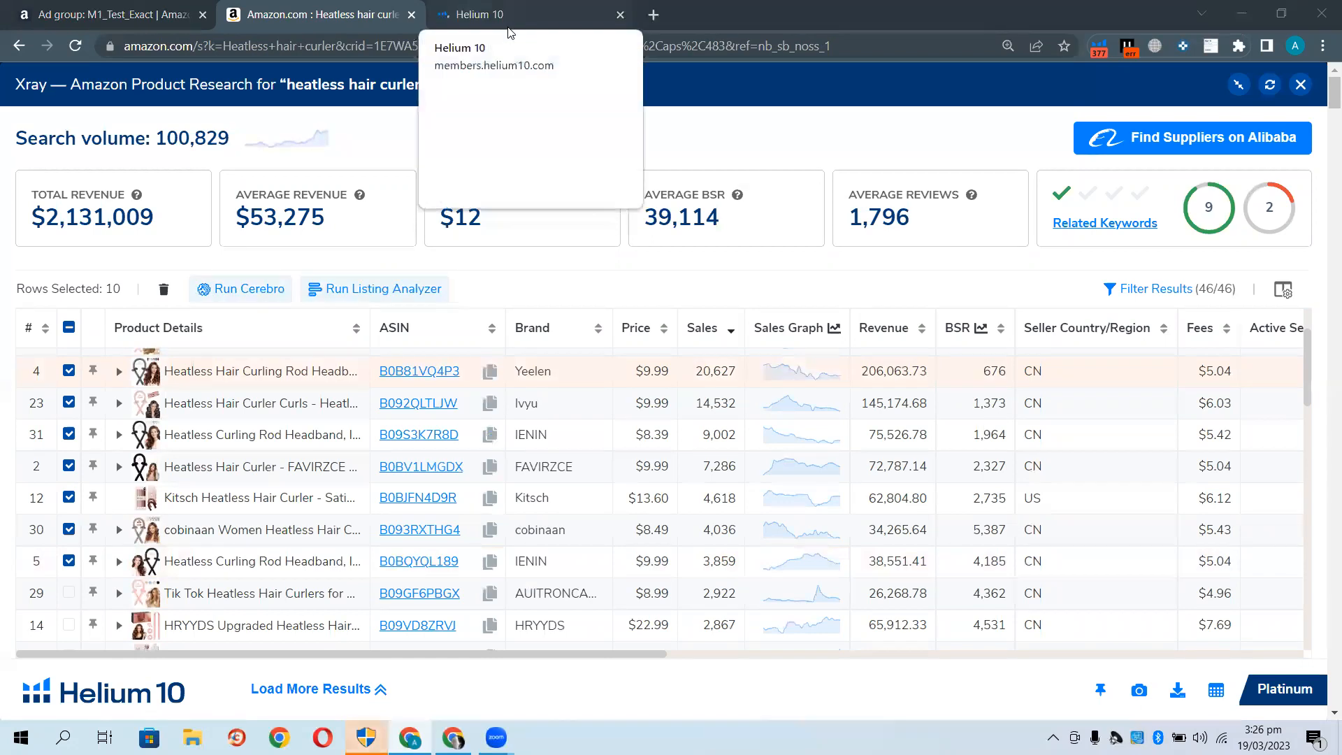
click(508, 27)
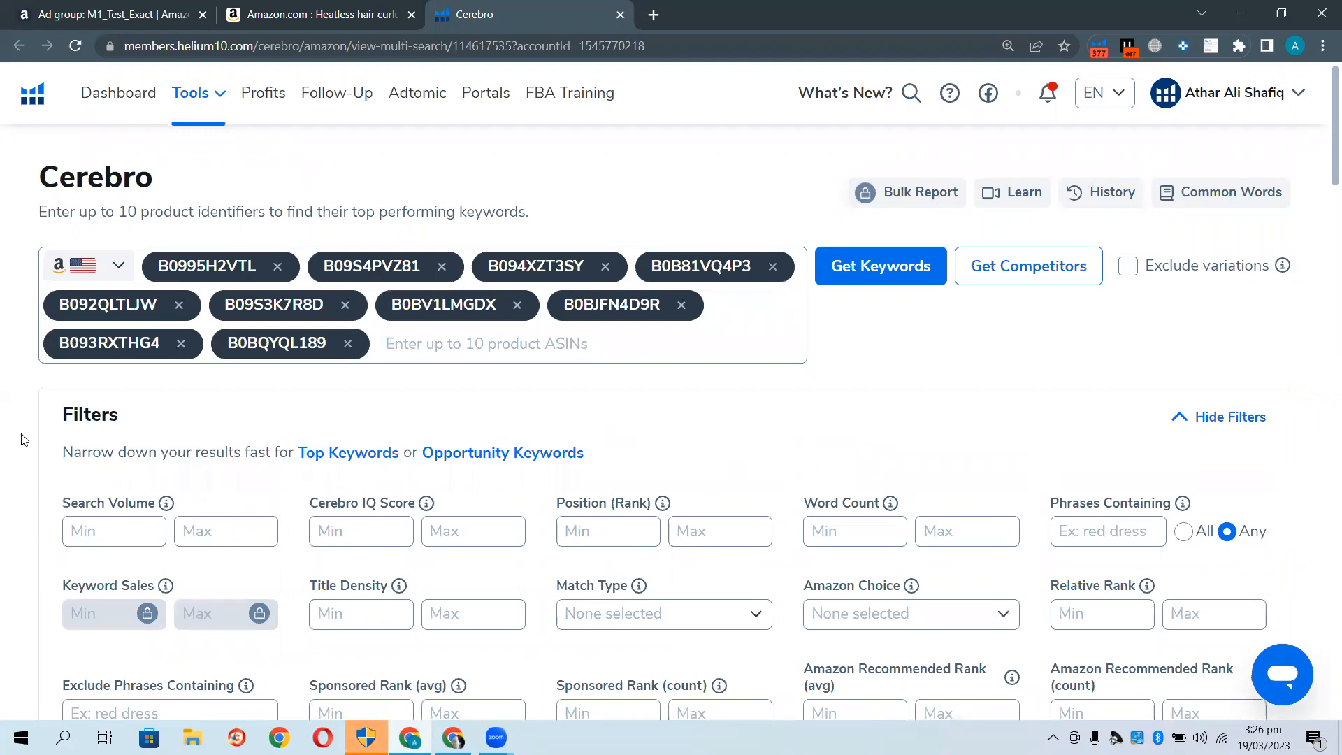
Examine the Cerebro keyword distribution and the keyword table's columns, including the Amazon's Choice indicator
scroll(23, 440, down, 10)
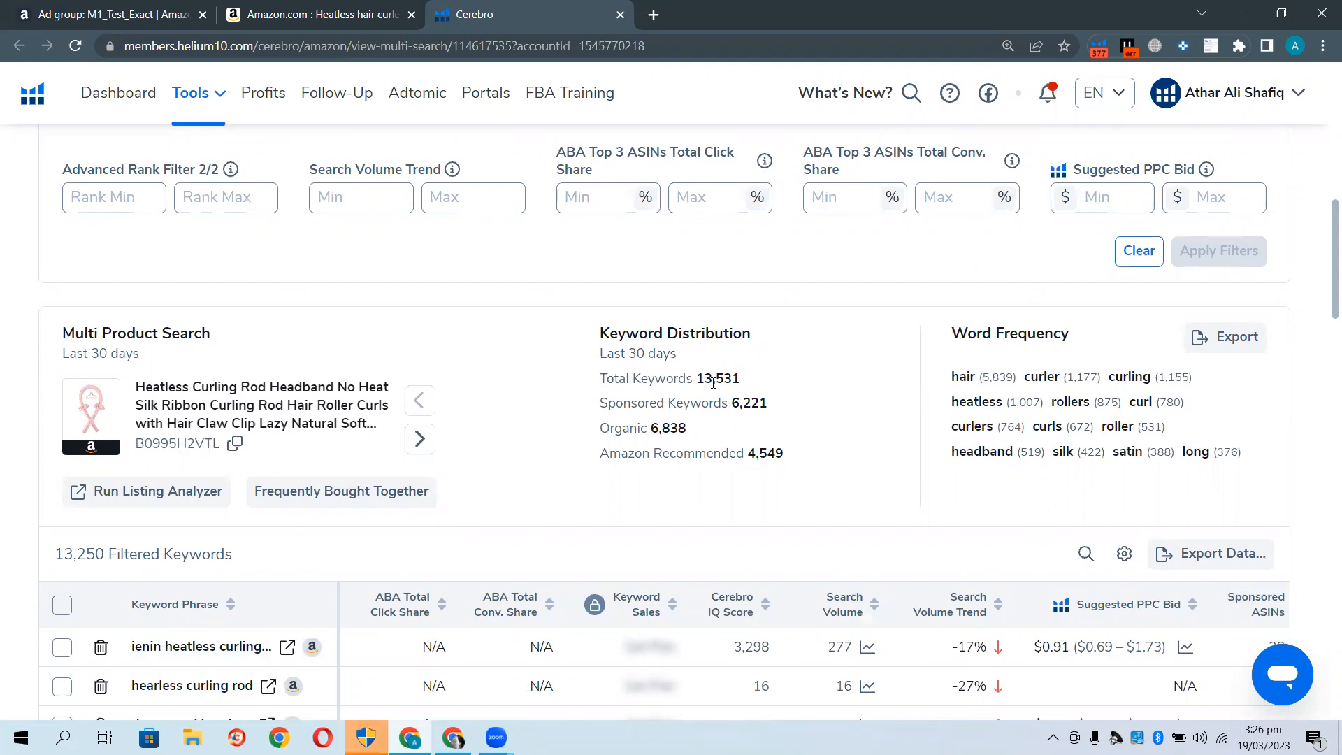
drag(600, 405, 741, 404)
click(774, 395)
drag(752, 450, 569, 396)
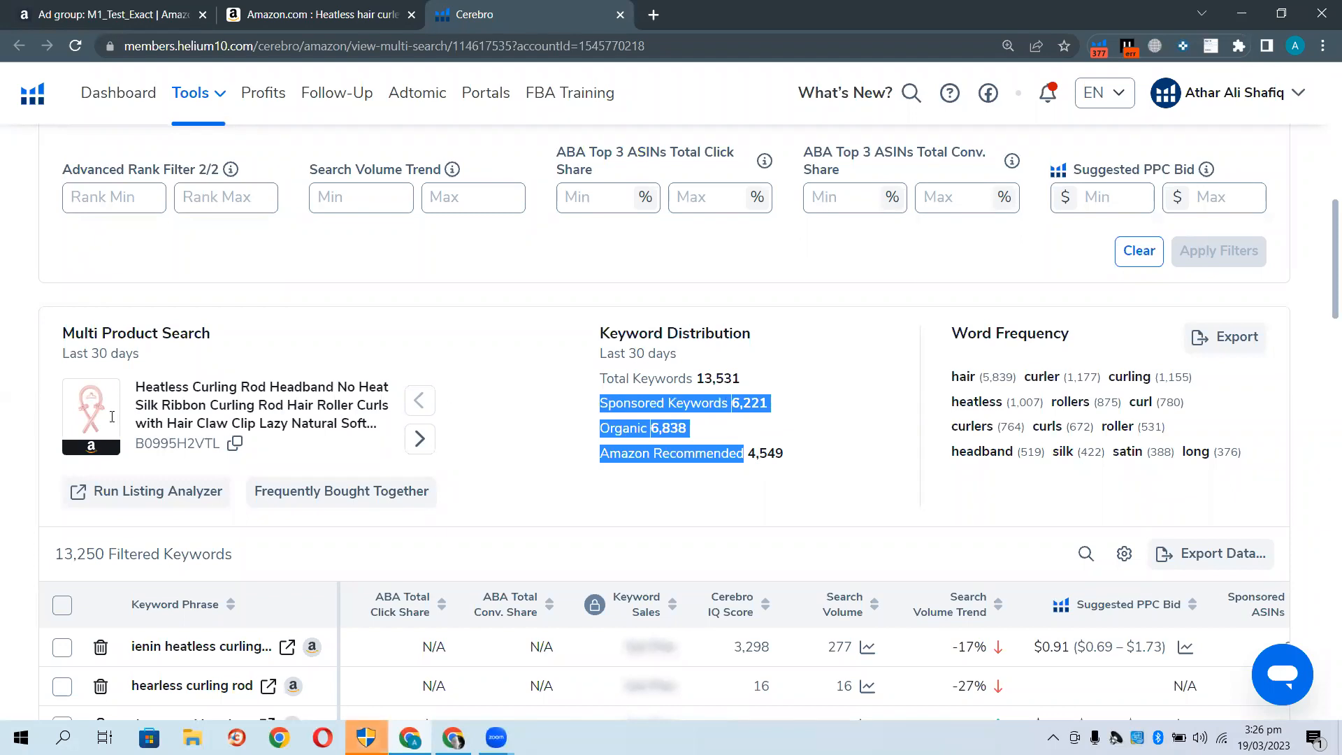
click(9, 419)
scroll(19, 434, down, 3)
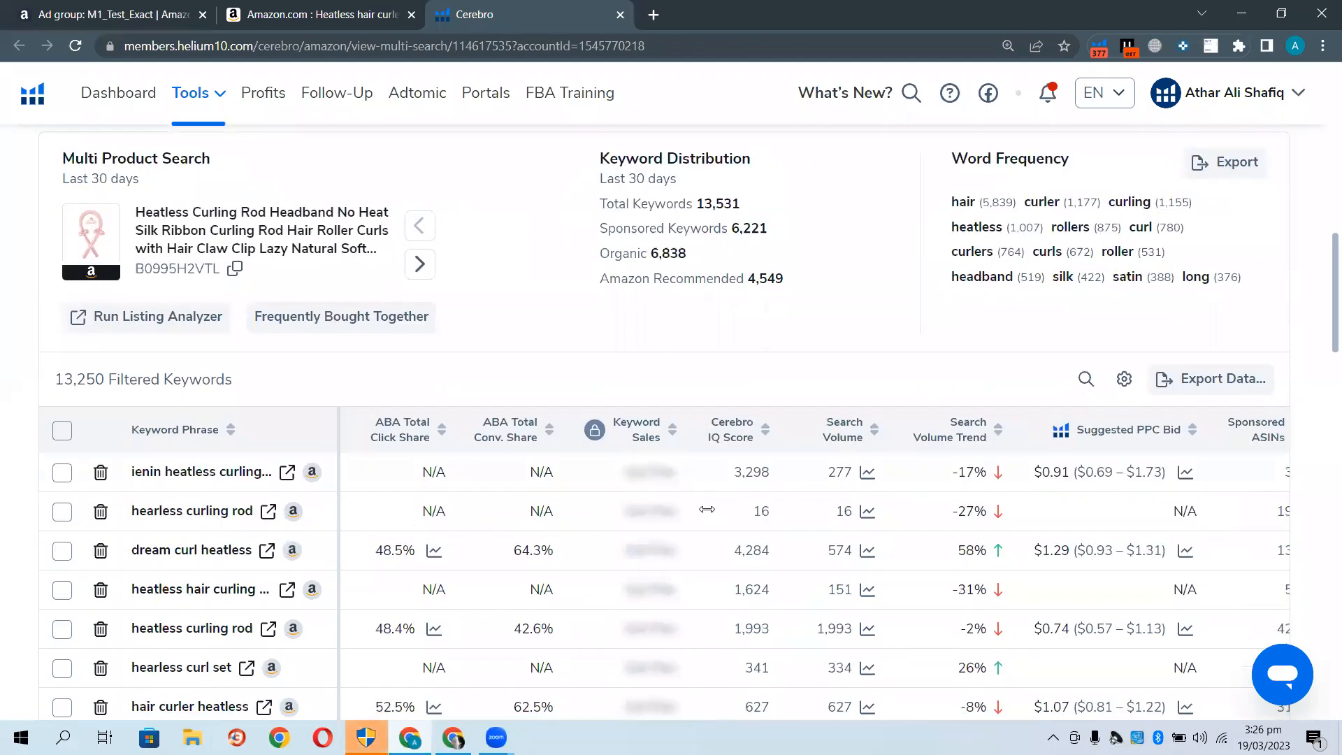
scroll(702, 504, right, 5)
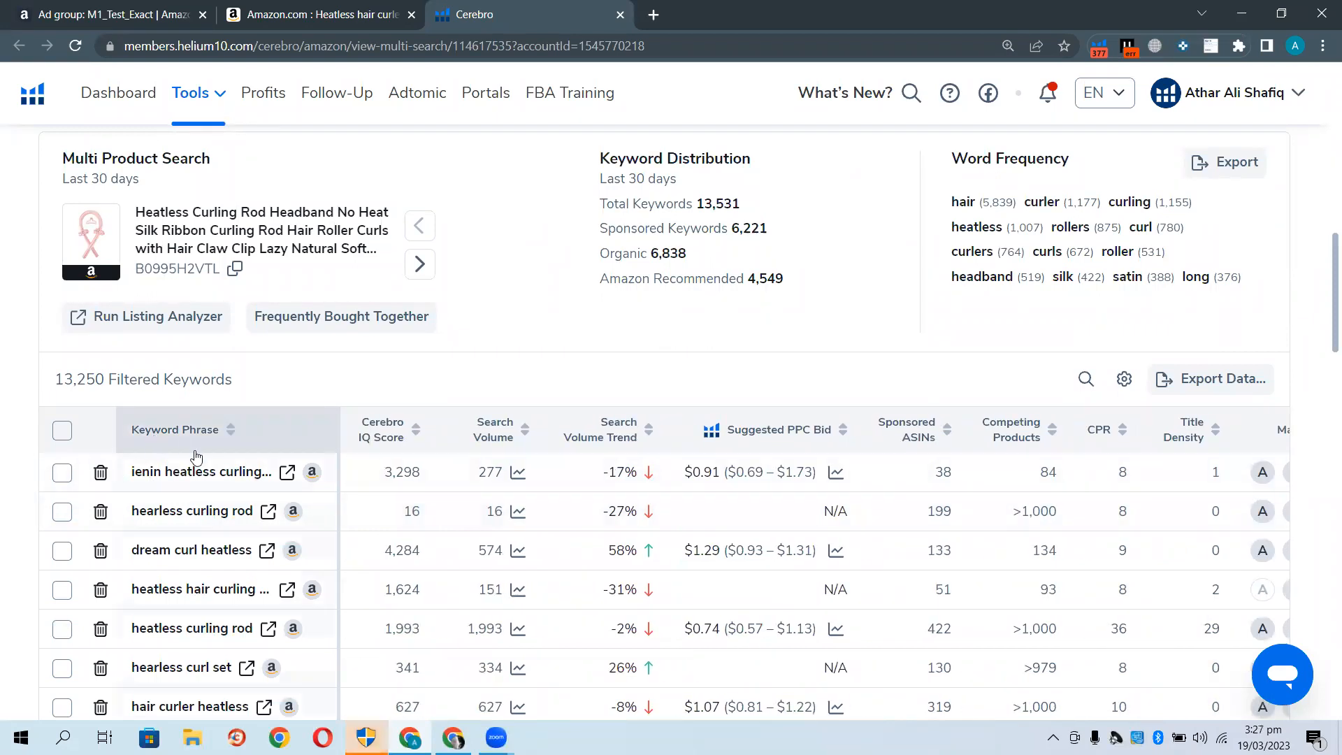
mouse_move(312, 486)
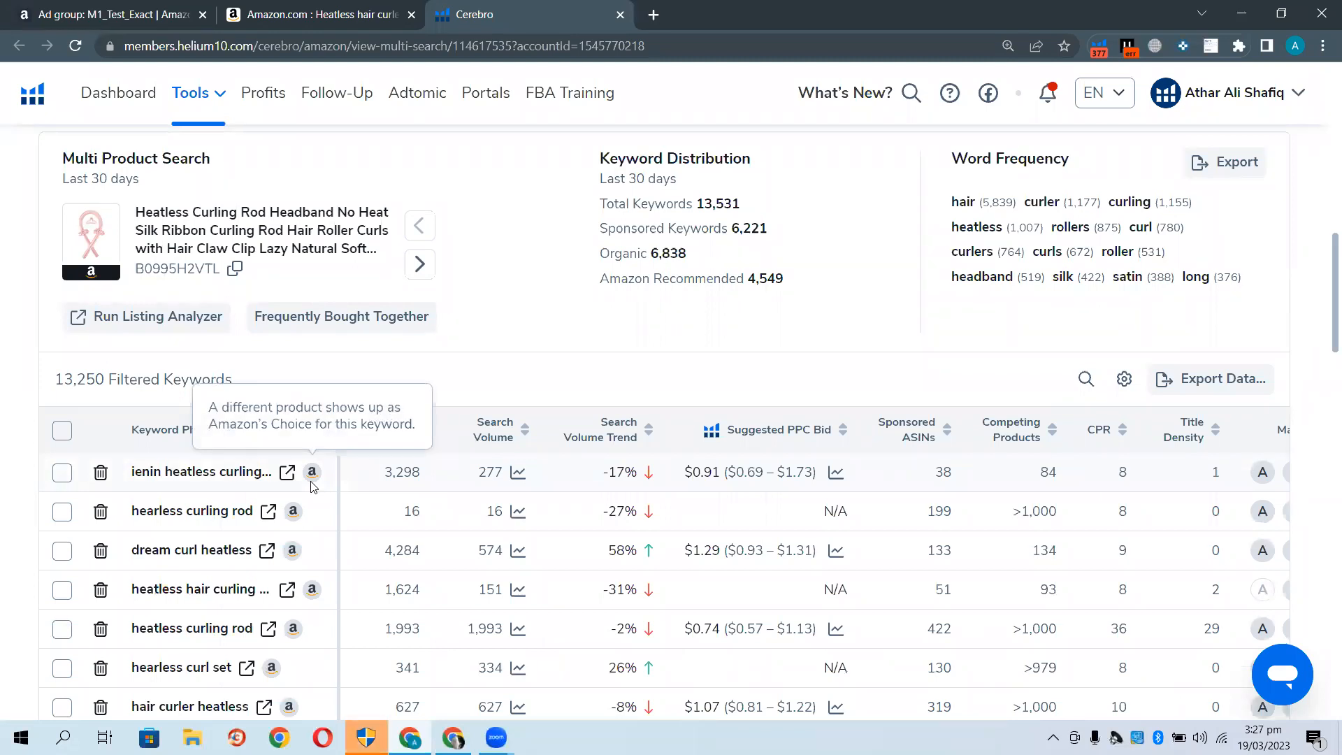
Filter the Cerebro keywords to a minimum search volume of 400
scroll(314, 487, up, 15)
scroll(171, 475, down, 2)
click(130, 351)
text(400)
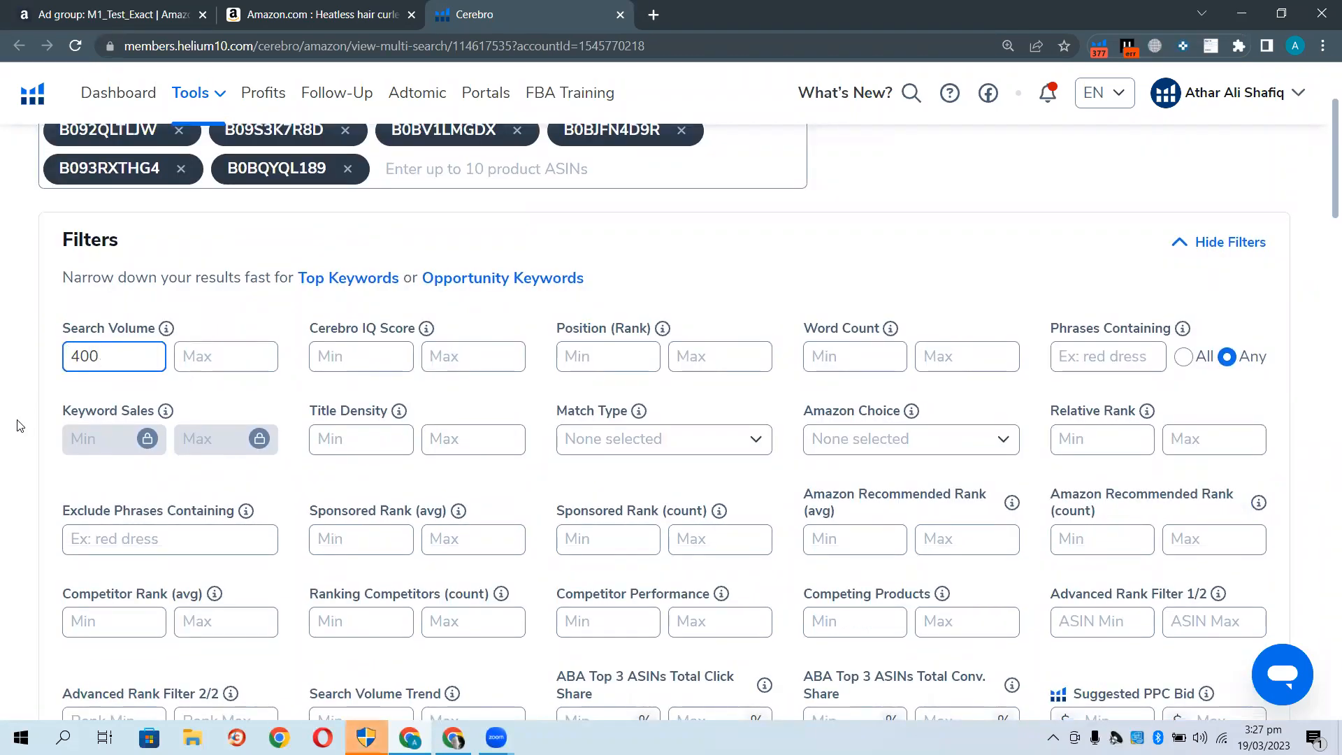
click(67, 403)
scroll(70, 399, down, 5)
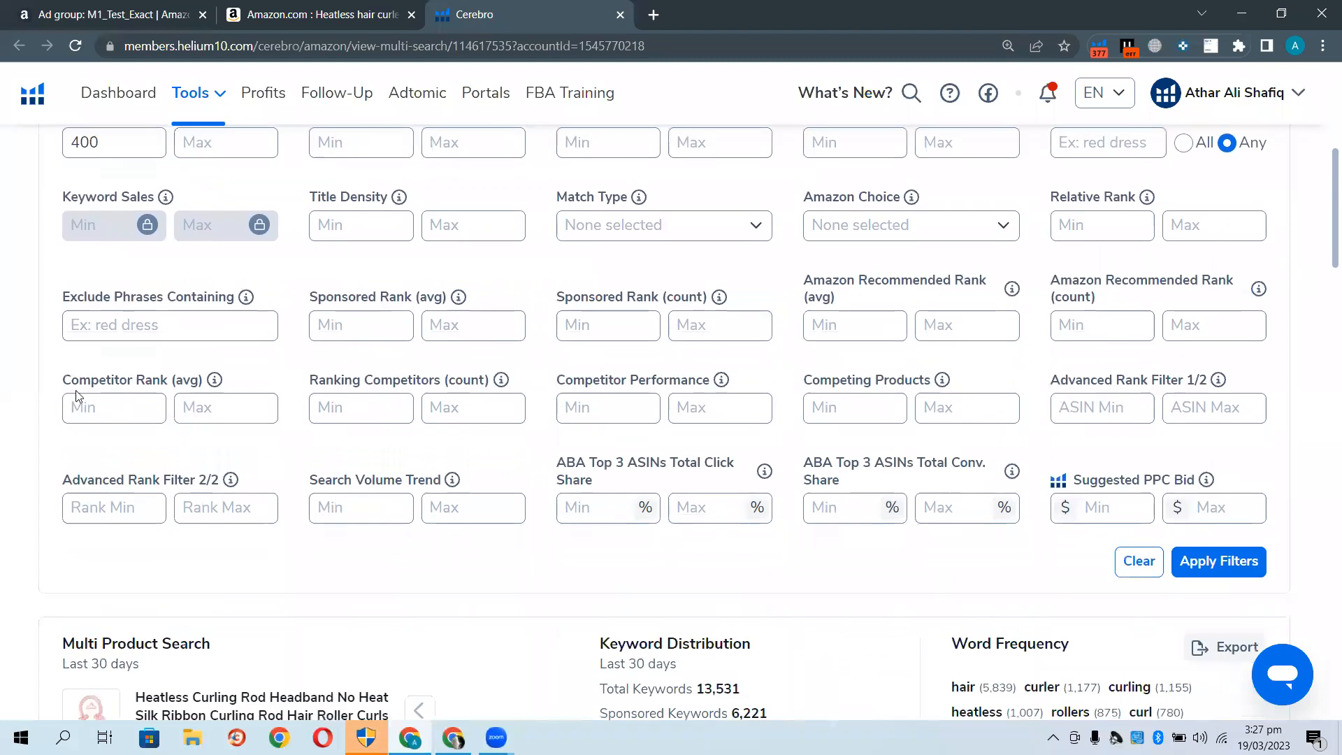
click(1234, 433)
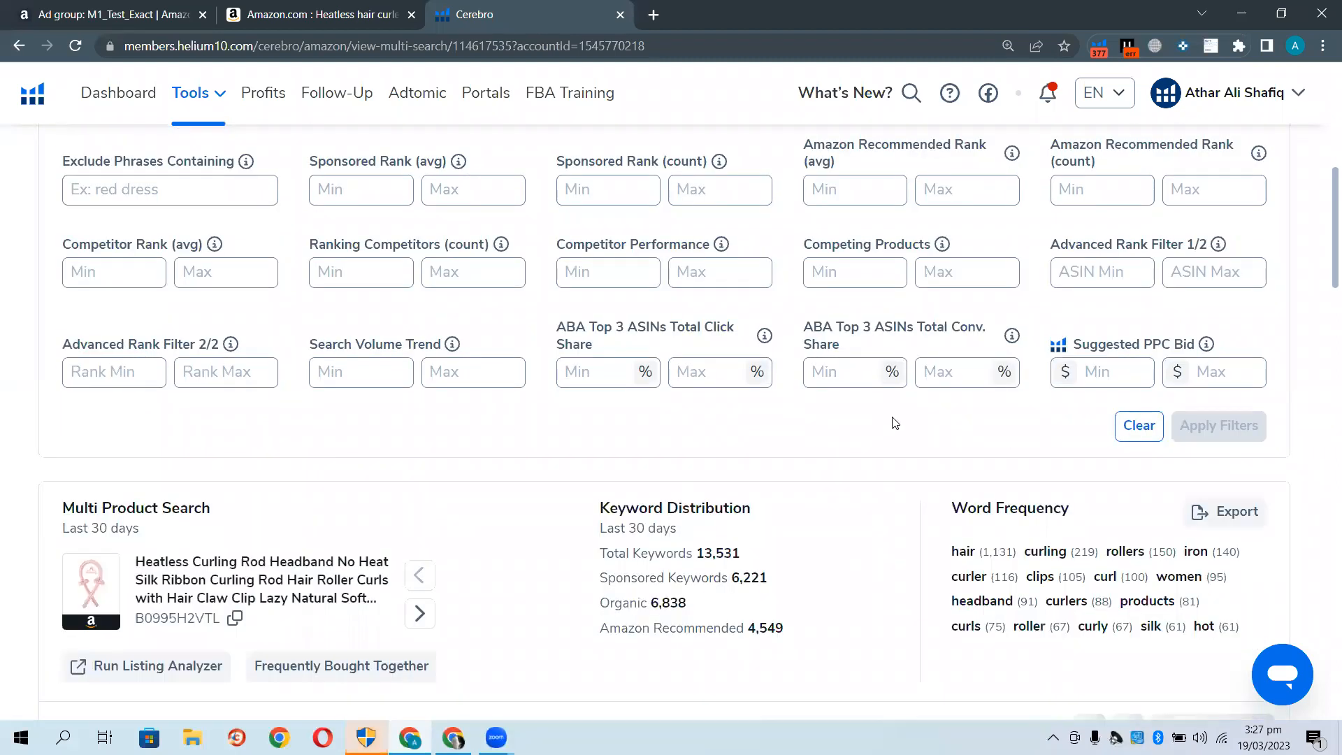
Review the filtered keyword list and its search volume column
scroll(78, 273, up, 3)
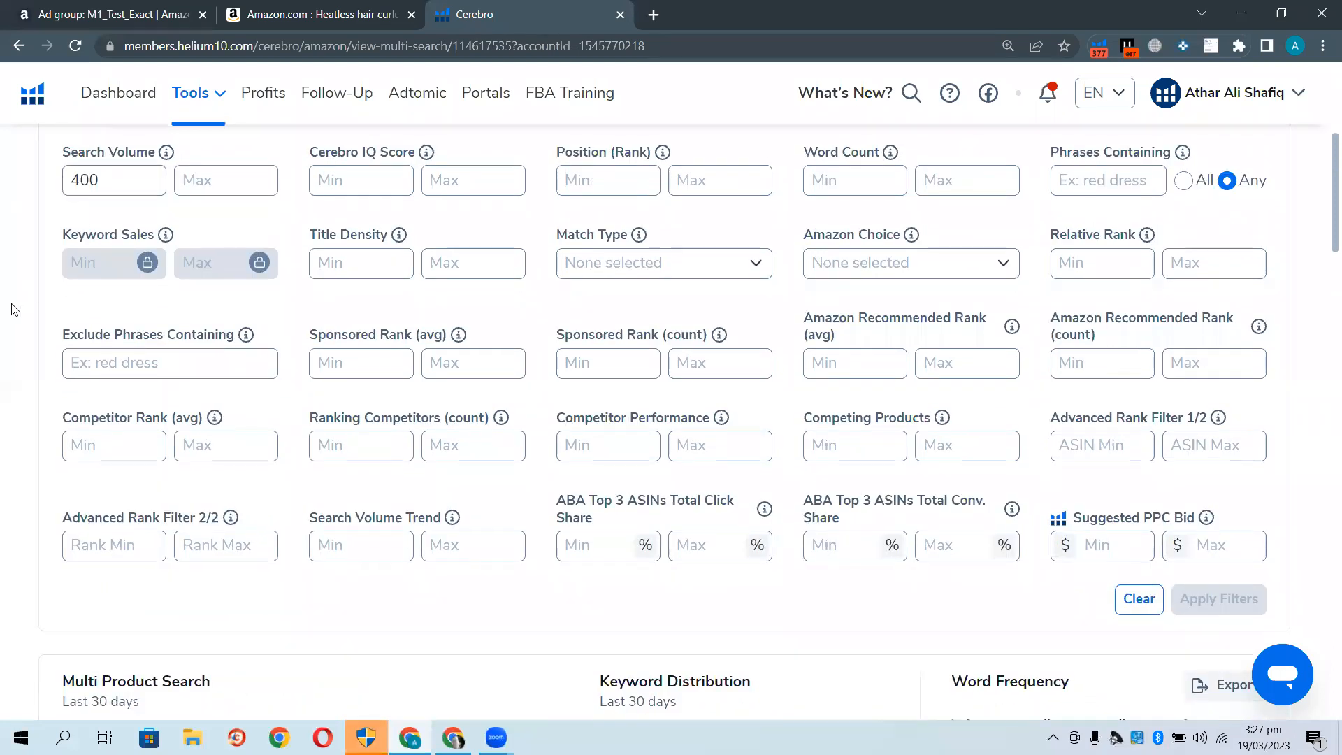
scroll(15, 312, down, 6)
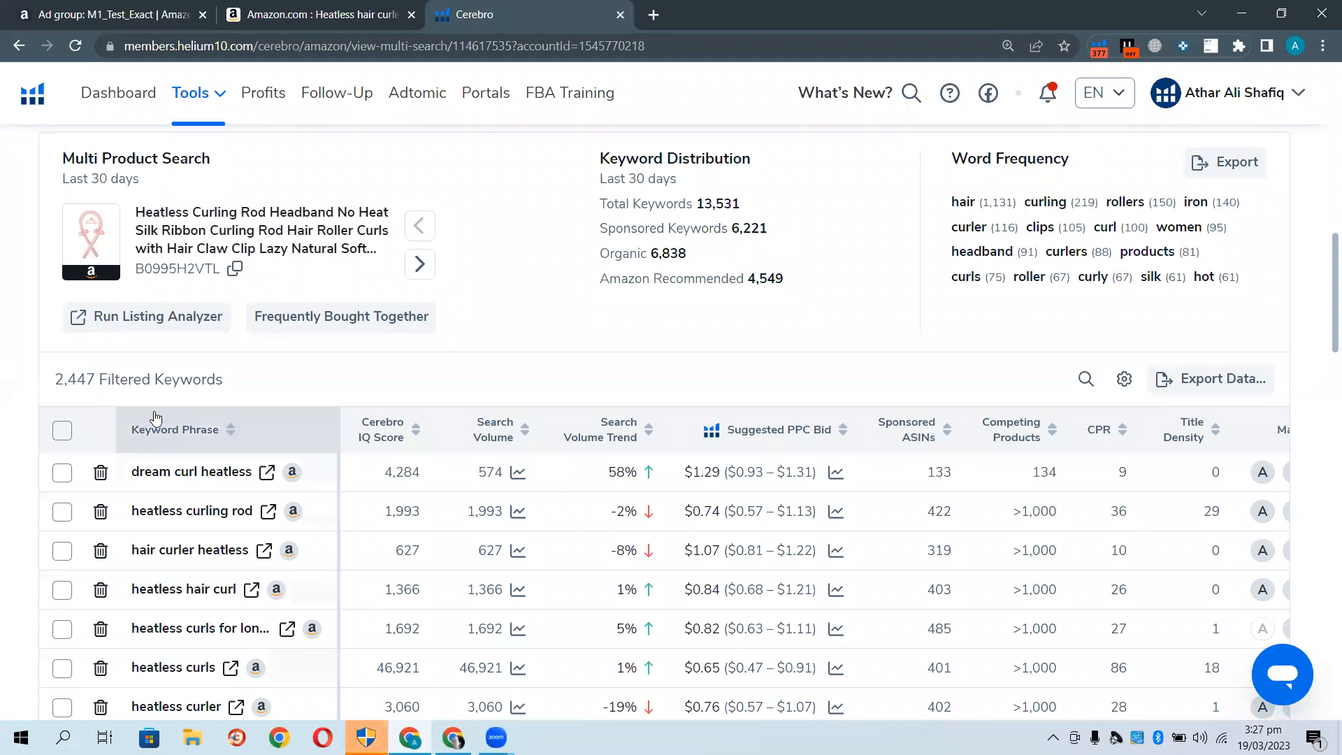
scroll(529, 539, up, 5)
scroll(529, 539, down, 4)
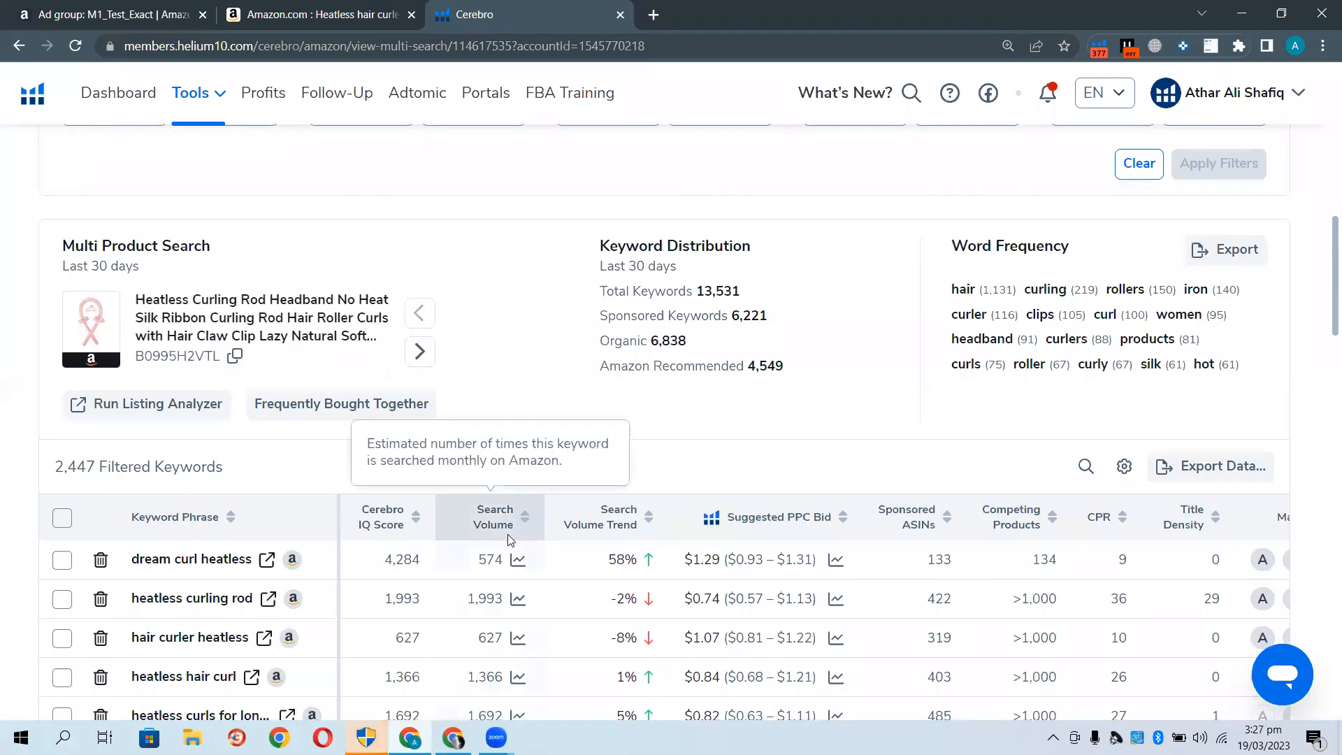
Review the Competitor Rank (avg) filter alongside the competitor ASINs entered in Cerebro
scroll(263, 515, up, 5)
scroll(115, 401, up, 2)
scroll(115, 401, down, 2)
click(87, 439)
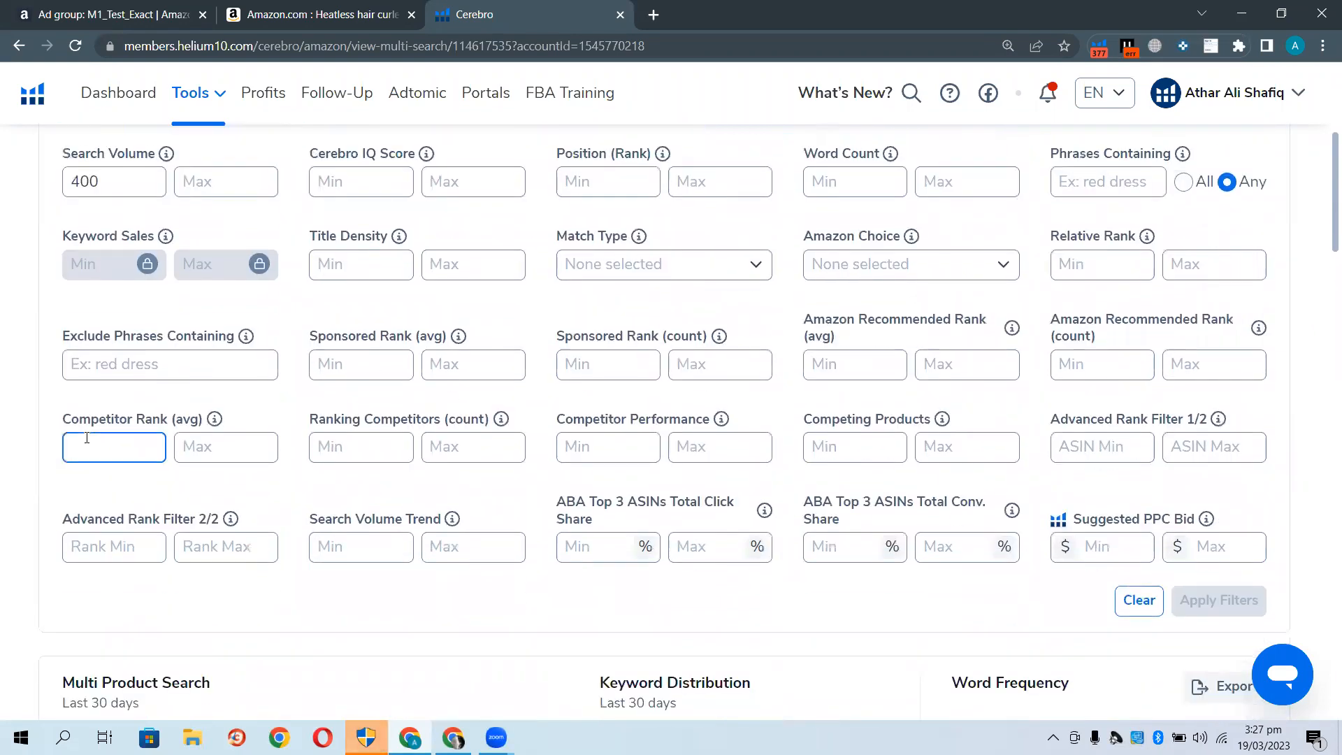
click(7, 440)
scroll(14, 439, up, 3)
scroll(21, 437, up, 1)
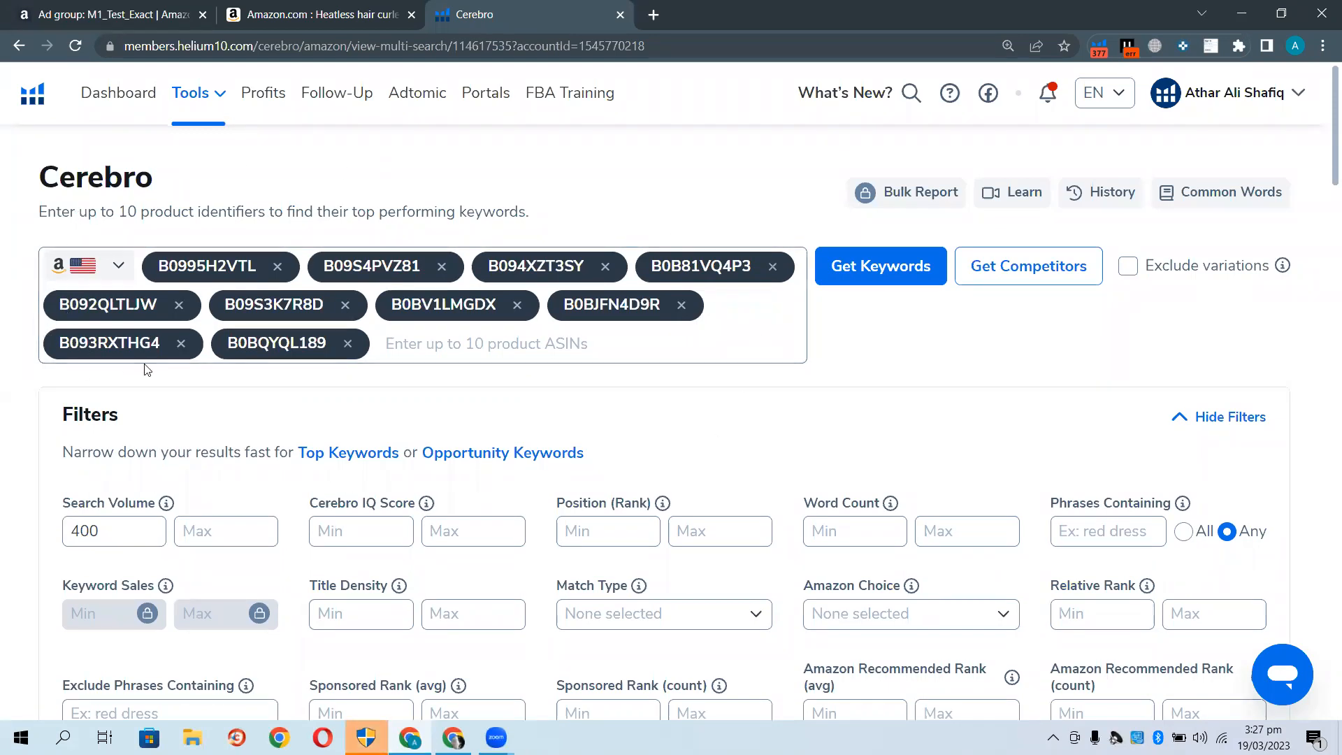
scroll(146, 369, down, 7)
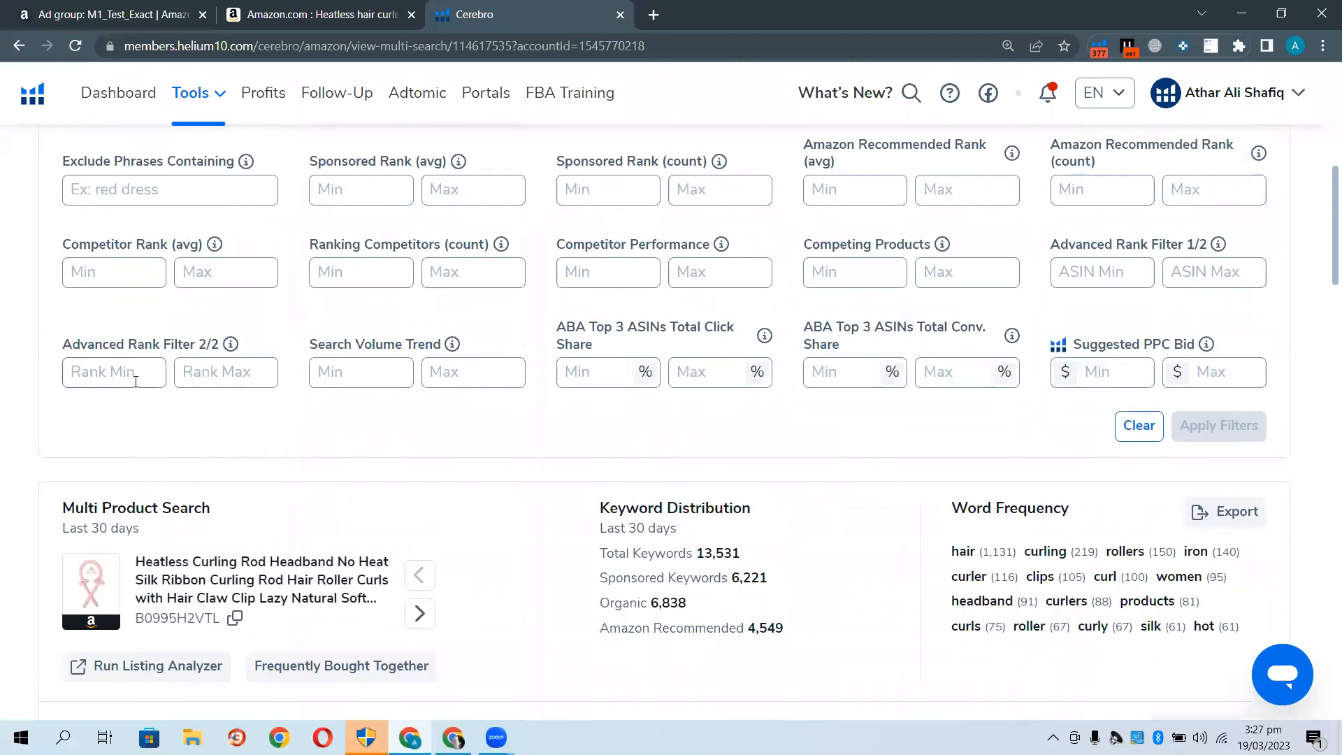
Filter the Cerebro keywords to an average Competitor Rank between 1 and 30
click(99, 275)
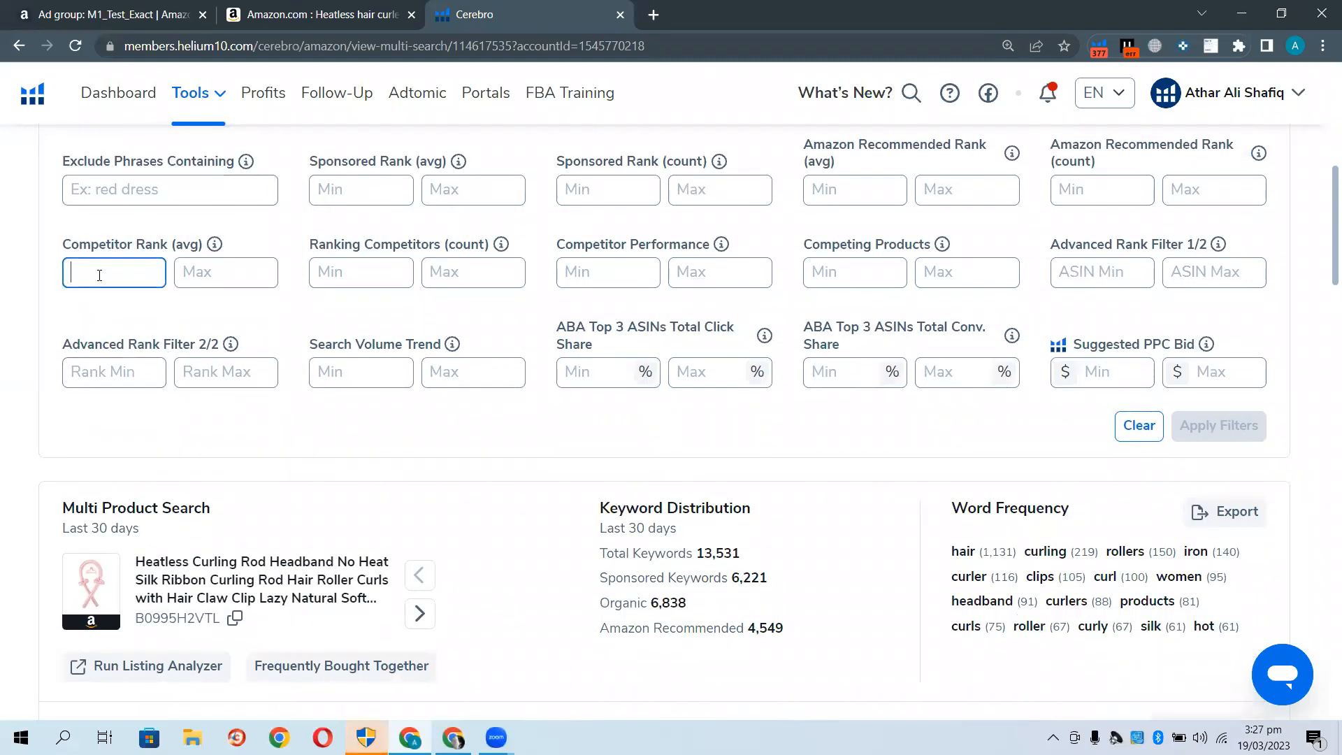
key(F1)
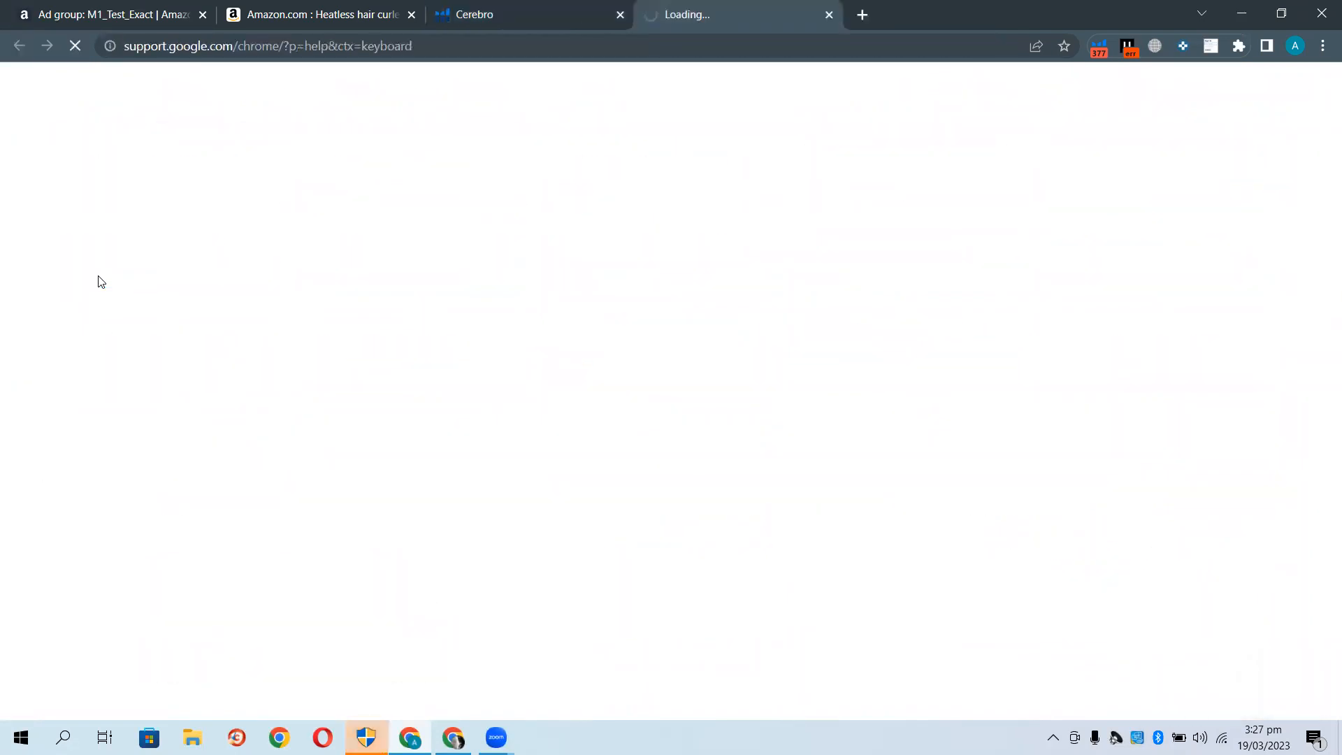
click(471, 30)
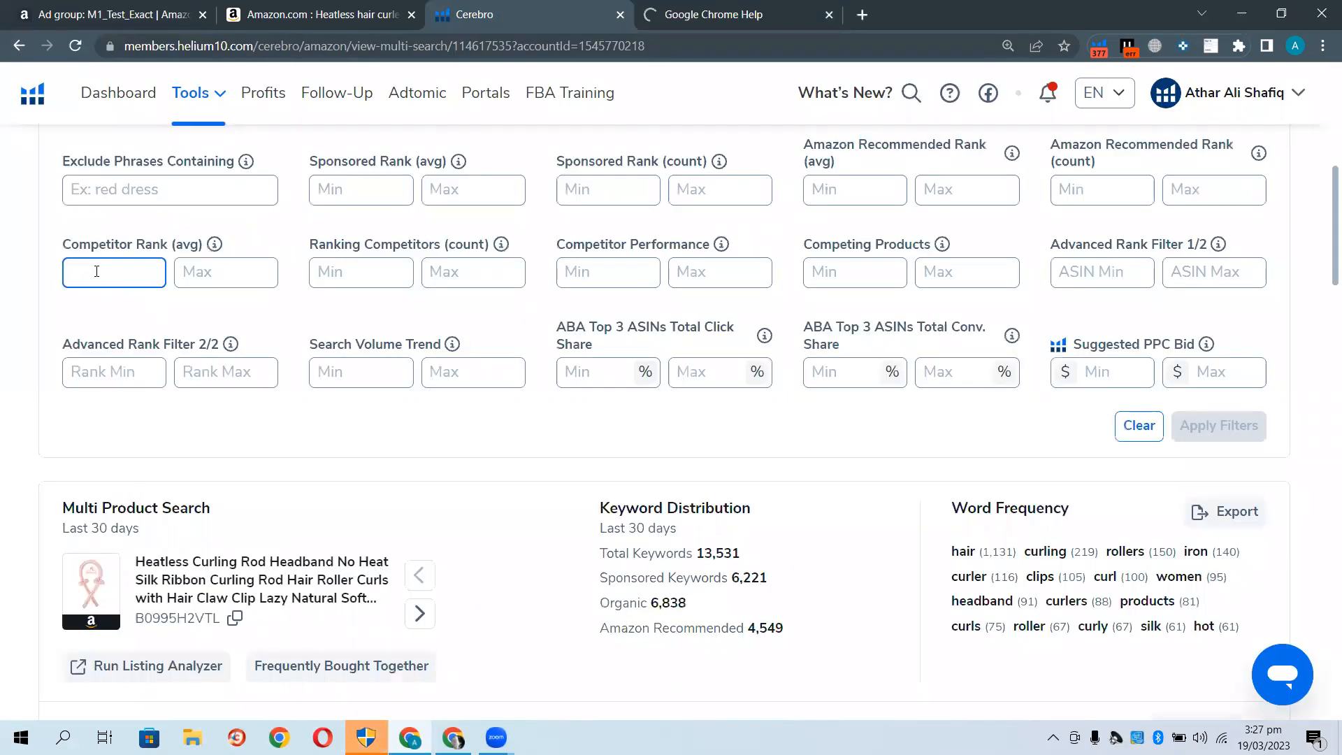
text(1)
click(189, 268)
text(30)
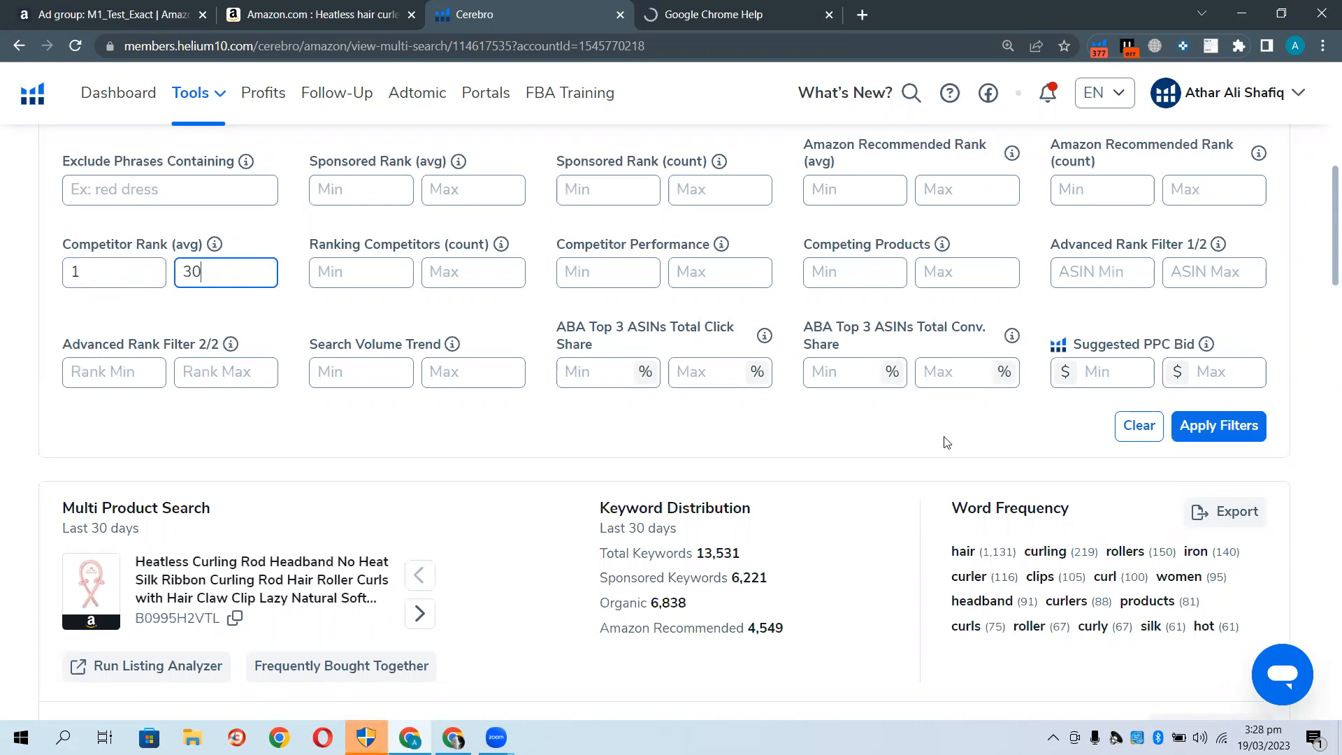
click(1203, 440)
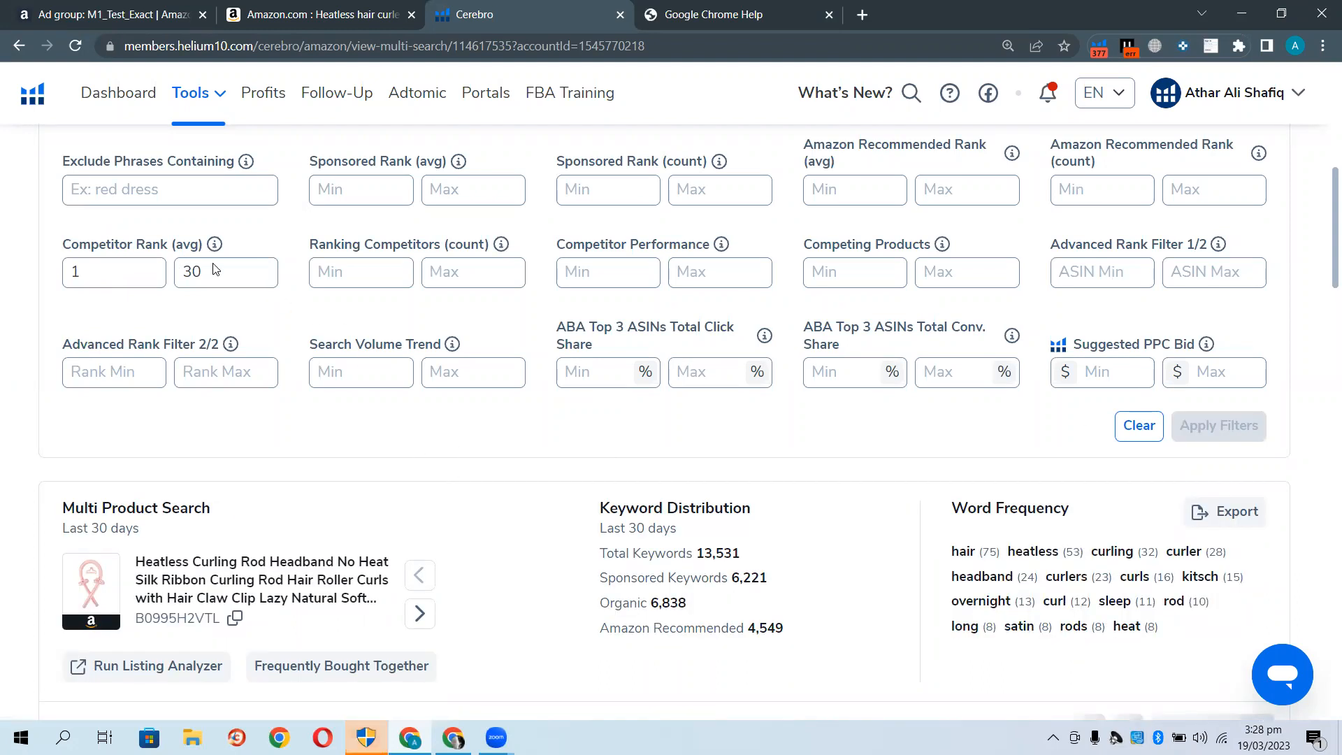
Check the entered competitor ASINs against the keyword list filtered by average competitor rank
scroll(17, 494, up, 5)
scroll(20, 490, up, 3)
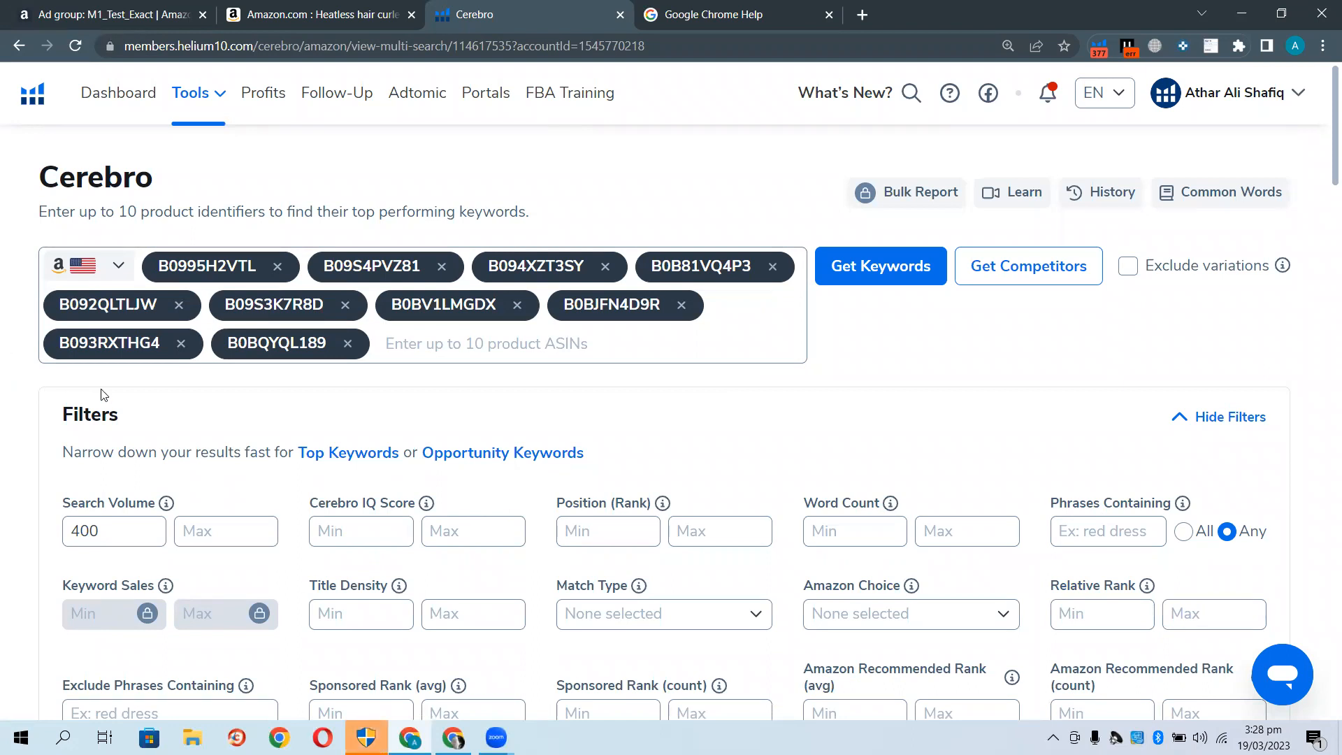
scroll(51, 390, down, 9)
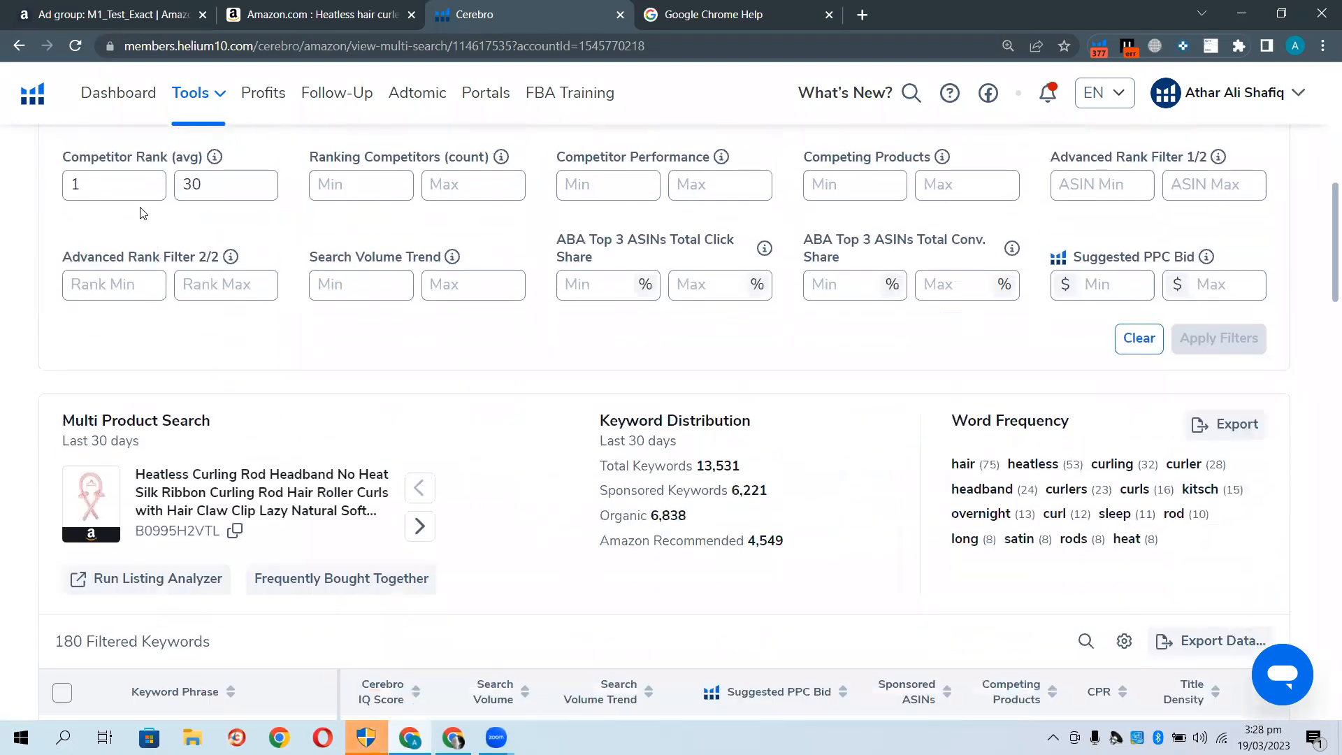
scroll(46, 395, down, 4)
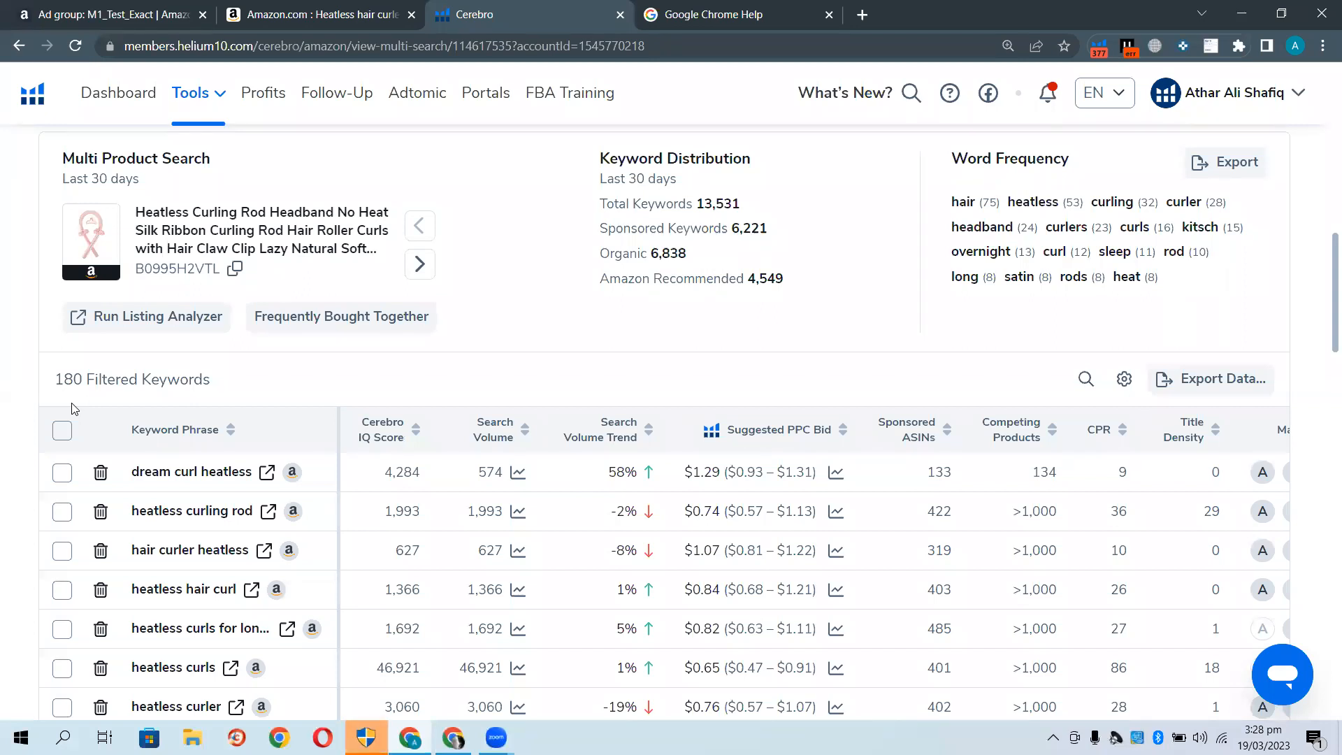
scroll(24, 556, up, 5)
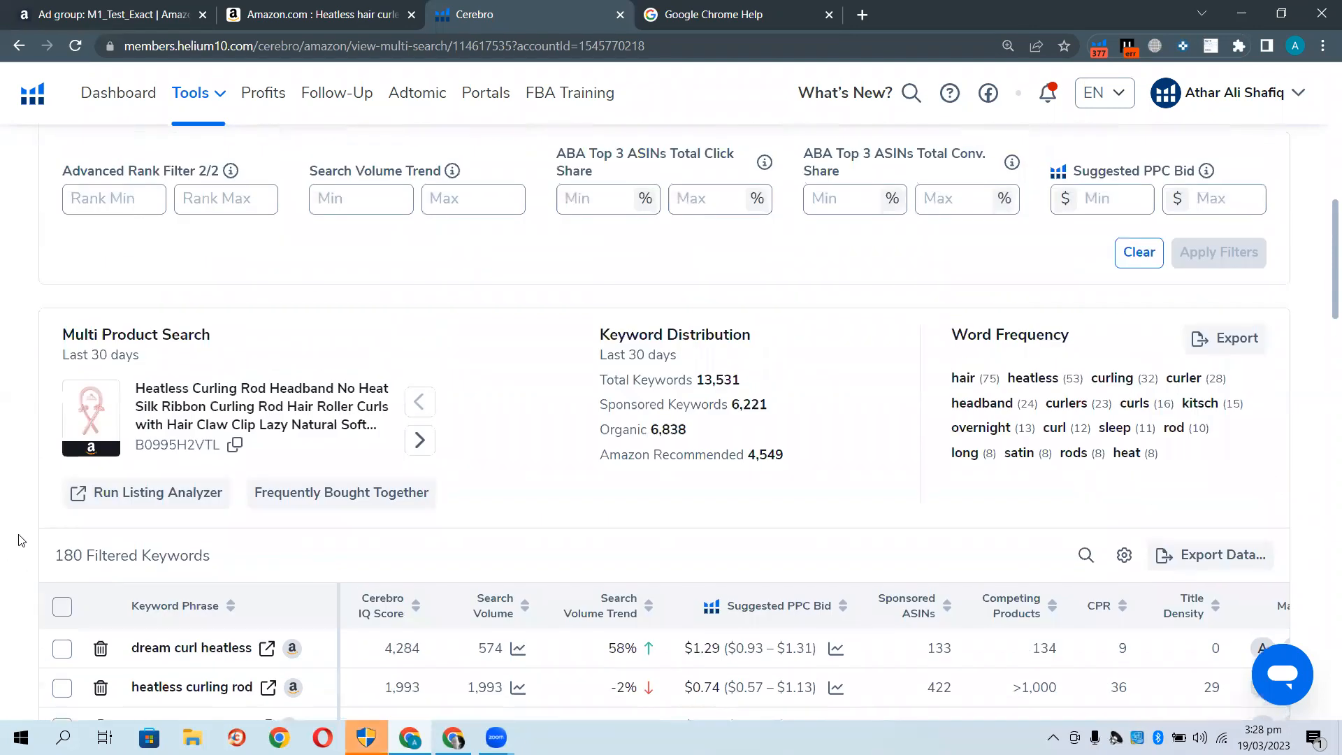
scroll(19, 513, up, 2)
scroll(18, 503, down, 1)
Filter the keywords to a minimum Ranking Competitors (count) of 5 and bring up the narrowed keyword table
click(345, 359)
click(18, 474)
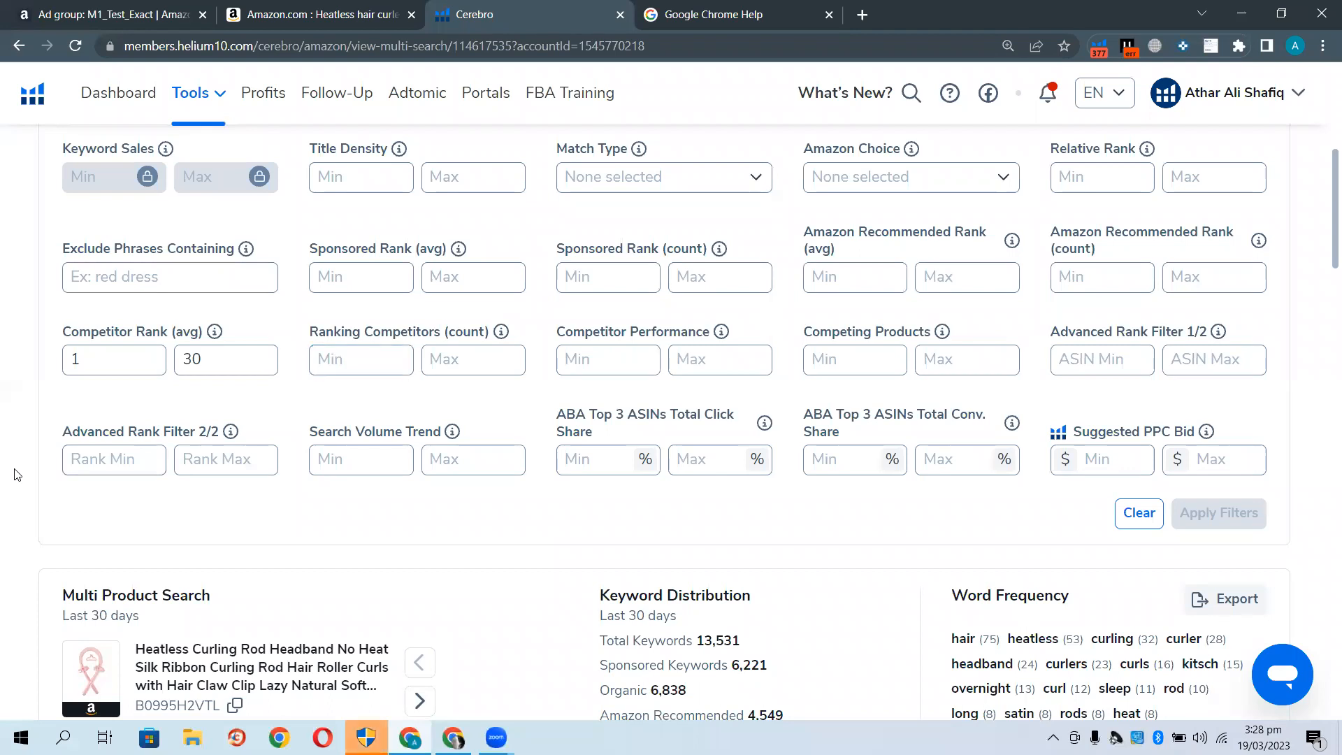
scroll(17, 474, up, 6)
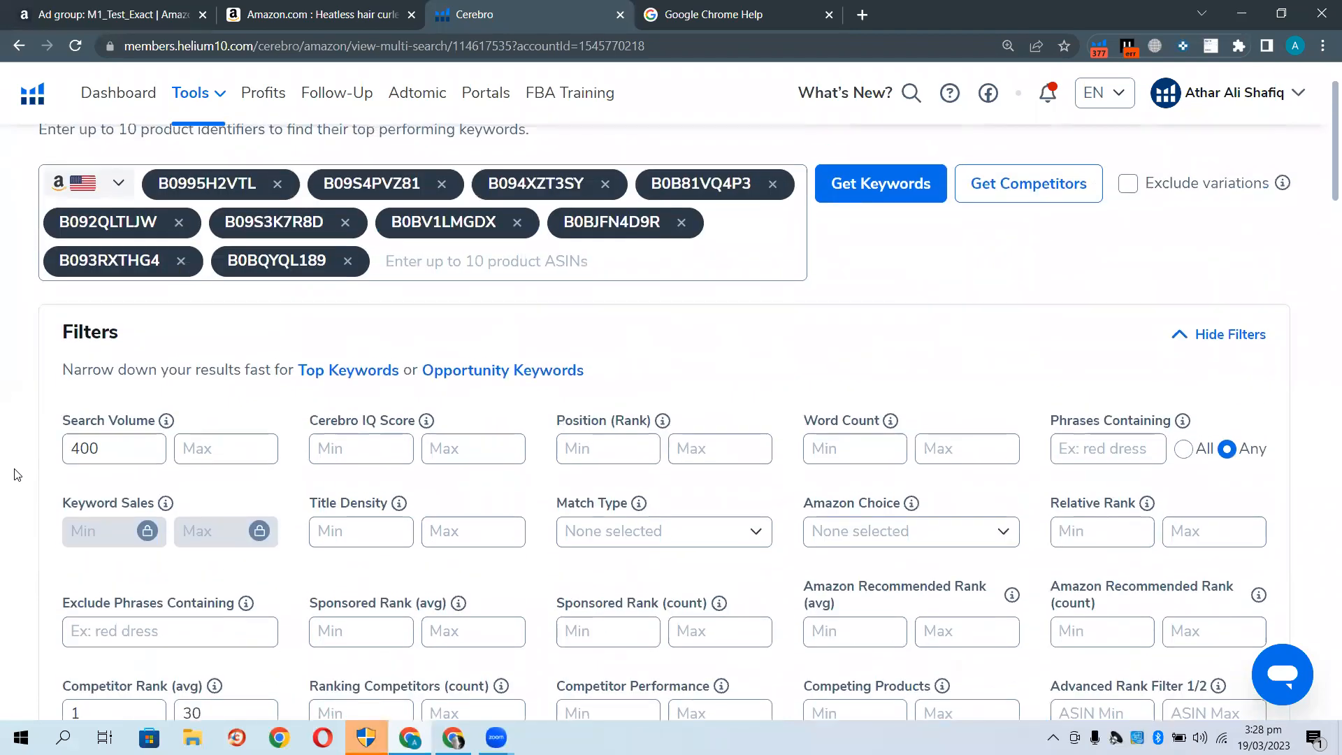
scroll(18, 475, down, 1)
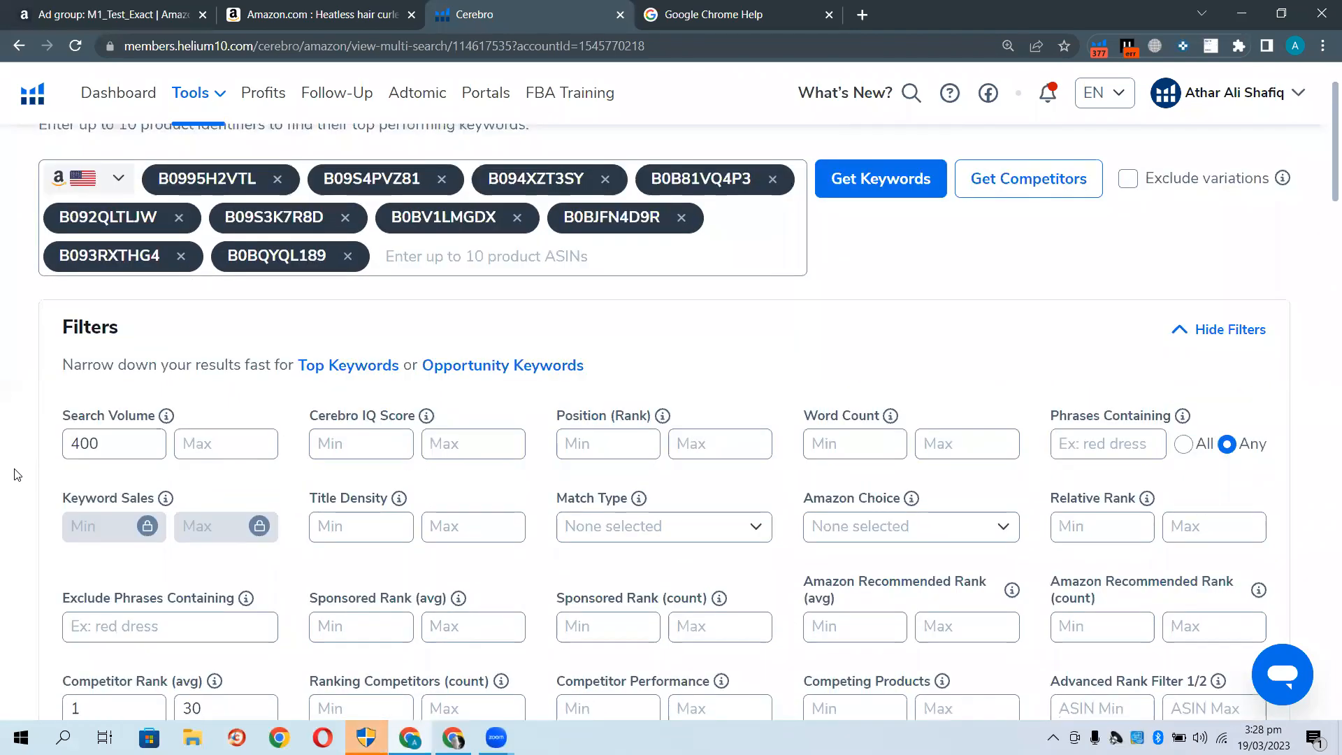
scroll(17, 474, down, 2)
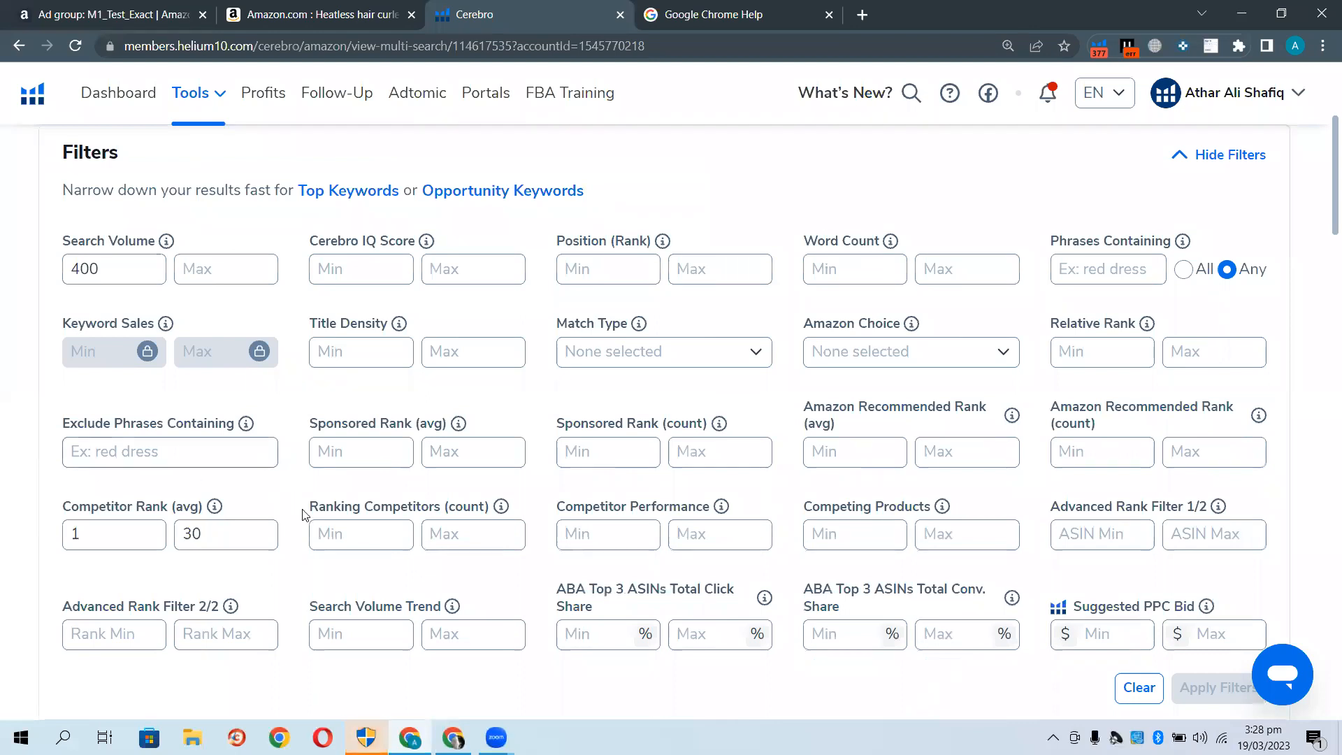
click(328, 536)
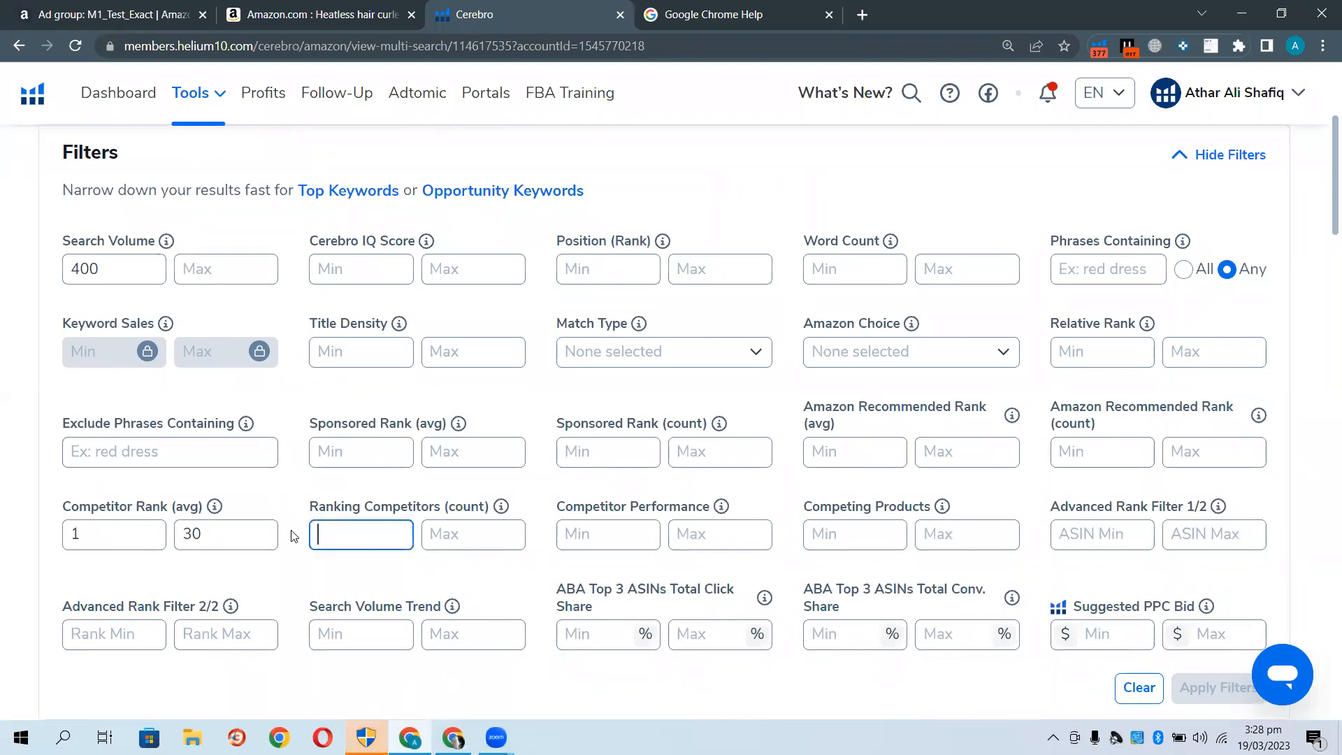
text(5)
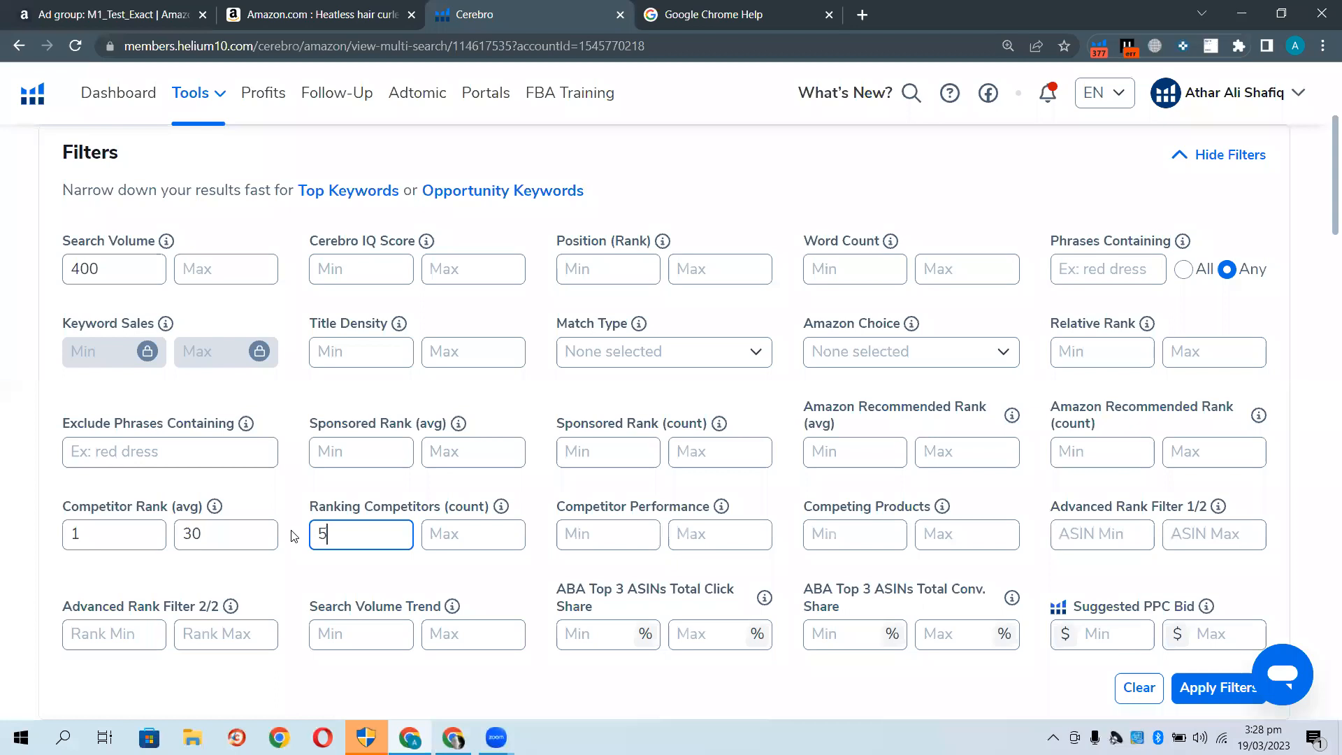
scroll(293, 536, up, 2)
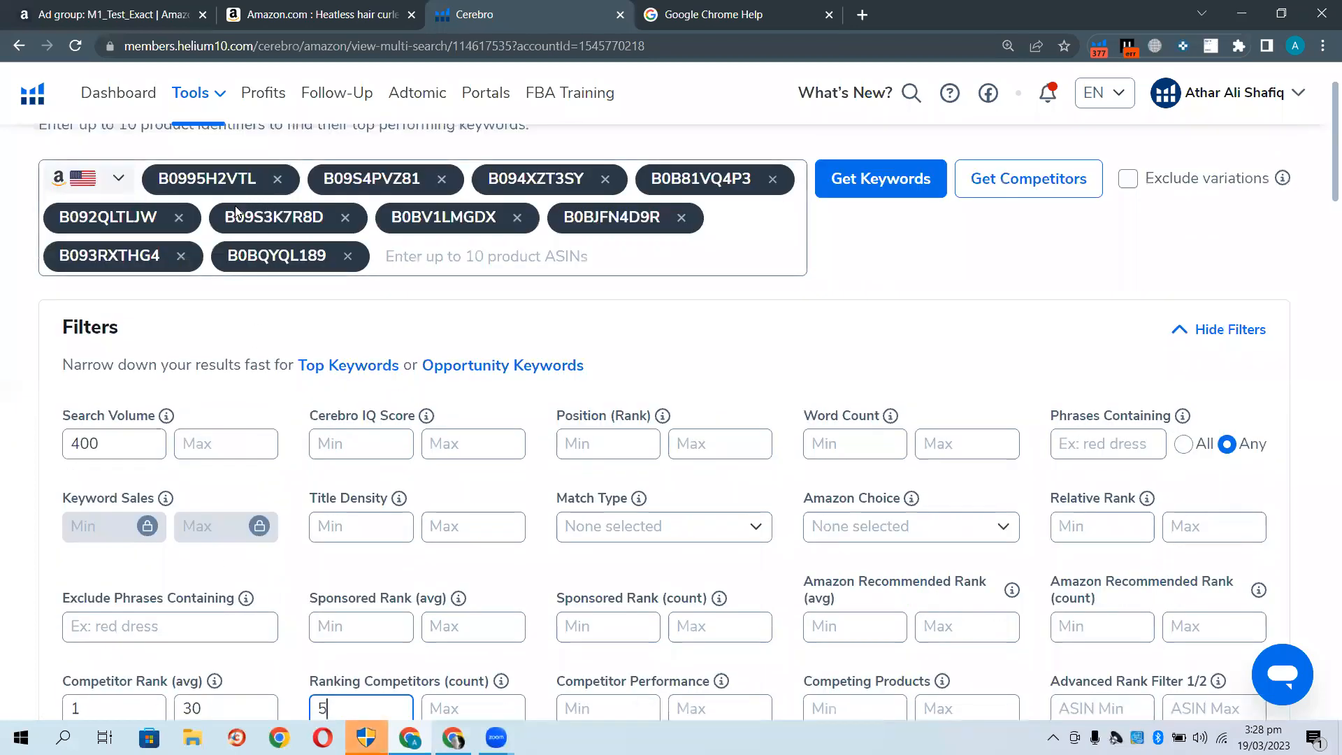
scroll(374, 479, down, 2)
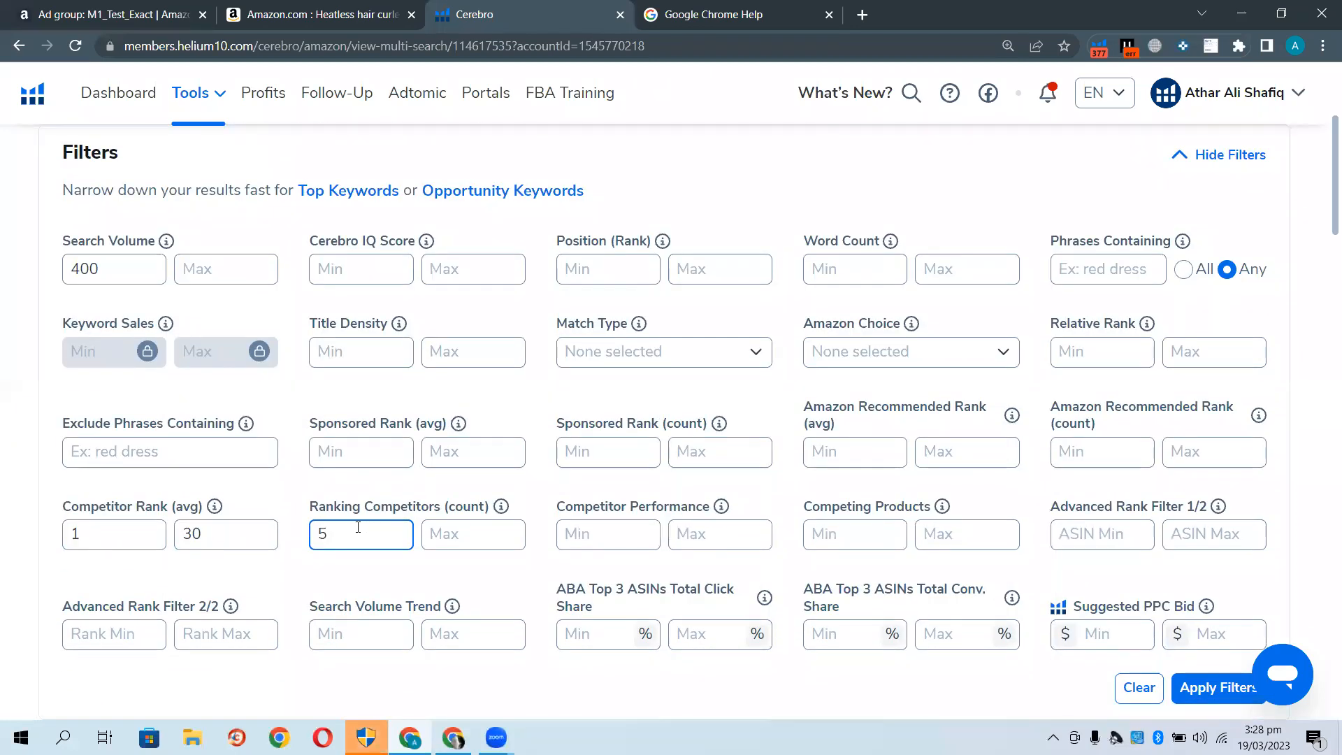
click(1221, 690)
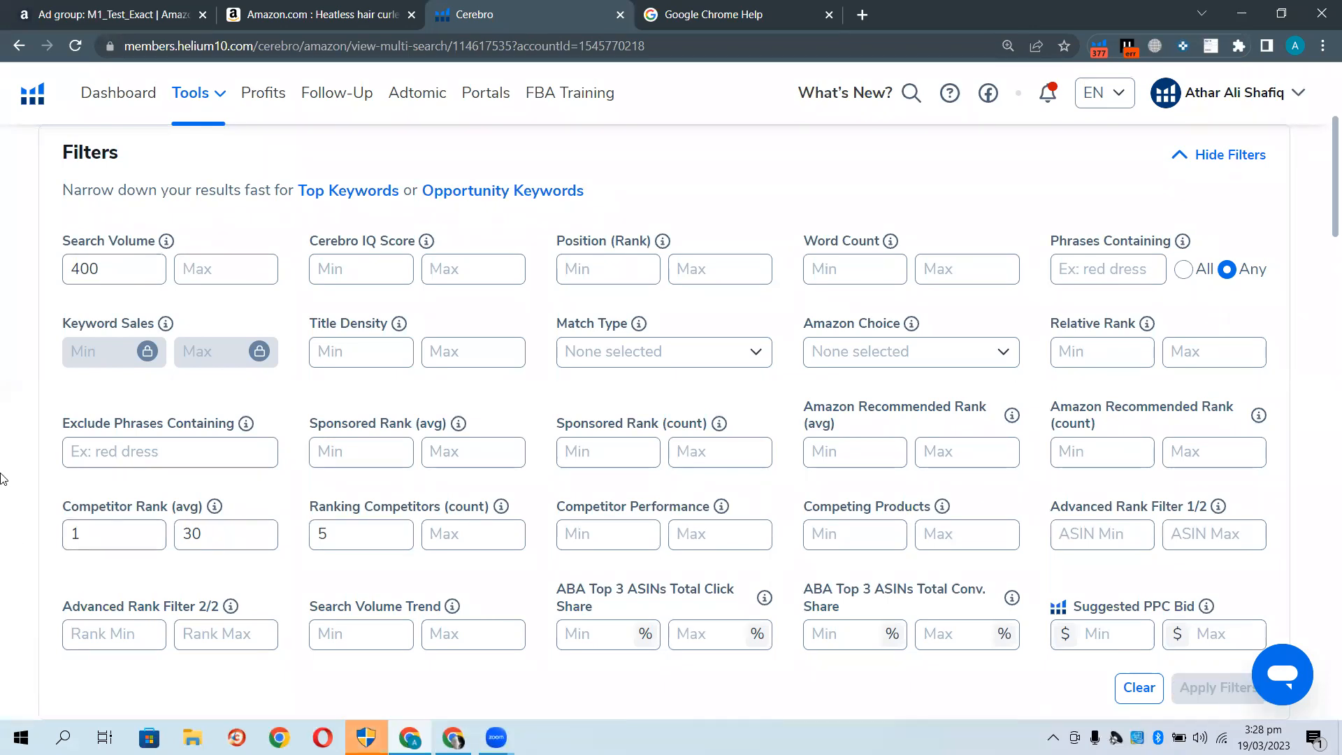
scroll(2, 477, down, 10)
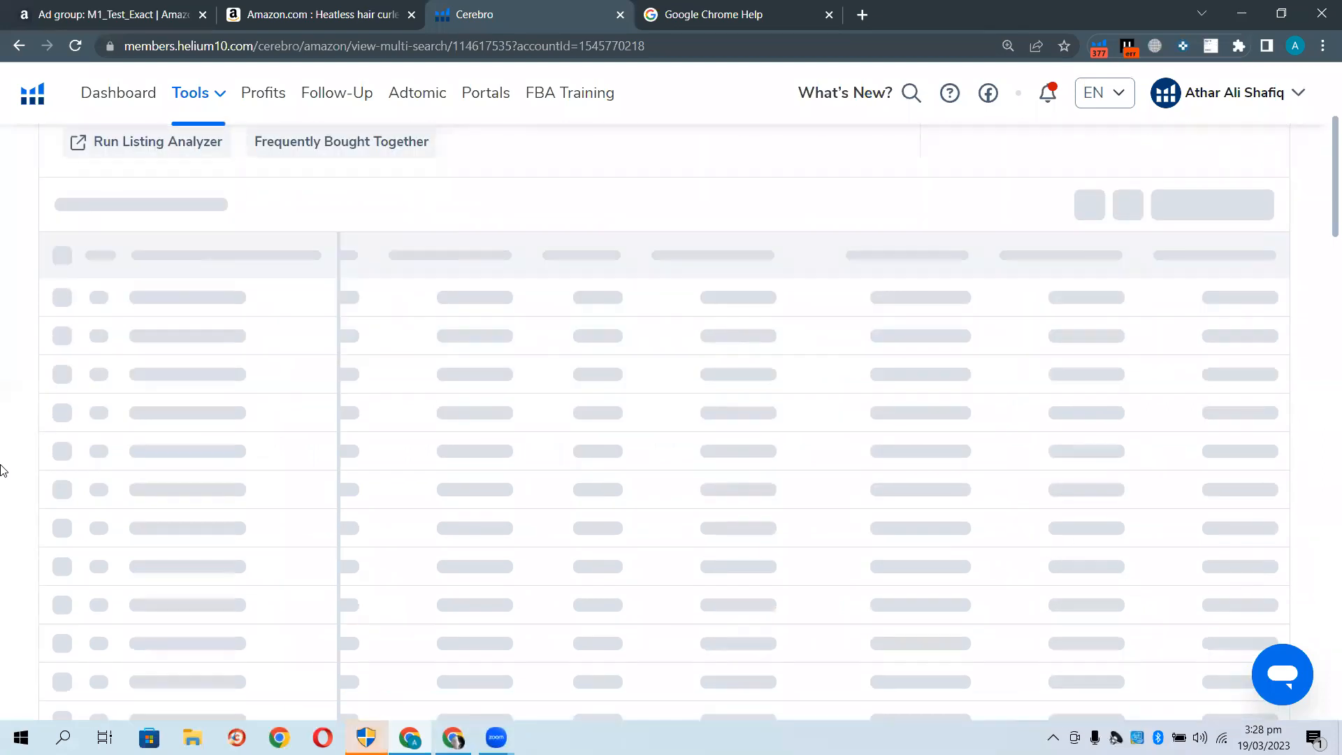
scroll(2, 469, up, 1)
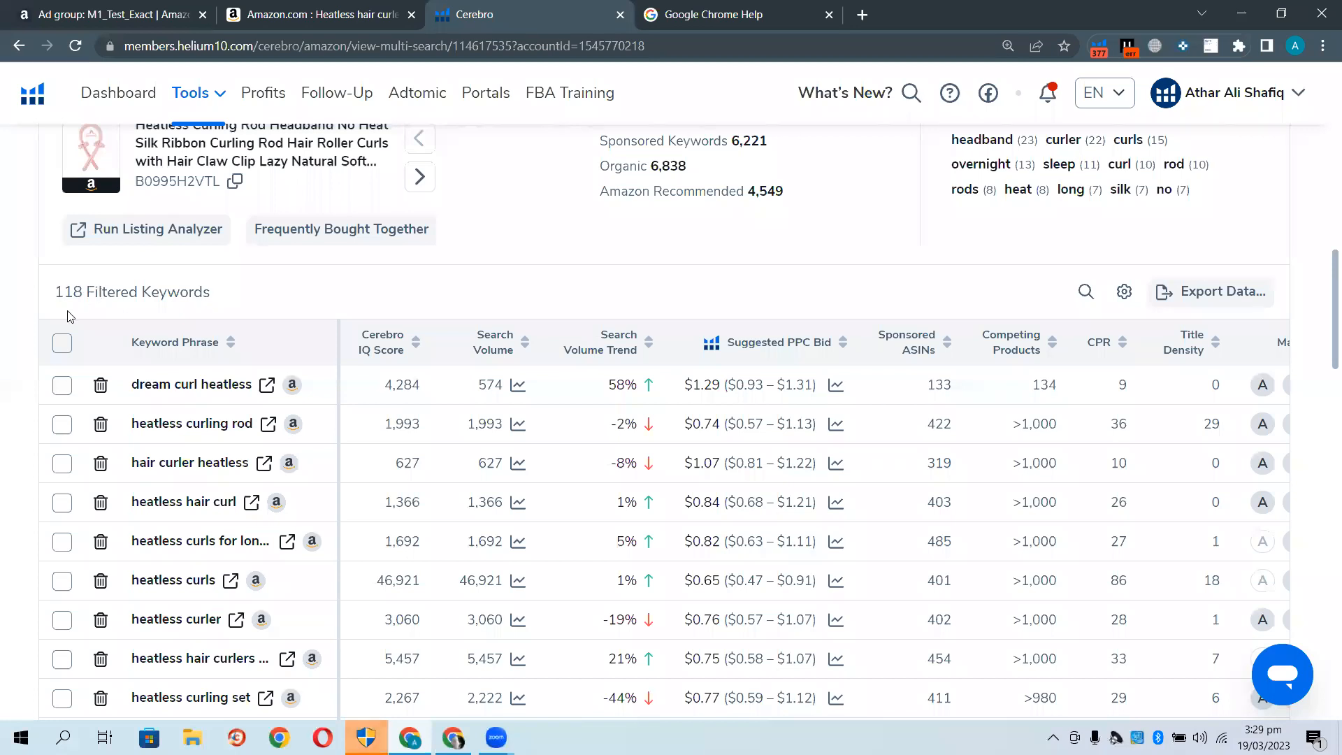
Examine the Competitor Rank (avg) and Ranking Competitors (count) filters in relation to the entered ASINs
scroll(2, 552, up, 3)
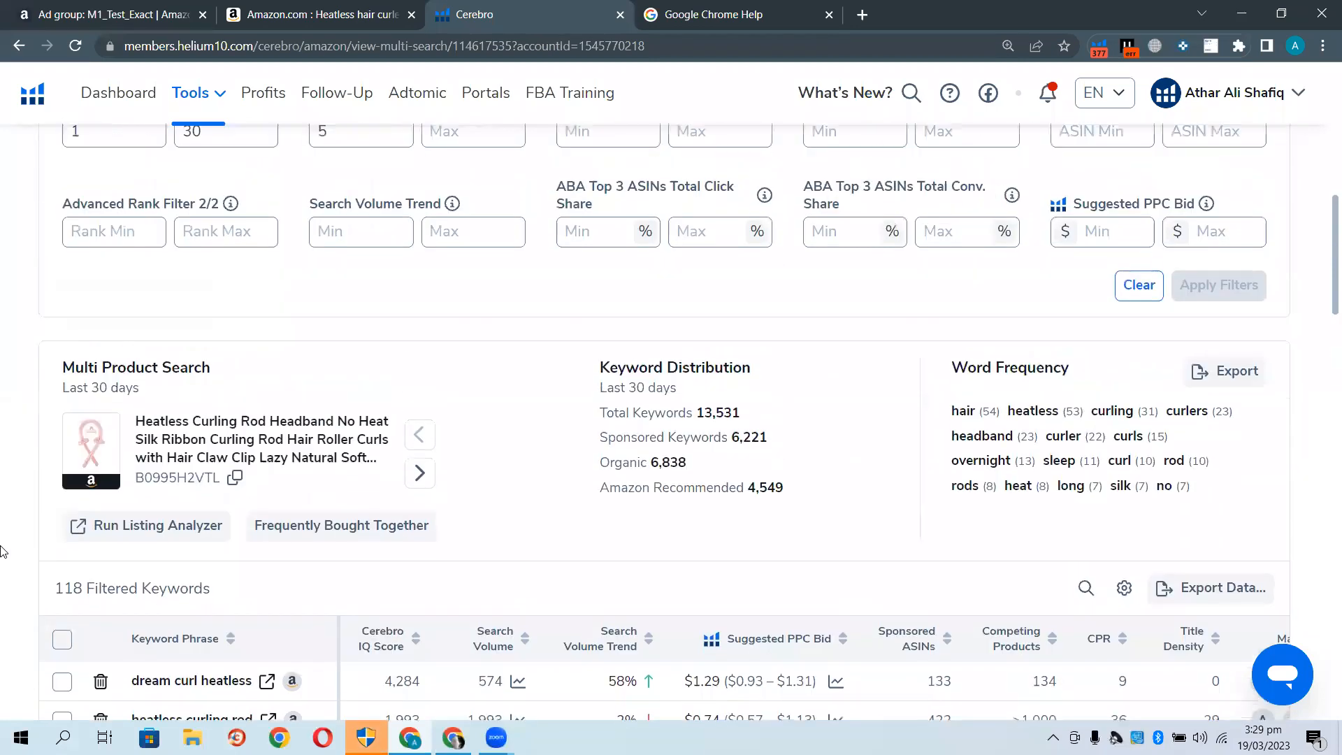
scroll(2, 552, up, 4)
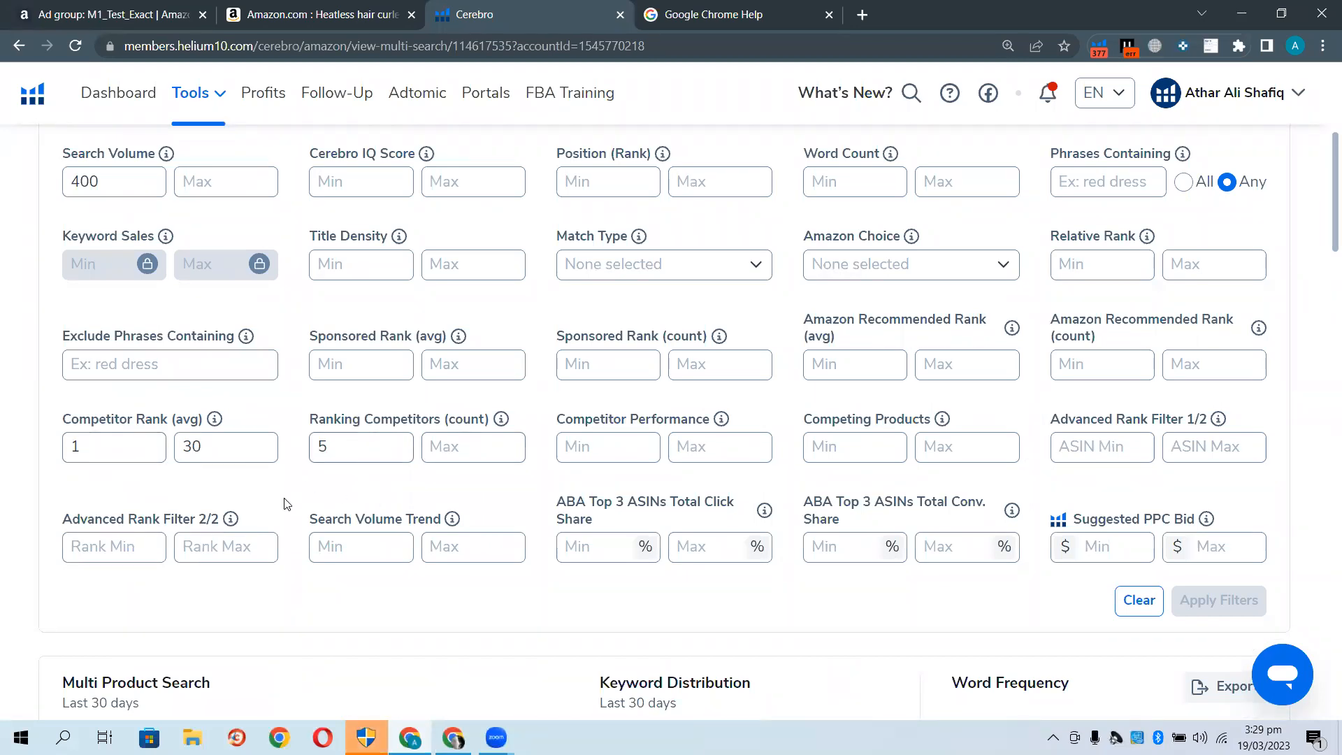
scroll(286, 503, up, 2)
scroll(286, 503, up, 2)
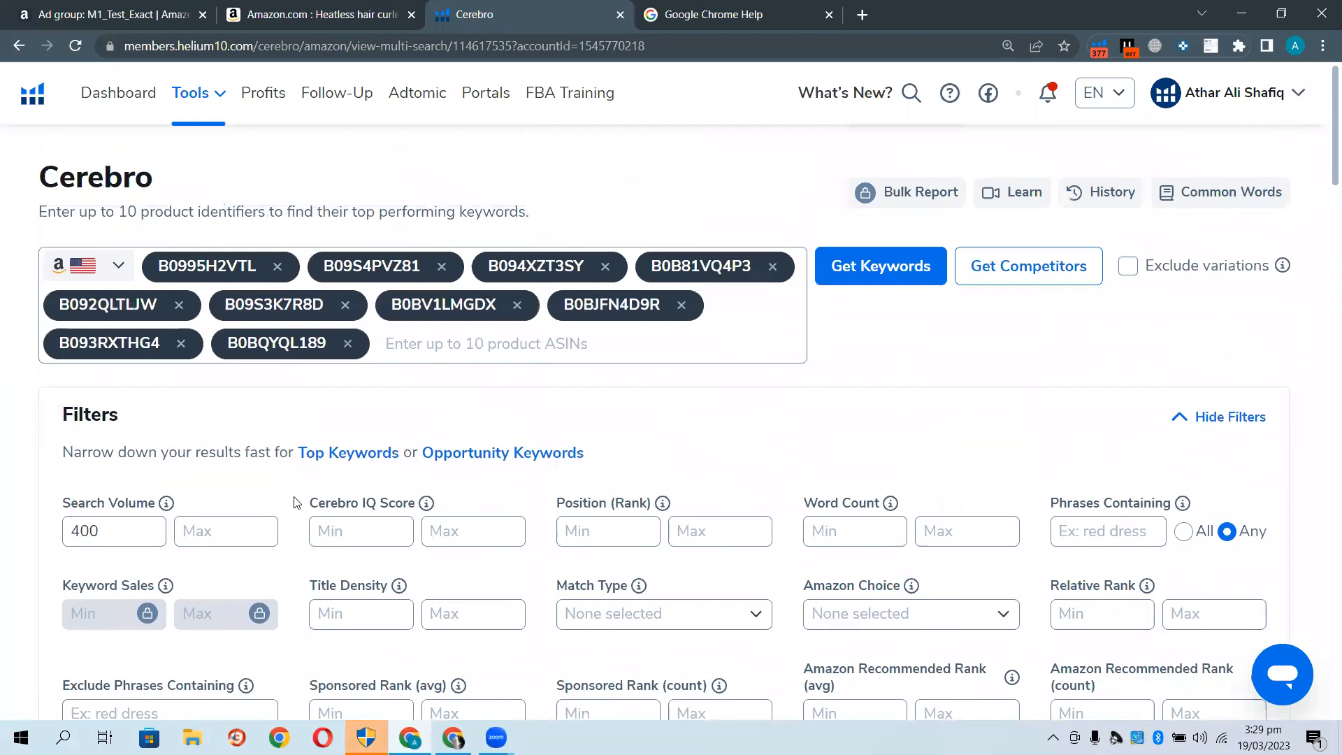
scroll(301, 500, down, 2)
scroll(301, 499, down, 1)
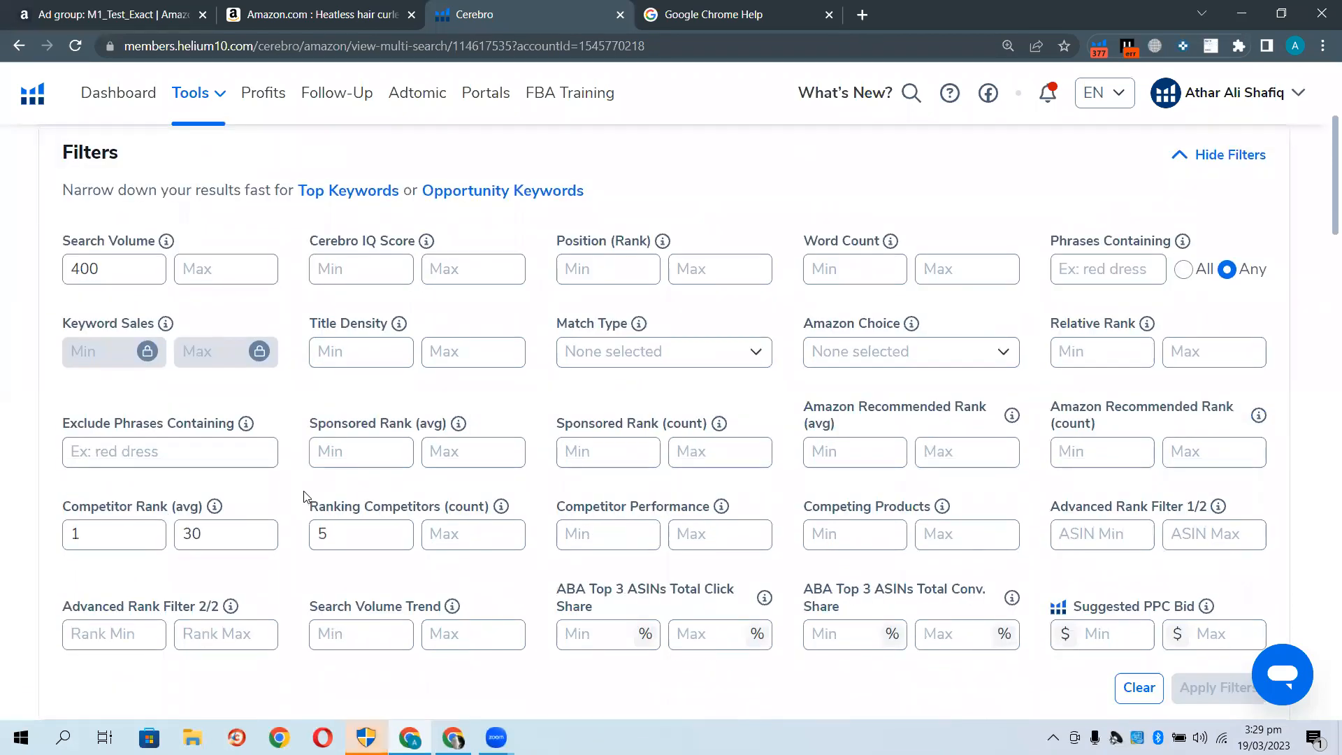
scroll(304, 496, up, 3)
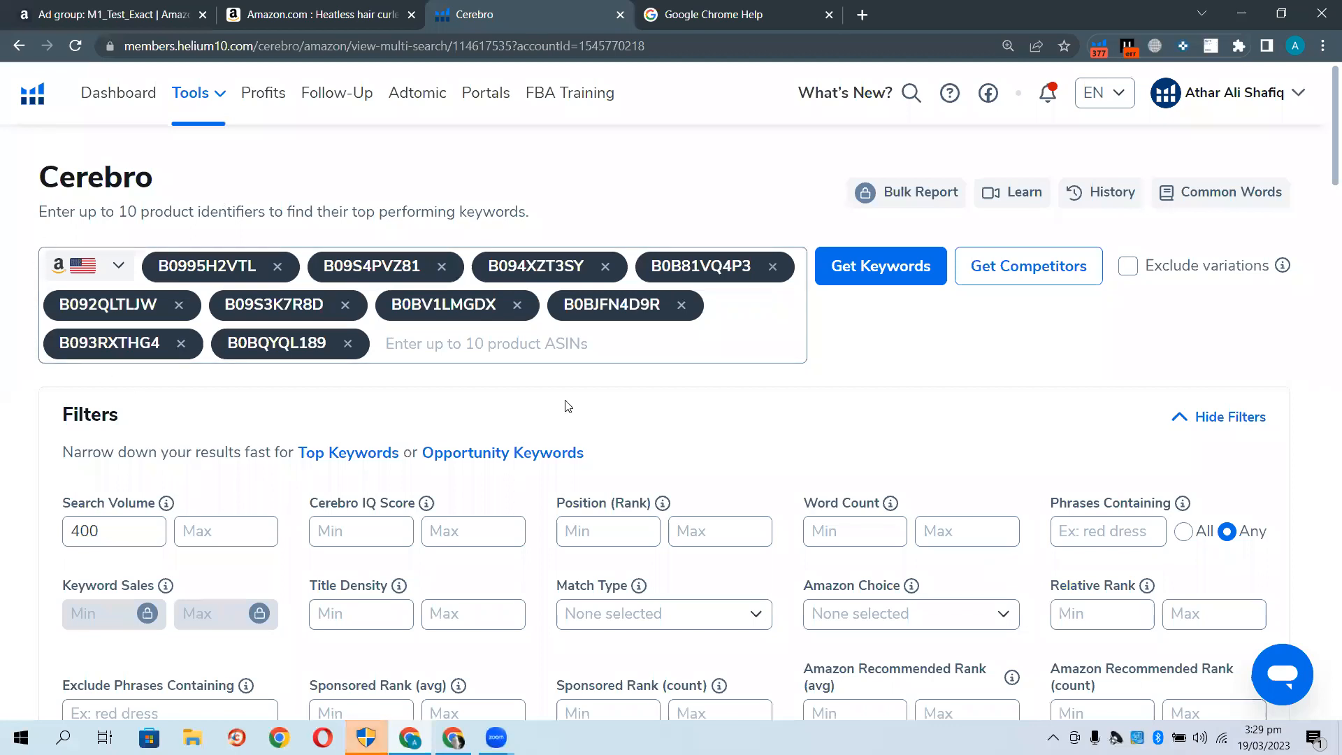
scroll(31, 387, down, 1)
scroll(30, 386, down, 5)
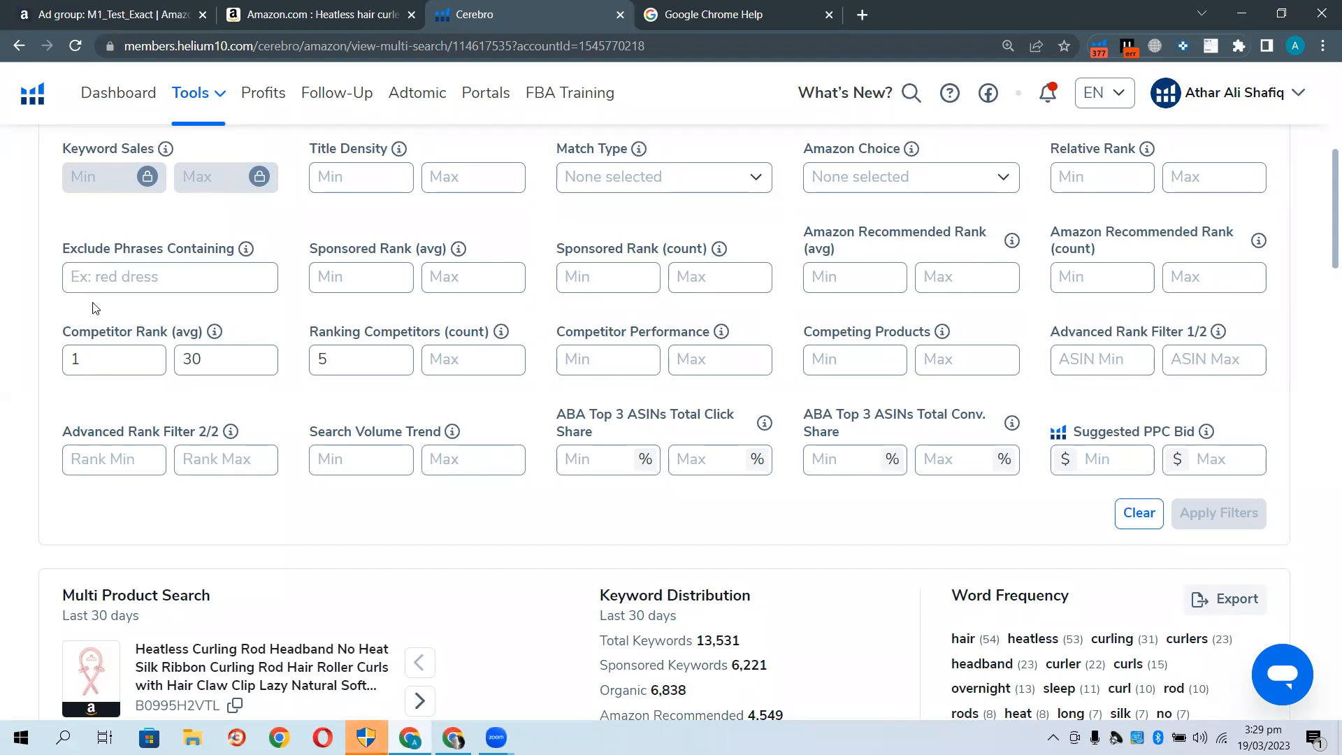
scroll(93, 304, up, 2)
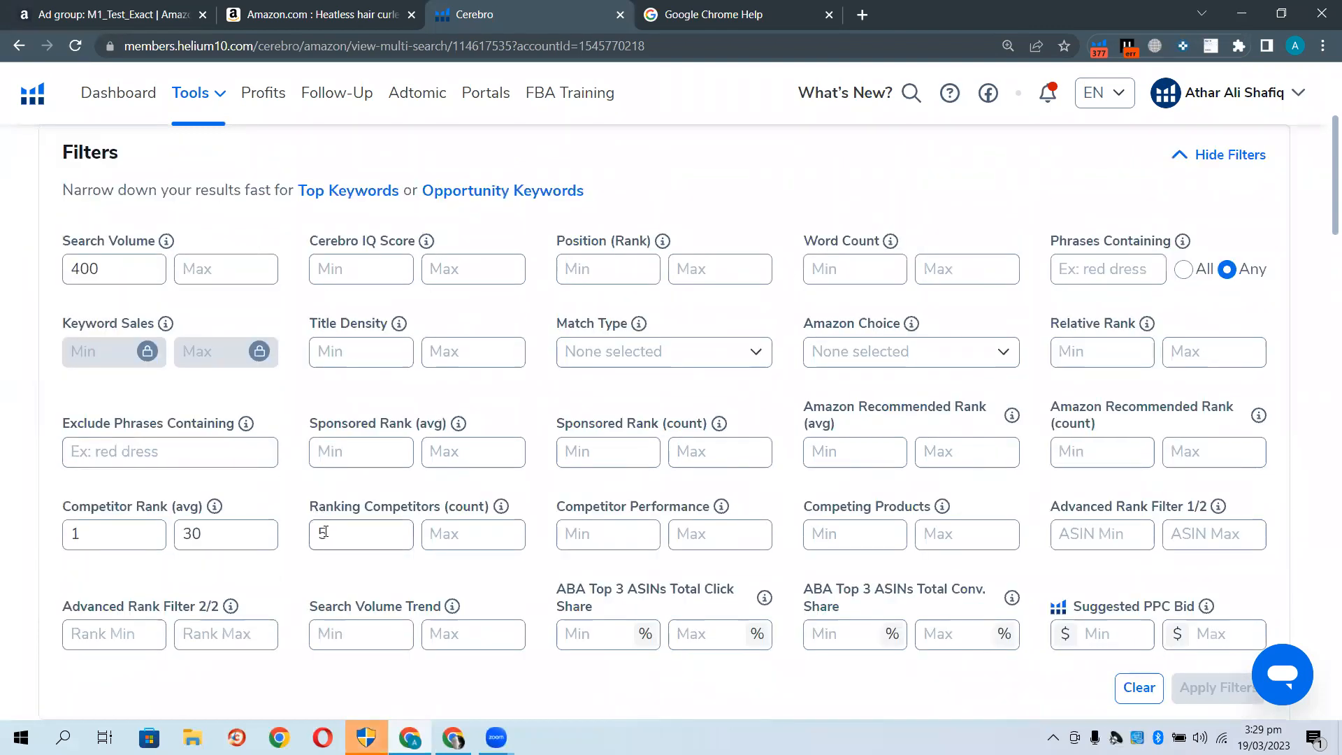
scroll(323, 531, up, 3)
scroll(323, 531, down, 3)
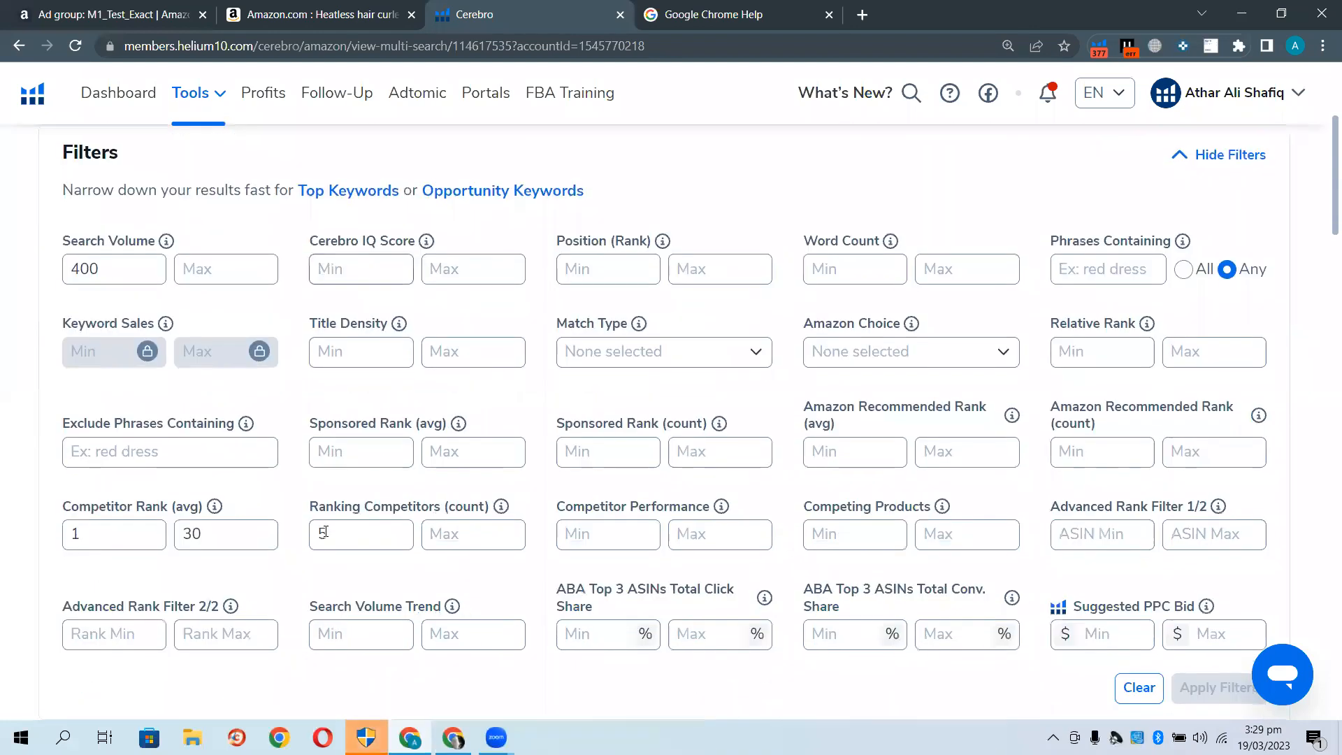
Review the filtered keyword table, including the keyword phrases and their search volume and PPC bid columns
scroll(324, 531, down, 2)
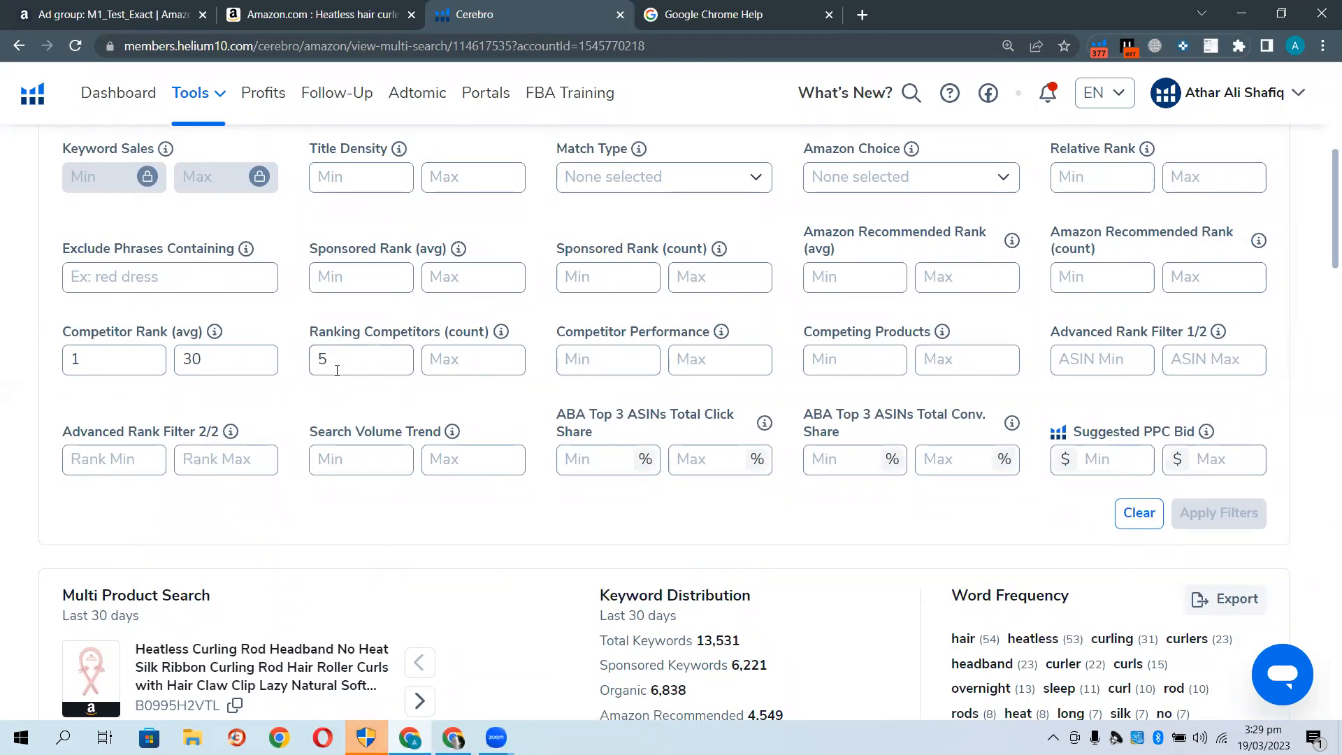
scroll(334, 364, down, 1)
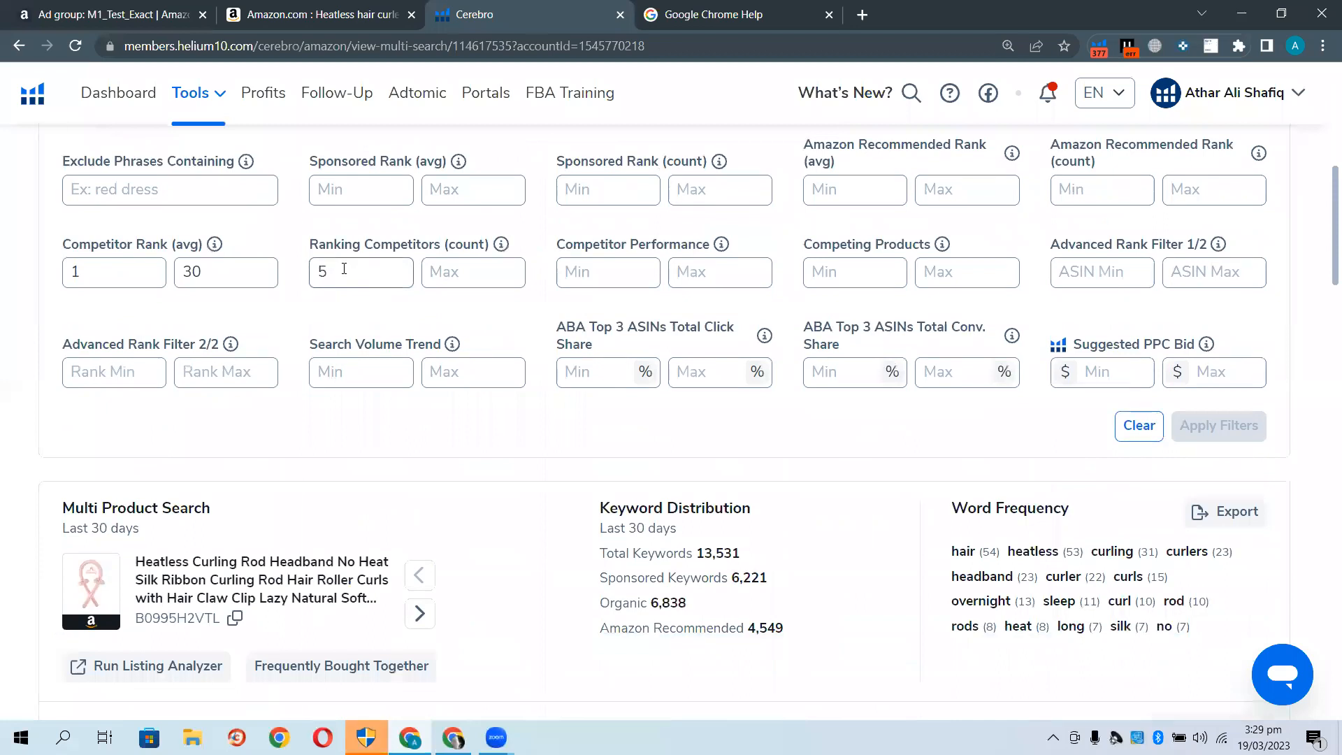
scroll(341, 276, down, 2)
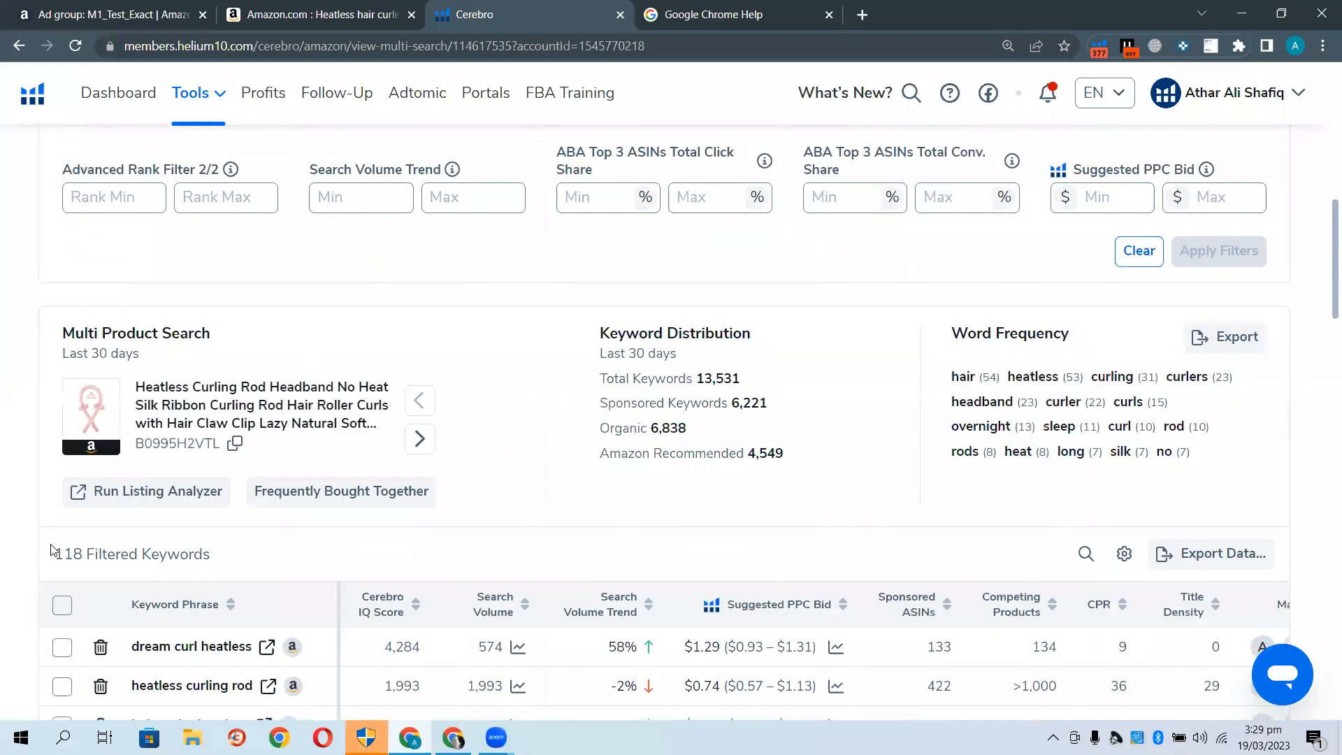
scroll(65, 552, down, 1)
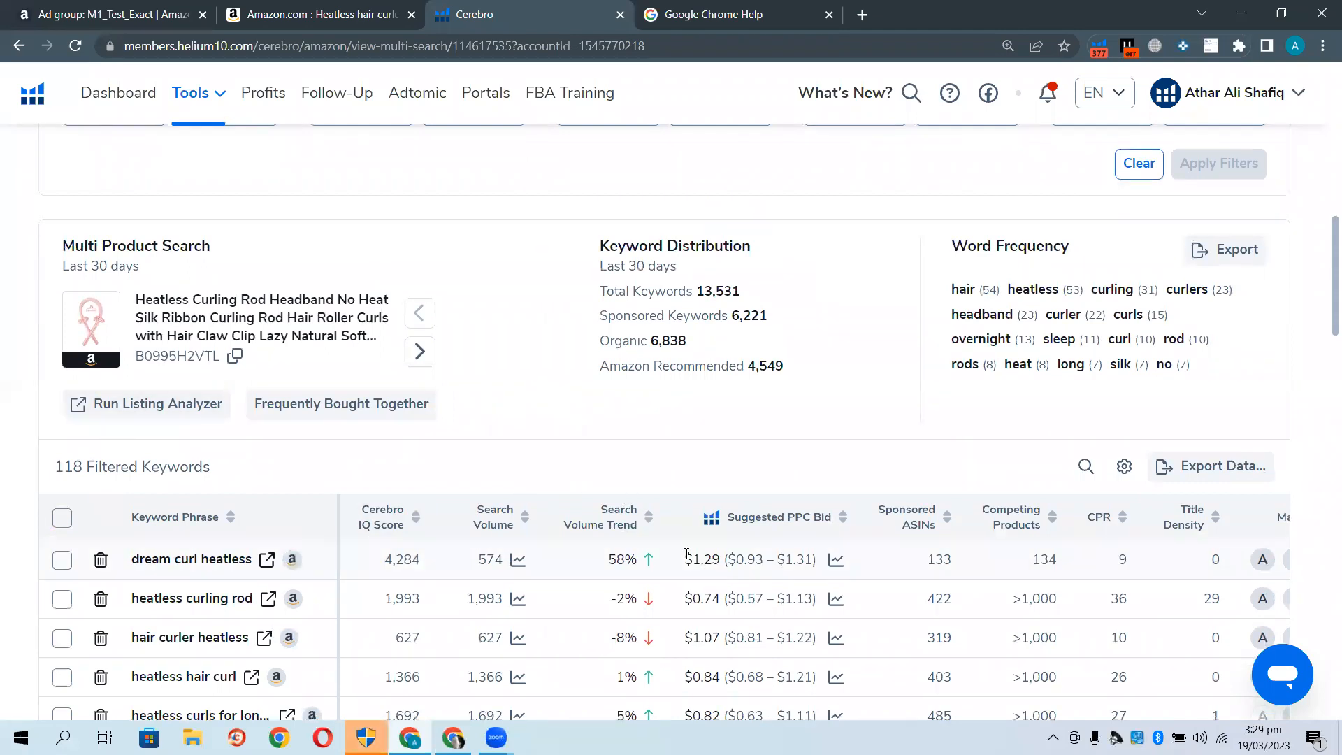
Examine the Competitor Rank (avg) and Ranking Competitors (count) columns across the filtered keyword list and compare them with the applied filters
scroll(687, 556, right, 8)
scroll(687, 559, right, 10)
scroll(688, 560, right, 1)
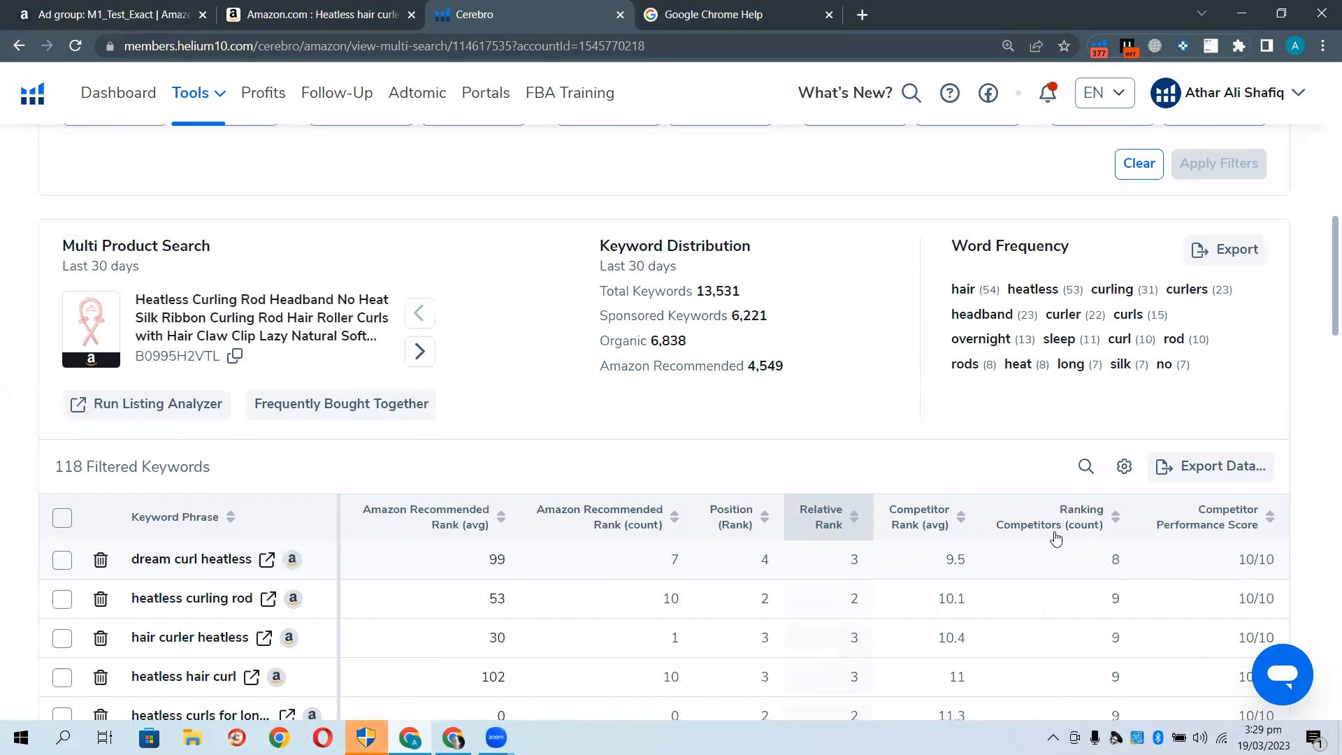
scroll(719, 487, up, 6)
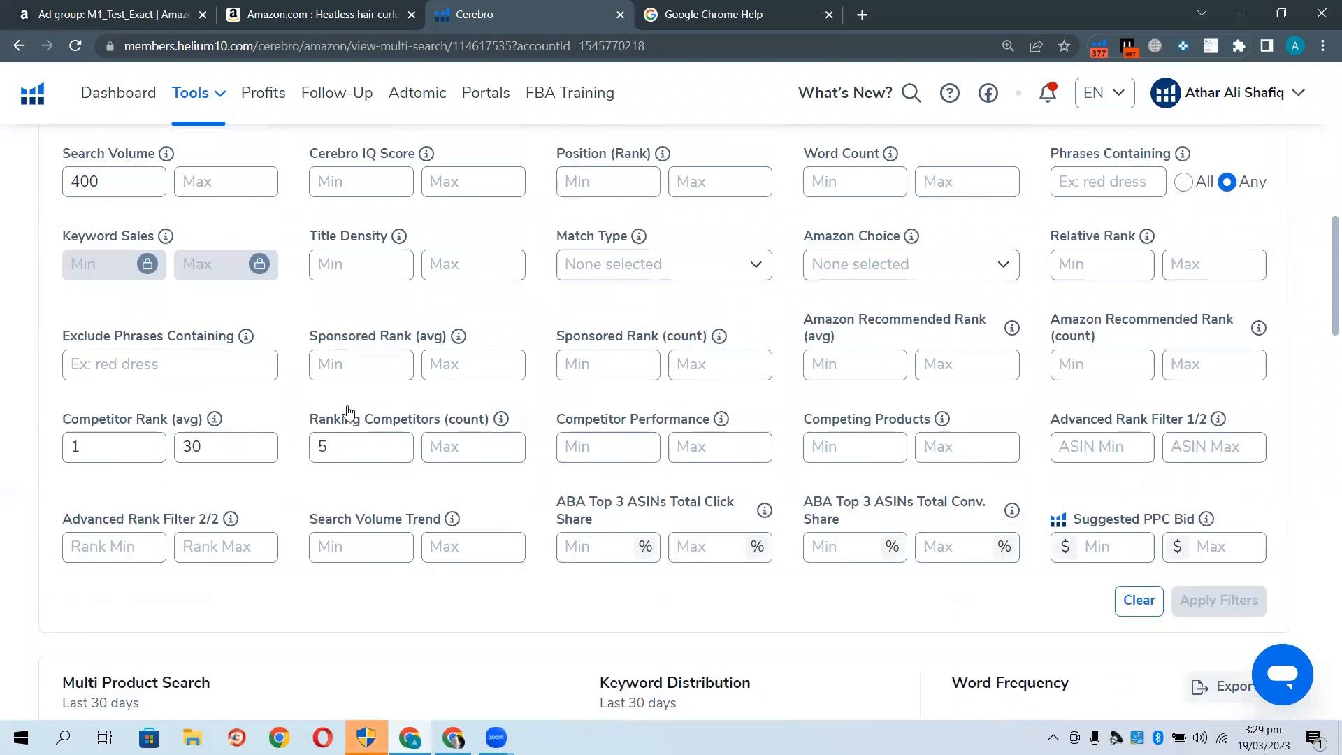
scroll(361, 447, down, 6)
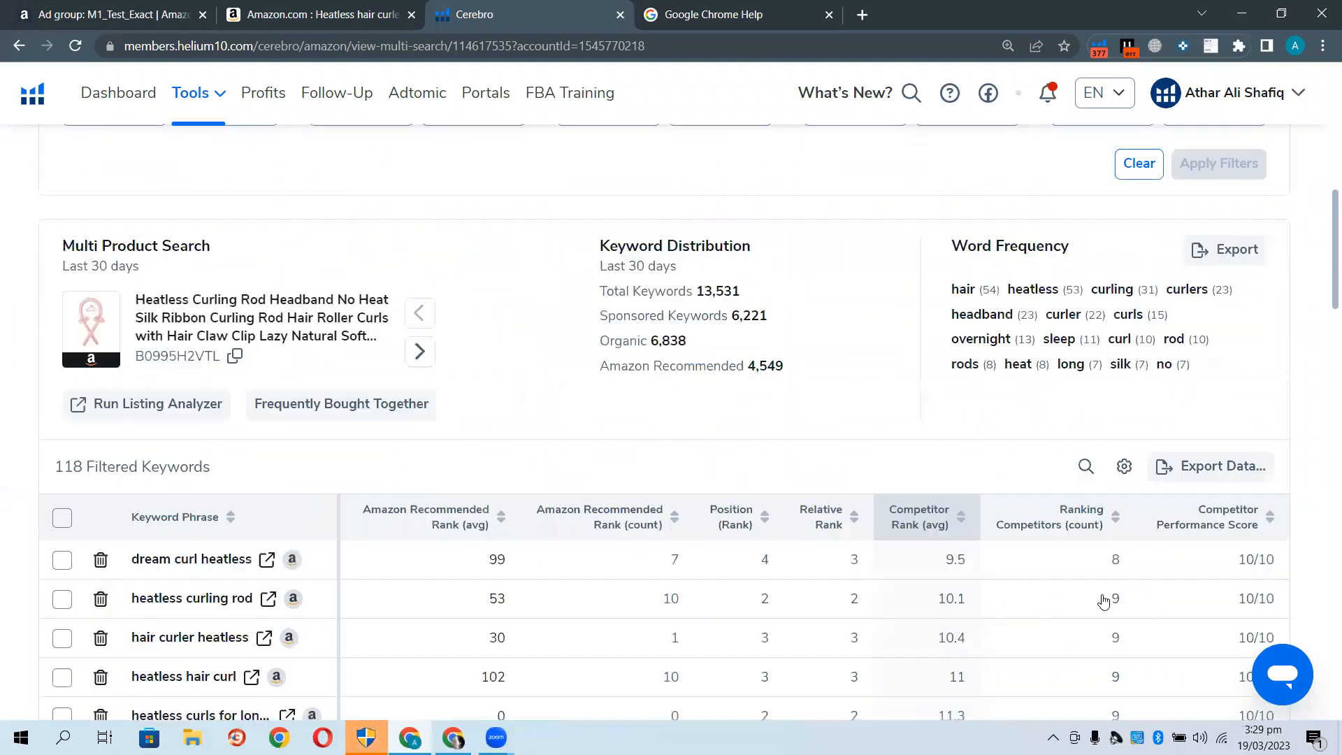
scroll(1110, 566, down, 1)
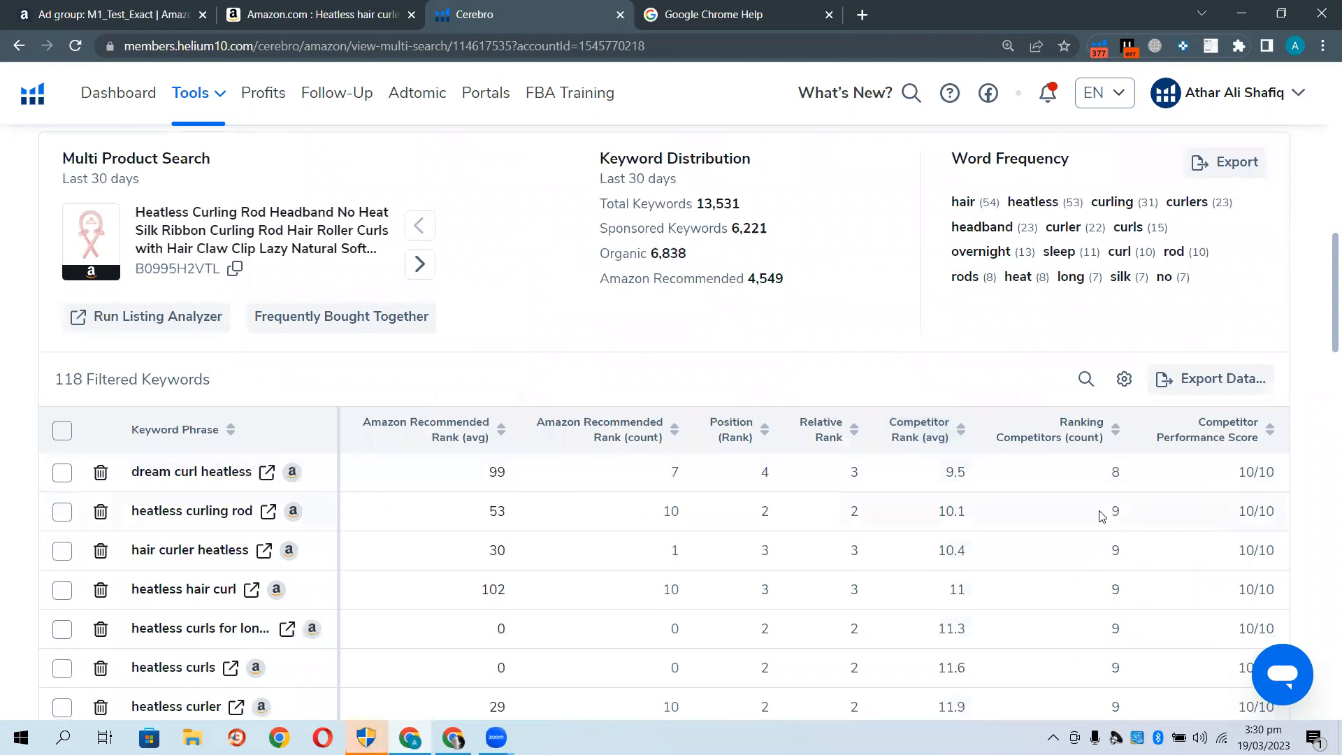
scroll(1100, 516, down, 6)
scroll(1092, 615, down, 7)
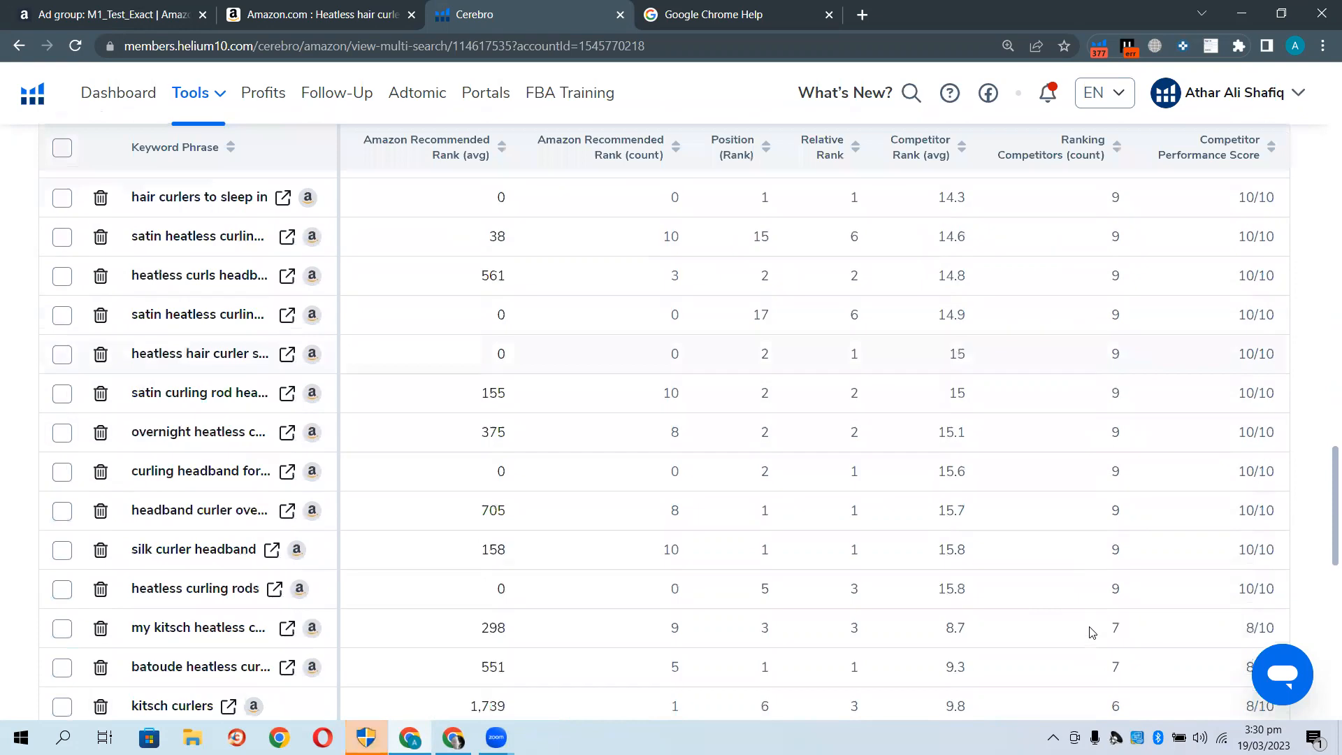
scroll(1092, 632, down, 2)
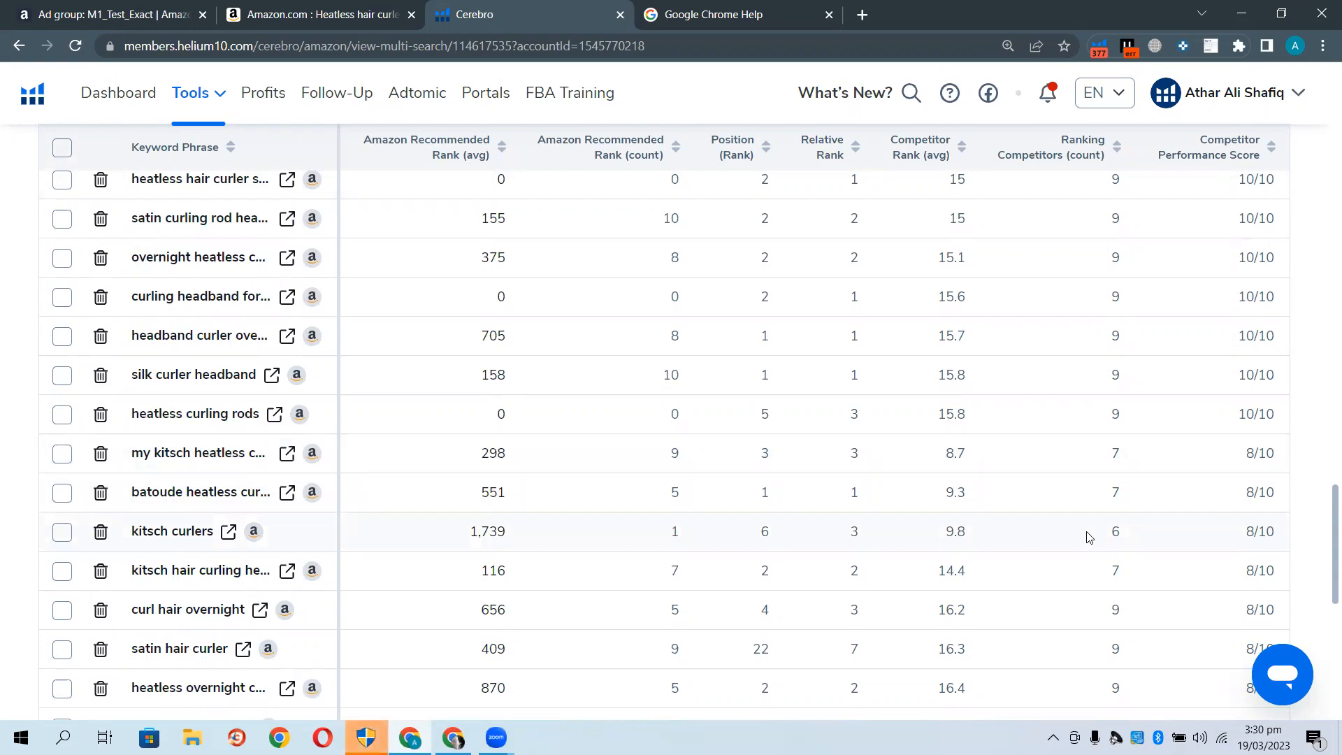
scroll(1087, 536, up, 15)
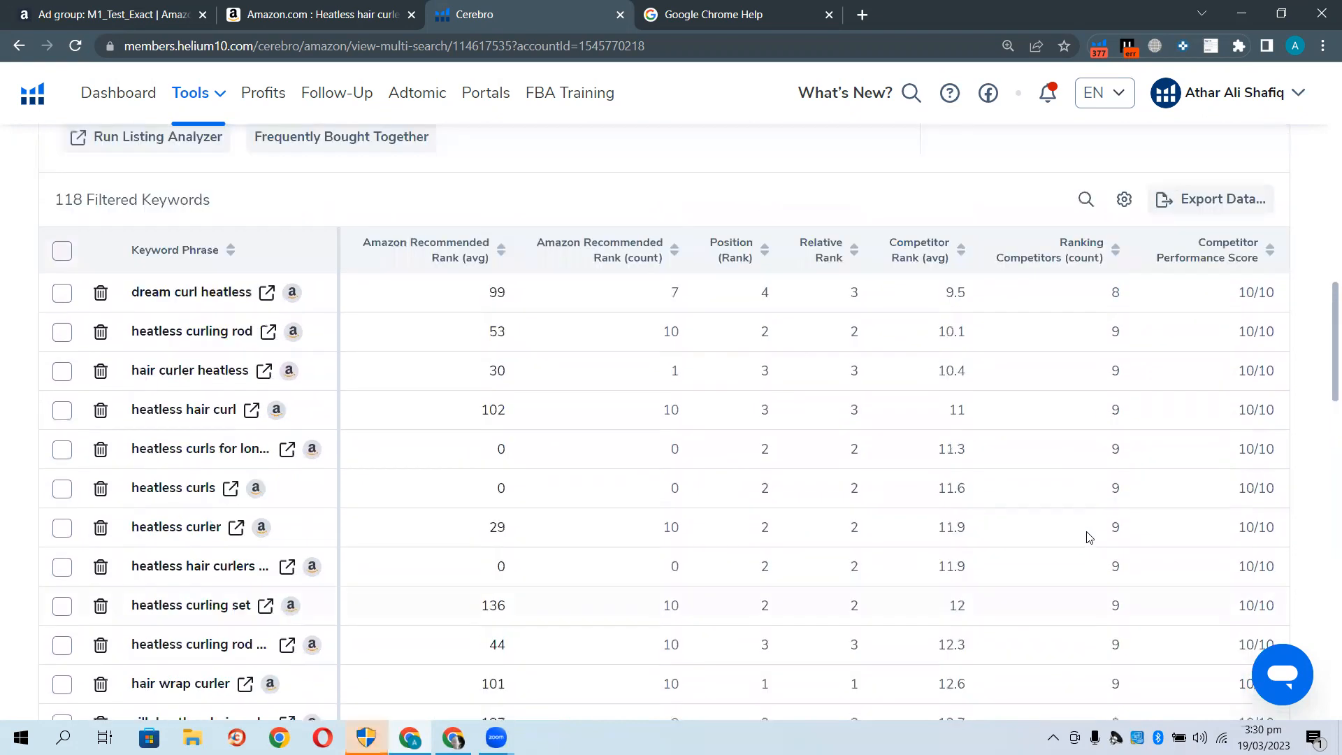
scroll(1087, 537, up, 4)
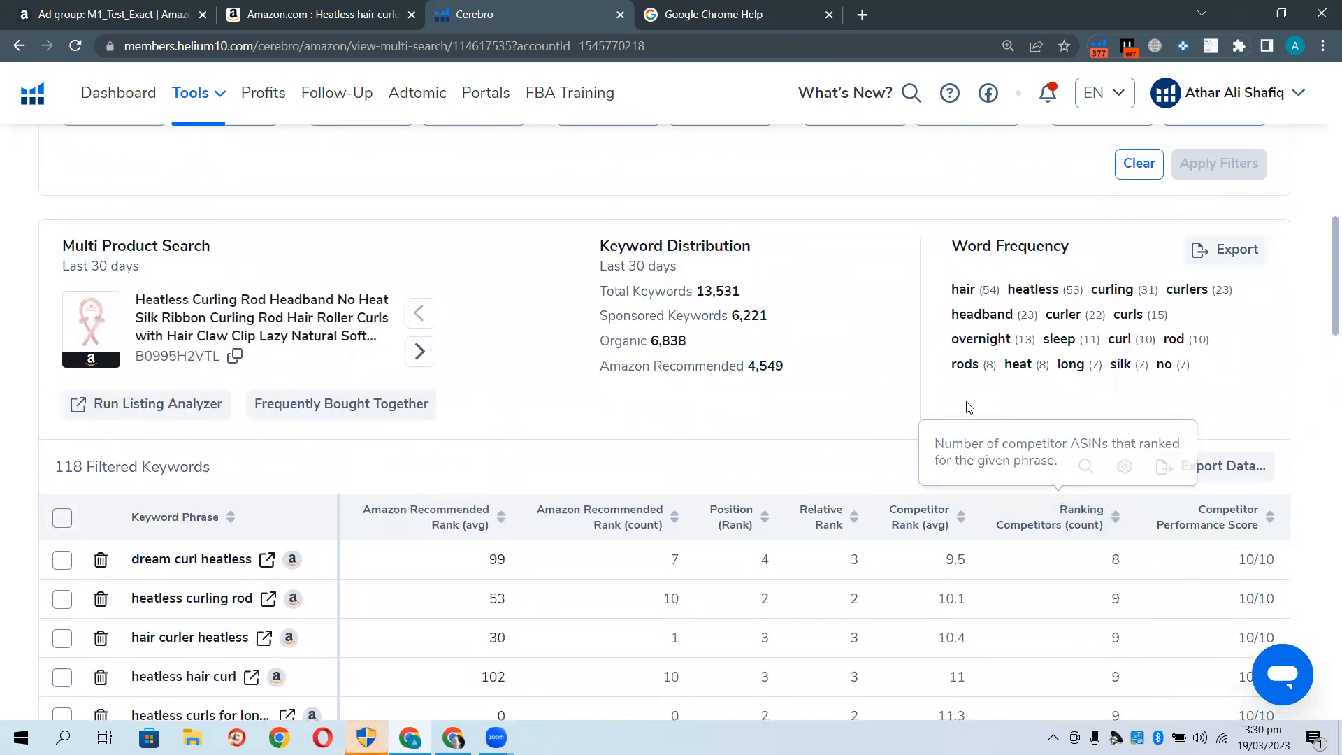
scroll(1076, 472, down, 1)
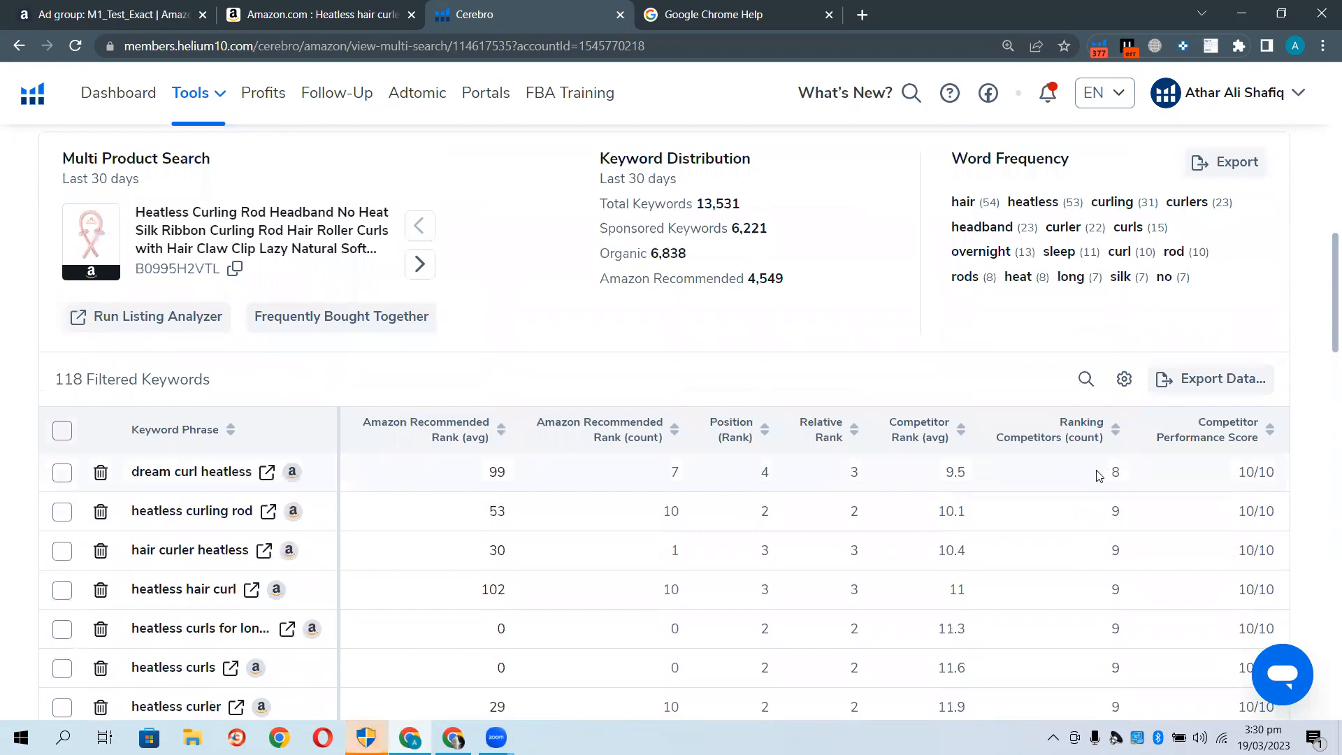
Recheck the minimum Ranking Competitors (count) filter against the entered competitor ASINs and the filtered keyword table
scroll(314, 416, up, 5)
click(334, 271)
text(5)
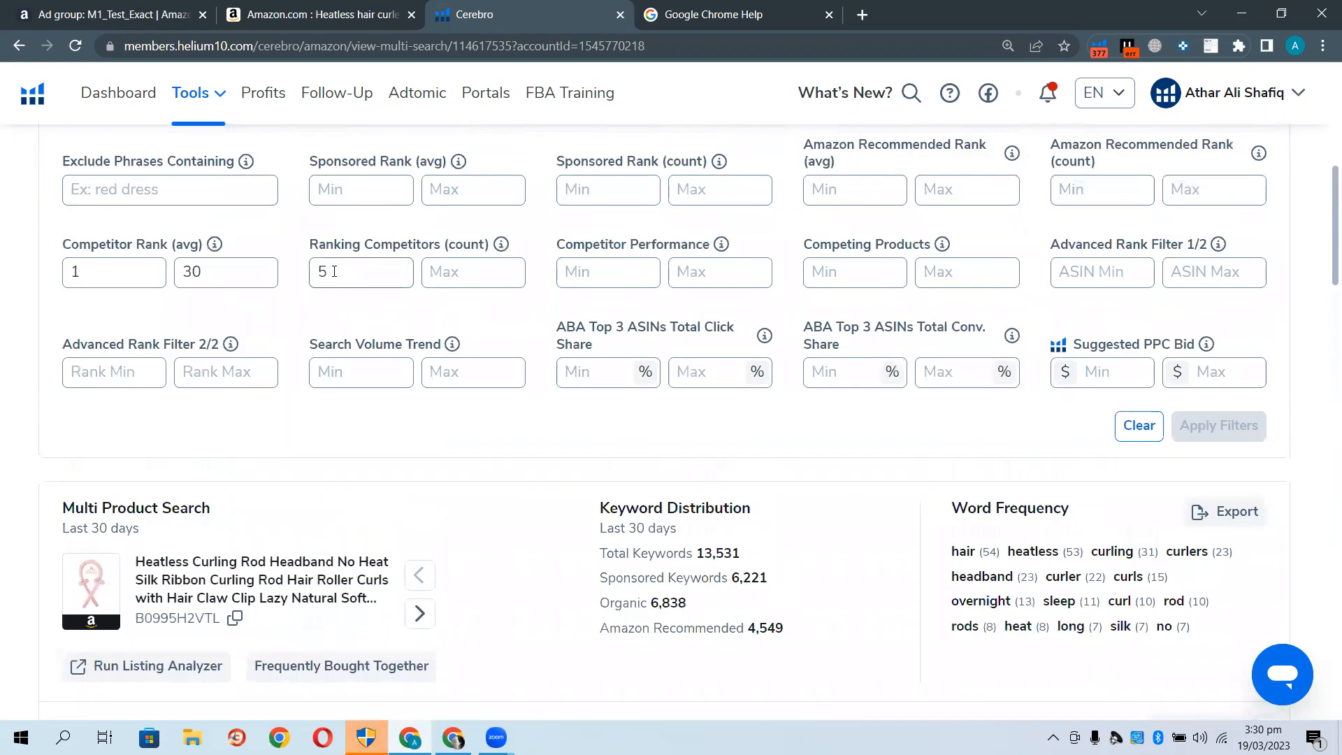
scroll(971, 559, down, 3)
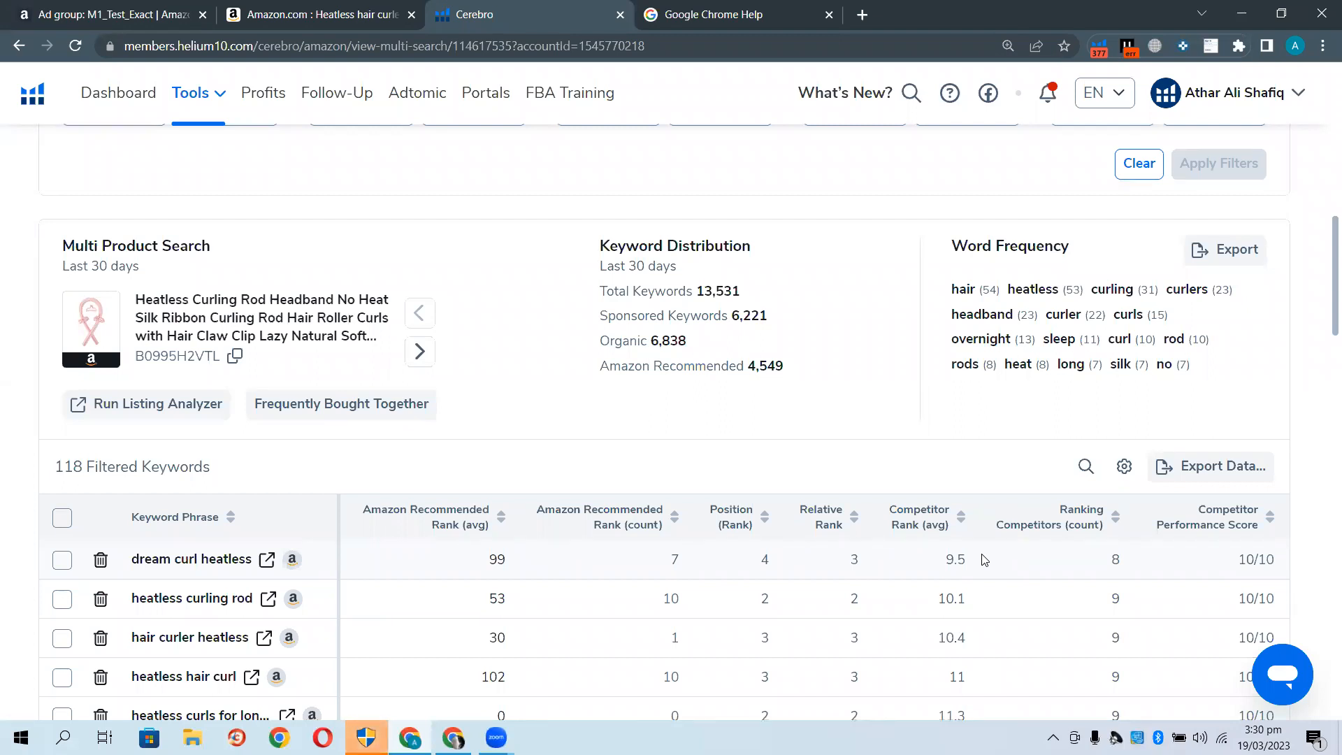
scroll(962, 556, up, 15)
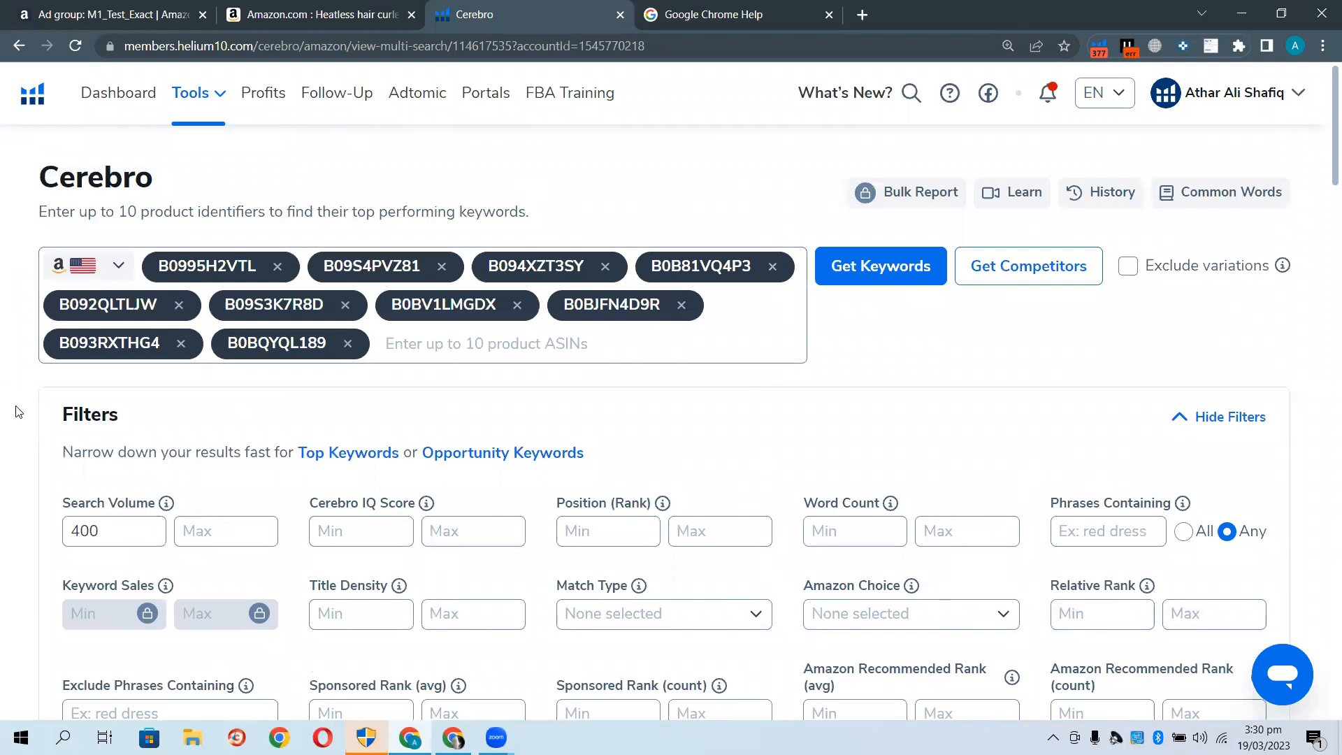
scroll(19, 411, down, 12)
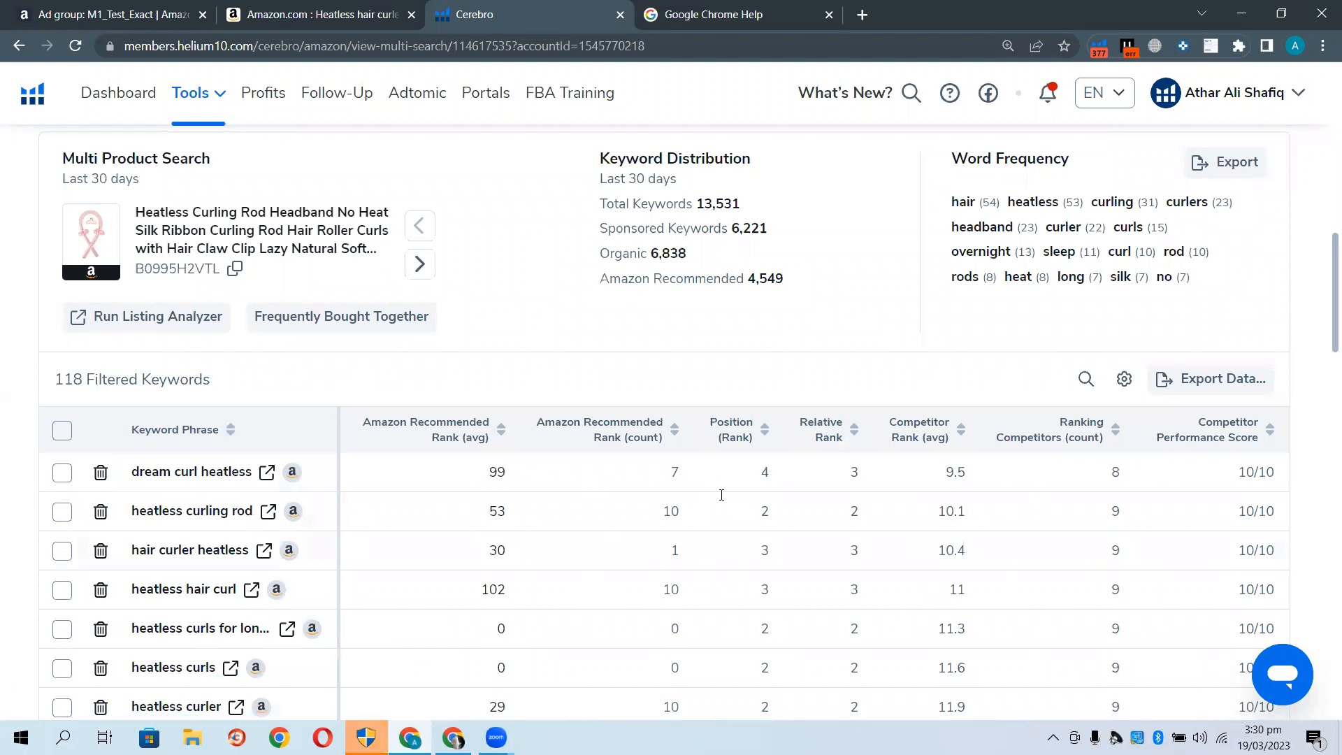
Sort the filtered keywords by Search Volume from highest to lowest
scroll(557, 597, left, 10)
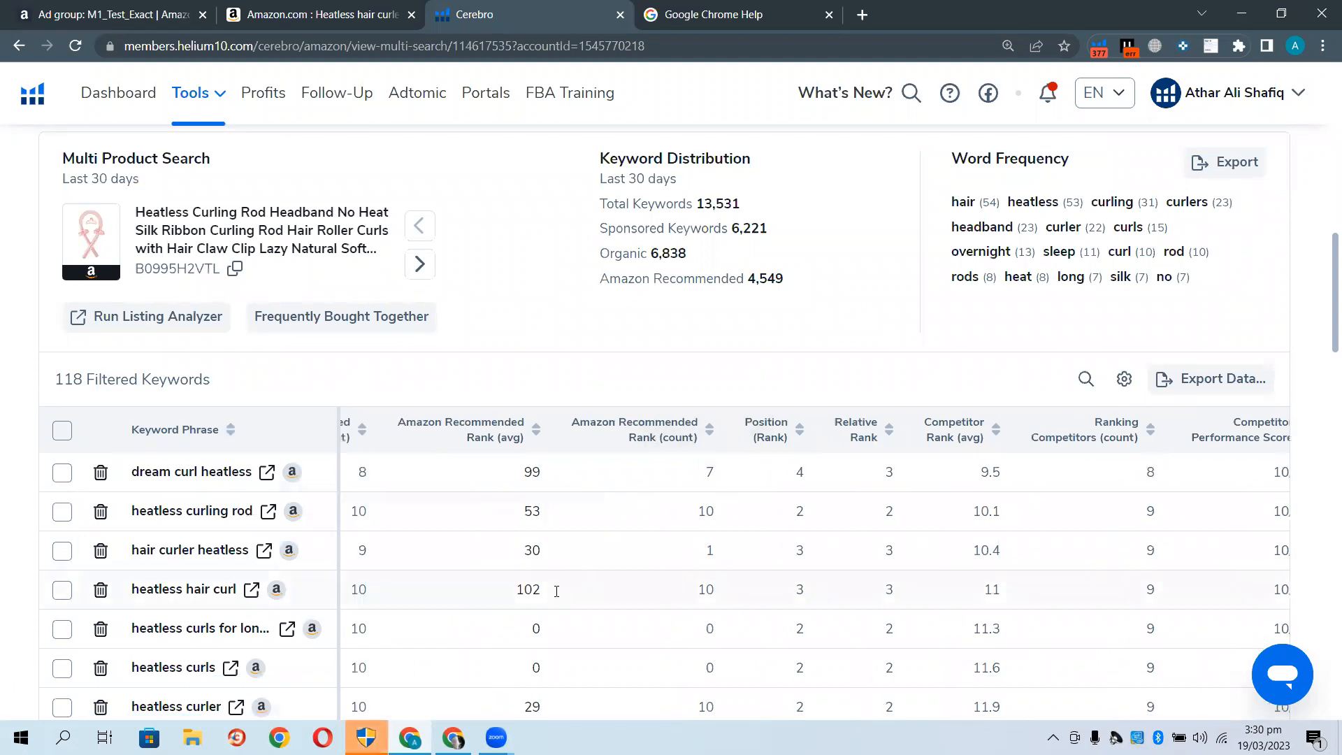
scroll(557, 598, left, 5)
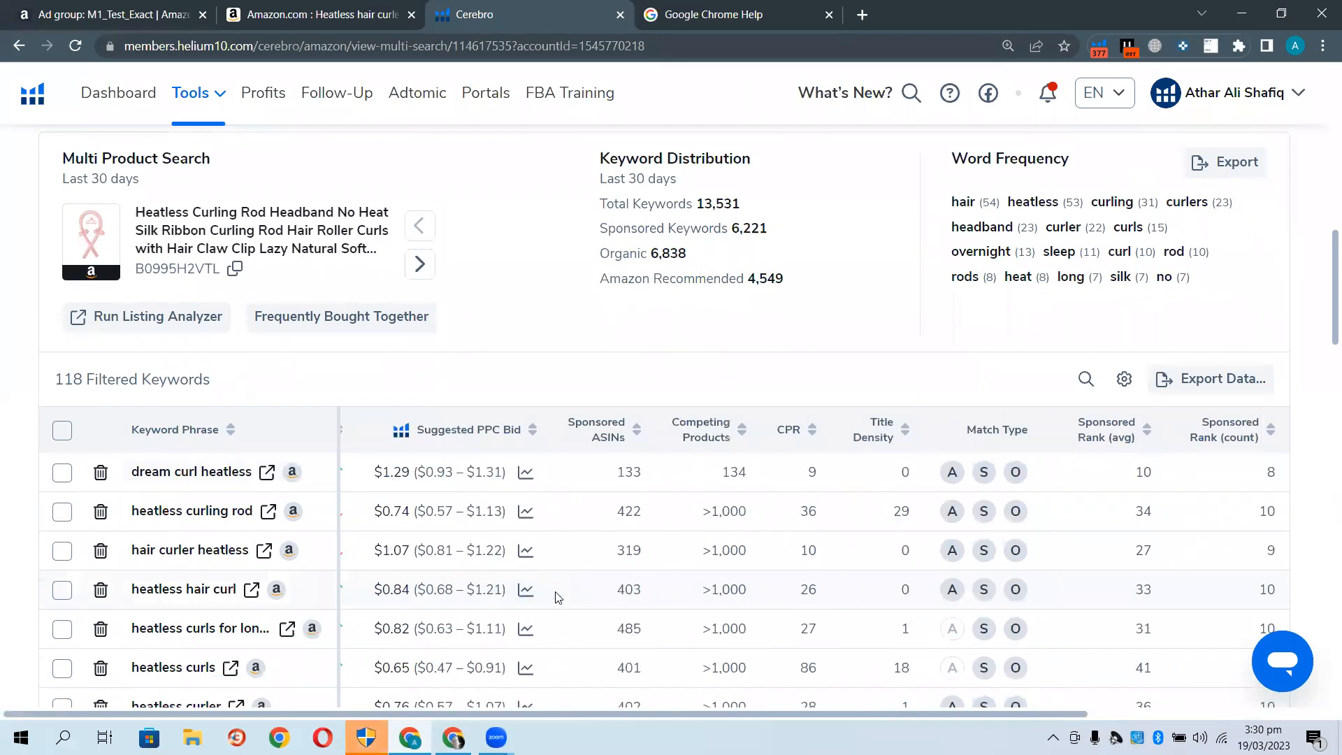
scroll(555, 590, left, 3)
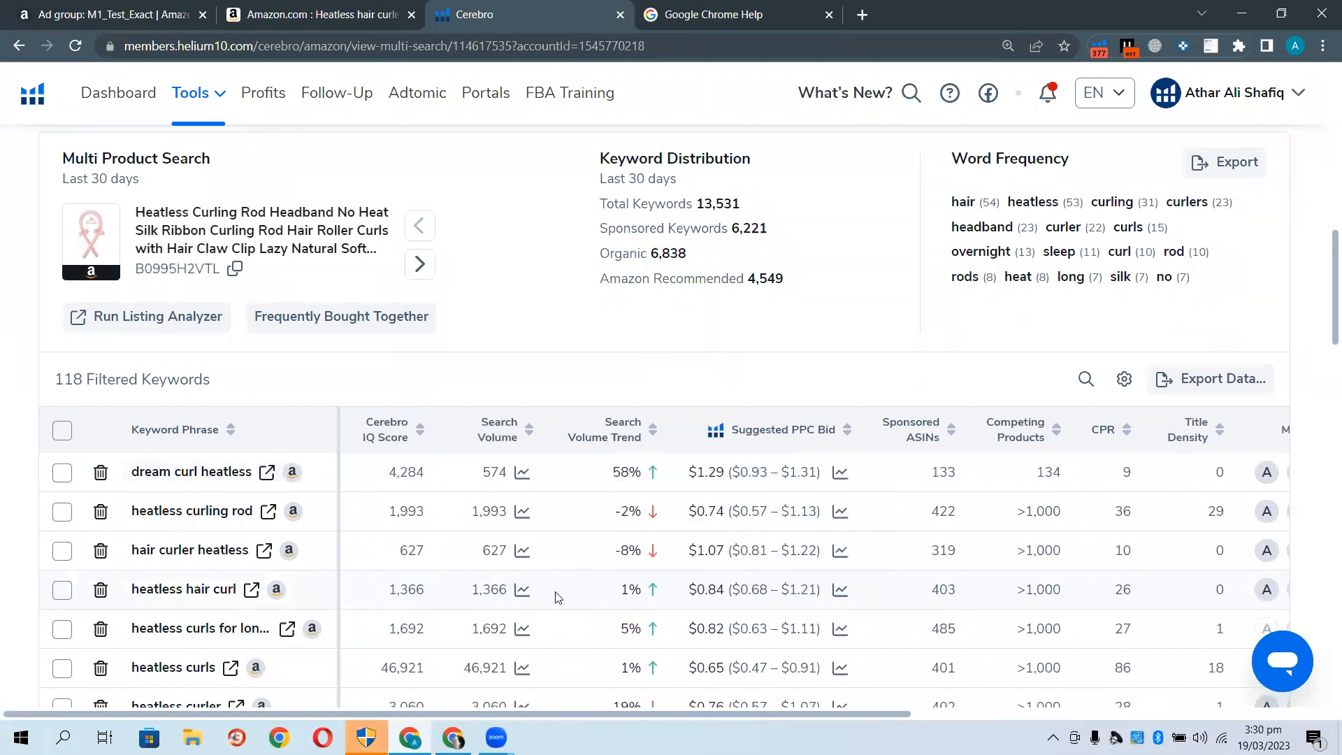
click(530, 432)
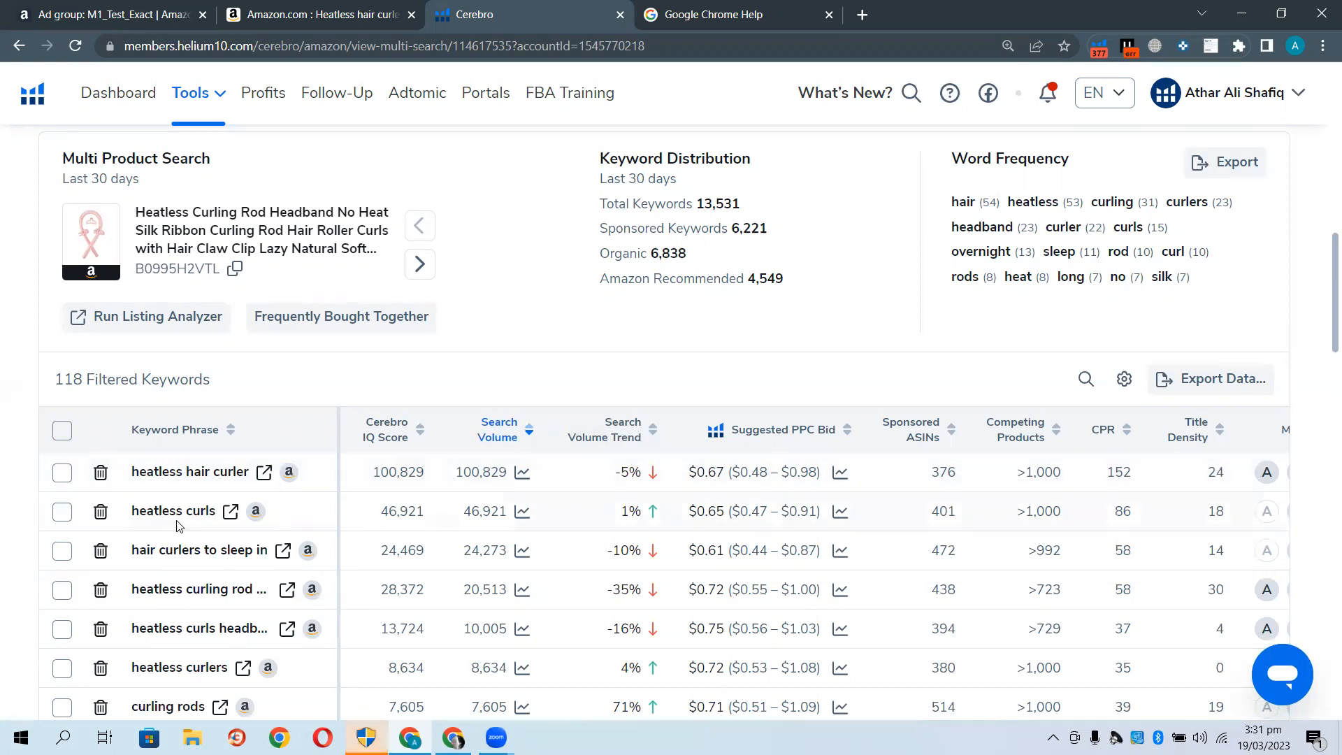
Look up "heatless hair curler" on Amazon from the keyword table, close the Google Chrome Help page and return to Cerebro
click(264, 472)
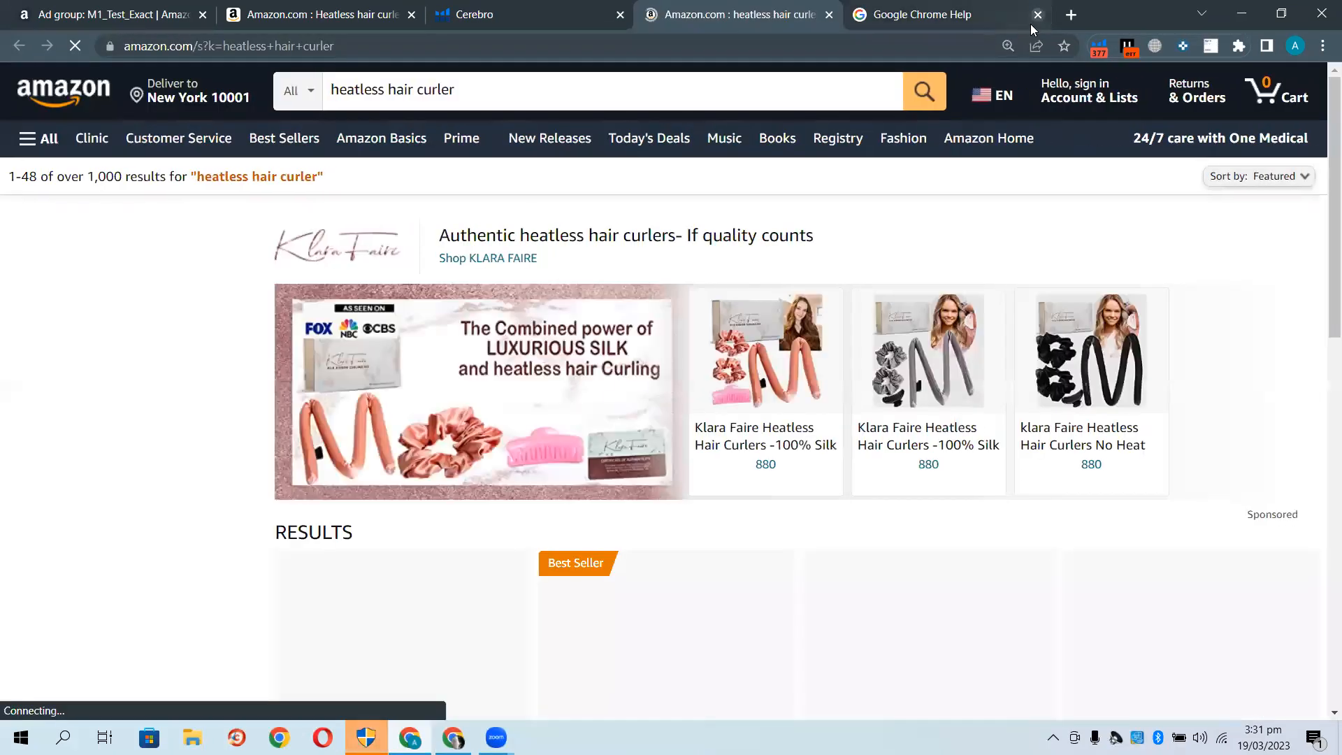
click(1036, 15)
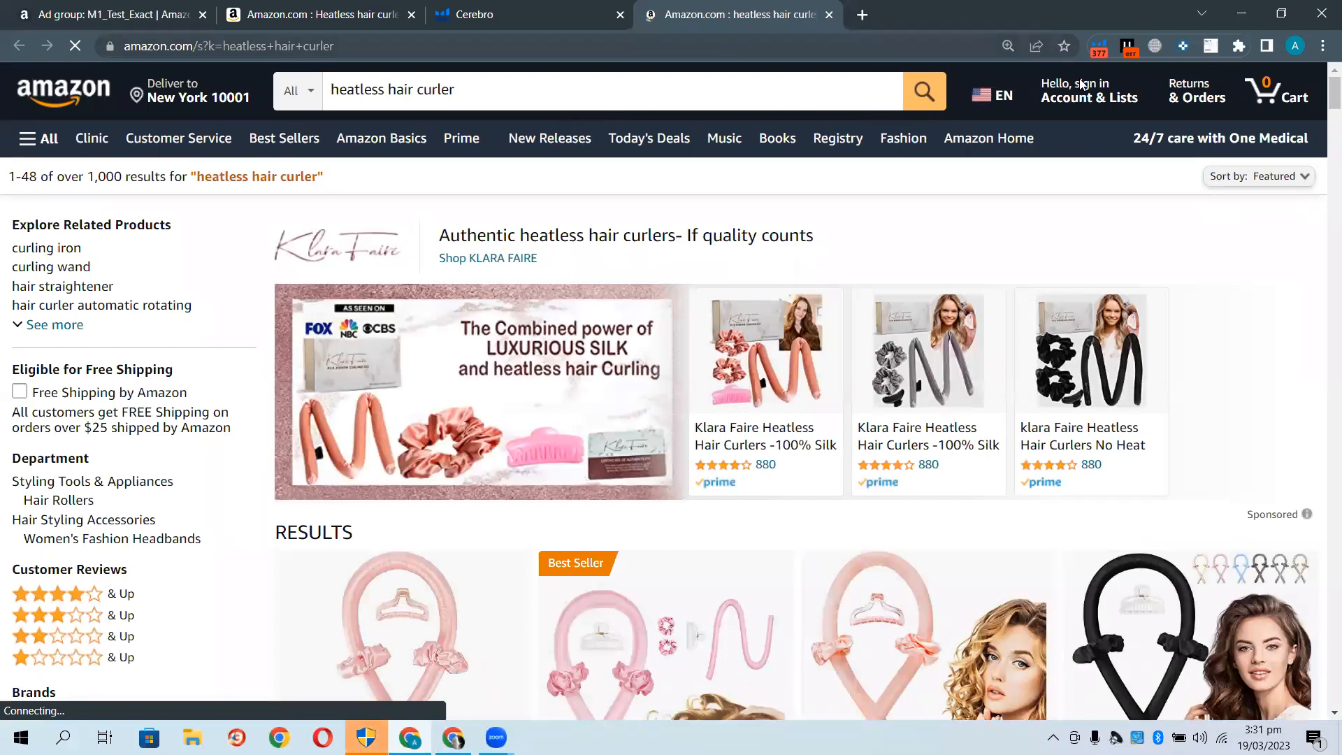
click(549, 10)
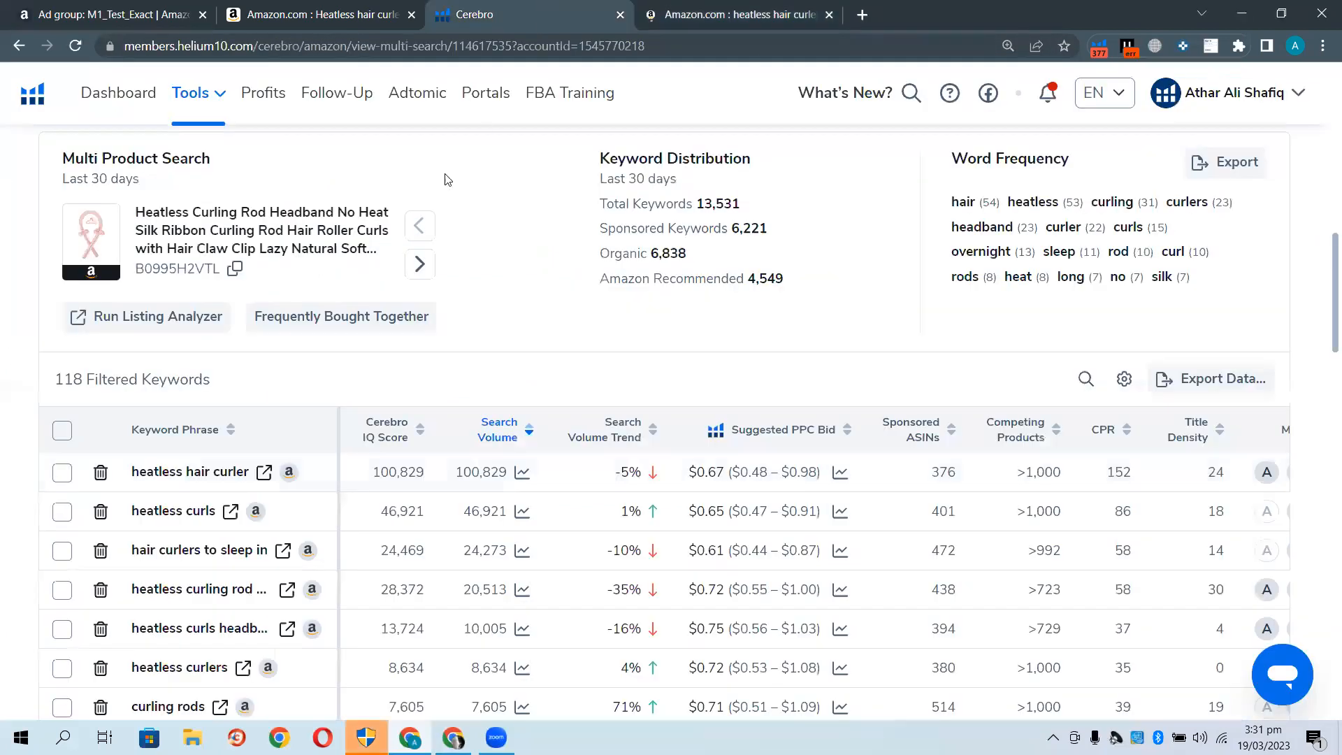
Check the Amazon search results for "heatless curls" for product relevance and close both opened Amazon results pages
click(231, 512)
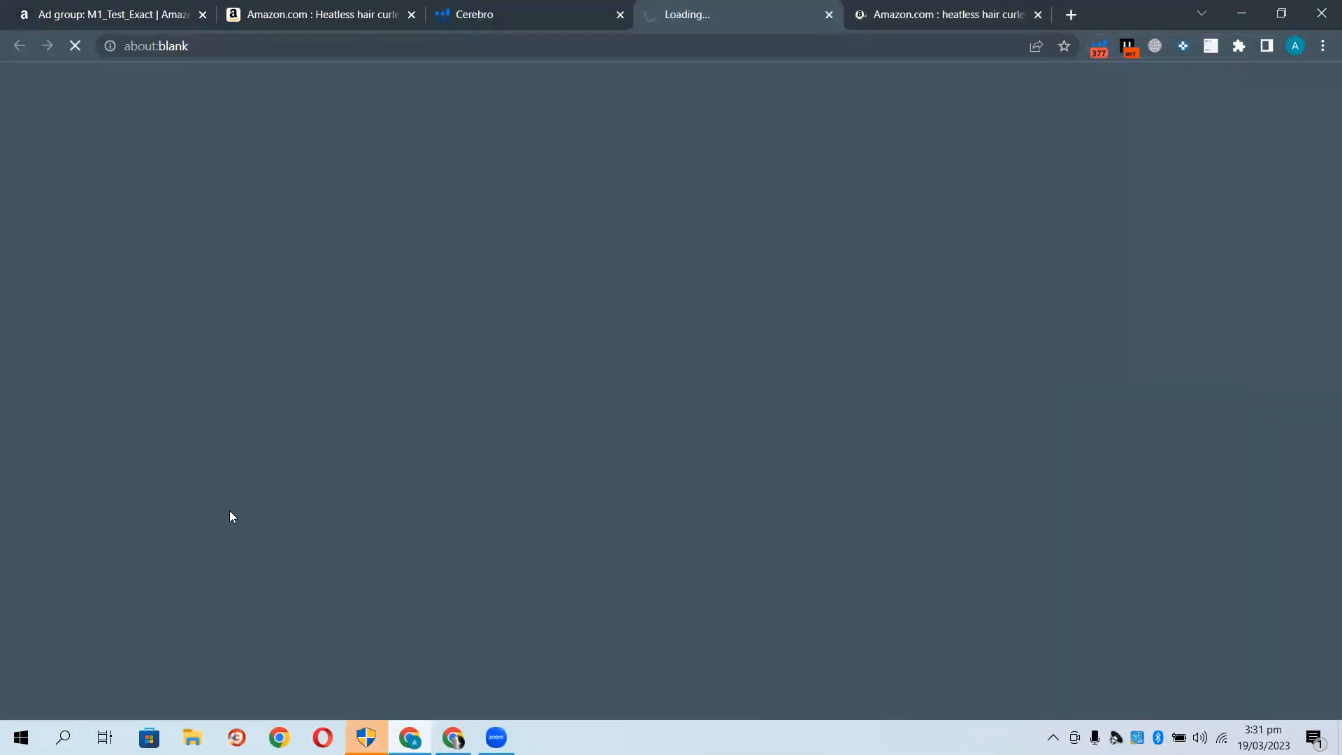
scroll(521, 591, down, 1)
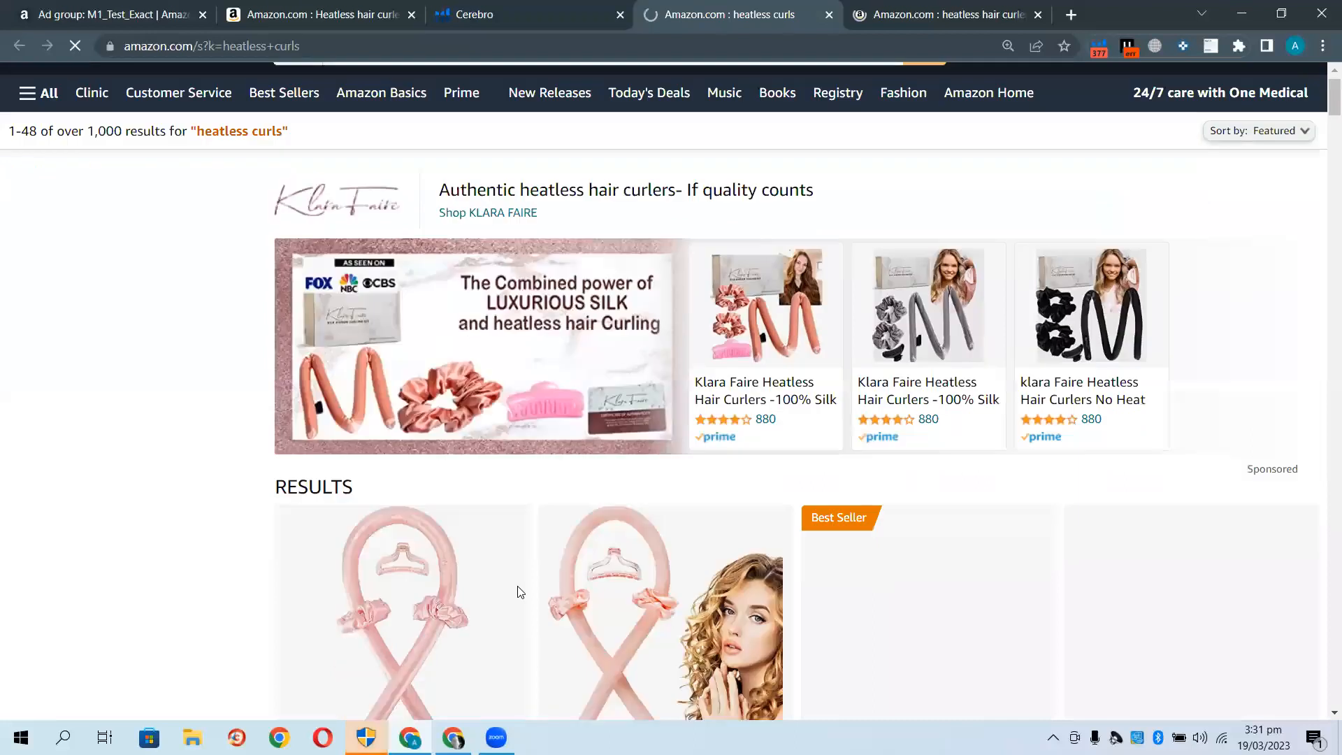
scroll(557, 566, down, 5)
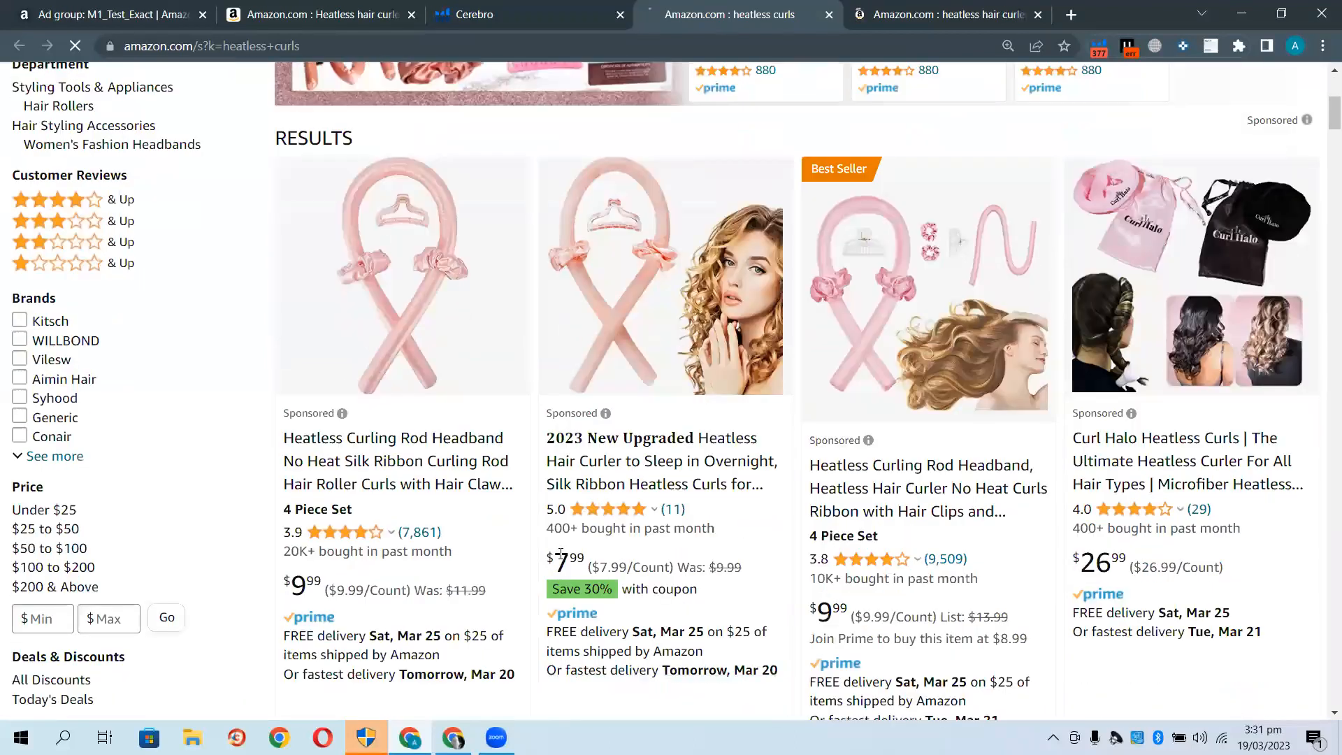
scroll(560, 554, down, 4)
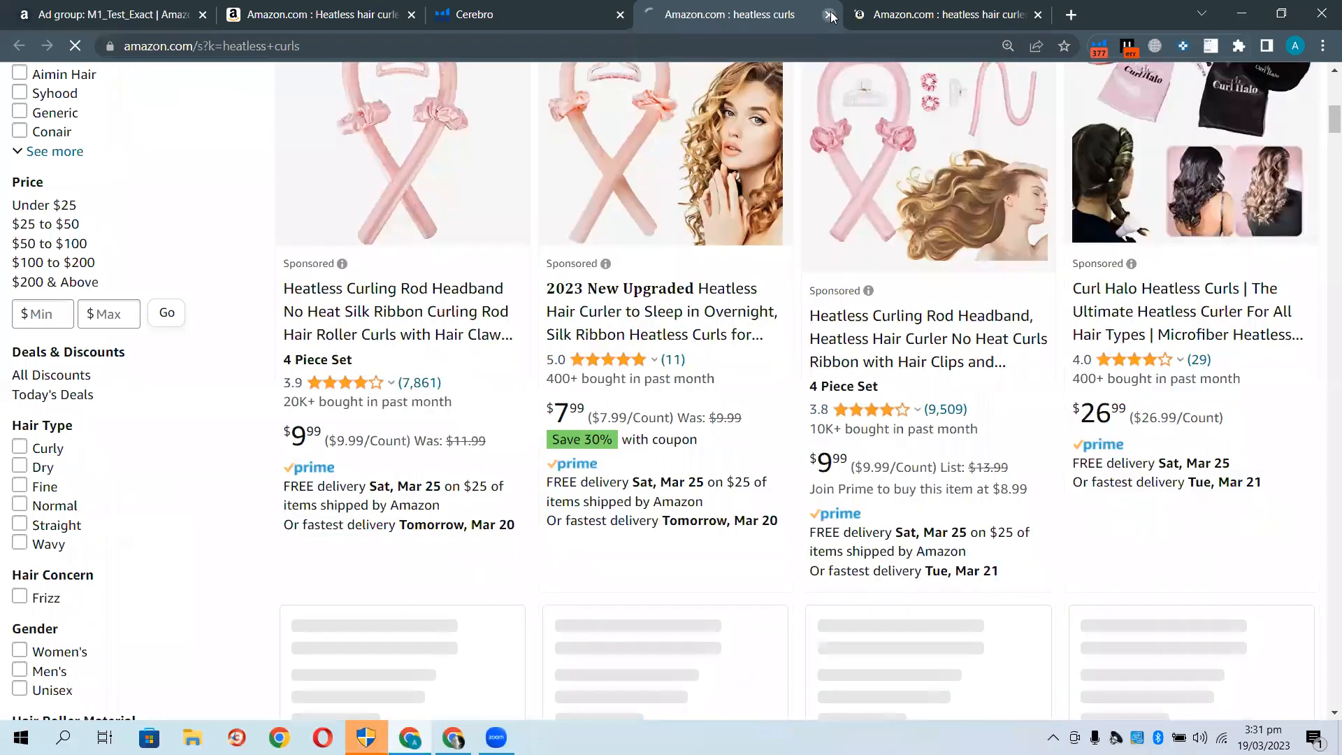
click(829, 15)
click(828, 15)
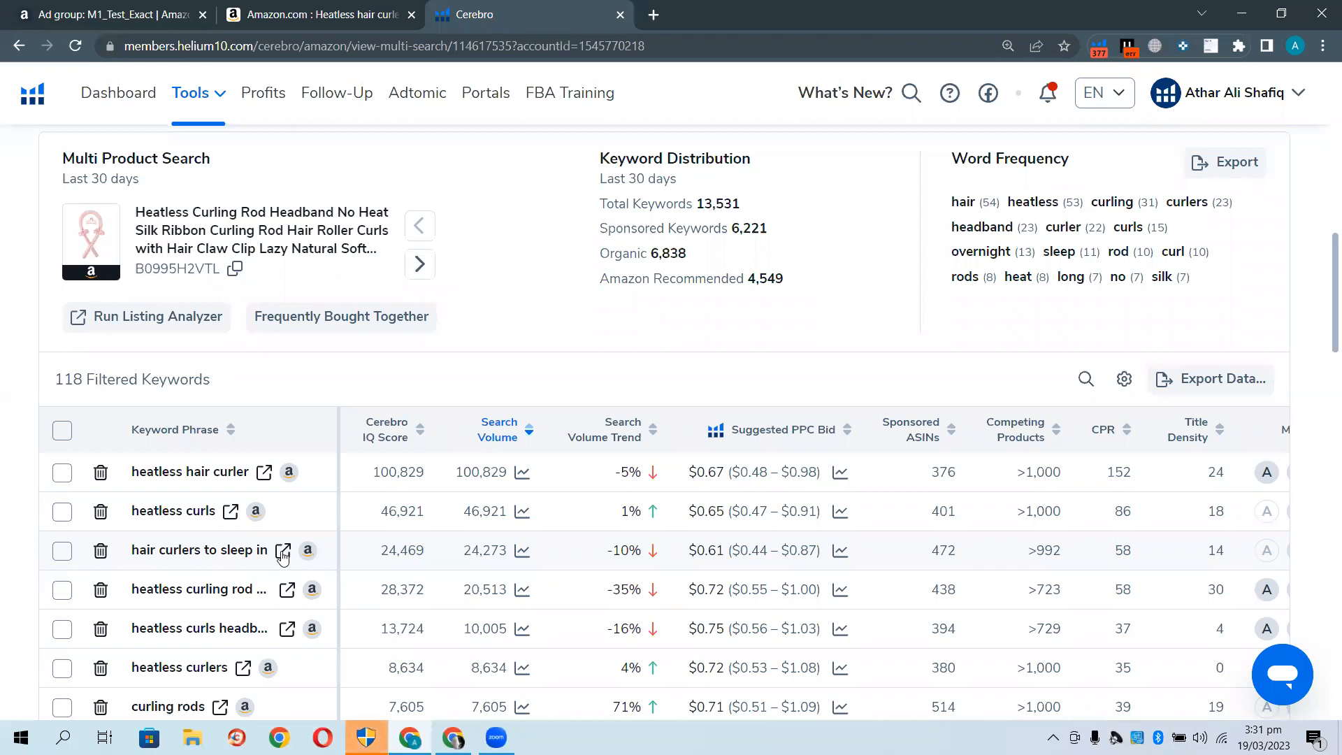
Check the Amazon search results for "hair curlers to sleep in" for similar products, and close the results page
click(282, 551)
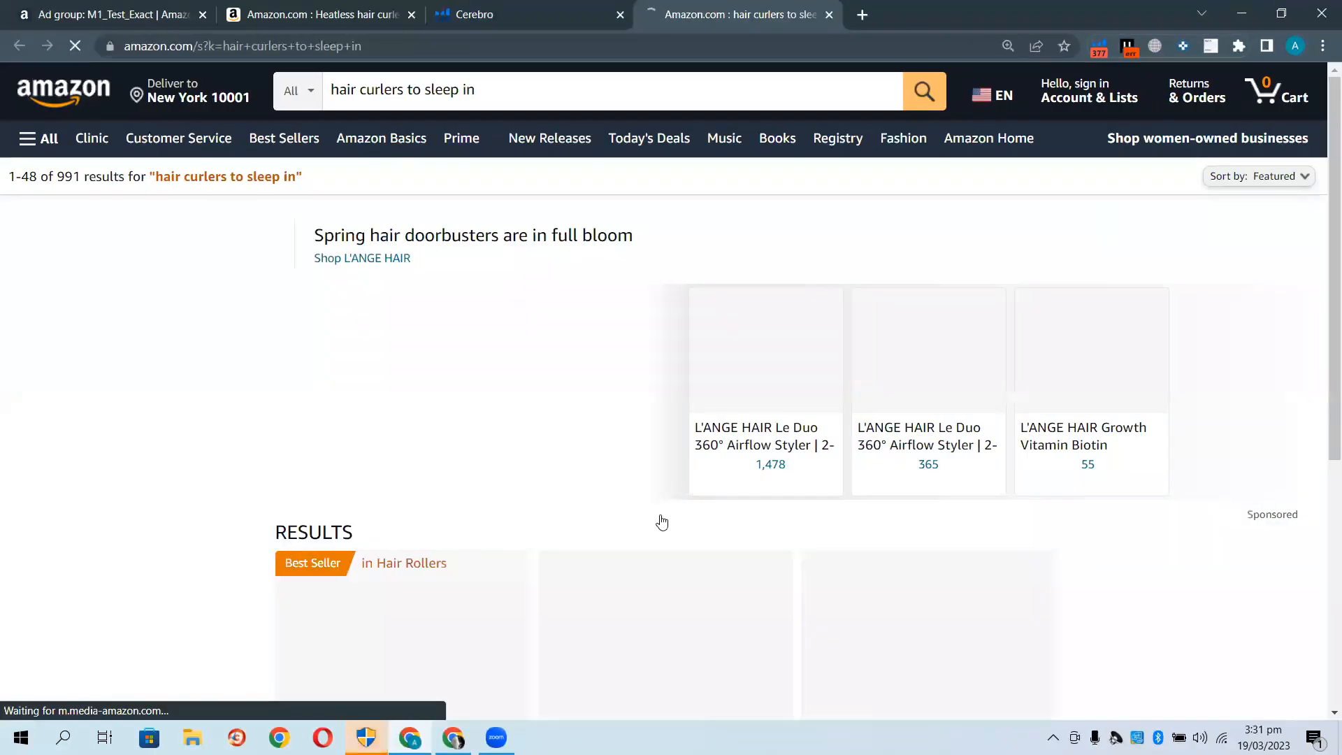
scroll(699, 465, down, 3)
scroll(701, 461, down, 7)
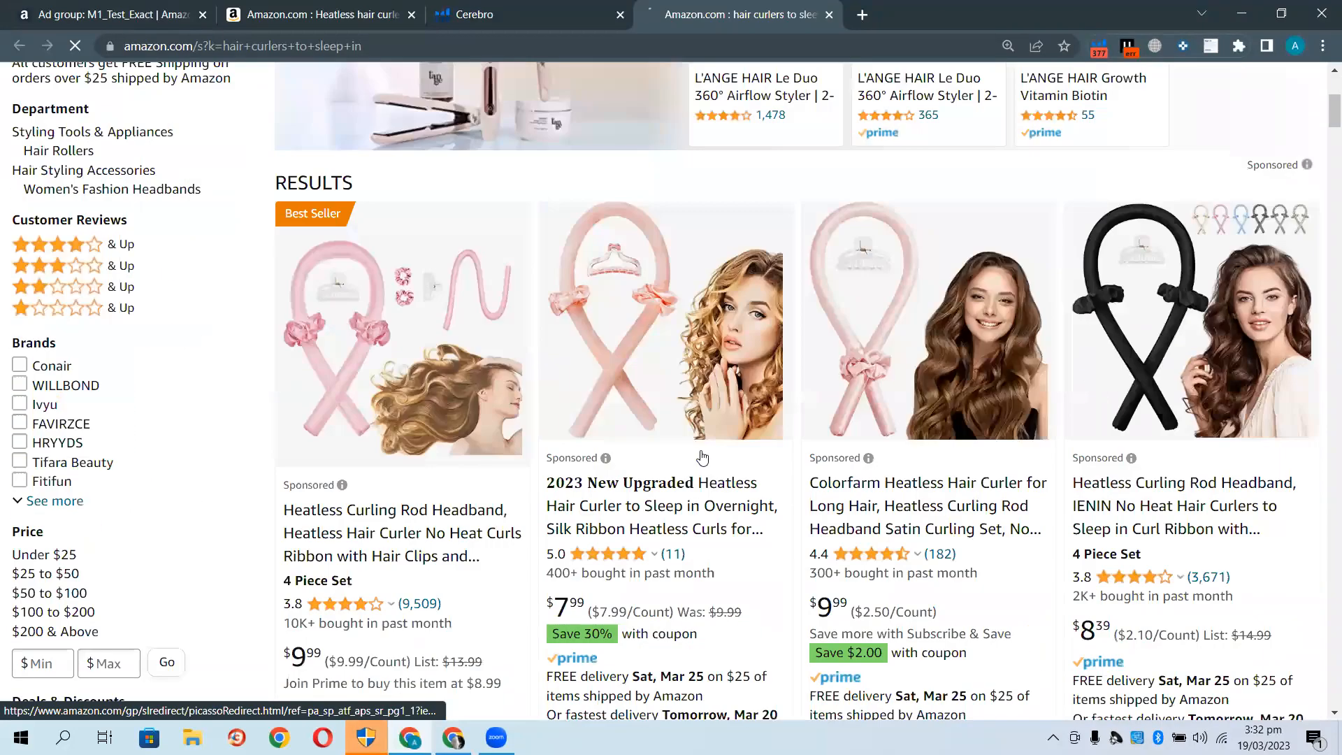
scroll(704, 456, down, 5)
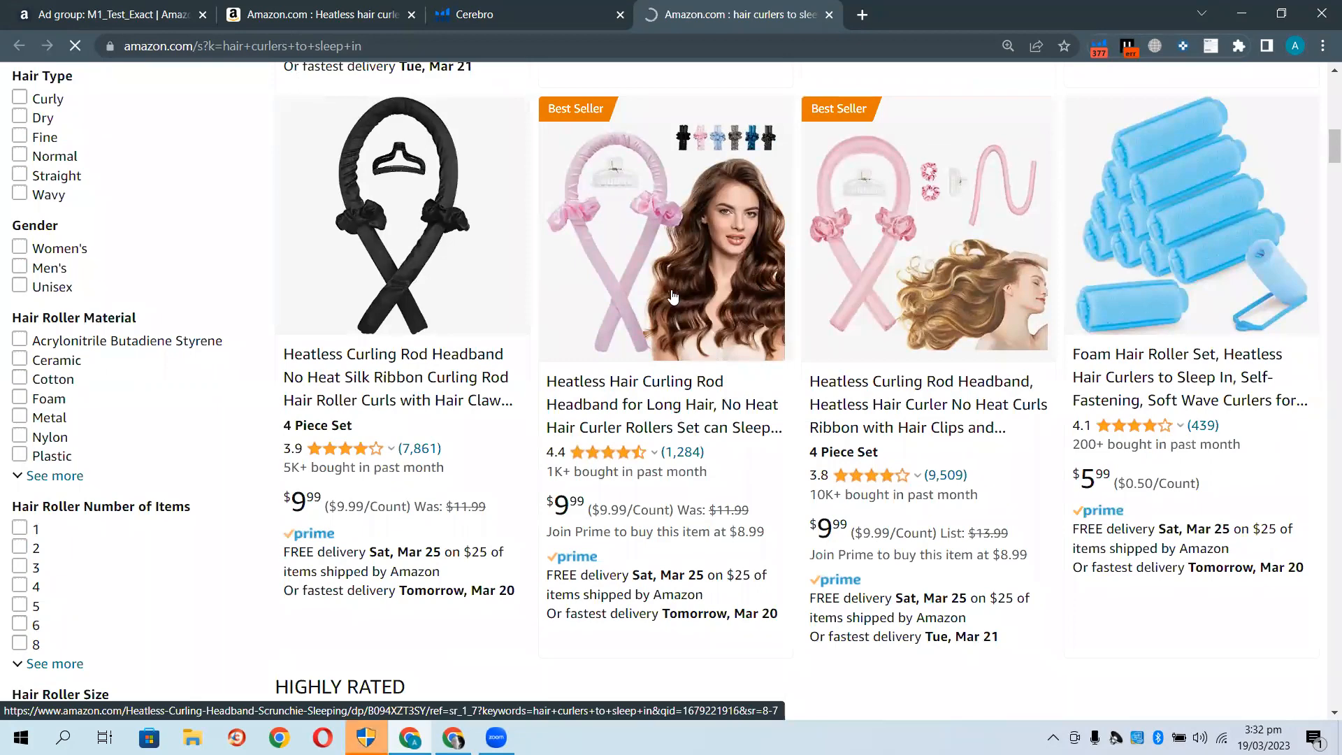
scroll(1020, 286, down, 5)
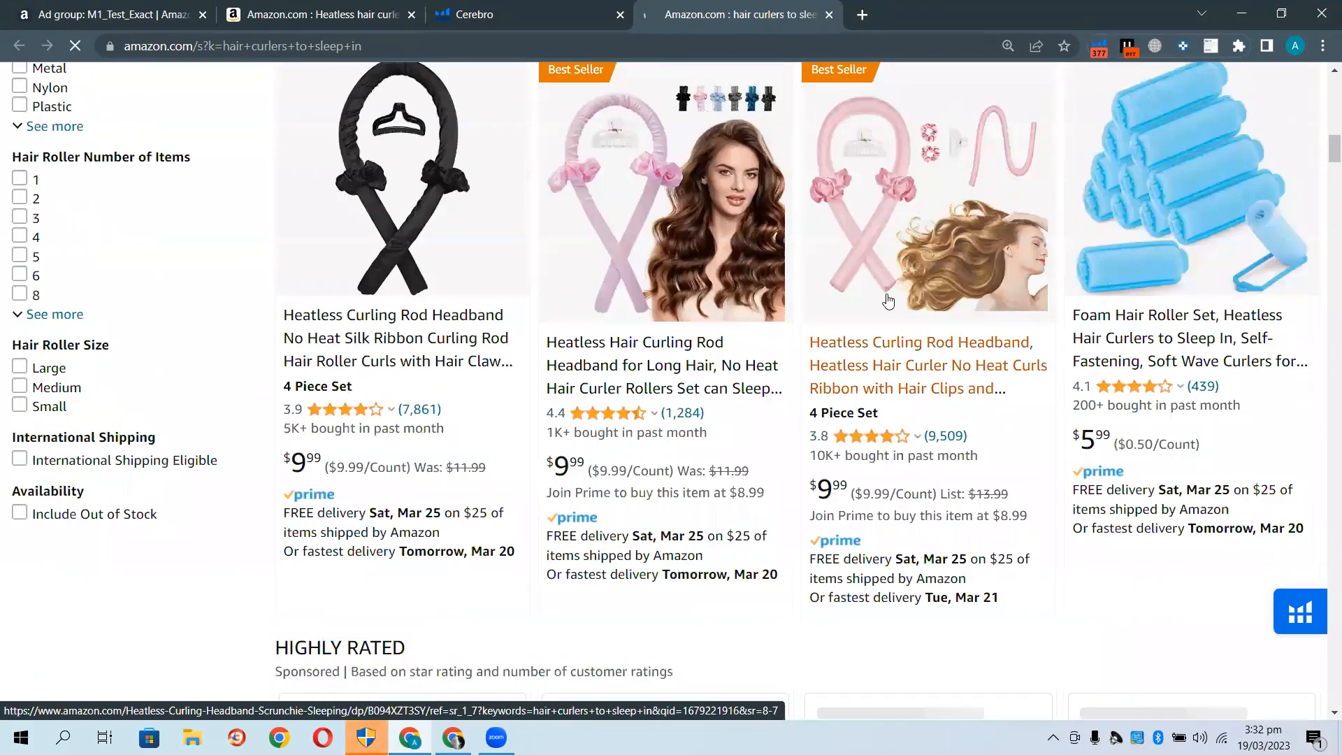
scroll(752, 443, down, 9)
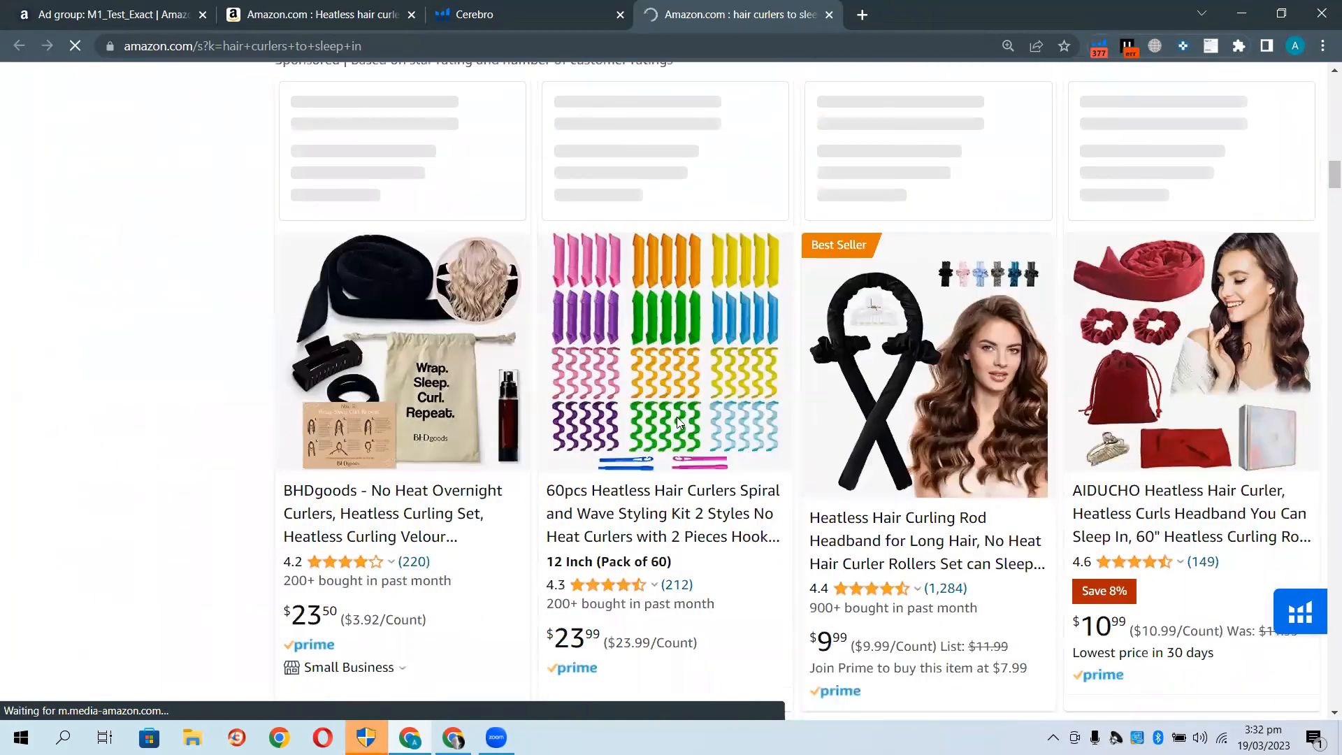
scroll(676, 416, up, 3)
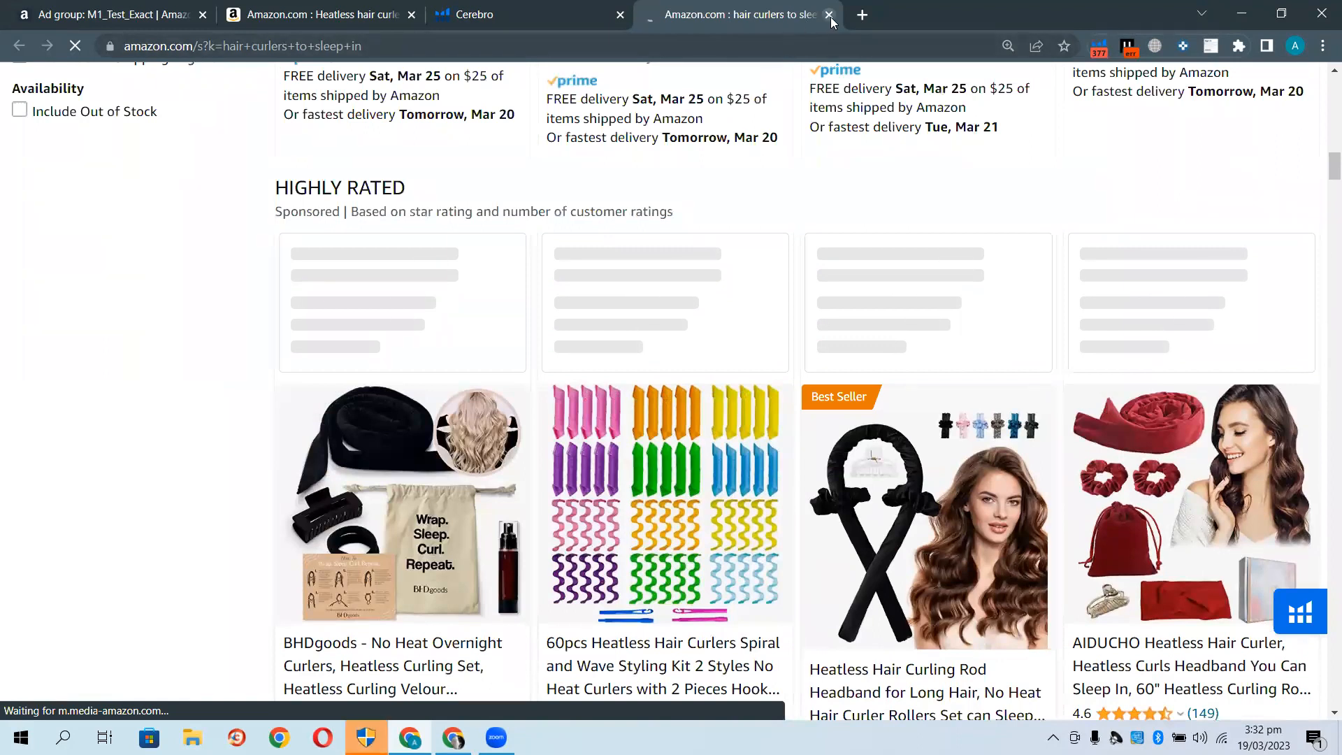
middle_click(702, 5)
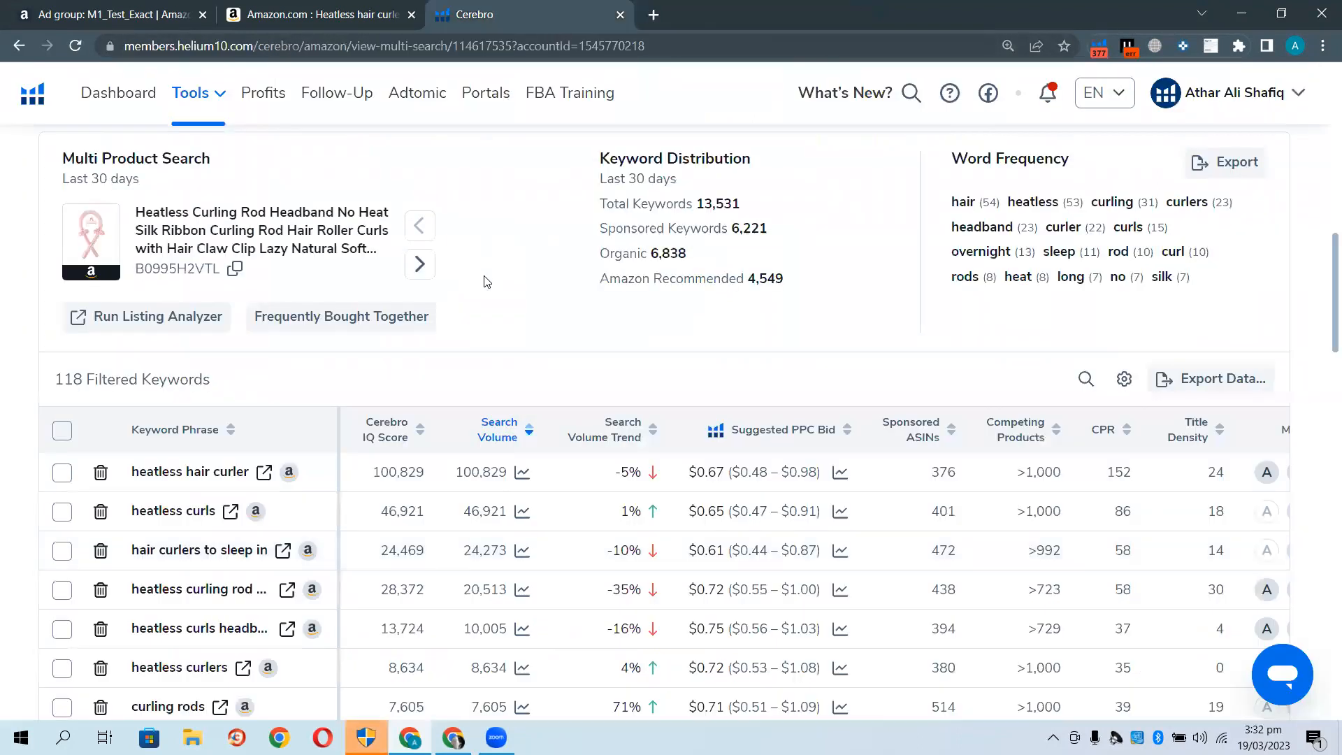
Check the Amazon search results for "heatless curling rod headband" for product relevance, and close the results page
scroll(23, 469, down, 2)
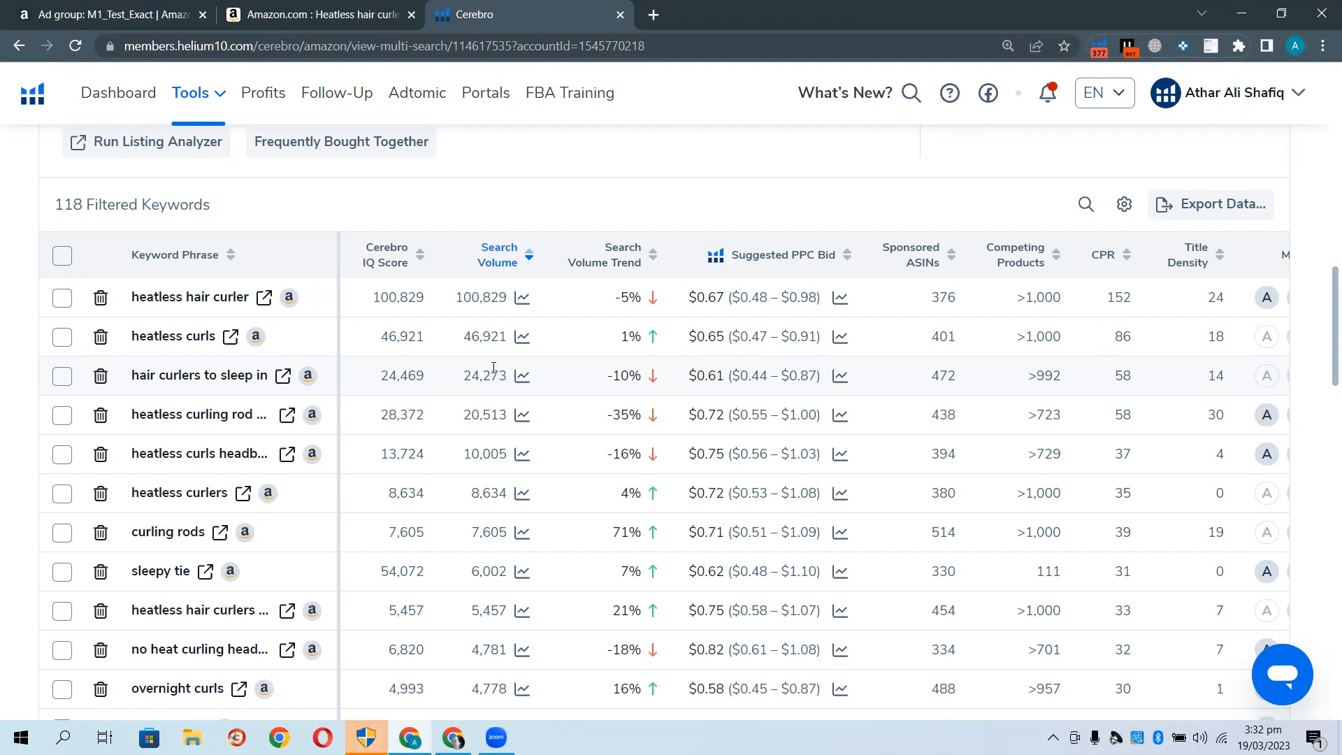
drag(130, 376, 273, 383)
click(5, 389)
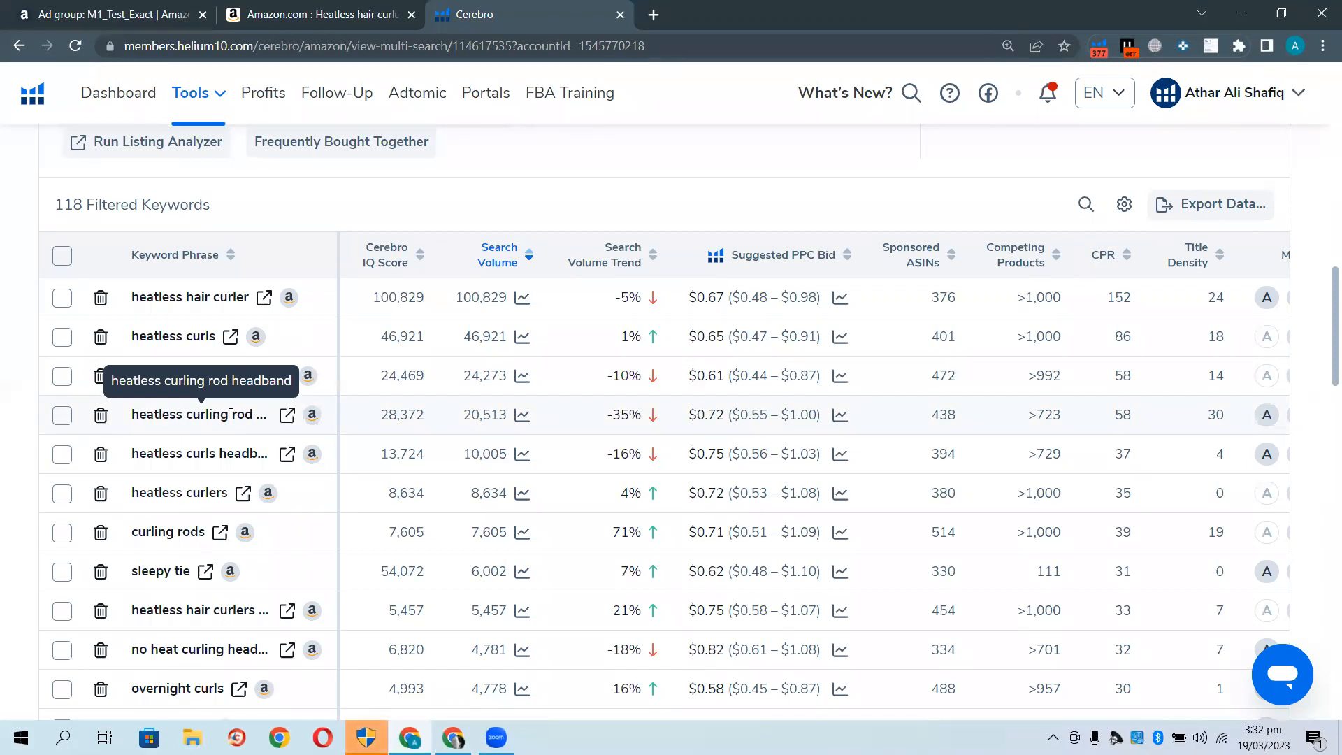
click(282, 416)
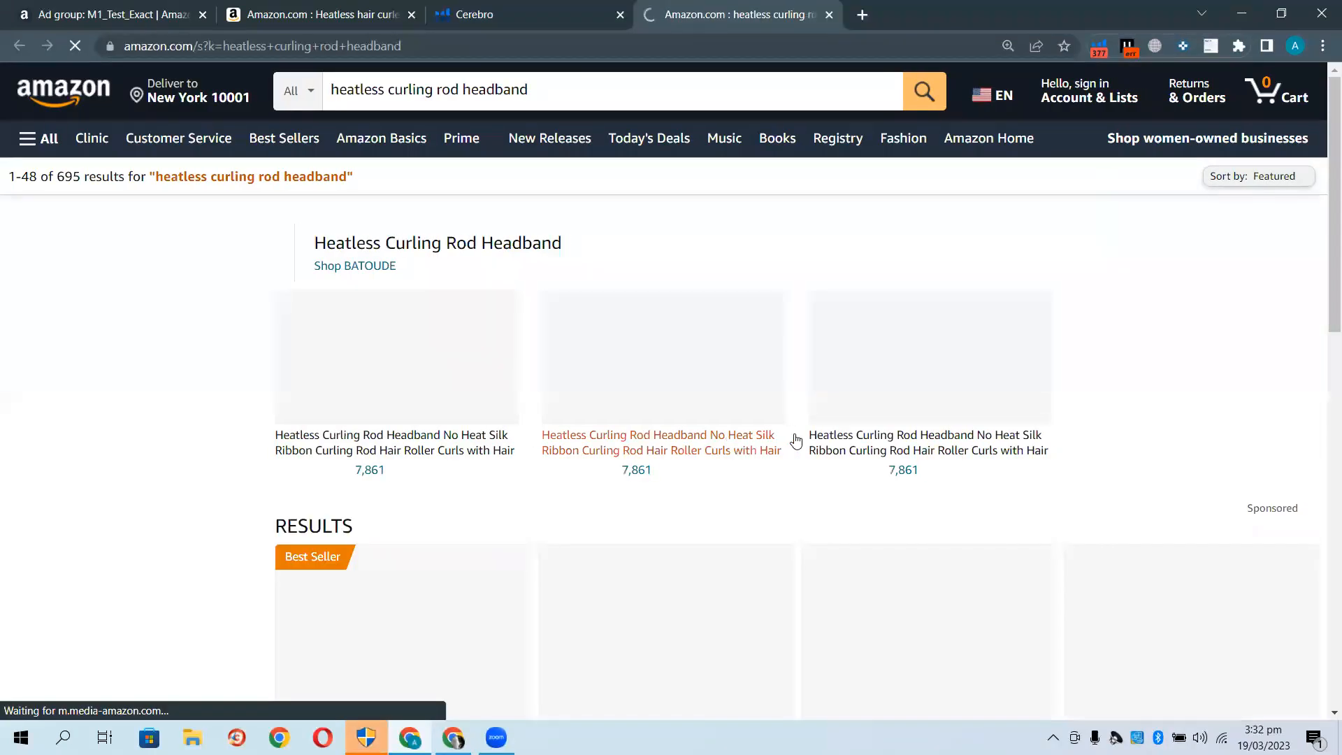
scroll(796, 439, down, 10)
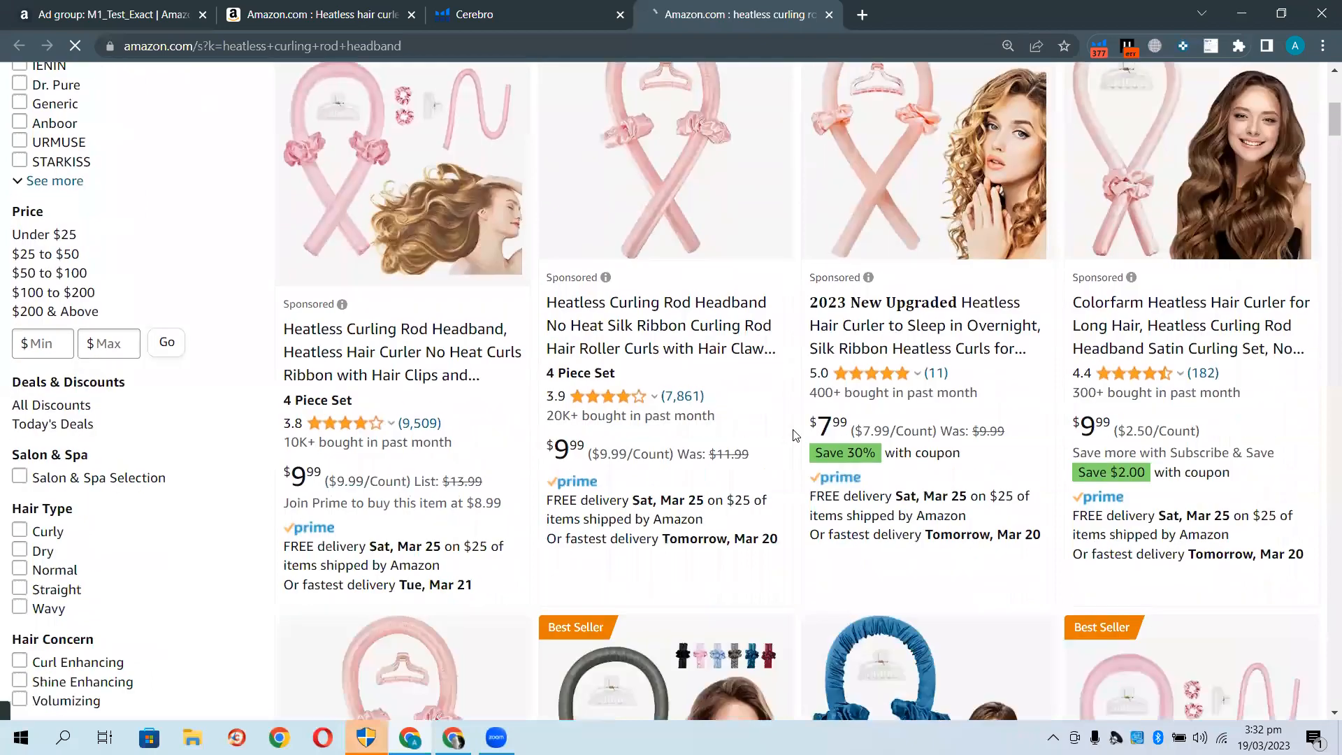
scroll(795, 435, down, 15)
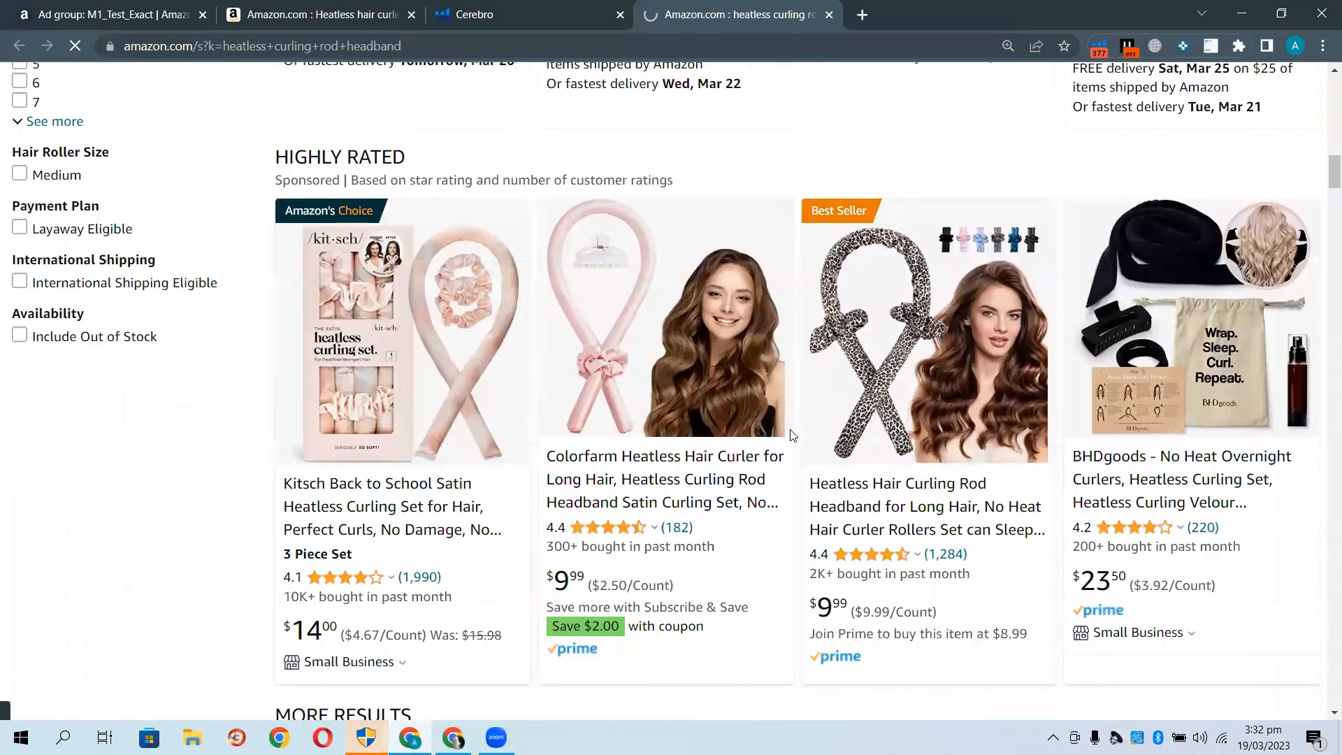
scroll(792, 433, down, 4)
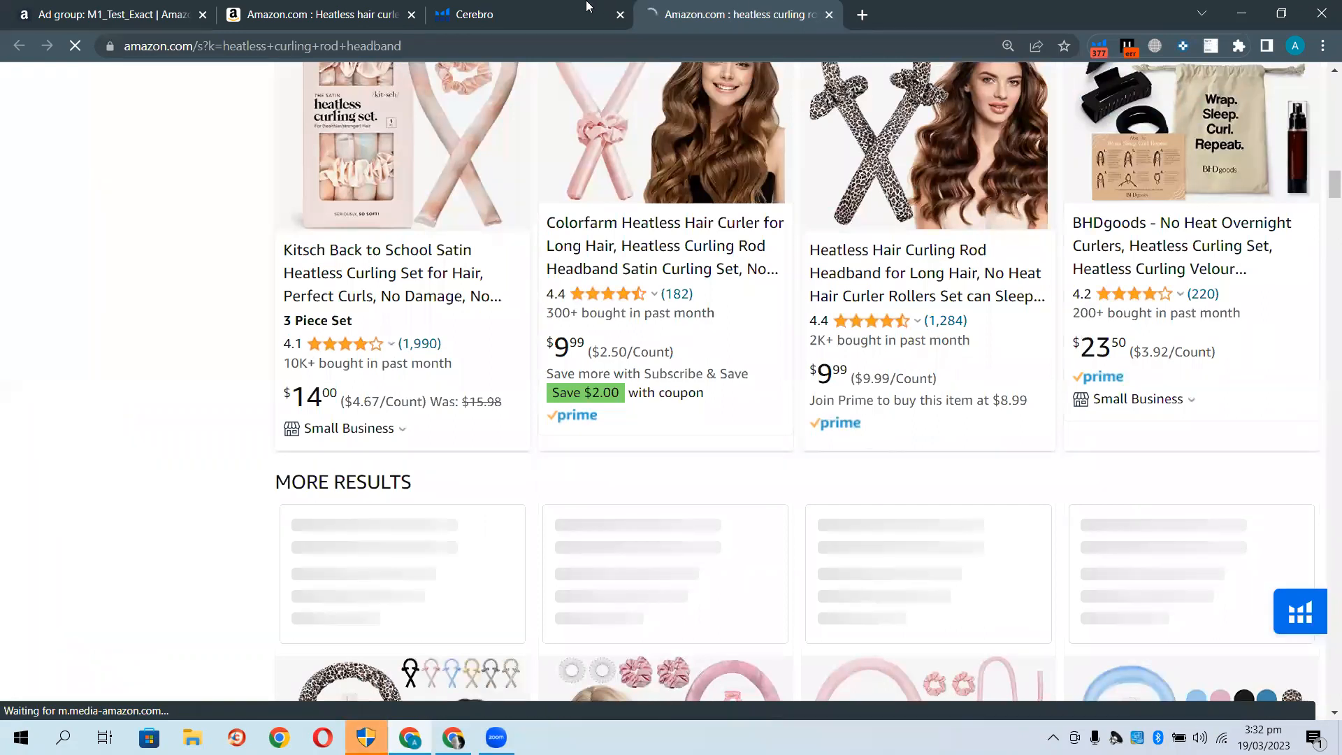
click(829, 14)
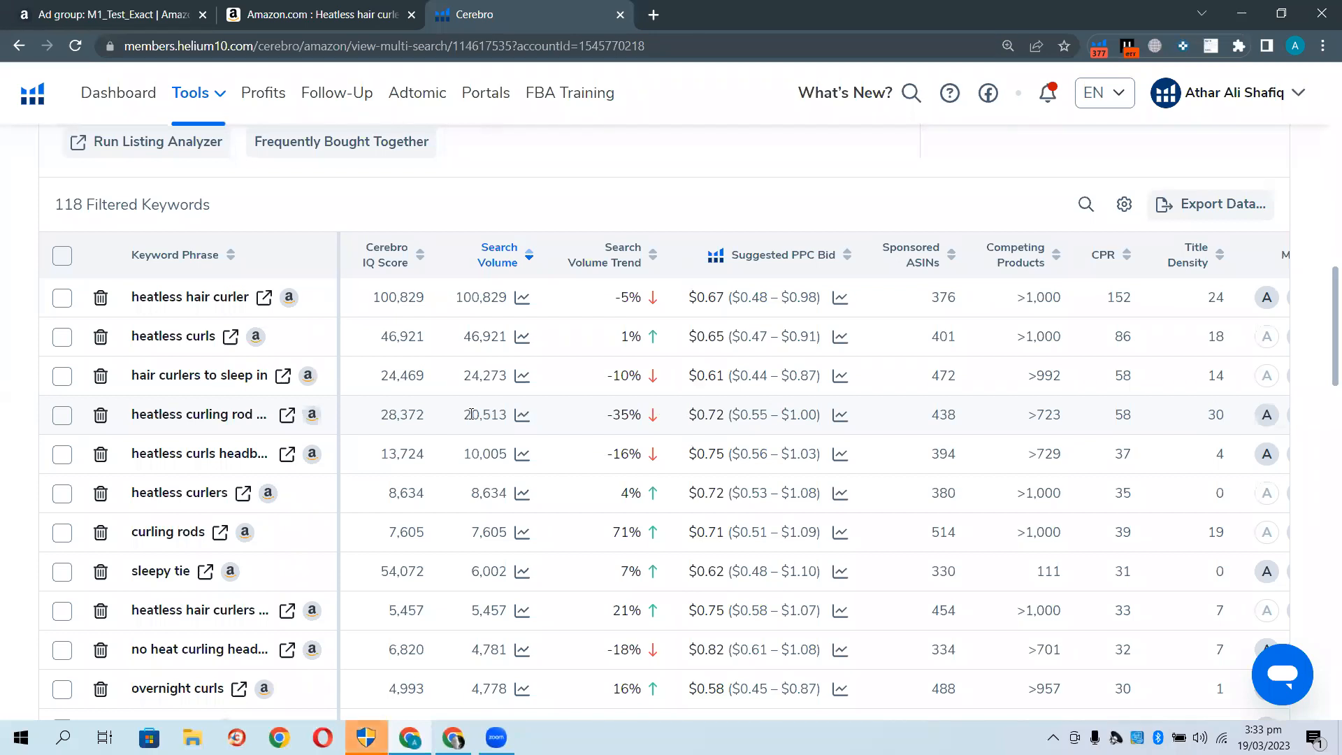
Check the Amazon search results for "heatless curls headband" for similar products, and return to the Cerebro keyword table
mouse_move(692, 409)
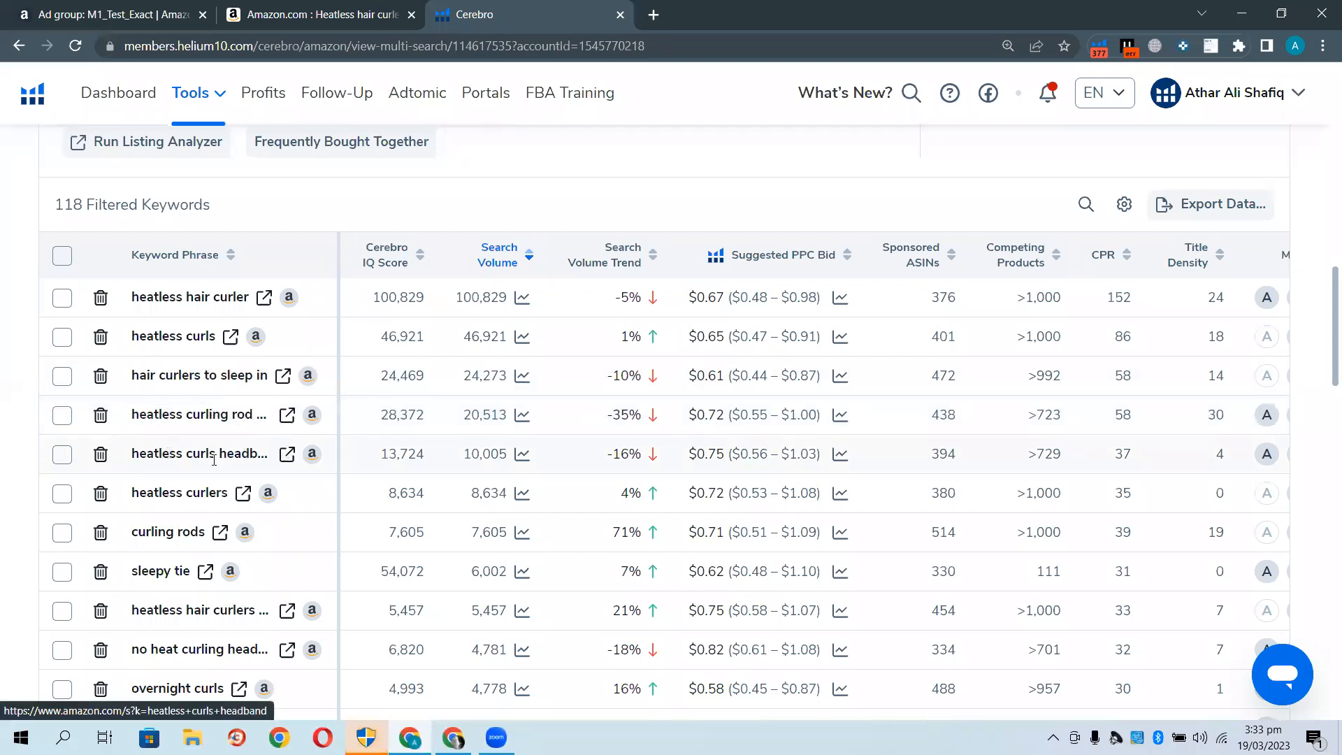
click(286, 453)
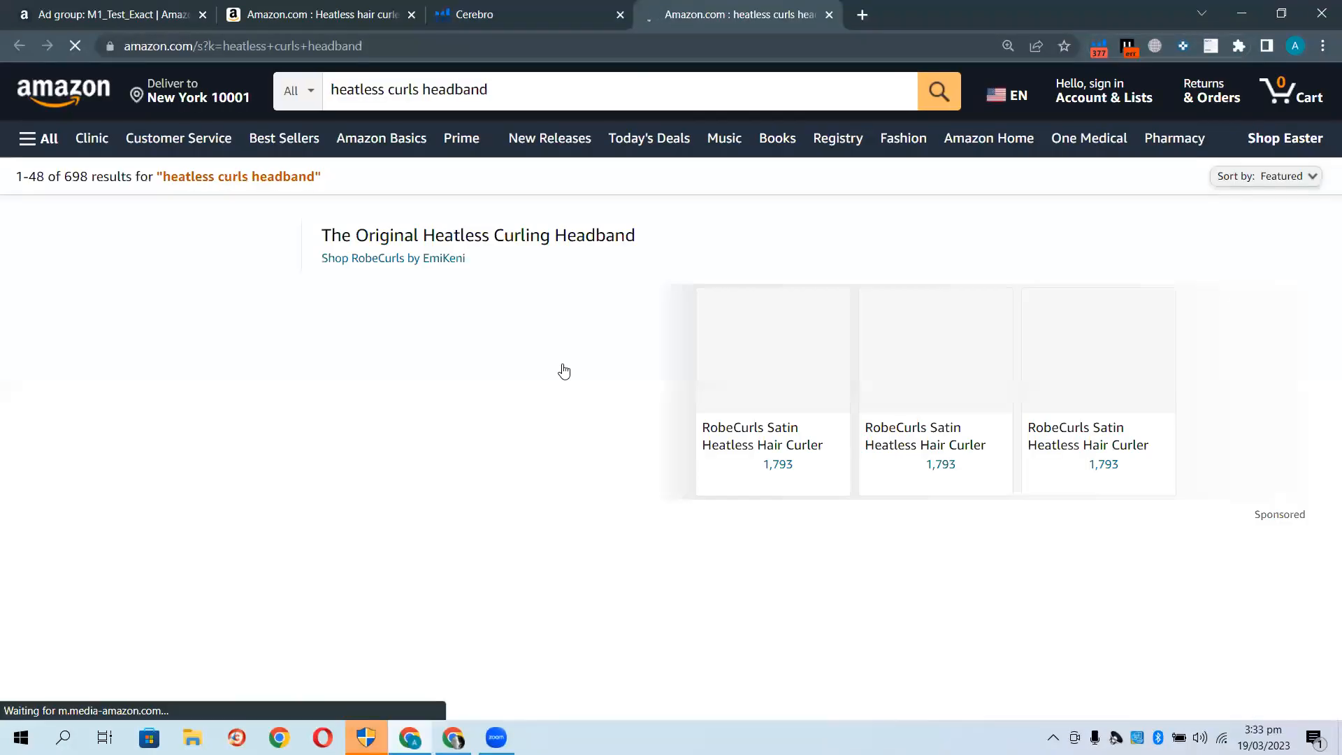
scroll(580, 399, down, 3)
scroll(584, 403, down, 5)
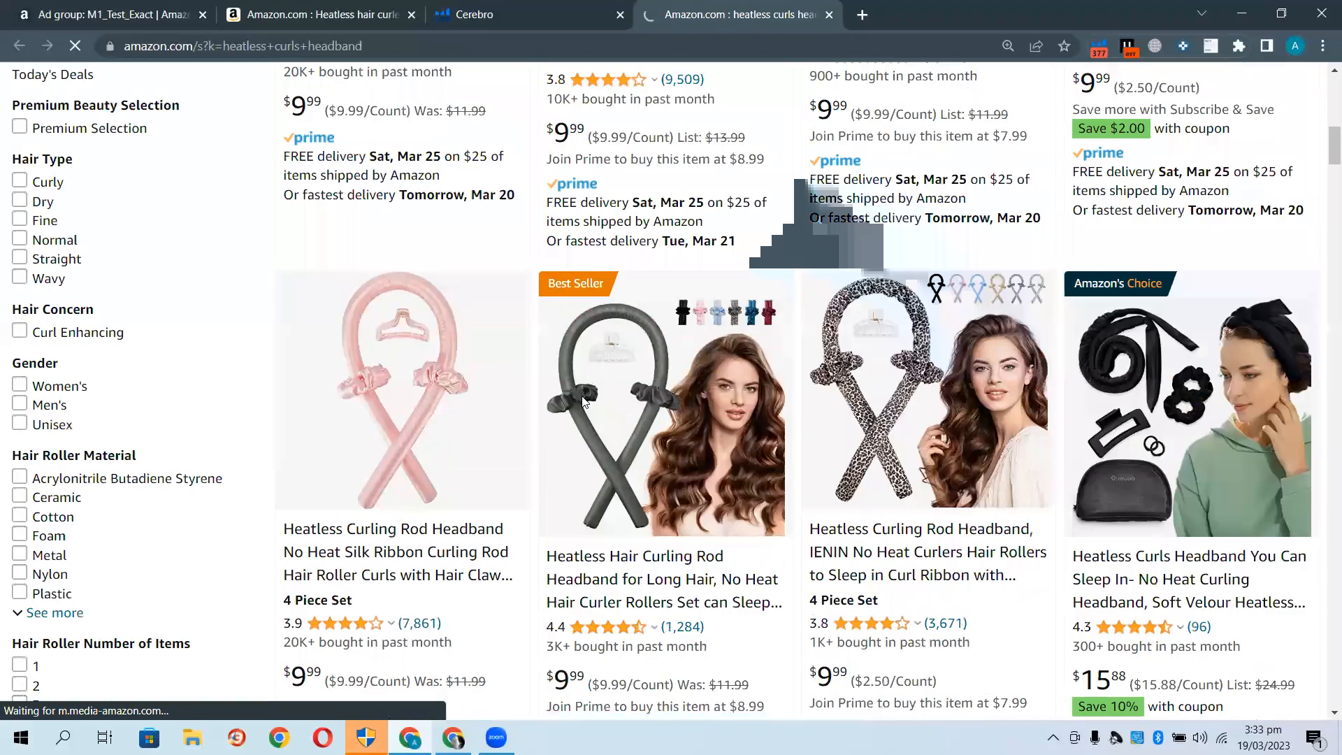
click(536, 15)
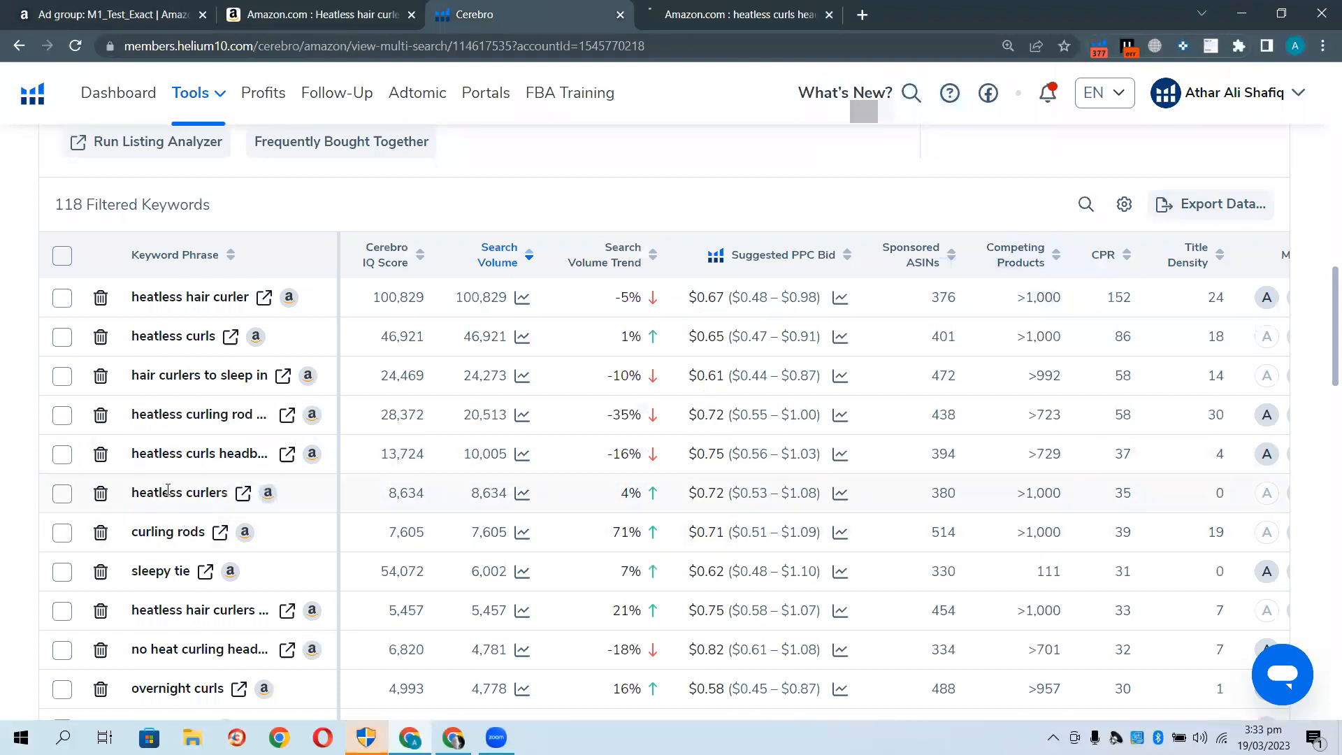
Look through the Amazon search results for "heatless curlers" to judge product relevance, and return to Cerebro
click(243, 493)
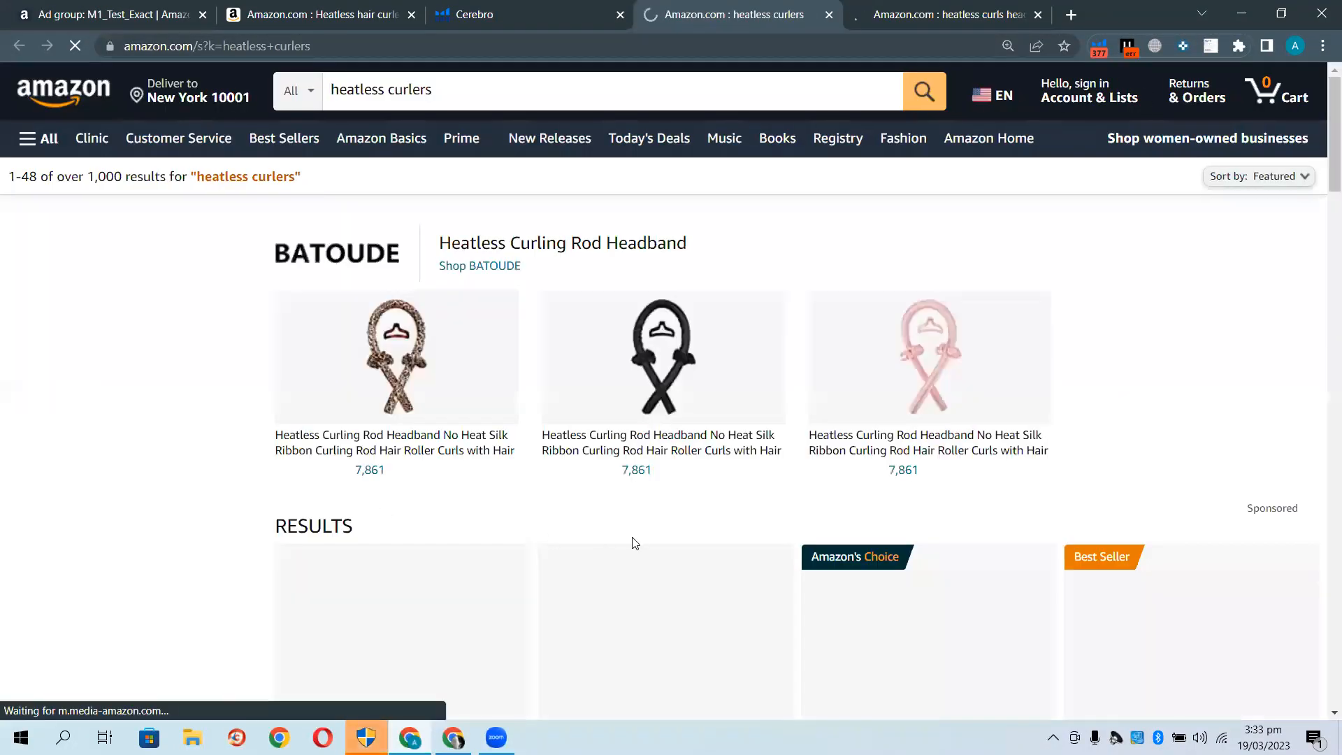
scroll(632, 542, down, 3)
scroll(549, 555, down, 10)
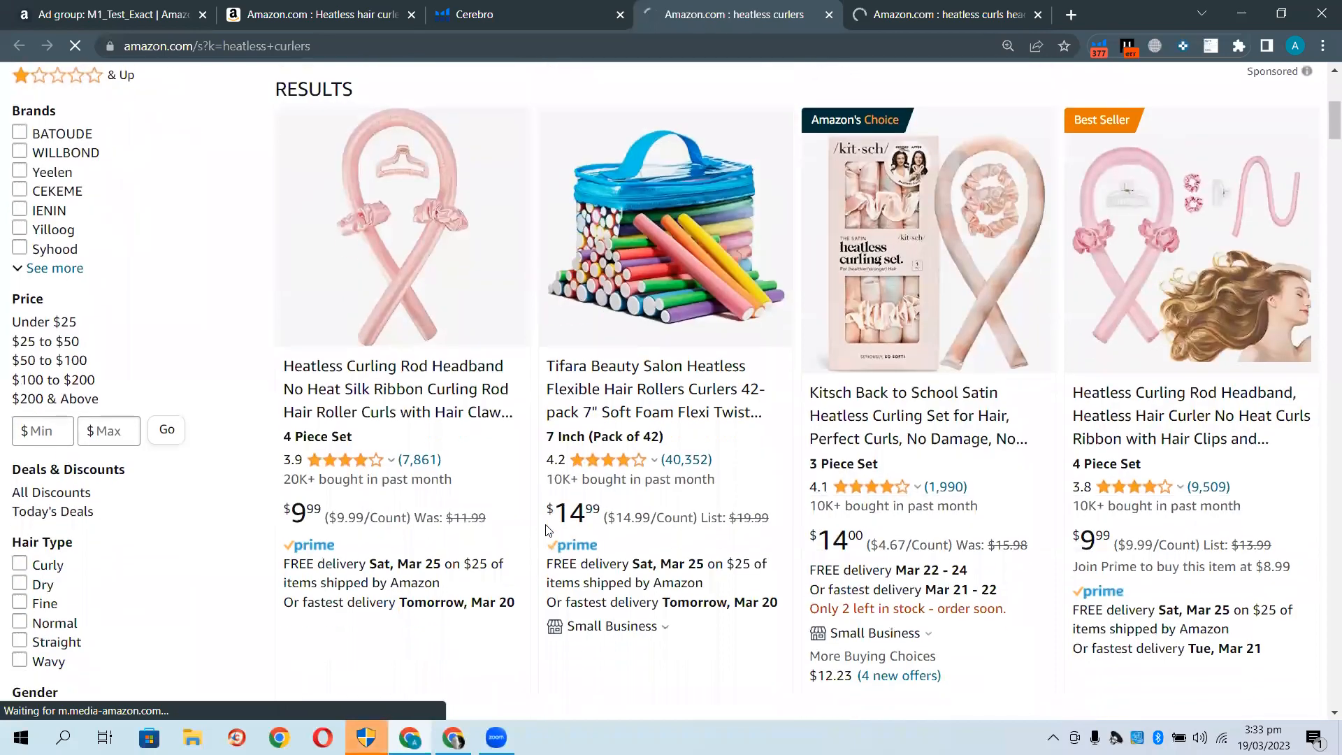
scroll(548, 529, down, 6)
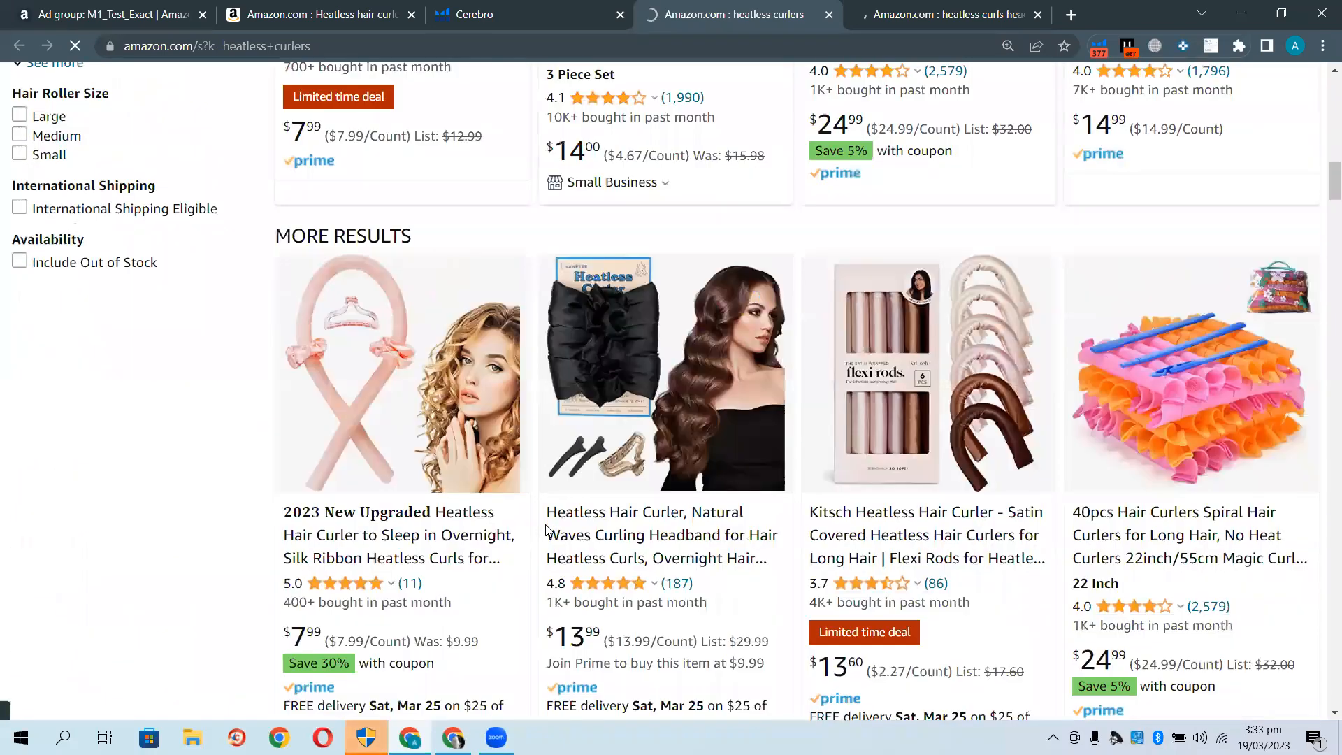
scroll(549, 529, up, 4)
click(546, 7)
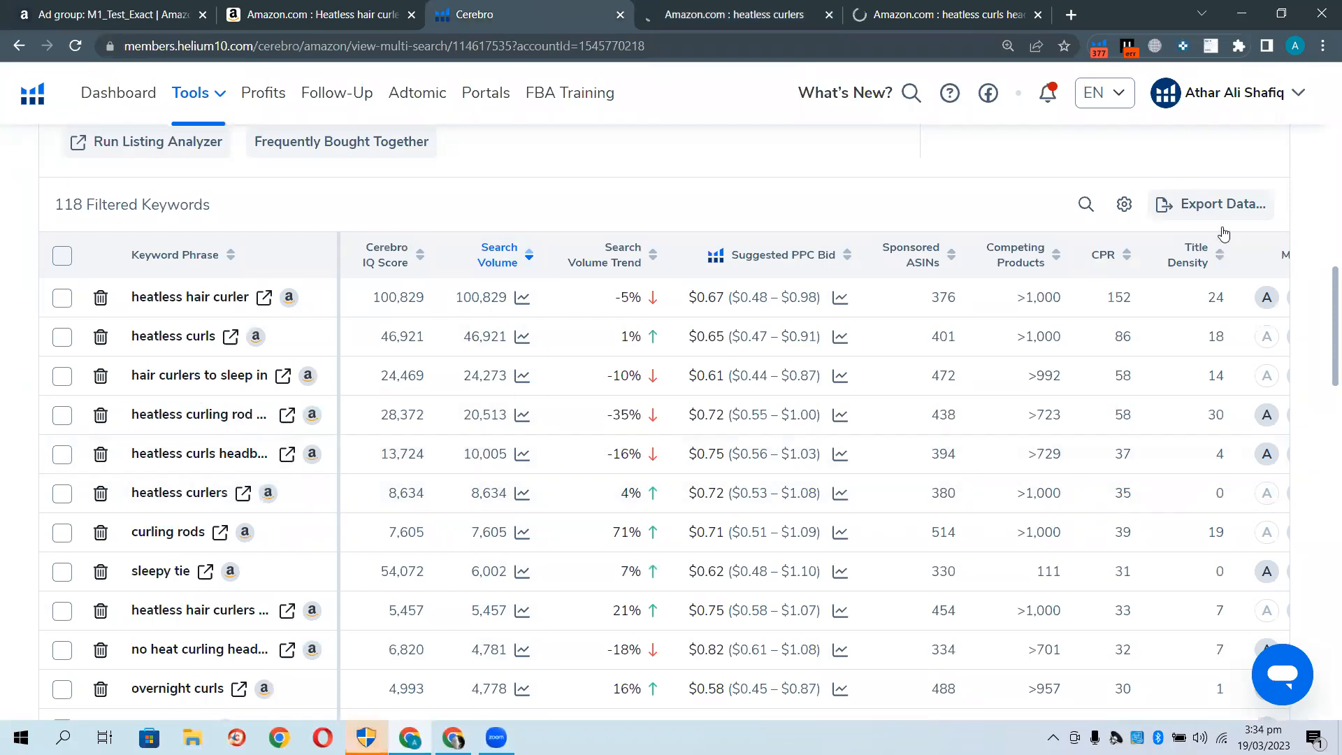
Show the export options for the filtered keywords, and create a blank Google Sheets spreadsheet in a new browser tab
click(1197, 213)
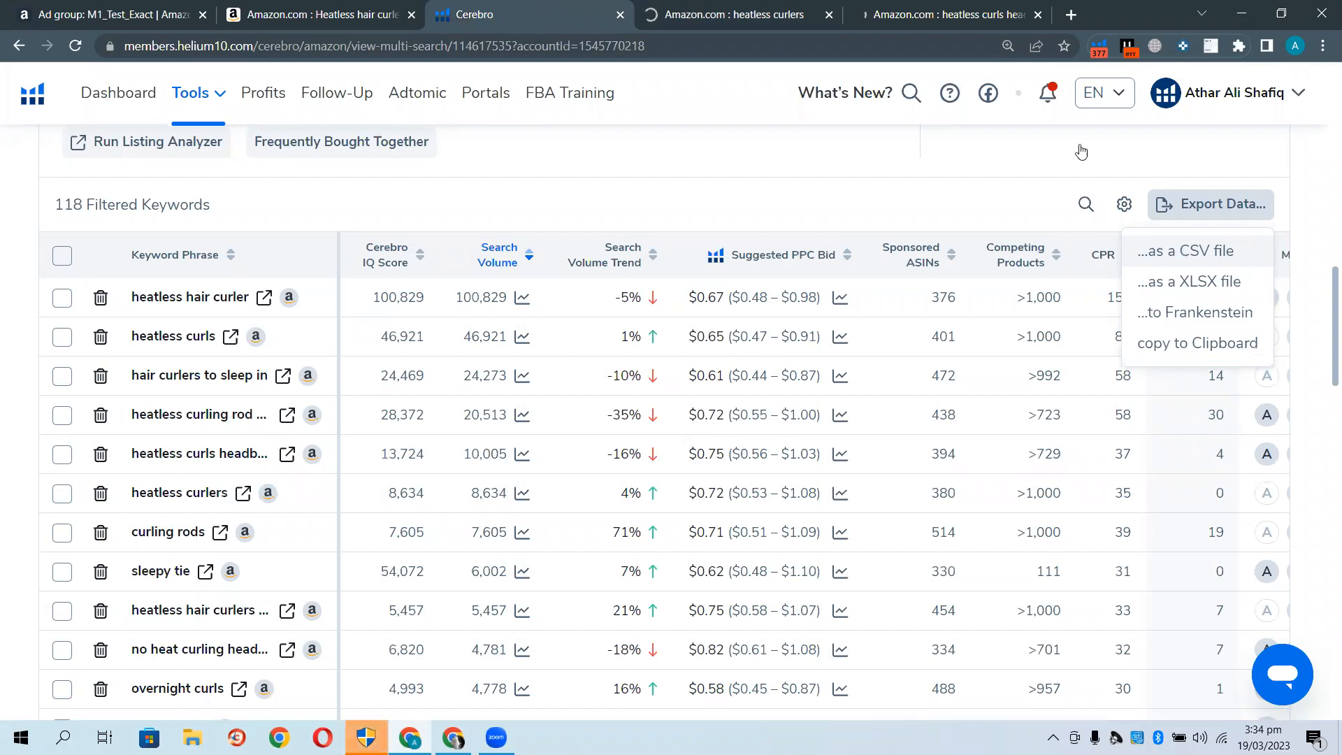
click(1070, 15)
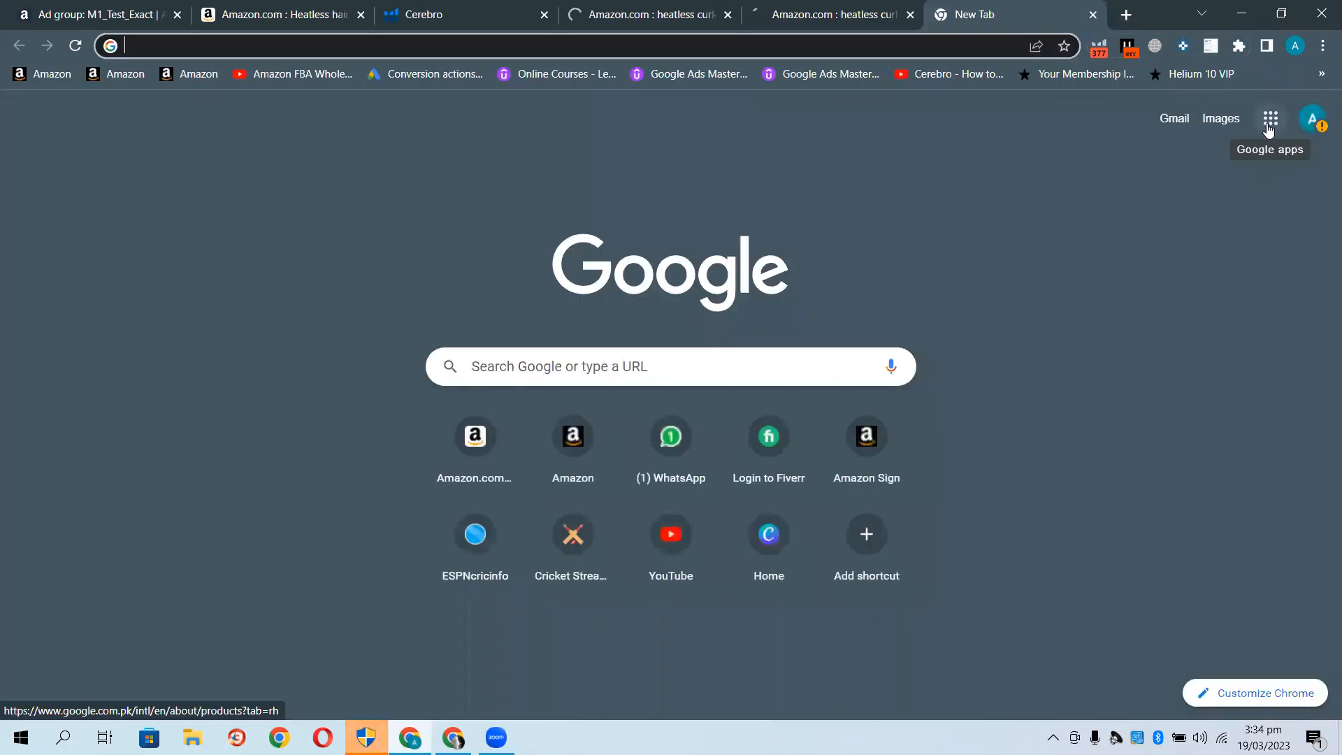
click(1269, 131)
scroll(1199, 308, down, 3)
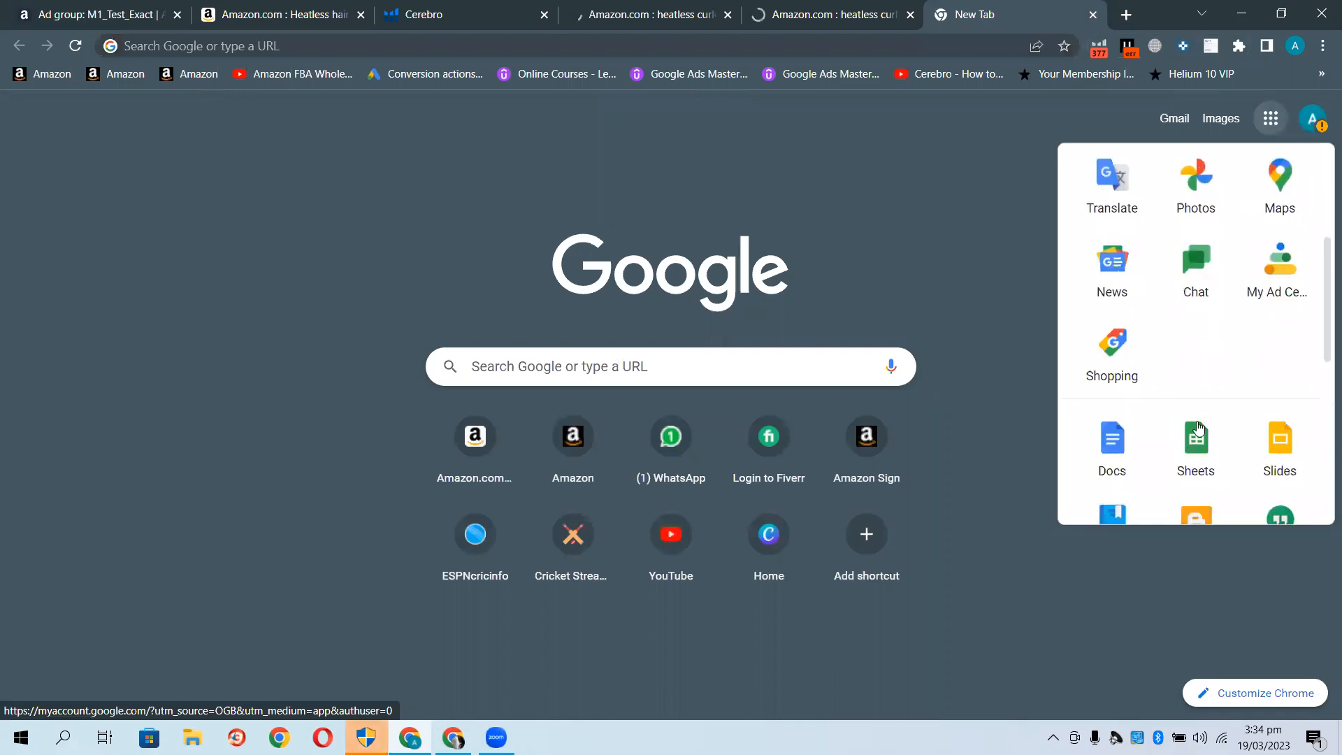
scroll(1198, 428, down, 1)
scroll(1195, 440, down, 1)
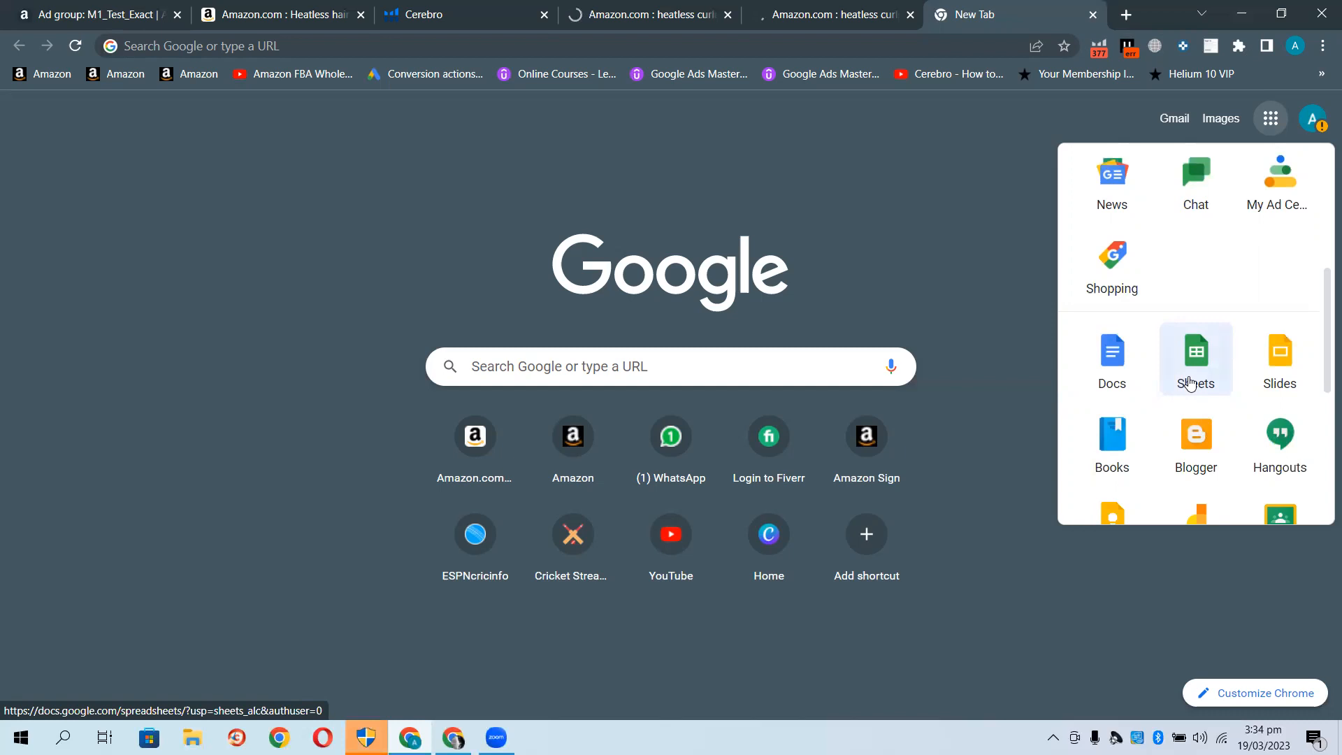
click(1190, 383)
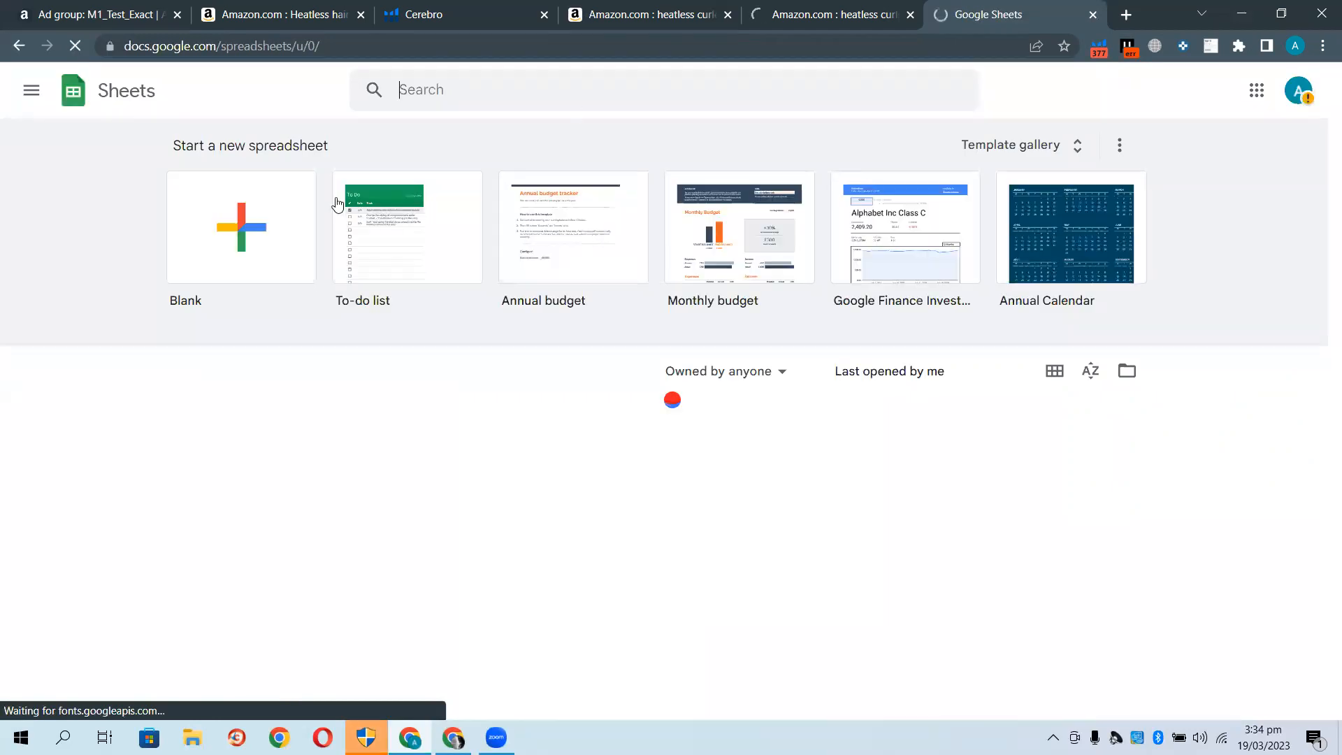
click(267, 229)
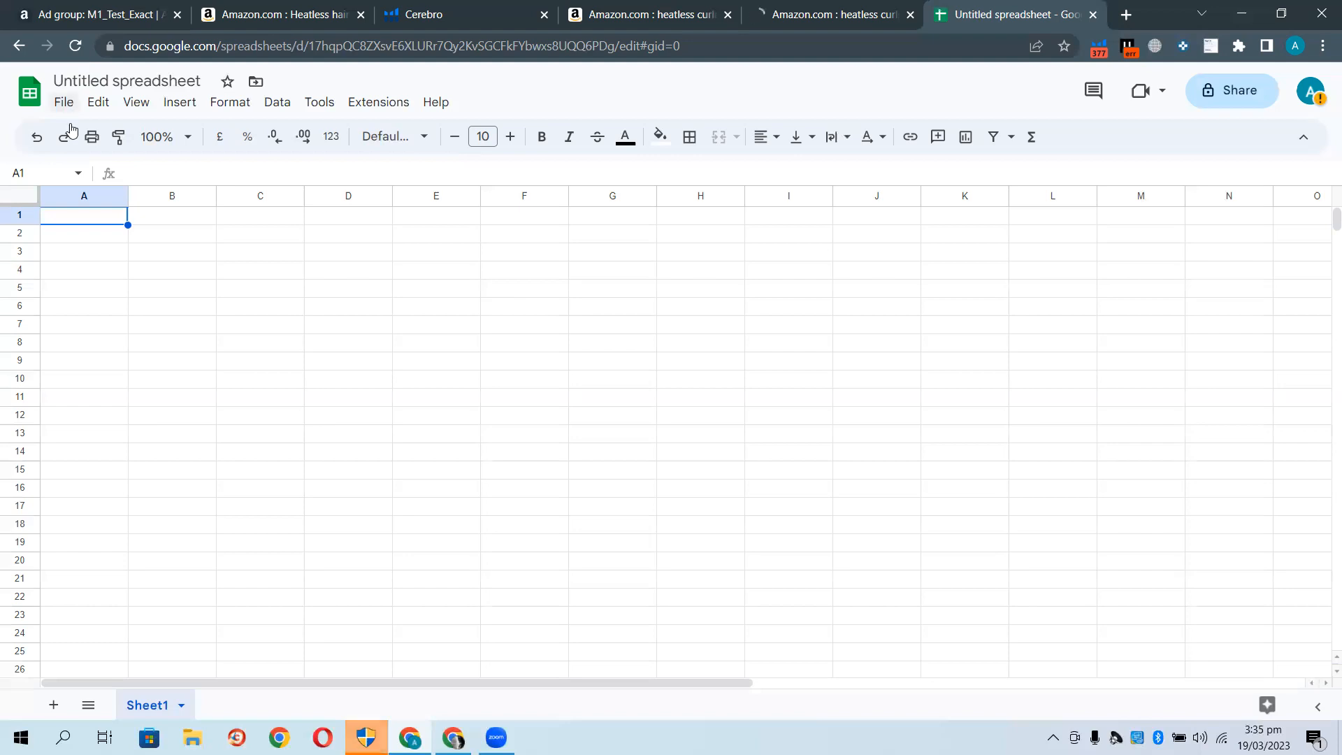
Upload and open the Cerebro export US_AMAZON_cerebro_B085ZTGGTJ_2023-03-11.csv from the Downloads folder in Google Sheets
click(65, 103)
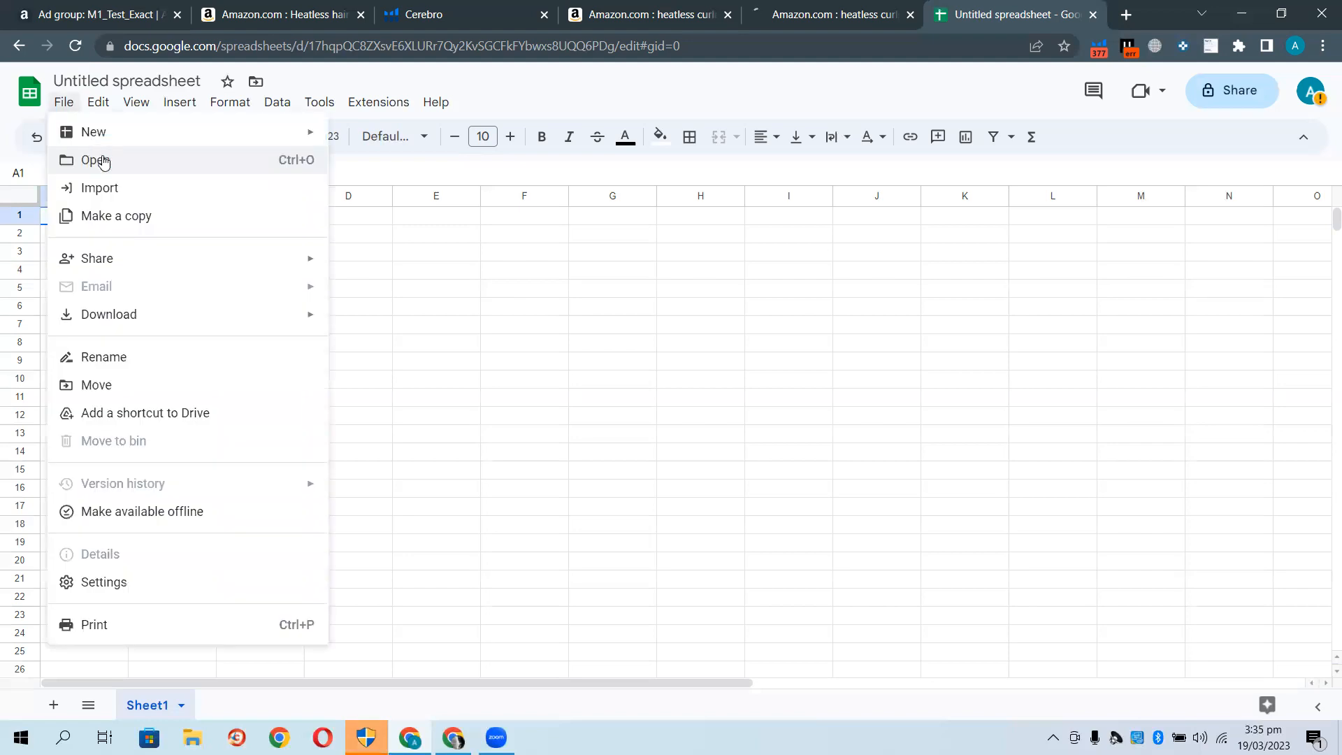
click(95, 157)
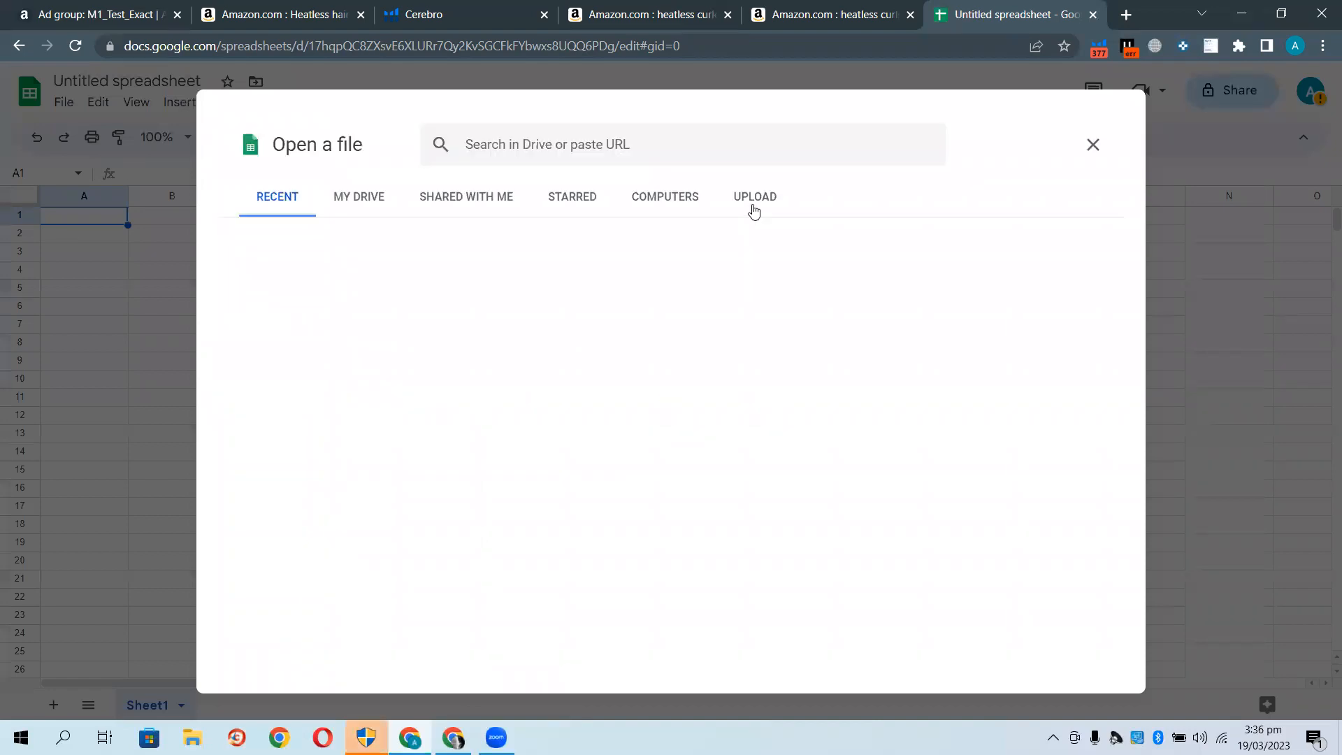
click(751, 209)
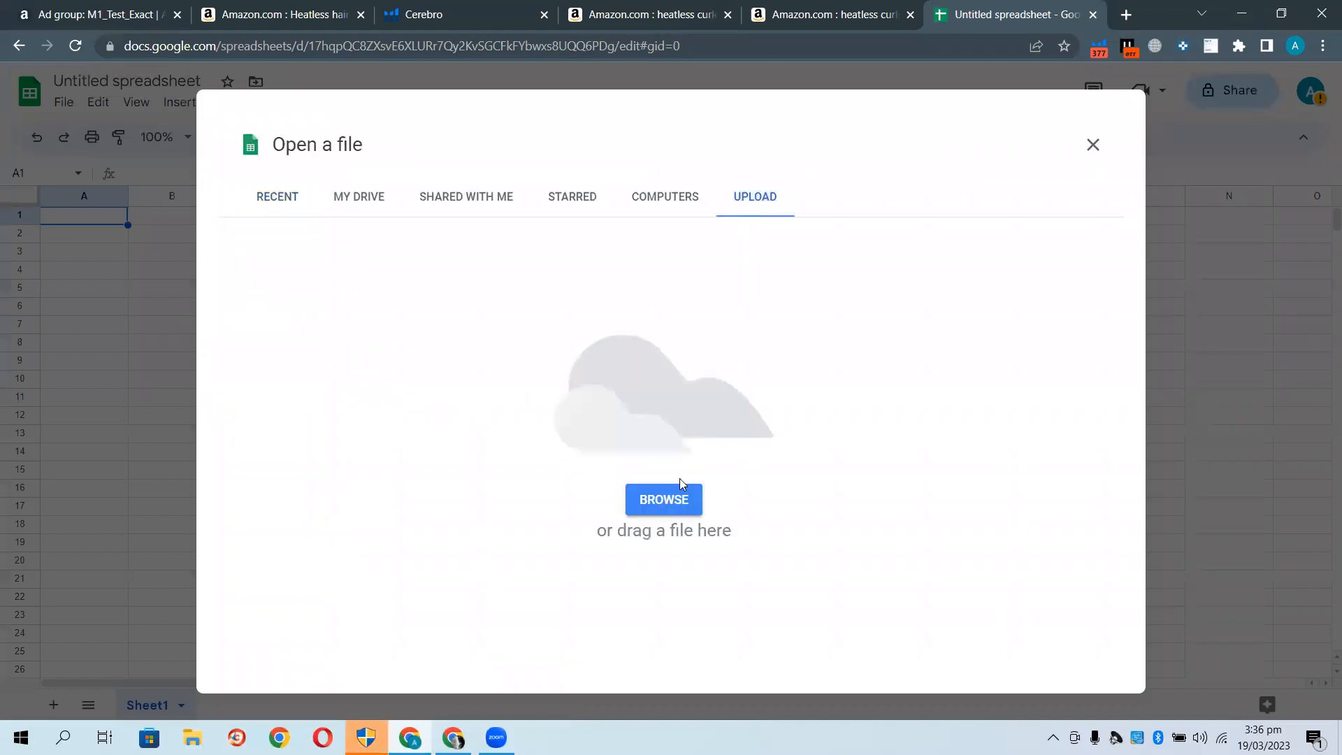
click(666, 502)
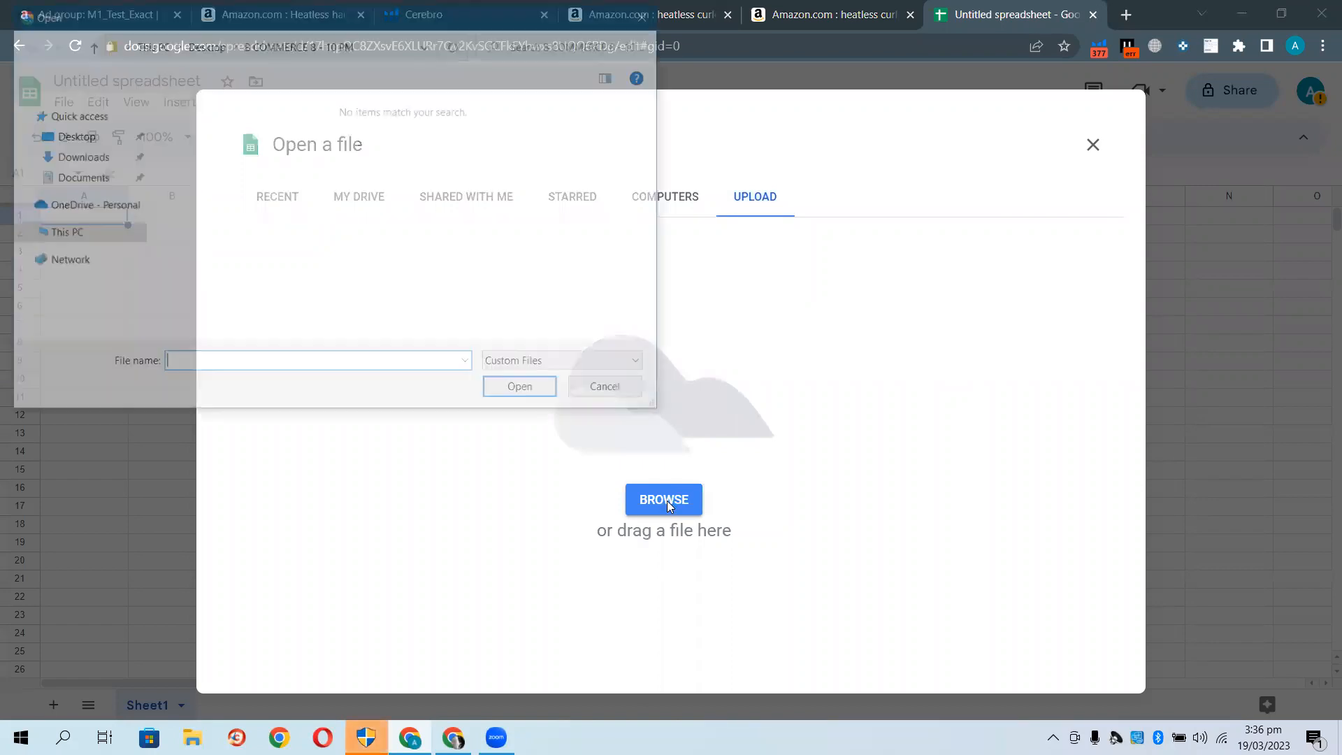
click(99, 160)
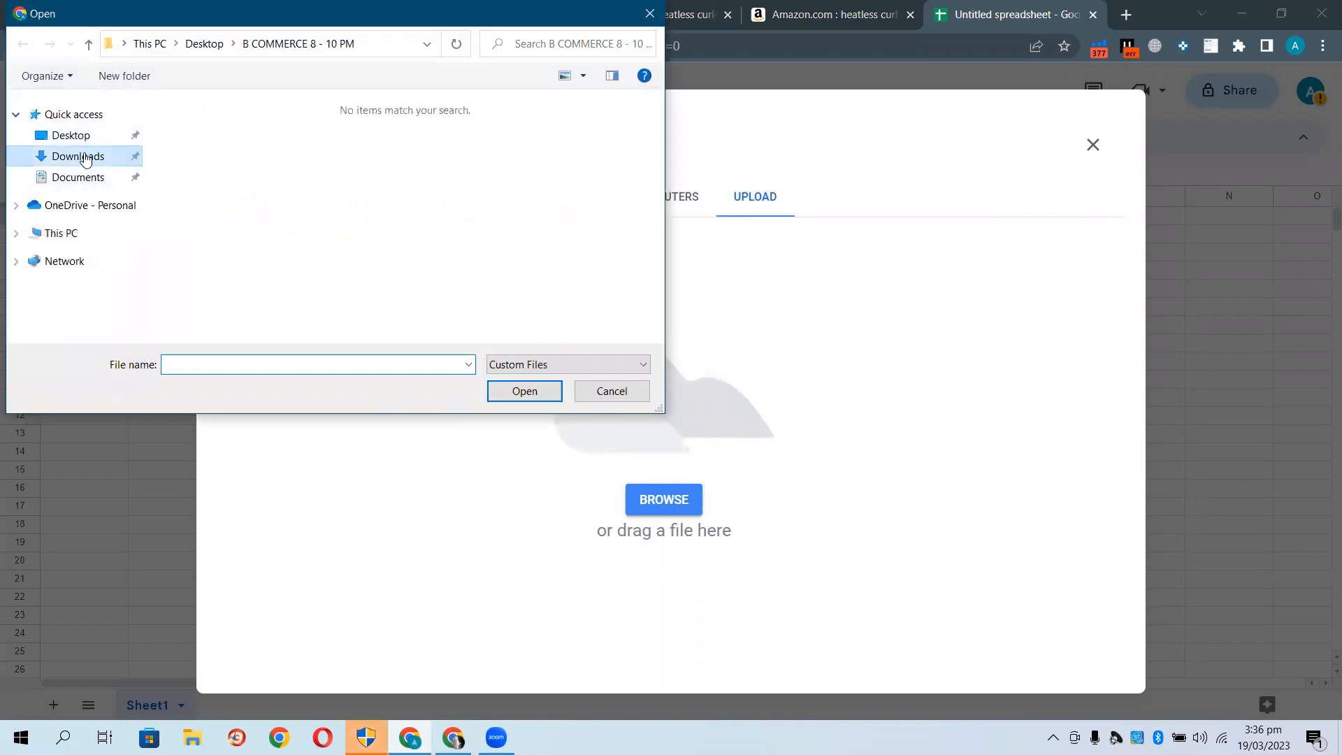
double_click(255, 172)
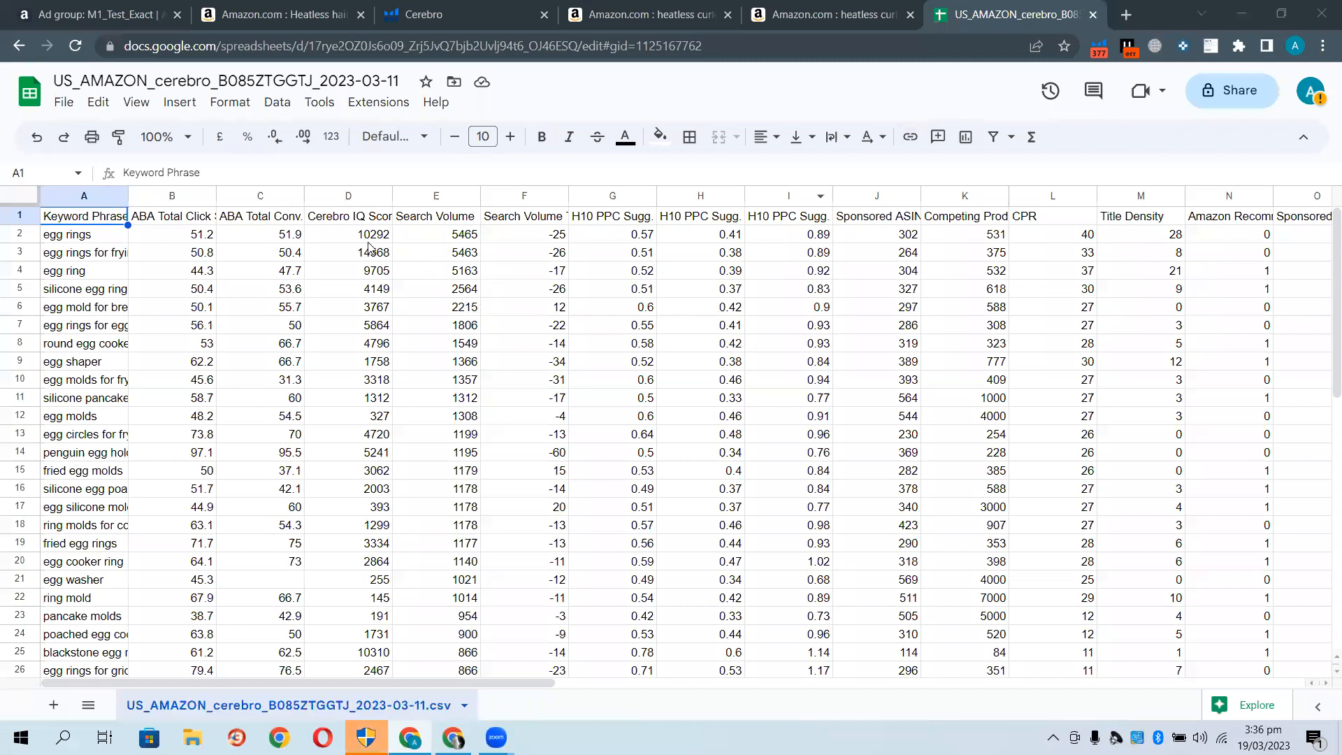
Delete the ABA Total Click Share and ABA Total Conv. Share columns from the keyword sheet
click(244, 239)
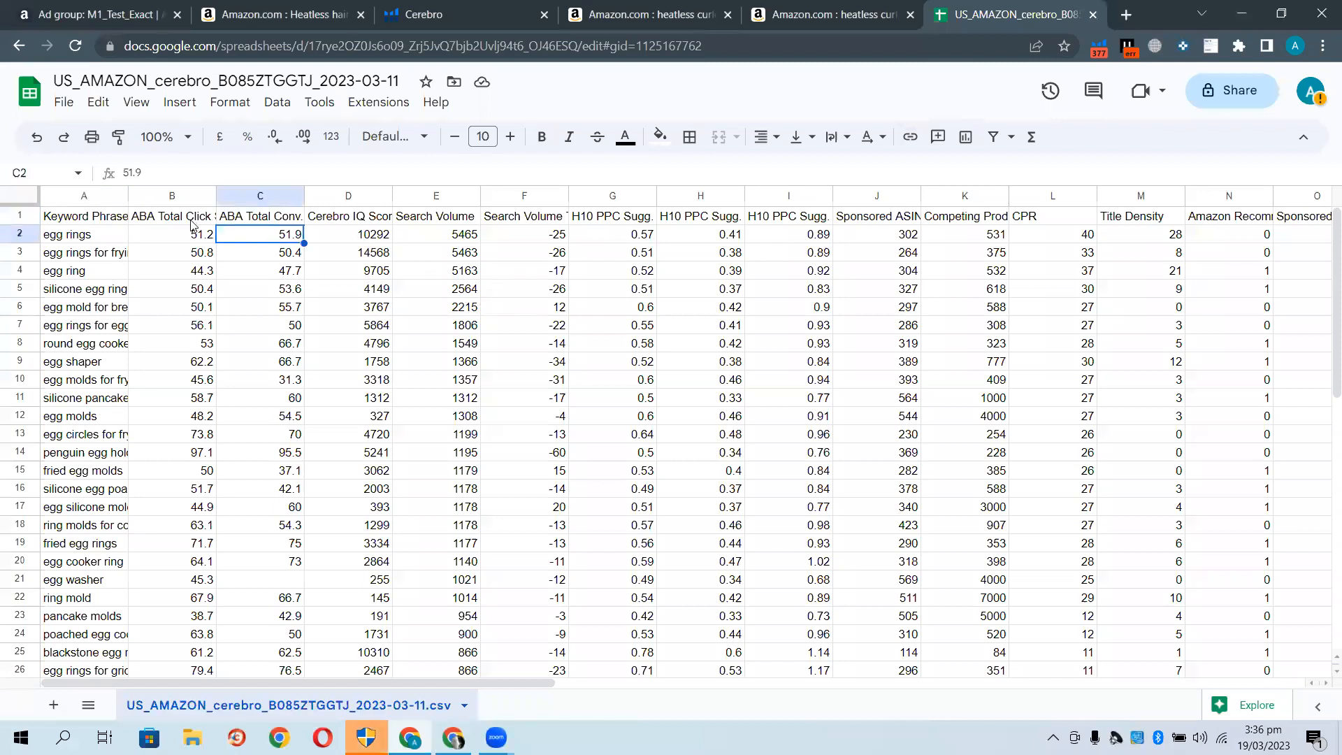
click(167, 221)
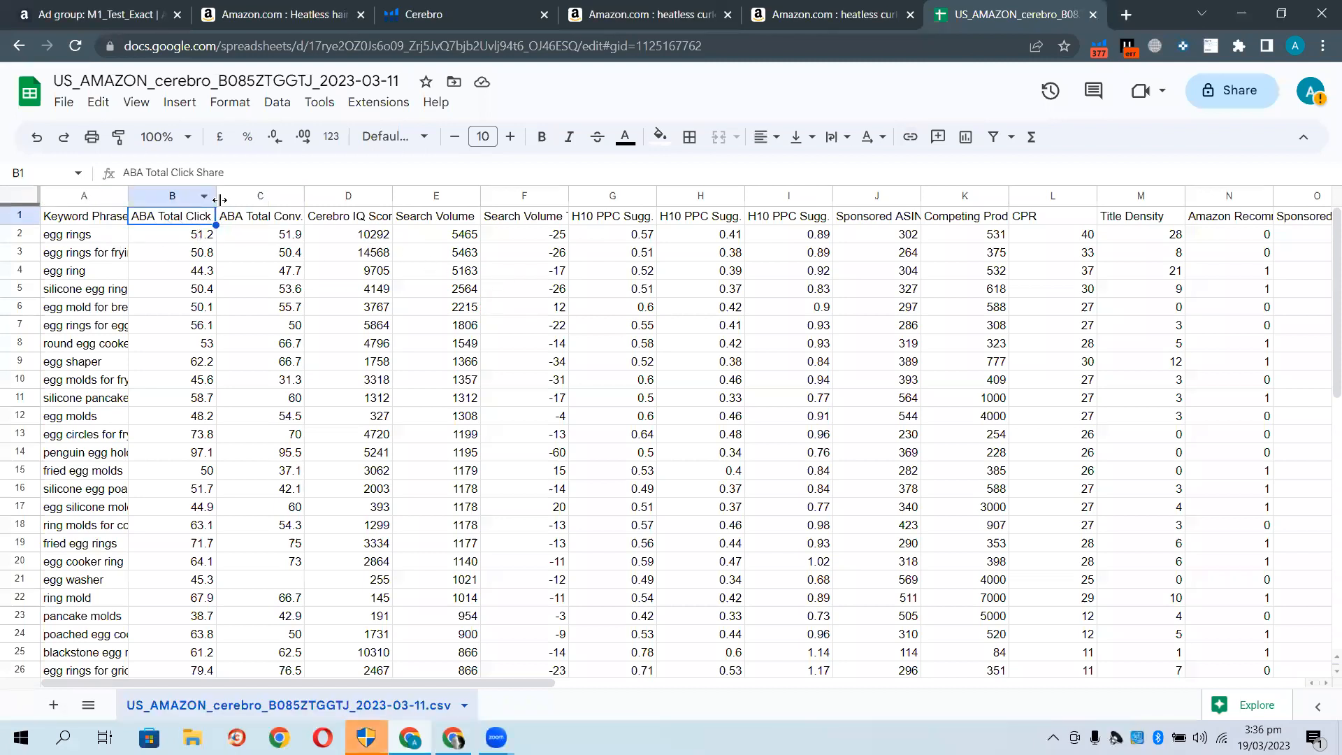
click(234, 215)
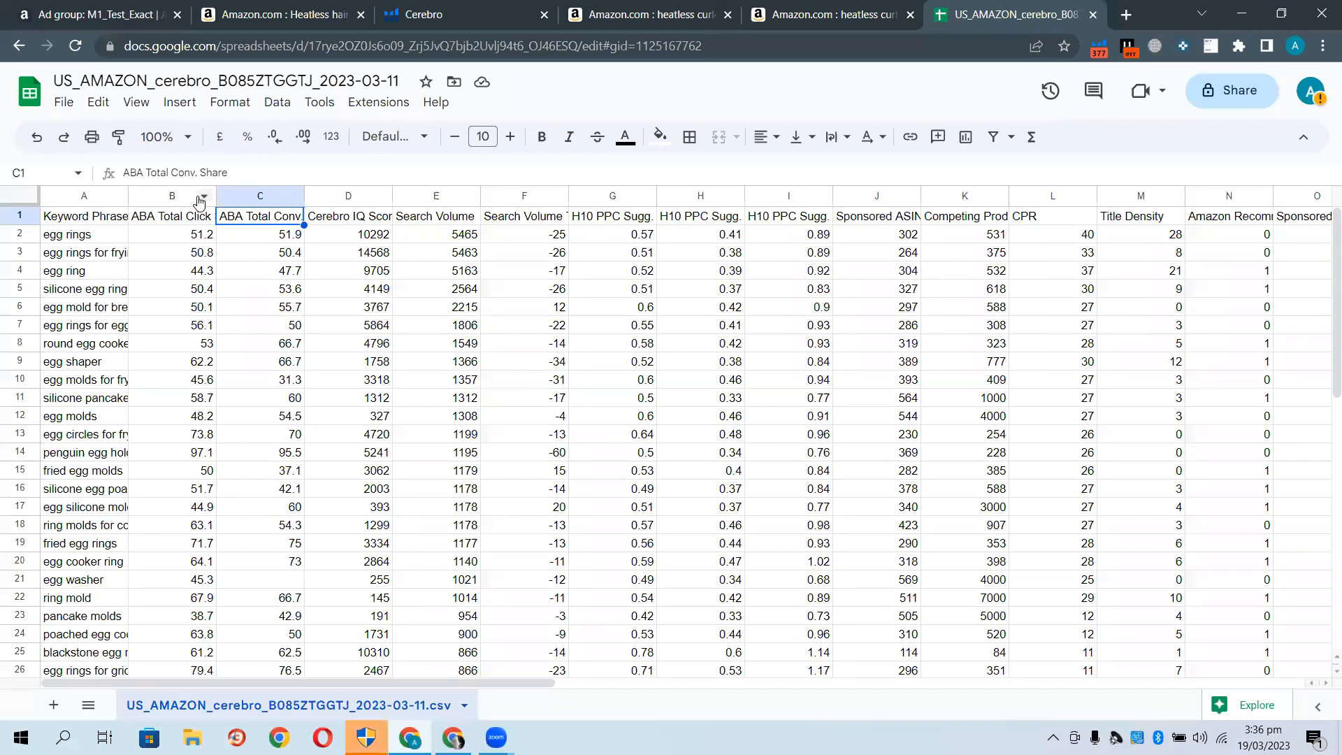
drag(167, 195, 204, 197)
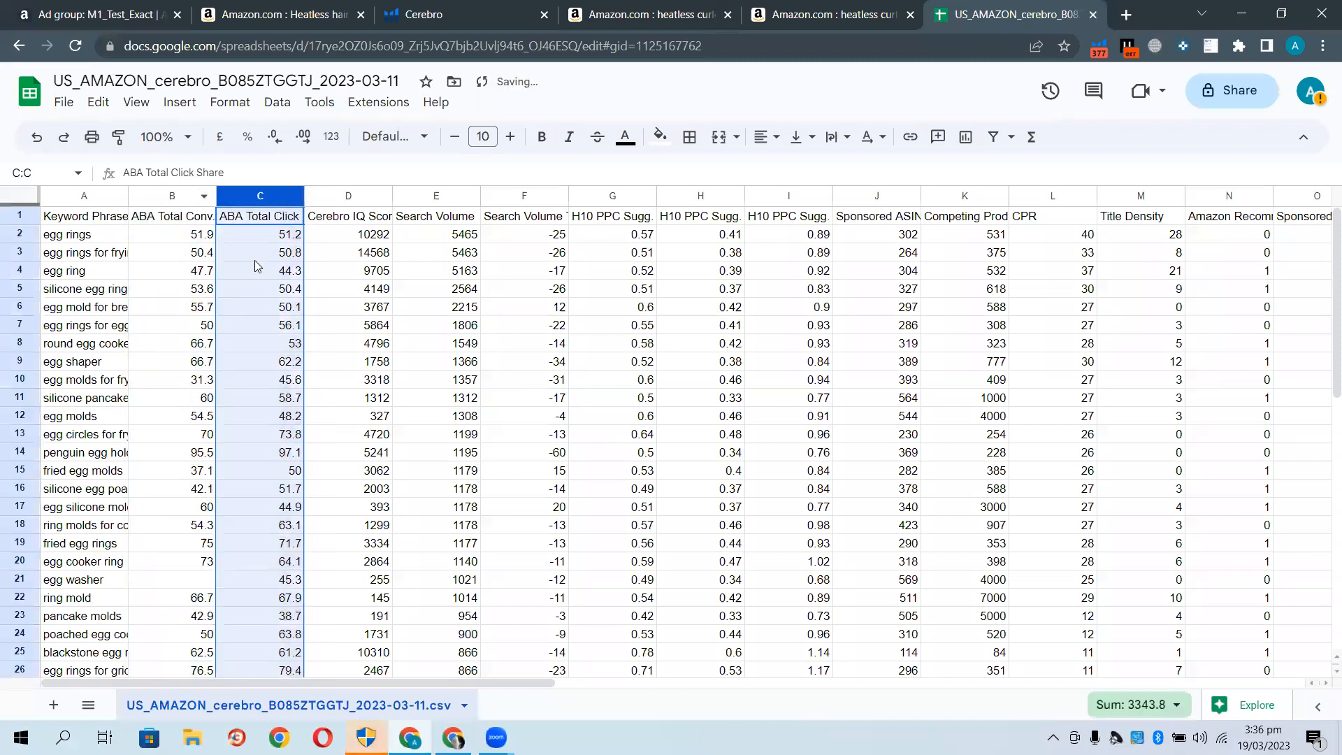
right_click(180, 201)
click(245, 340)
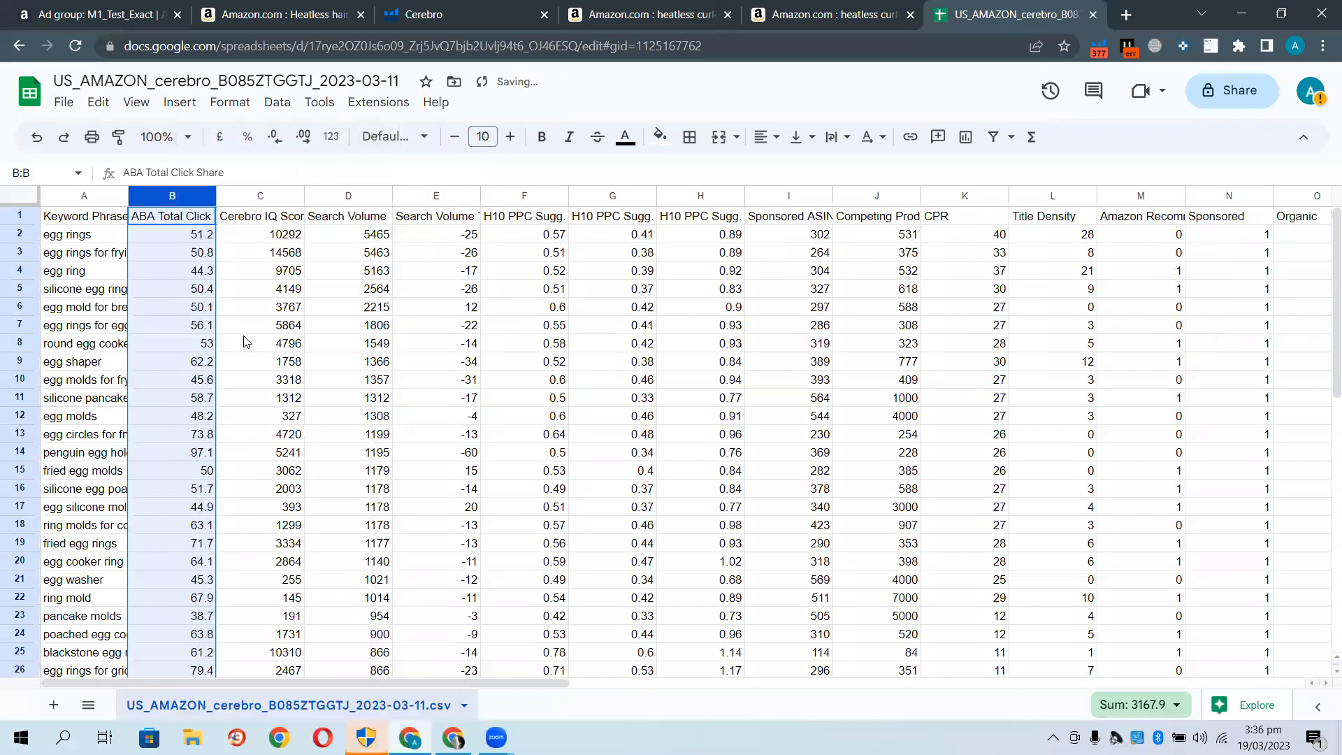
right_click(177, 197)
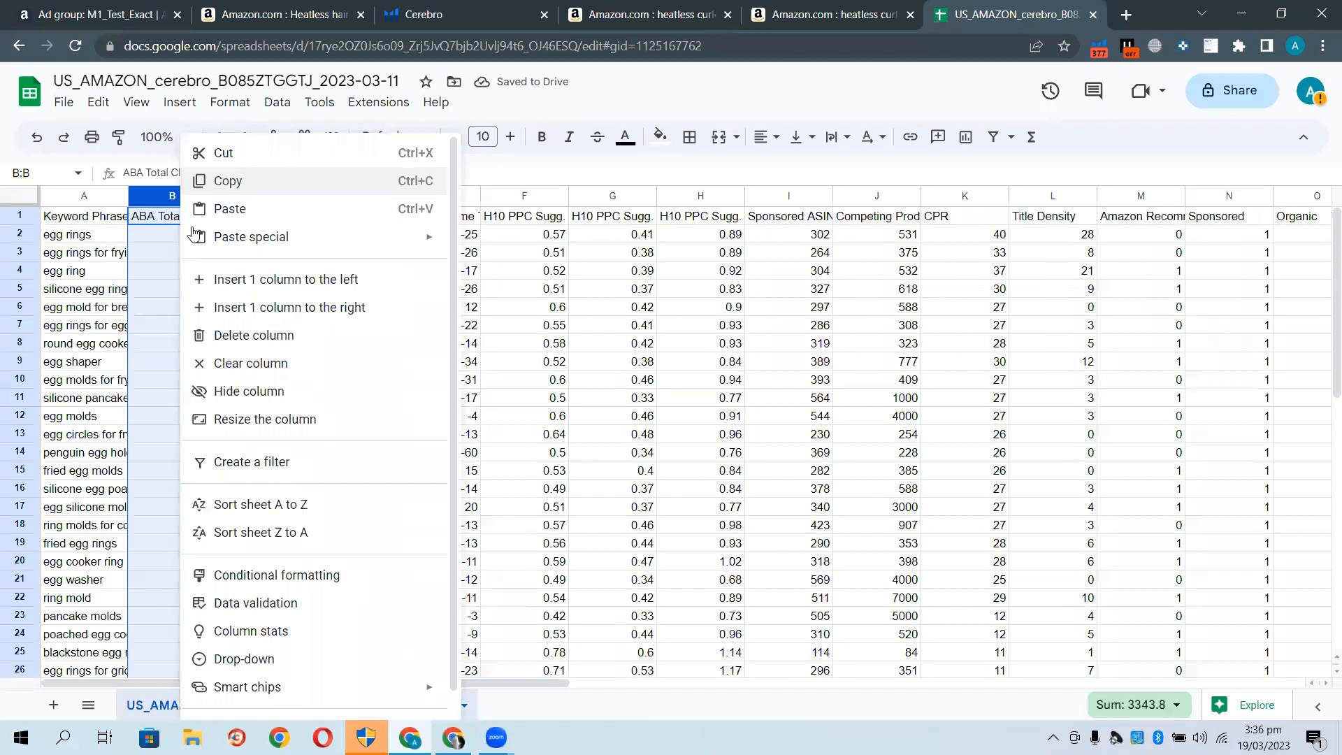
click(242, 336)
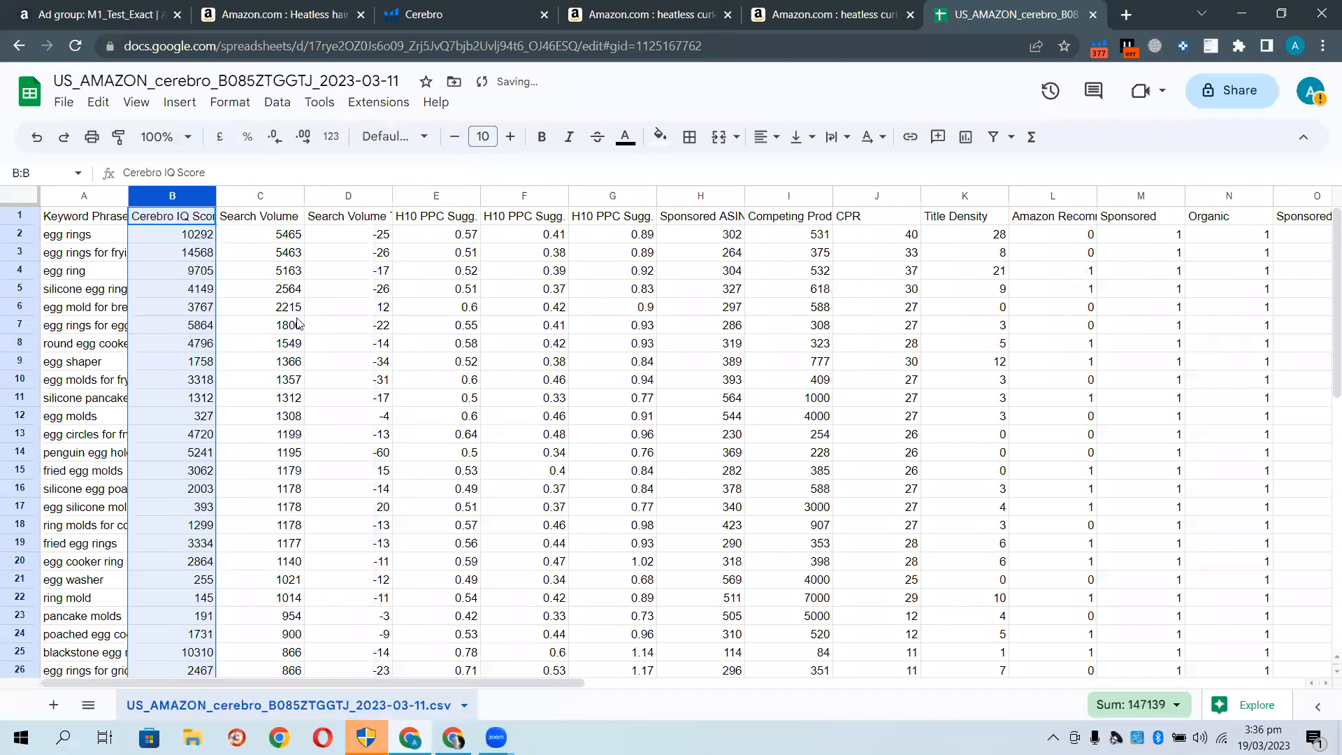
click(374, 196)
mouse_move(374, 196)
mouse_down()
mouse_move(448, 193)
mouse_move(360, 194)
mouse_move(383, 194)
mouse_up()
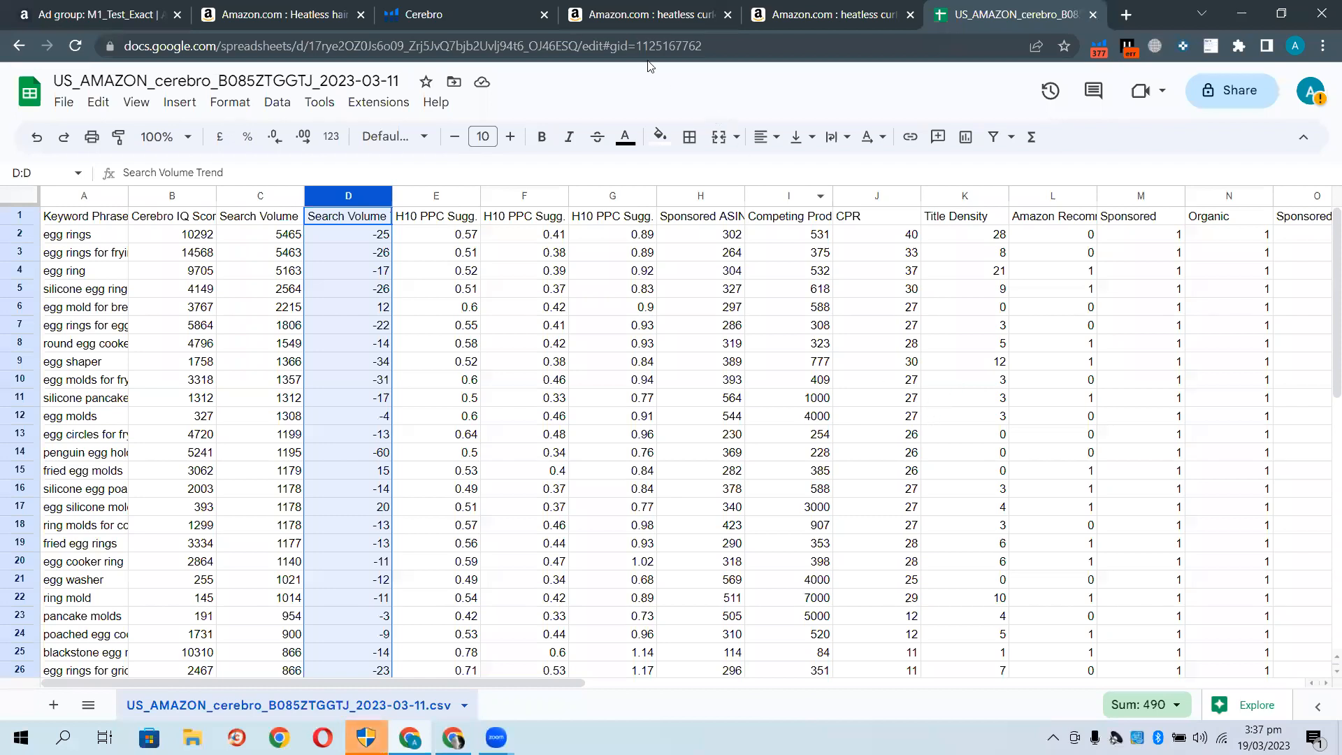
Return to Cerebro and copy the keyword phrase "heatless hair curler" from the filtered keyword list
click(486, 9)
triple_click(185, 295)
key(ctrl+c)
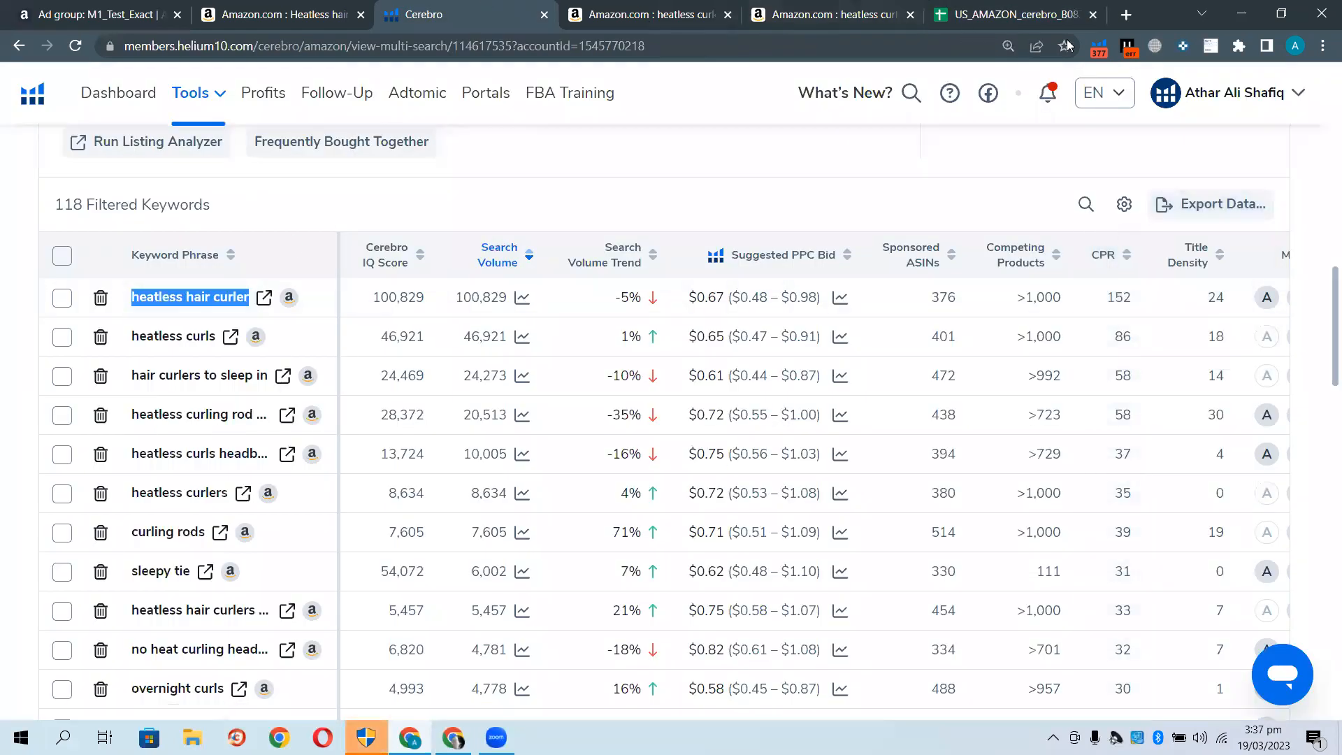
Open Helium 10's Magnet keyword research tool in a new browser tab and switch to it
click(1096, 46)
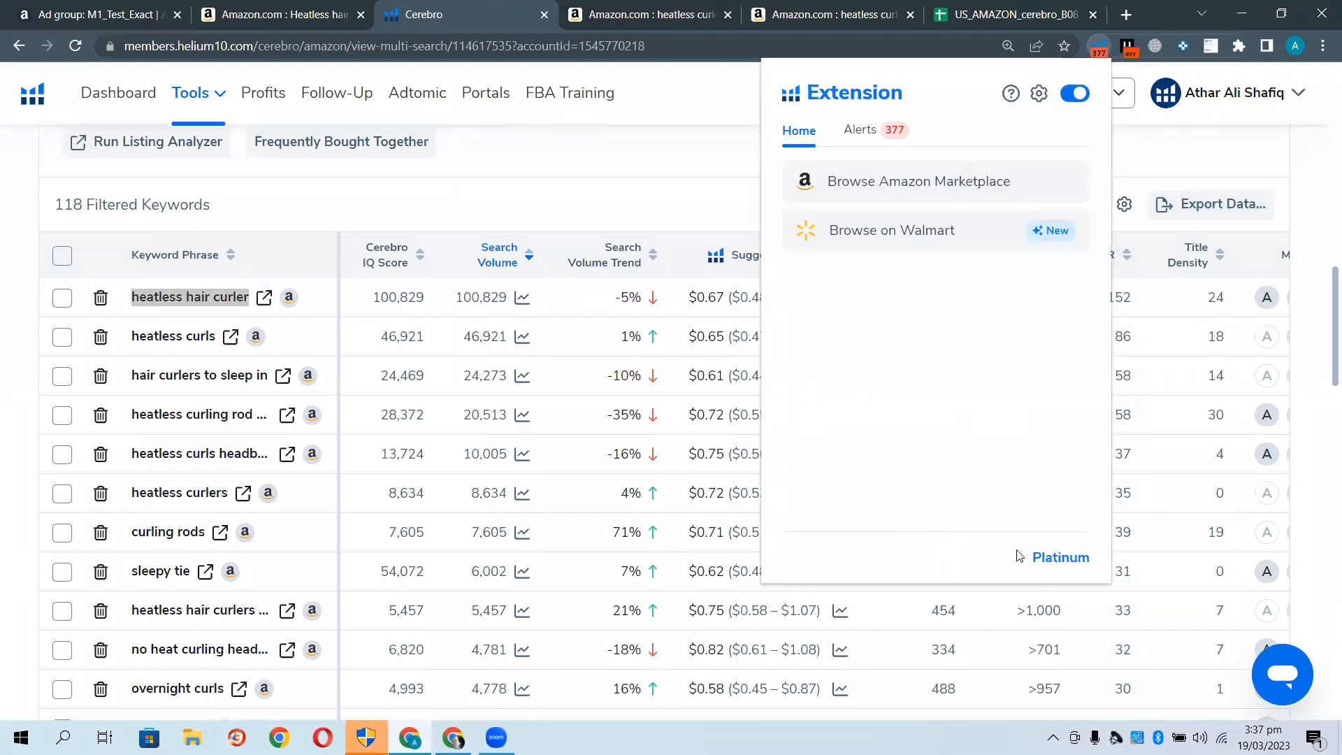
click(1148, 146)
scroll(381, 183, up, 3)
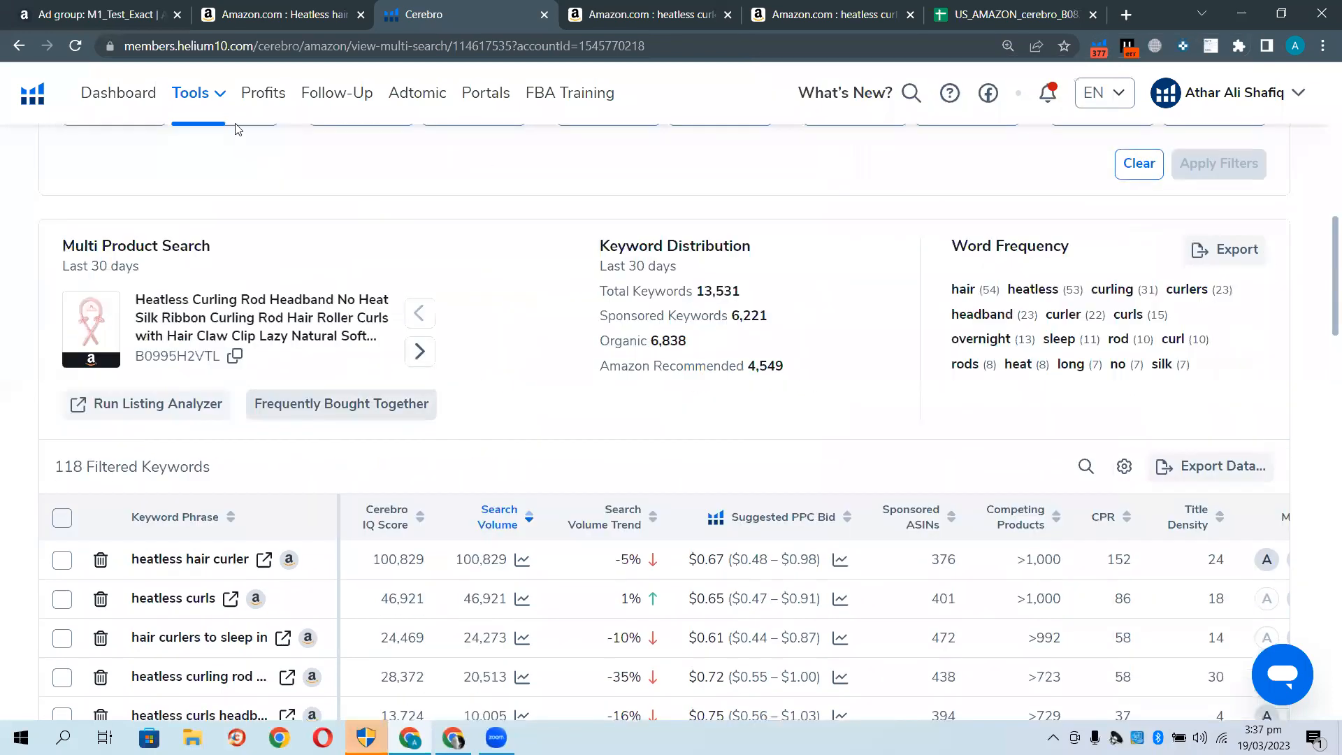
click(201, 95)
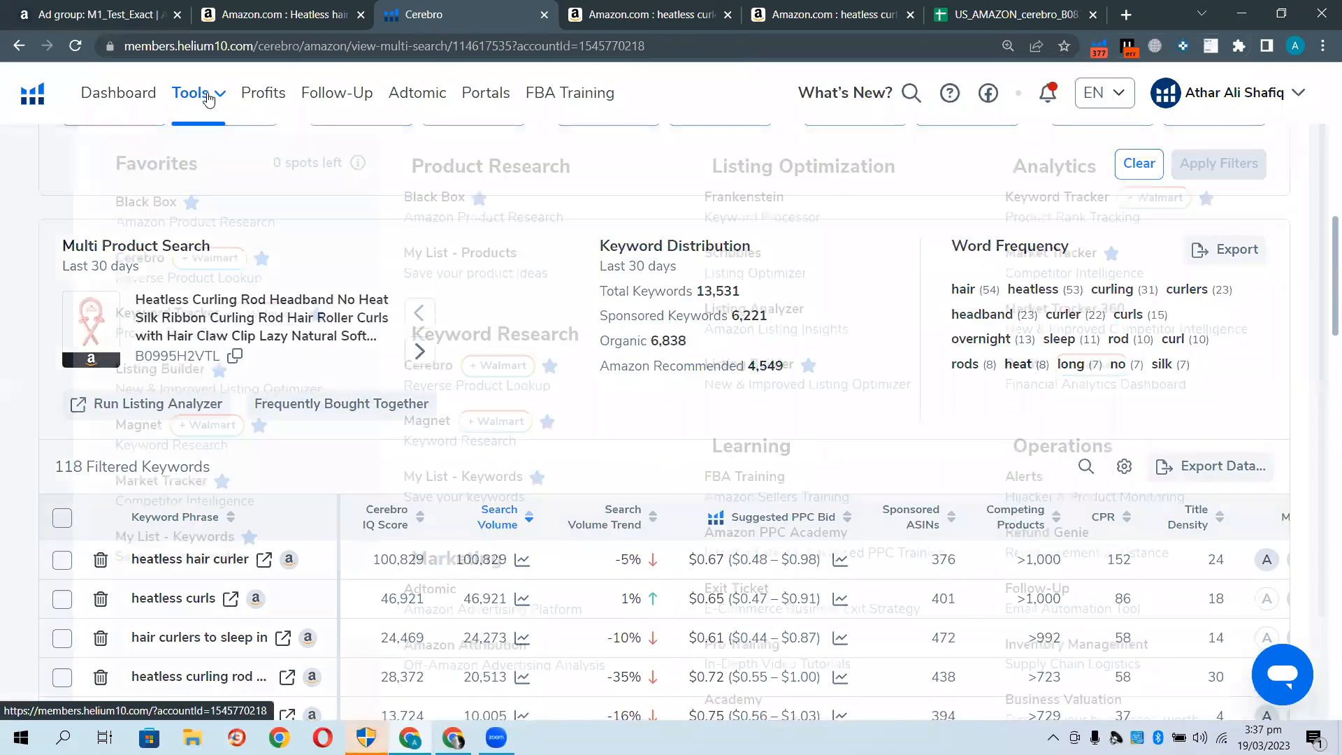
right_click(431, 437)
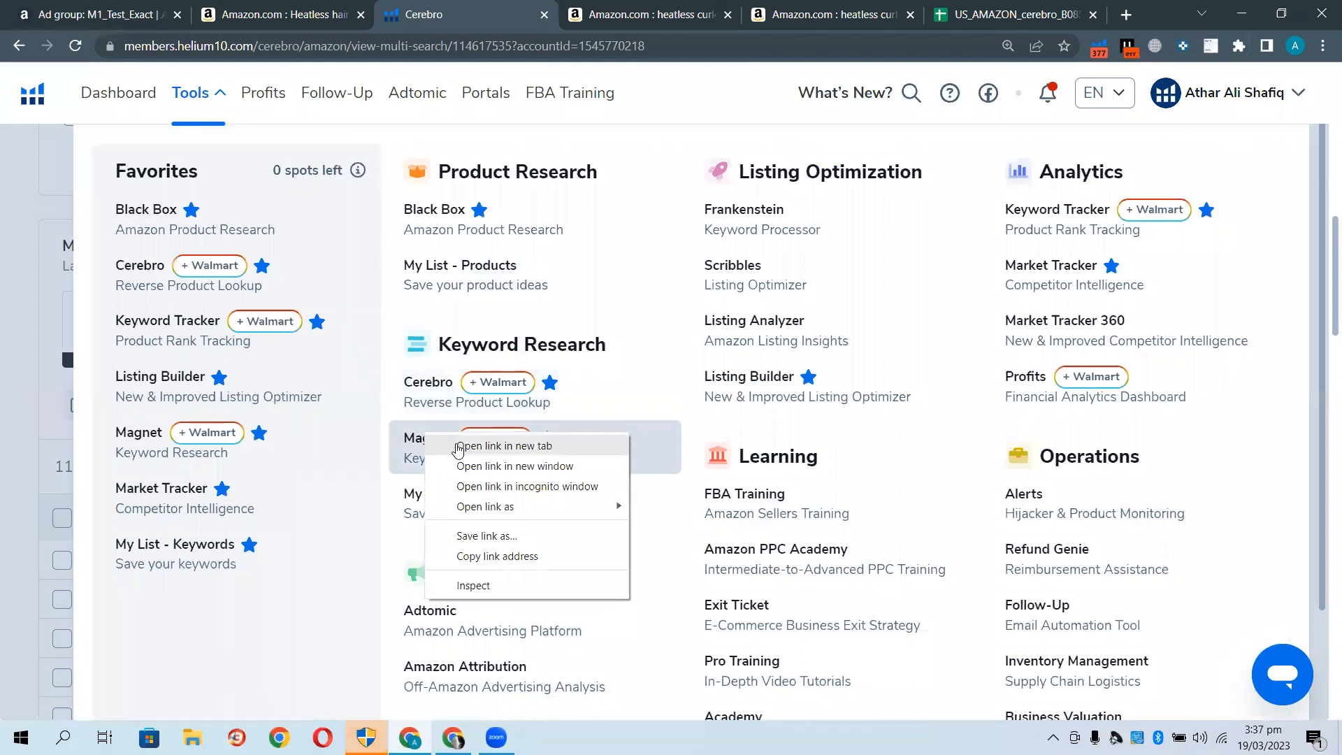
click(490, 445)
key(ctrl+Tab)
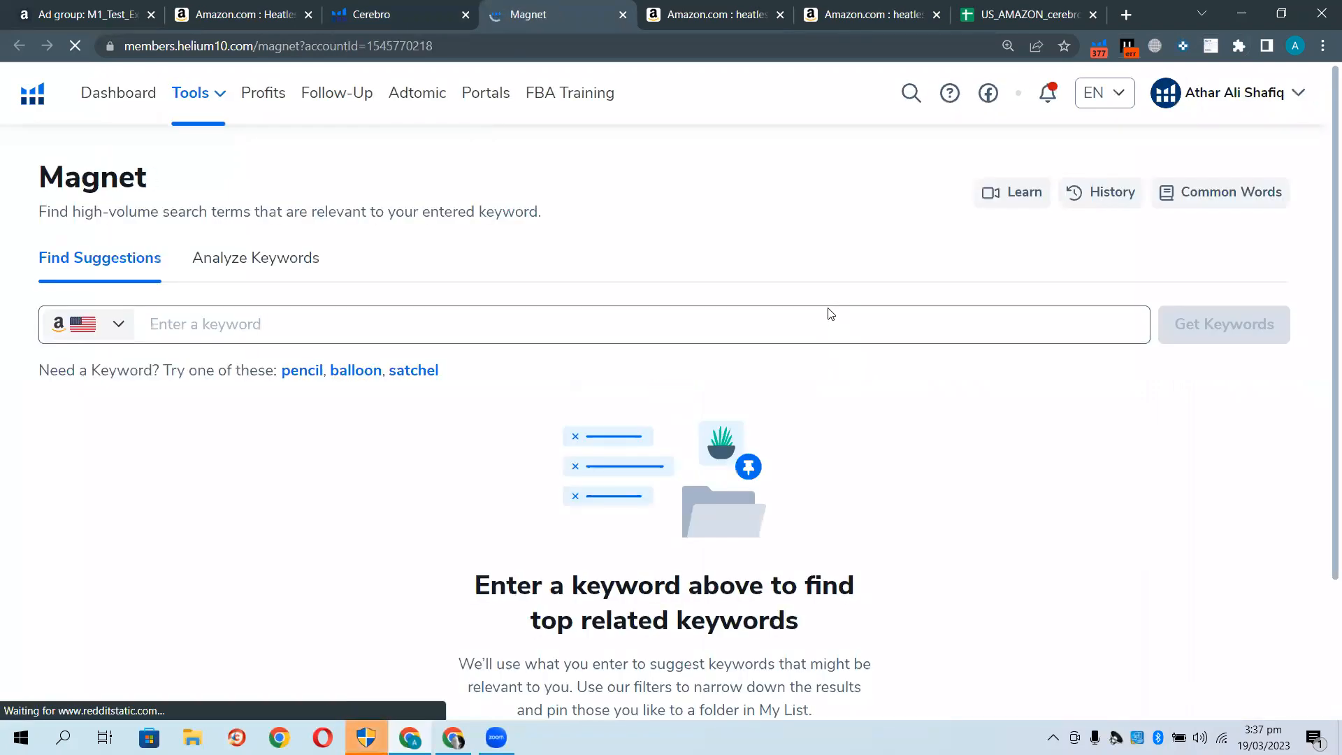
Get Magnet keyword suggestions for "heatless hair curler" on the US Amazon marketplace
click(279, 337)
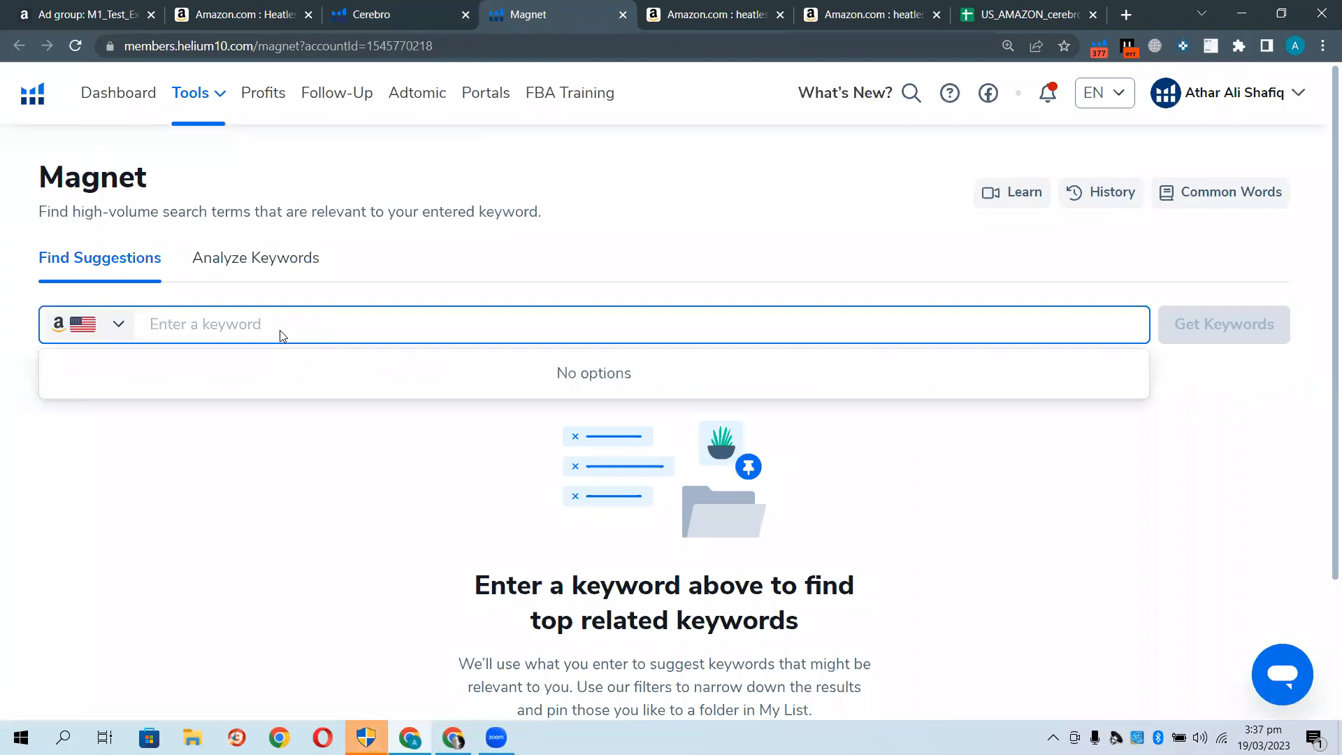
key(ctrl+v)
key(Return)
click(1234, 330)
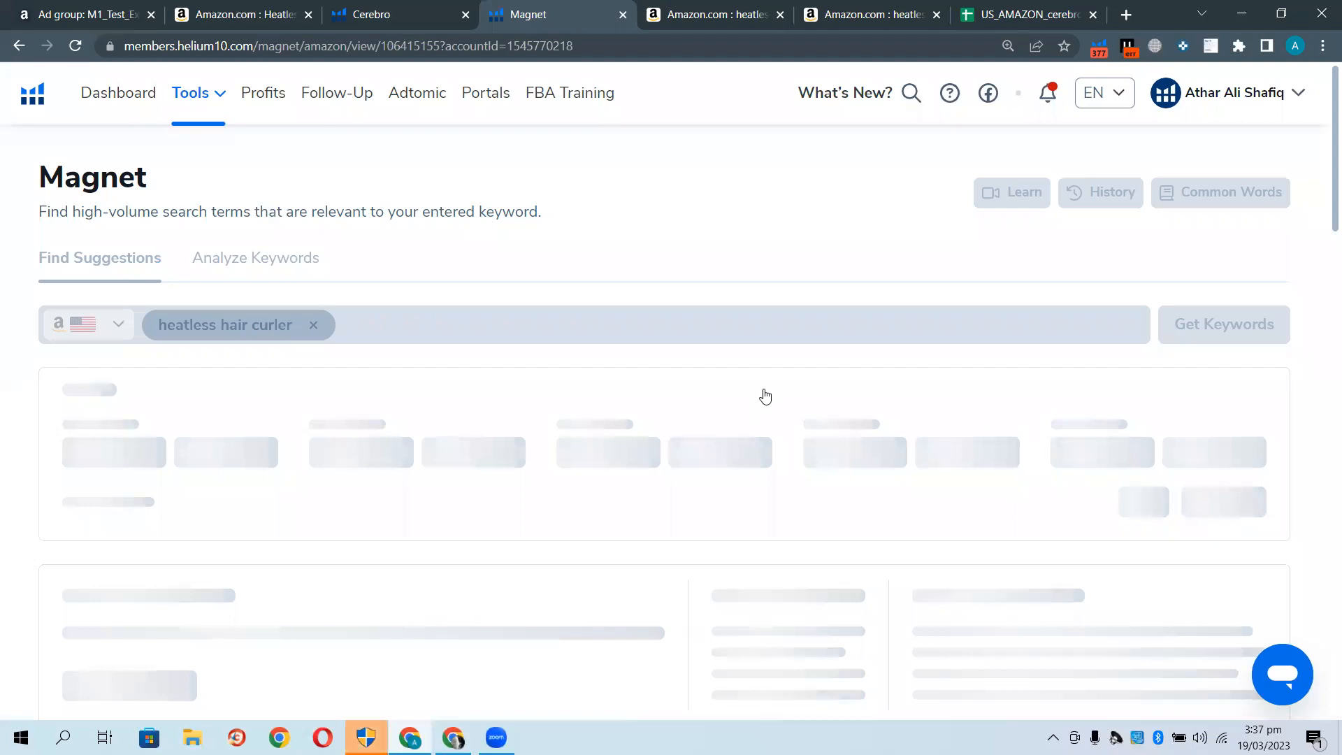
Compare Magnet's keyword distribution for "heatless hair curler" with the distribution in the Cerebro results, and return to Magnet
scroll(595, 450, down, 6)
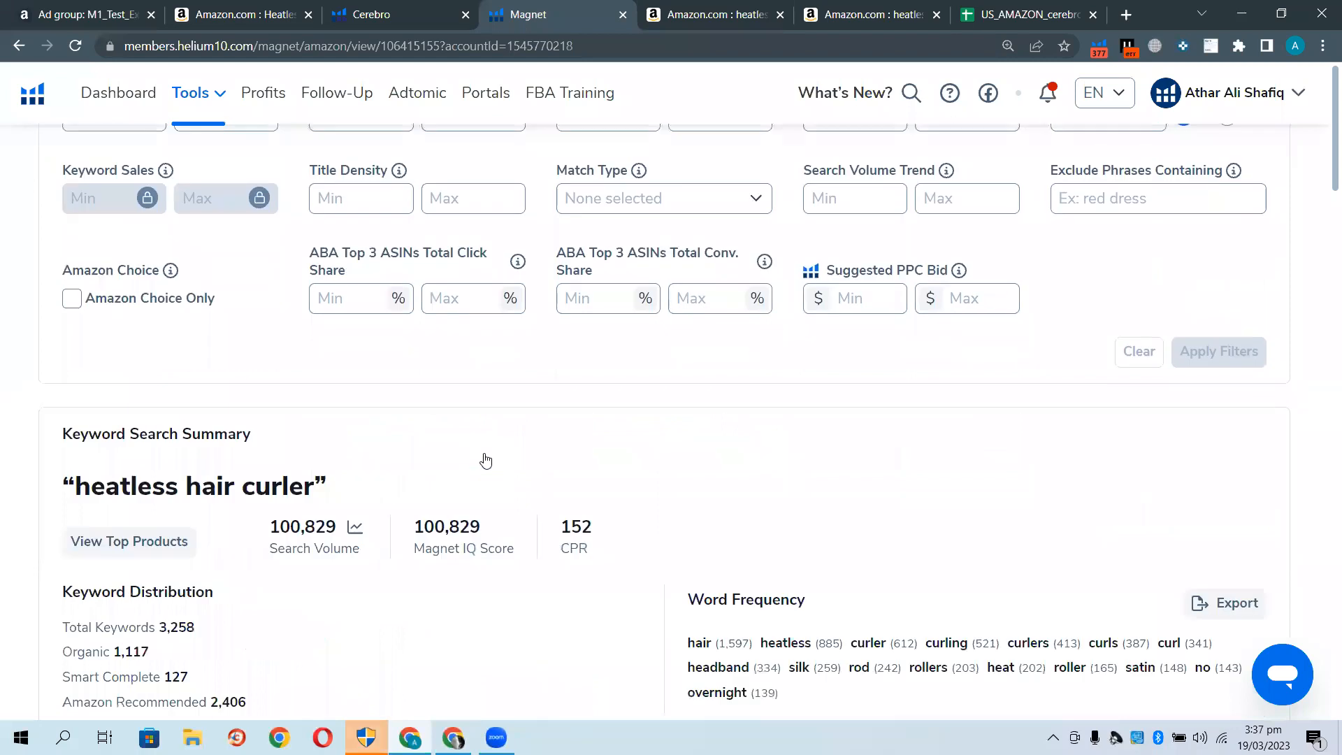
scroll(298, 422, down, 2)
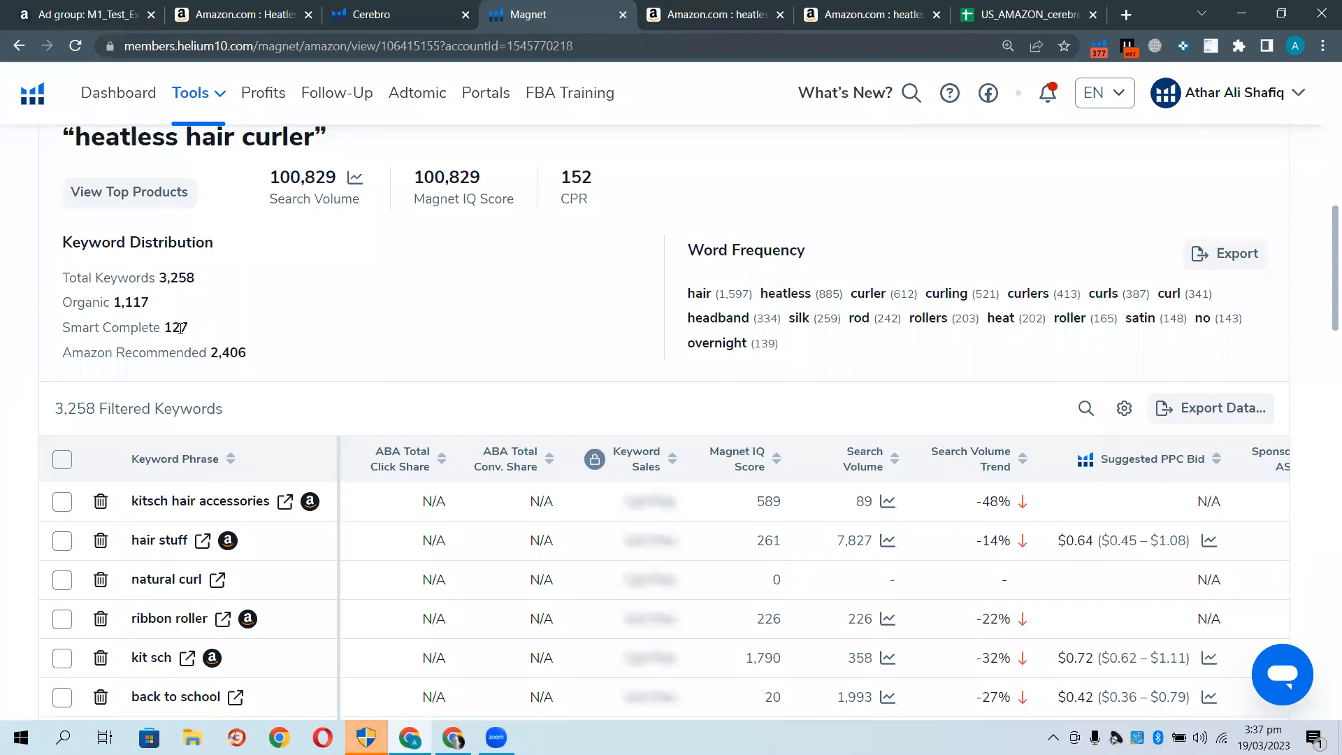
click(455, 7)
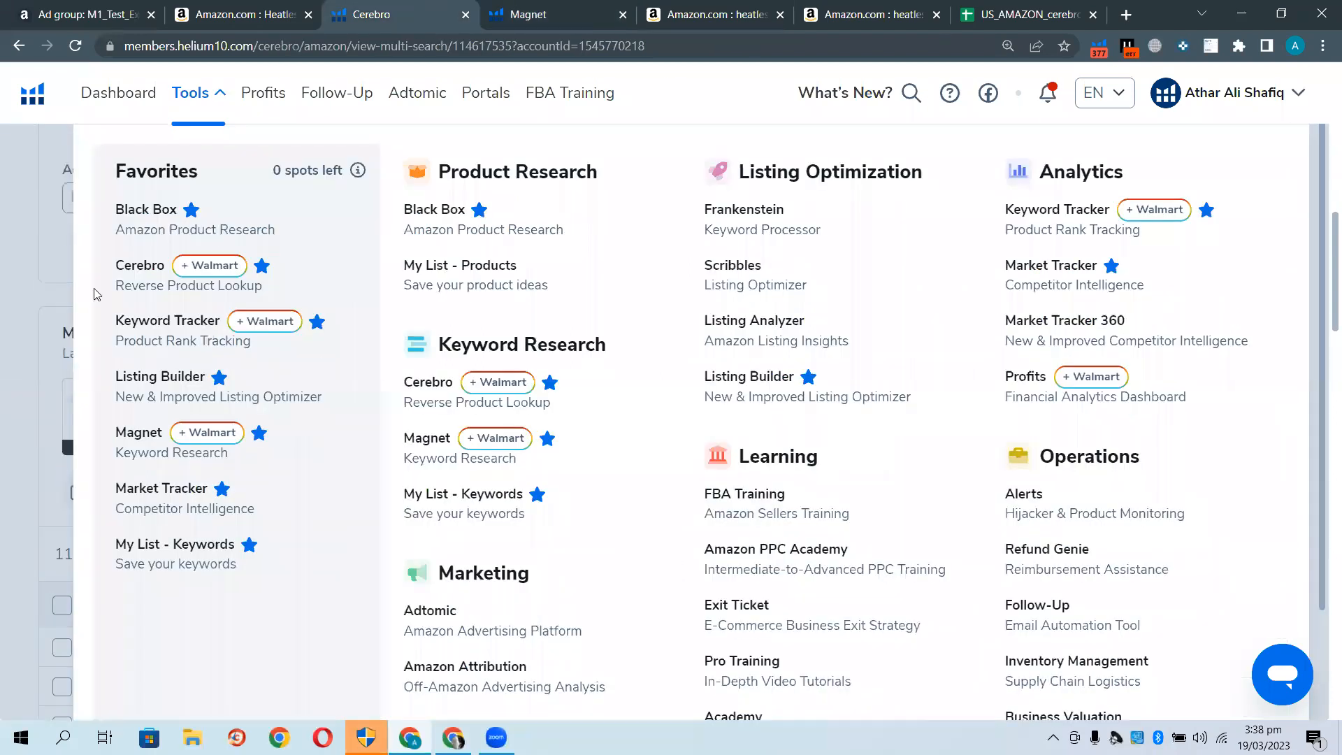
scroll(623, 234, down, 3)
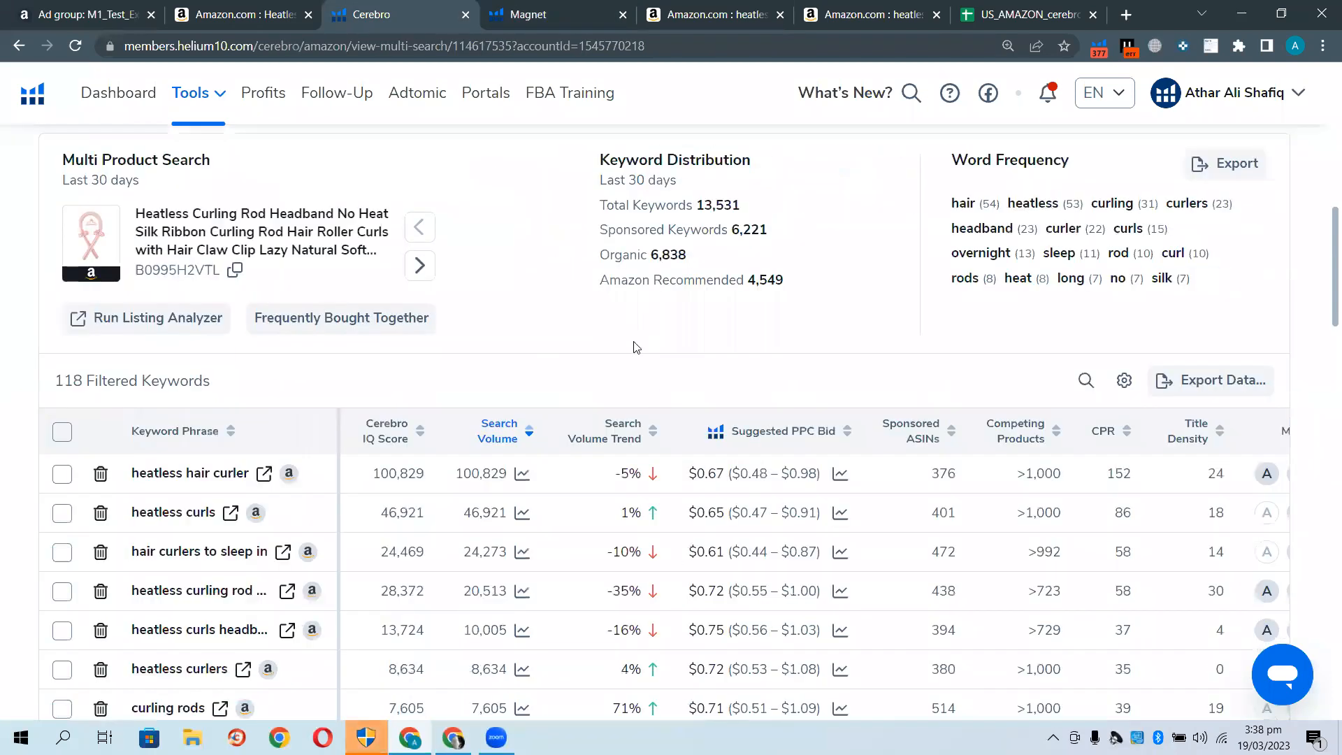
click(531, 7)
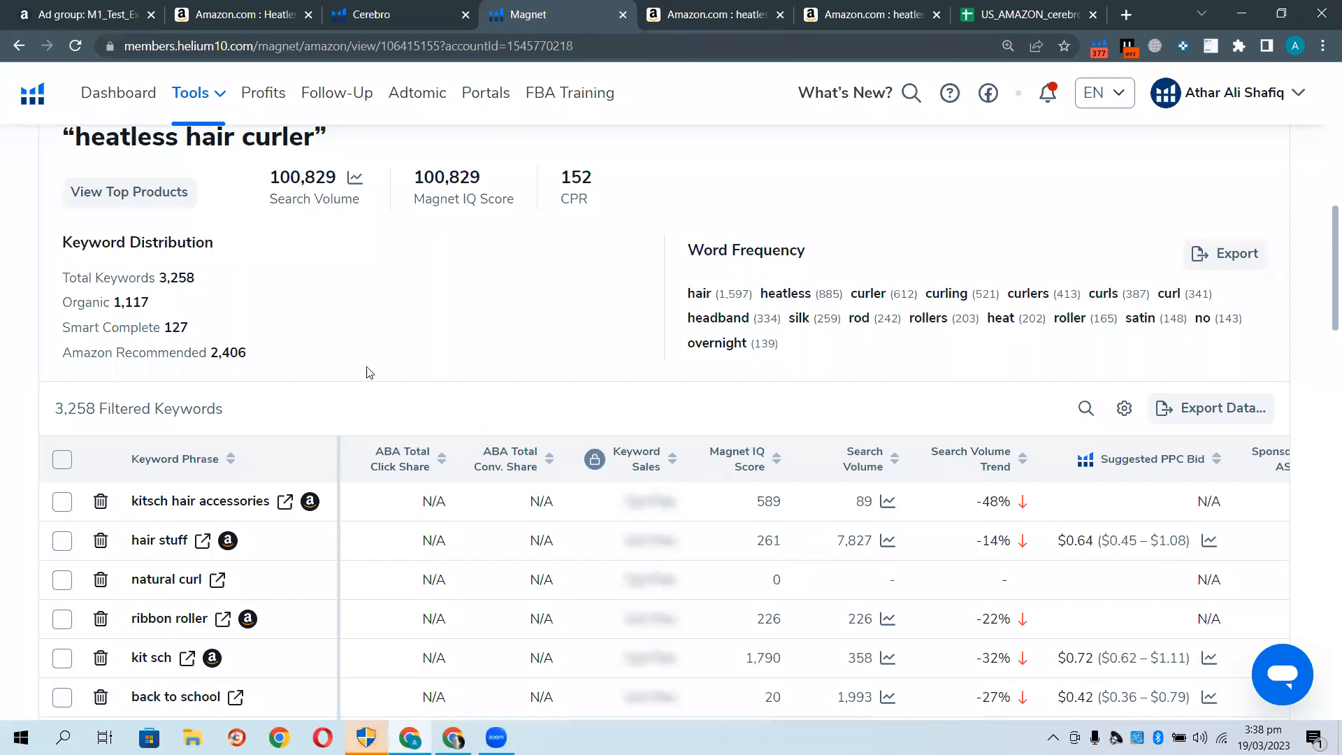
Filter the Magnet keywords to the Smart Complete match type and Amazon Choice Only, and bring up the filtered list
scroll(281, 465, up, 1)
scroll(281, 464, up, 8)
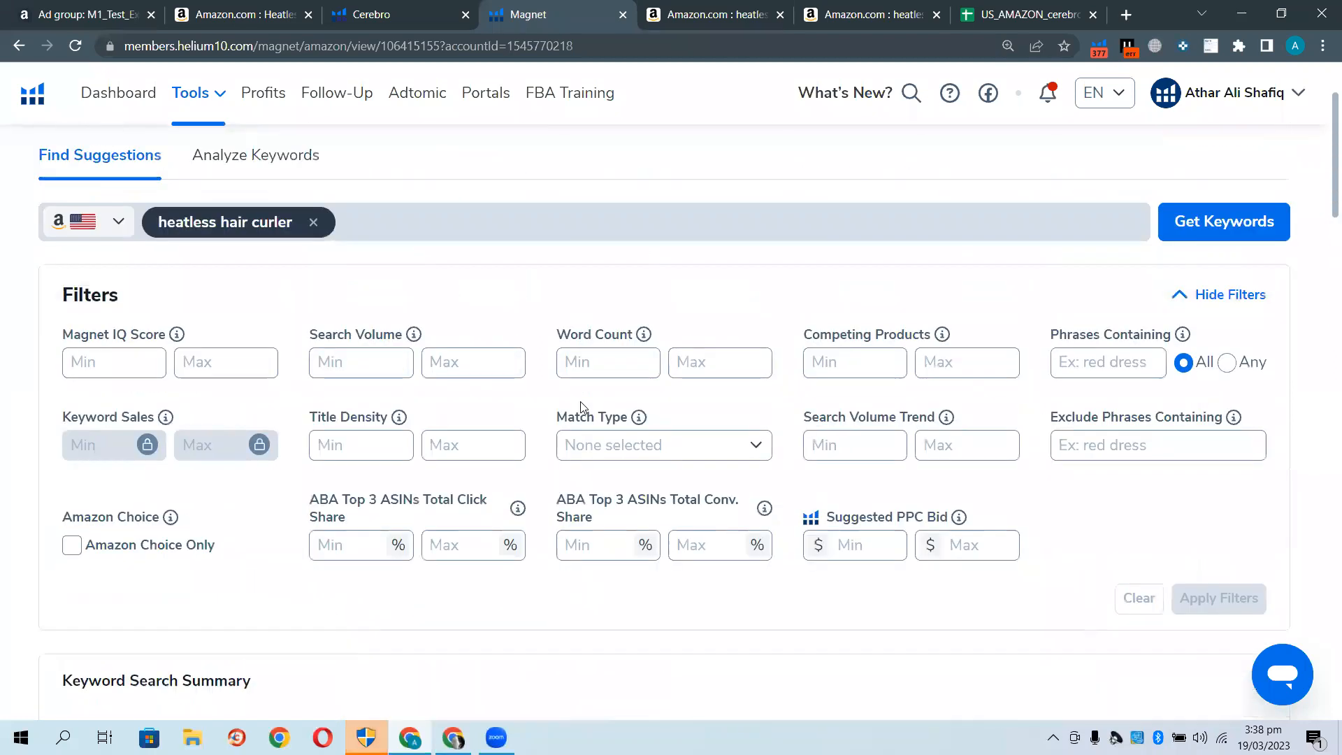
click(721, 476)
click(755, 463)
click(753, 464)
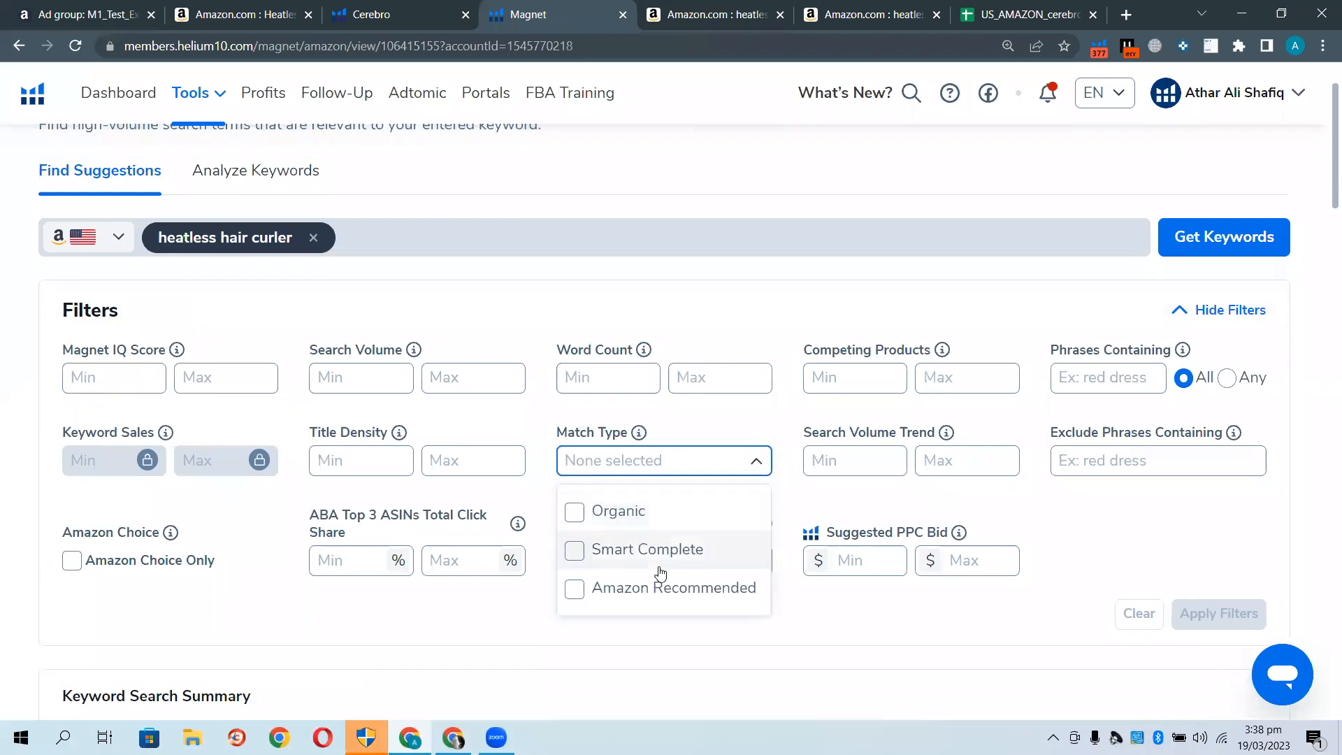
click(648, 552)
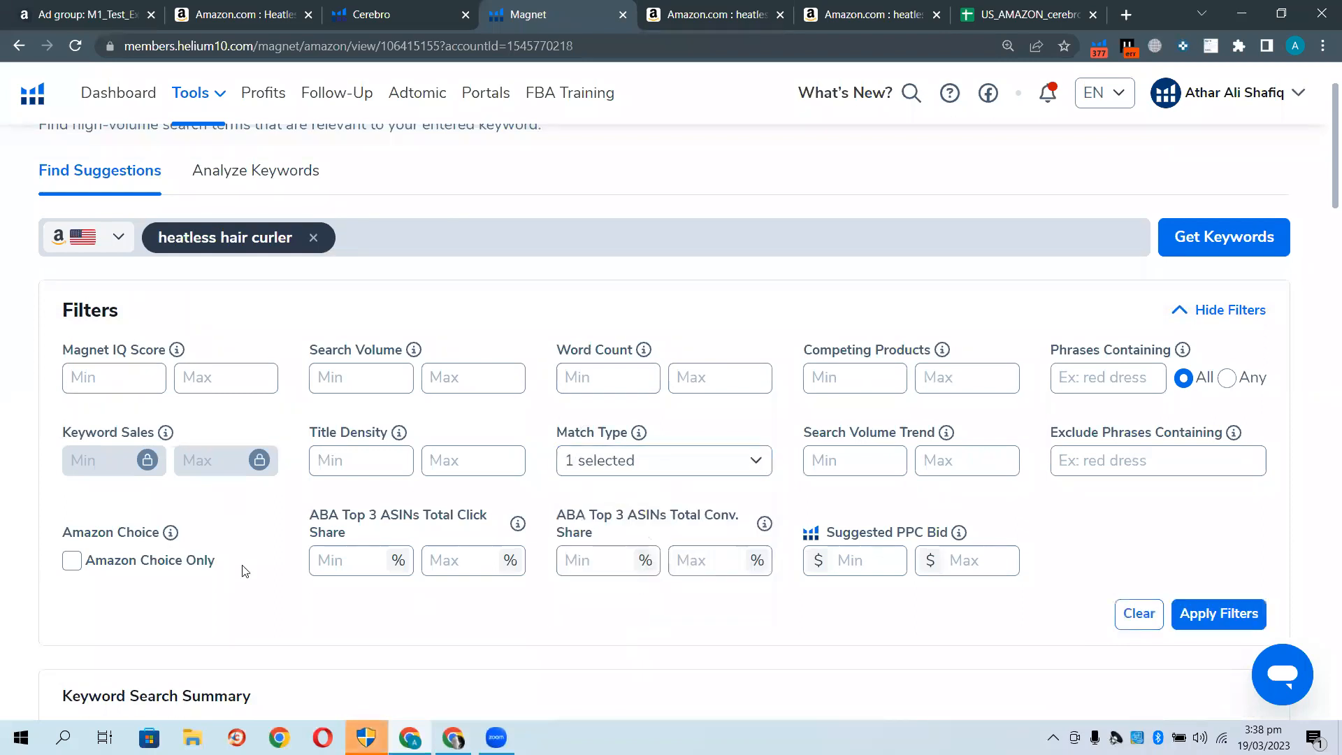
click(72, 561)
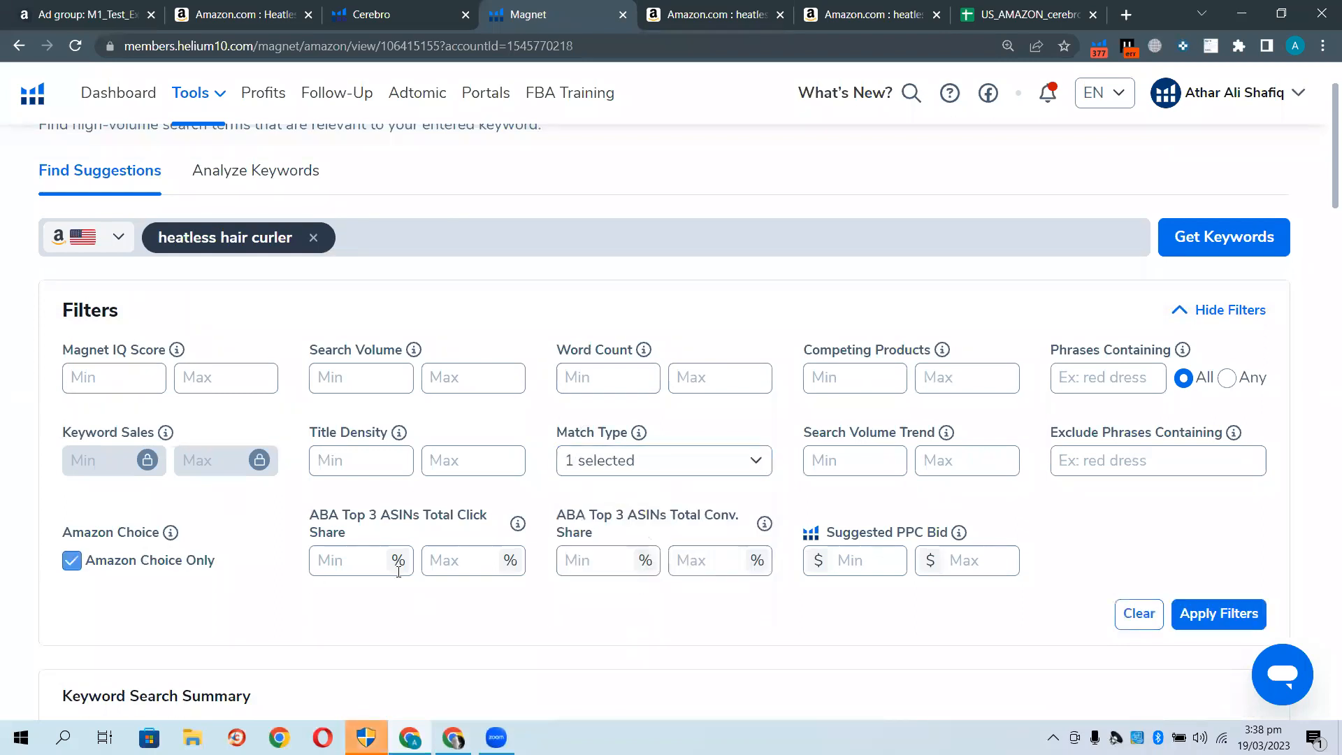
click(1225, 613)
scroll(568, 631, down, 6)
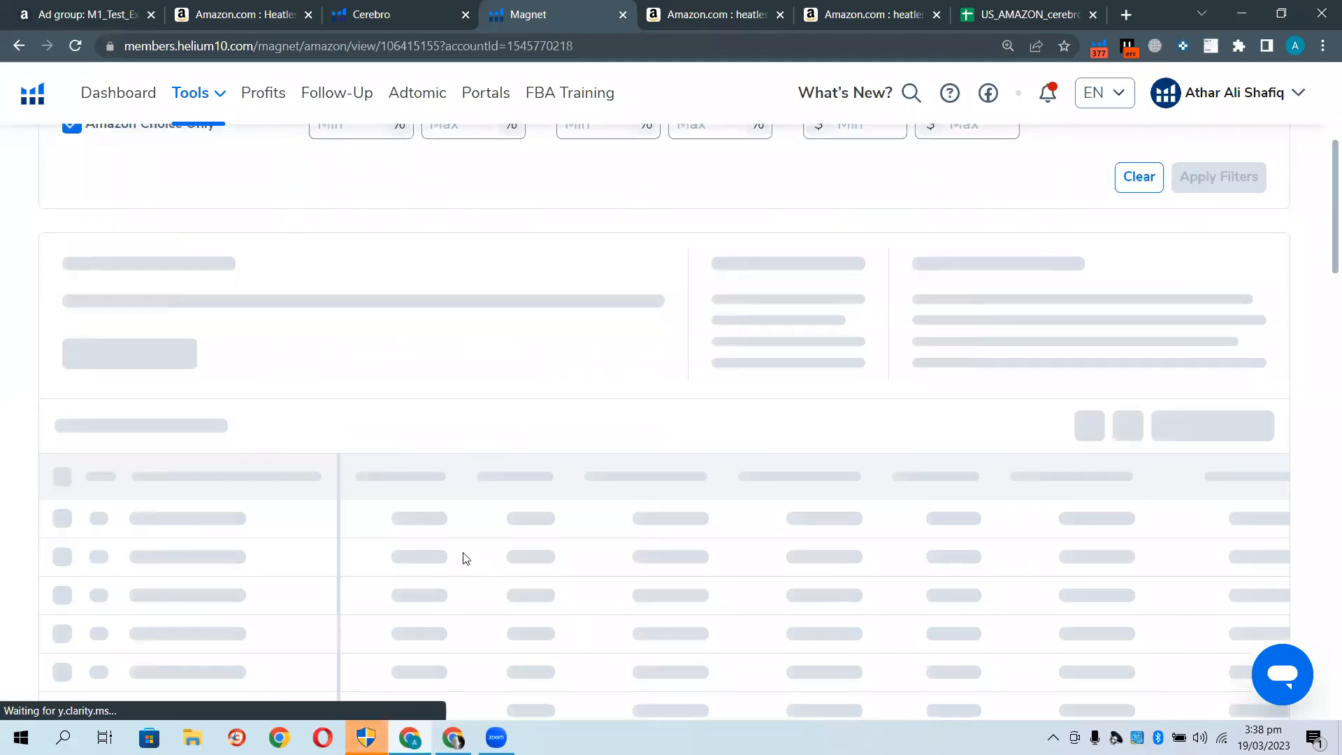
scroll(318, 434, up, 5)
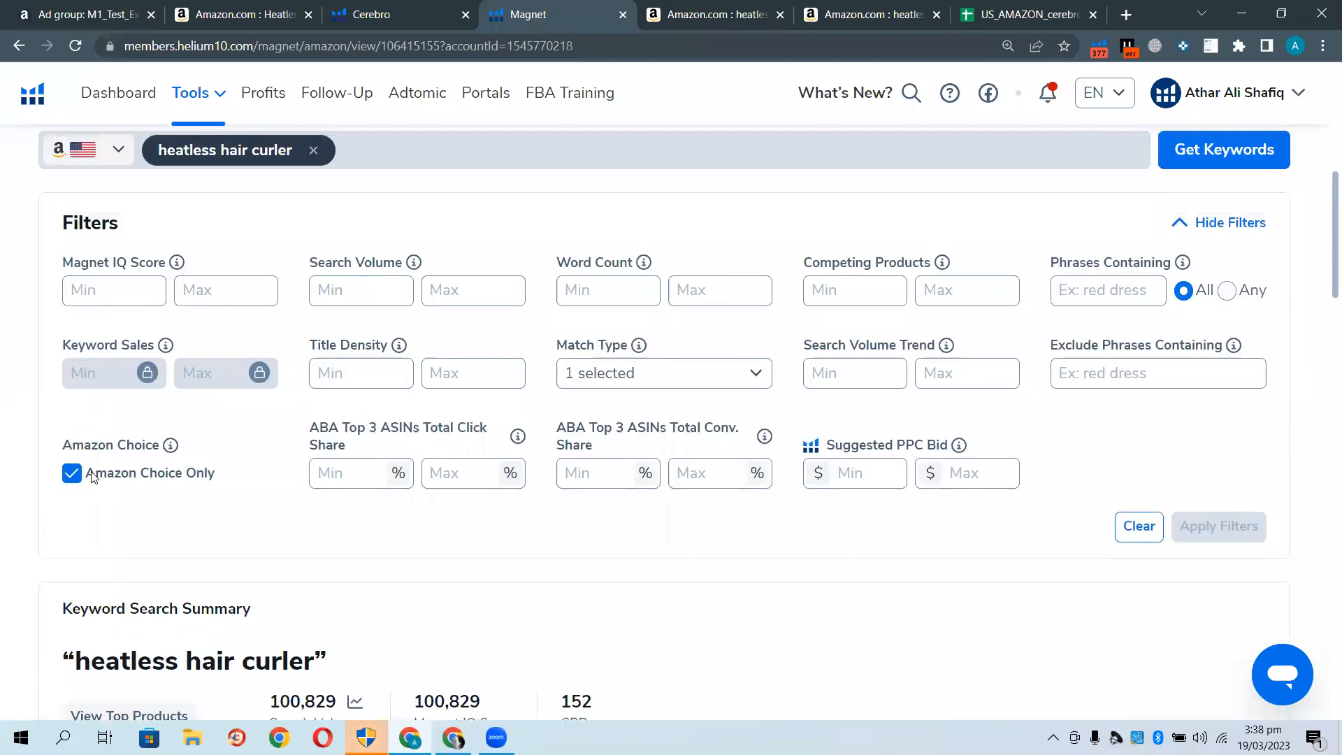
scroll(91, 461, down, 8)
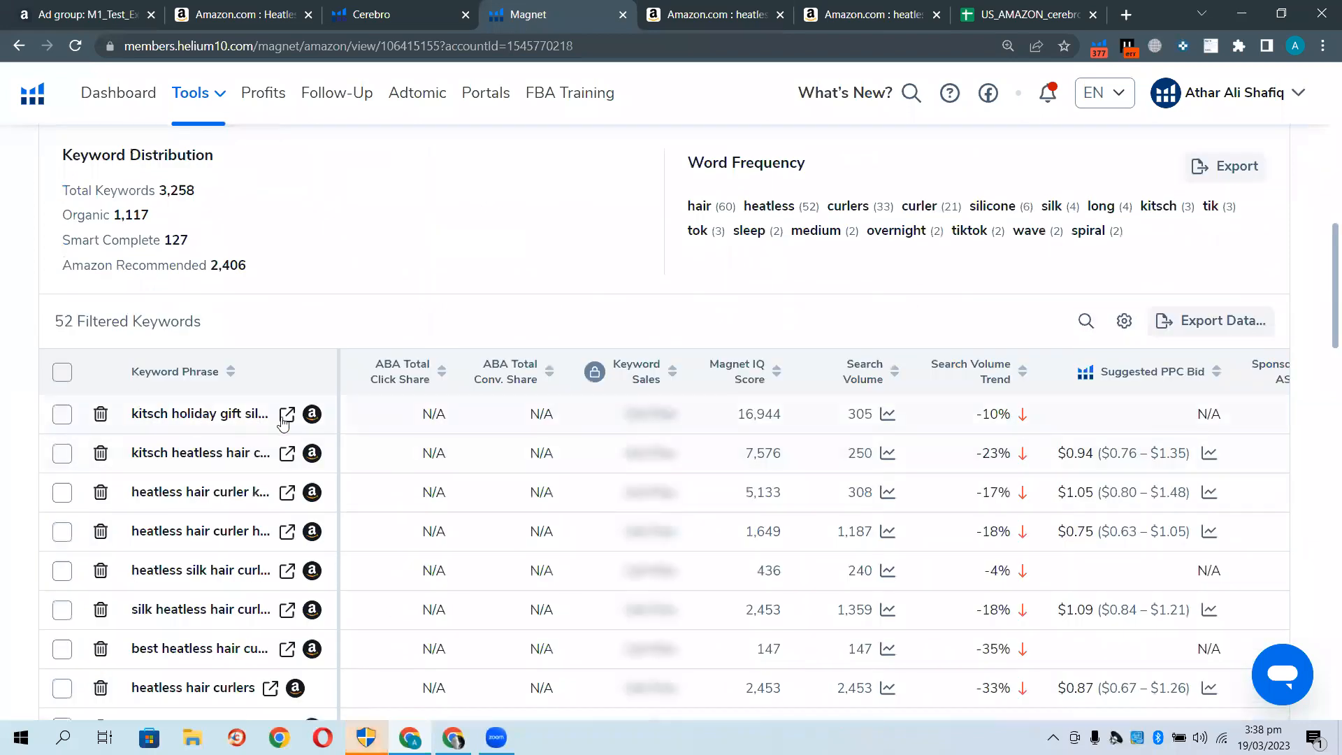
Sort the filtered Magnet keywords by search volume in descending order and look through the phrases
click(890, 371)
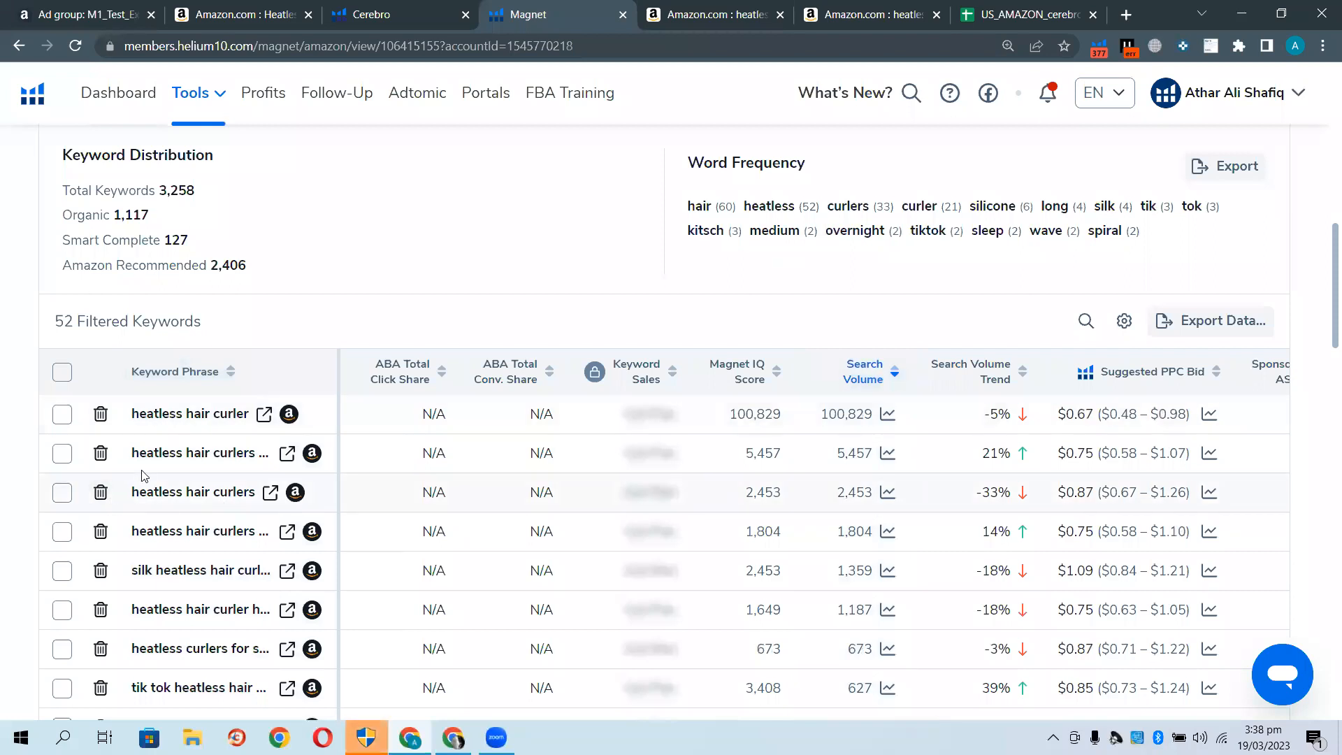
scroll(167, 566, down, 1)
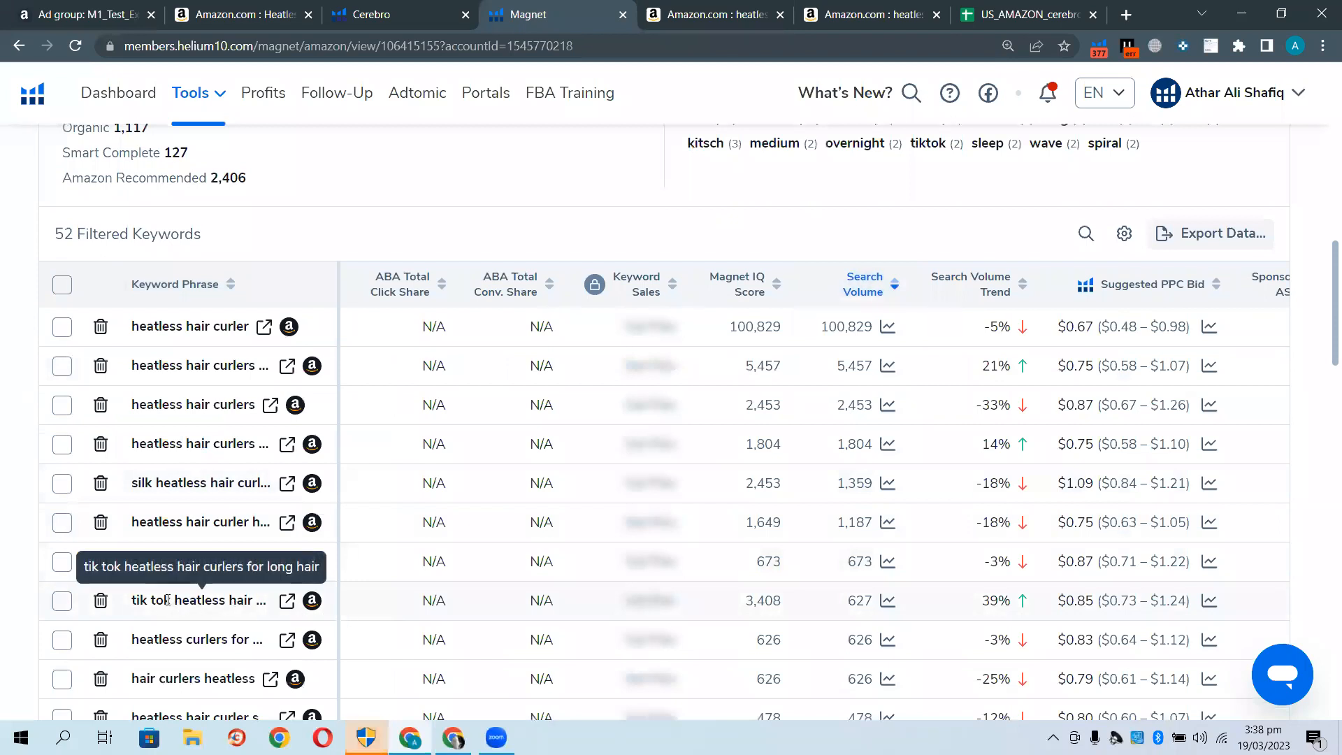
scroll(167, 599, down, 2)
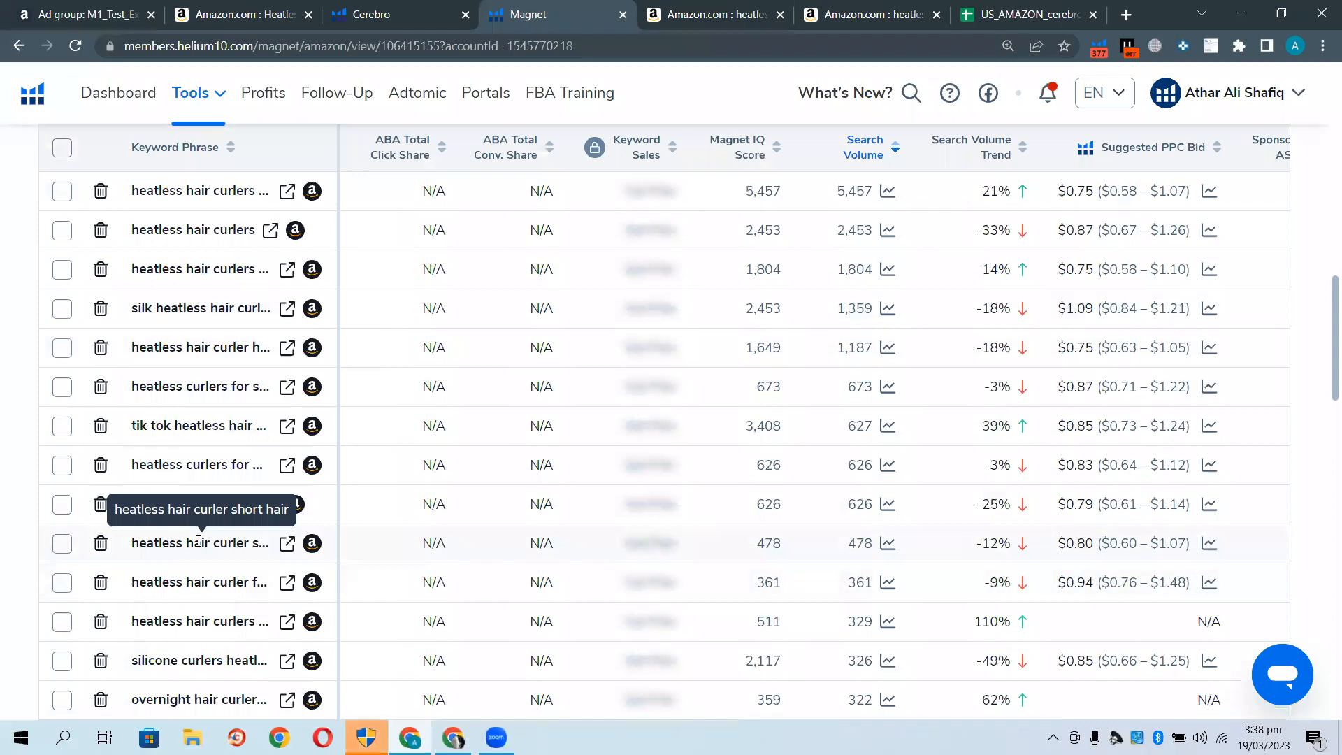
Check the locked Keyword Sales feature, and examine the other metric columns, including search volume, of the Magnet keywords
click(593, 543)
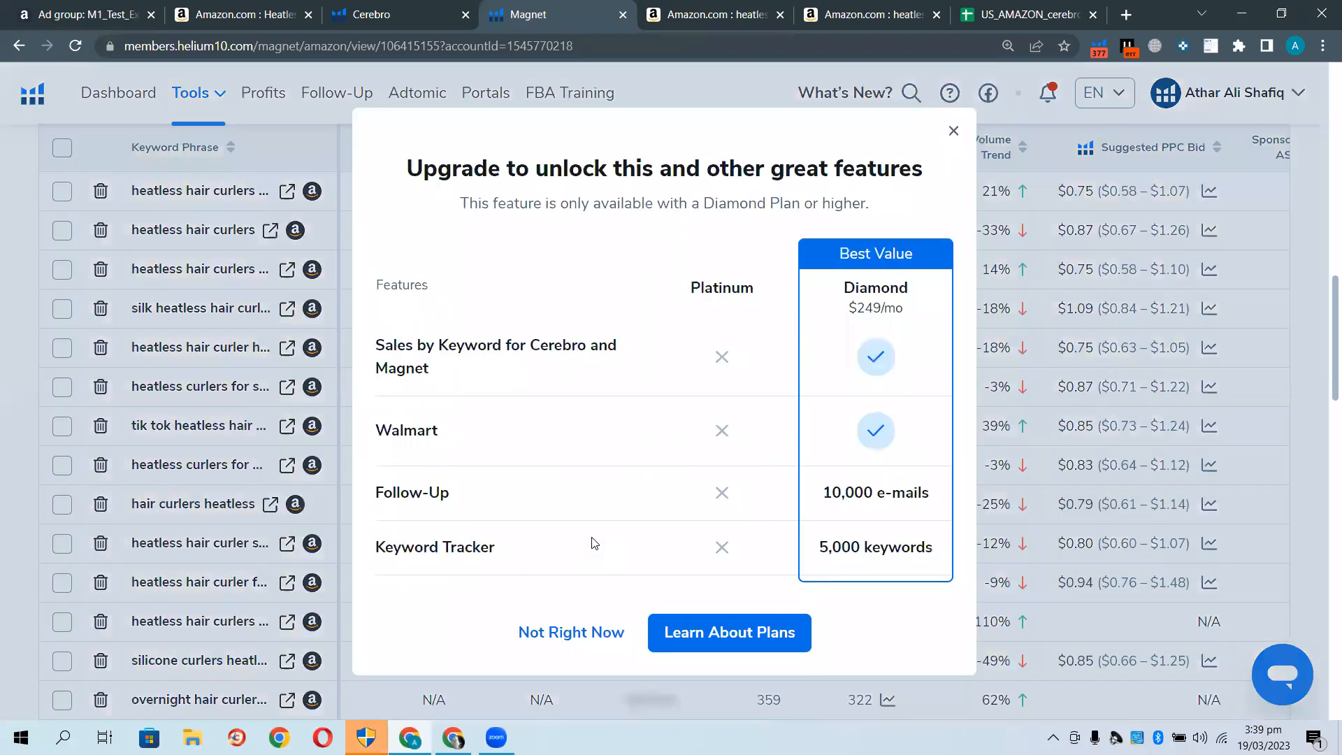
click(953, 131)
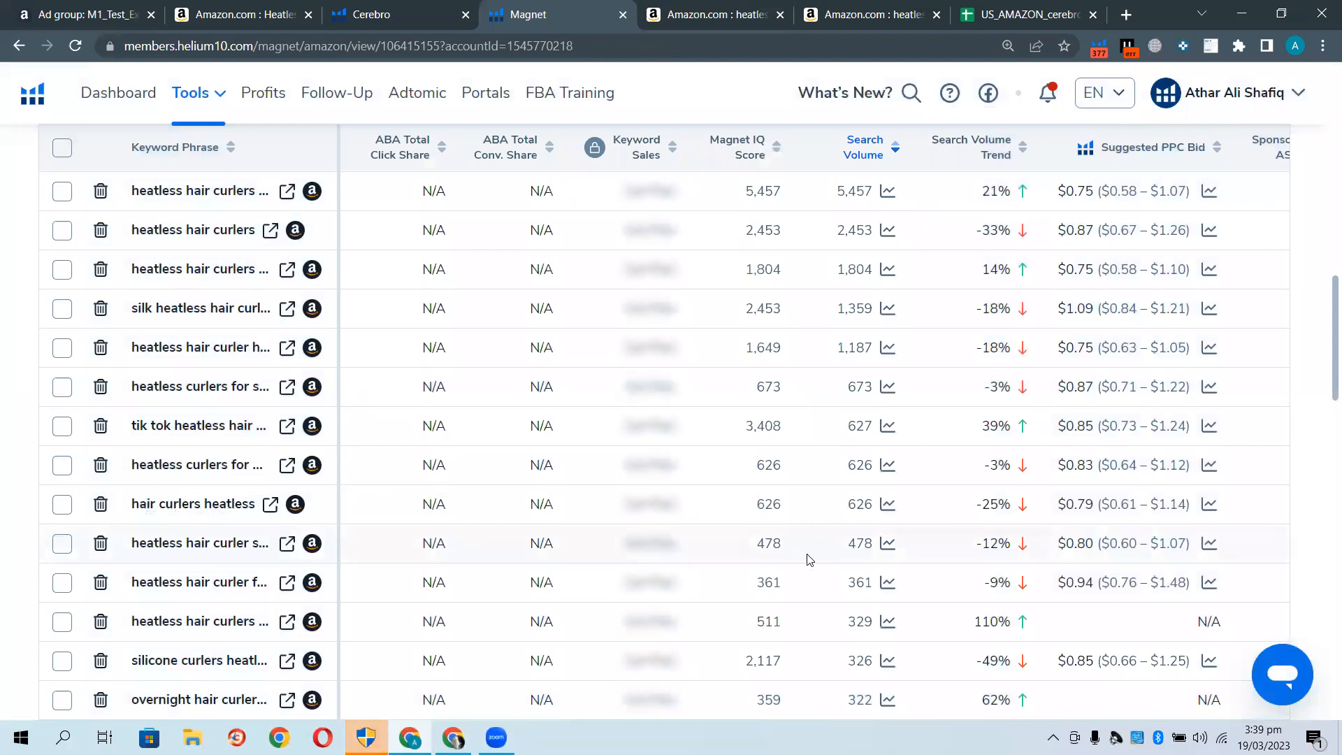
scroll(807, 559, right, 5)
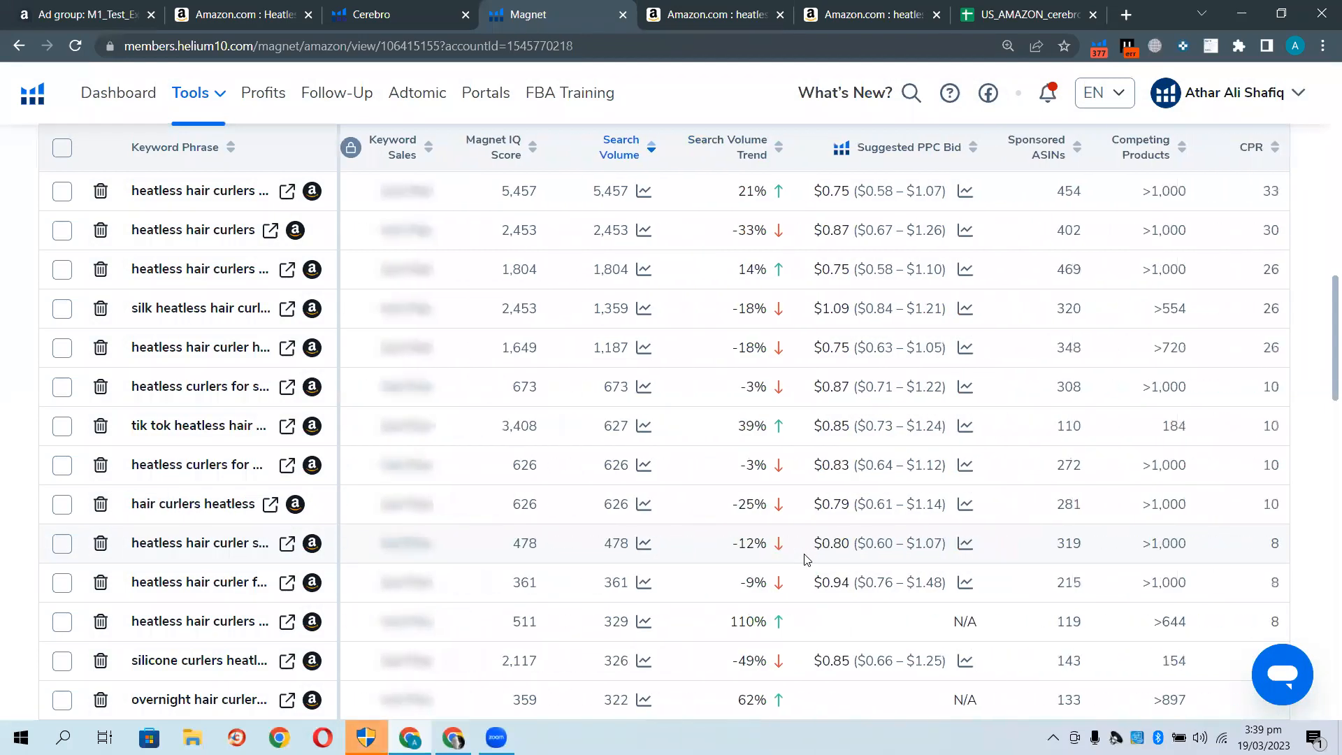
scroll(808, 559, left, 4)
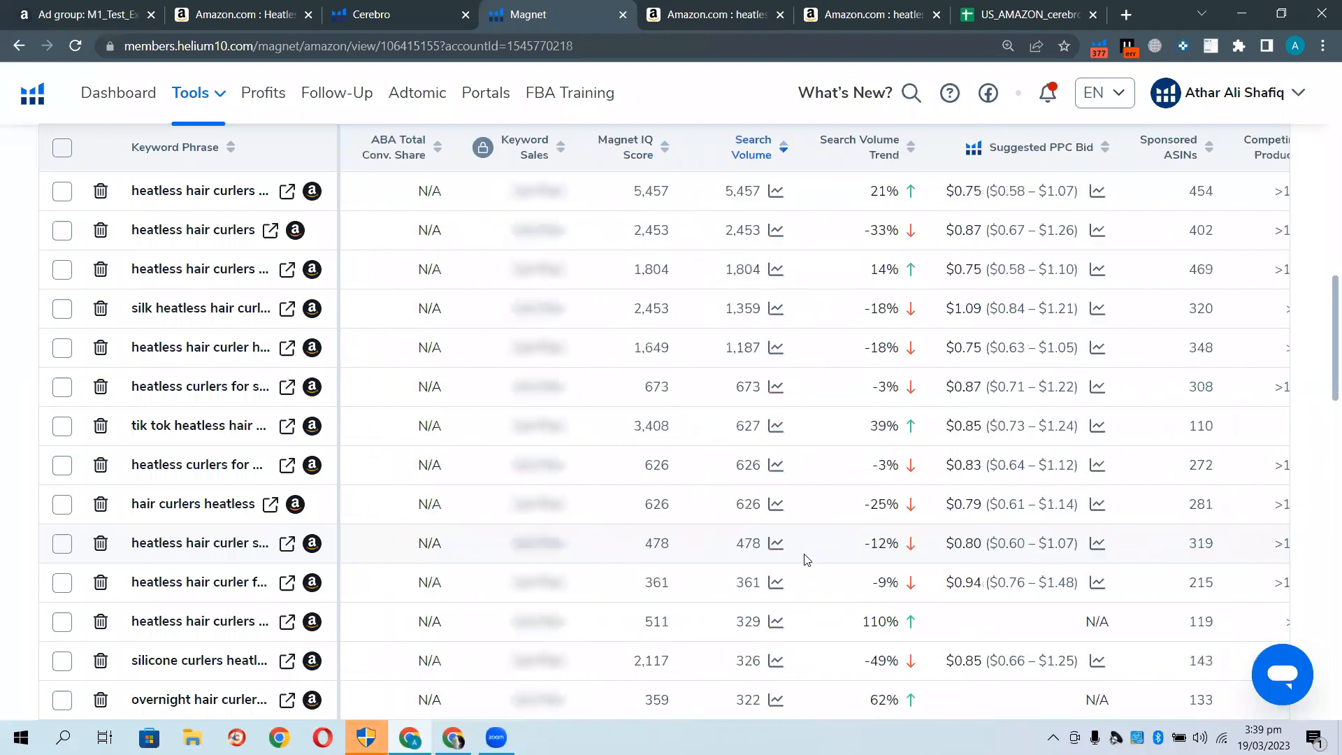
scroll(807, 559, left, 1)
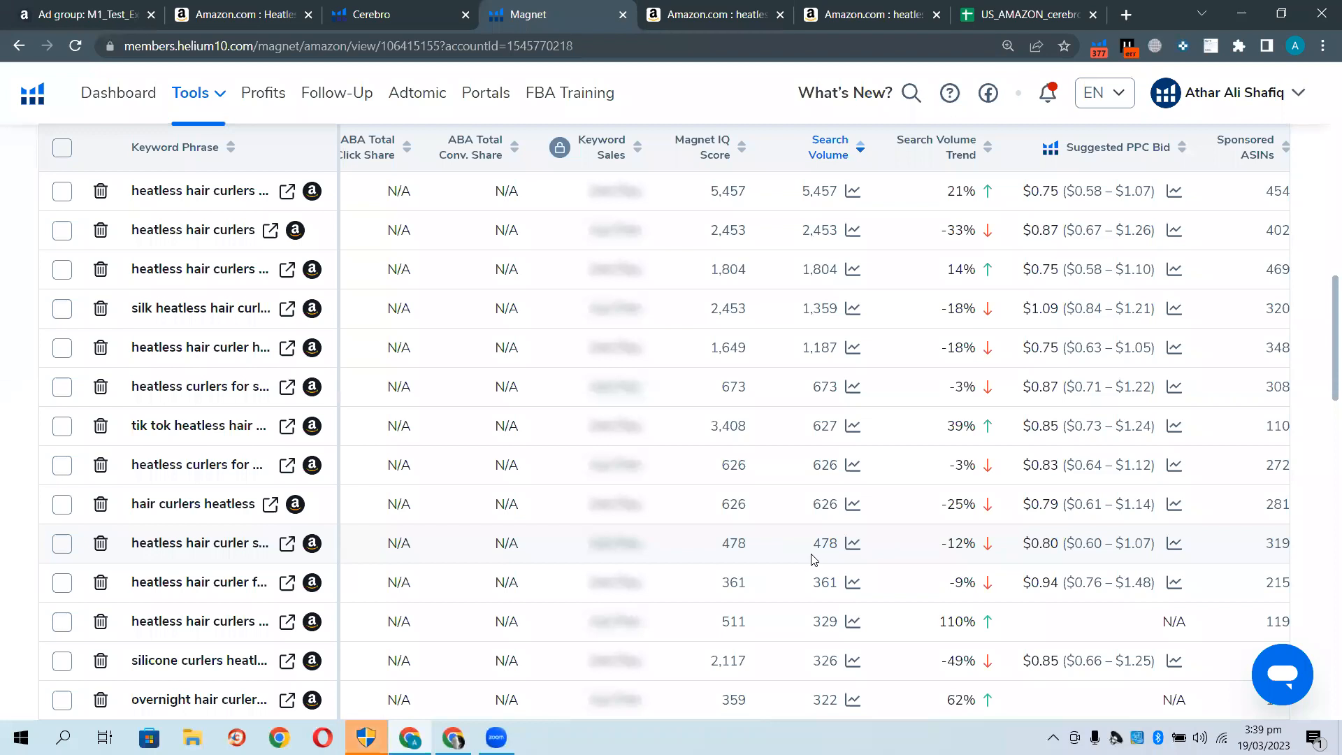
drag(808, 552, 840, 551)
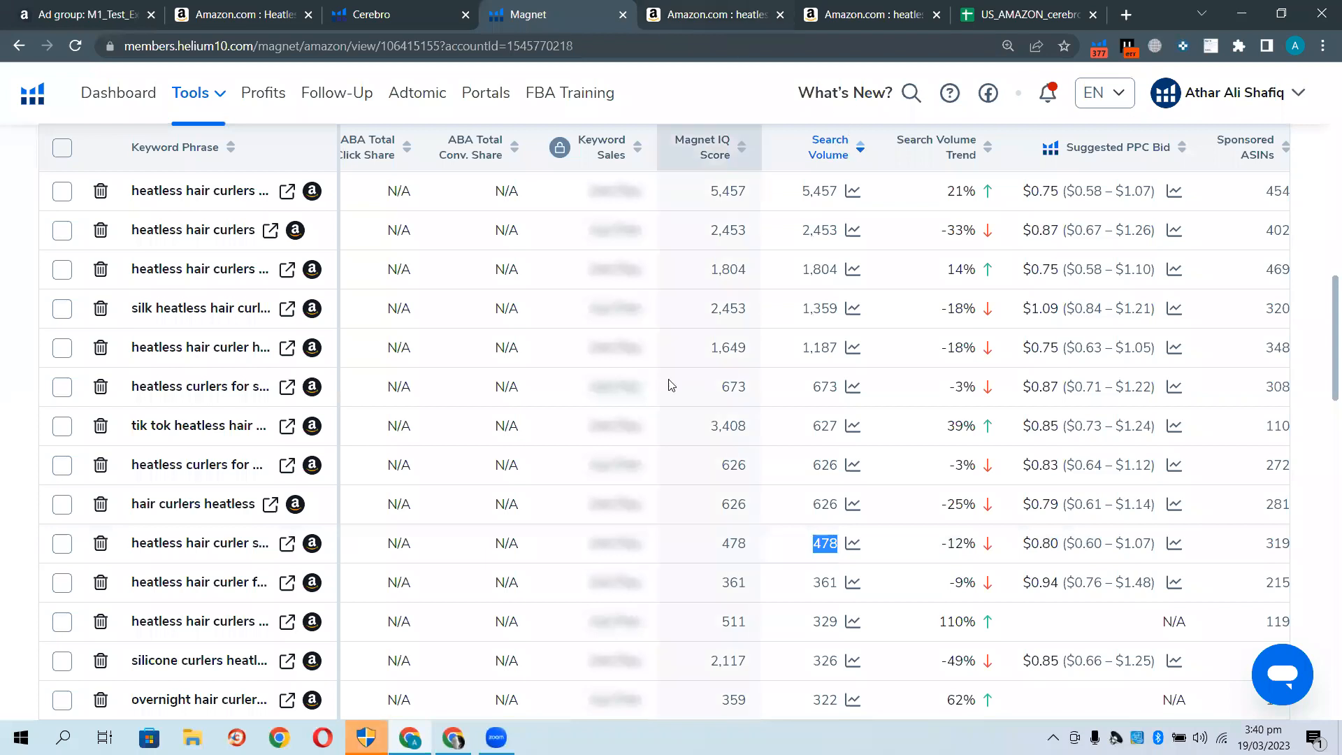
Switch to the Amazon Ads Campaigns page in the other browser window and look over the campaign list
click(455, 738)
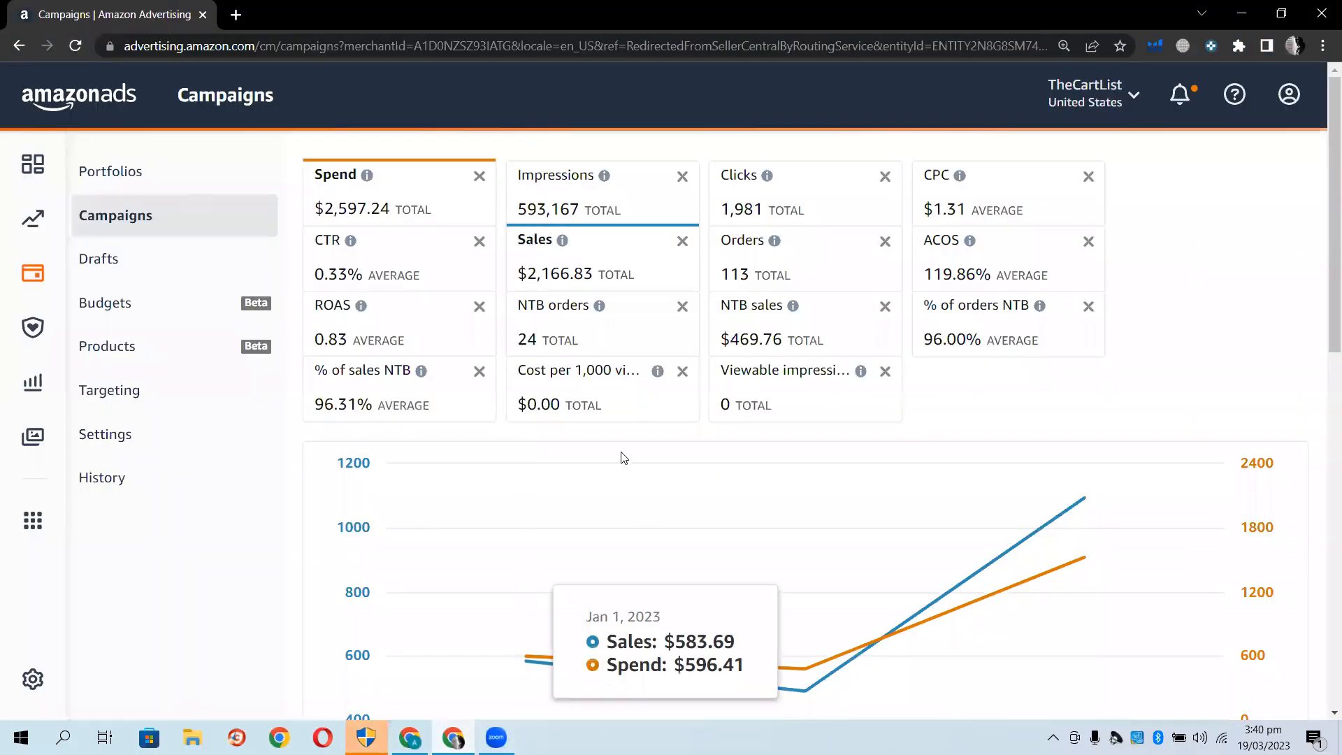
scroll(479, 419, down, 3)
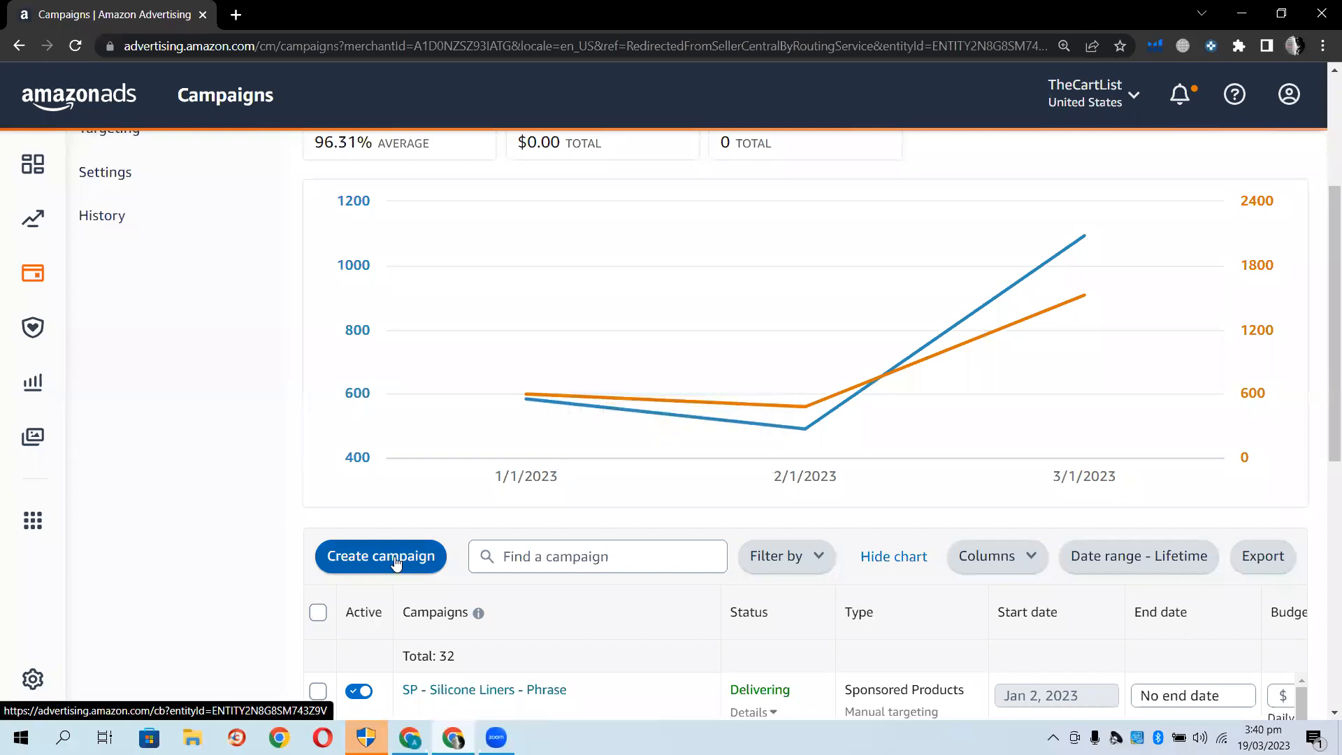
scroll(395, 563, down, 1)
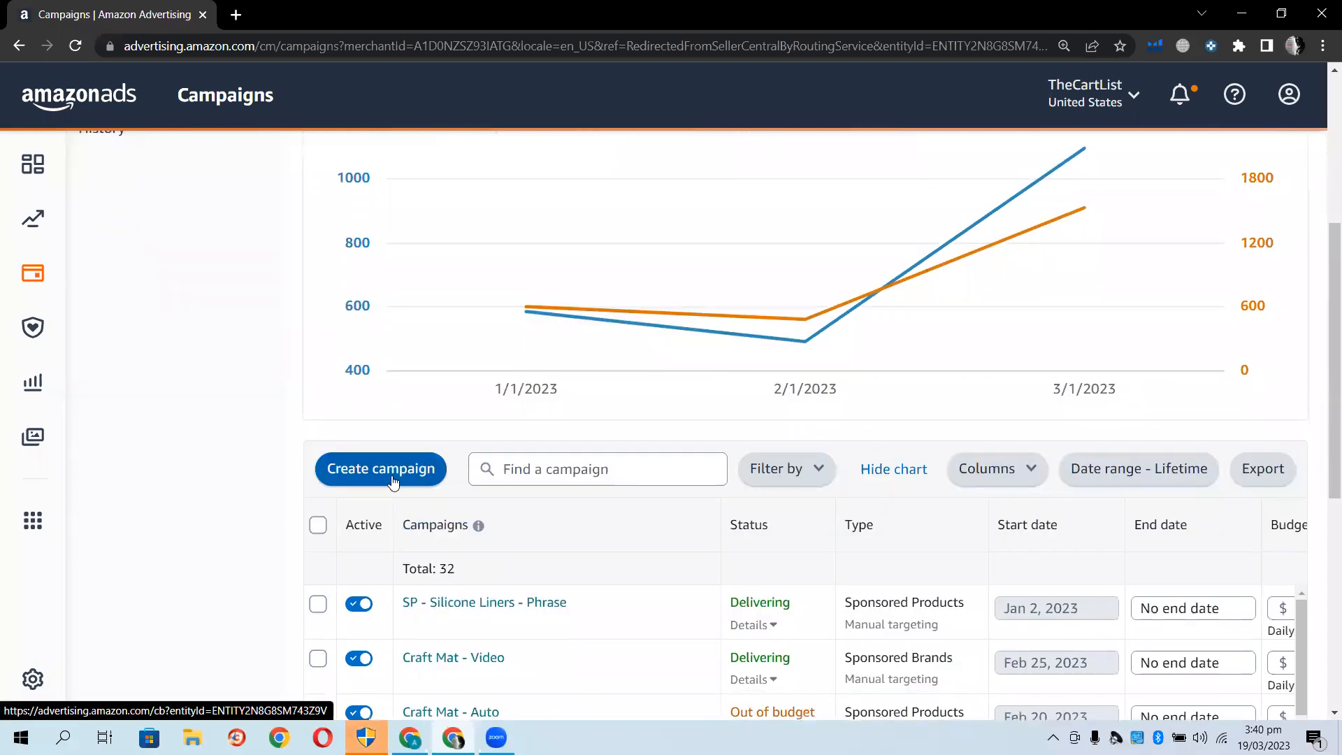
scroll(657, 580, down, 1)
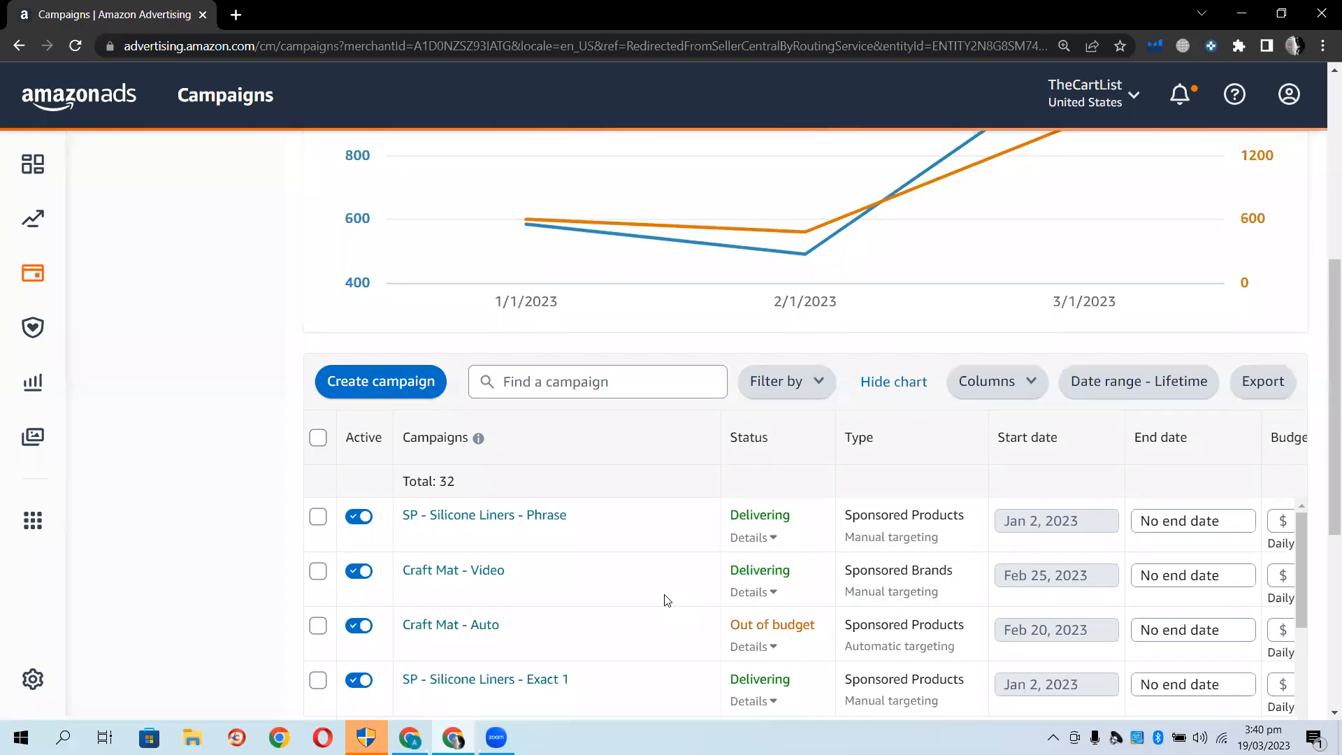
scroll(548, 420, up, 1)
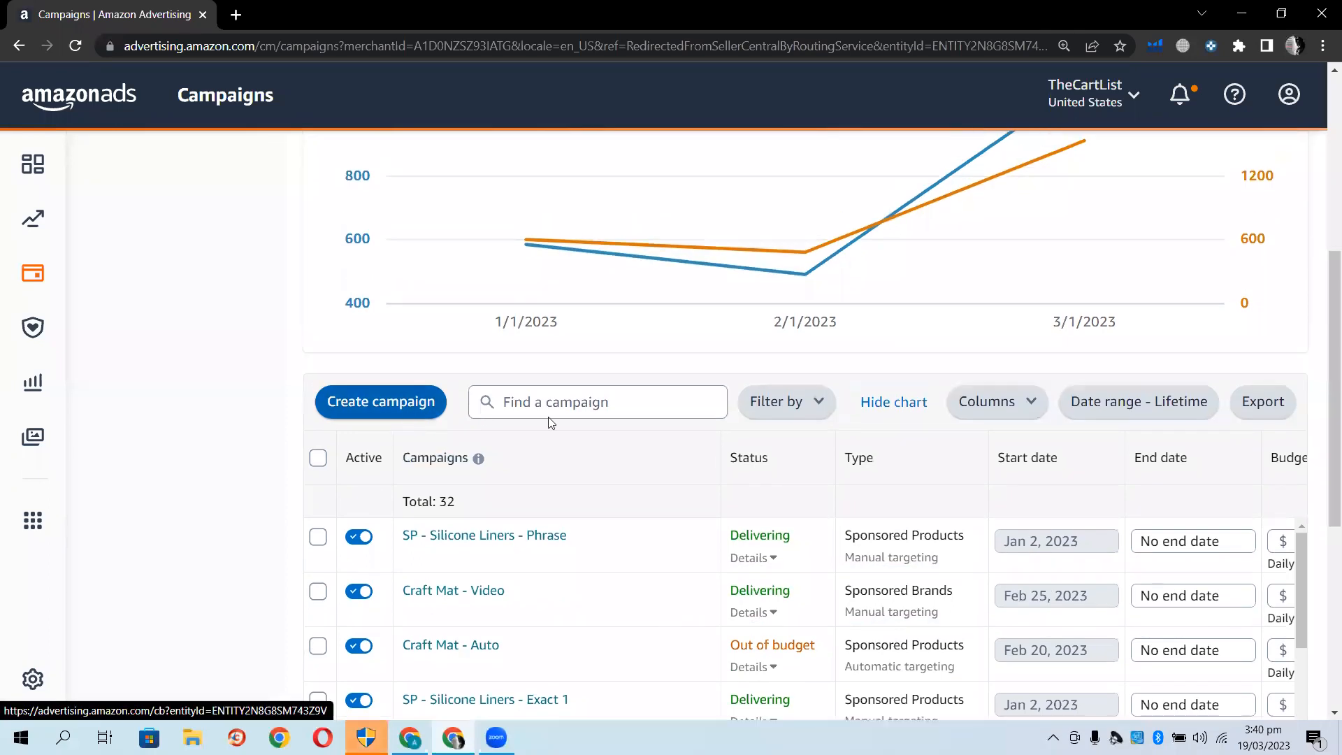
Read the definitions of the CPC and click-through rate metrics and review the other metric tiles above the campaign chart
scroll(548, 417, up, 5)
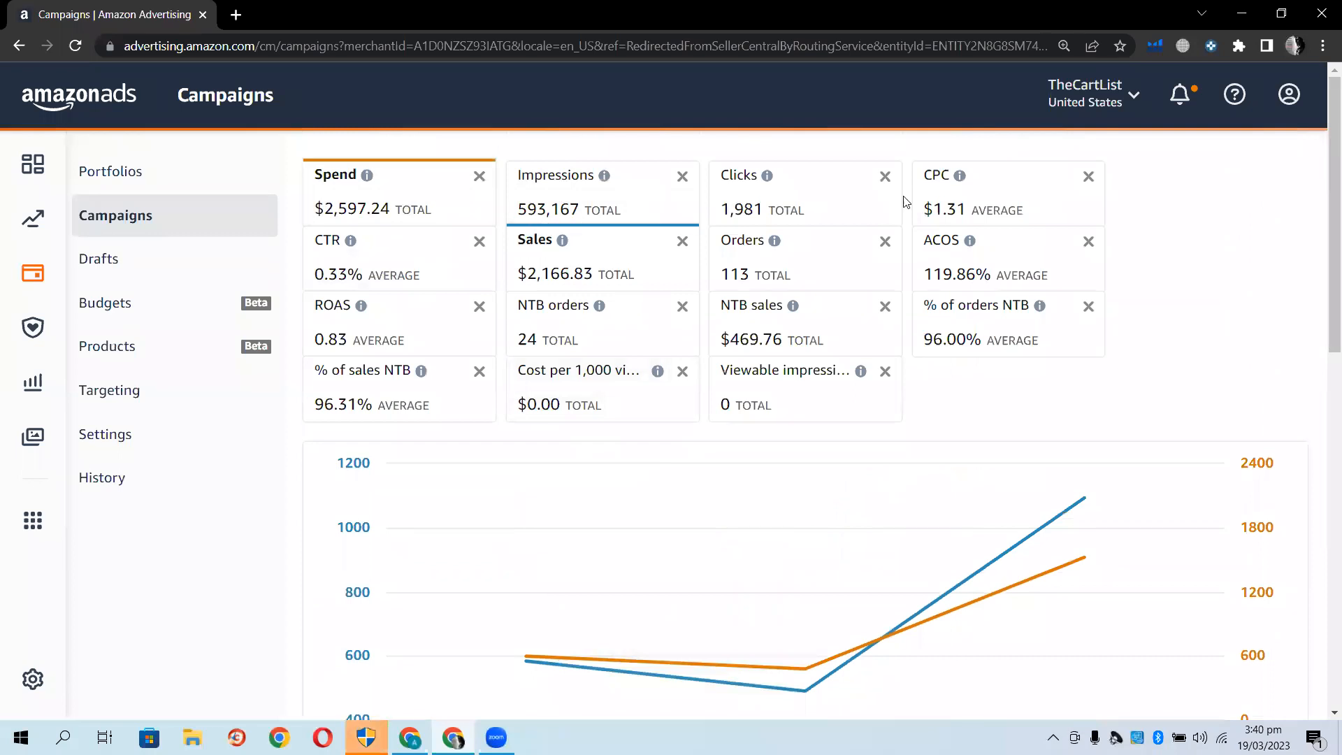
click(960, 176)
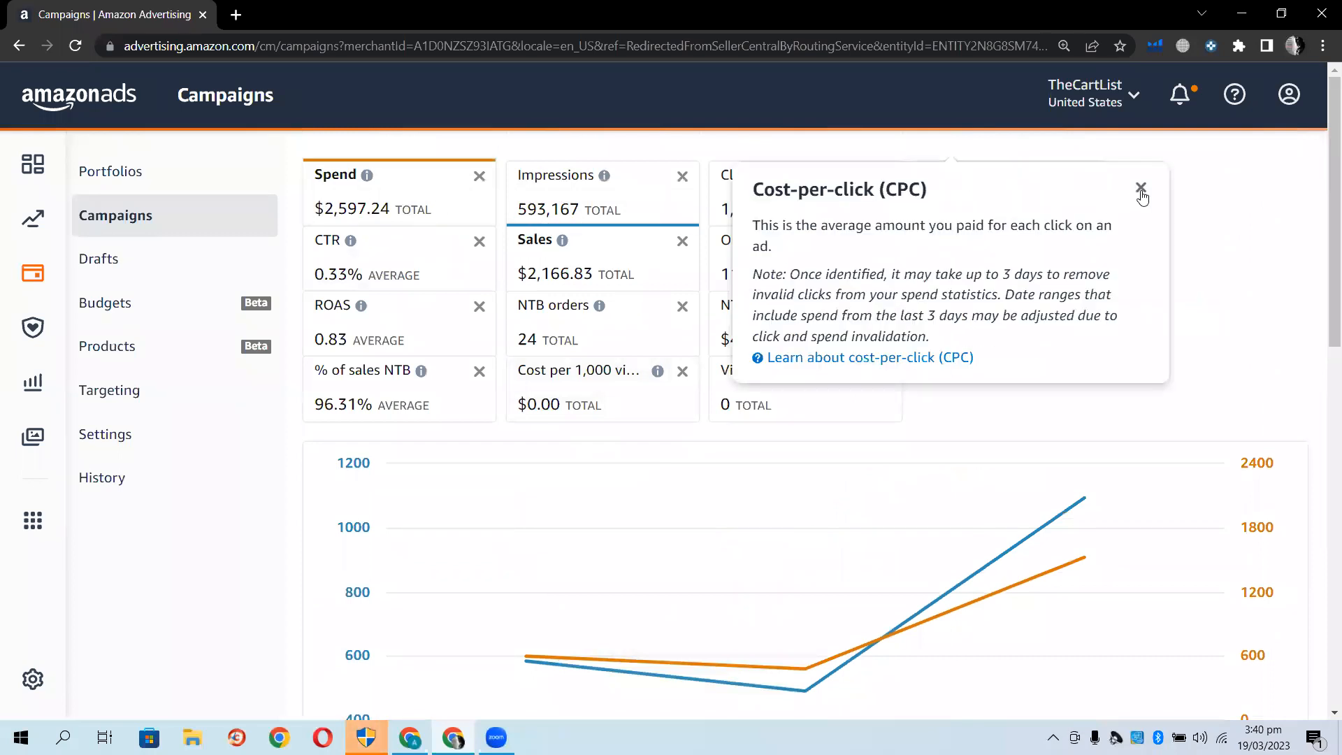
click(1140, 190)
click(958, 175)
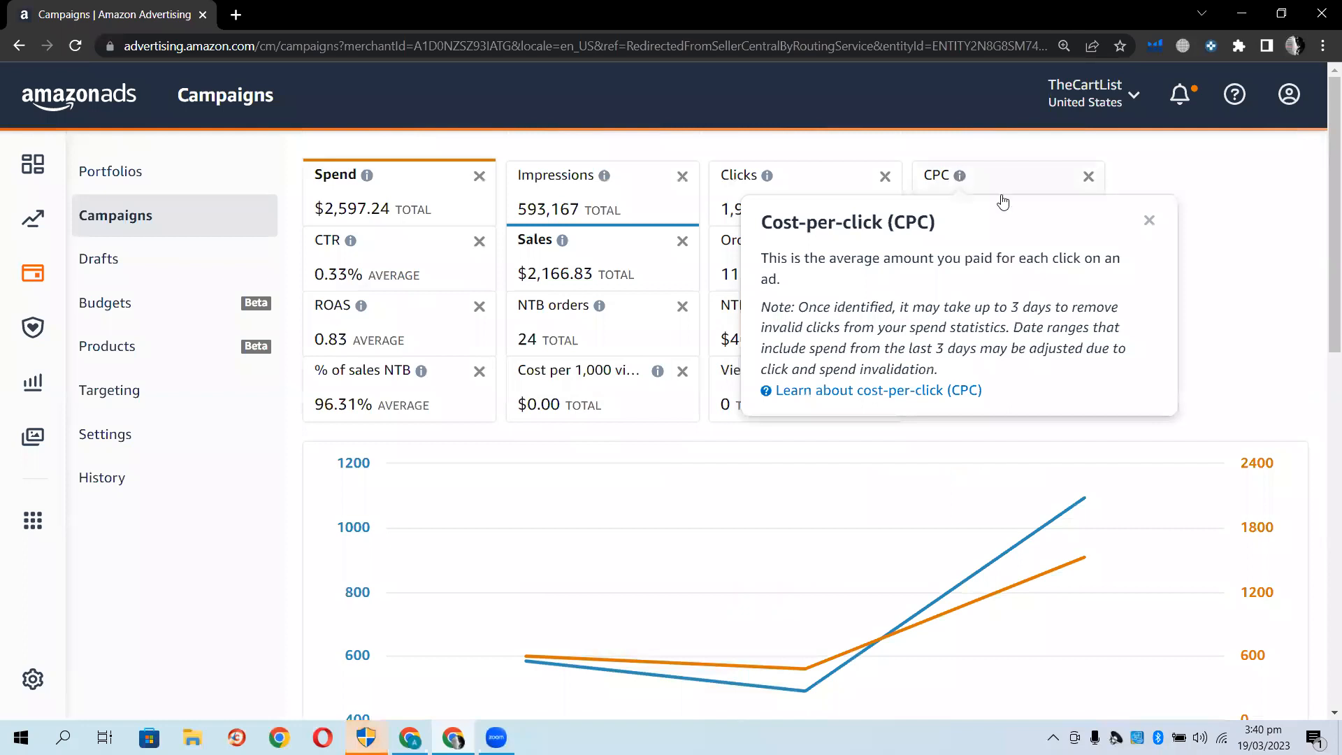
click(1148, 221)
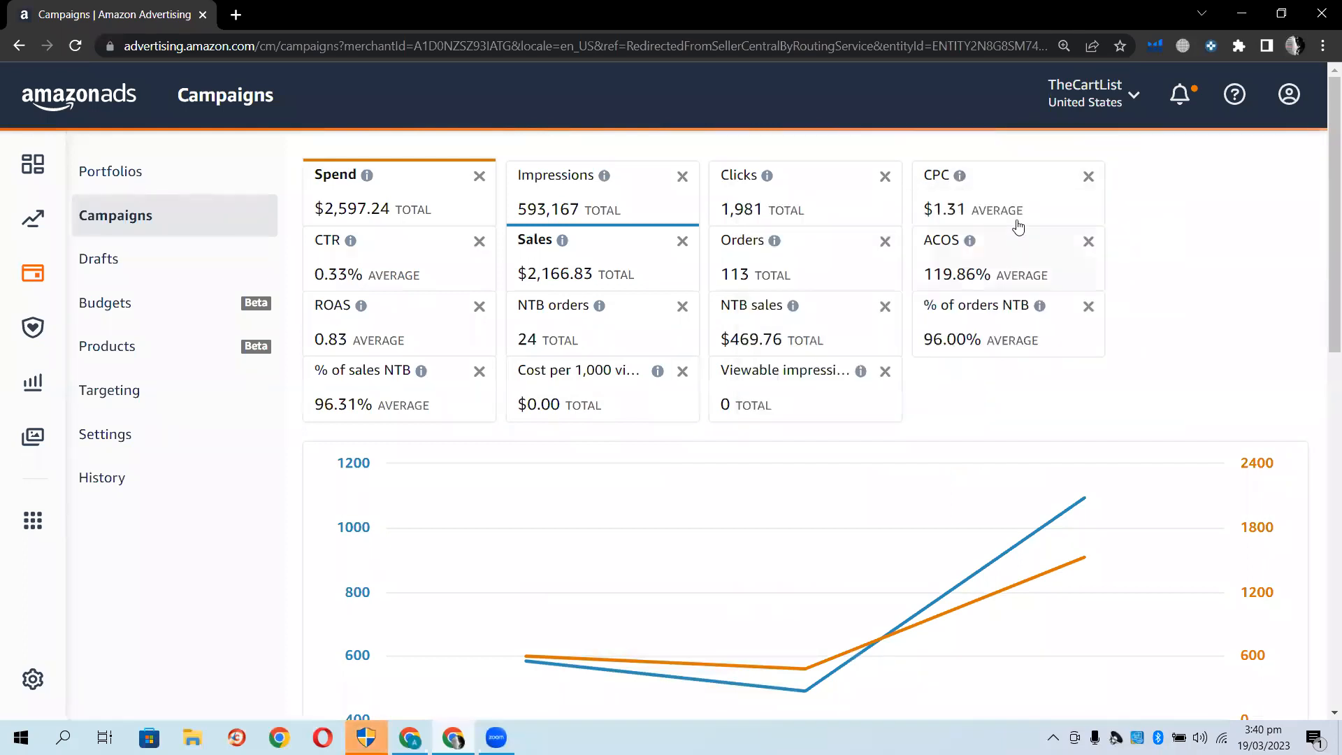
click(960, 178)
mouse_move(348, 243)
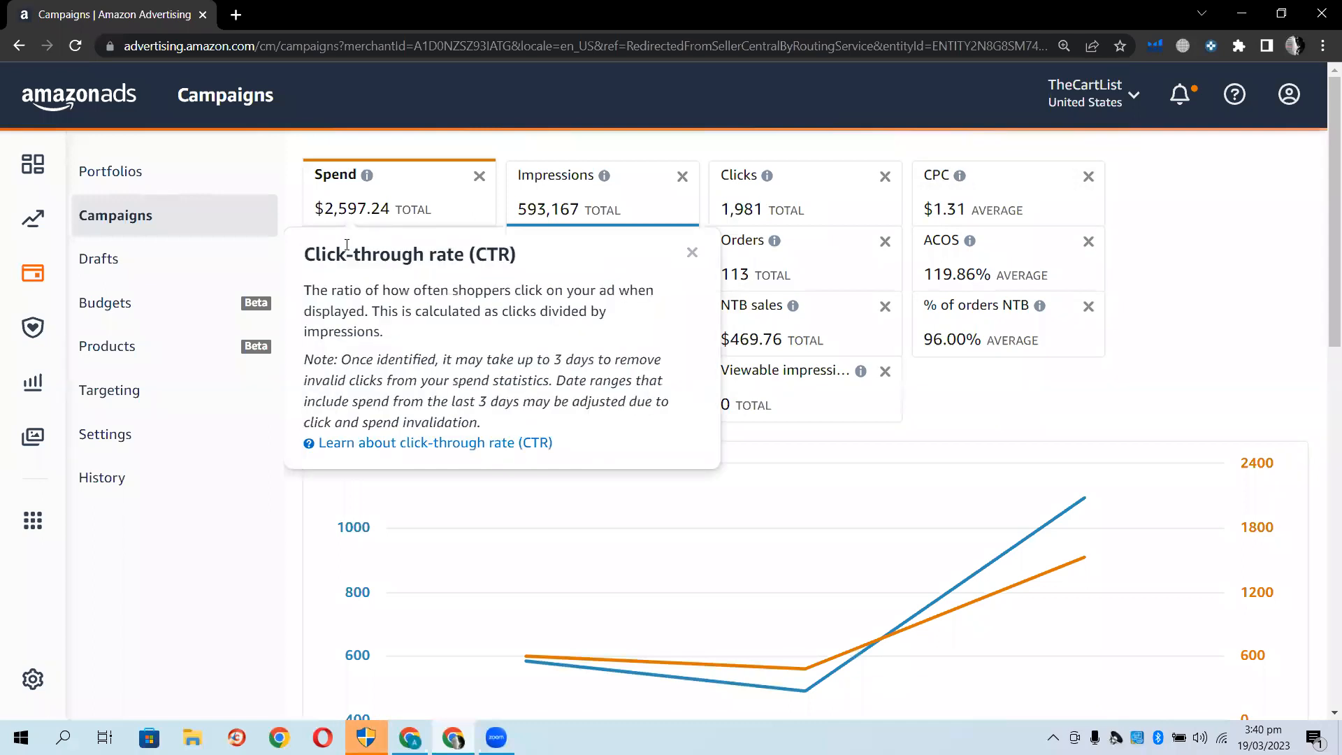
click(691, 253)
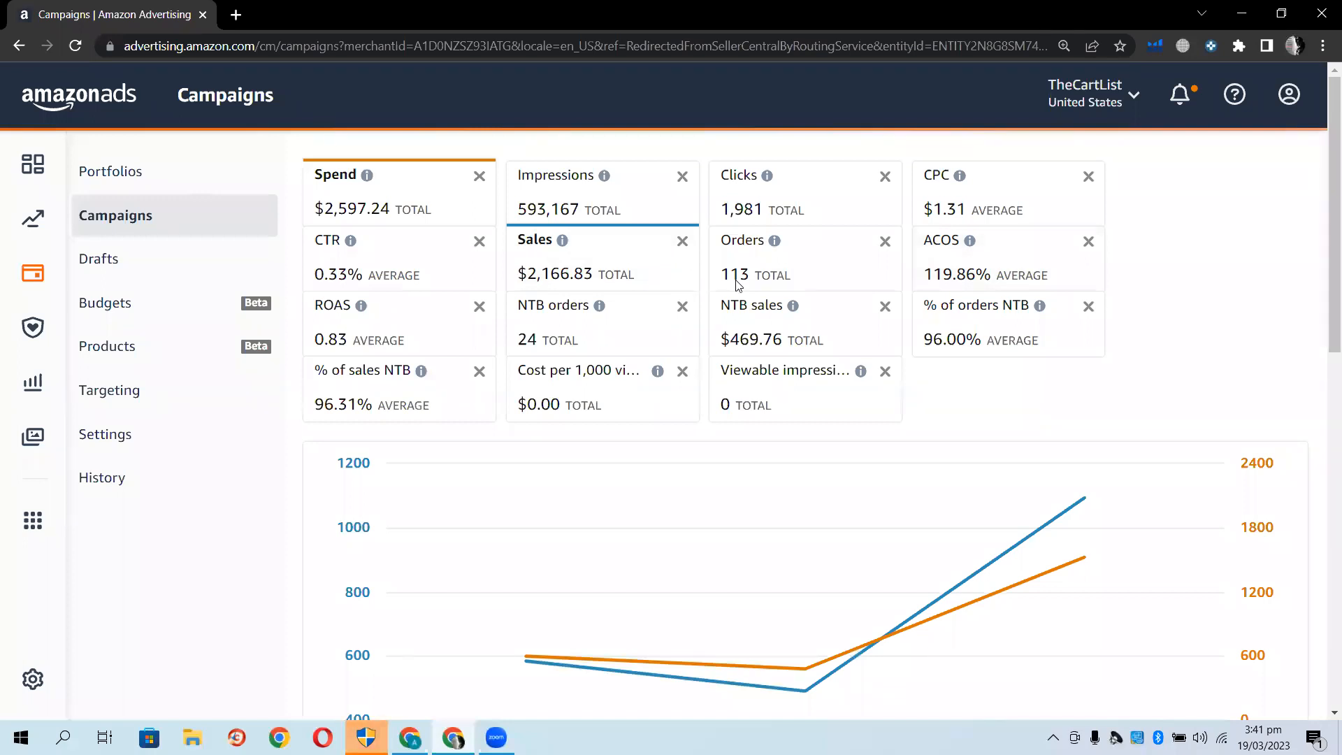
mouse_move(1039, 305)
mouse_move(967, 246)
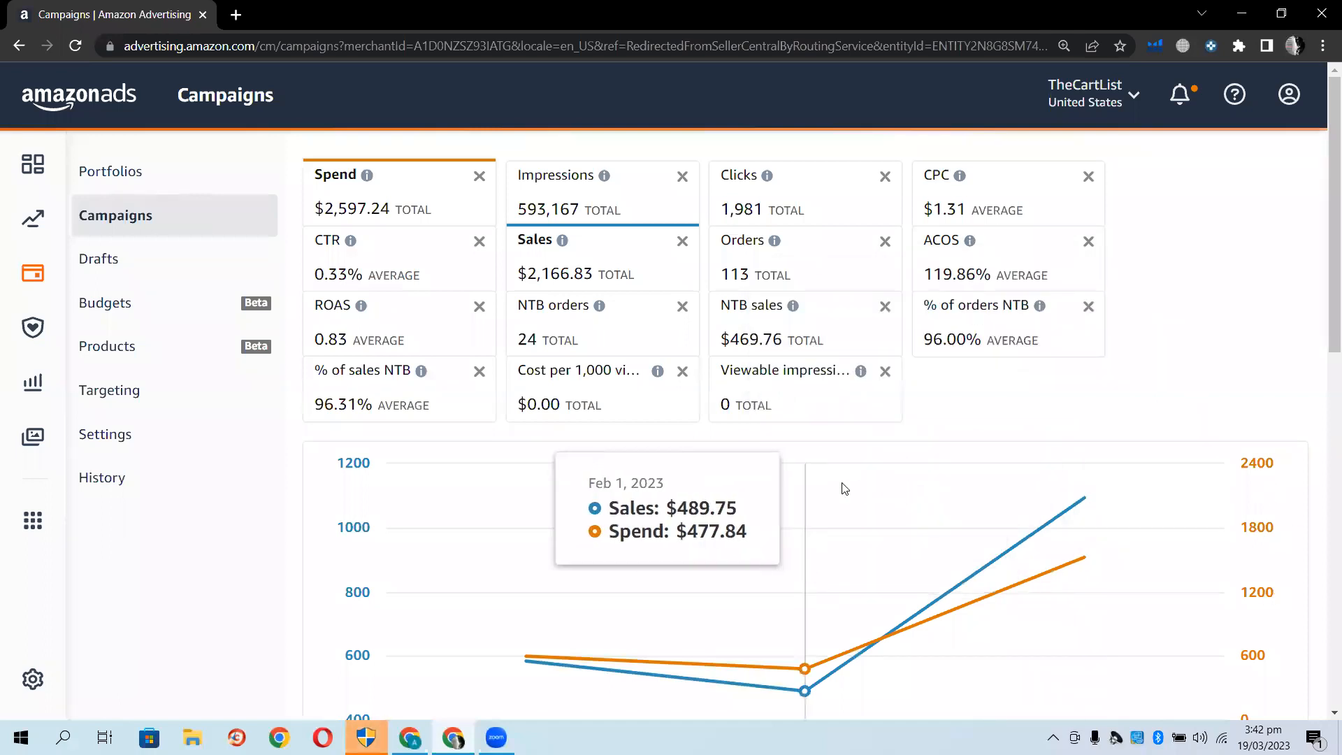
Start creating a new campaign and compare the Sponsored Products, Sponsored Brands and Sponsored Display types, with the page zoomed out to 100%
scroll(845, 488, down, 4)
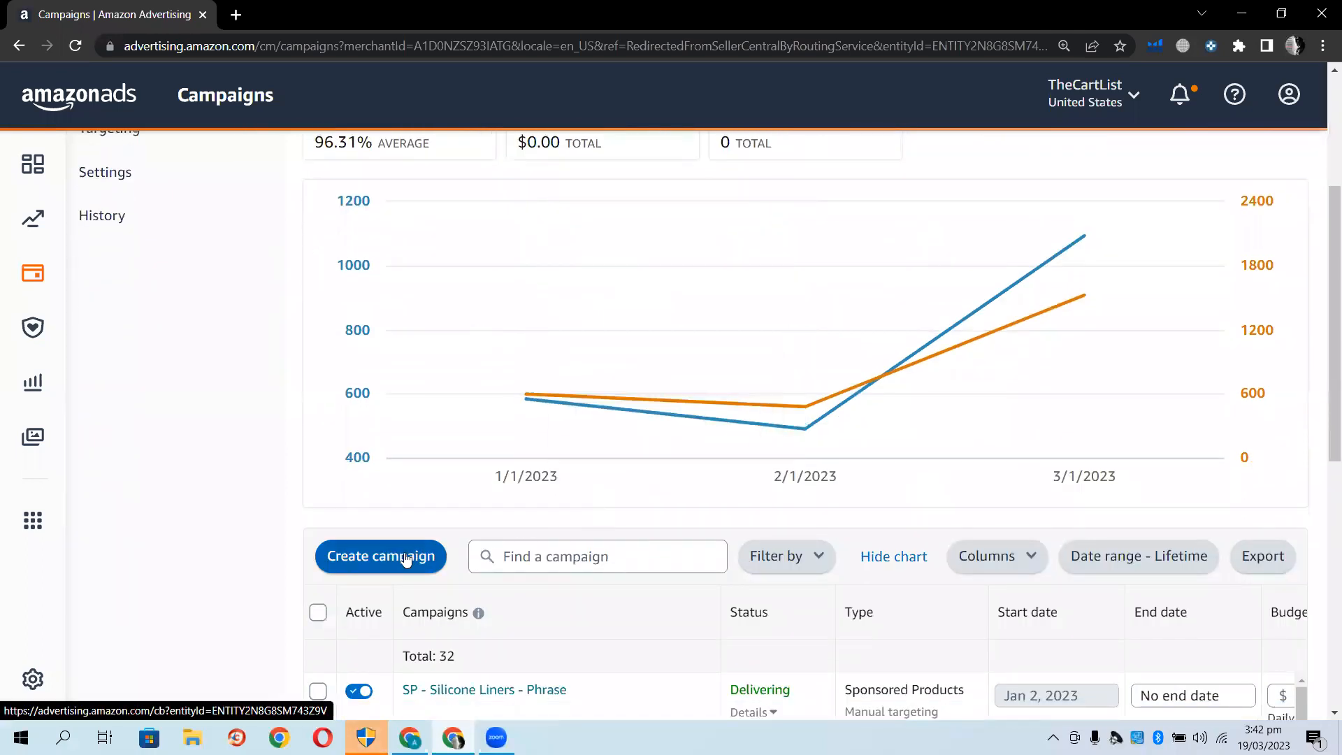
click(405, 559)
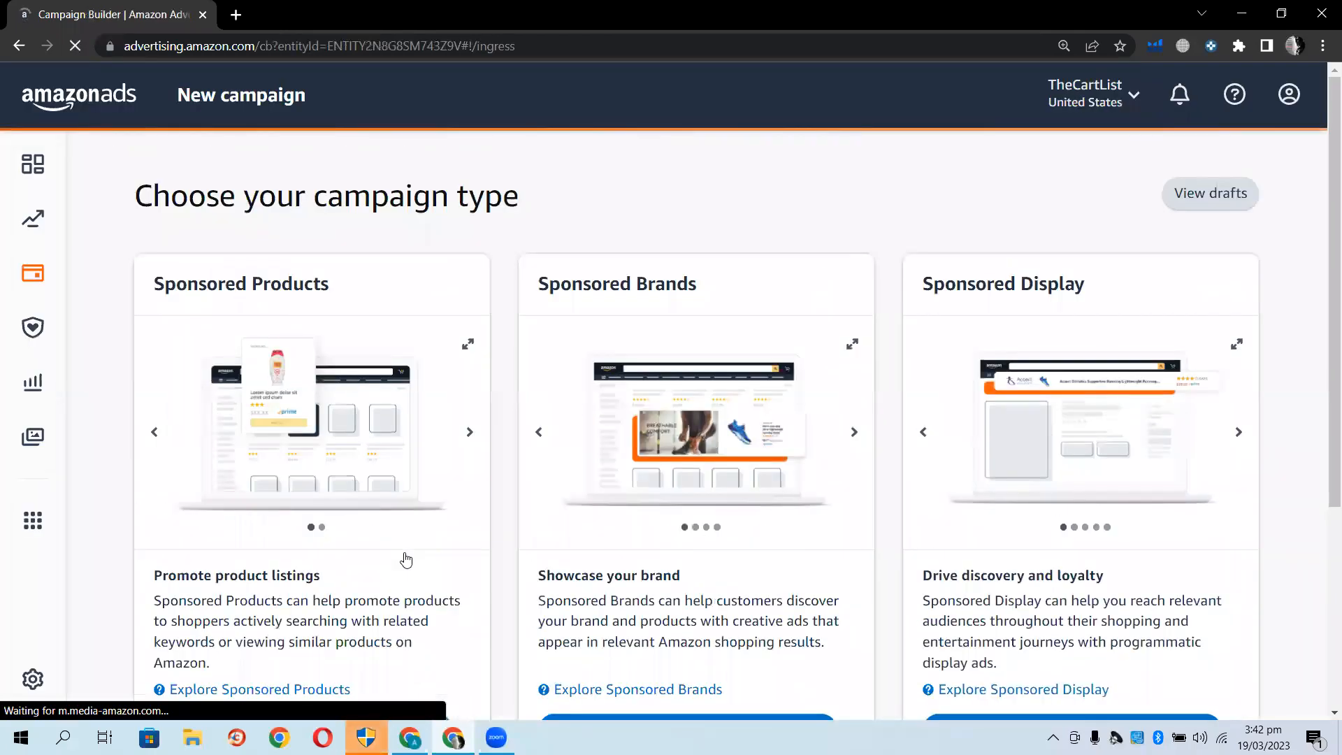
scroll(405, 559, down, 1)
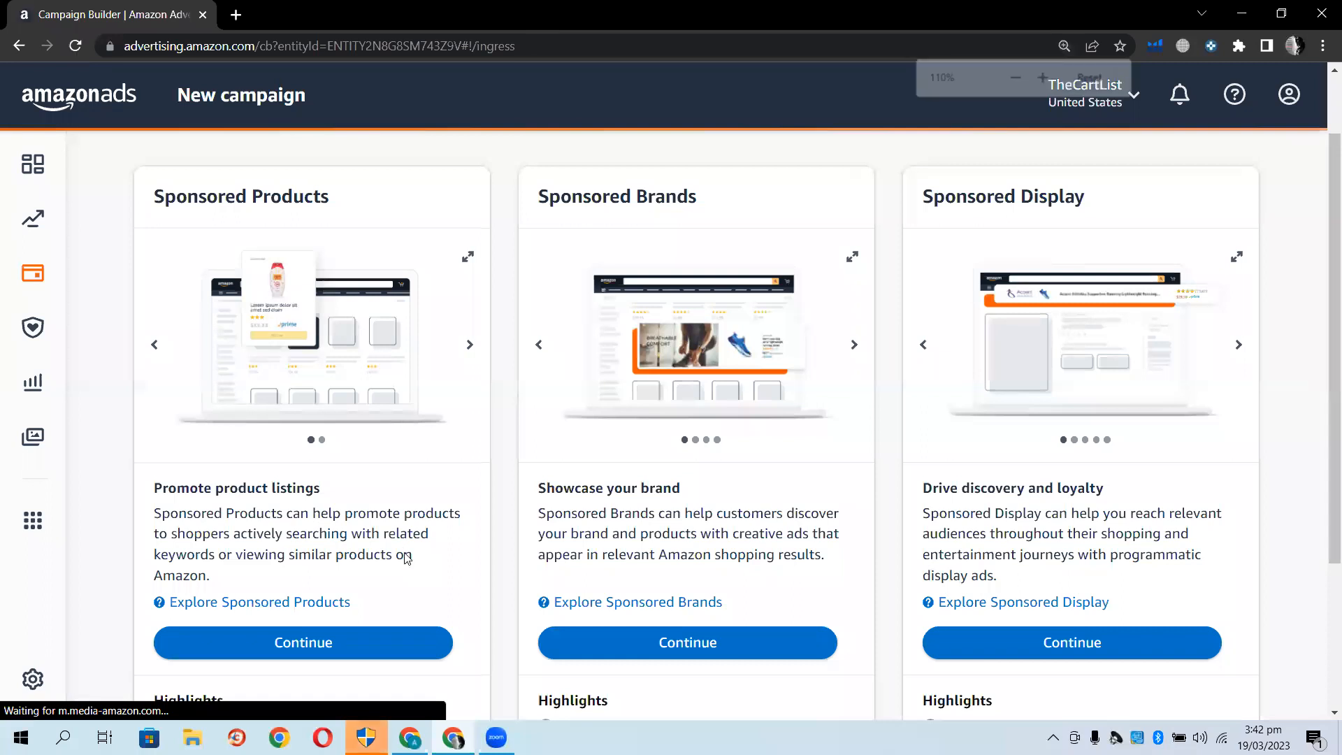
ctrl+scroll(404, 553, down, 1)
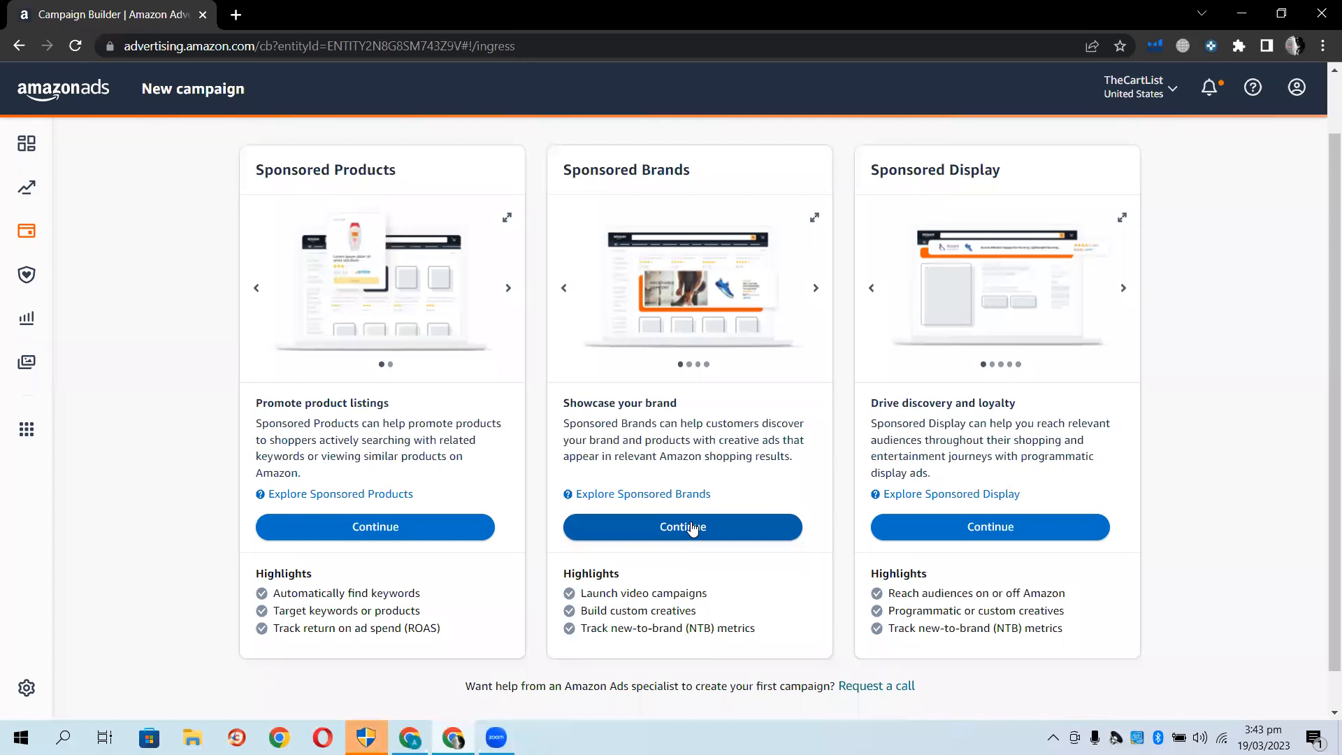
Switch to the research browser window and examine the sponsored brand banner in the "heatless curls headband" Amazon results
click(409, 735)
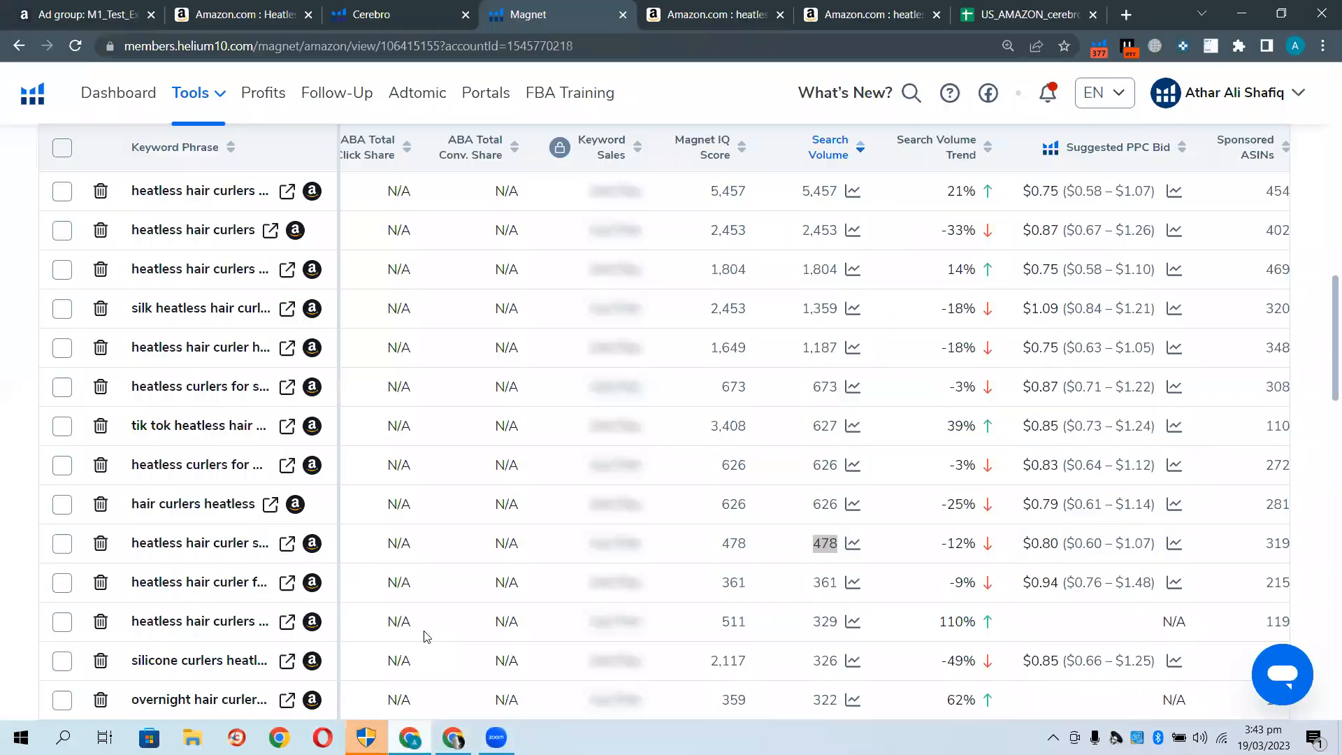
scroll(468, 528, up, 1)
click(264, 15)
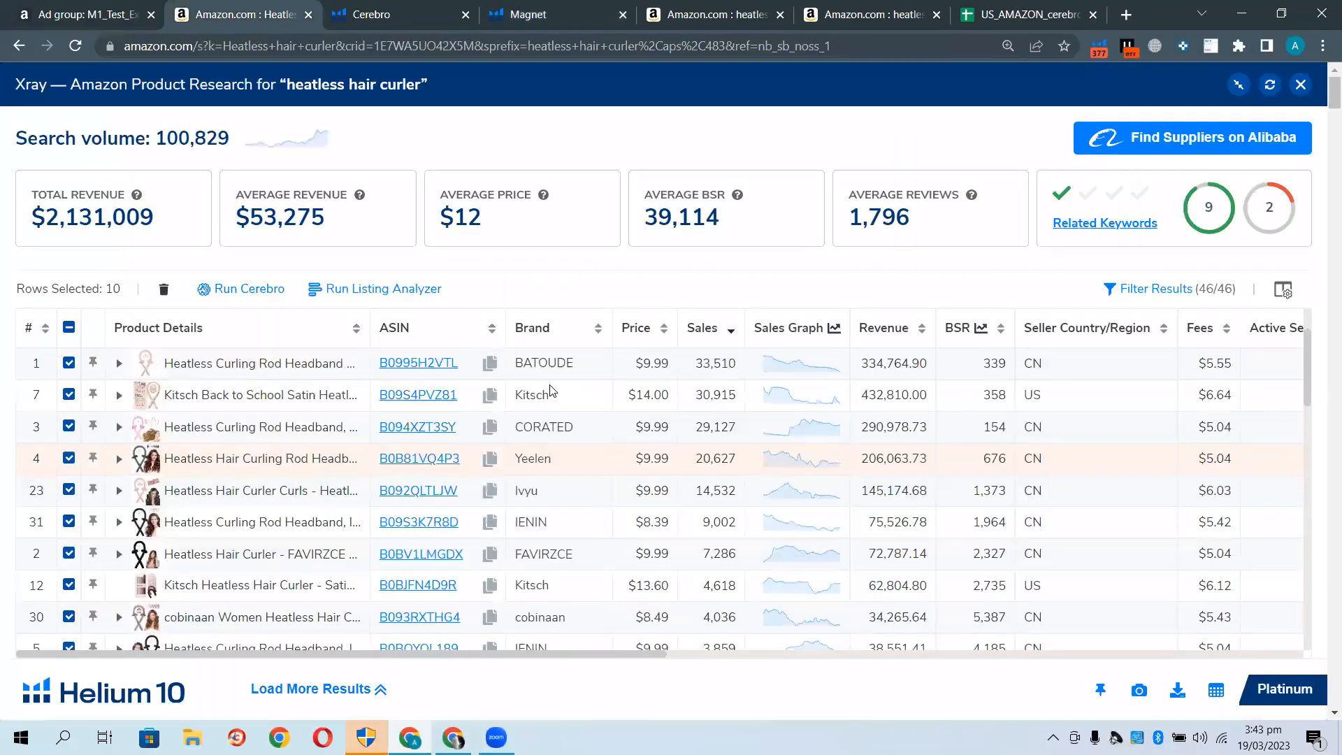
click(870, 14)
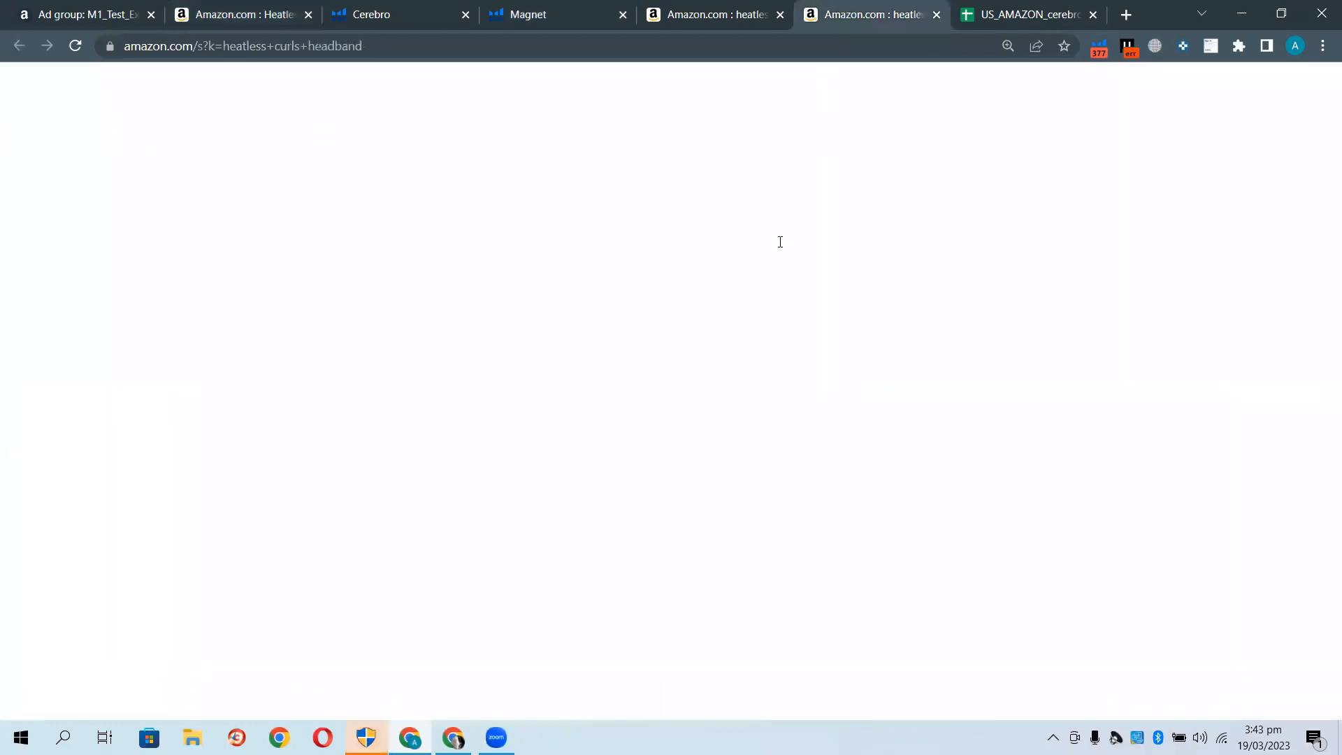
scroll(620, 404, up, 9)
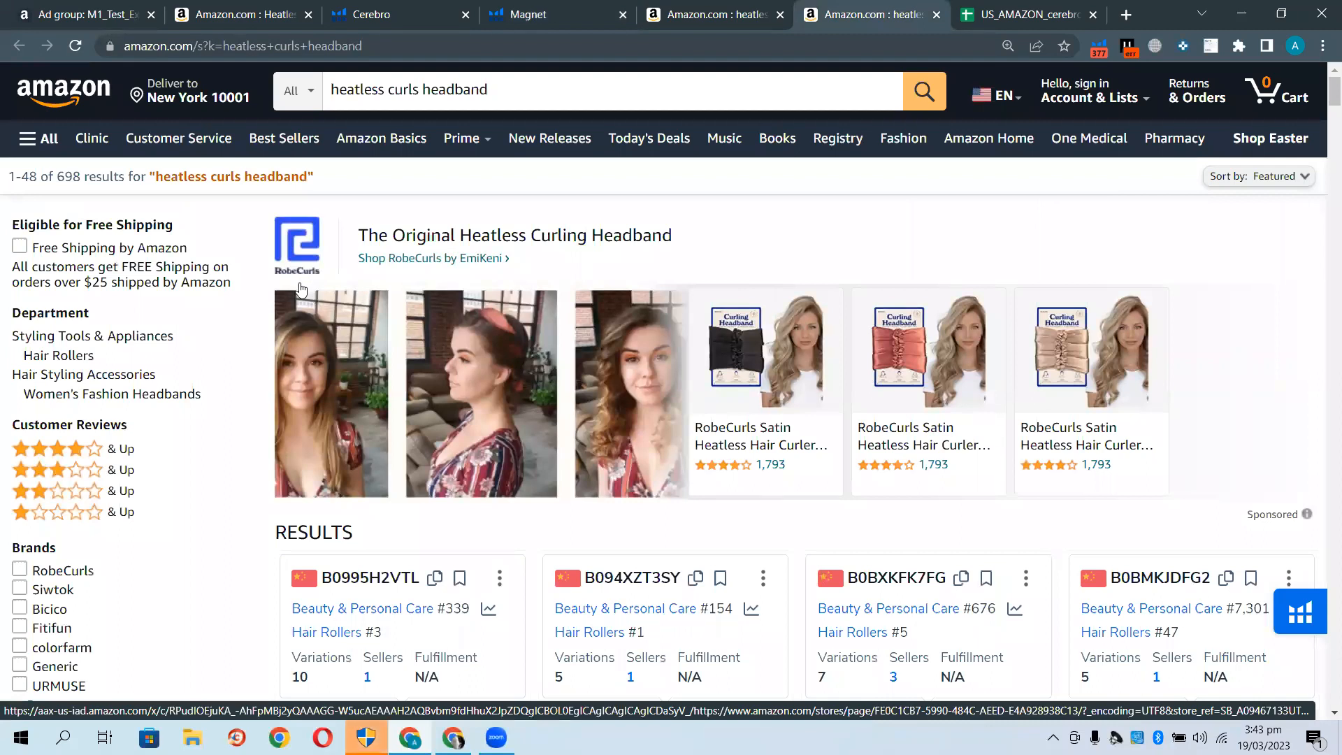
key(ctrl+plus)
key(ctrl+plus)
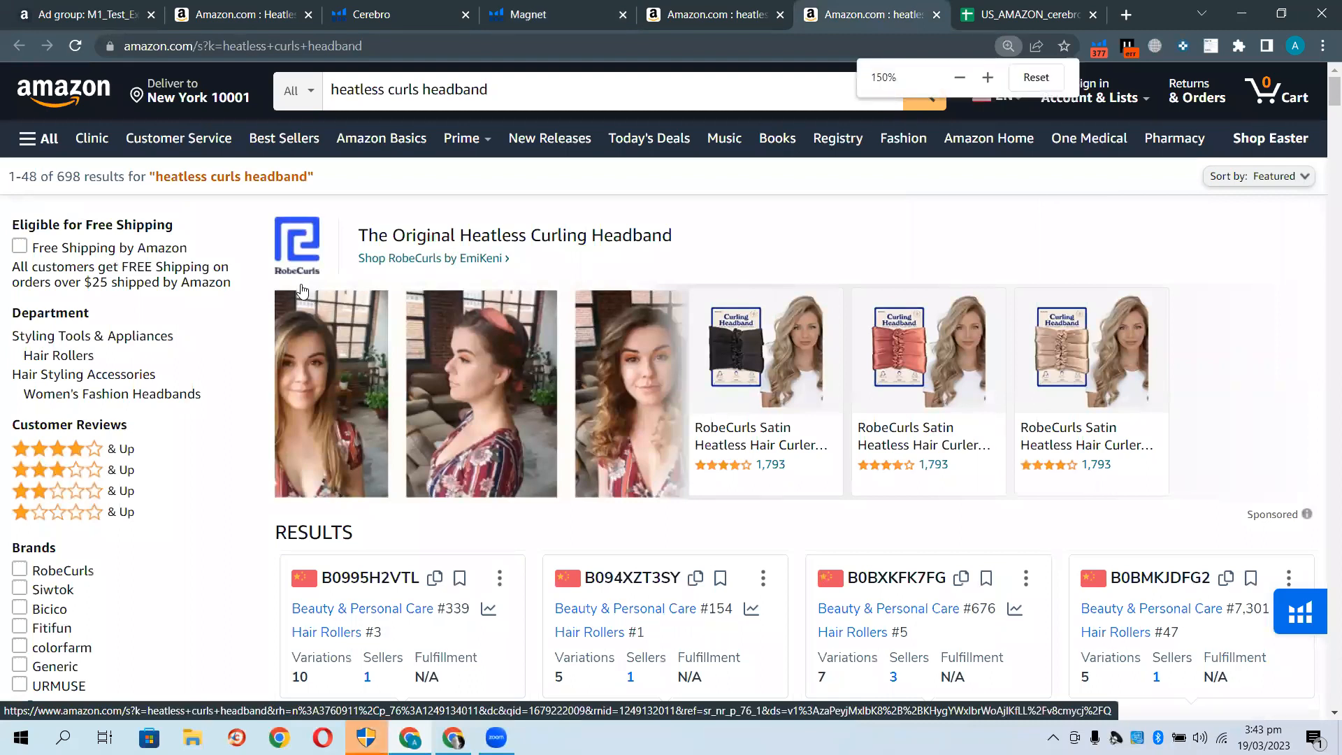
key(ctrl+plus)
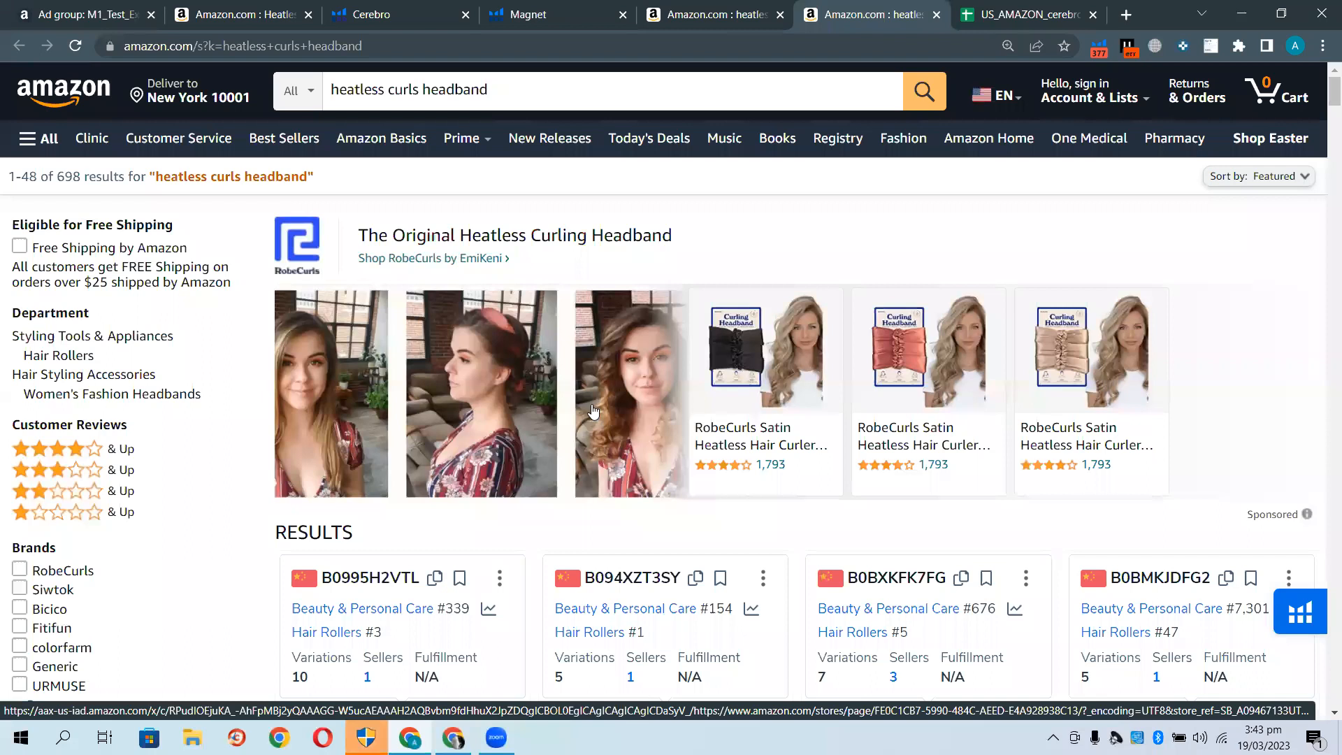
Open an advertised RobeCurls product from the banner, visit the RobeCurls store and look through its home page
click(962, 417)
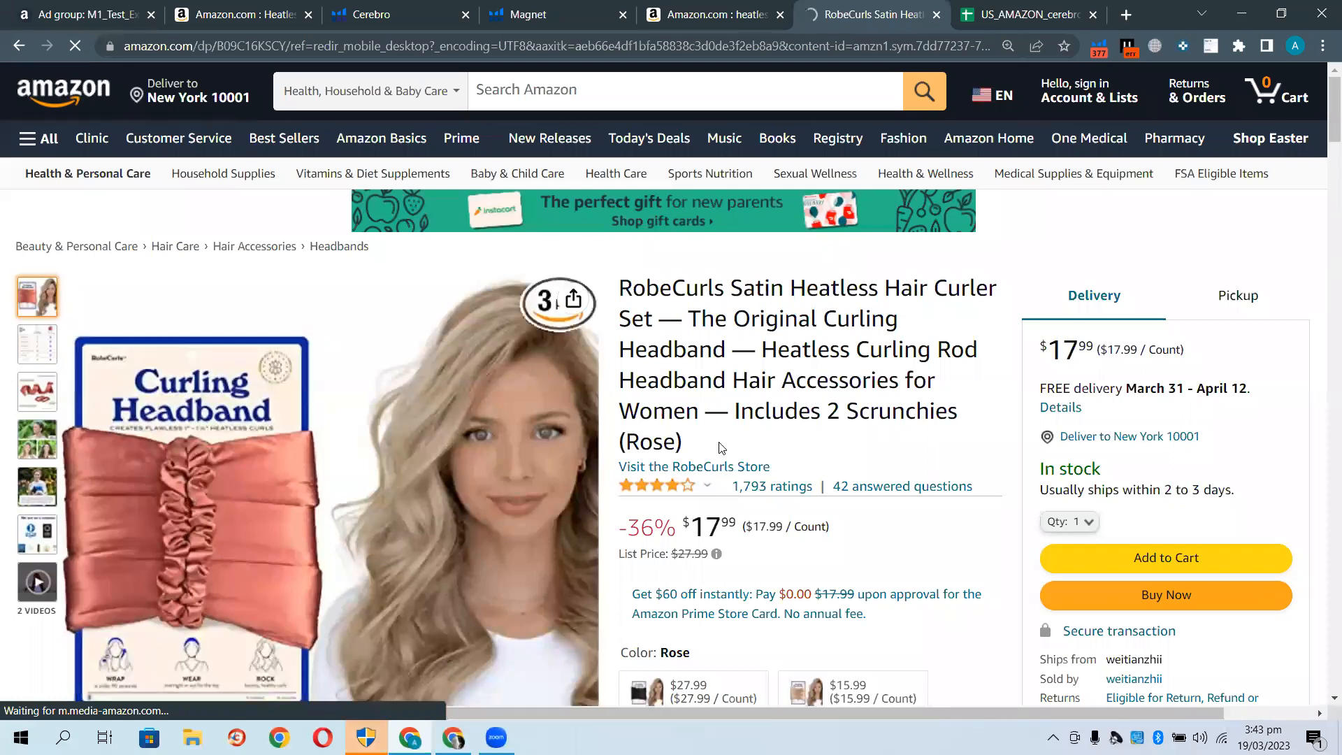
click(702, 472)
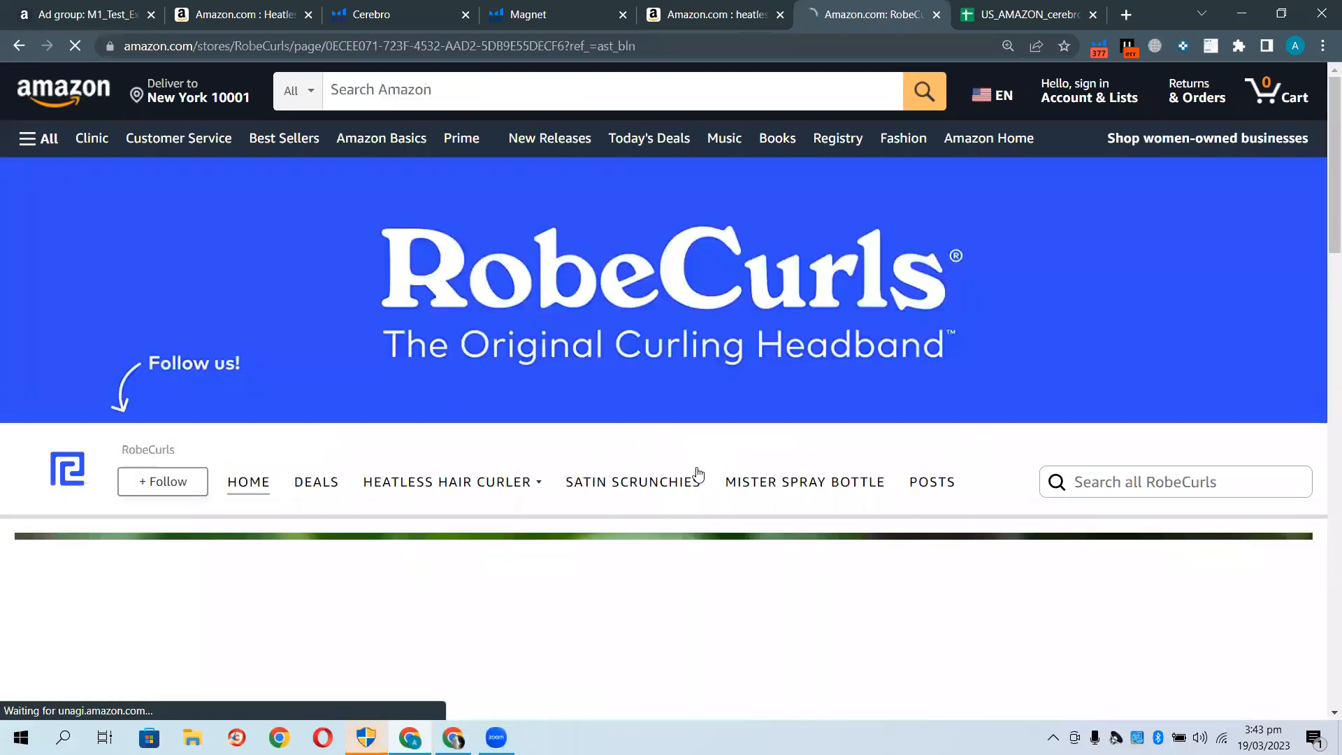
scroll(583, 349, down, 3)
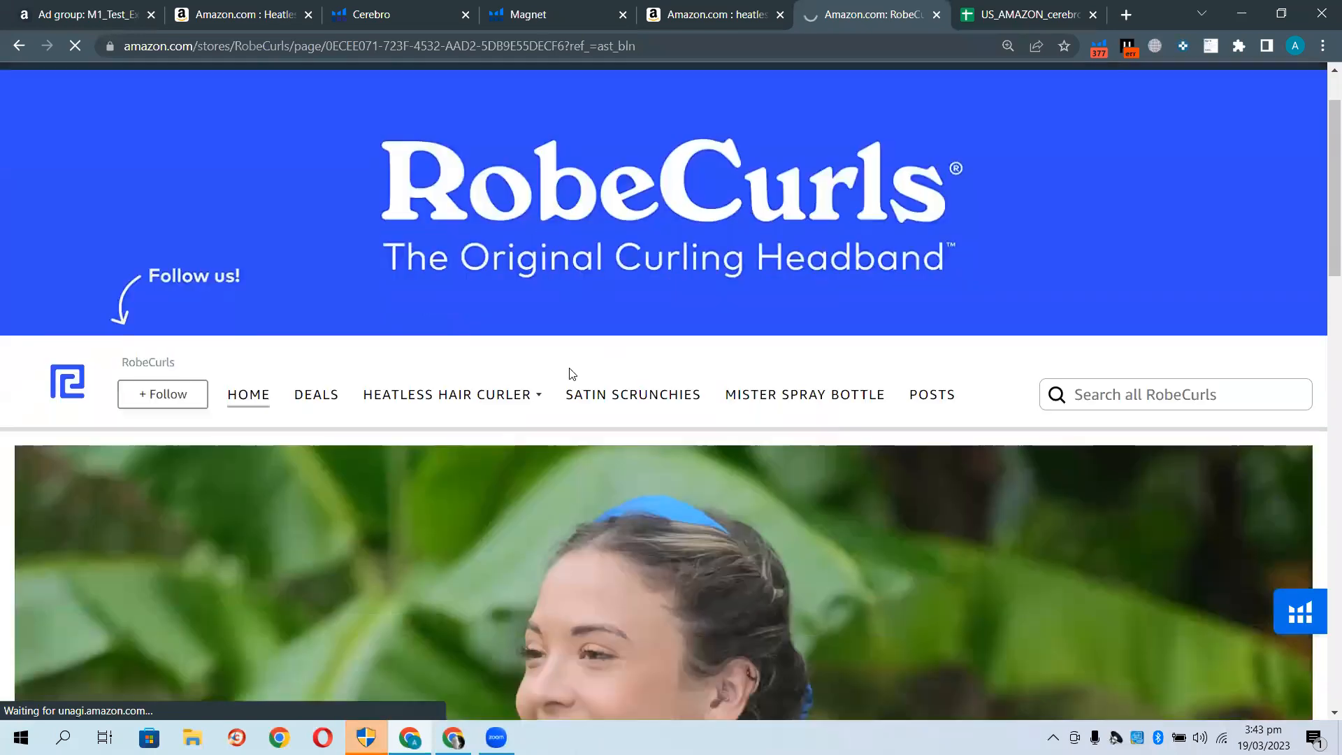
scroll(673, 409, down, 2)
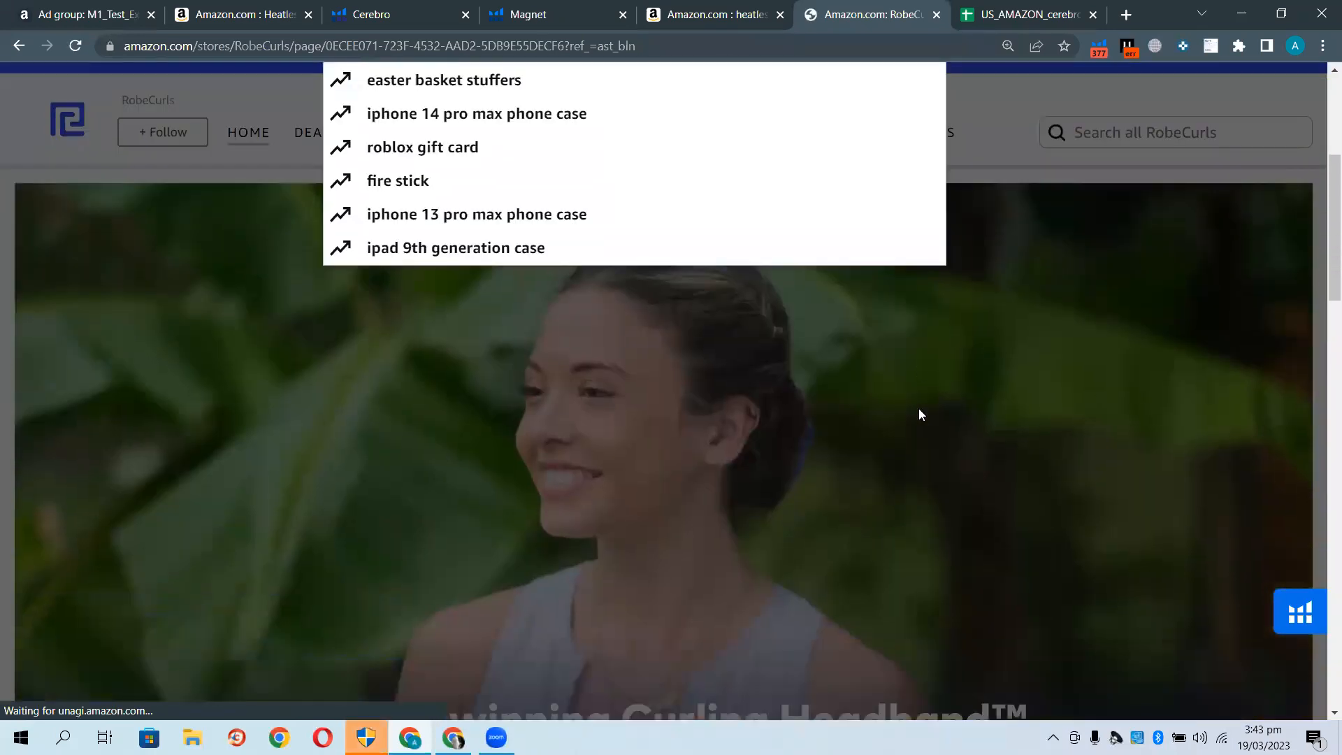
scroll(886, 413, down, 8)
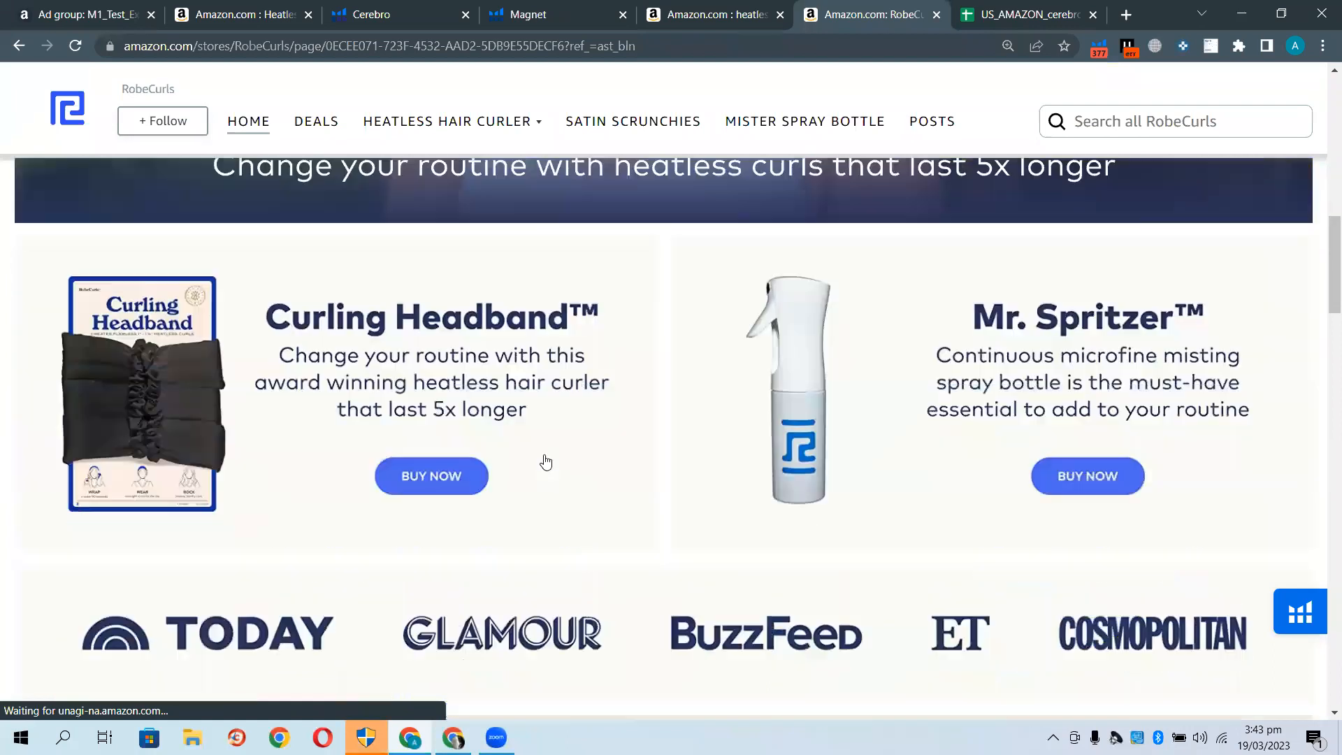
scroll(546, 461, down, 12)
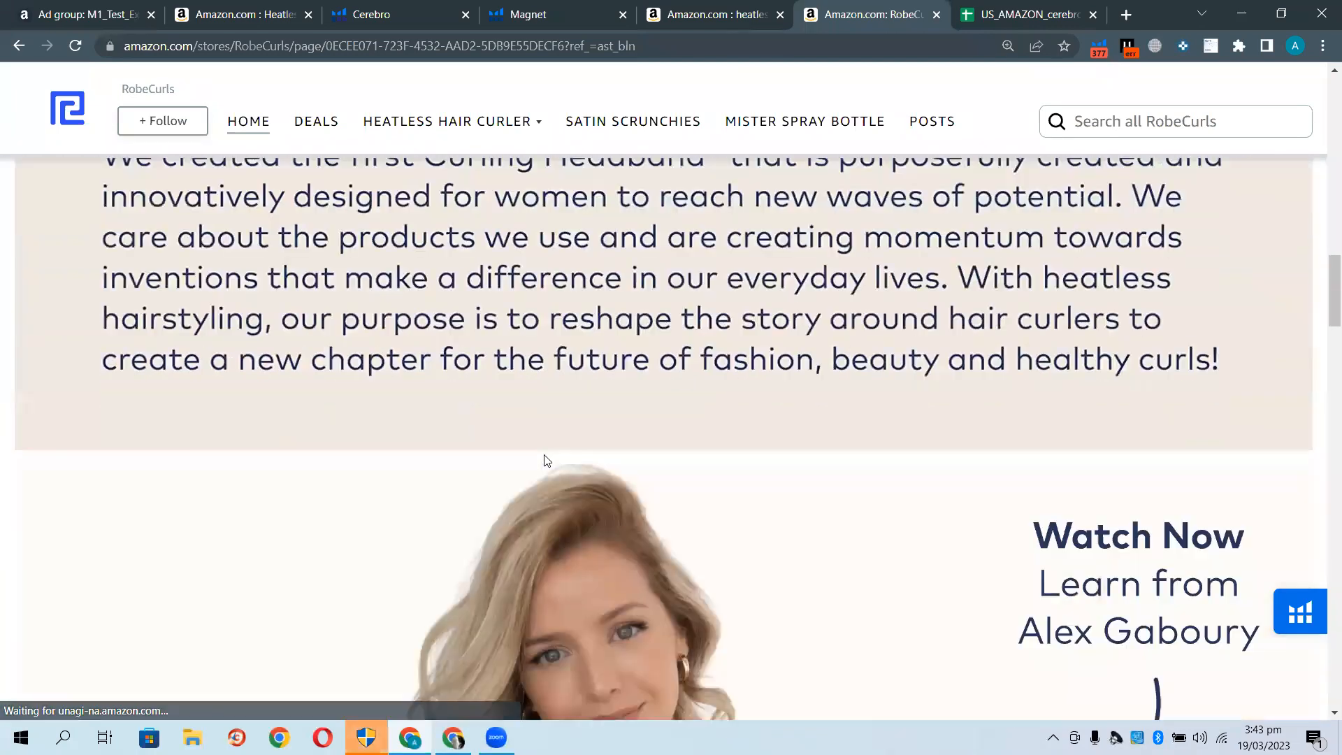
scroll(546, 462, up, 20)
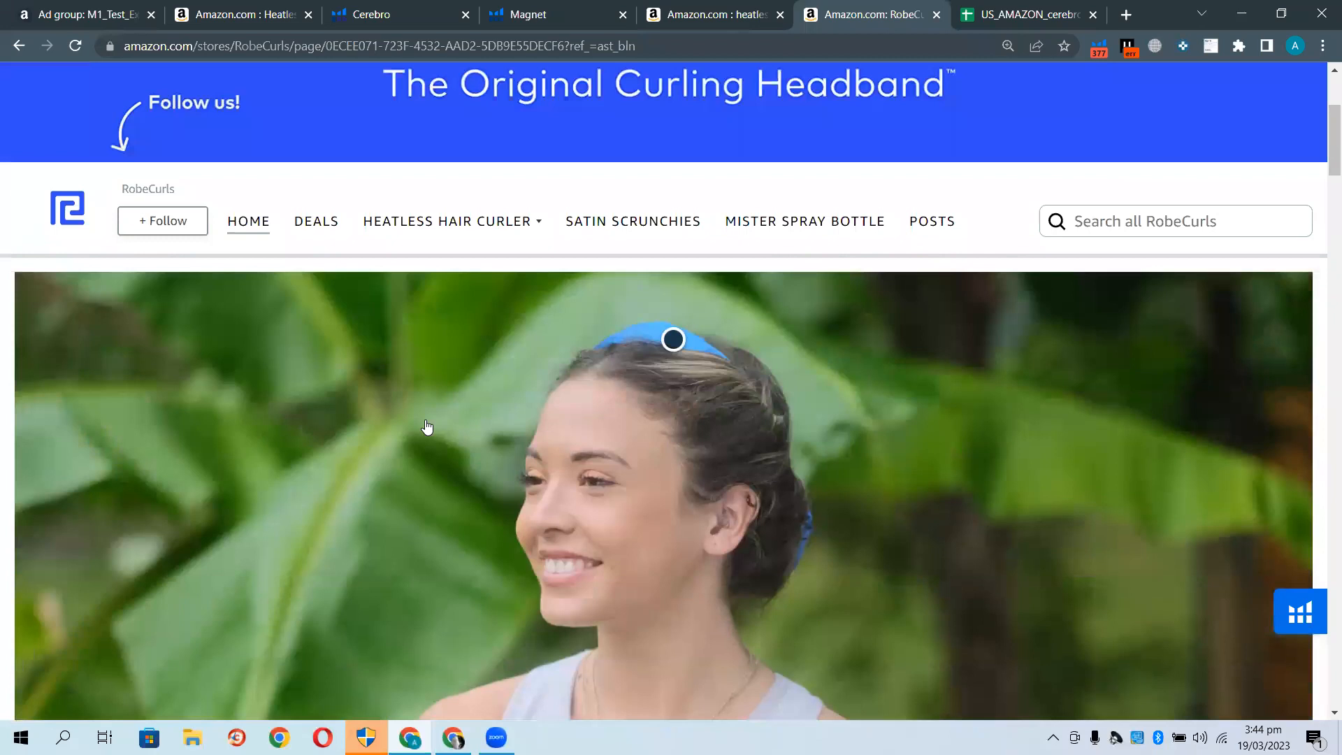
Browse the Deals, Mister Spray Bottle and Satin Scrunchies pages of the RobeCurls store, and close the store
scroll(427, 427, up, 2)
click(314, 308)
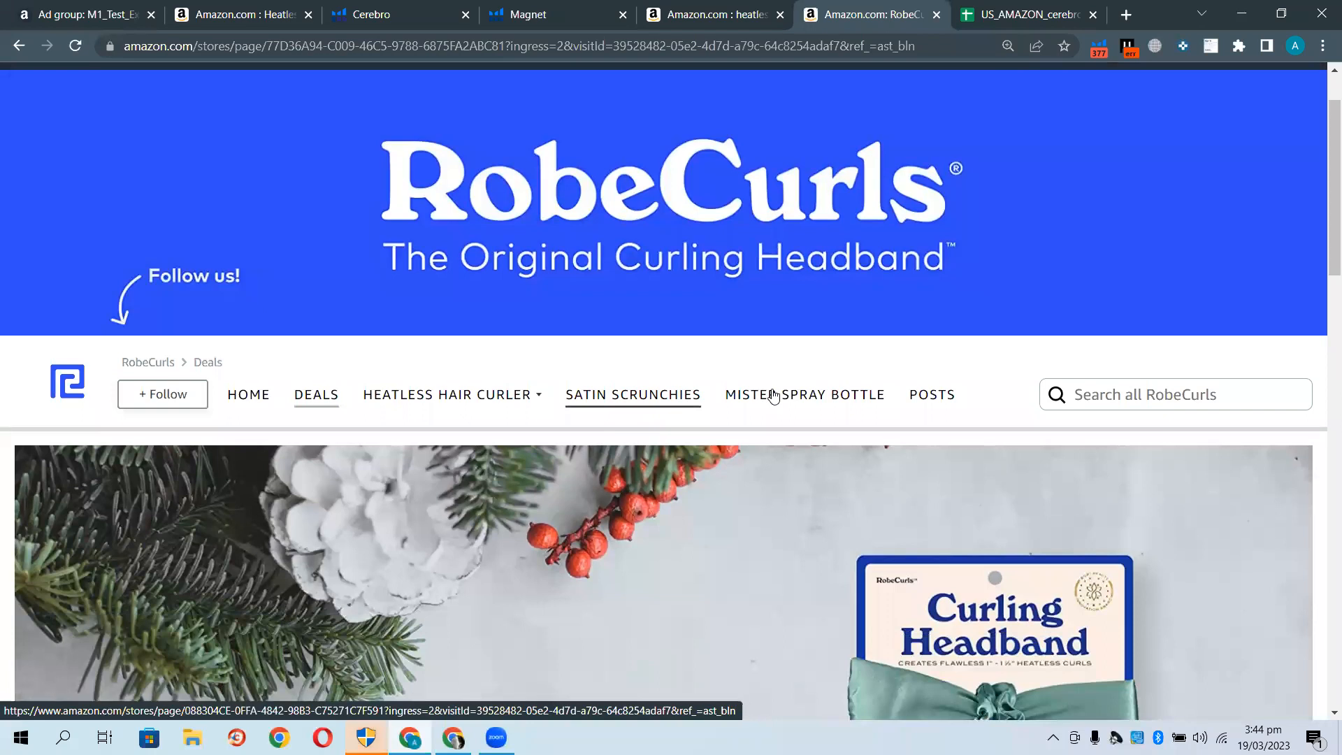
click(773, 395)
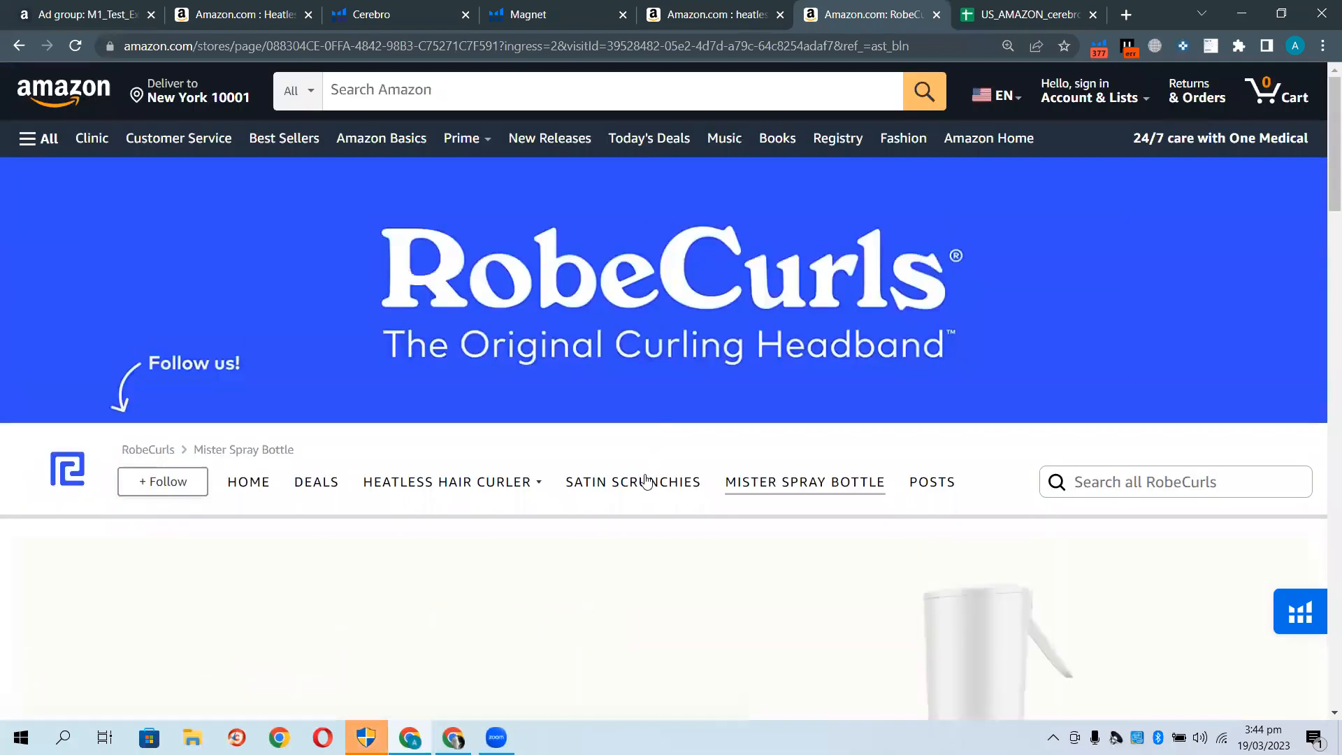
click(644, 482)
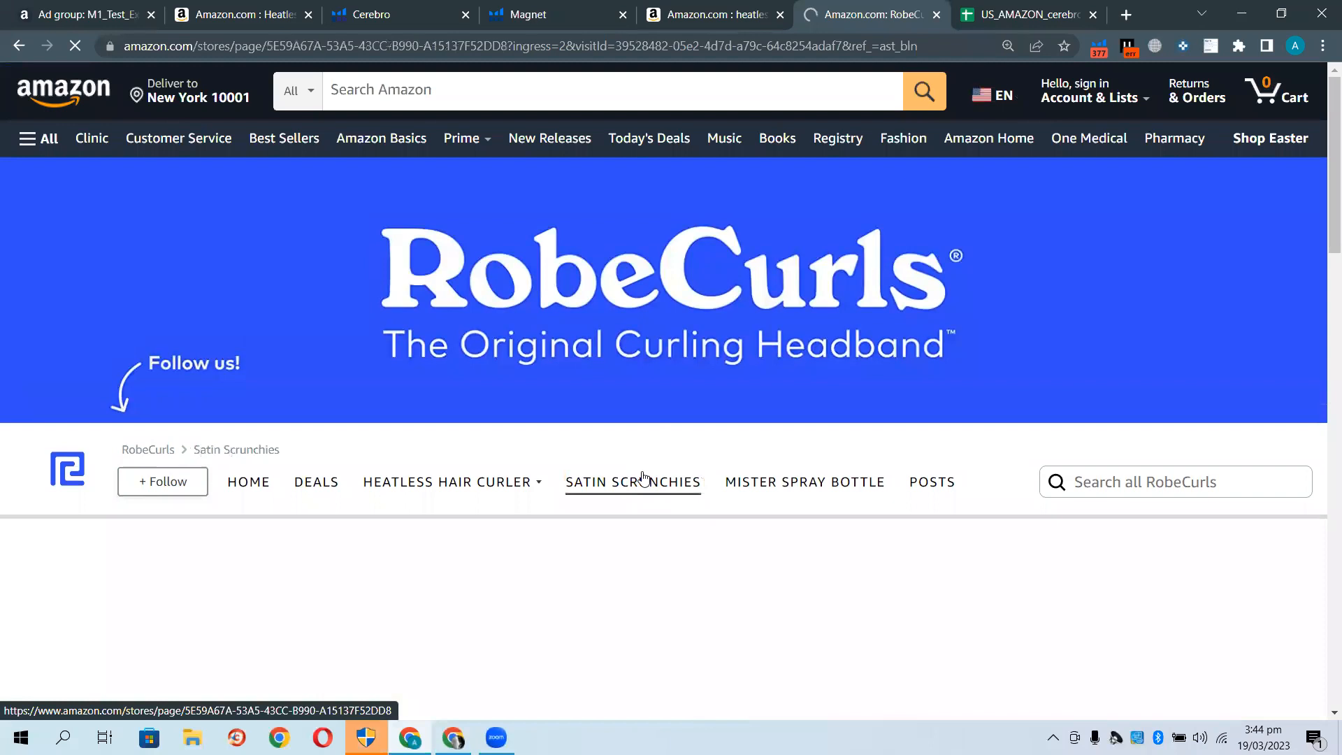
scroll(644, 478, down, 8)
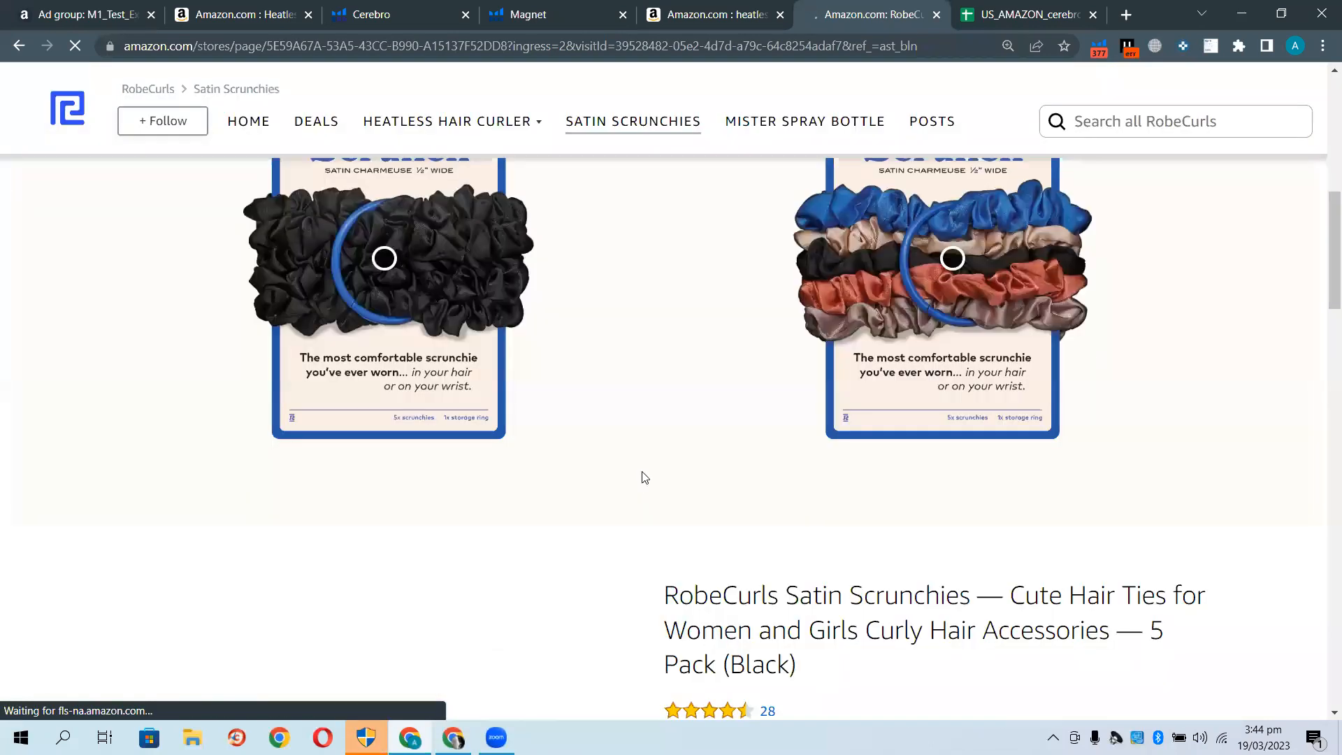
scroll(639, 477, down, 8)
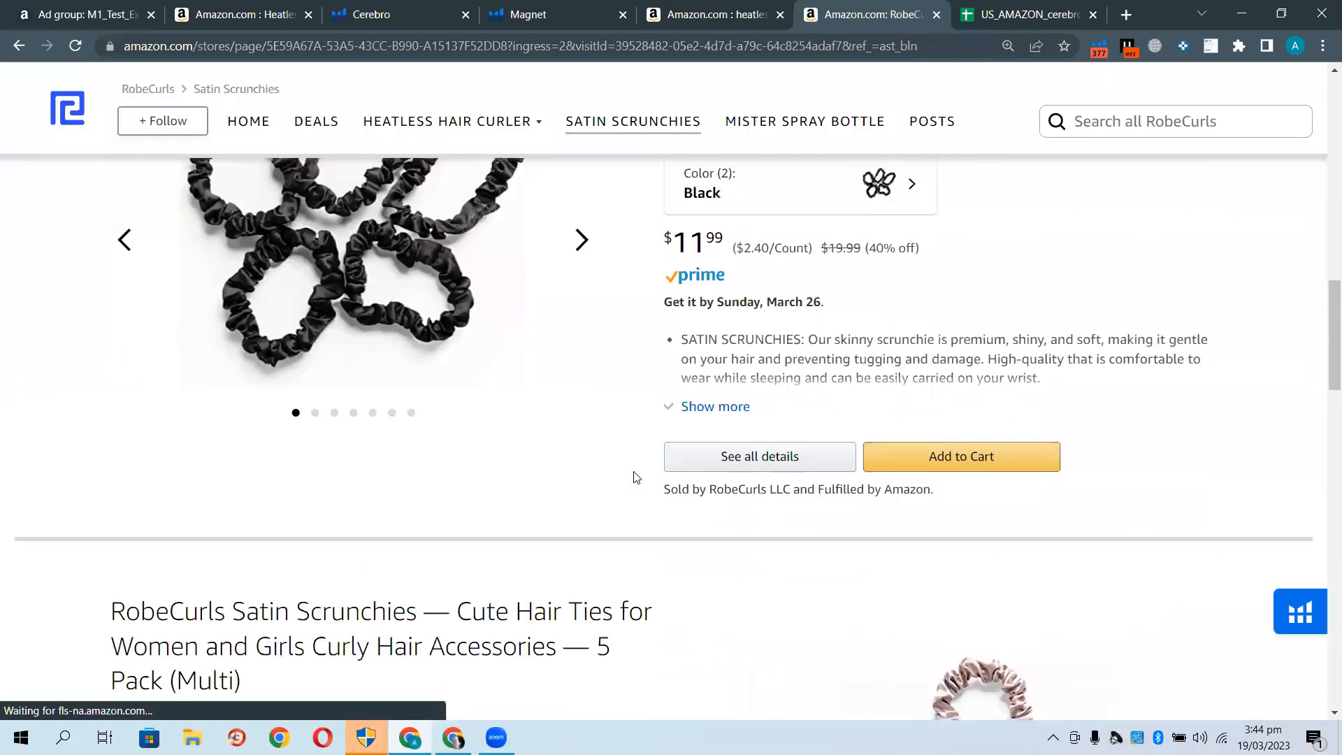
scroll(633, 475, up, 4)
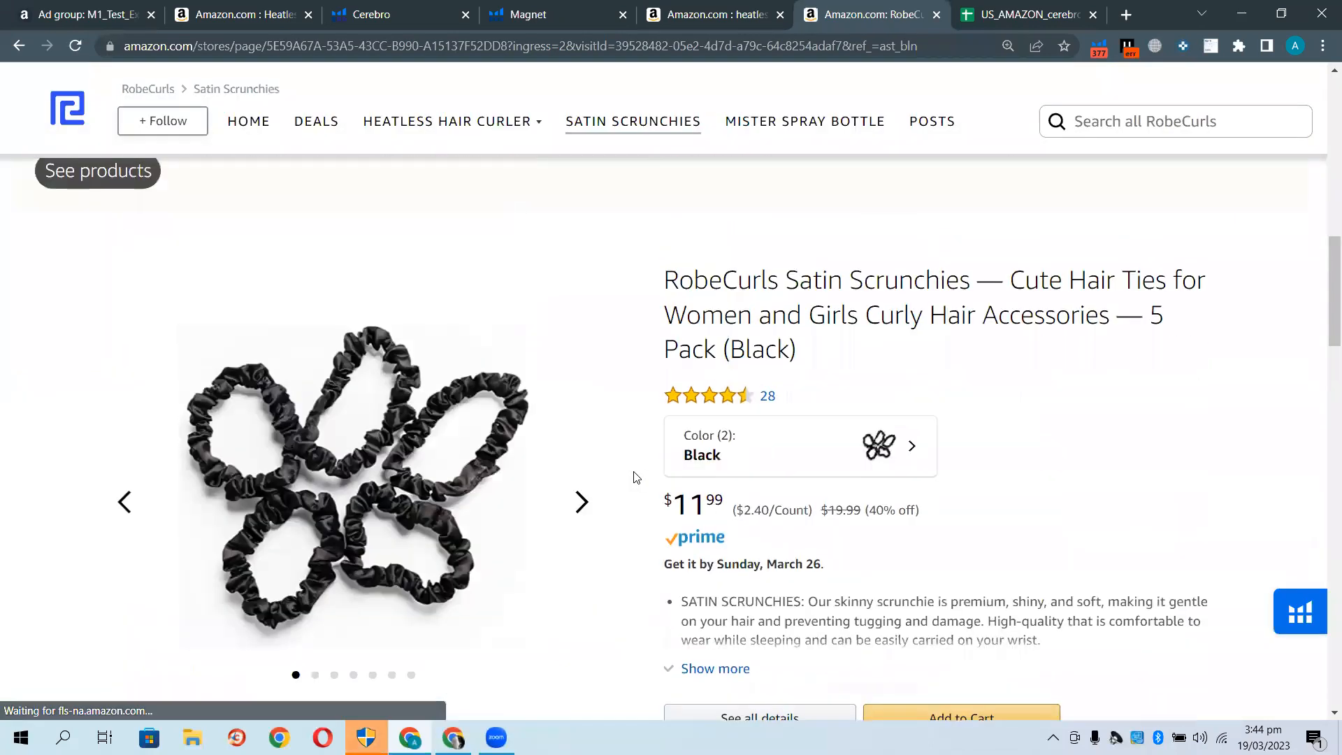
click(936, 14)
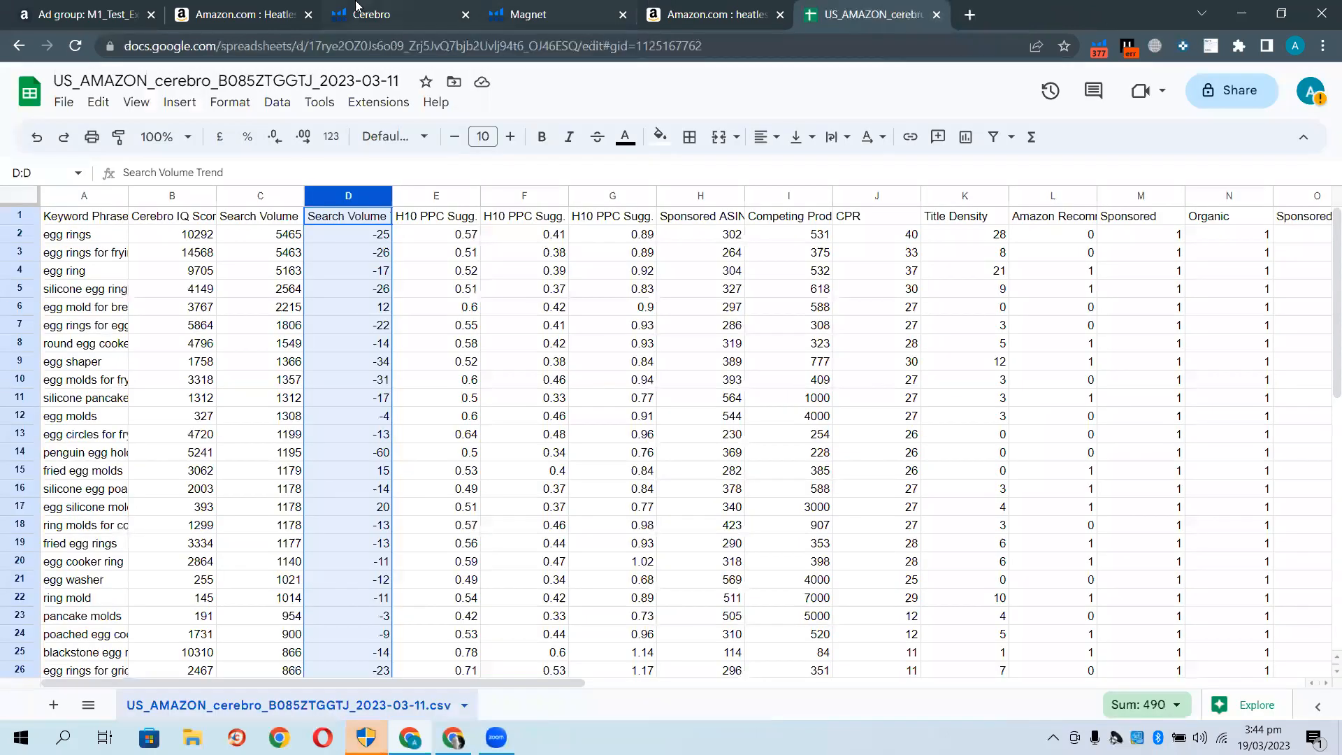
Return to the "Heatless hair curler" results, close the Xray report and view the KLARA FAIRE store through its sponsored banner
click(297, 7)
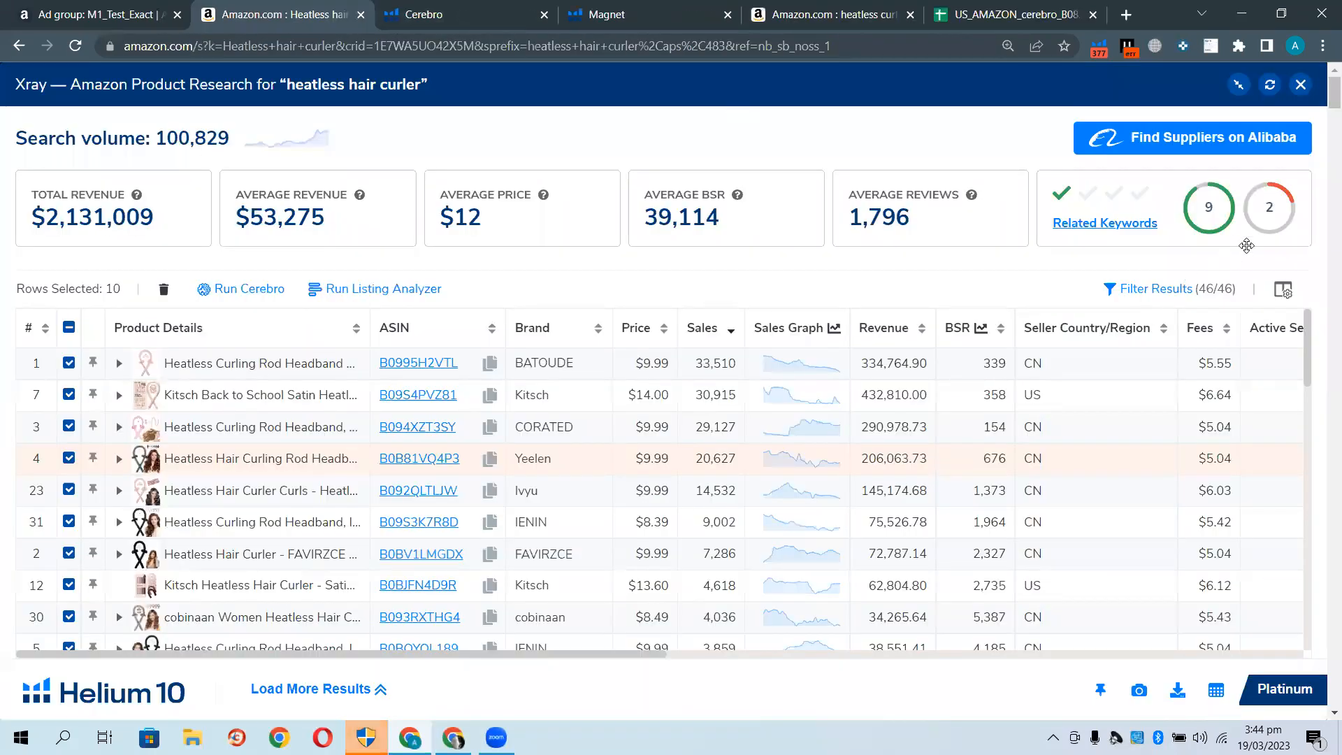
click(1300, 85)
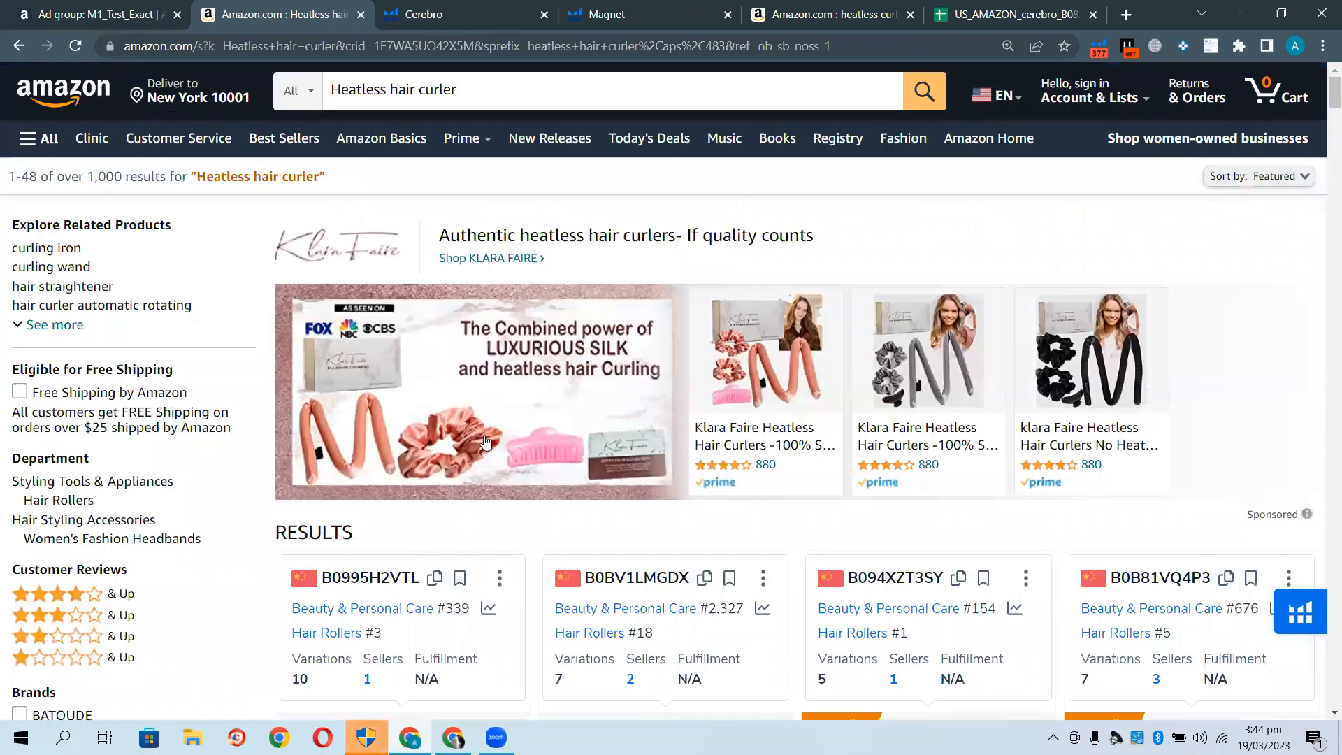
click(487, 262)
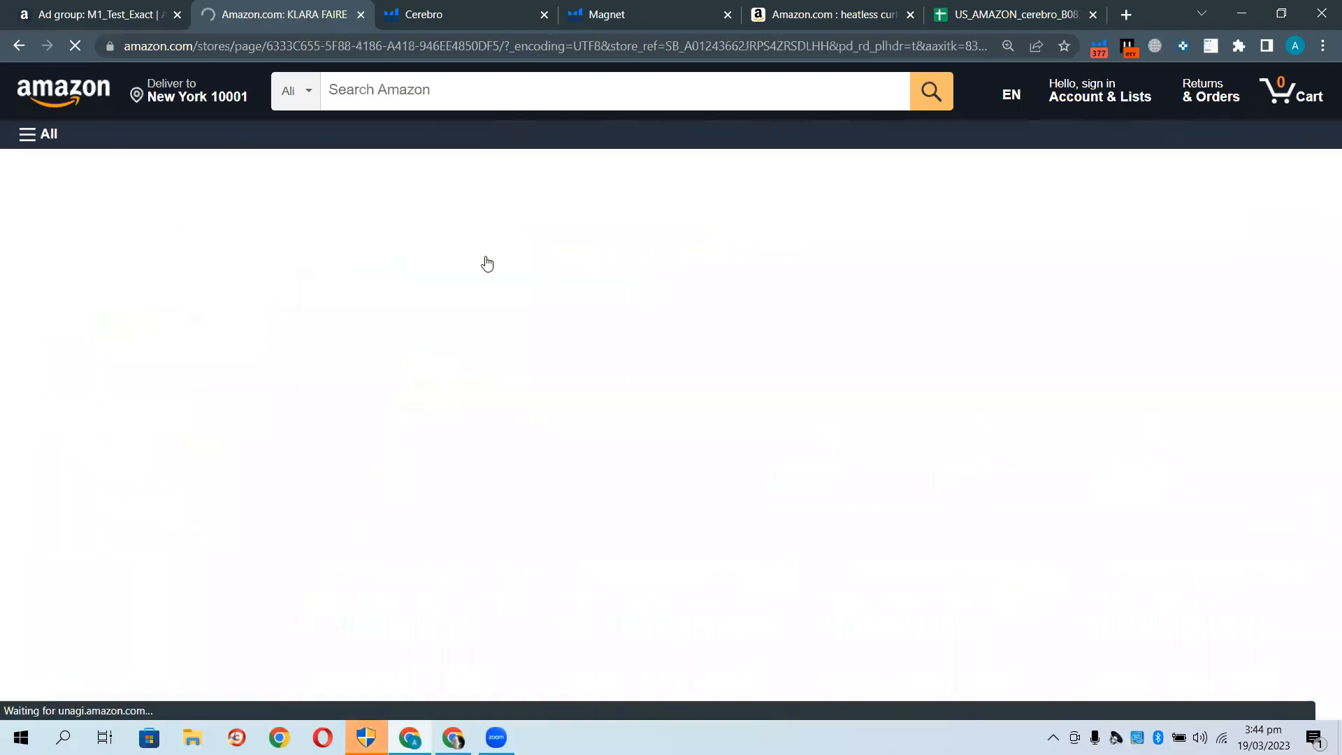
scroll(461, 364, down, 2)
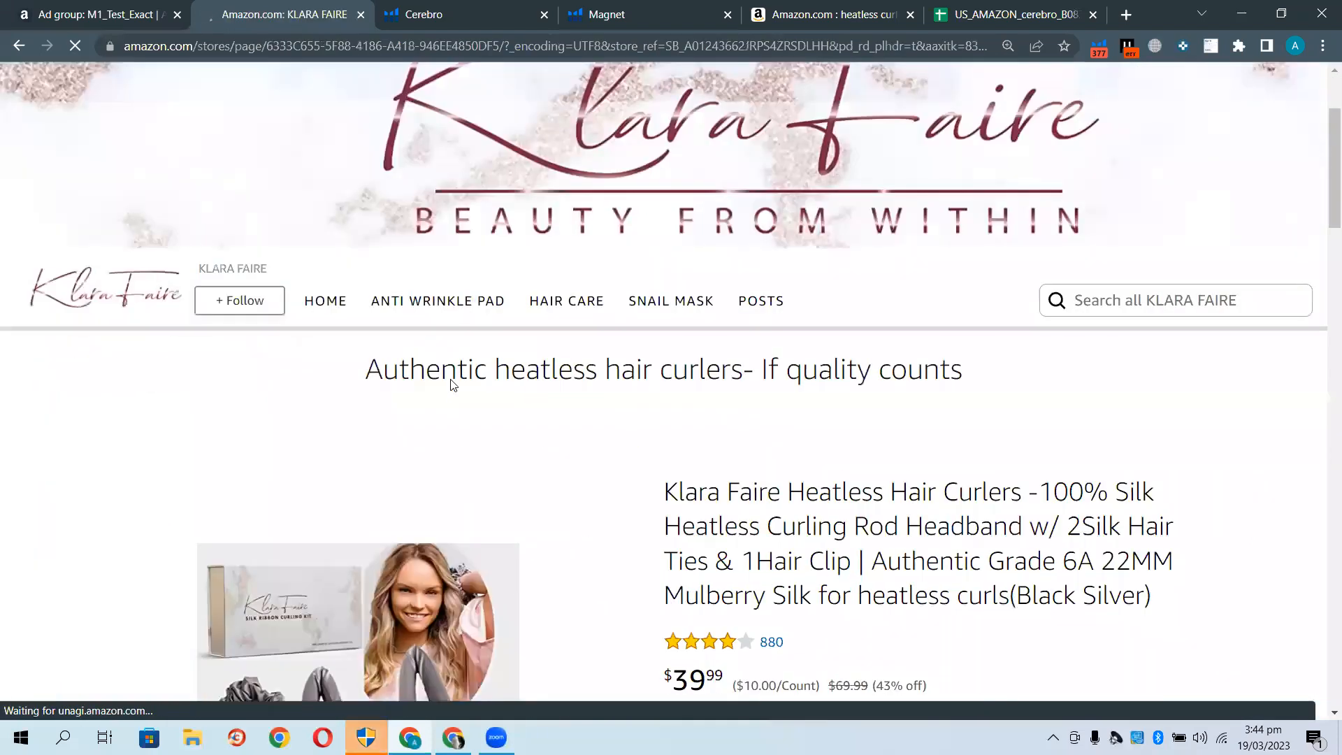
Look over the heatless hair curler landing page of the KLARA FAIRE store, and browse the store's Home page
scroll(484, 394, down, 5)
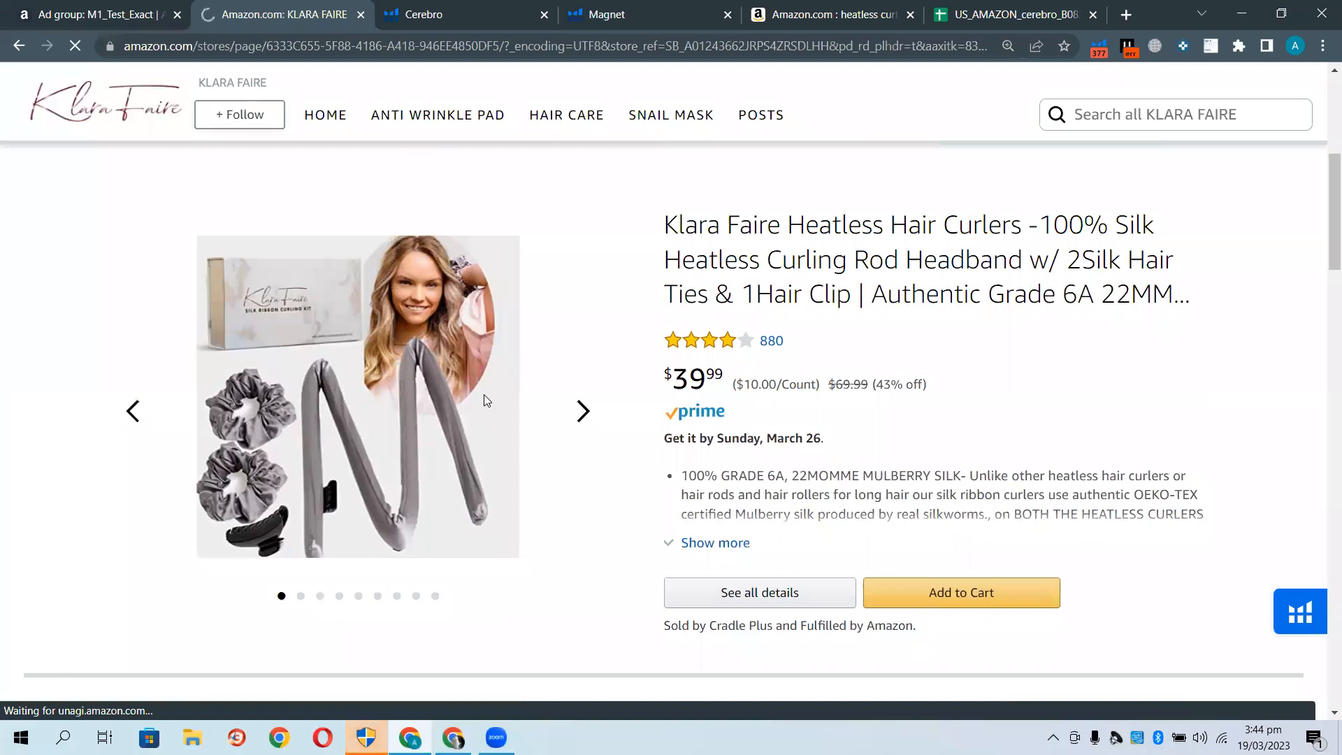
scroll(483, 394, up, 3)
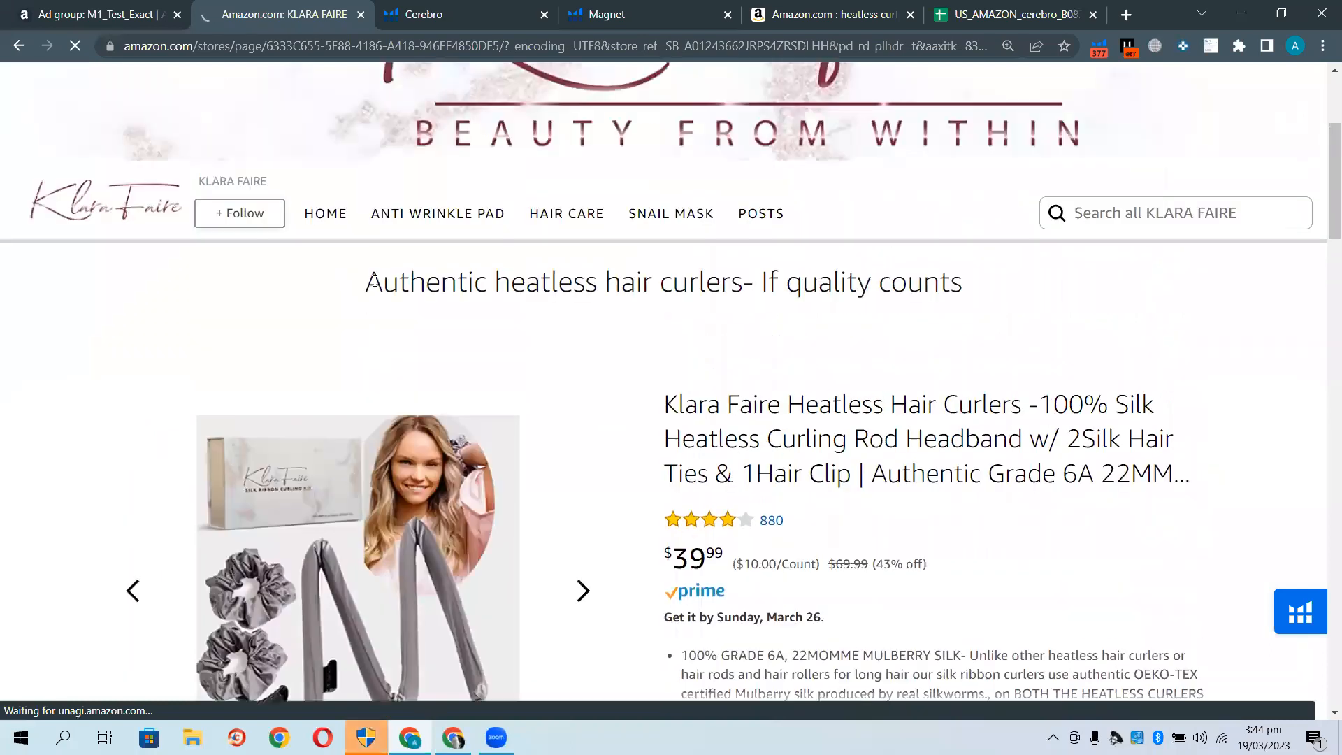
click(339, 222)
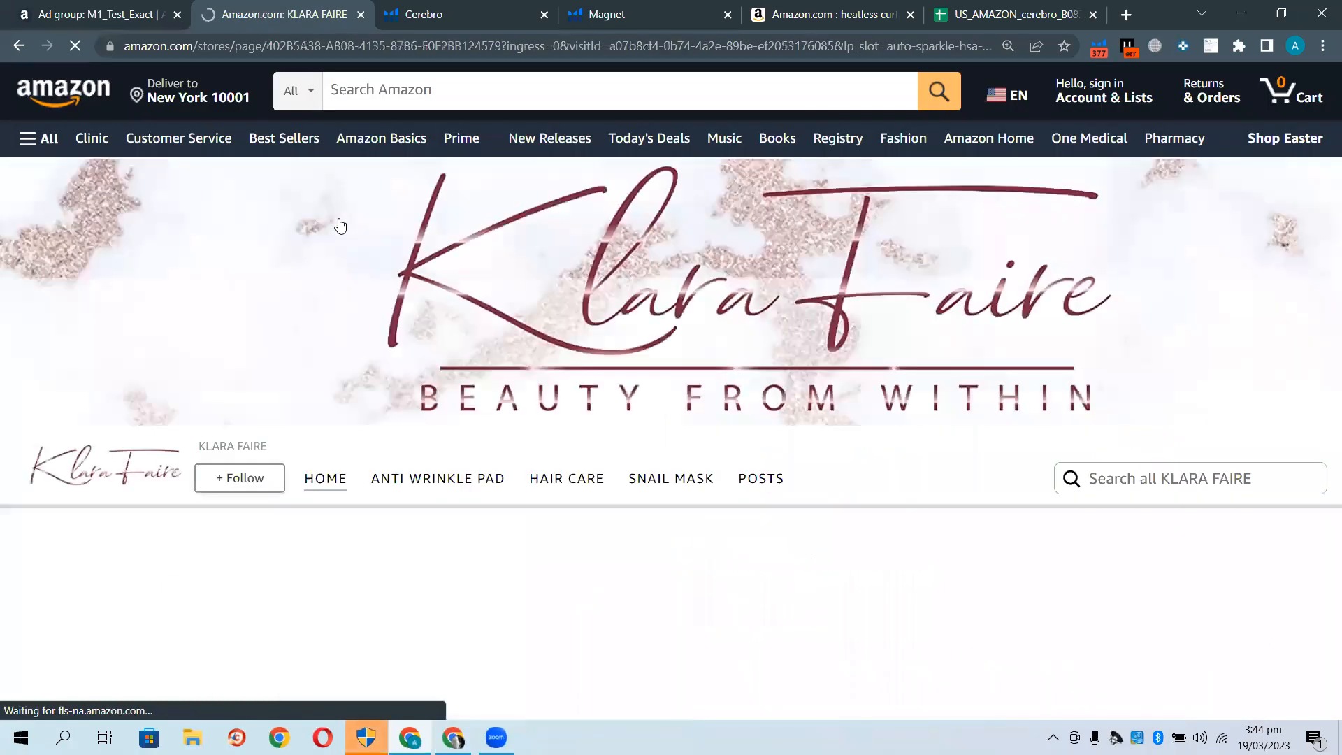
scroll(466, 494, down, 5)
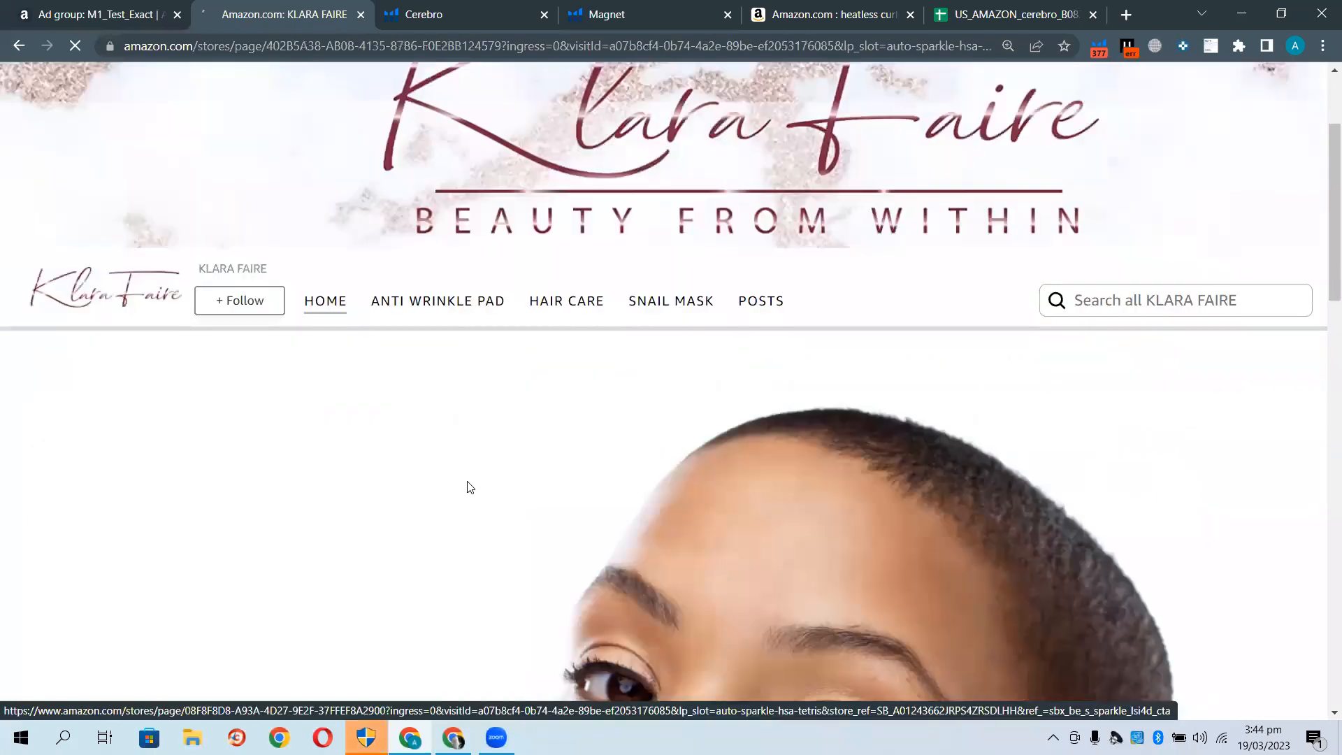
scroll(469, 488, down, 5)
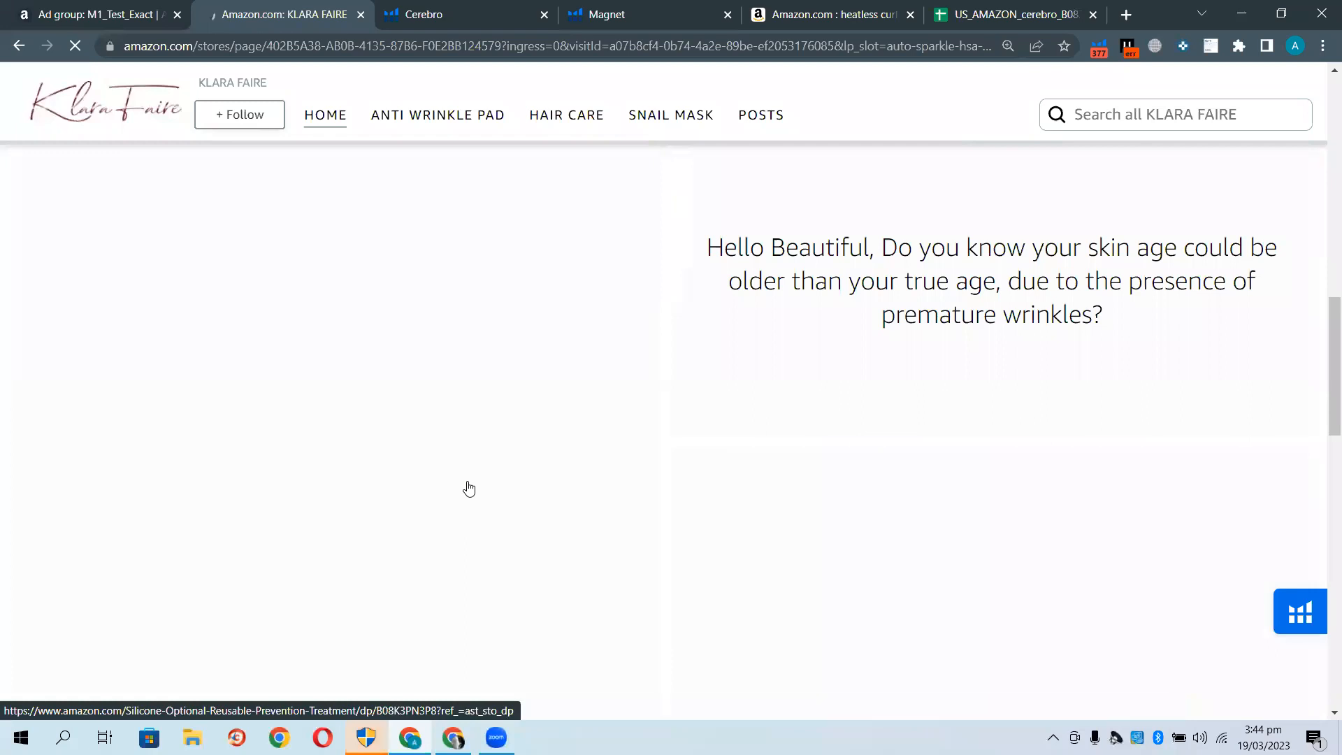
scroll(469, 489, down, 4)
scroll(467, 482, down, 9)
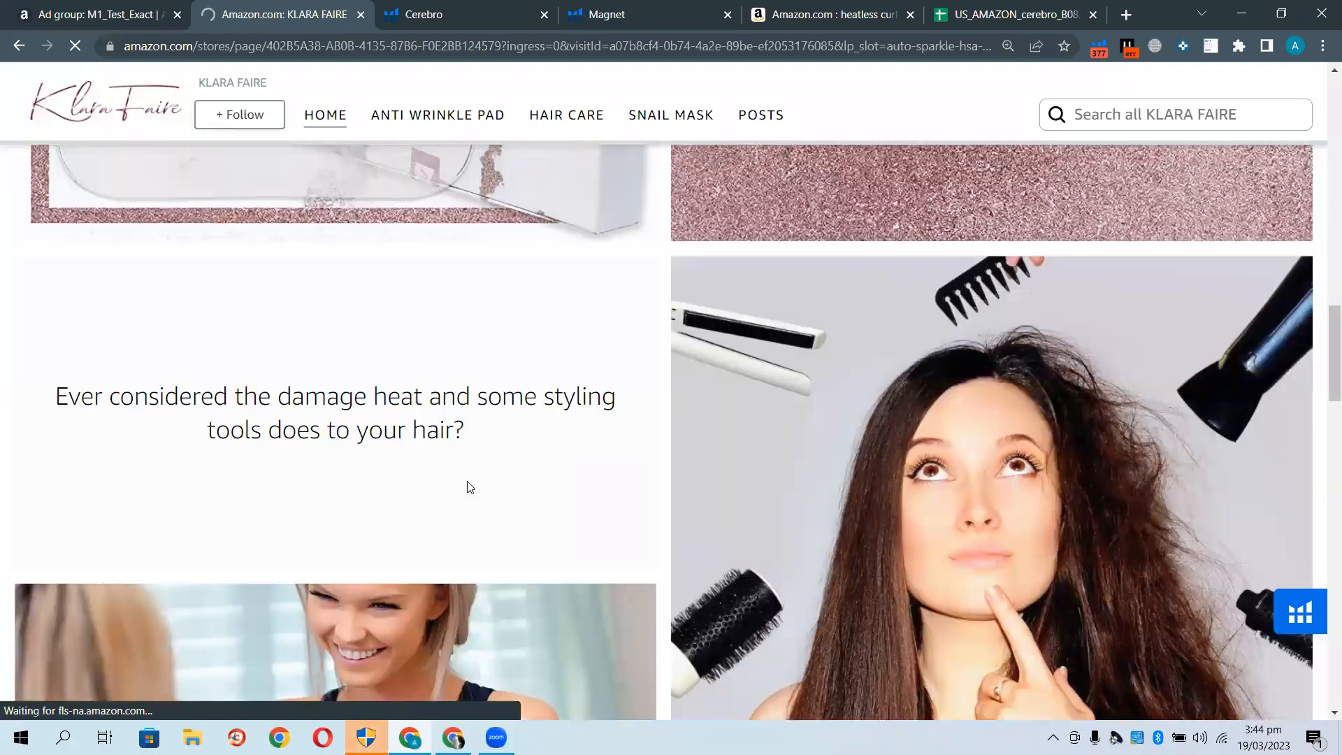
scroll(467, 482, up, 5)
scroll(466, 488, up, 12)
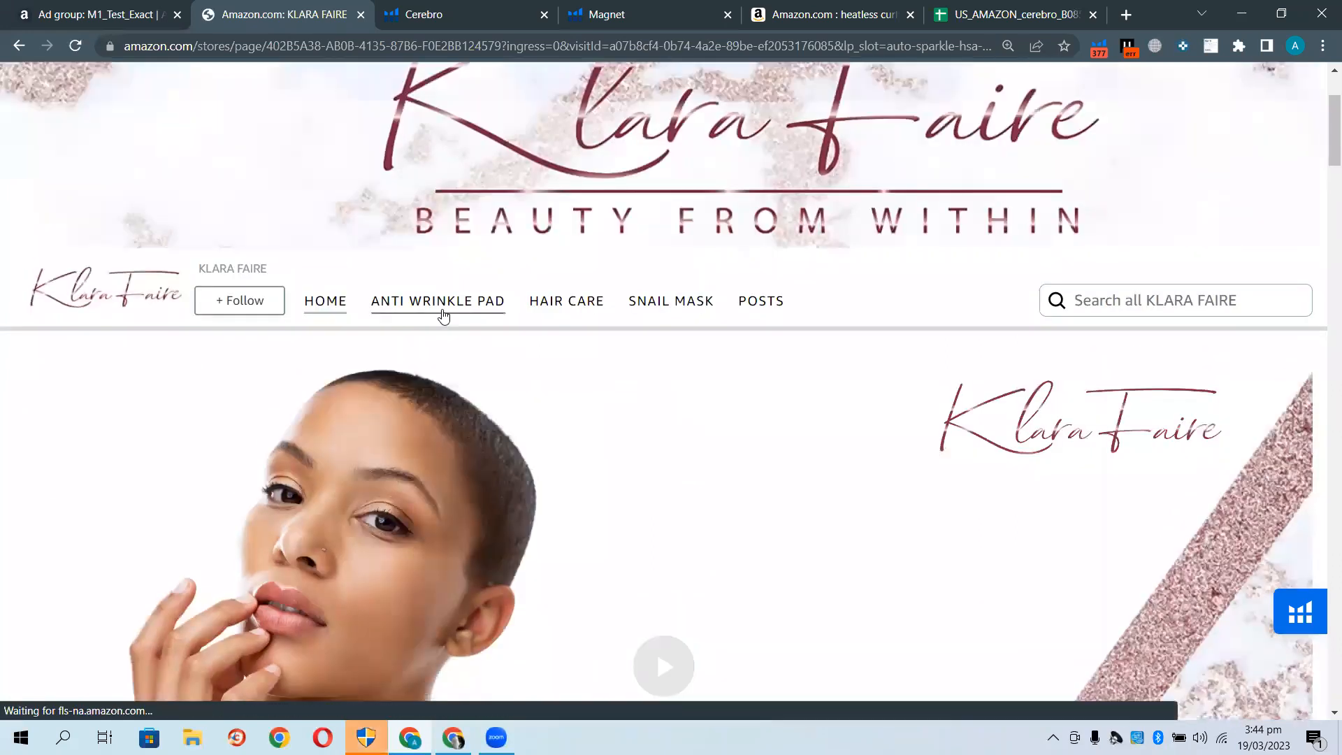
View the Anti Wrinkle Pad page of the KLARA FAIRE store and look through its banners and product listings
click(443, 314)
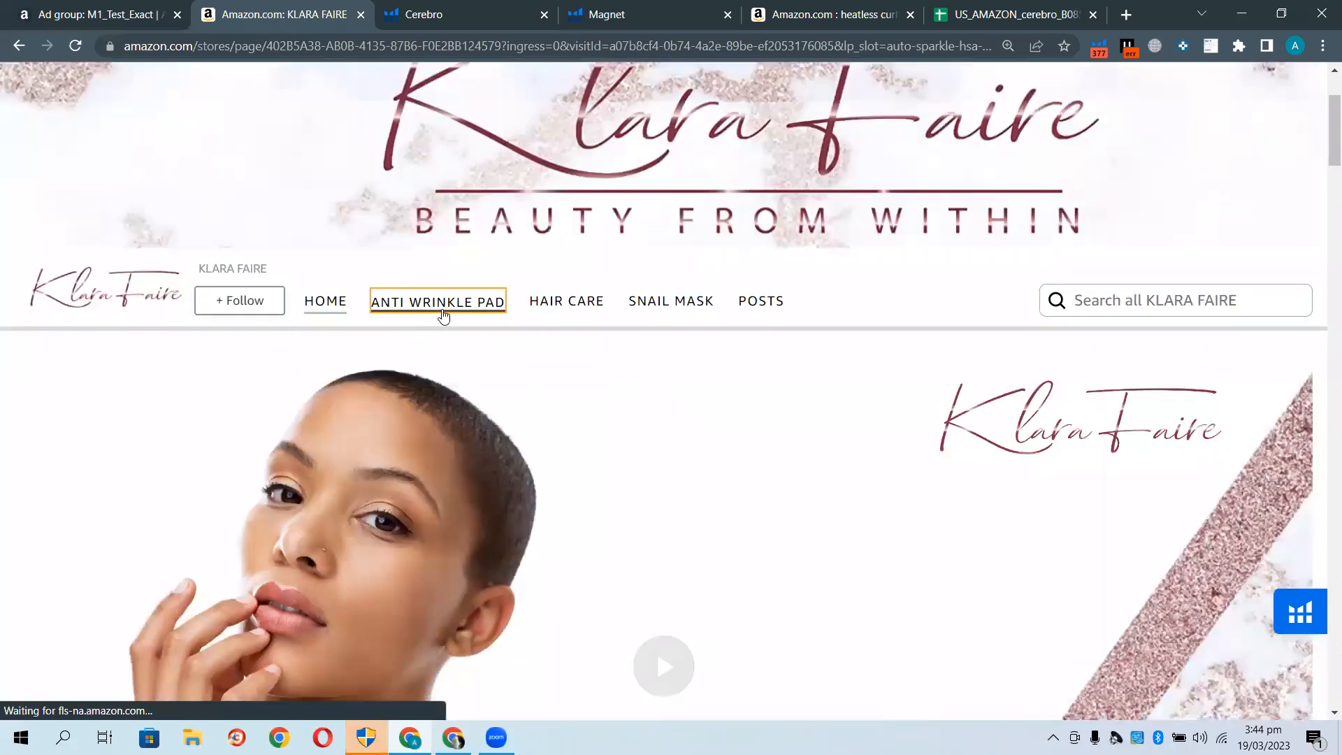
scroll(537, 491, down, 2)
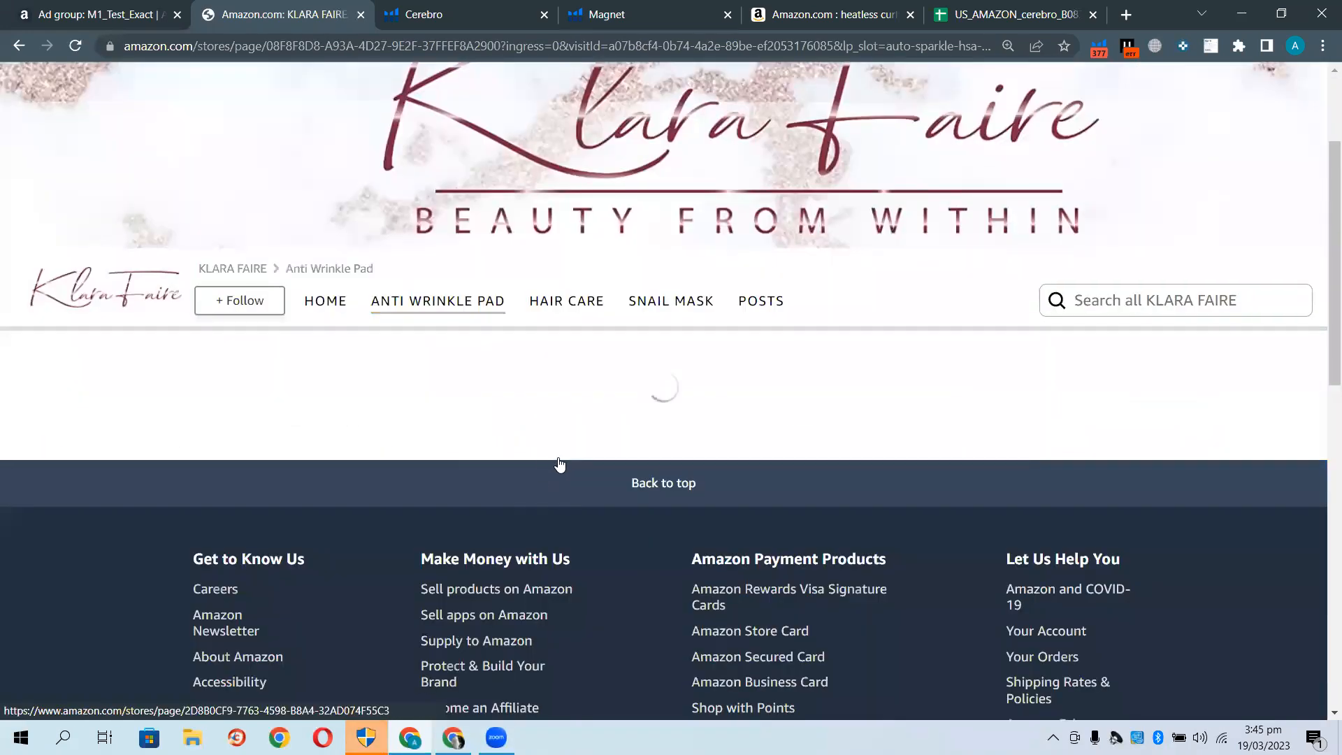
scroll(536, 472, down, 2)
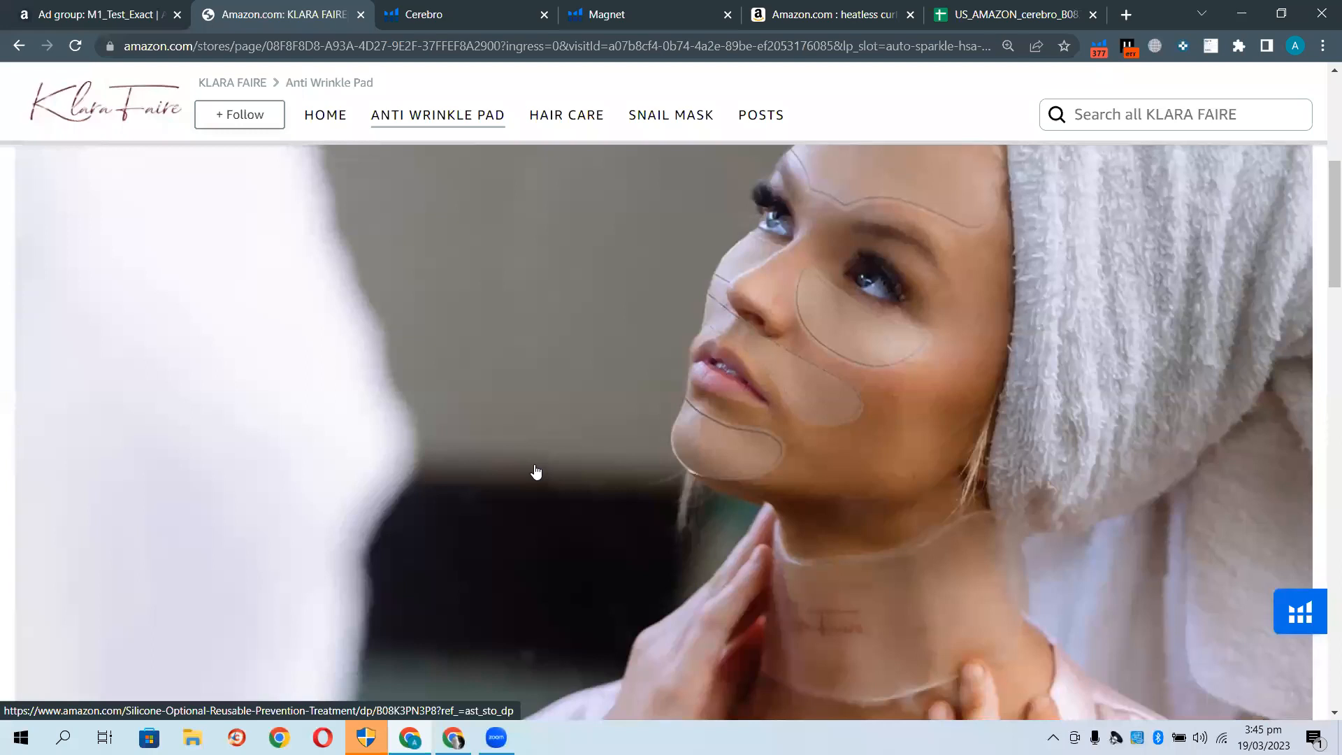
scroll(538, 472, down, 4)
scroll(536, 464, down, 5)
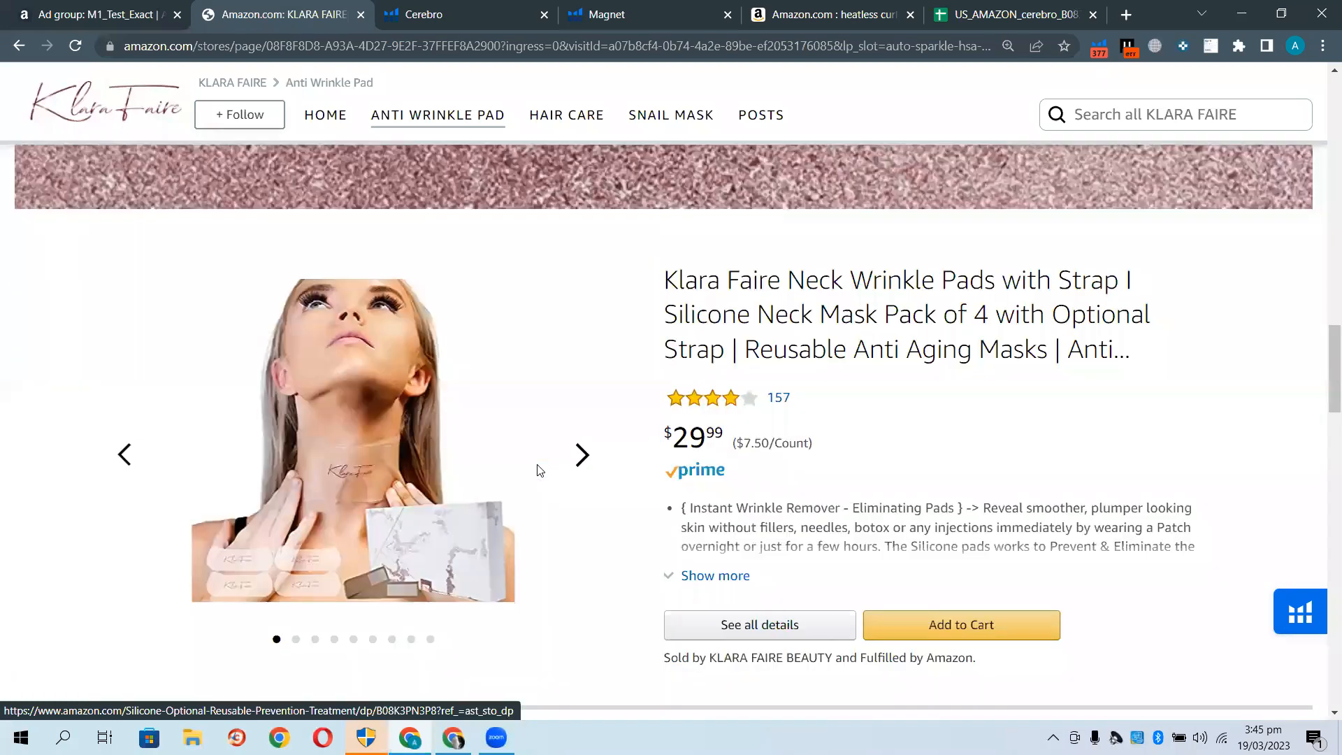
scroll(520, 463, down, 4)
scroll(447, 461, up, 3)
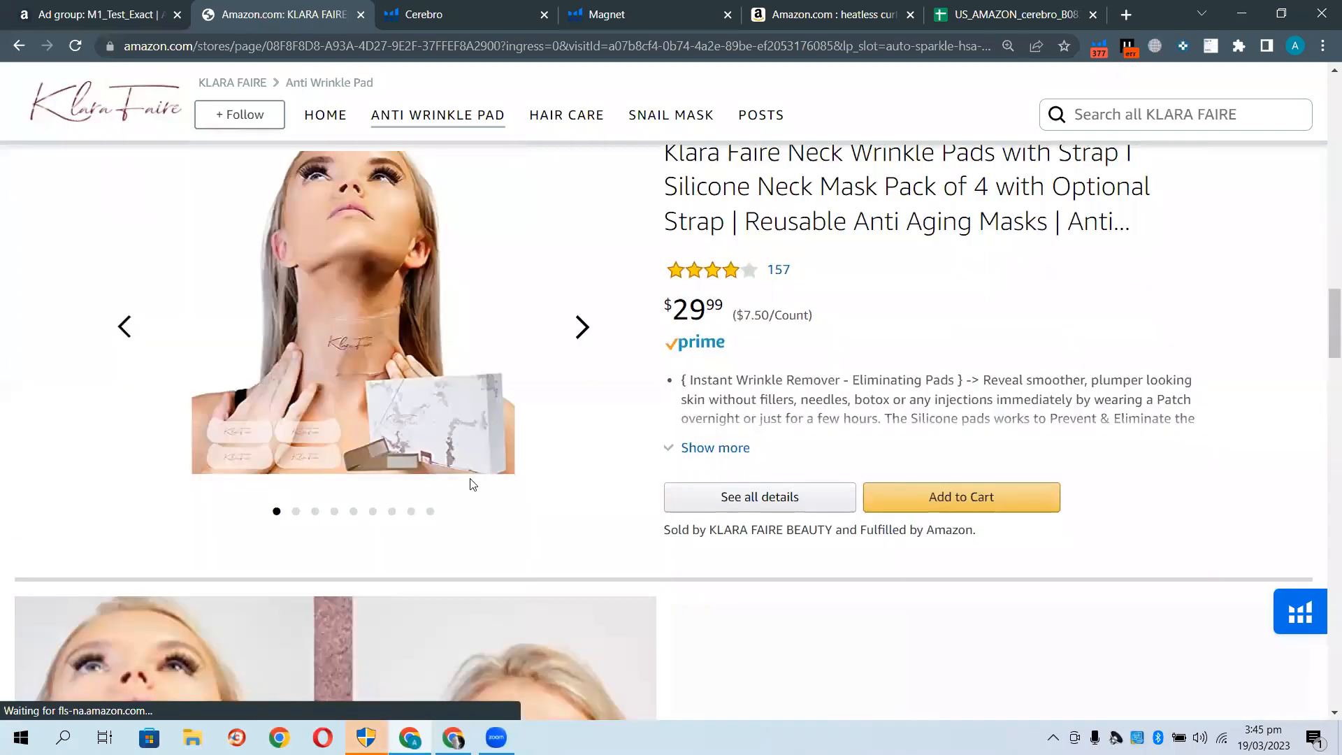
scroll(521, 539, up, 3)
scroll(705, 513, down, 2)
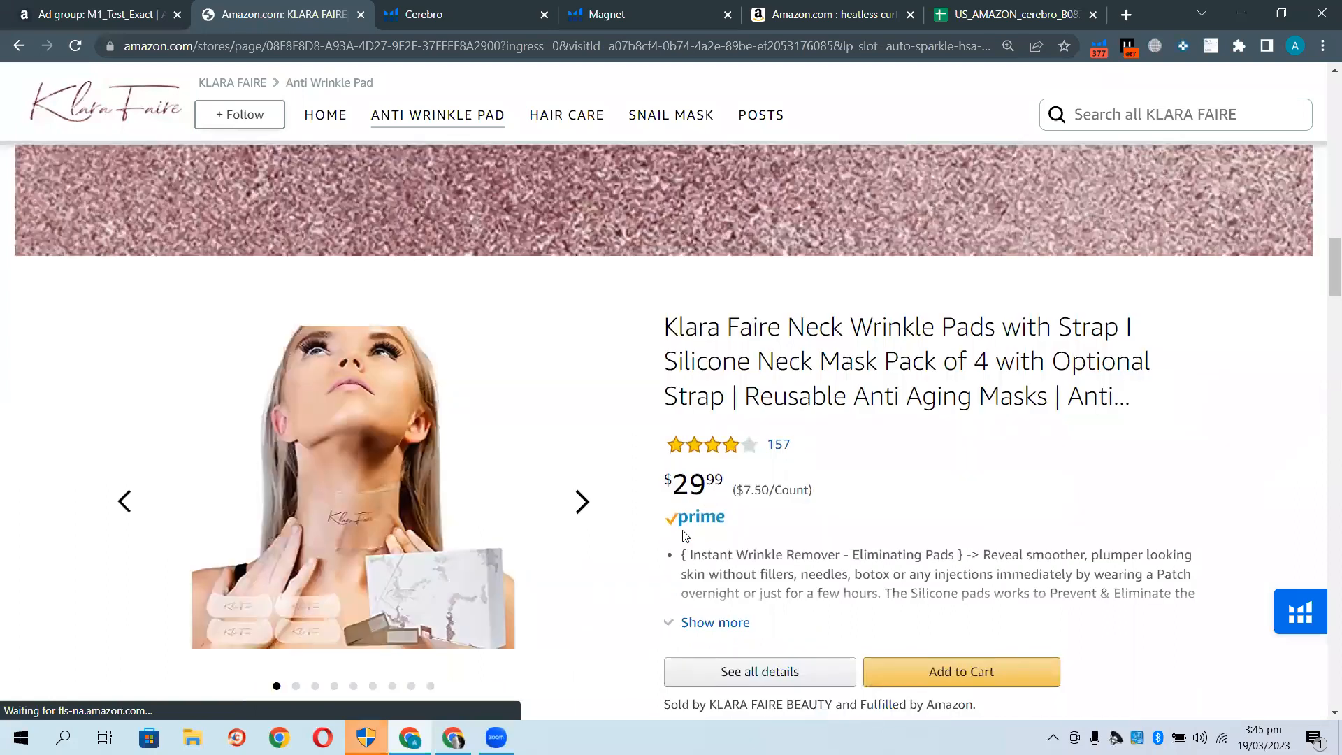
scroll(599, 312, up, 10)
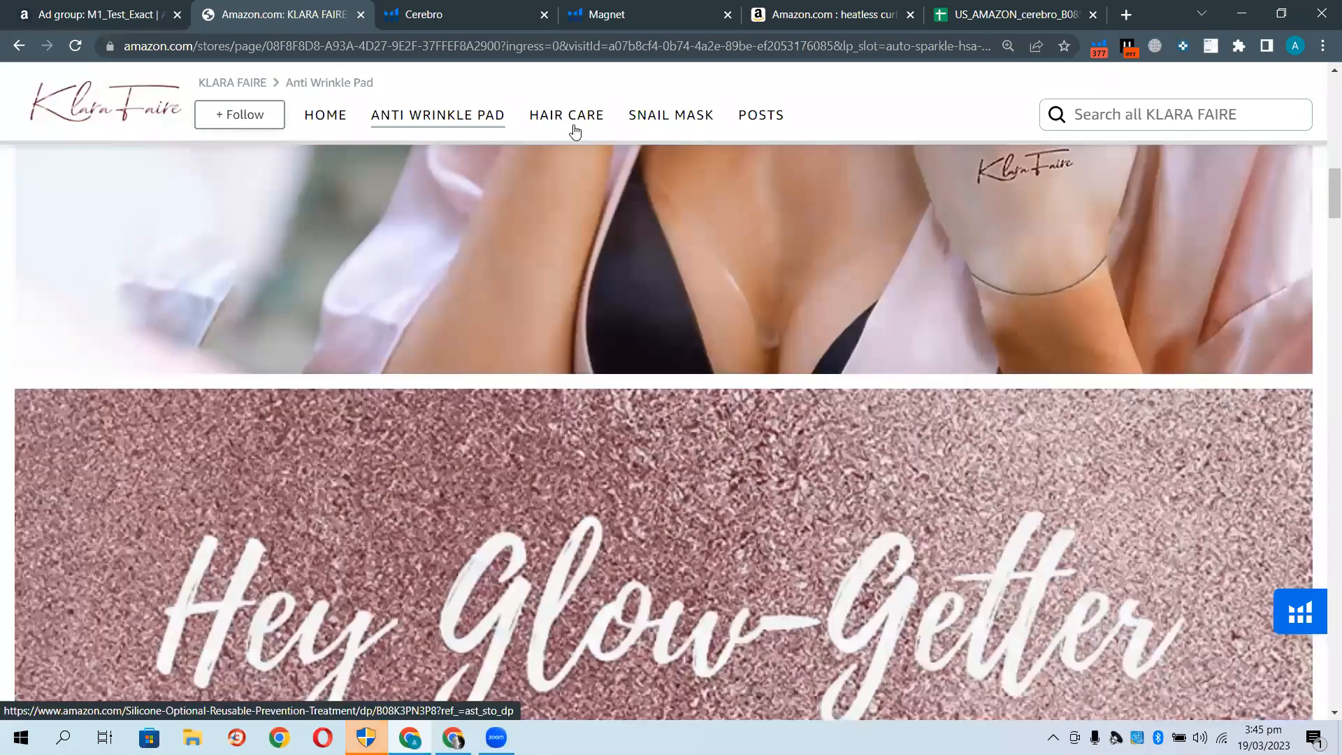
View the store's Hair Care page, look through its curler products and show the companion set's next image
click(566, 119)
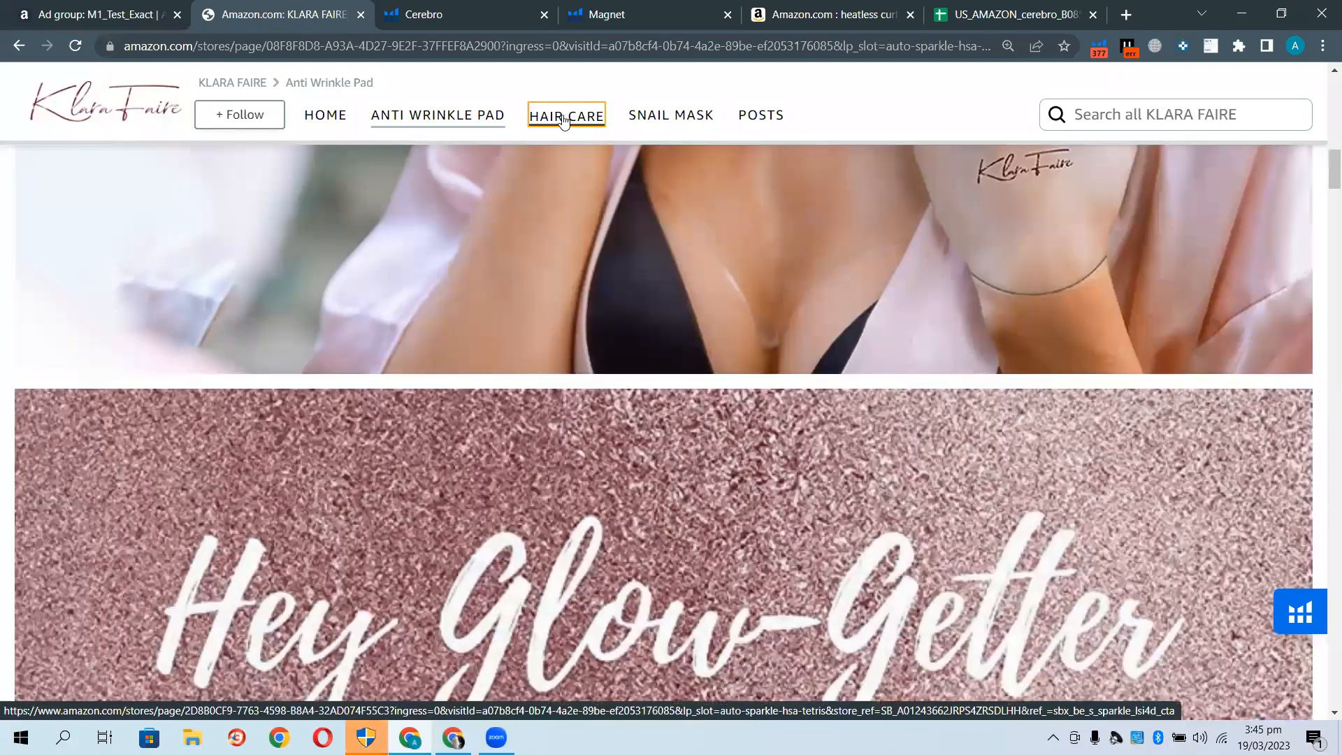
scroll(667, 523, down, 2)
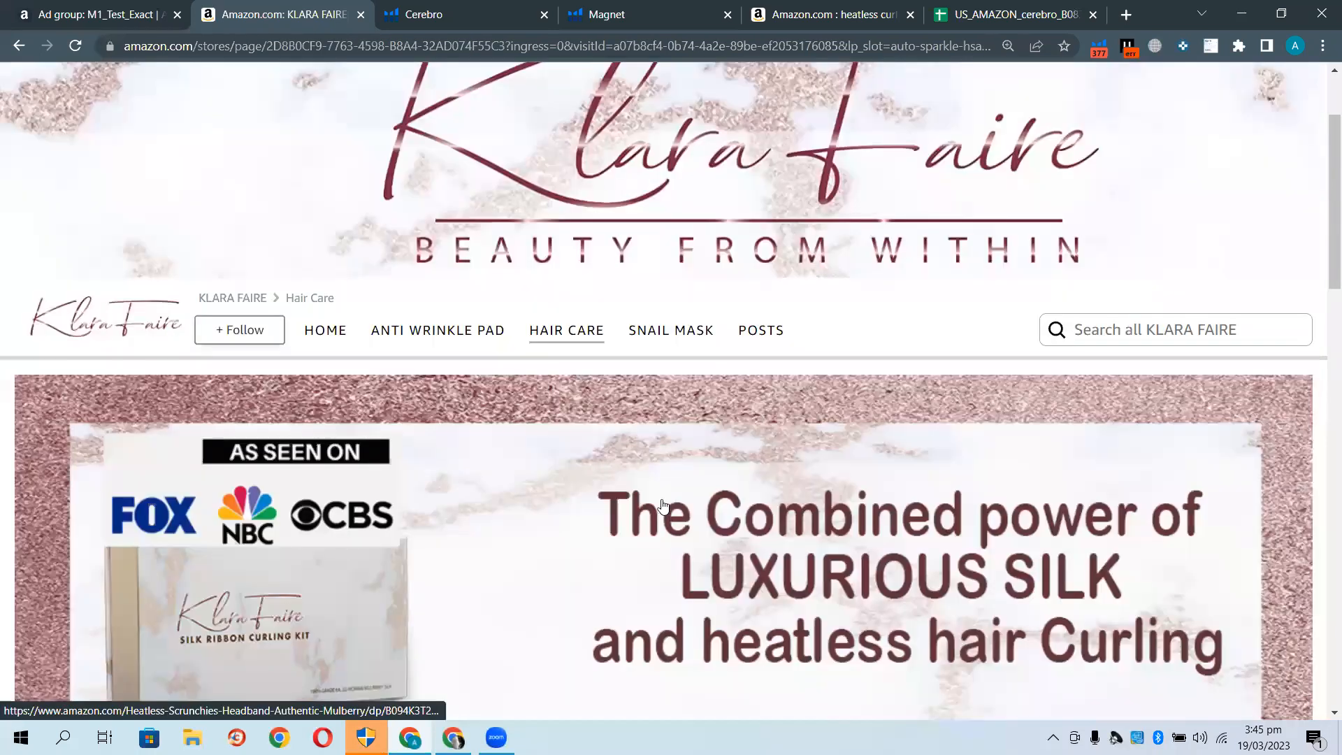
scroll(664, 502, down, 4)
scroll(665, 501, down, 2)
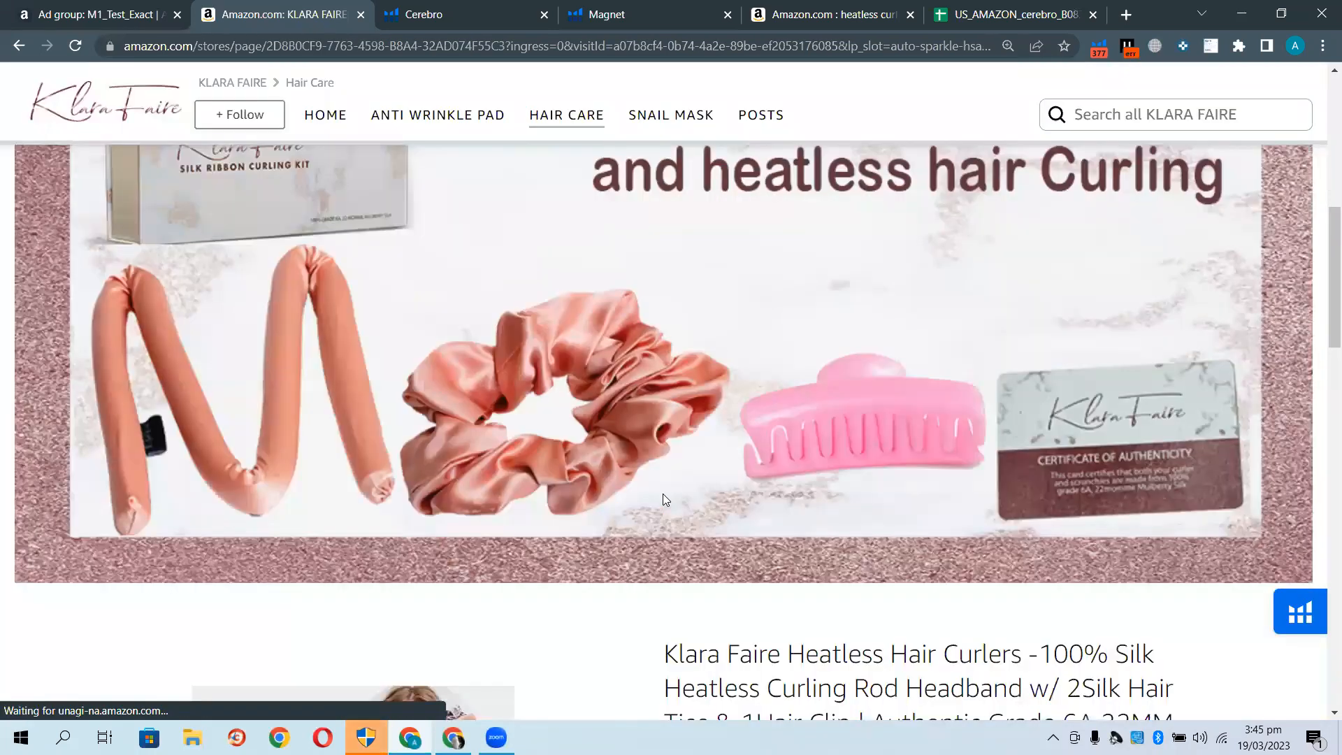
scroll(656, 497, down, 8)
scroll(657, 496, down, 3)
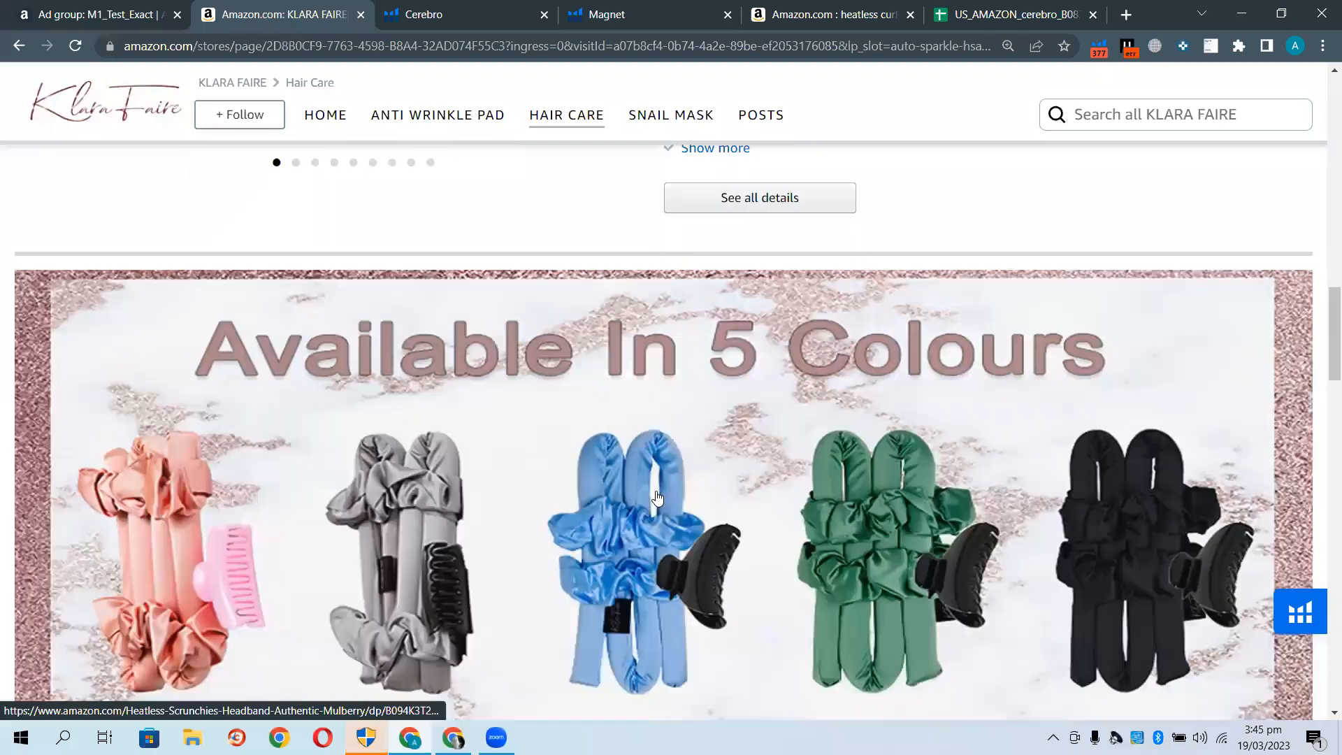
scroll(657, 497, down, 10)
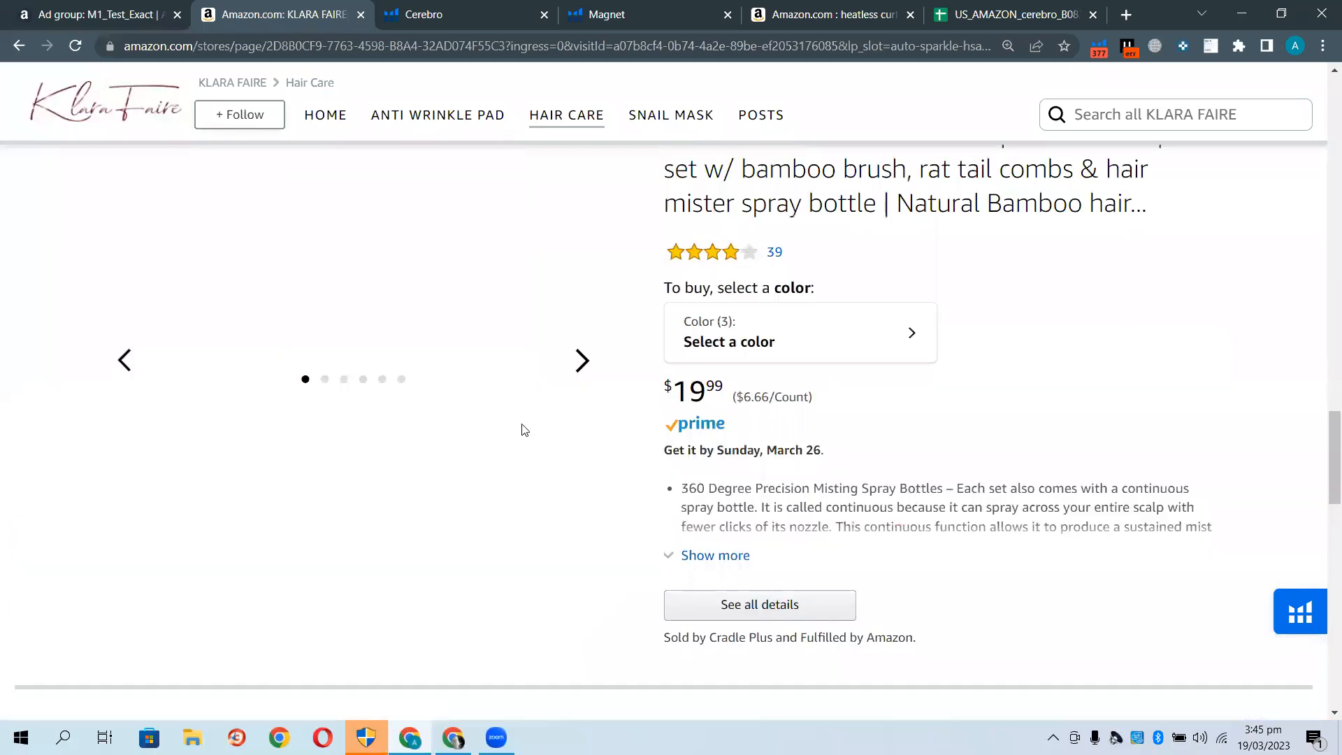
click(579, 362)
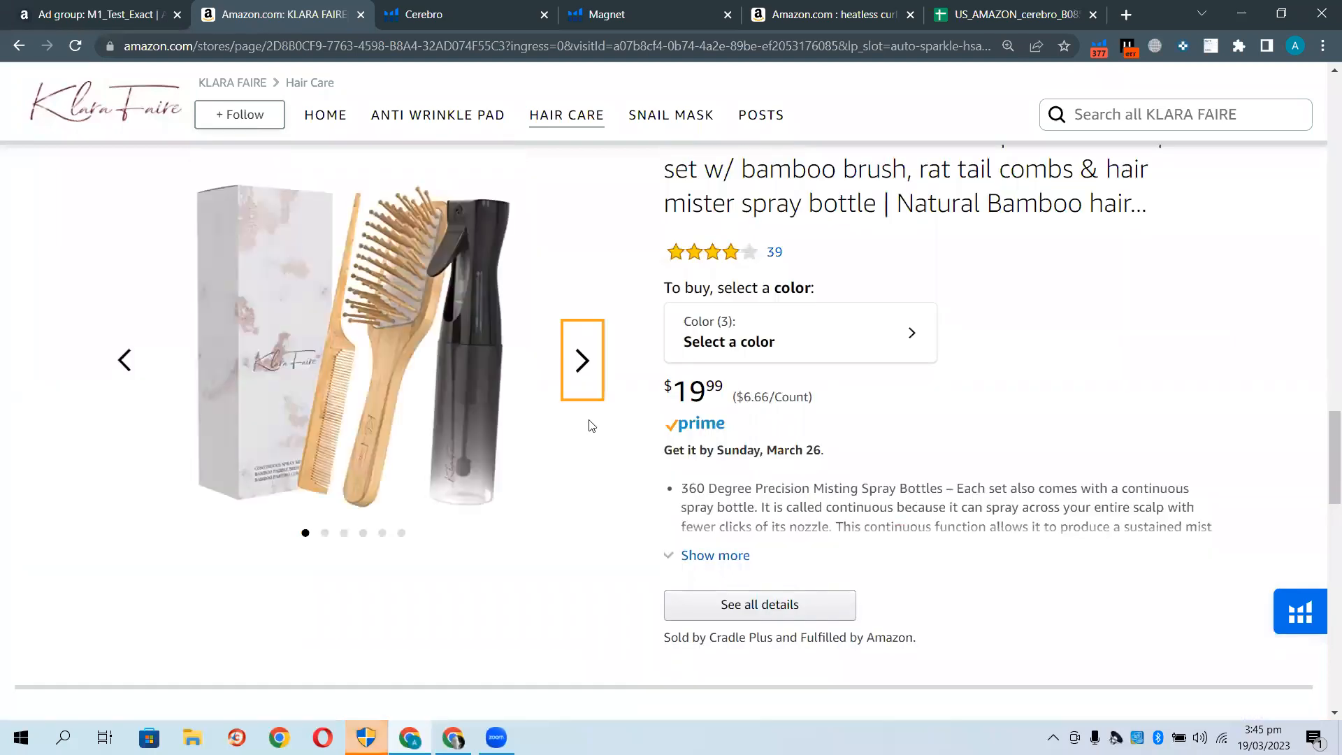
scroll(706, 490, down, 1)
scroll(706, 490, down, 4)
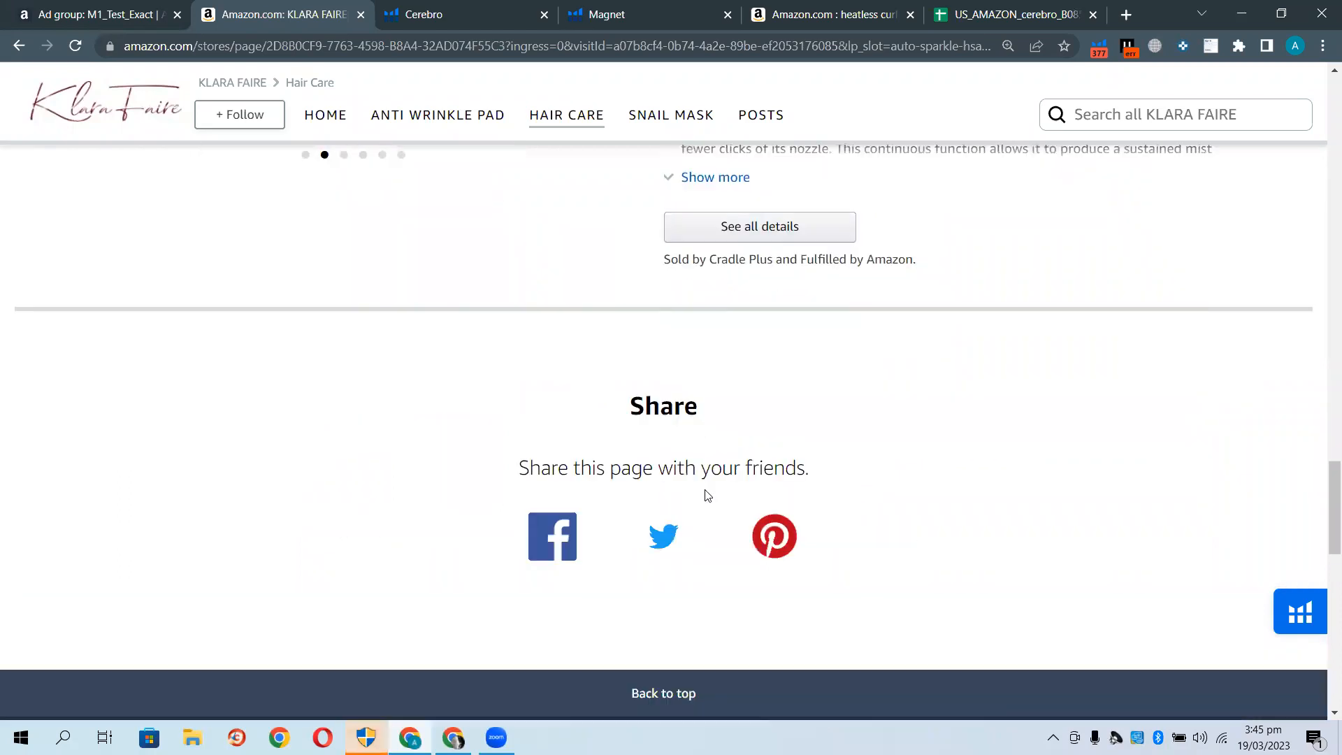
scroll(643, 137, up, 4)
scroll(659, 128, up, 5)
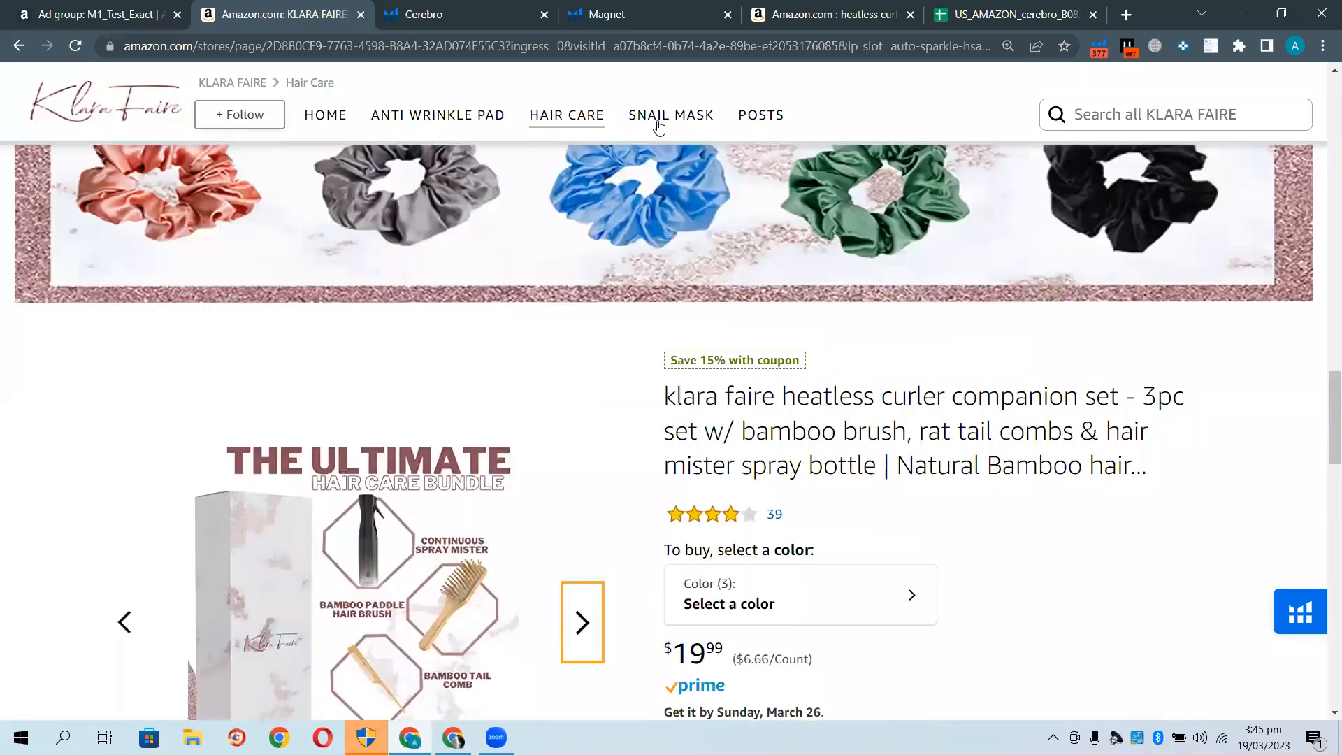
View the Snail Mask page of the KLARA FAIRE store and look at its banner and product listing
click(655, 124)
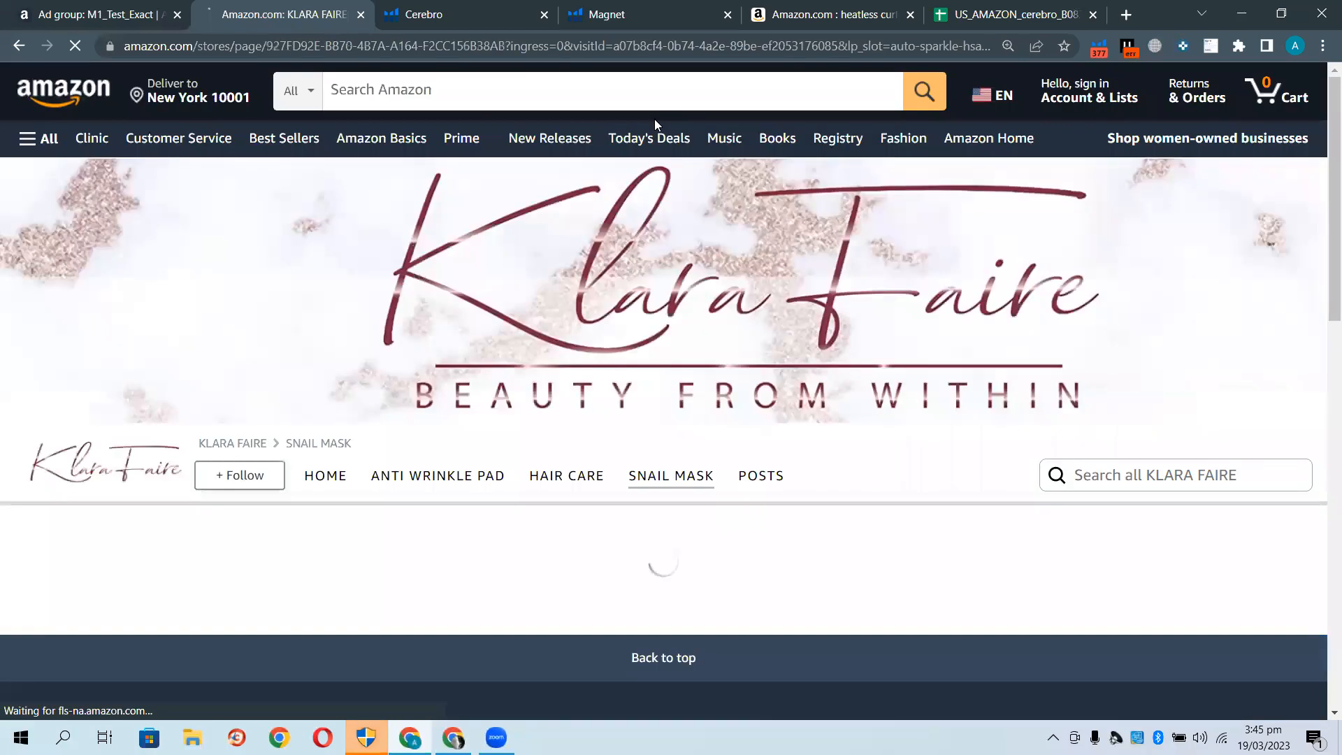
scroll(723, 527, down, 3)
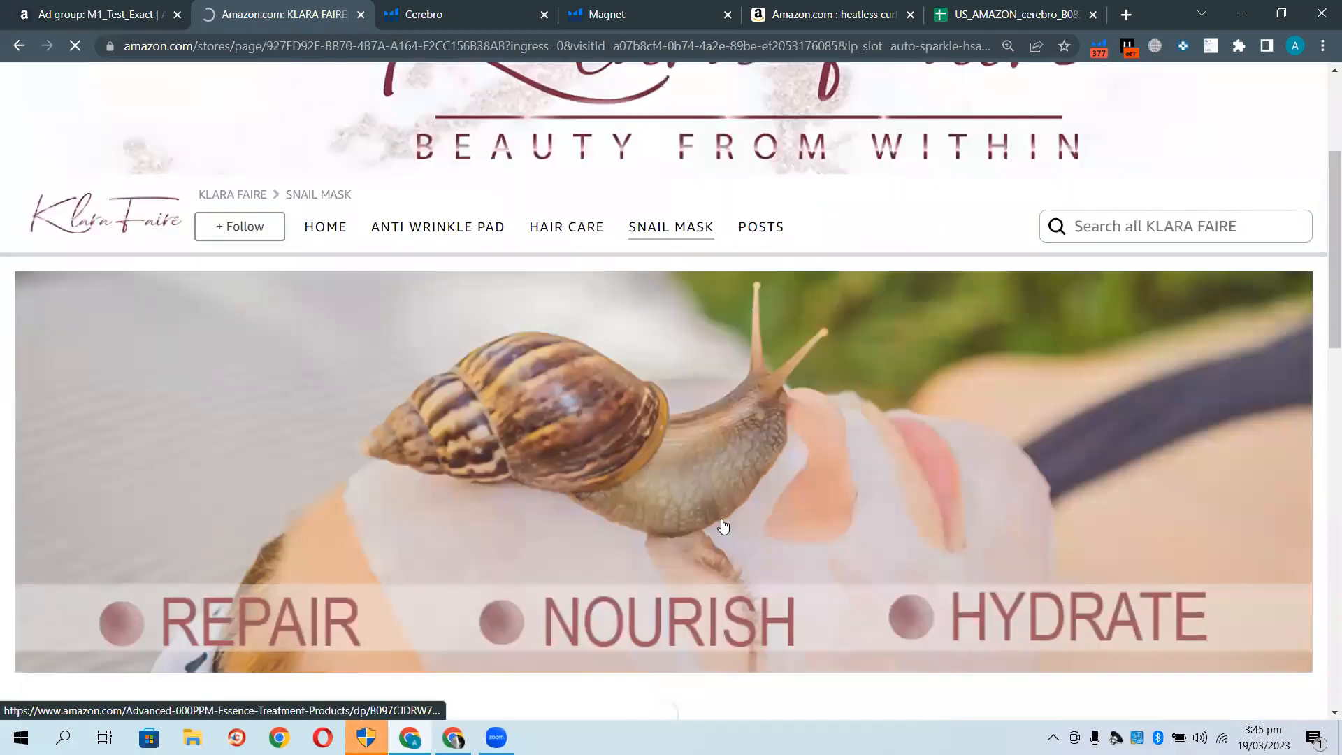
scroll(723, 527, down, 4)
scroll(723, 526, down, 2)
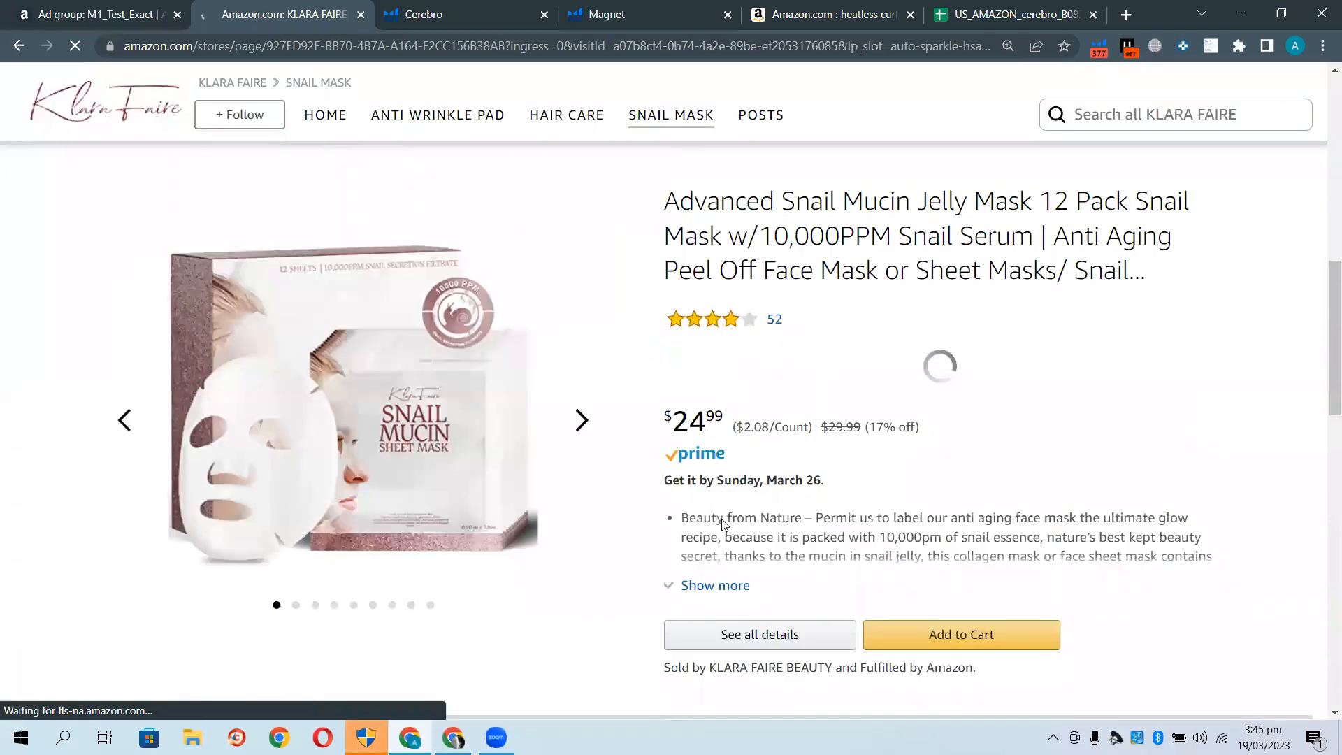
Switch to the Amazon Ads campaign builder window and start a new Sponsored Products campaign
click(460, 7)
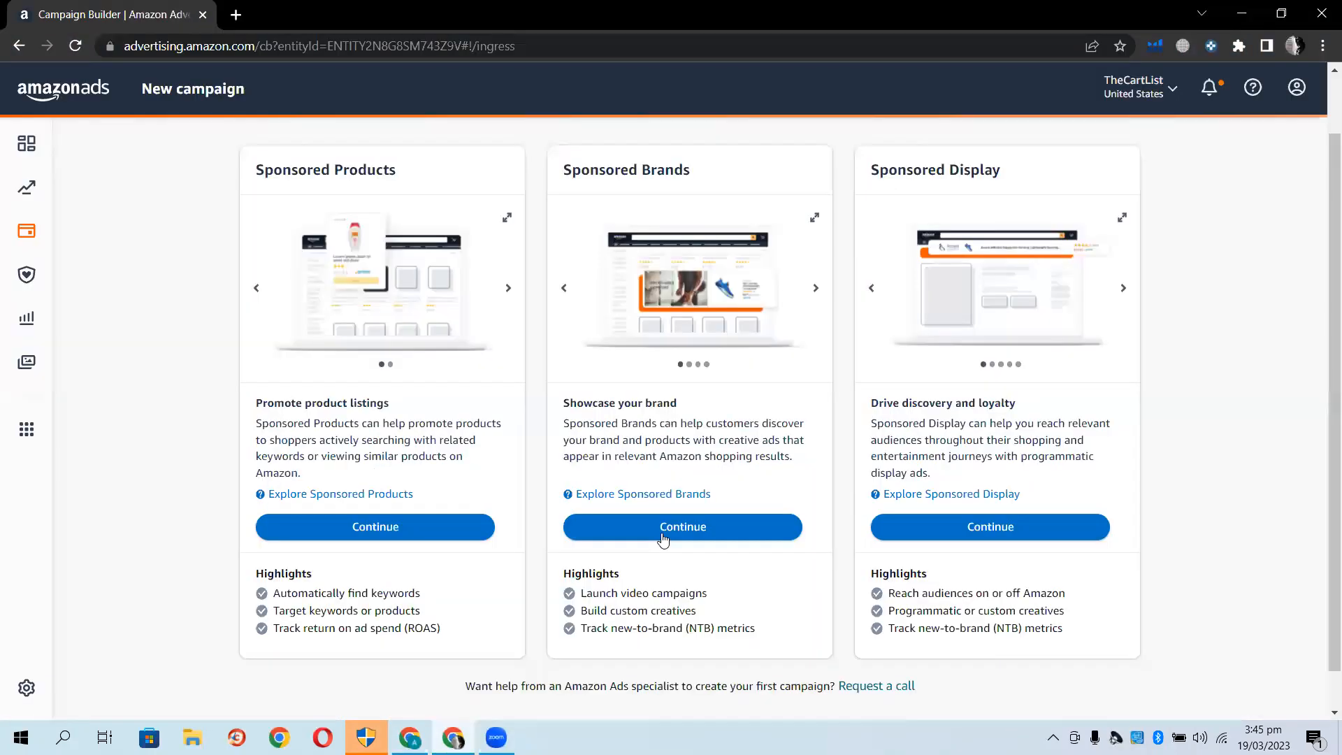
click(664, 532)
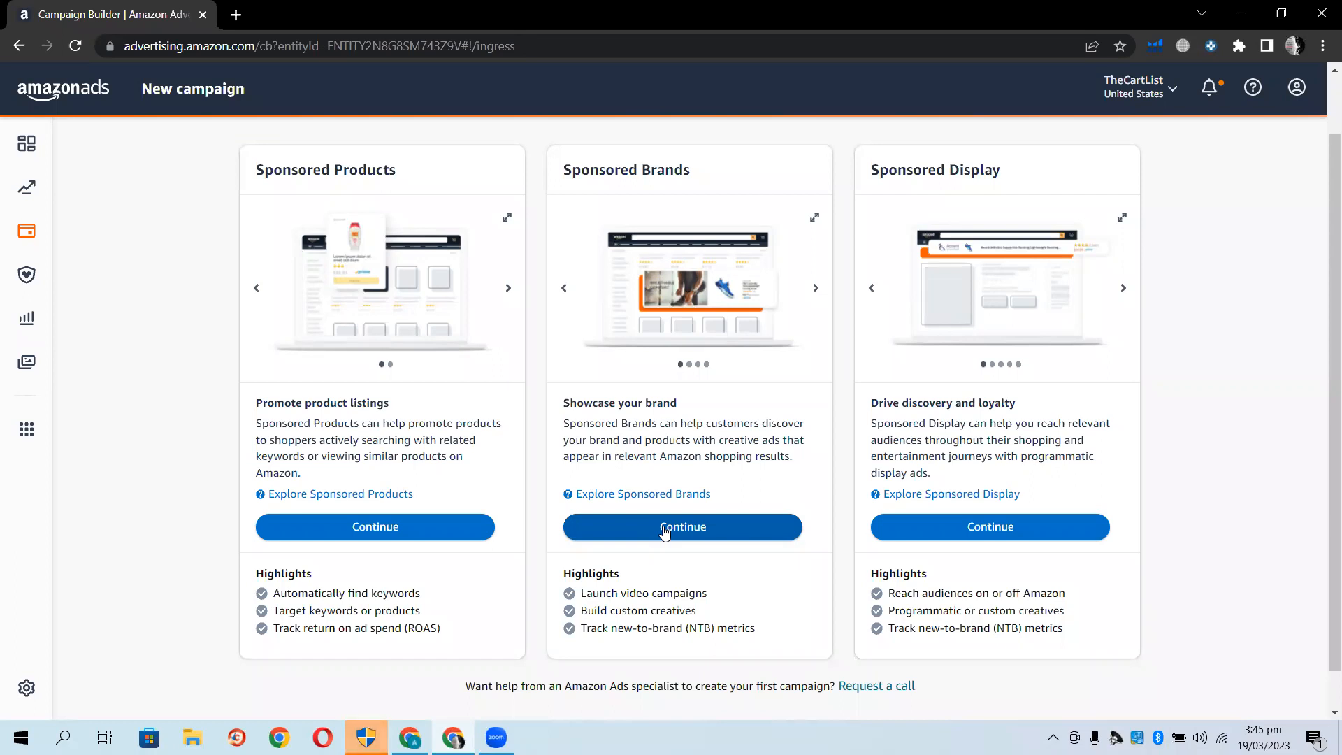
click(439, 541)
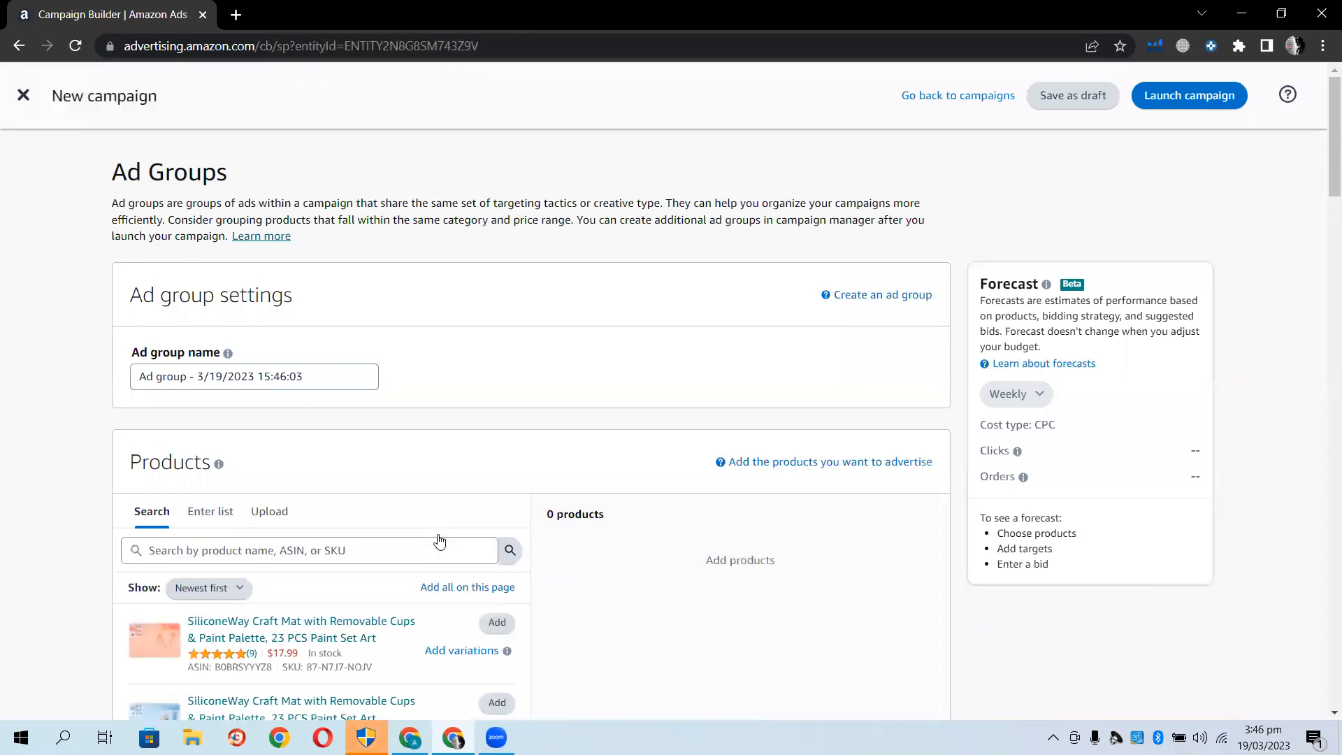
Name the new campaign's ad group "Manual PPC"
scroll(103, 499, down, 1)
triple_click(330, 289)
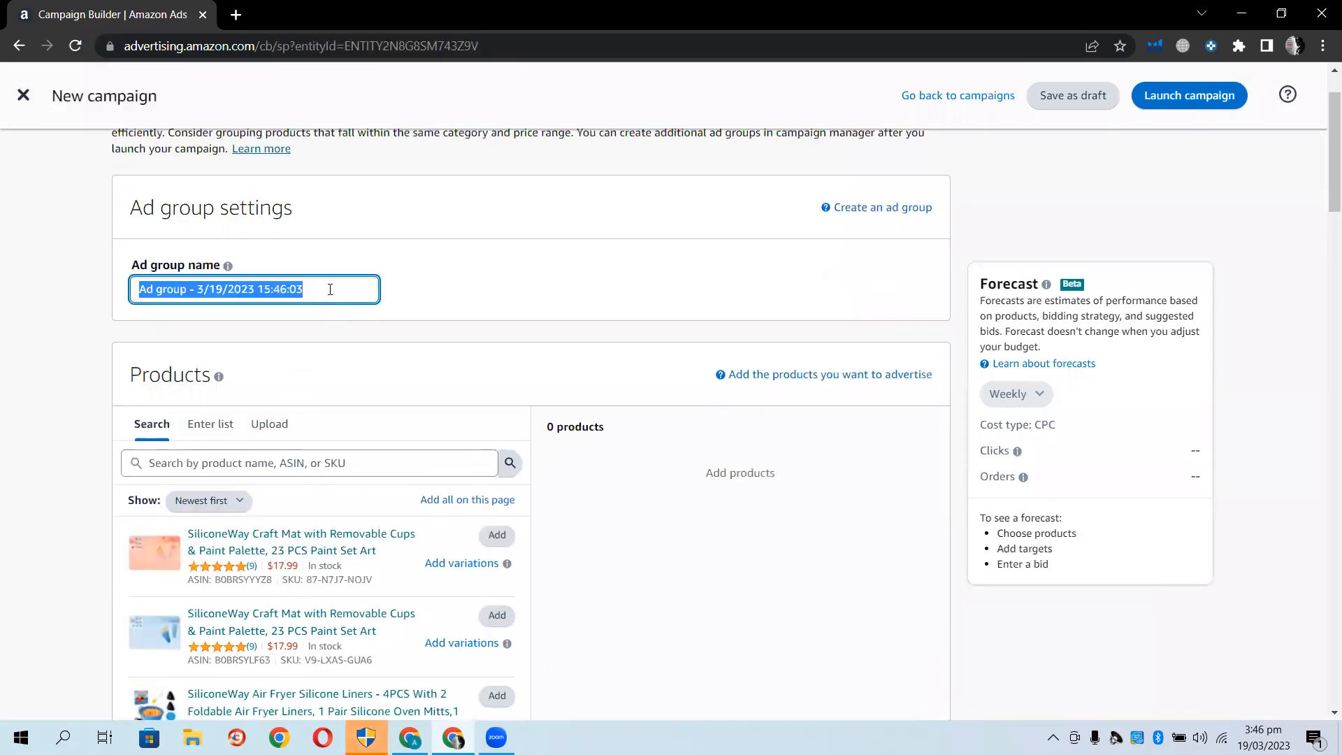
text(Manu)
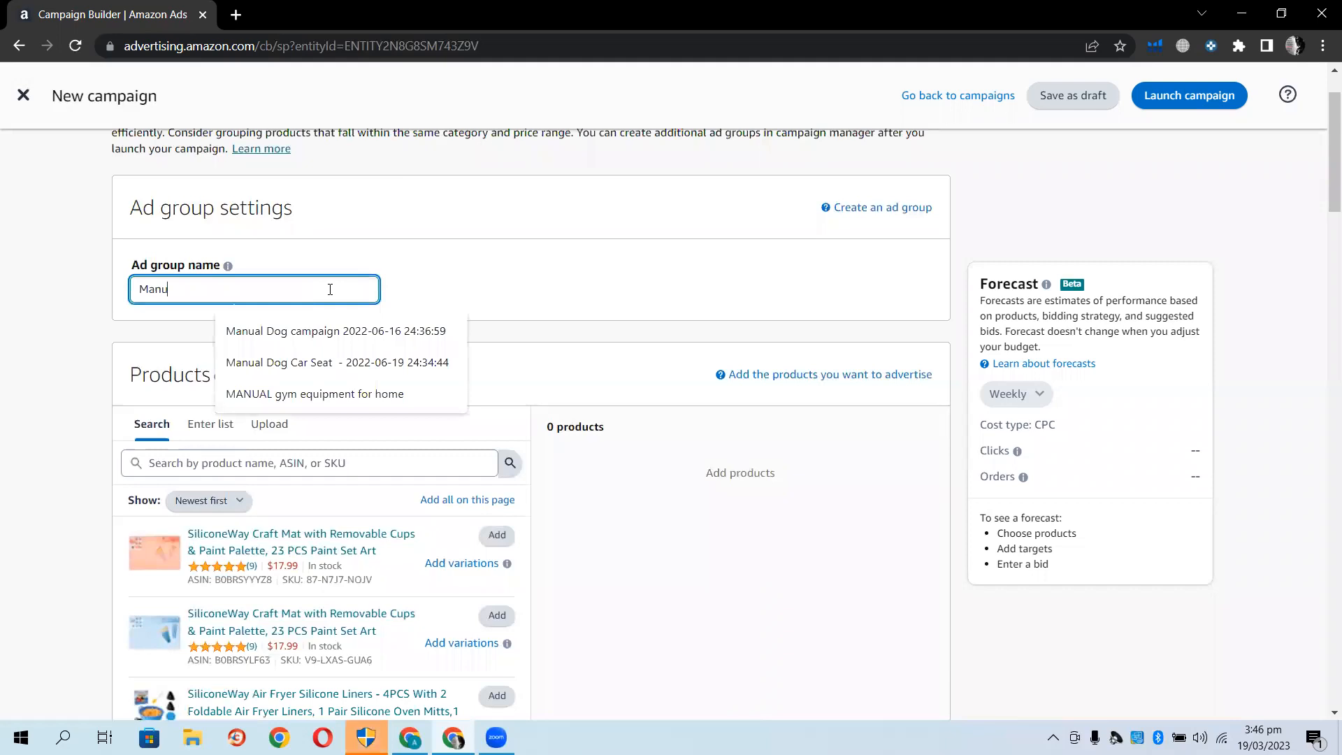
text(al PC)
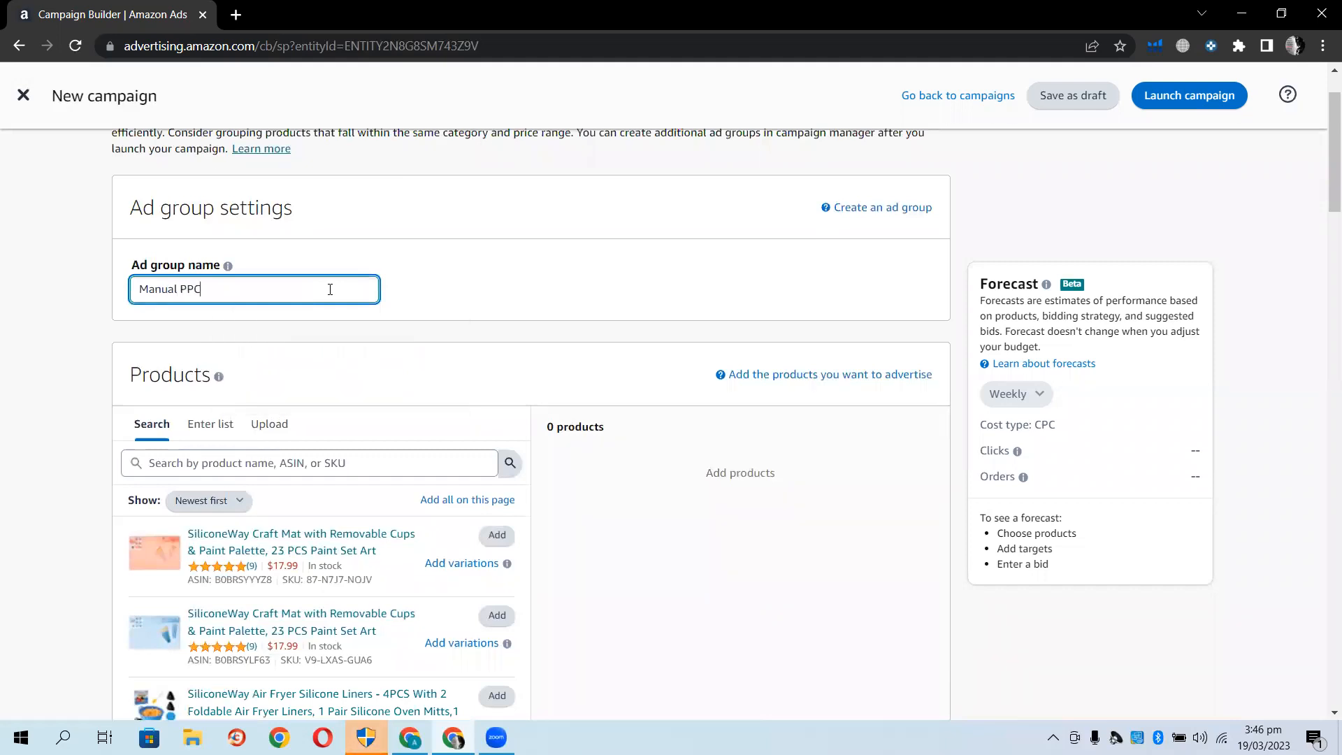
click(79, 328)
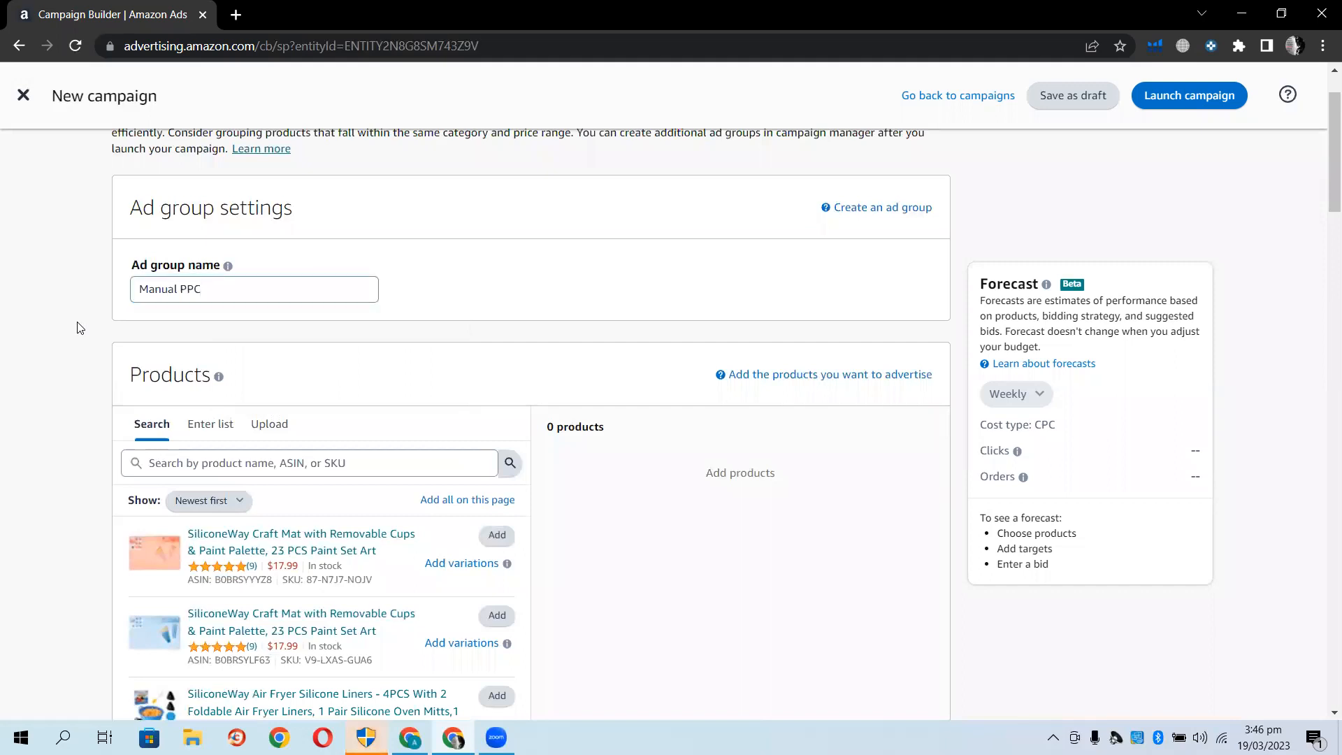
Look through the listed products, then open Seller Central in a new tab and switch to the ProductWorks account for the United States
scroll(79, 328, down, 5)
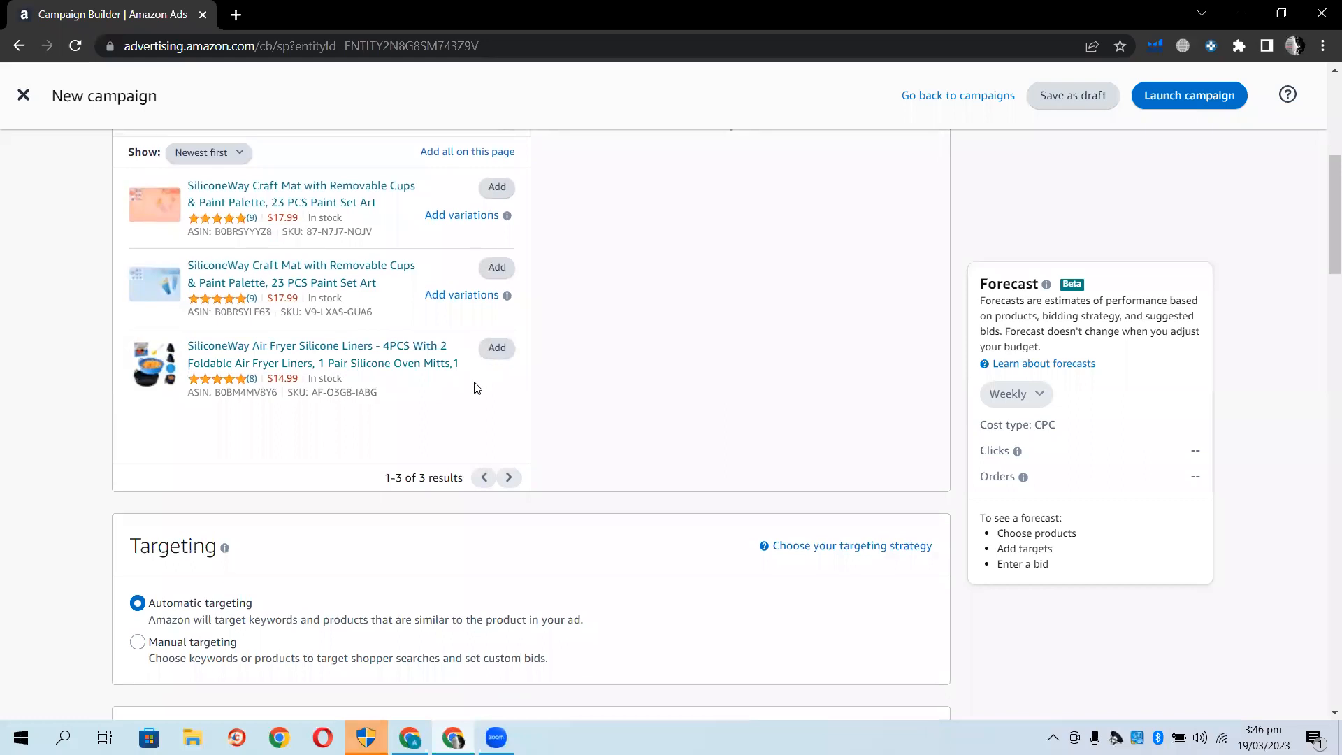
scroll(467, 409, up, 1)
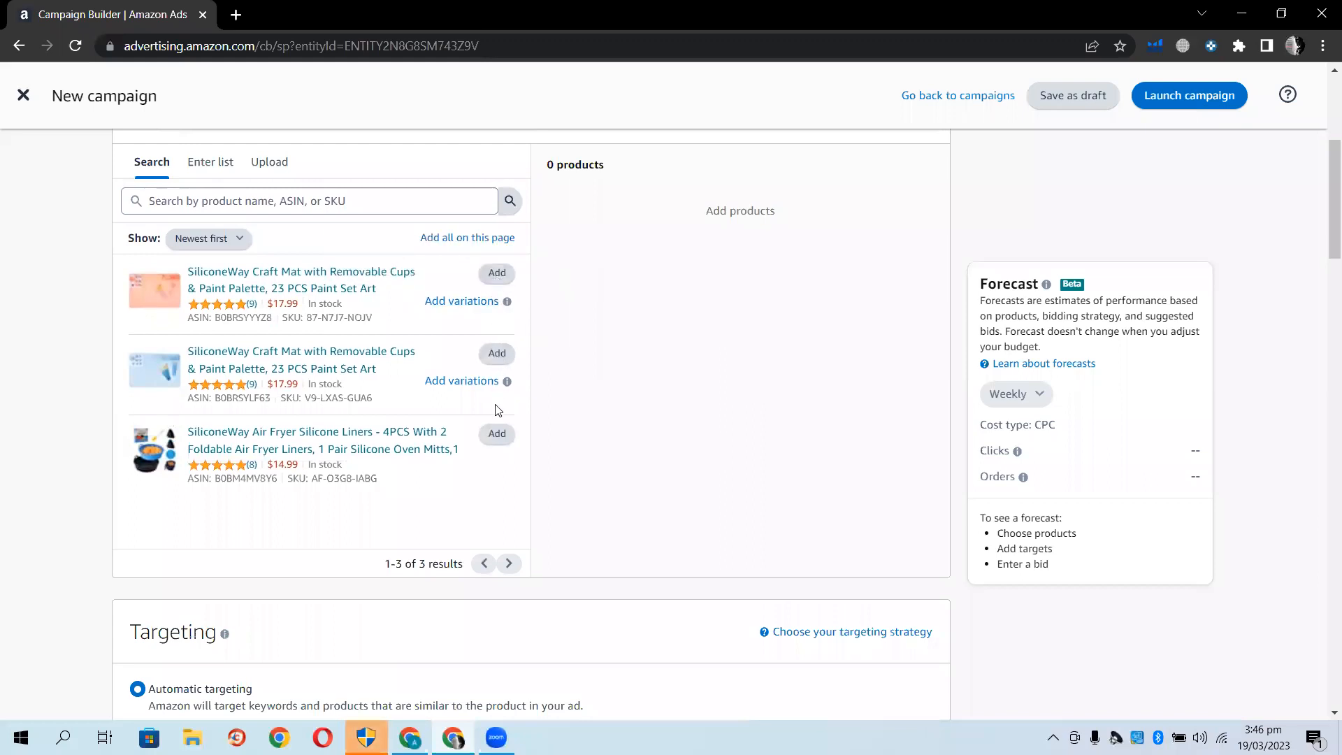
scroll(488, 361, up, 1)
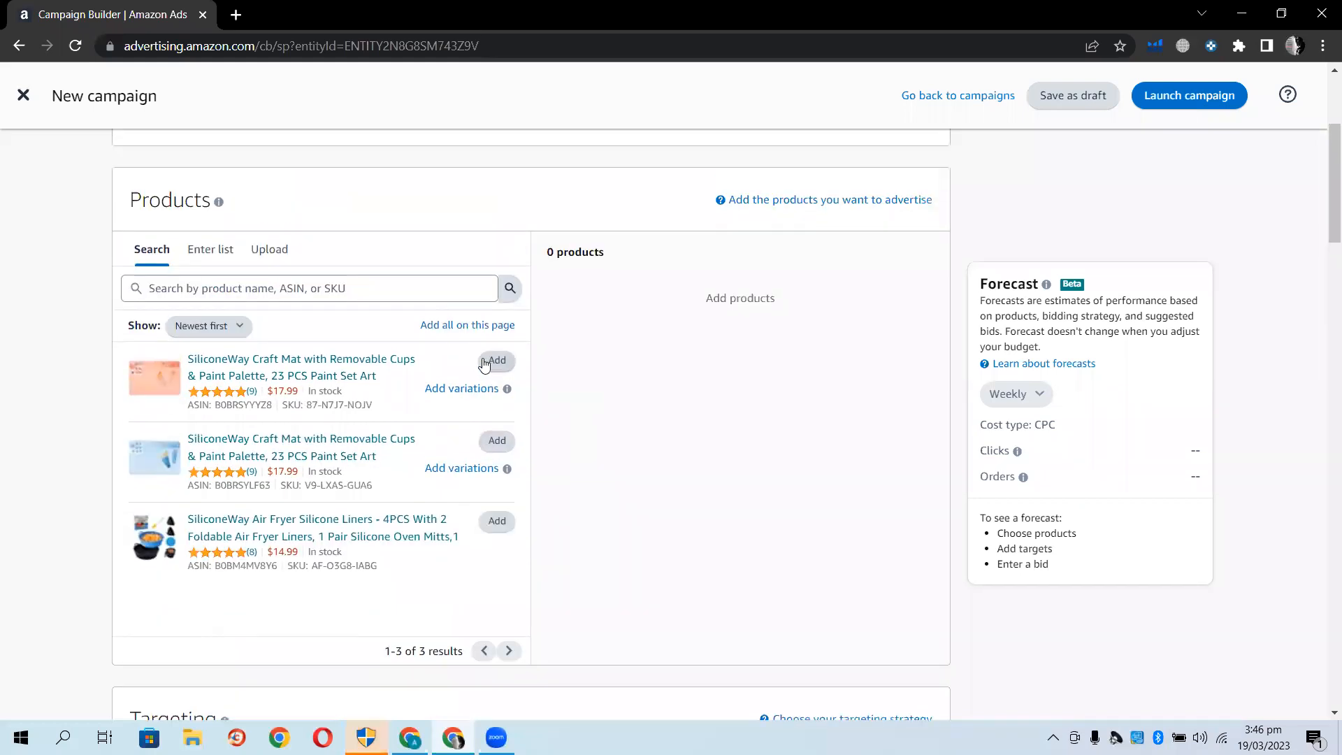
click(235, 15)
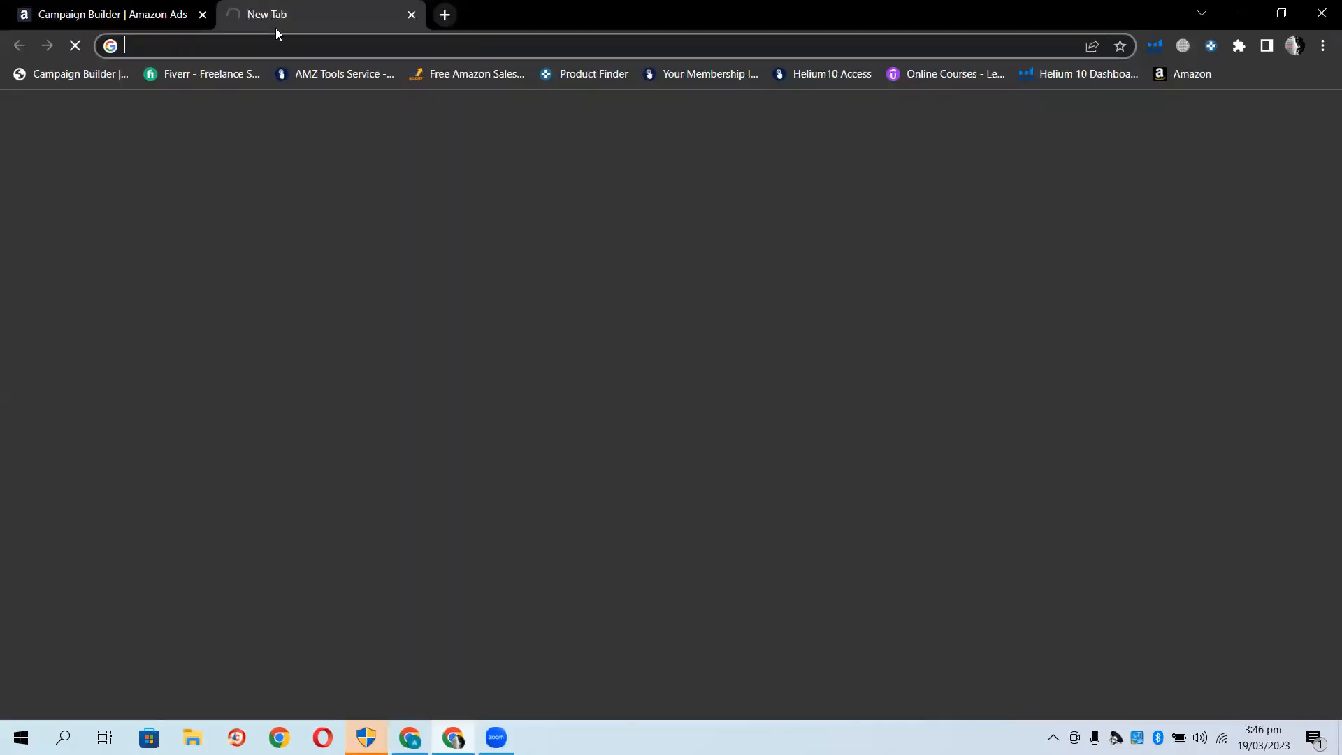
click(1160, 73)
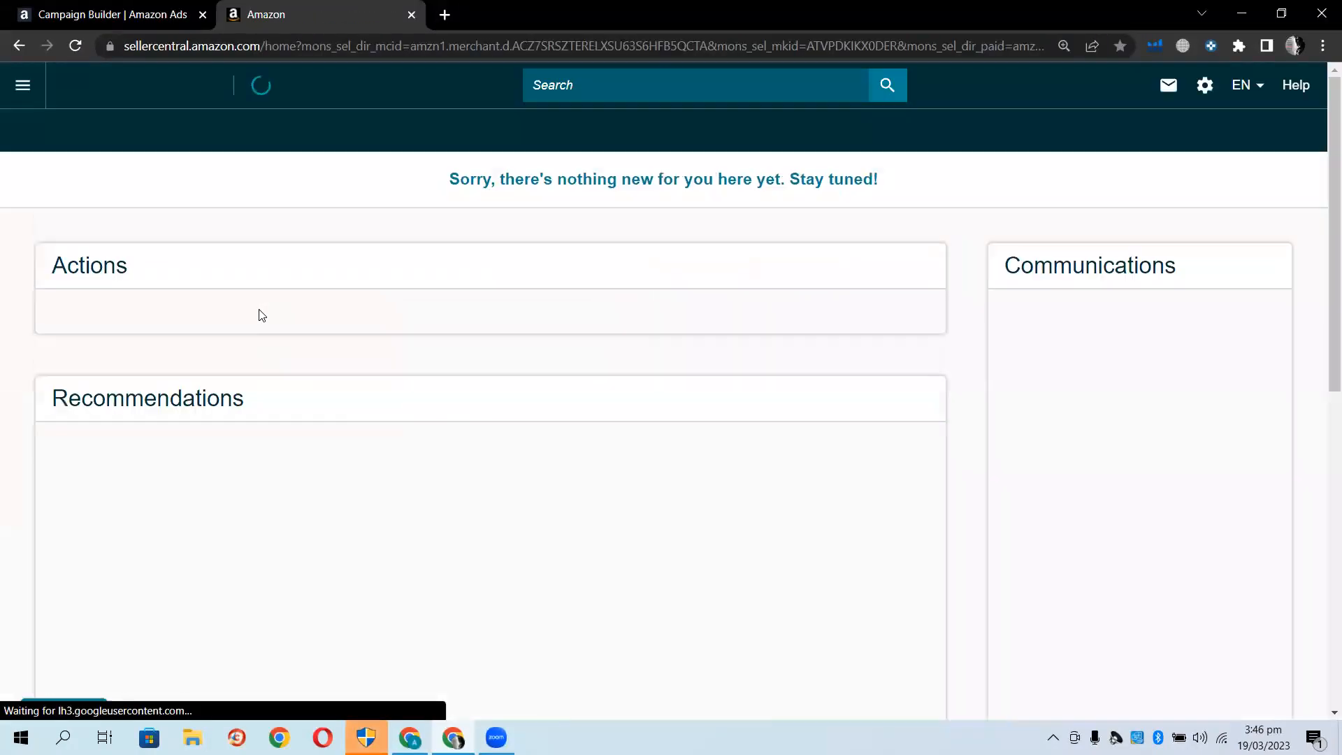
click(296, 99)
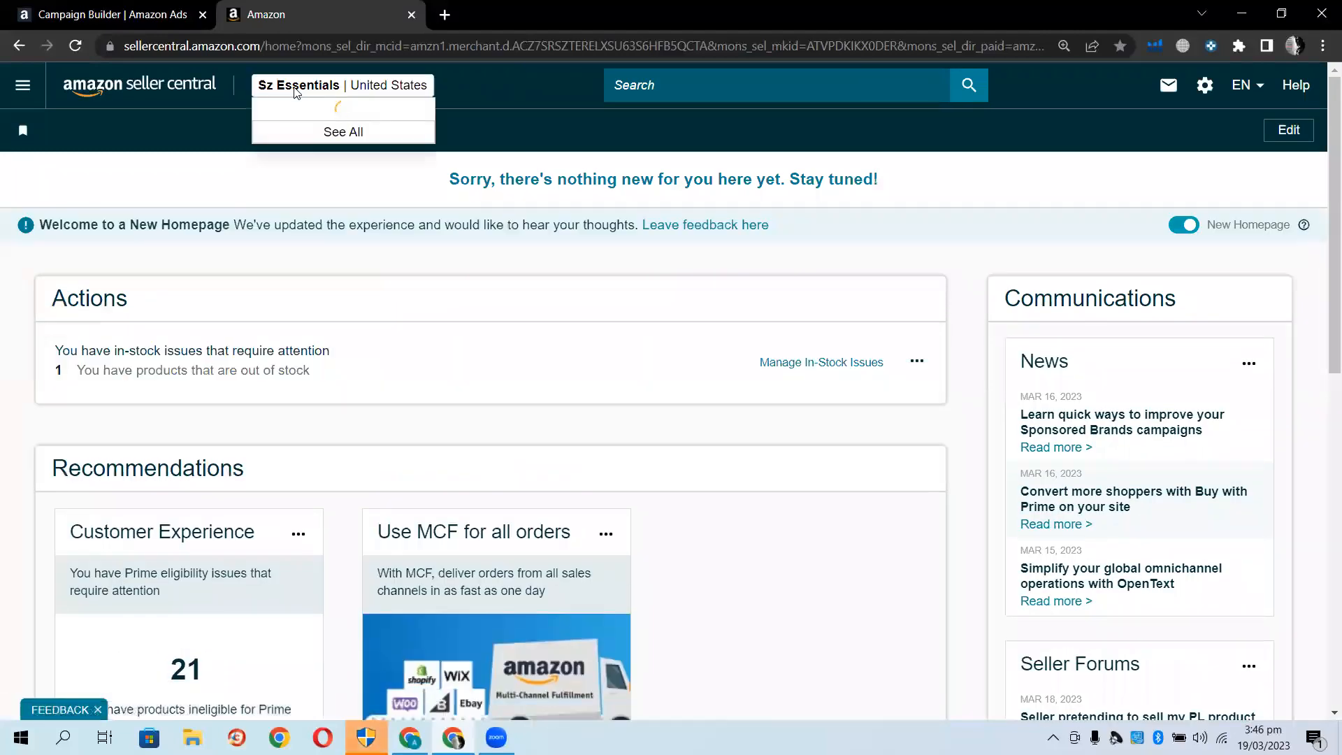
click(260, 126)
click(259, 239)
scroll(286, 237, down, 5)
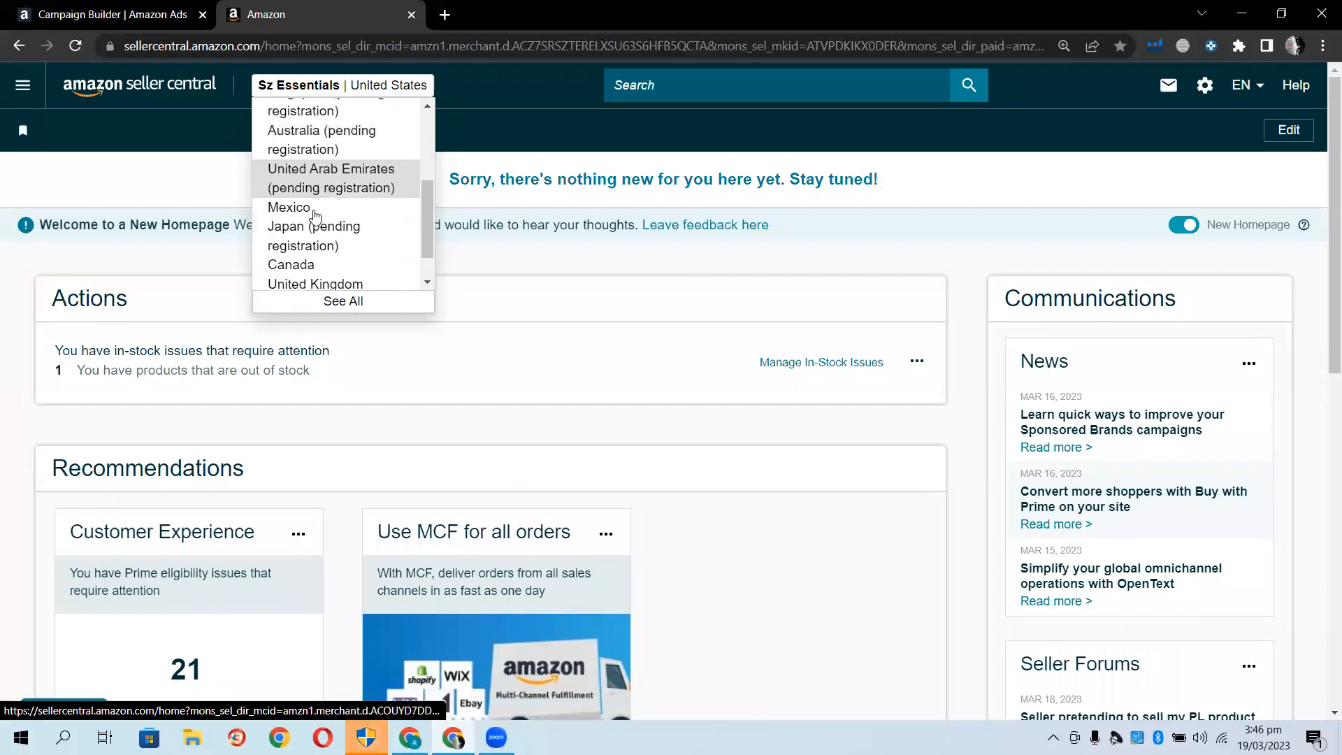
click(299, 279)
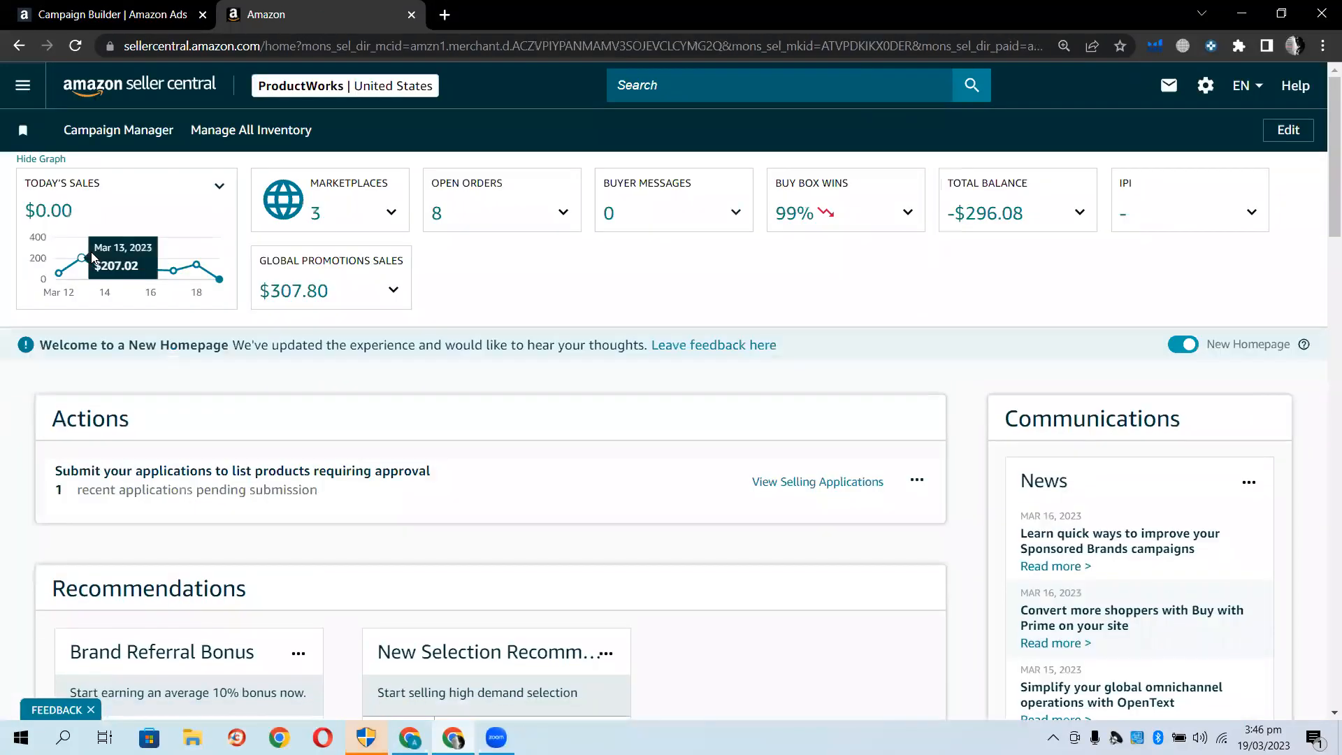
Open the Manage Inventory page and expand the variations of the craft mat and air fryer liner listings to examine them
click(15, 93)
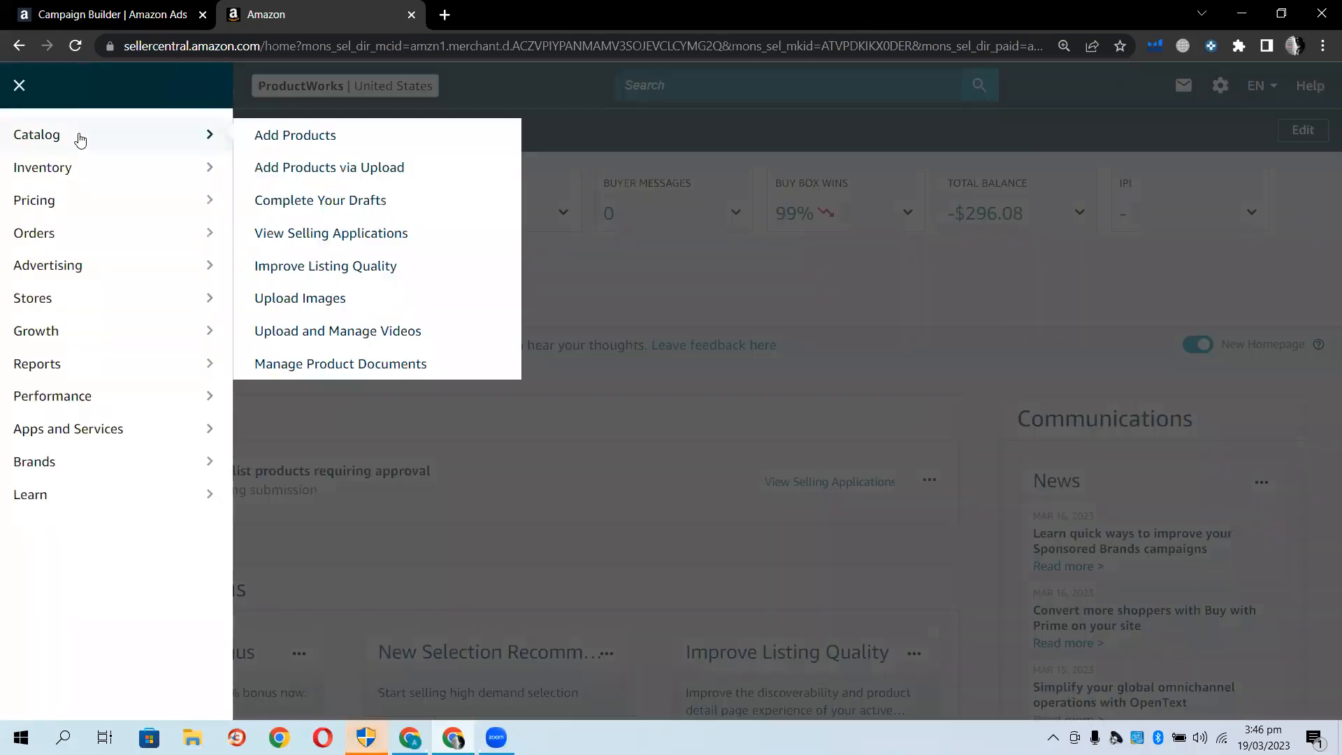
mouse_move(160, 169)
click(300, 175)
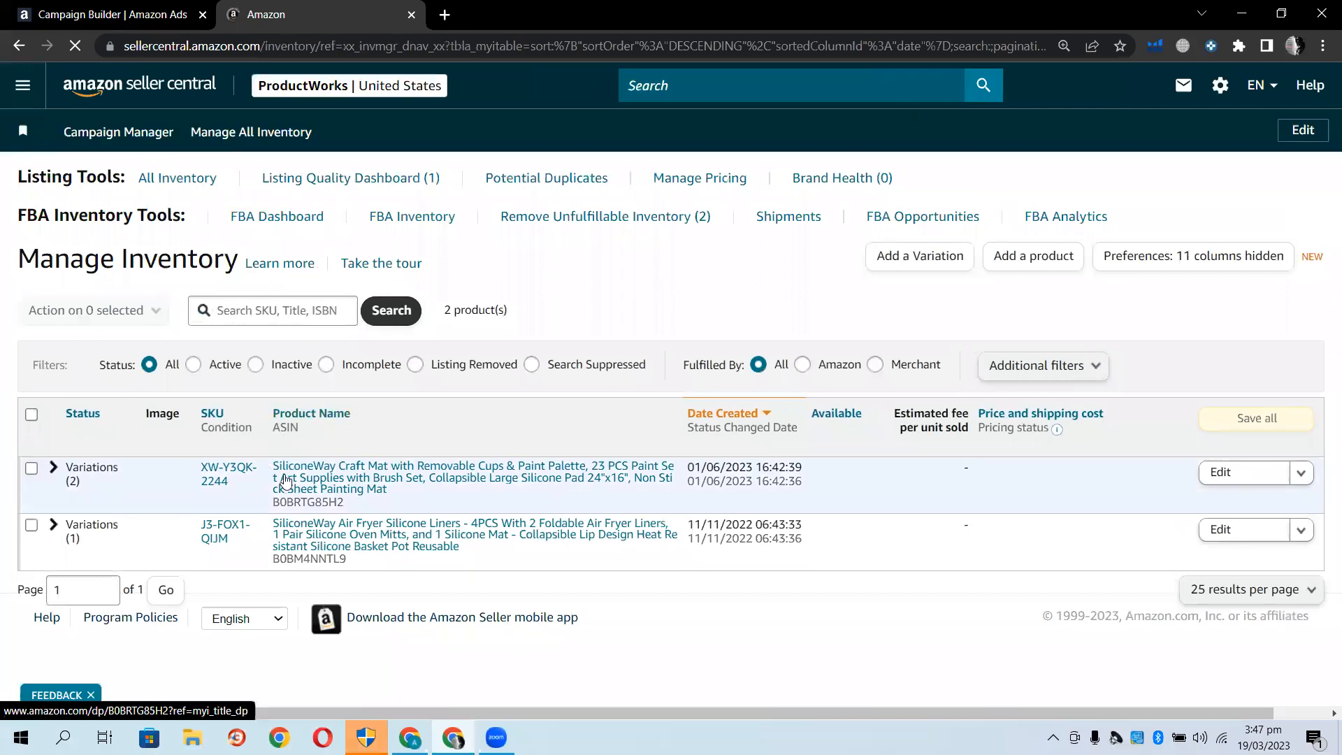
click(54, 468)
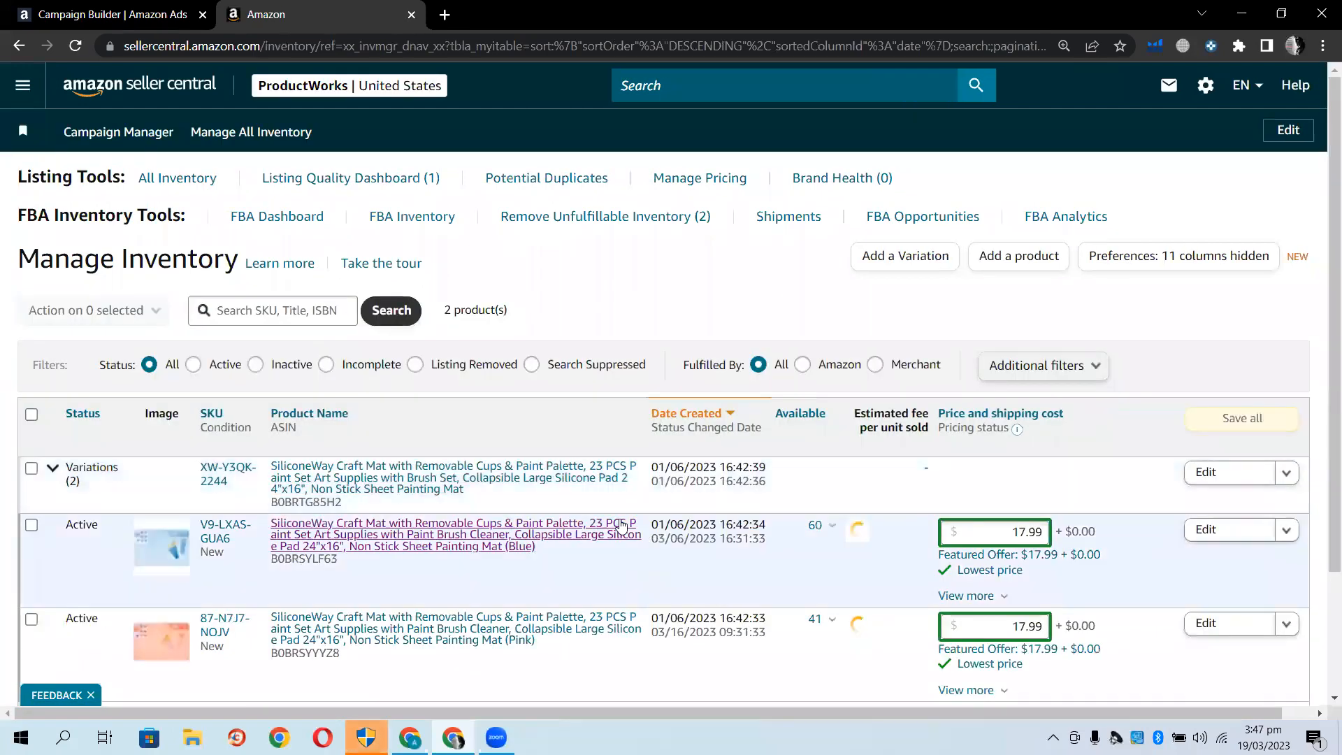
scroll(70, 516, down, 2)
click(53, 557)
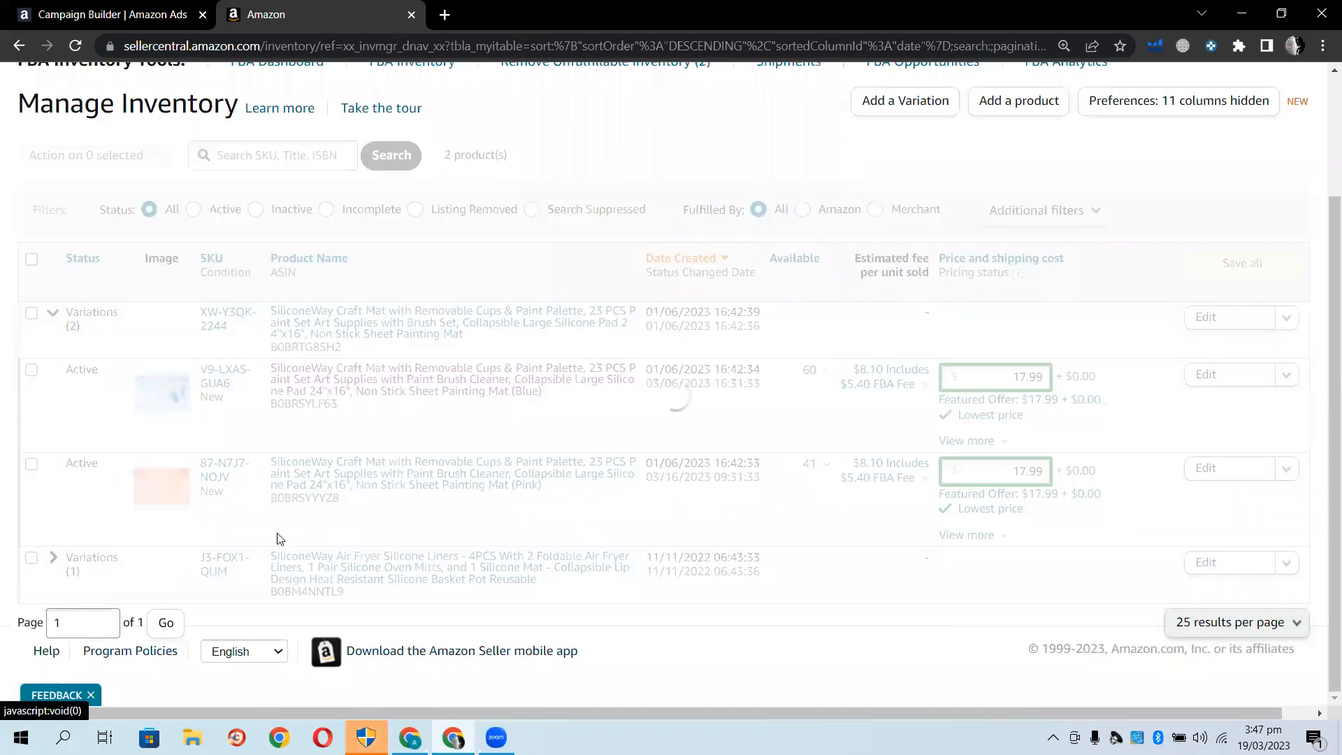
scroll(485, 514, down, 2)
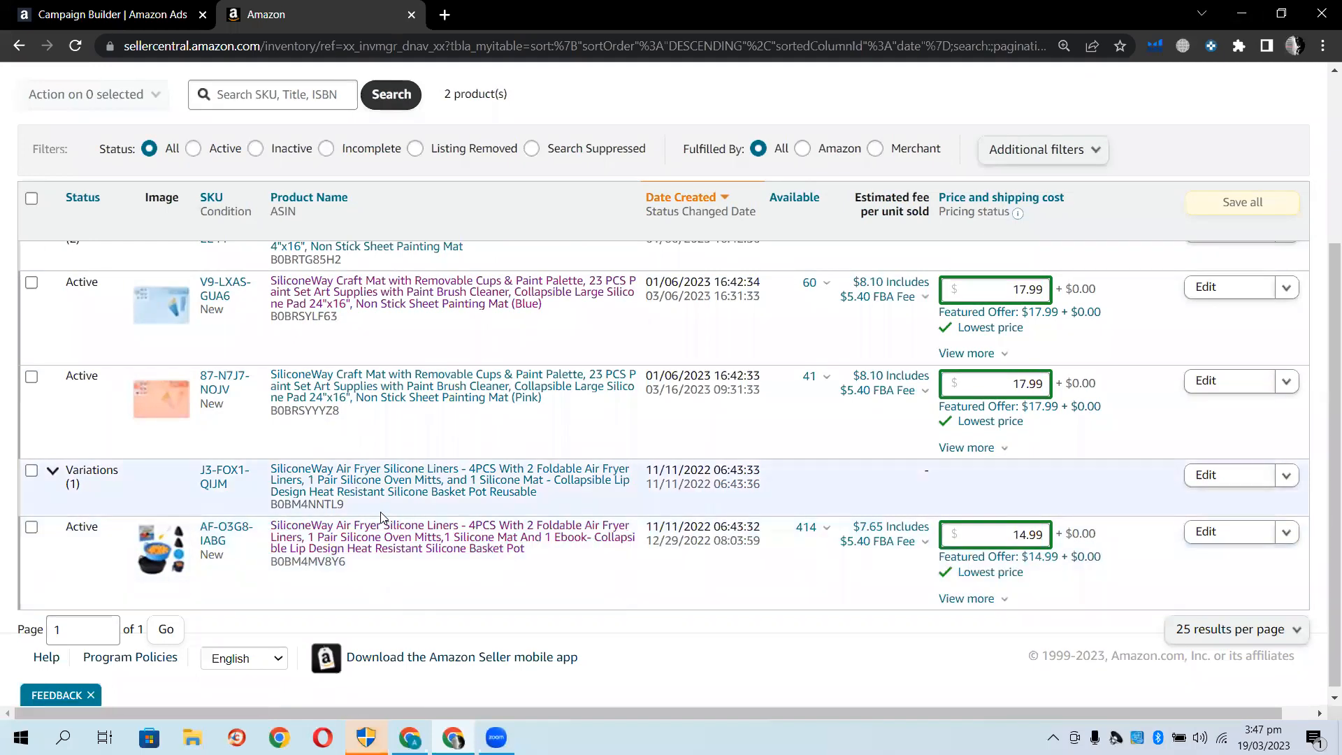
scroll(381, 517, up, 2)
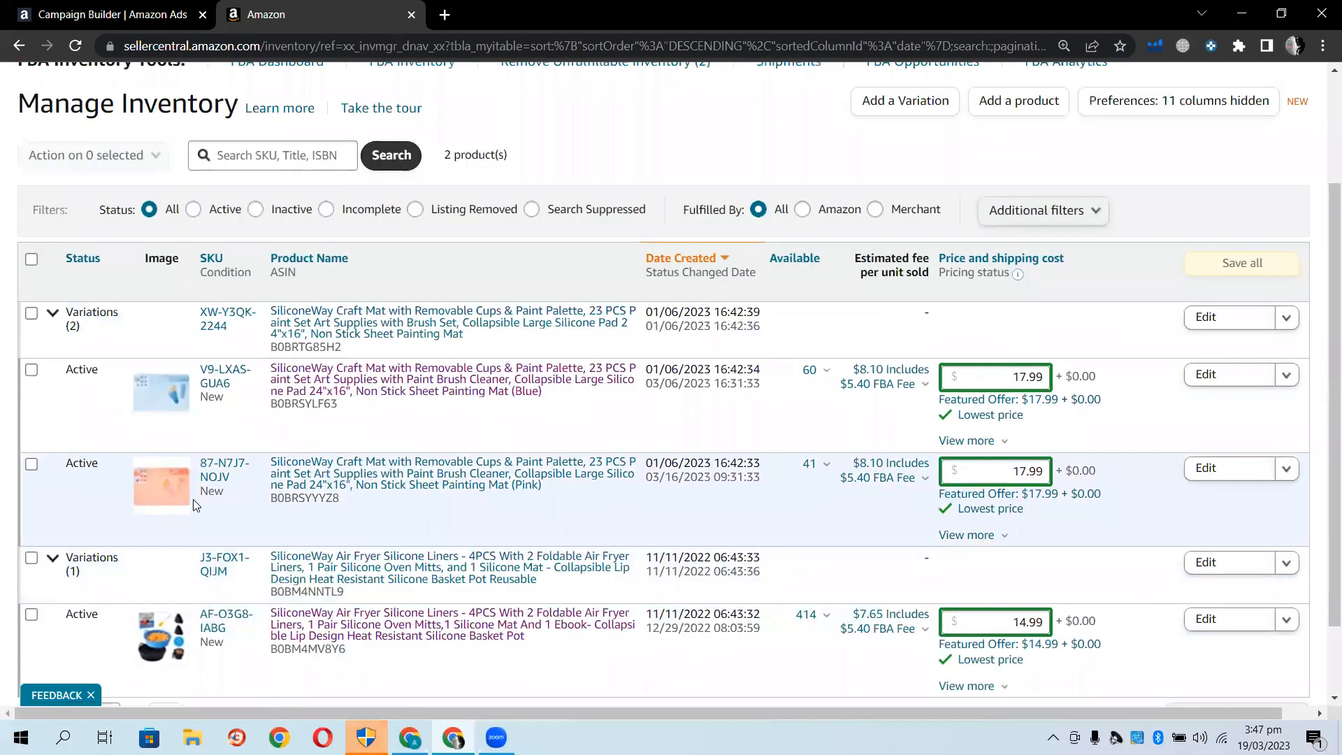
Return to the campaign builder and add the SiliconeWay Air Fryer Silicone Liners as the advertised product
click(115, 14)
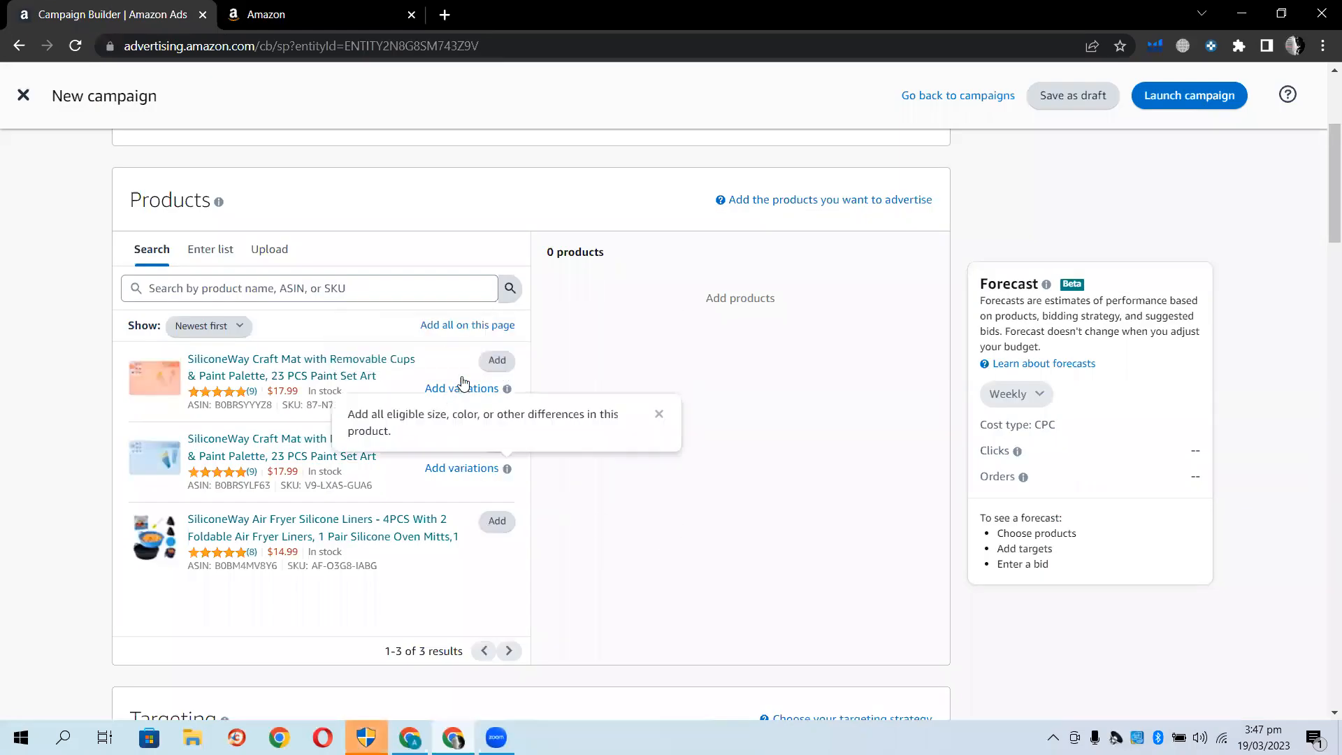
click(496, 523)
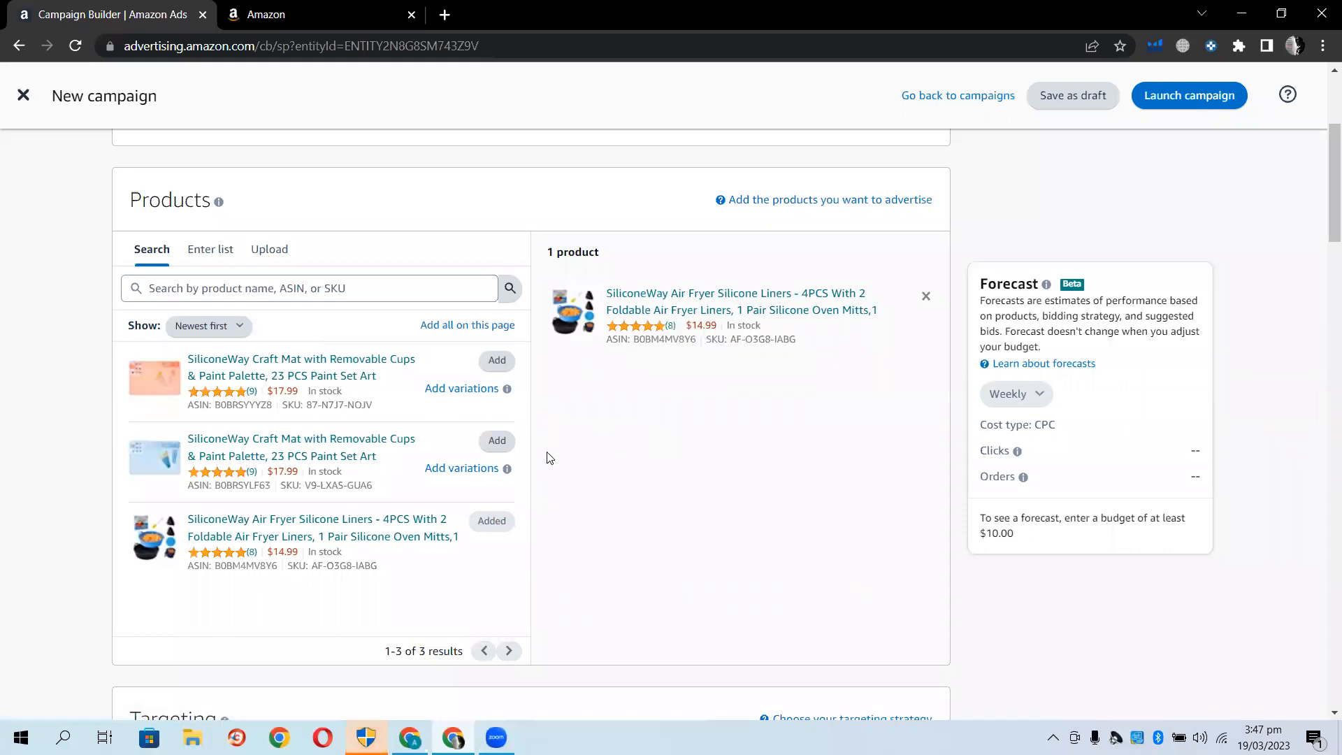
scroll(62, 444, up, 3)
scroll(150, 424, down, 2)
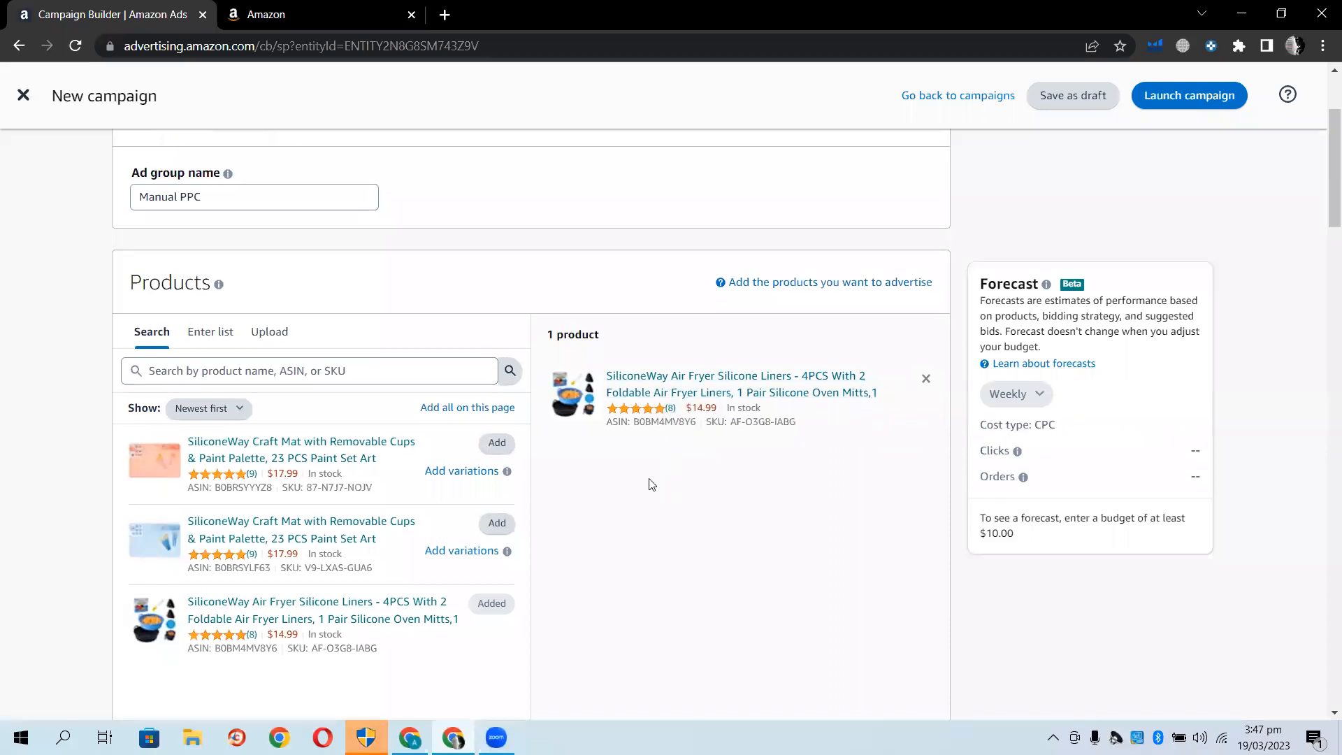
Set the campaign to manual targeting and look over its keyword targeting options
scroll(422, 494, down, 7)
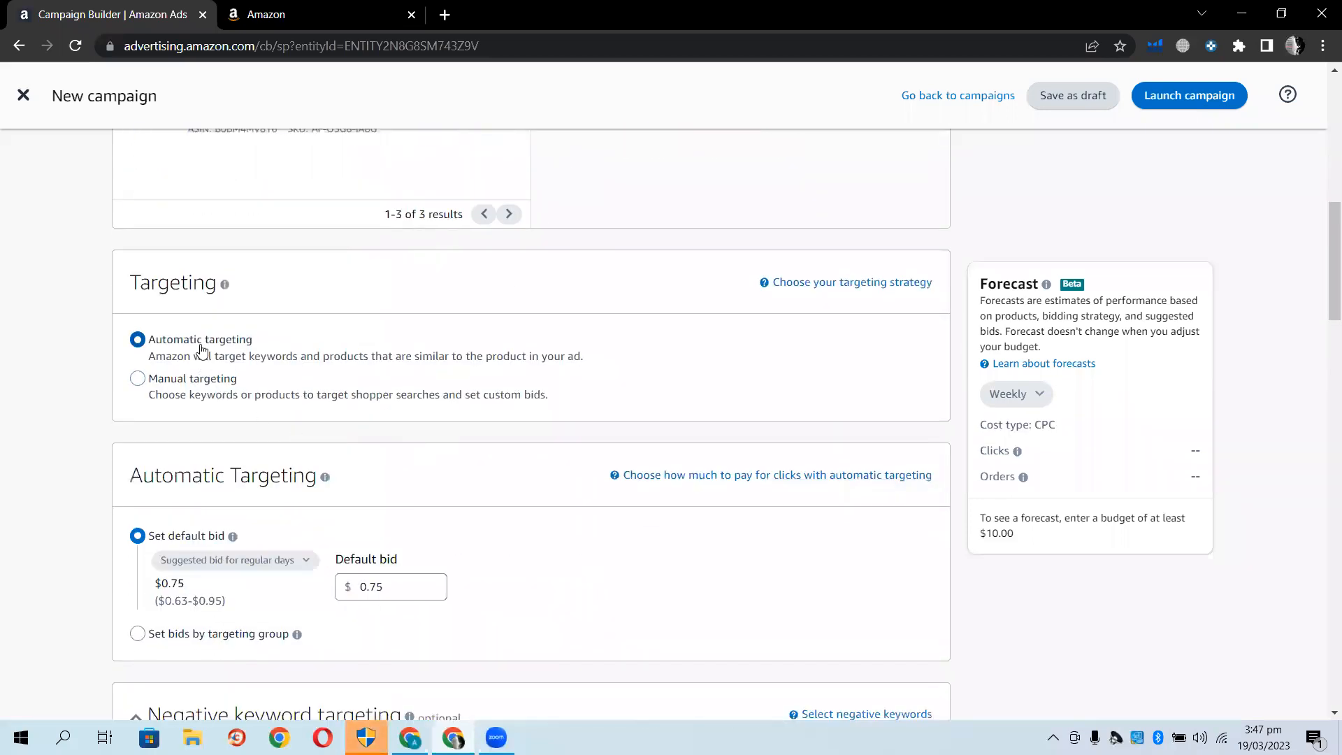
scroll(221, 450, up, 1)
scroll(213, 446, up, 2)
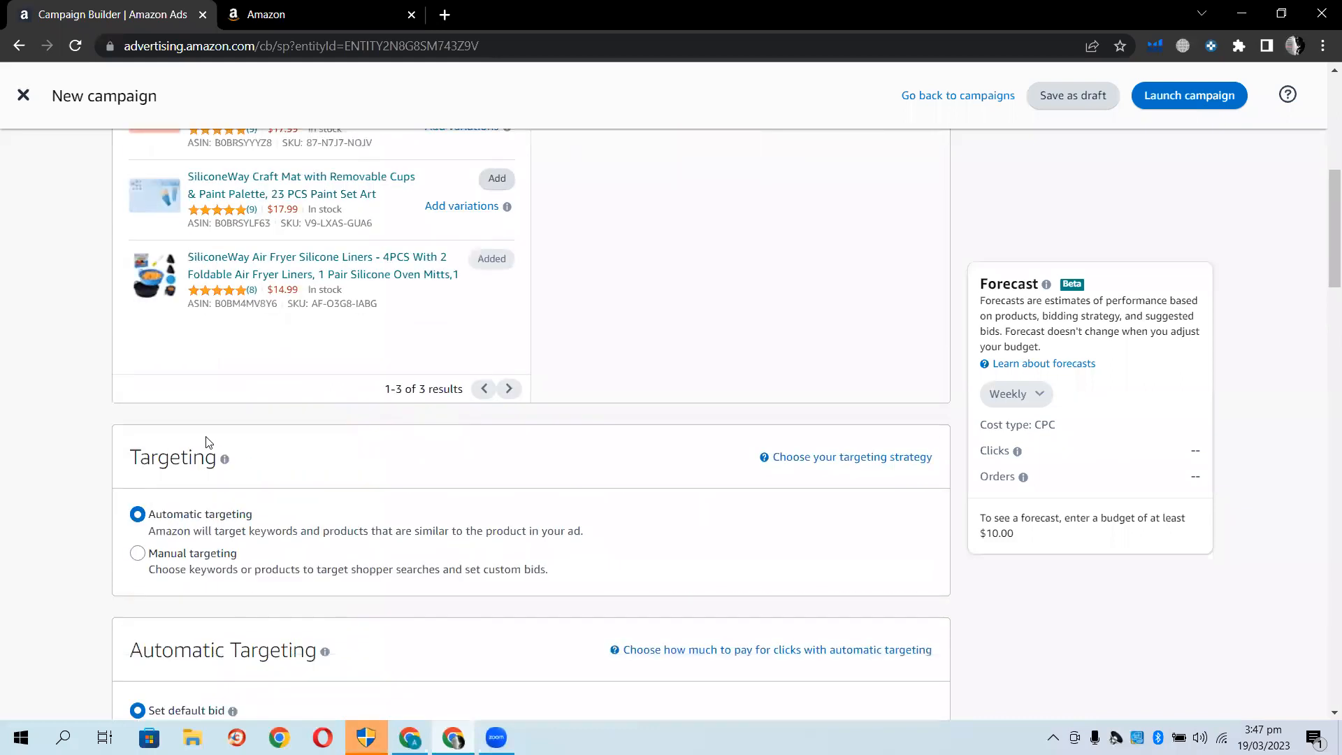
scroll(231, 396, down, 3)
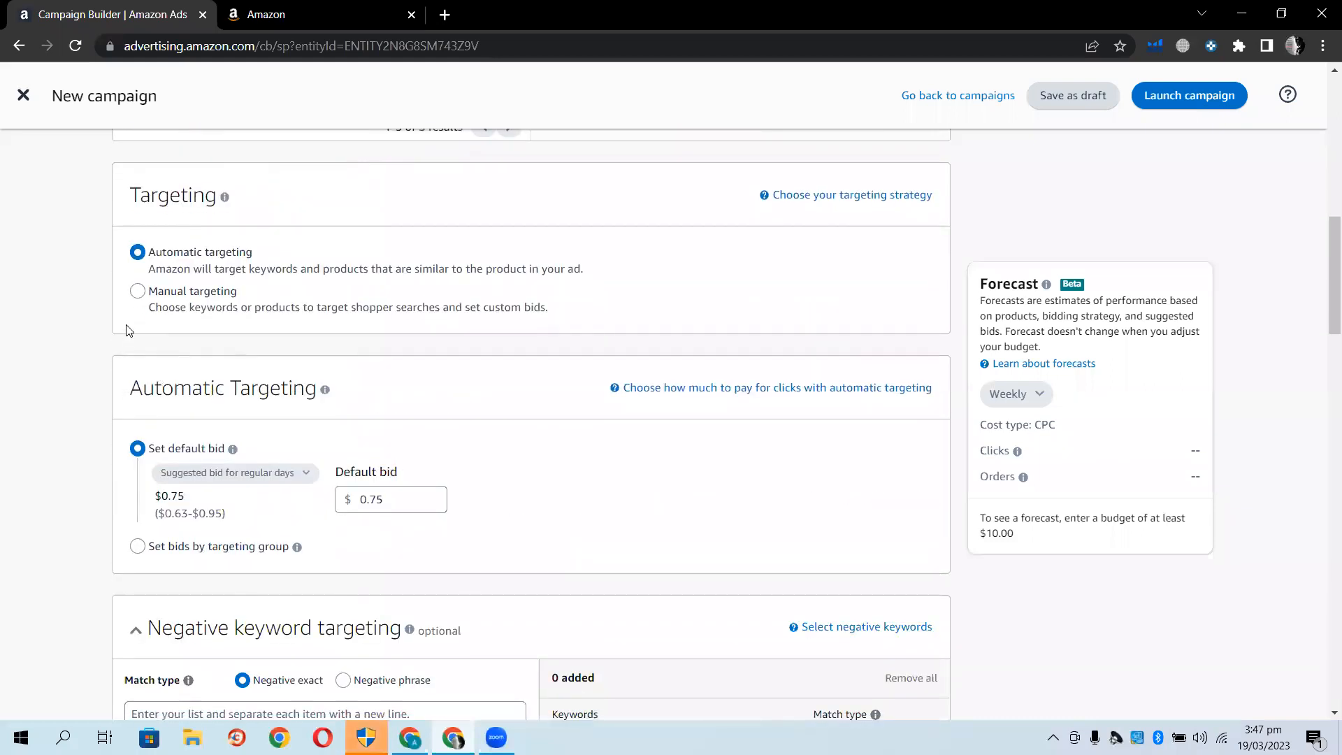
click(138, 292)
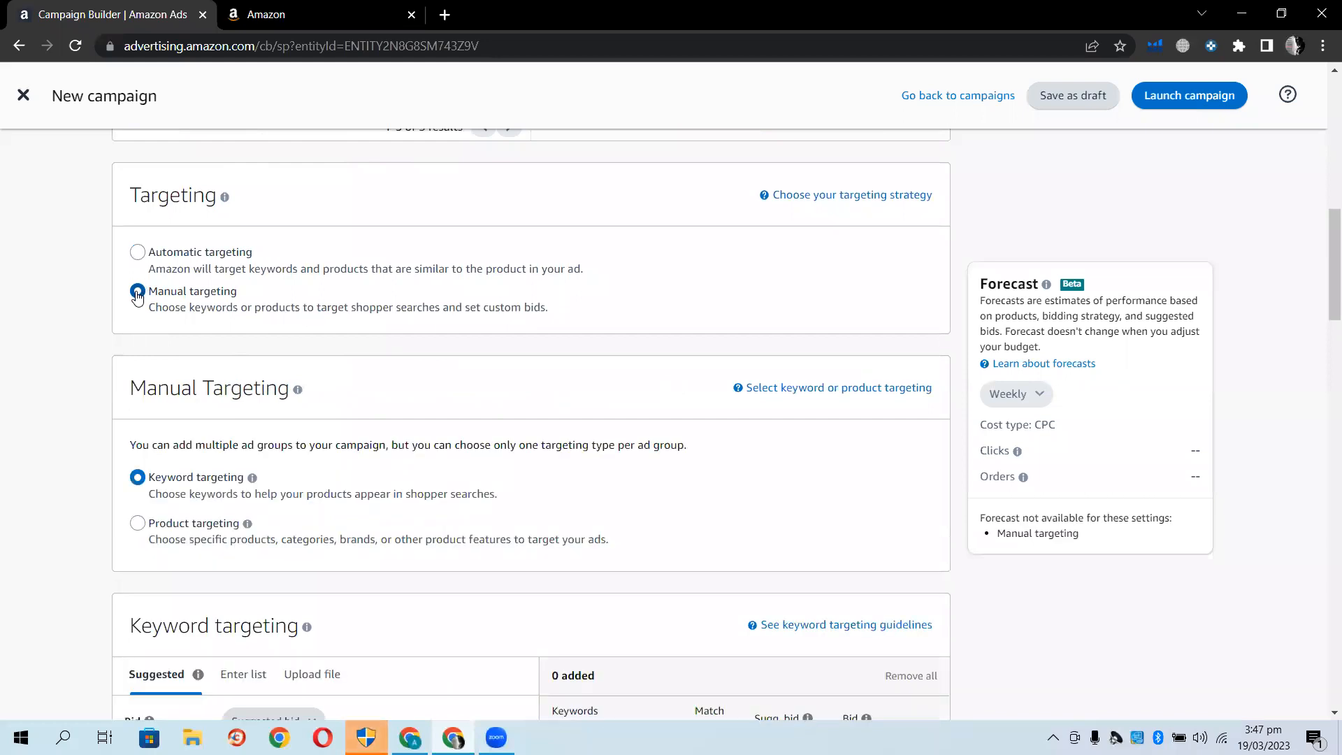
scroll(20, 344, down, 3)
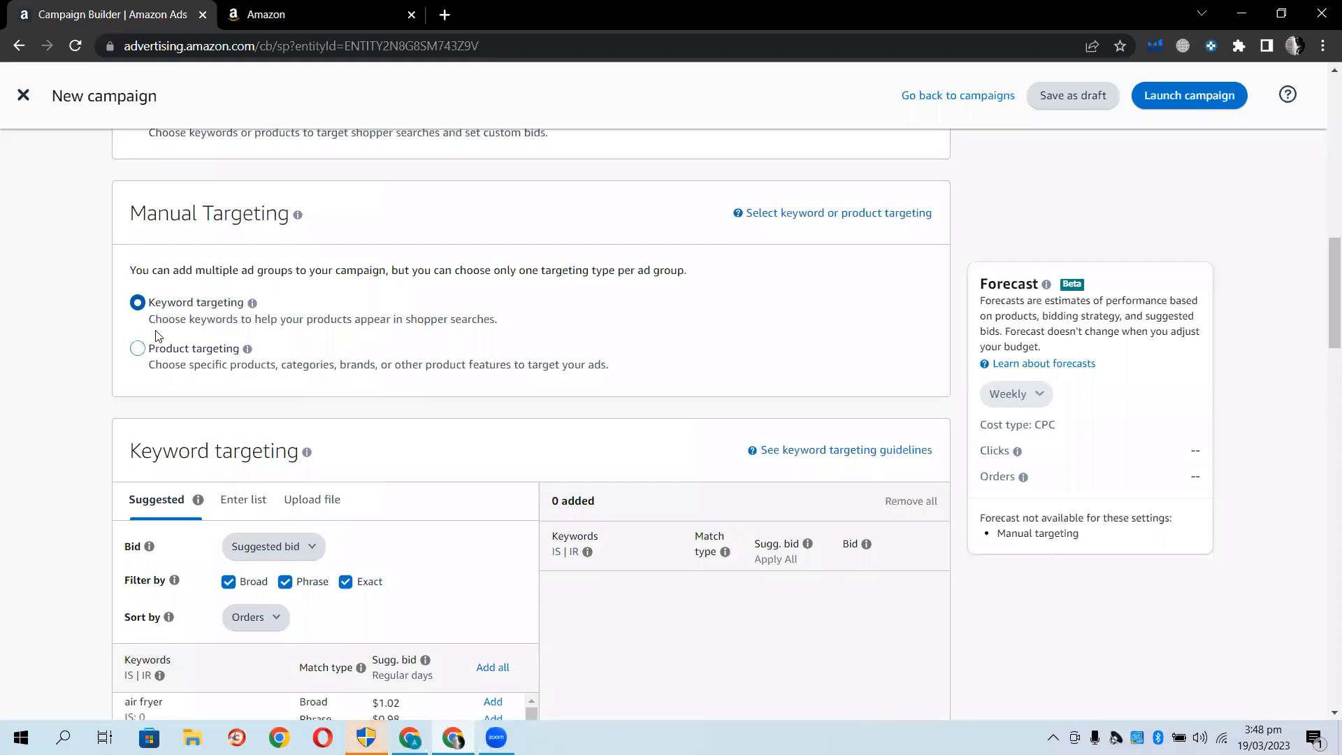
scroll(40, 422, up, 3)
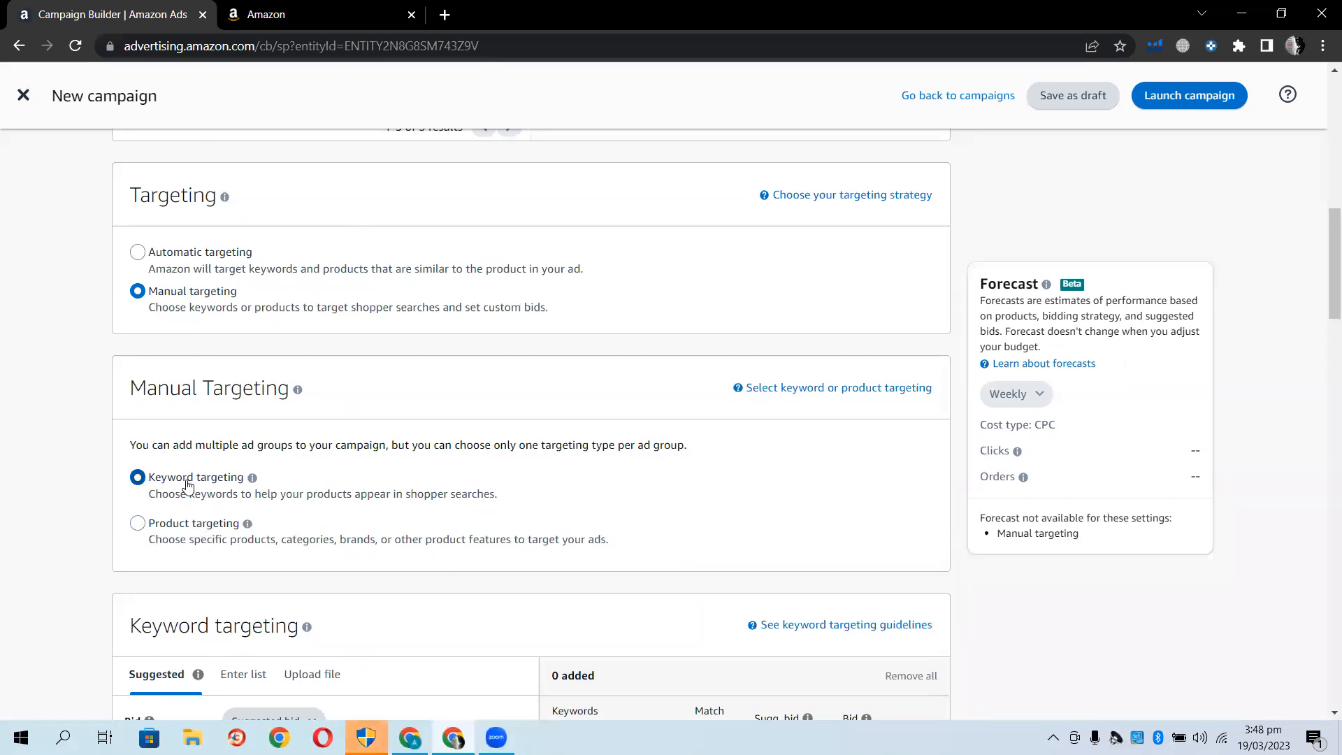
scroll(60, 480, down, 1)
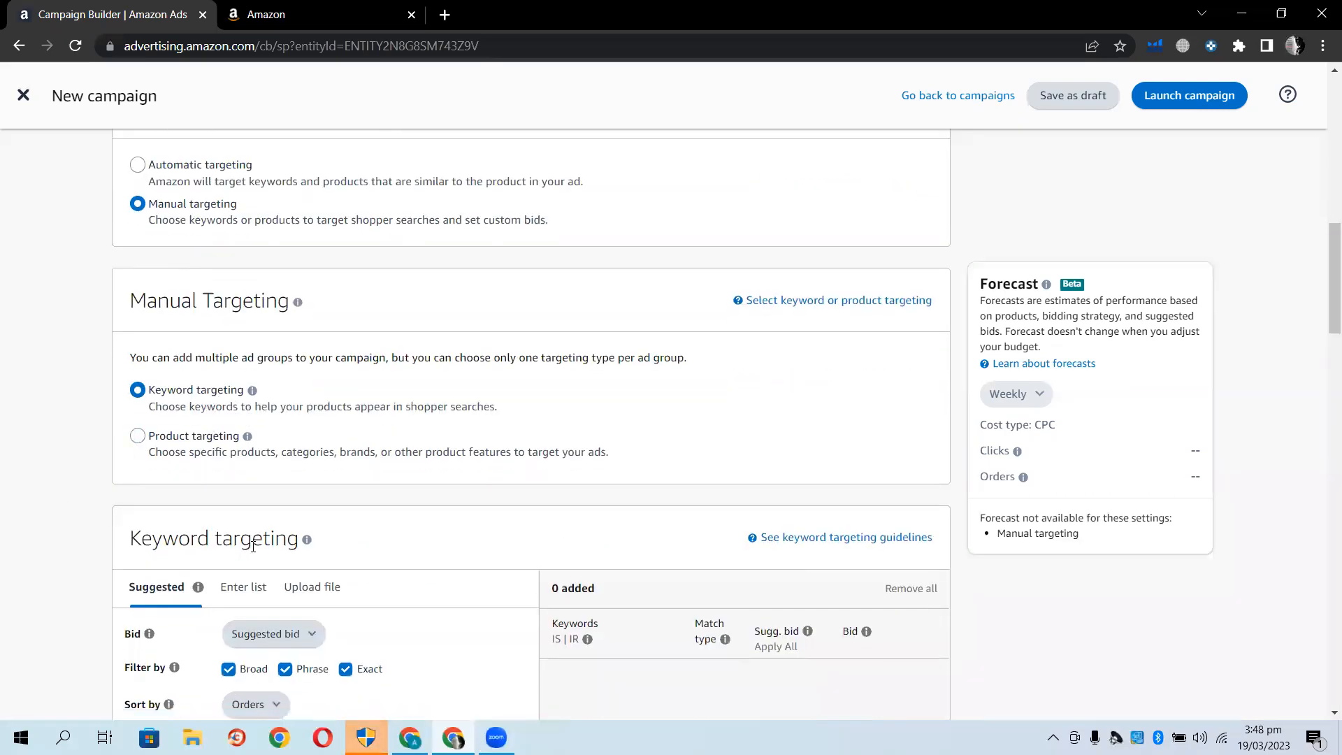
scroll(83, 499, down, 2)
scroll(329, 583, up, 2)
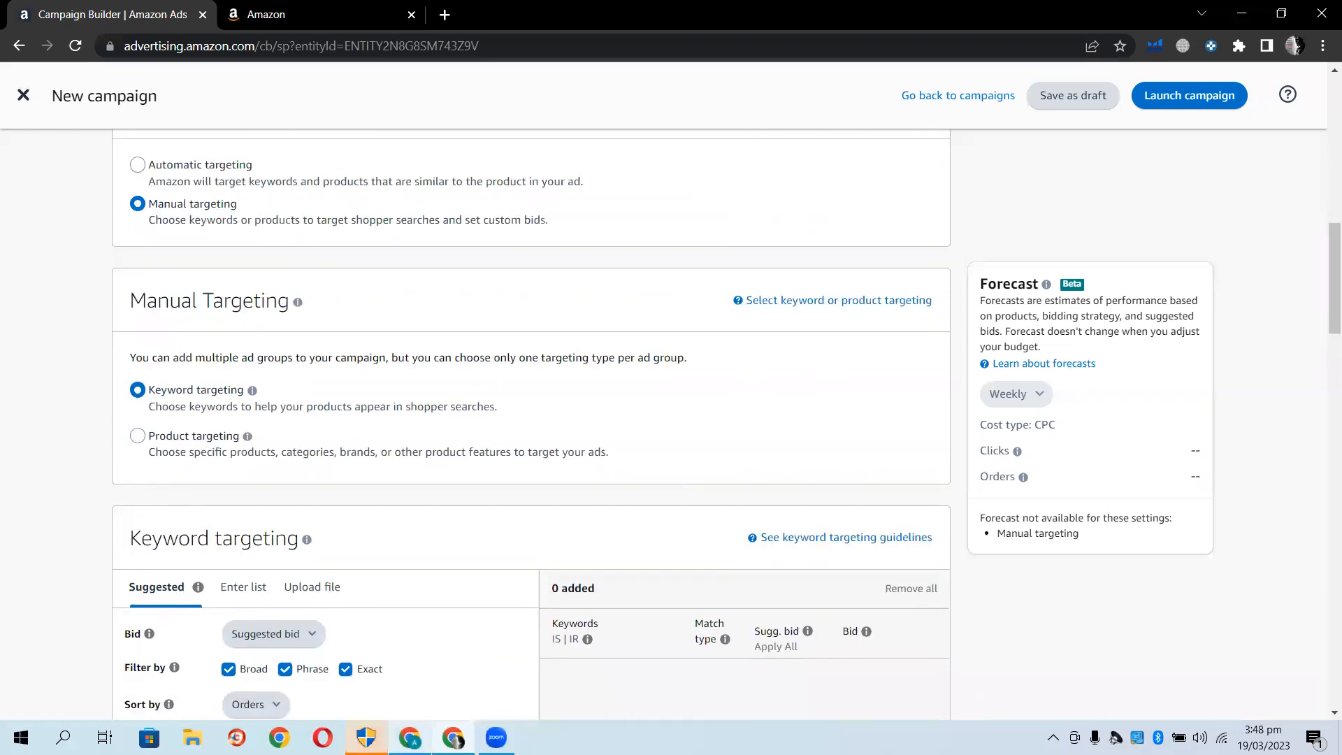
Switch to the Helium 10 window, view the Cerebro and Magnet keyword lists, and return to the campaign builder
click(410, 737)
scroll(142, 396, down, 2)
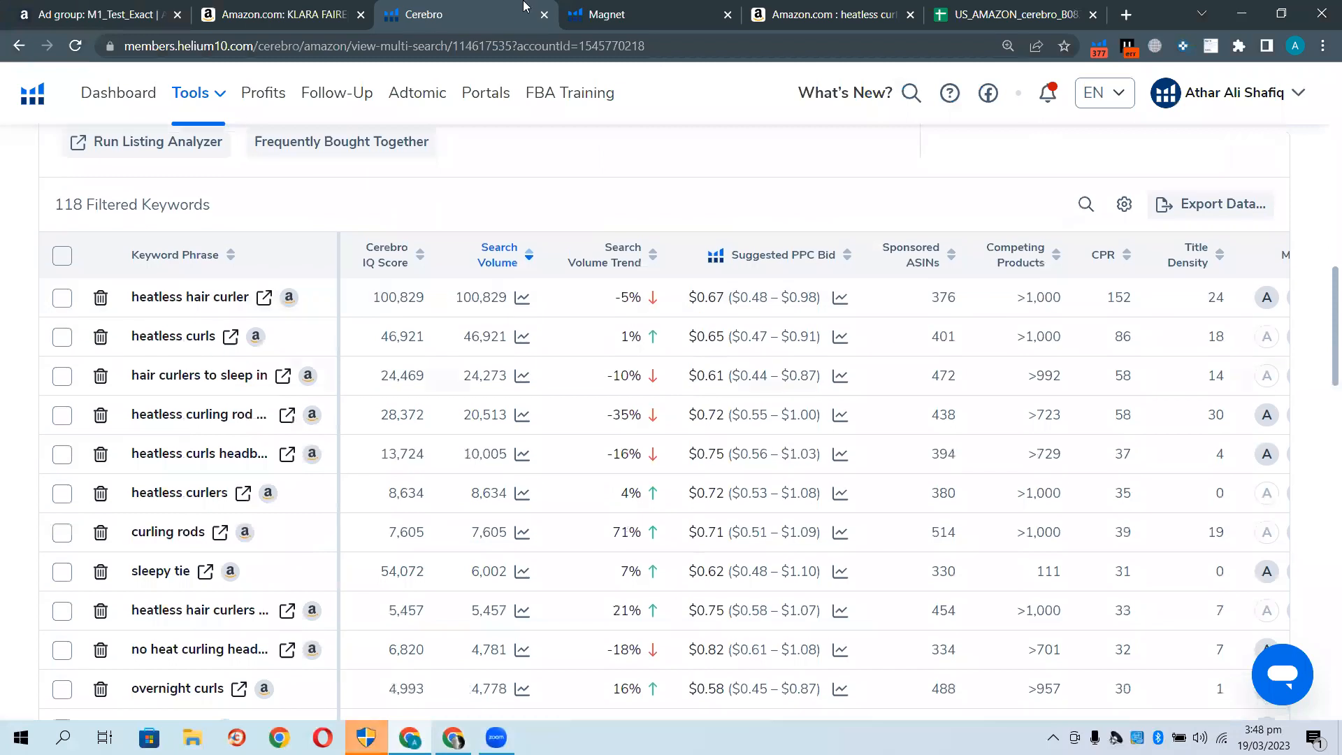
click(615, 6)
scroll(140, 510, down, 1)
scroll(140, 511, down, 2)
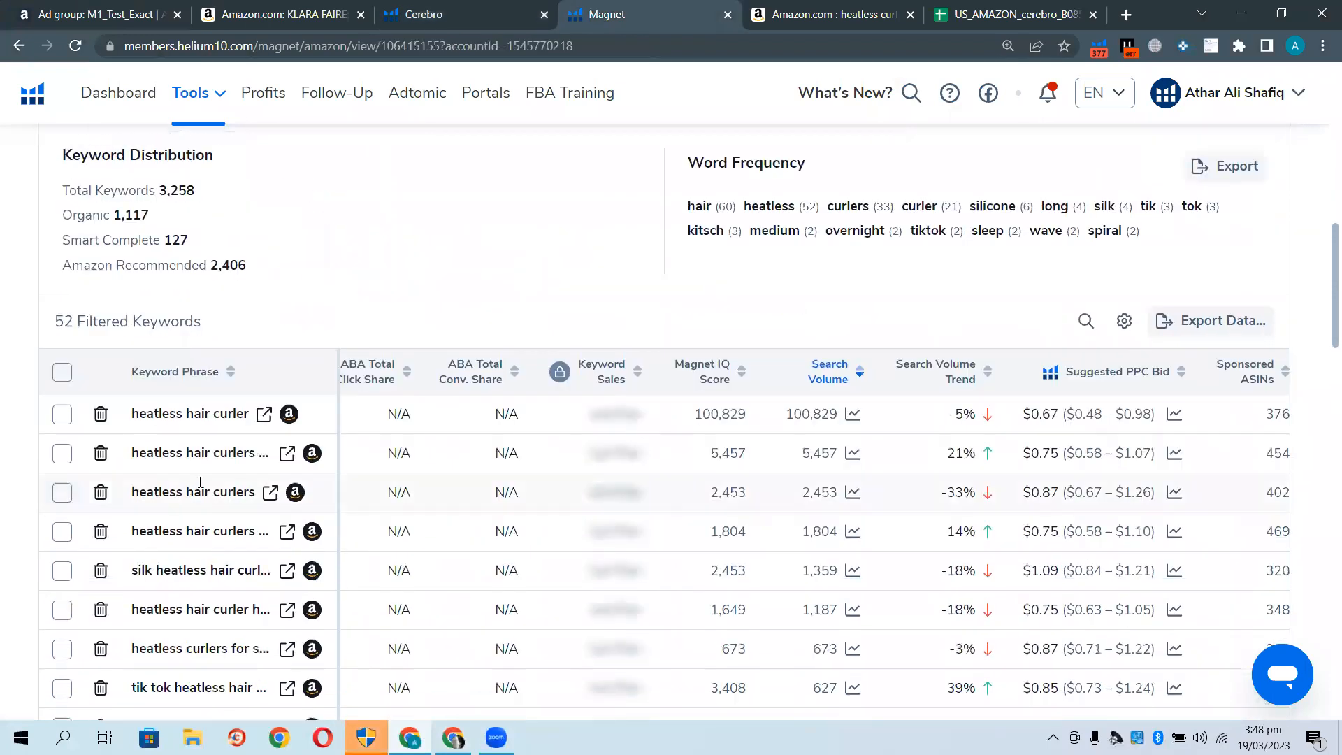
click(453, 737)
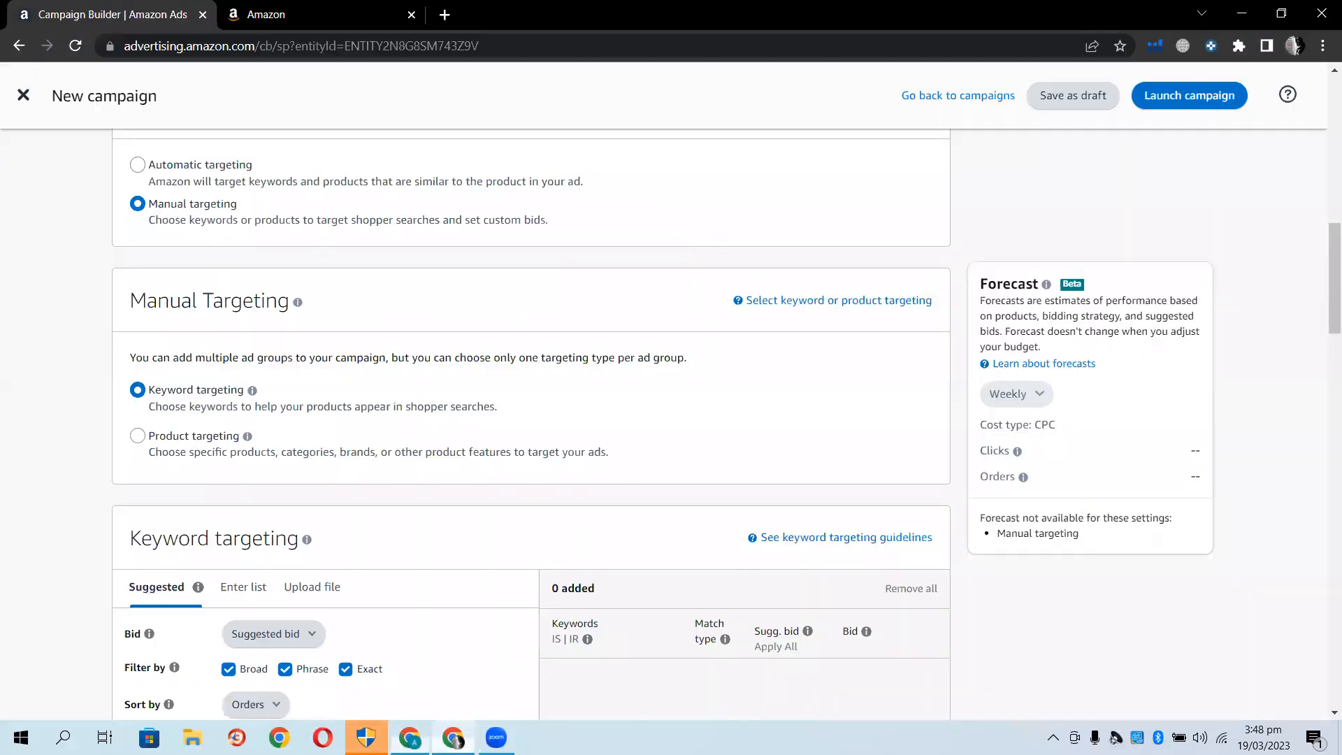
Try product targeting for the ad group, then set it back to keyword targeting
click(138, 436)
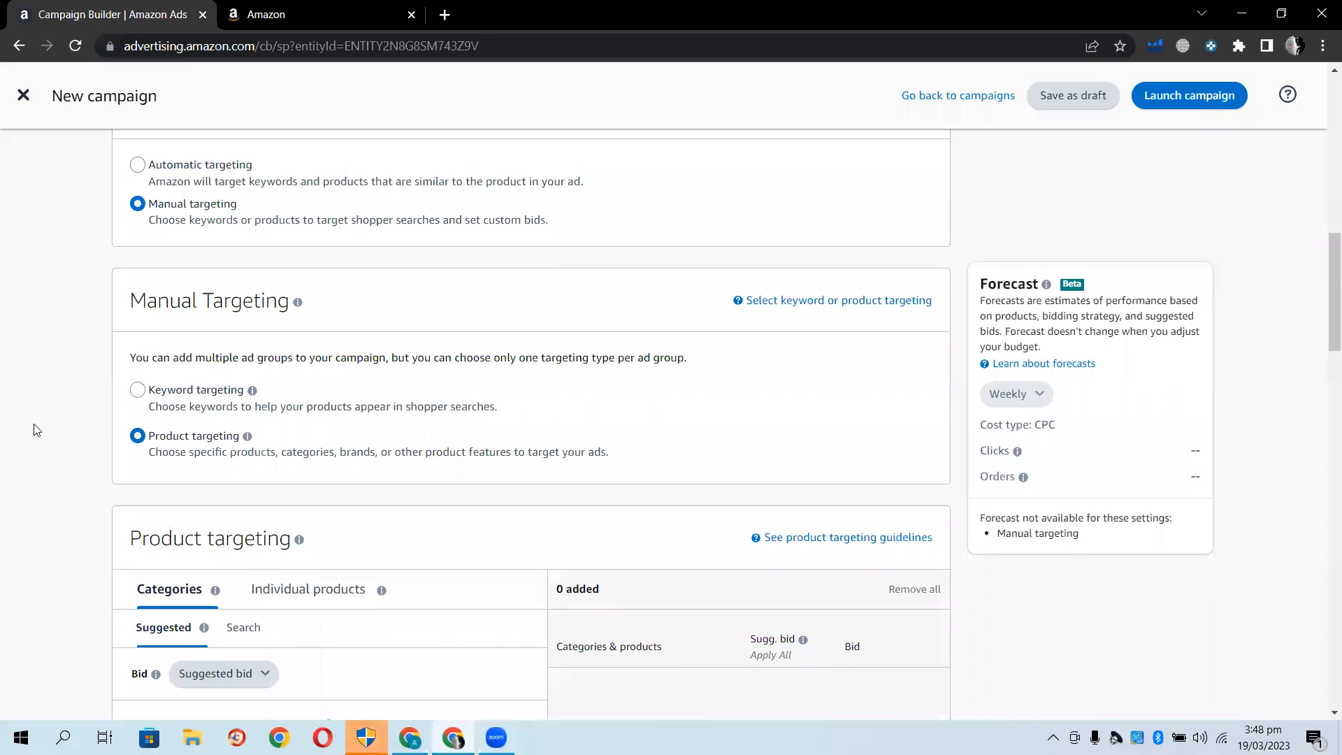
scroll(21, 428, down, 4)
scroll(80, 414, up, 3)
click(138, 302)
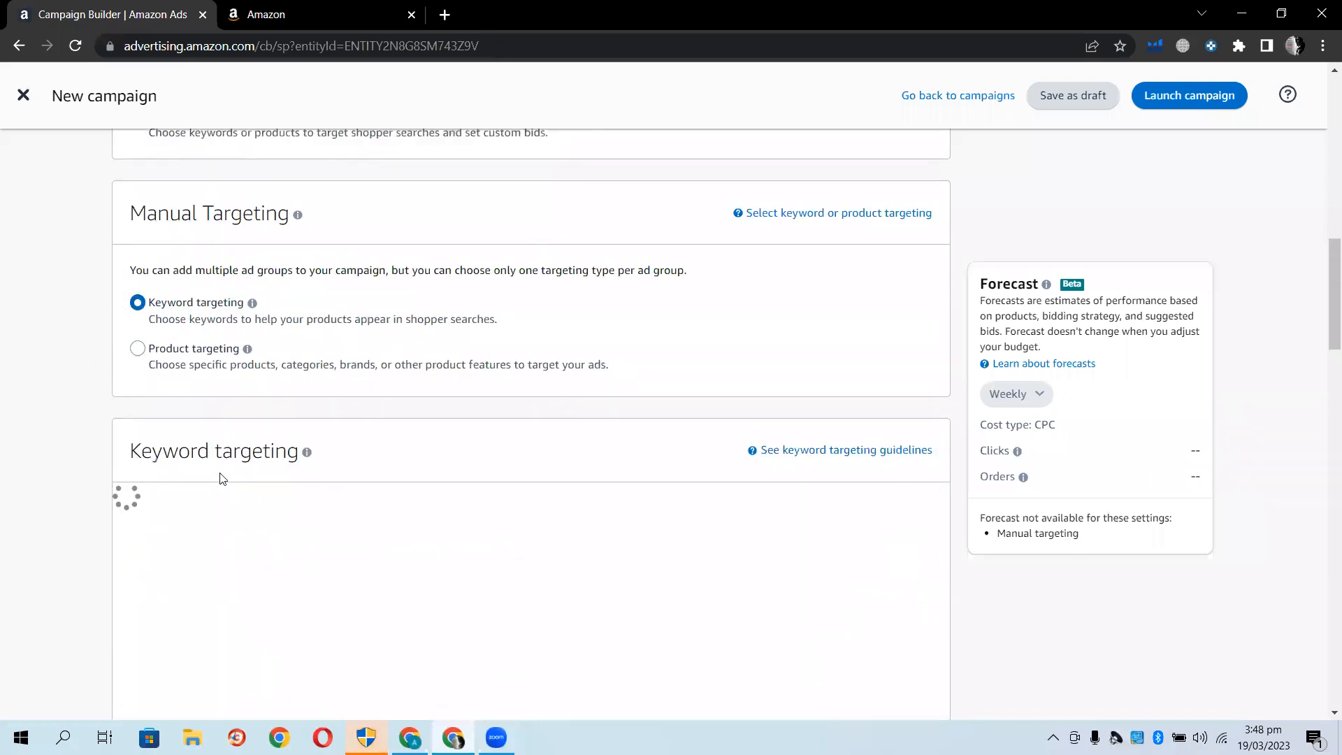
scroll(219, 477, down, 3)
scroll(197, 559, up, 1)
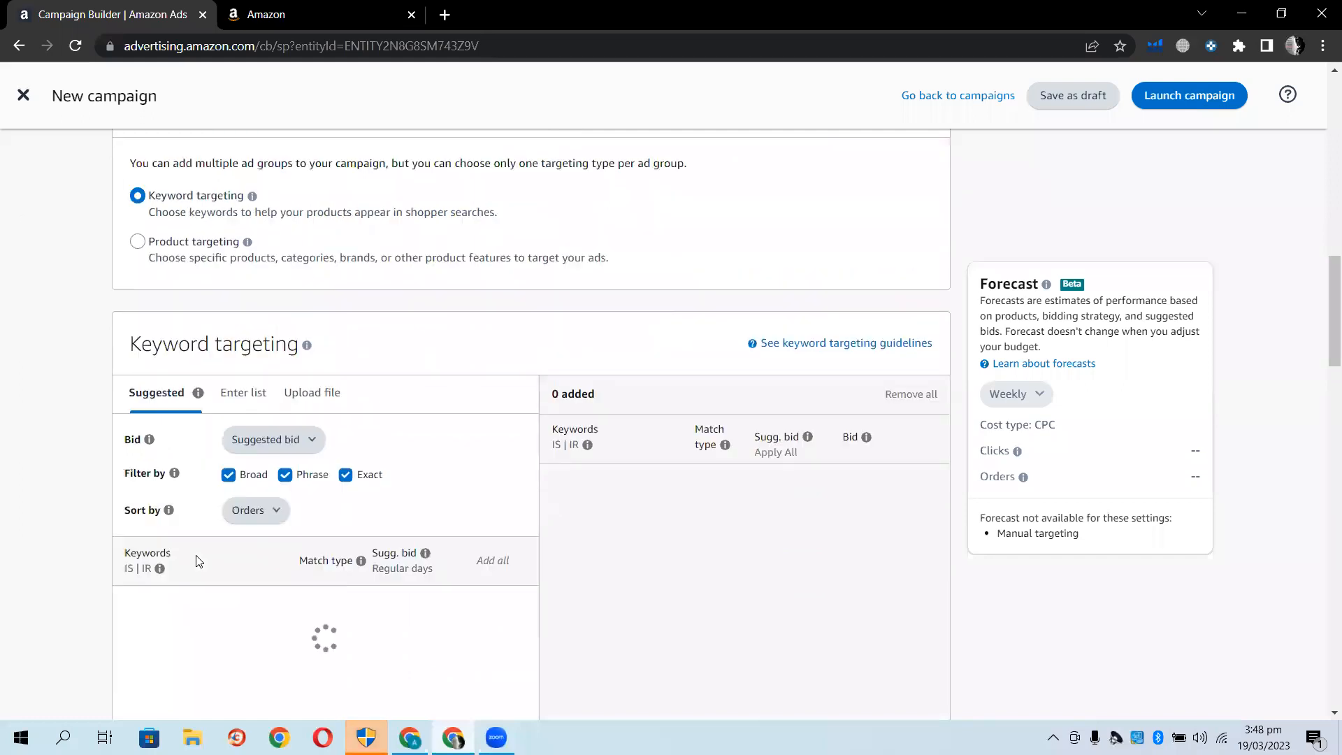
Select product targeting for the ad group and examine the suggested category targets
click(137, 263)
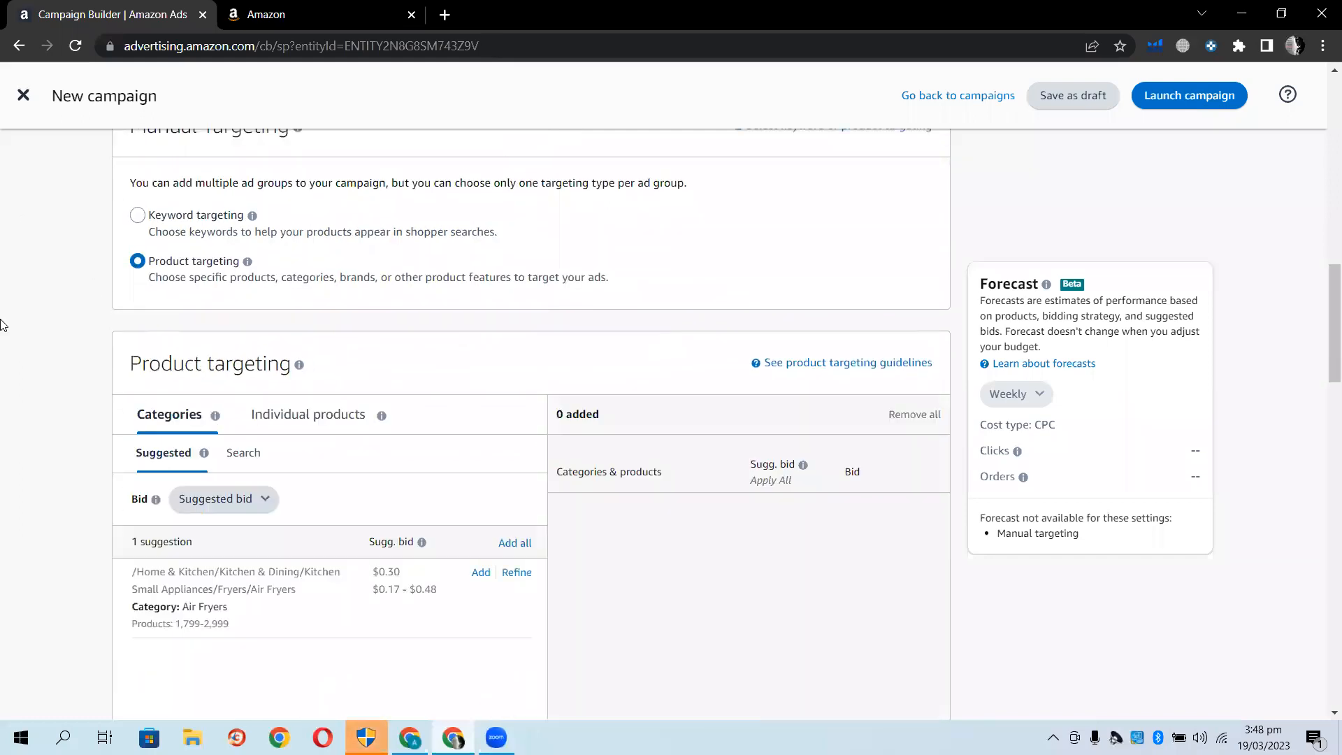
scroll(3, 323, down, 2)
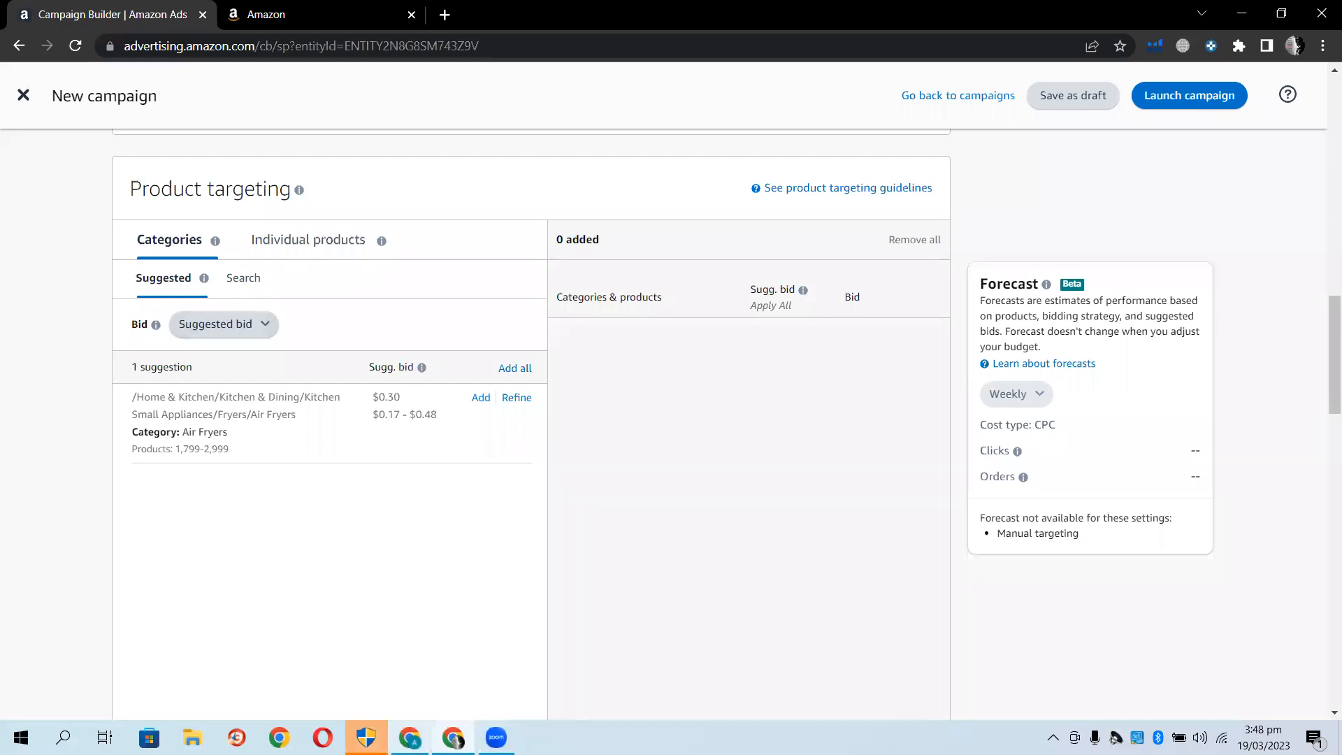
Switch to the product research browser window and go back through the KLARA FAIRE store pages to the store's home page
click(410, 737)
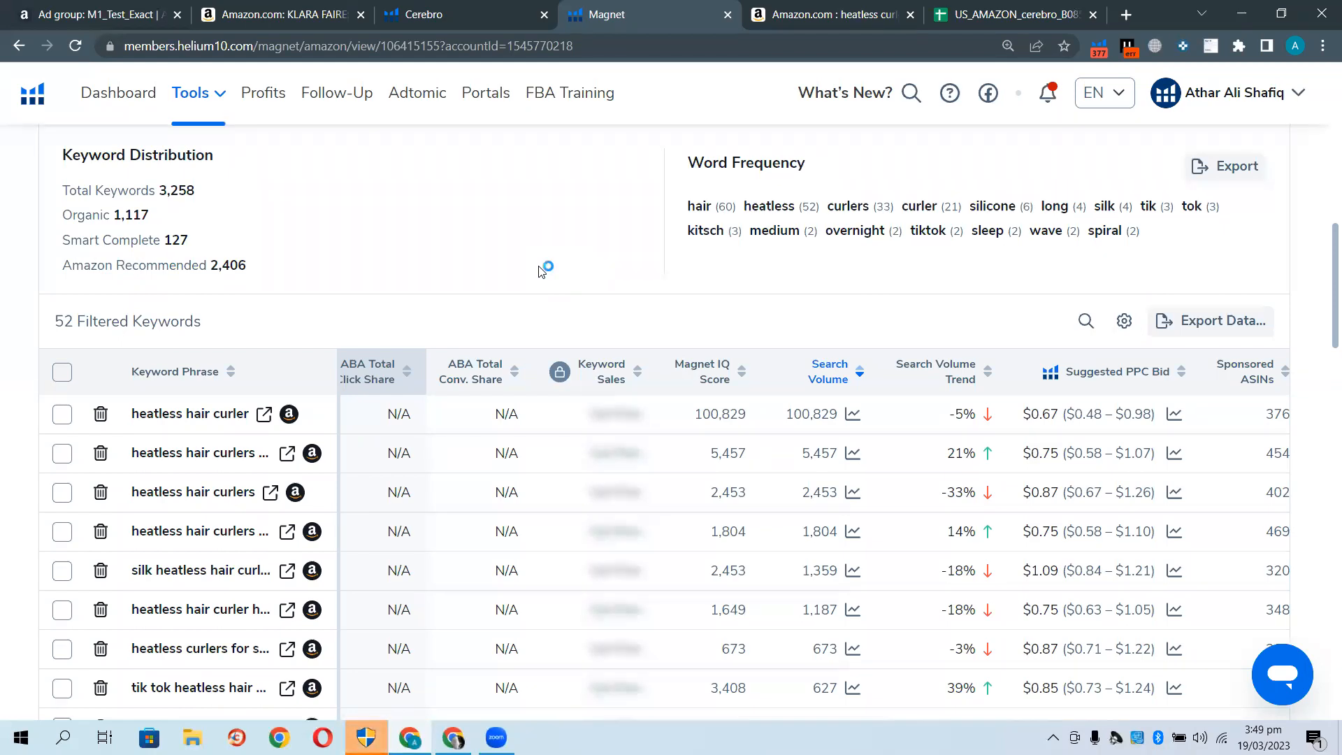
click(318, 13)
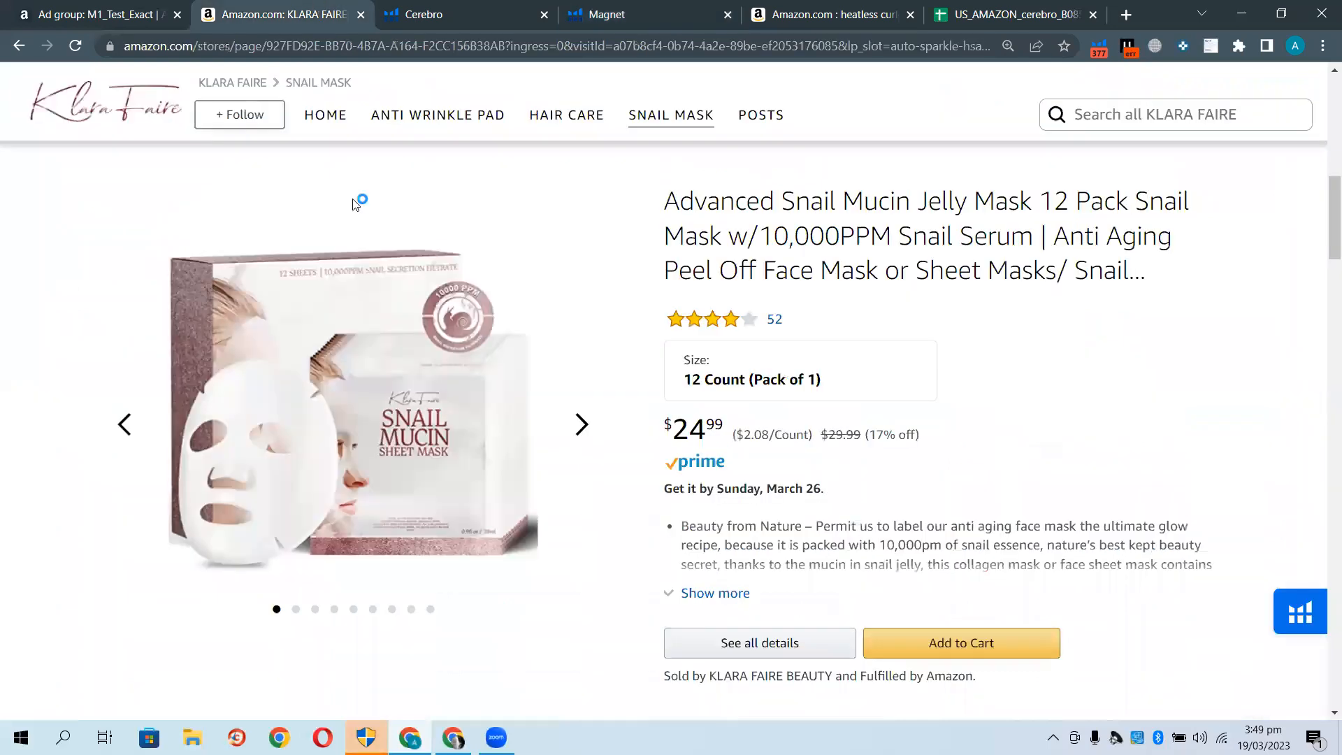
click(19, 47)
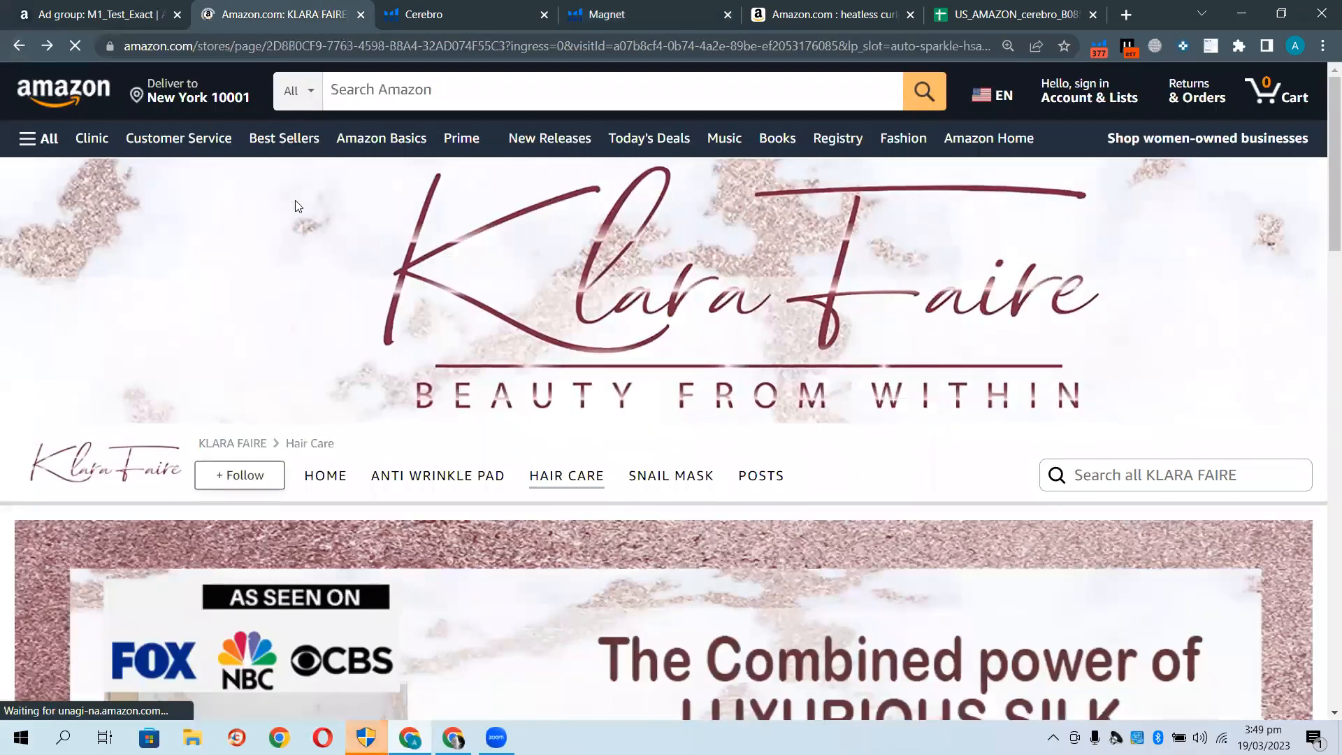
click(18, 47)
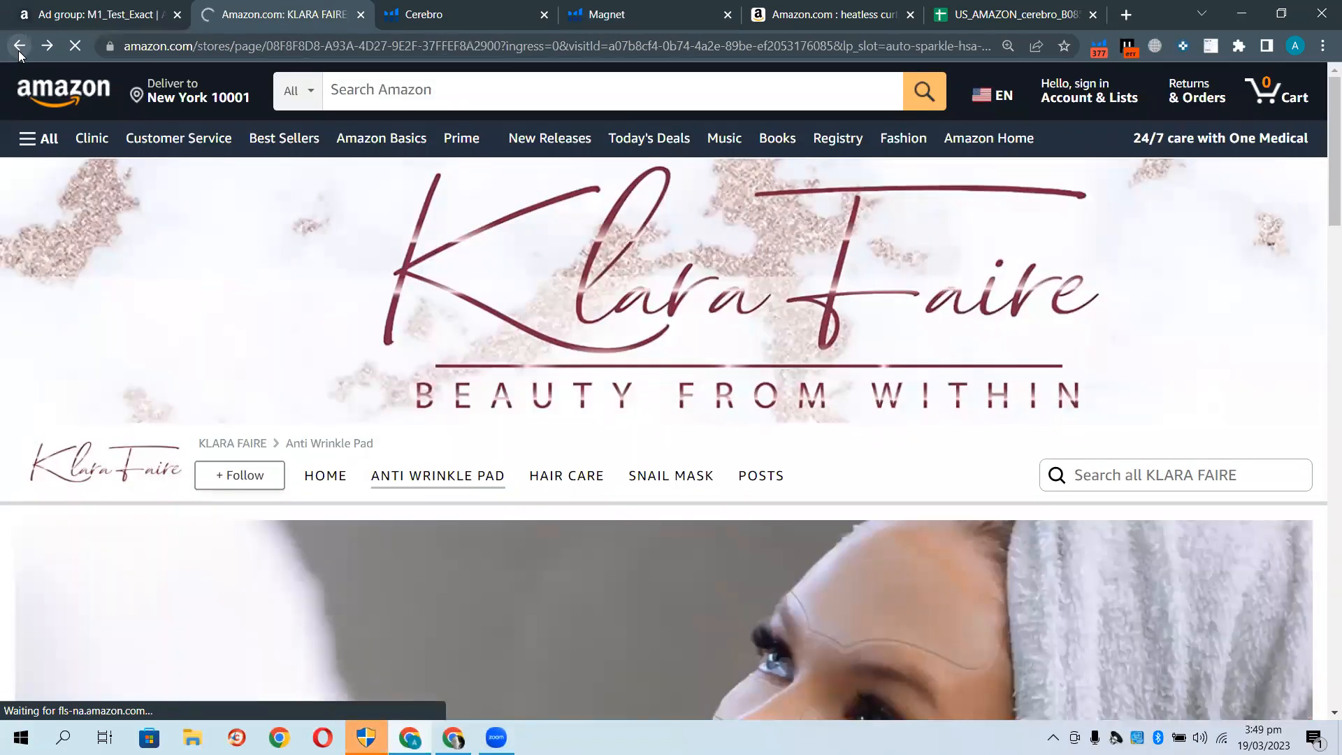
click(19, 49)
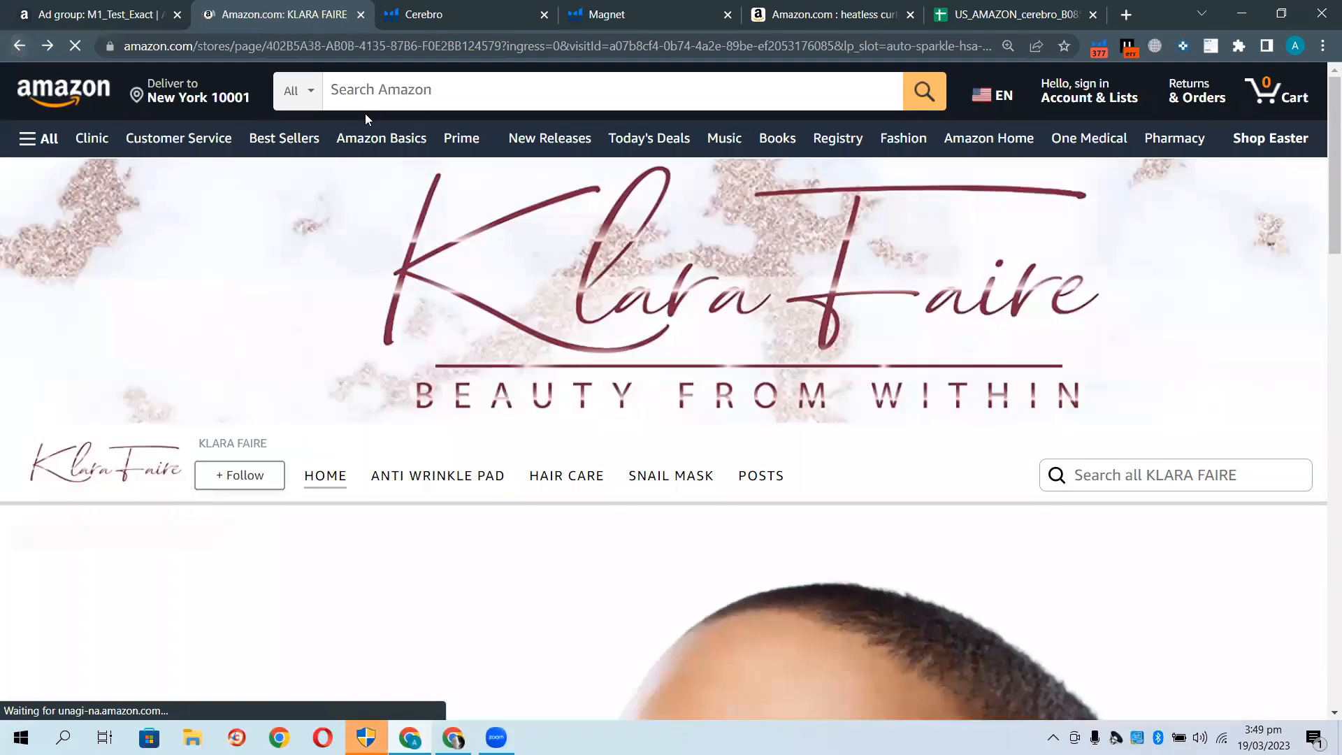
Search Amazon for "heatless hair curler"
click(391, 88)
text(hea)
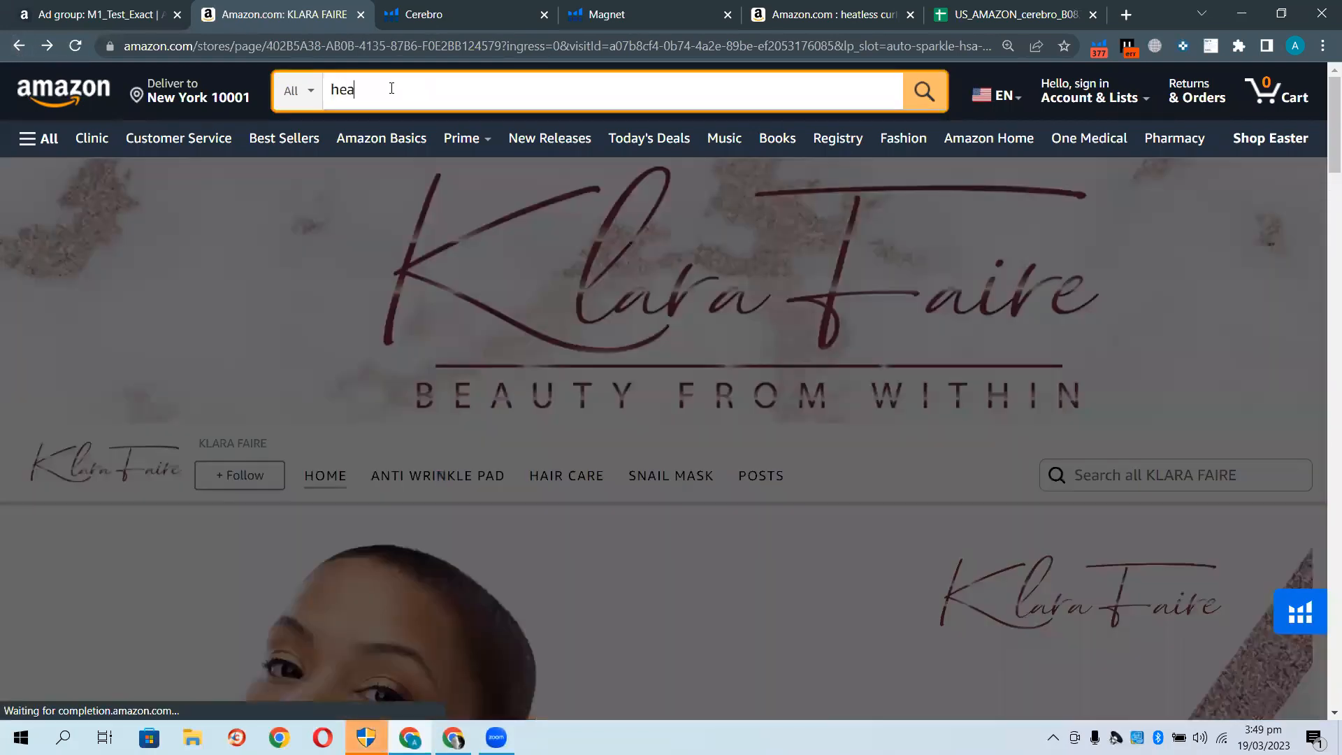
text(tless hai)
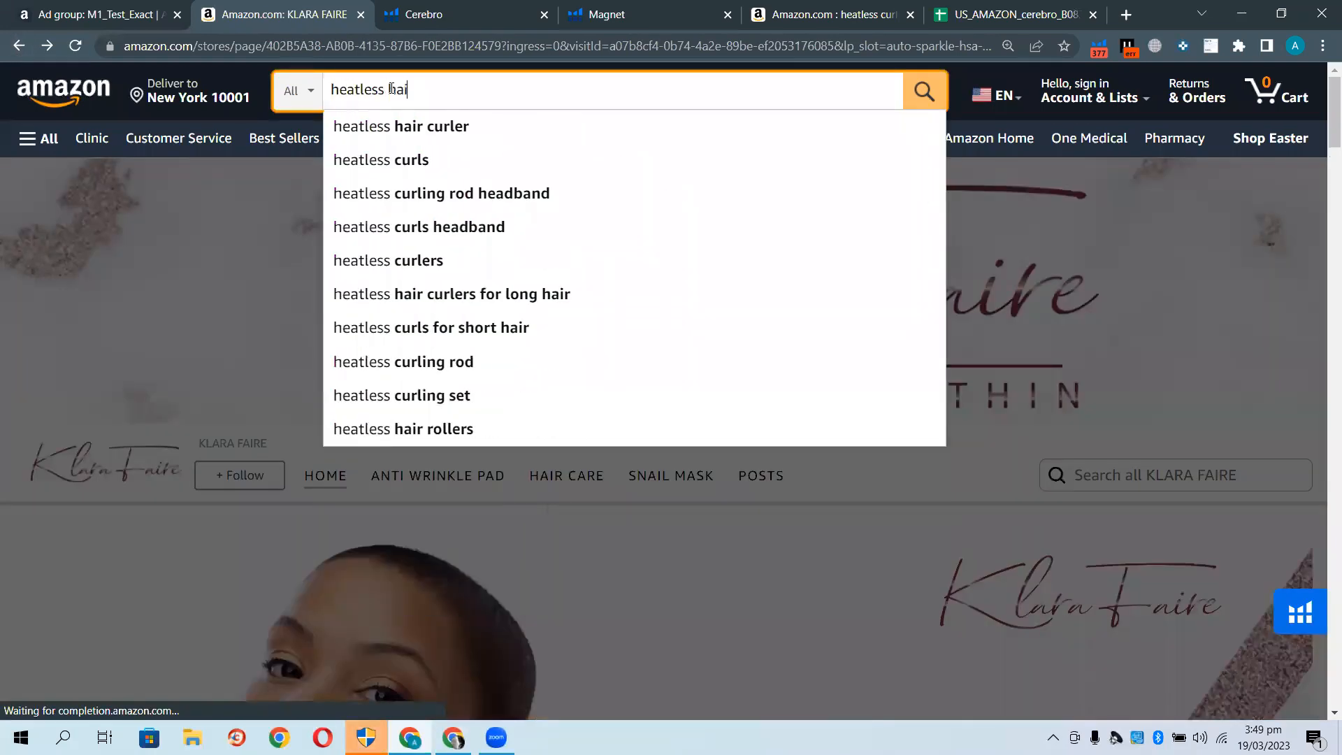
text(r curler)
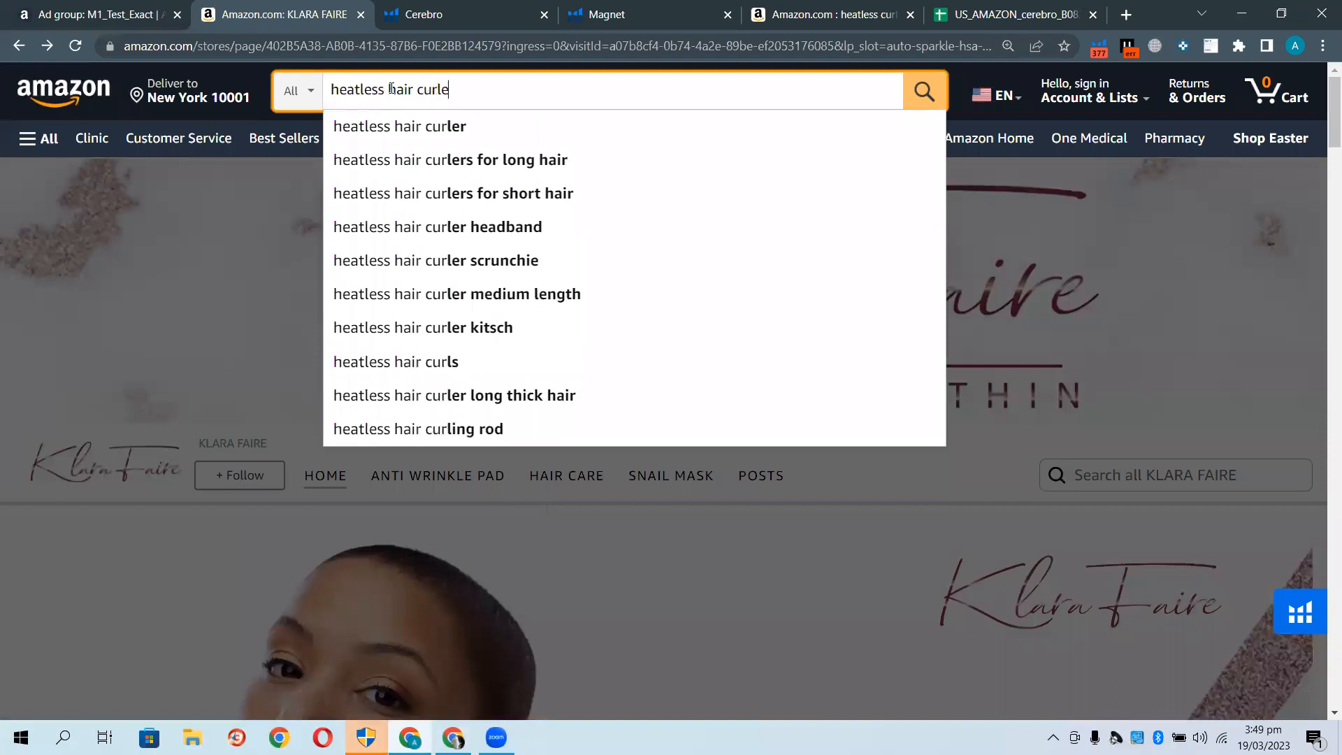
key(Return)
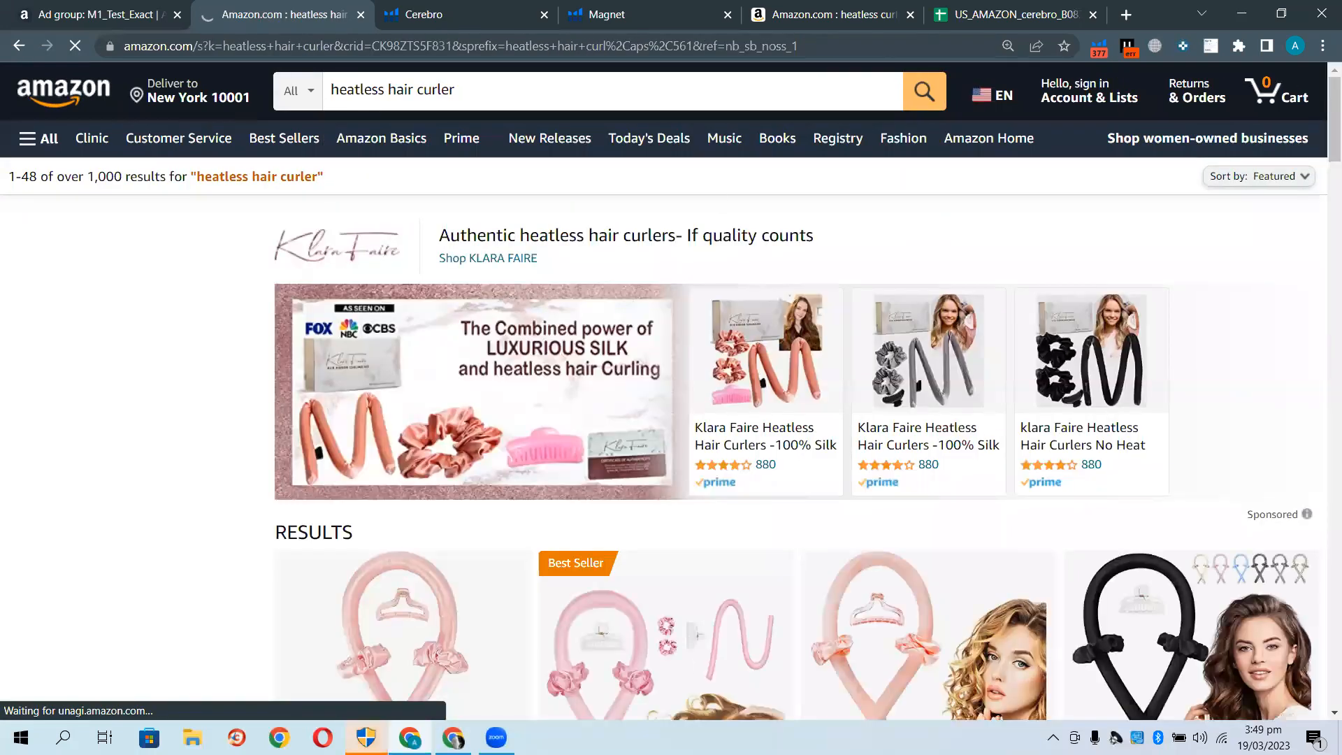
Browse the heatless hair curler results and open the pink CORATED curling rod headband listing, waiting for the unresponsive page
scroll(757, 374, down, 3)
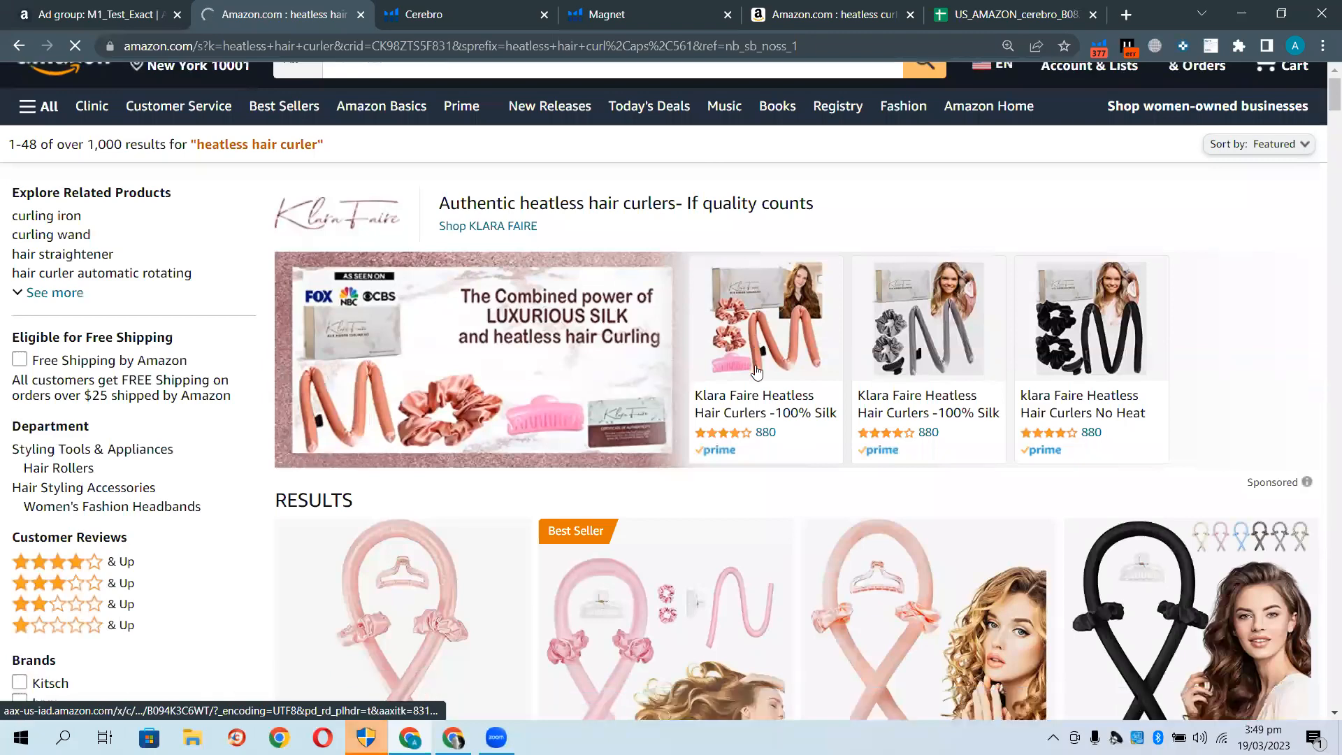
scroll(742, 370, down, 8)
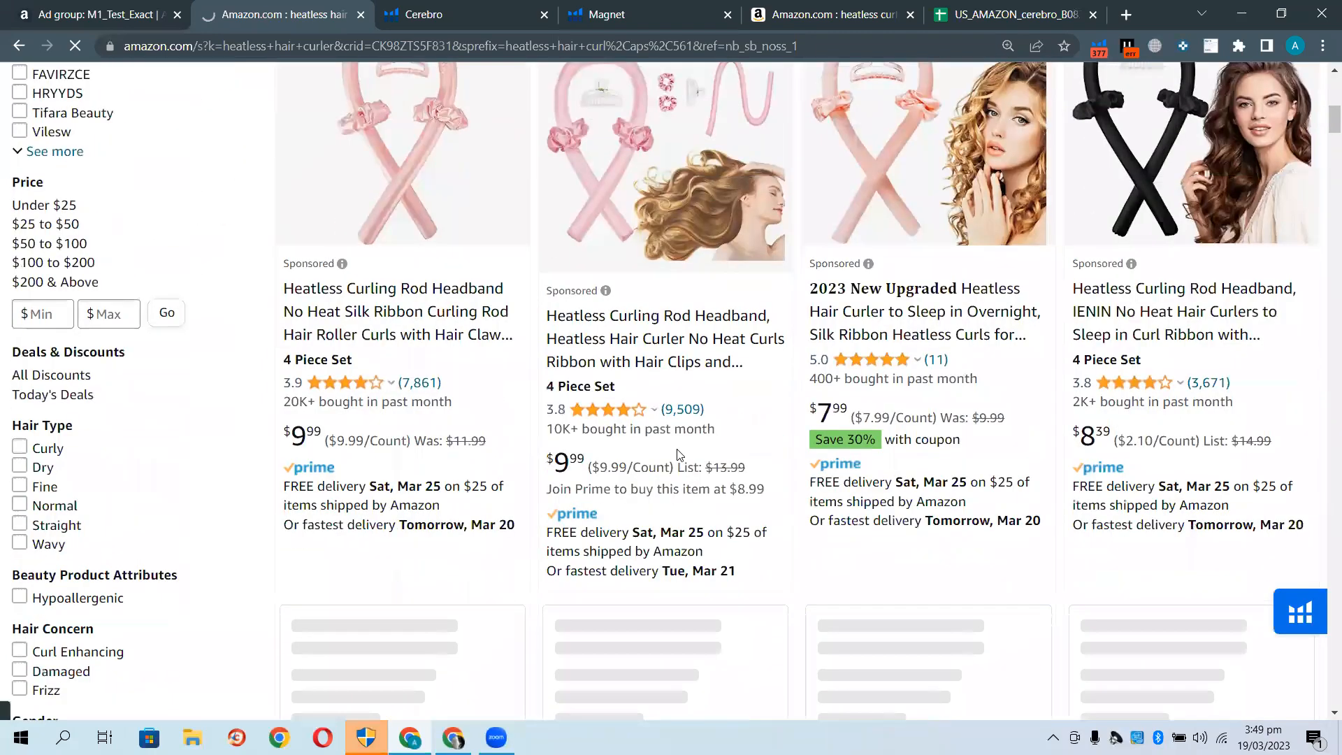
scroll(671, 435, down, 5)
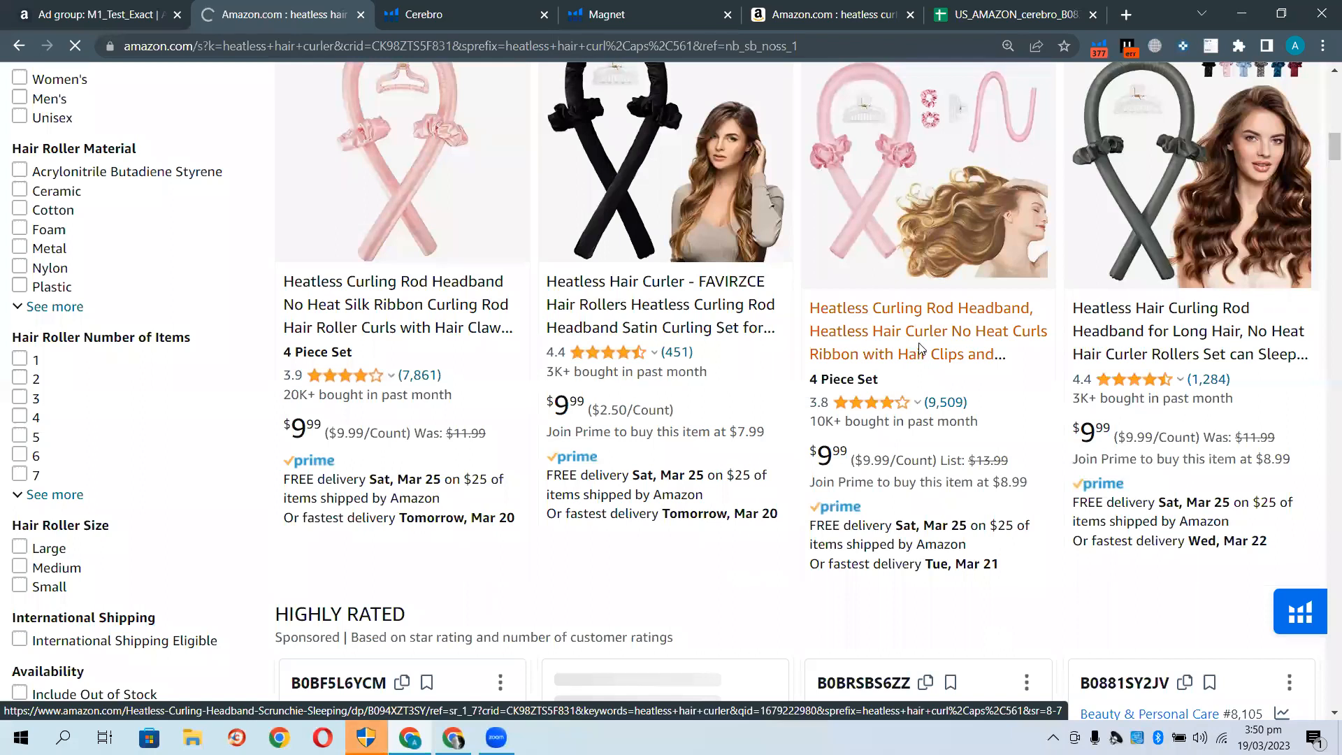
click(924, 358)
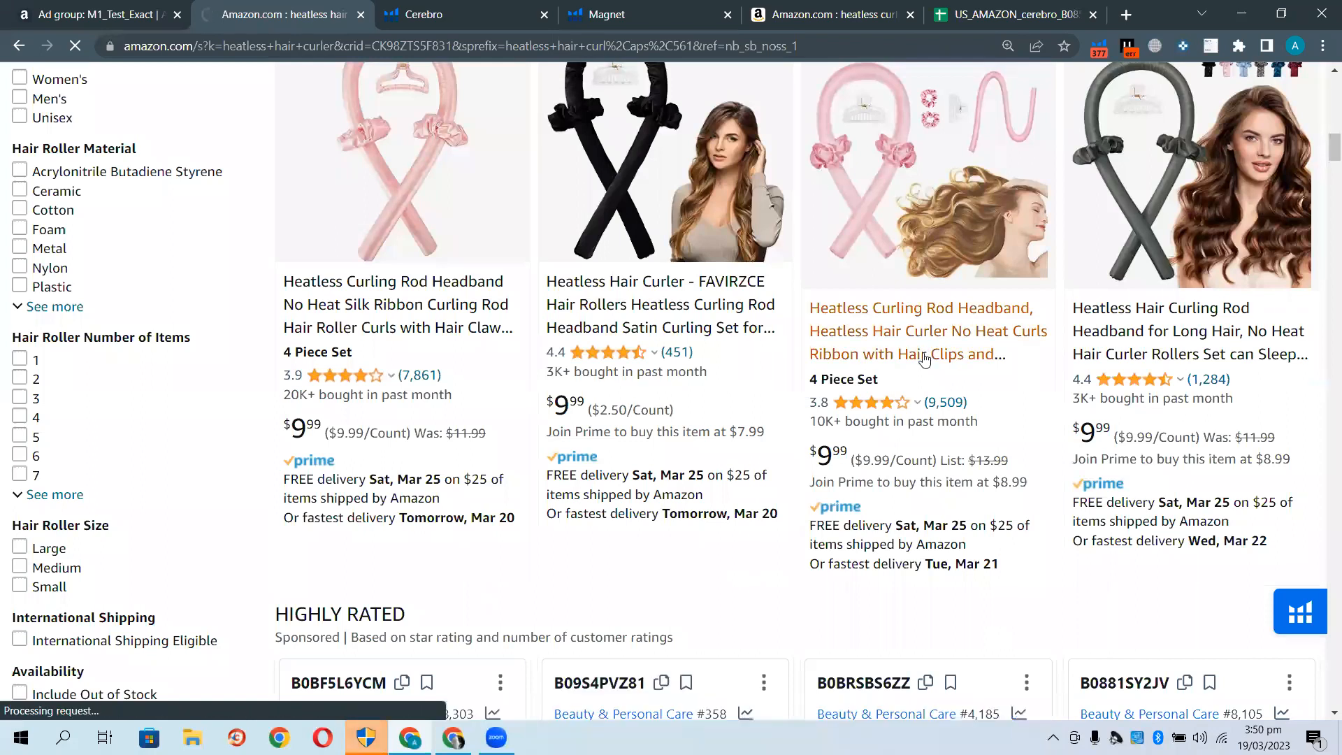
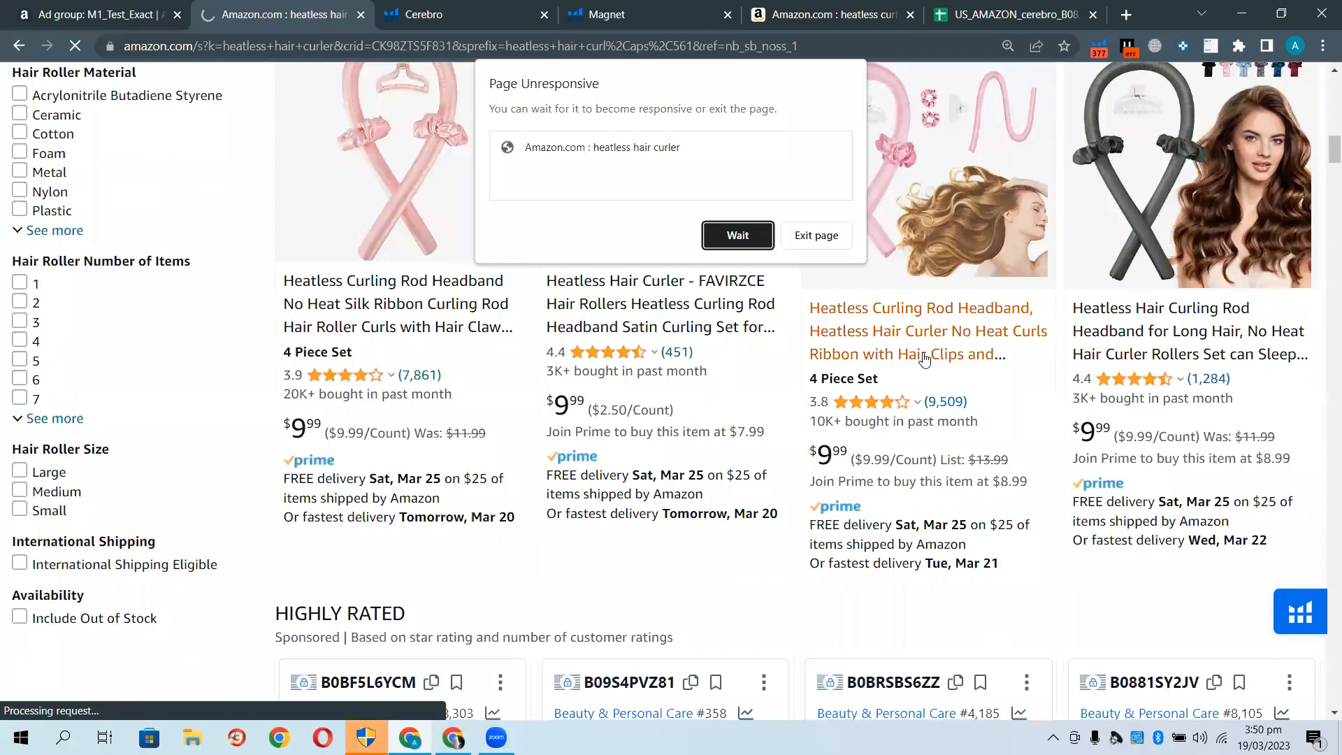
click(731, 237)
click(730, 237)
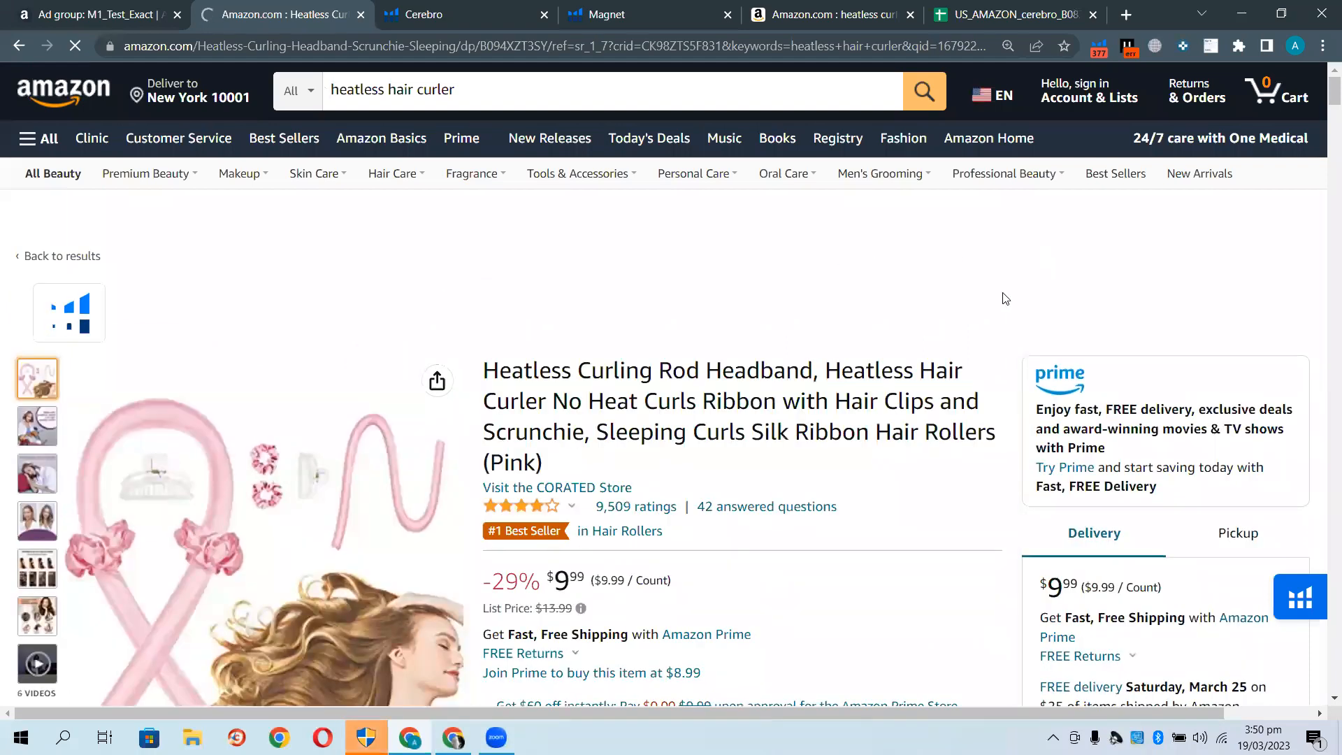
Examine the pink CORATED headband listing from its product details down to the sponsored related products
scroll(1005, 298, down, 2)
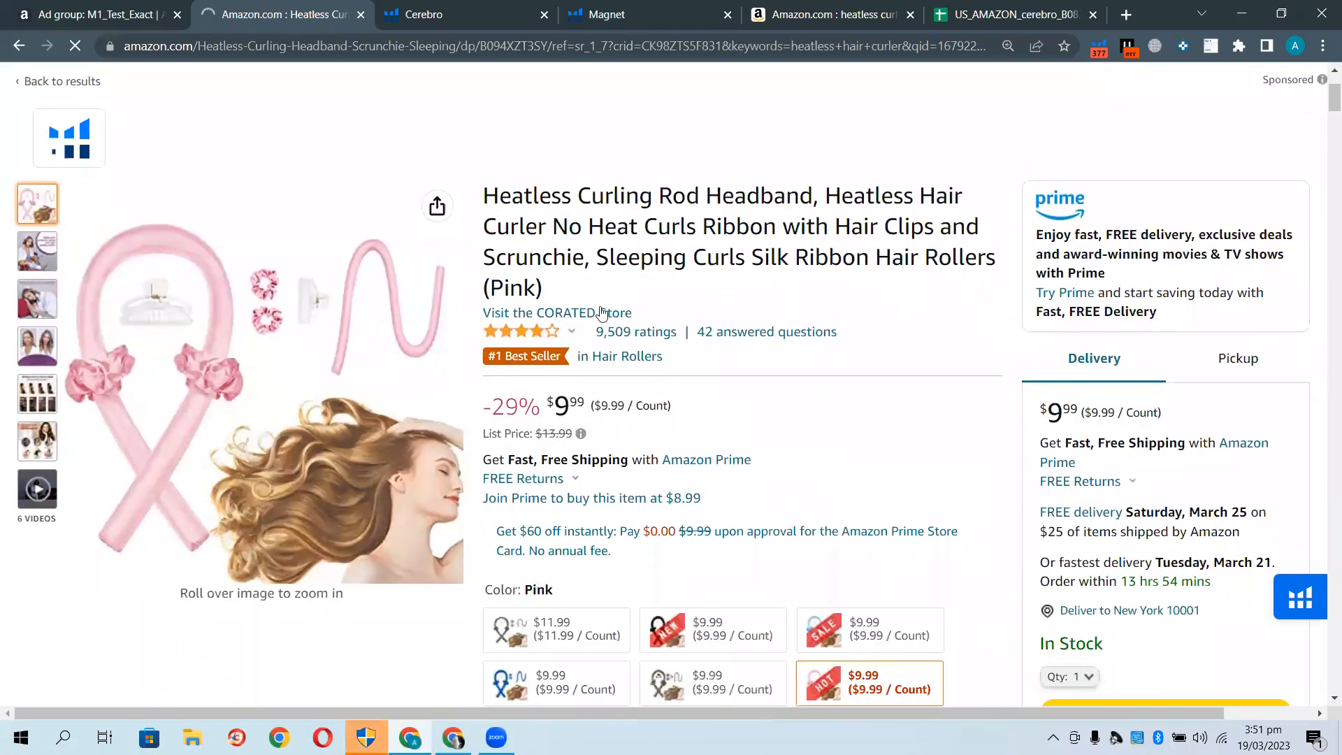
scroll(644, 277, down, 1)
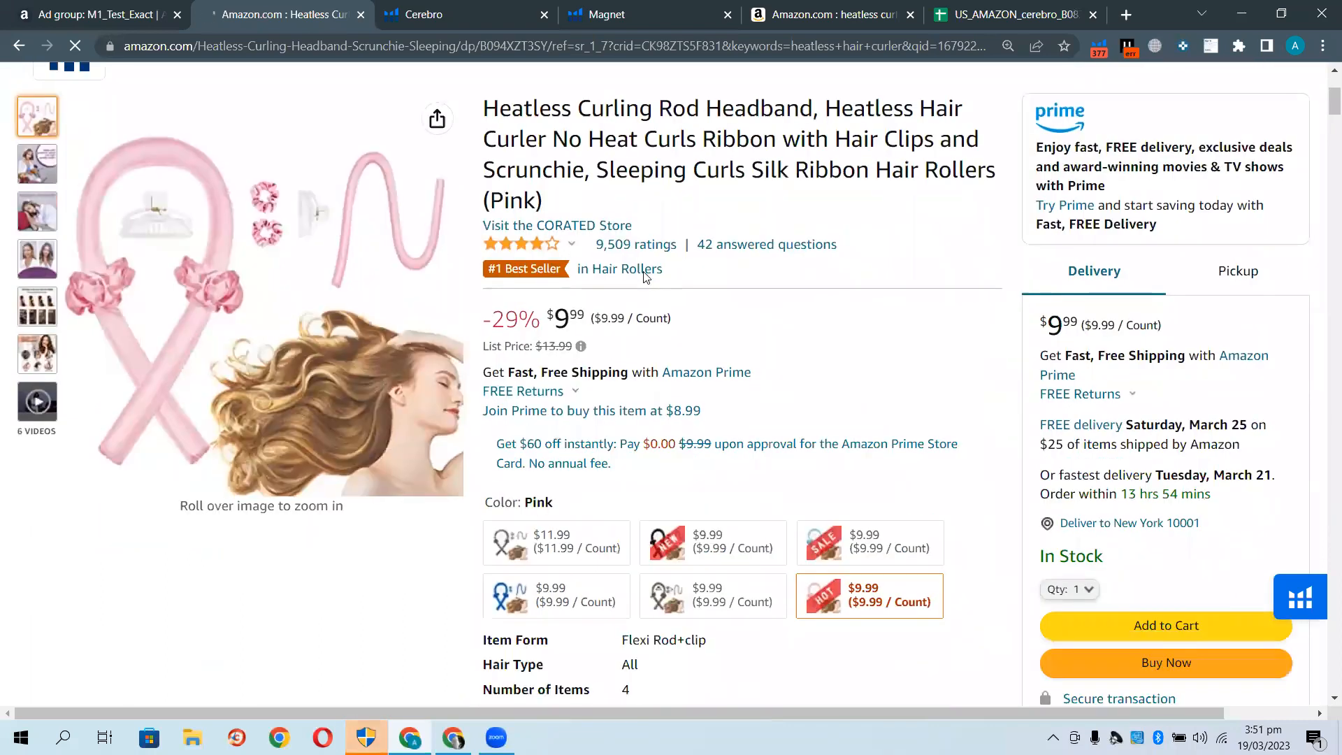
scroll(641, 289, down, 2)
scroll(642, 289, down, 6)
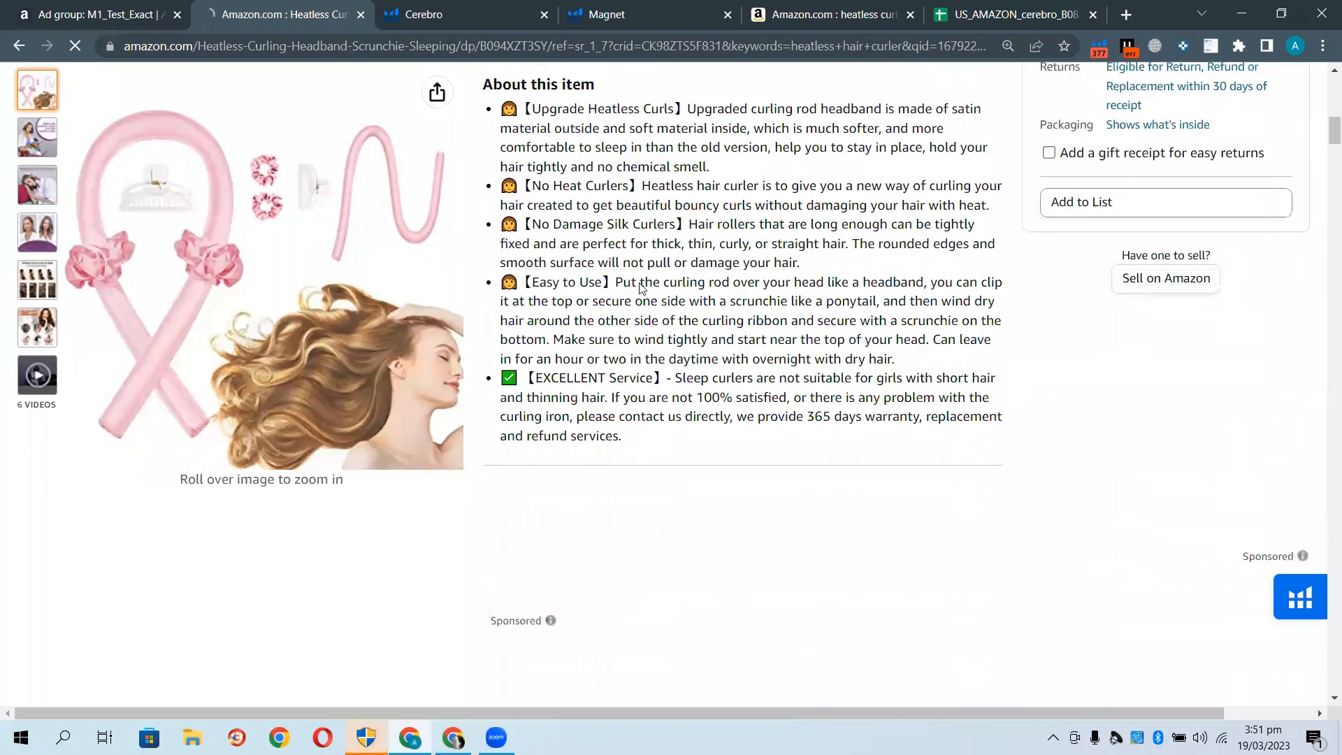
scroll(642, 289, down, 4)
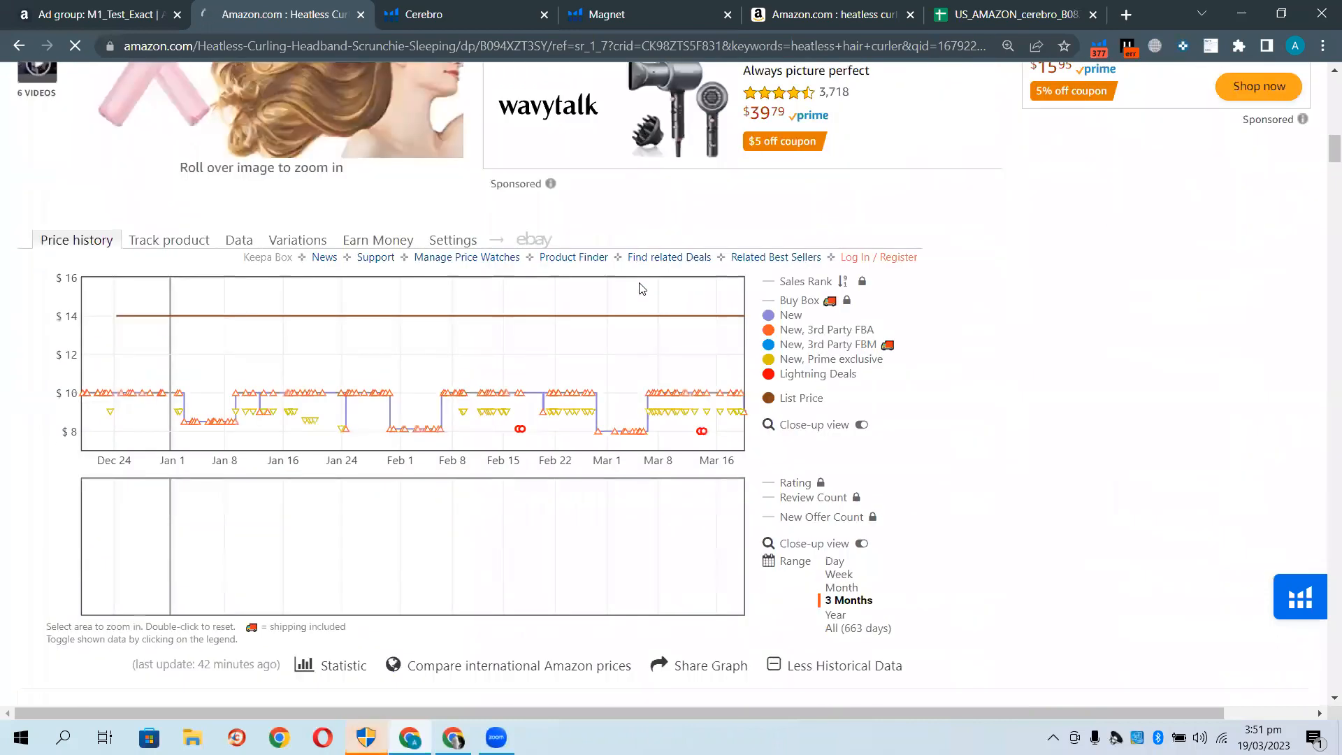
scroll(642, 289, down, 6)
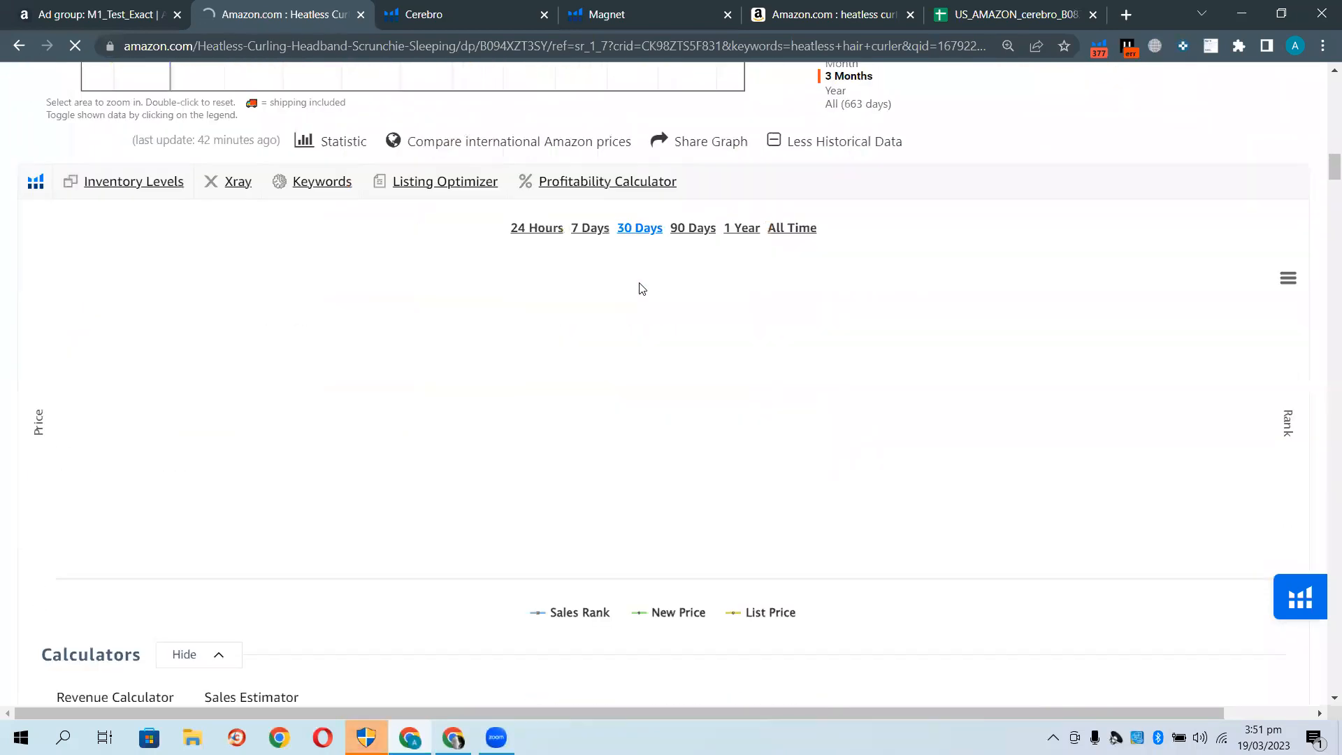
scroll(642, 288, down, 5)
scroll(642, 289, down, 8)
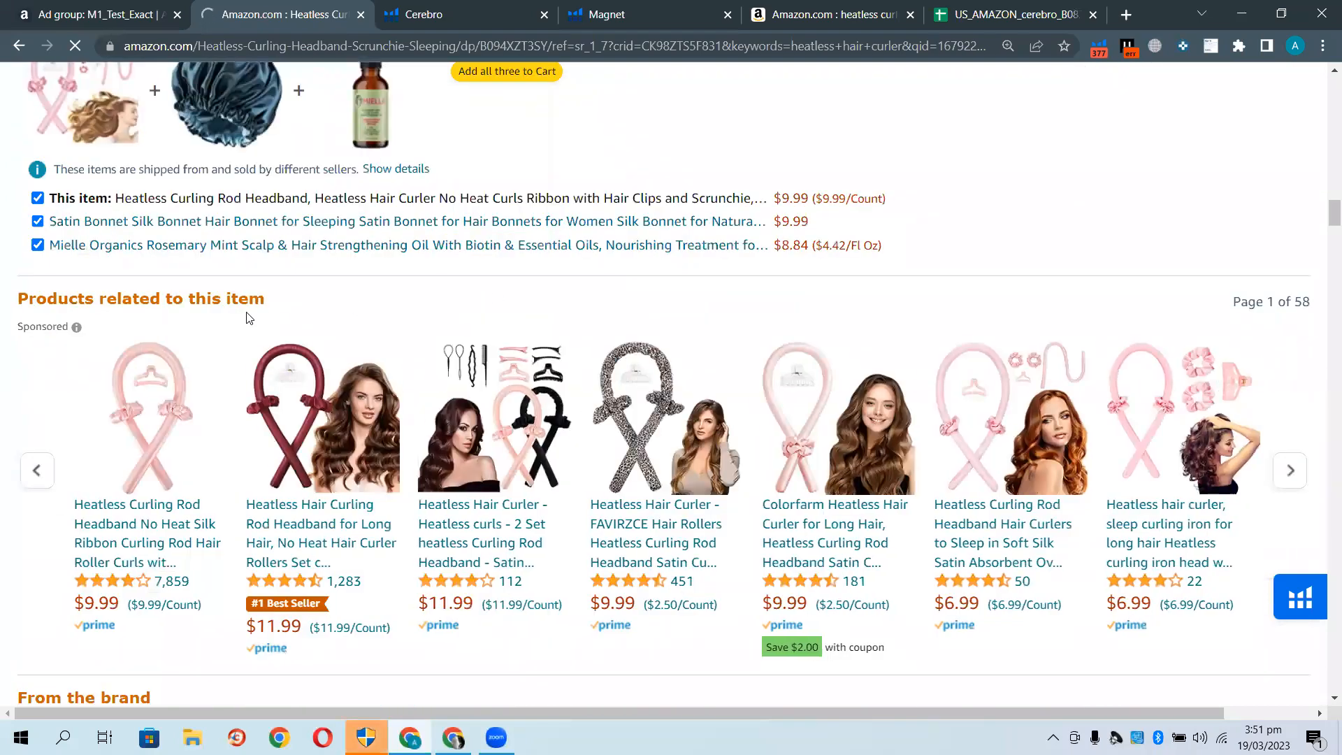
scroll(217, 311, down, 1)
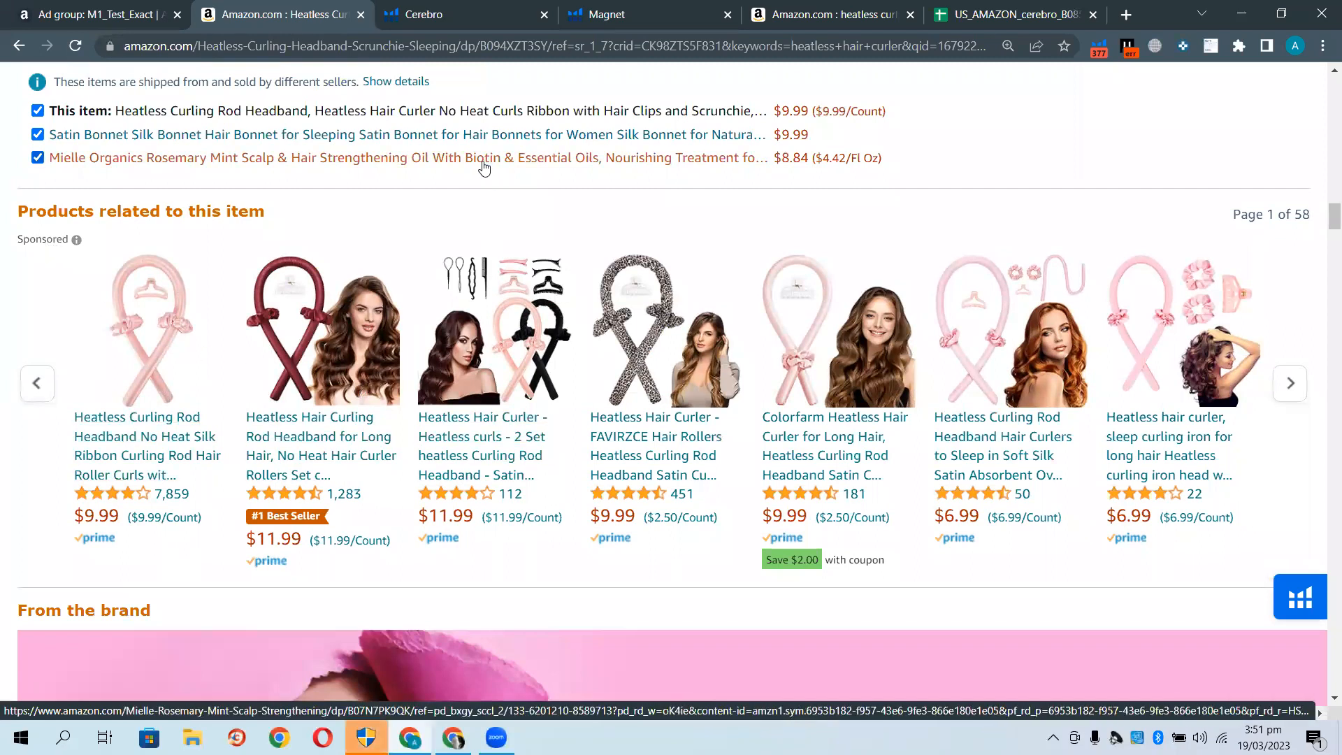
Open the related Xijiah-HAUKL curling rod listing, look it over, and highlight its ASIN B0BLW2CZVF in the page address
click(1008, 474)
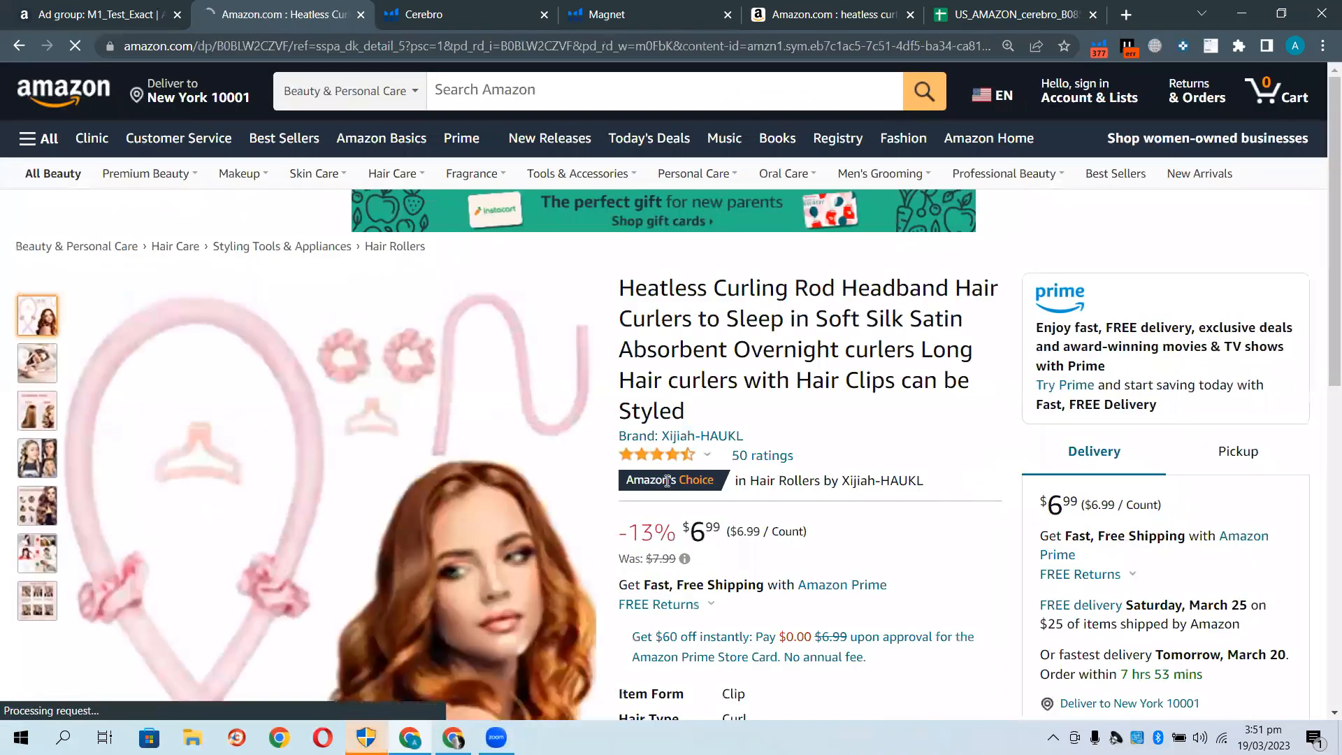
scroll(667, 480, down, 3)
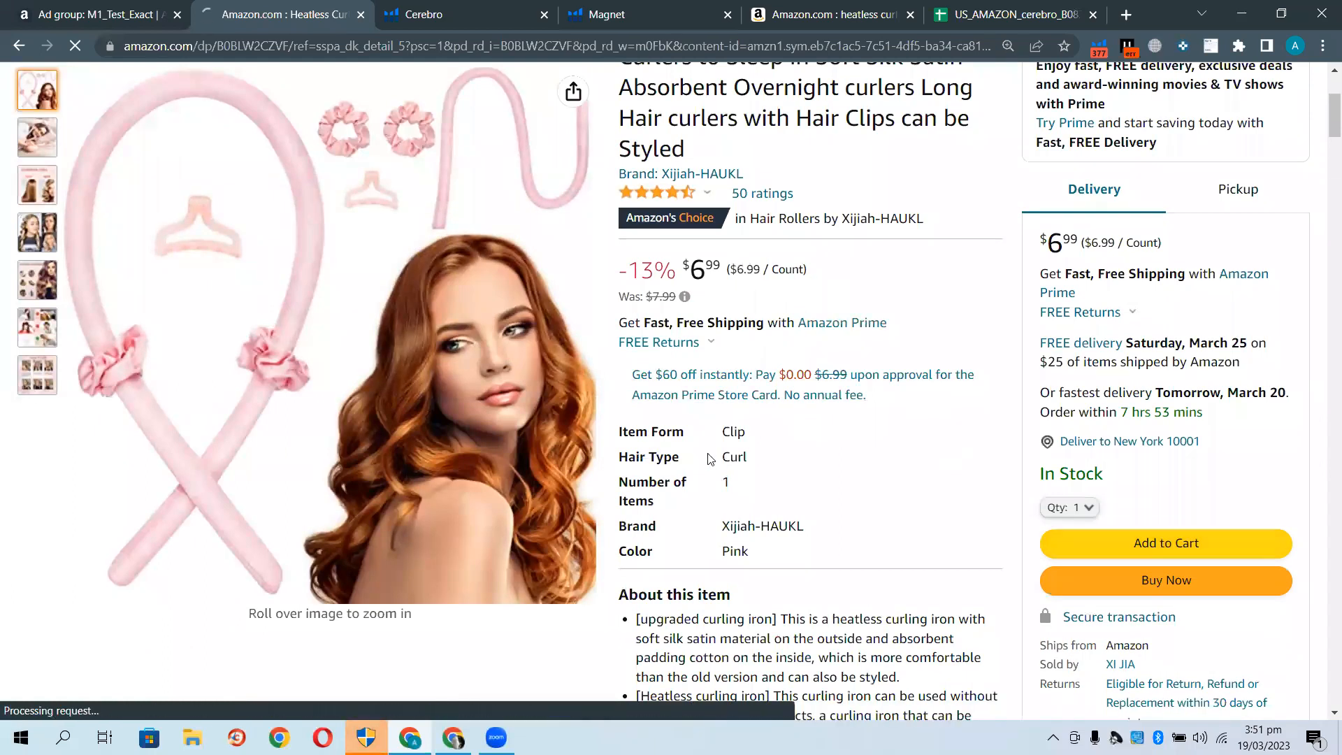
scroll(701, 465, up, 3)
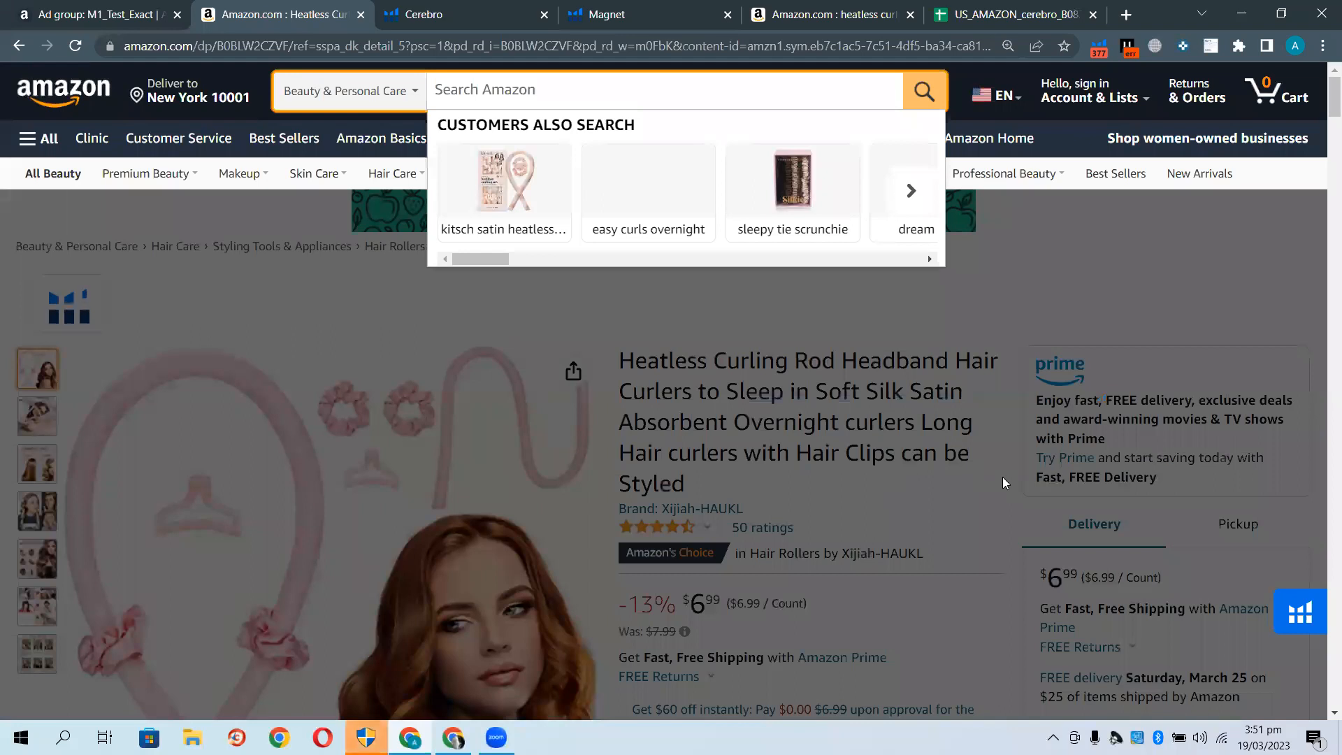
click(1002, 478)
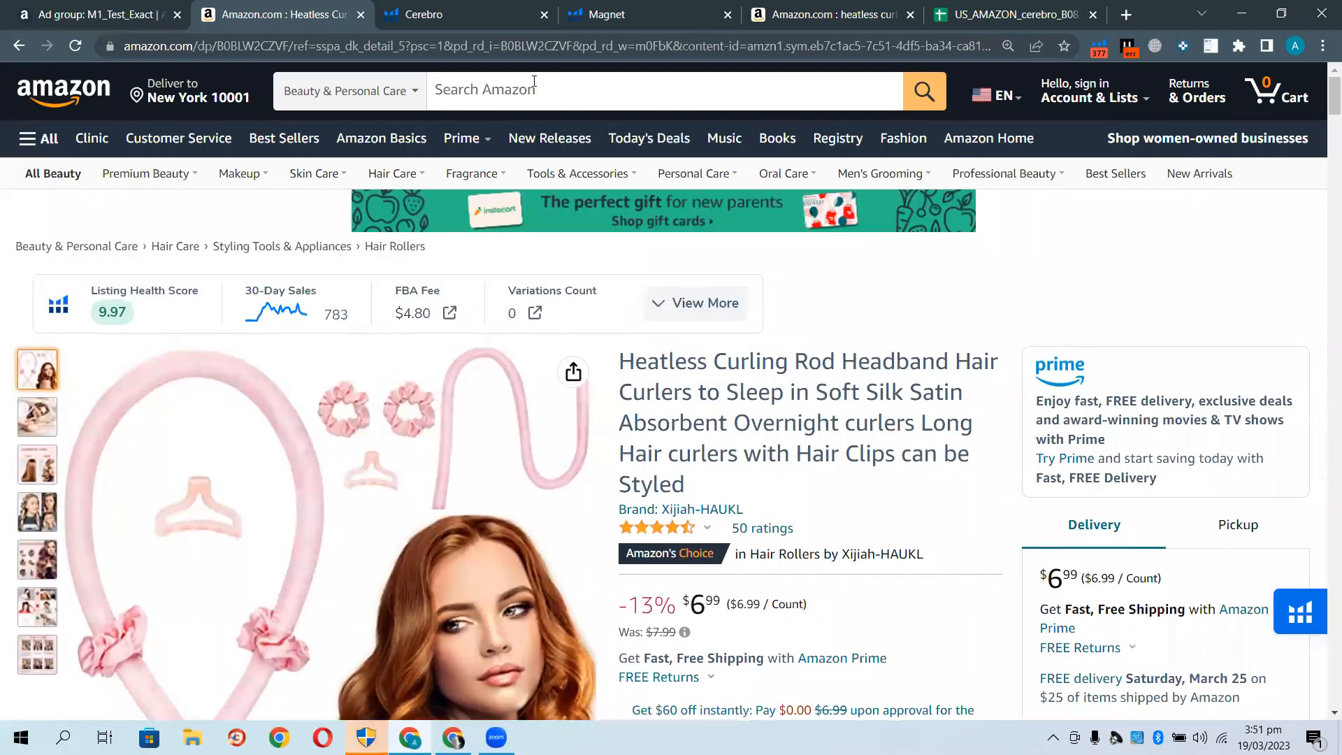
double_click(601, 46)
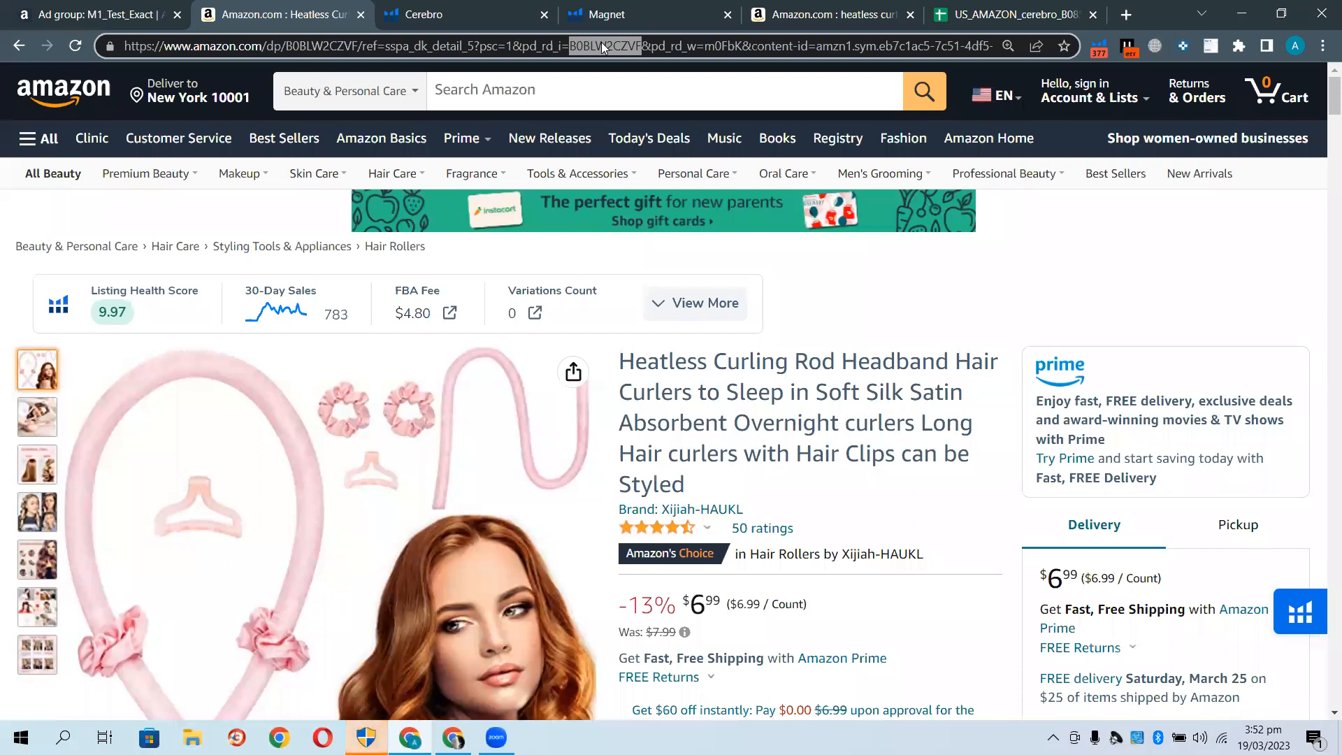
Return to the pink CORATED headband listing and highlight its ASIN B094XZT3SY in the page address
click(16, 56)
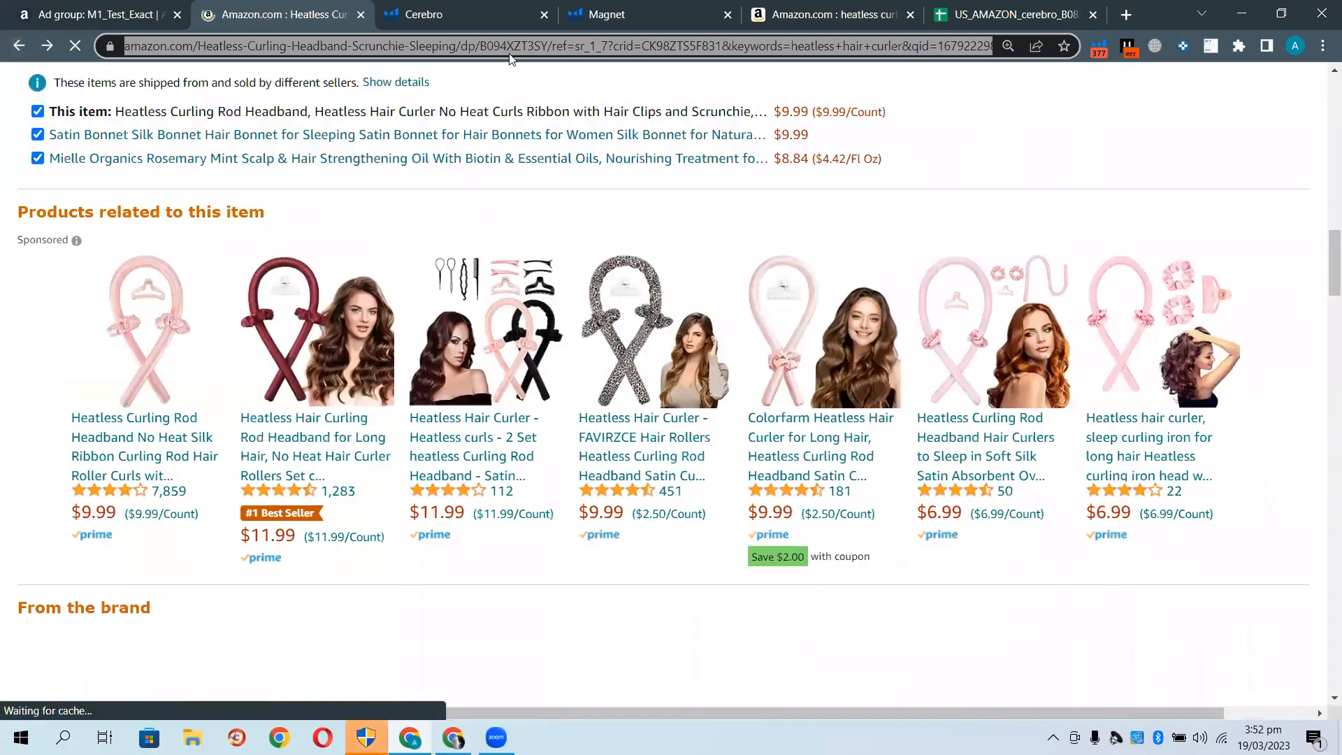
double_click(514, 43)
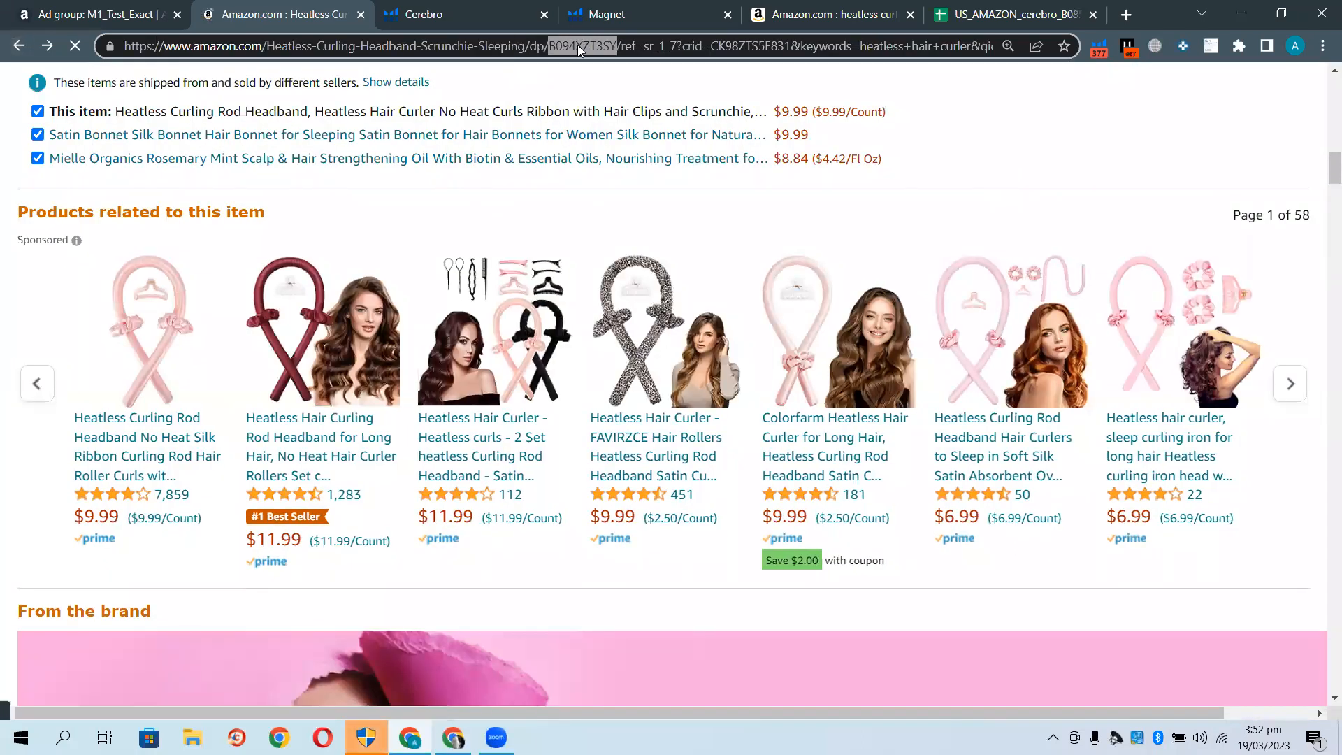
click(1157, 159)
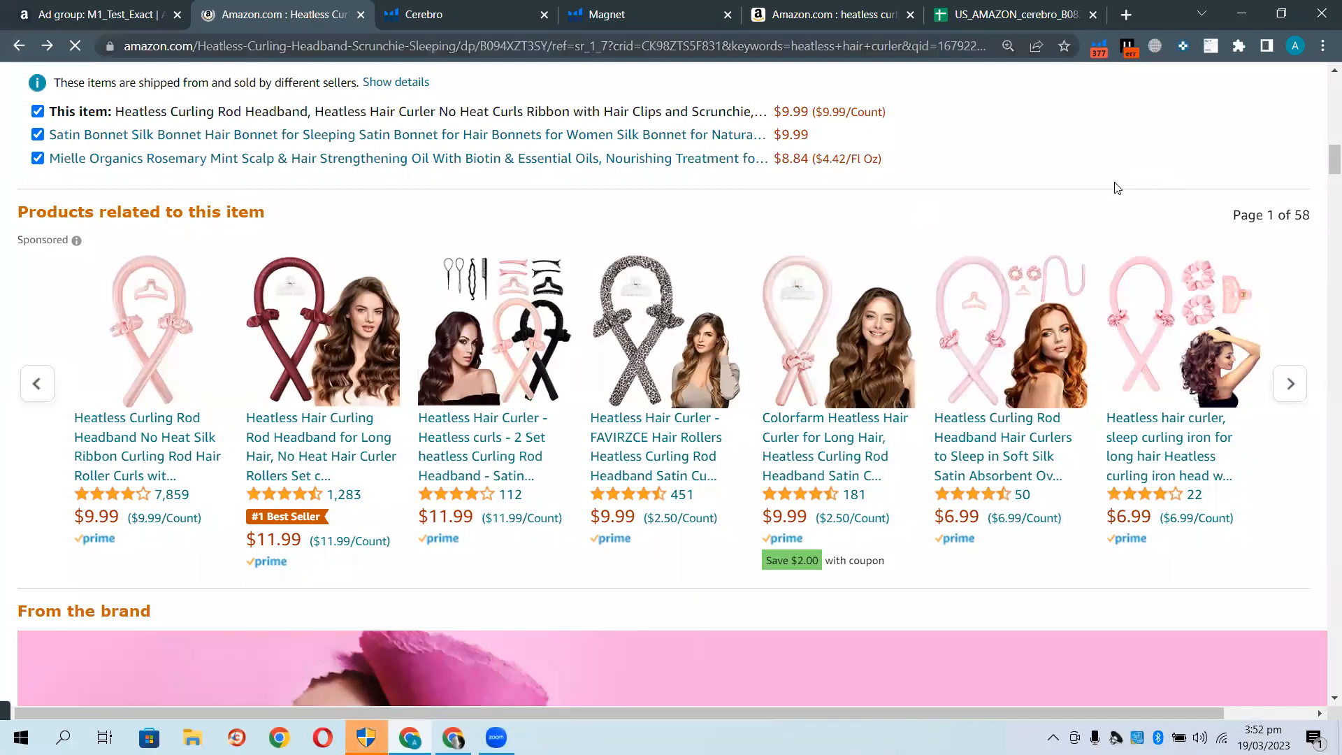
Review the CORATED listing down to its sponsored related products and reopen the Xijiah-HAUKL curling rod listing
scroll(1116, 188, up, 15)
scroll(839, 308, down, 5)
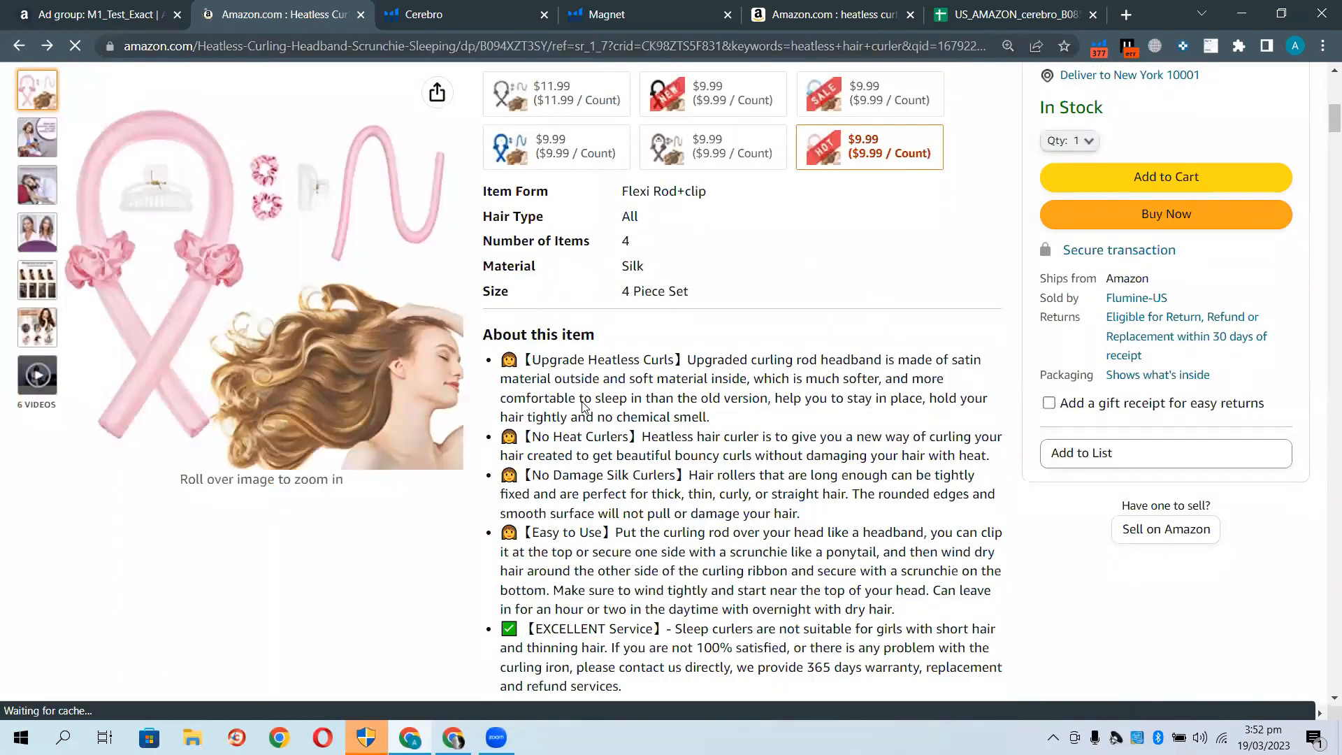
scroll(584, 408, down, 3)
scroll(664, 318, down, 2)
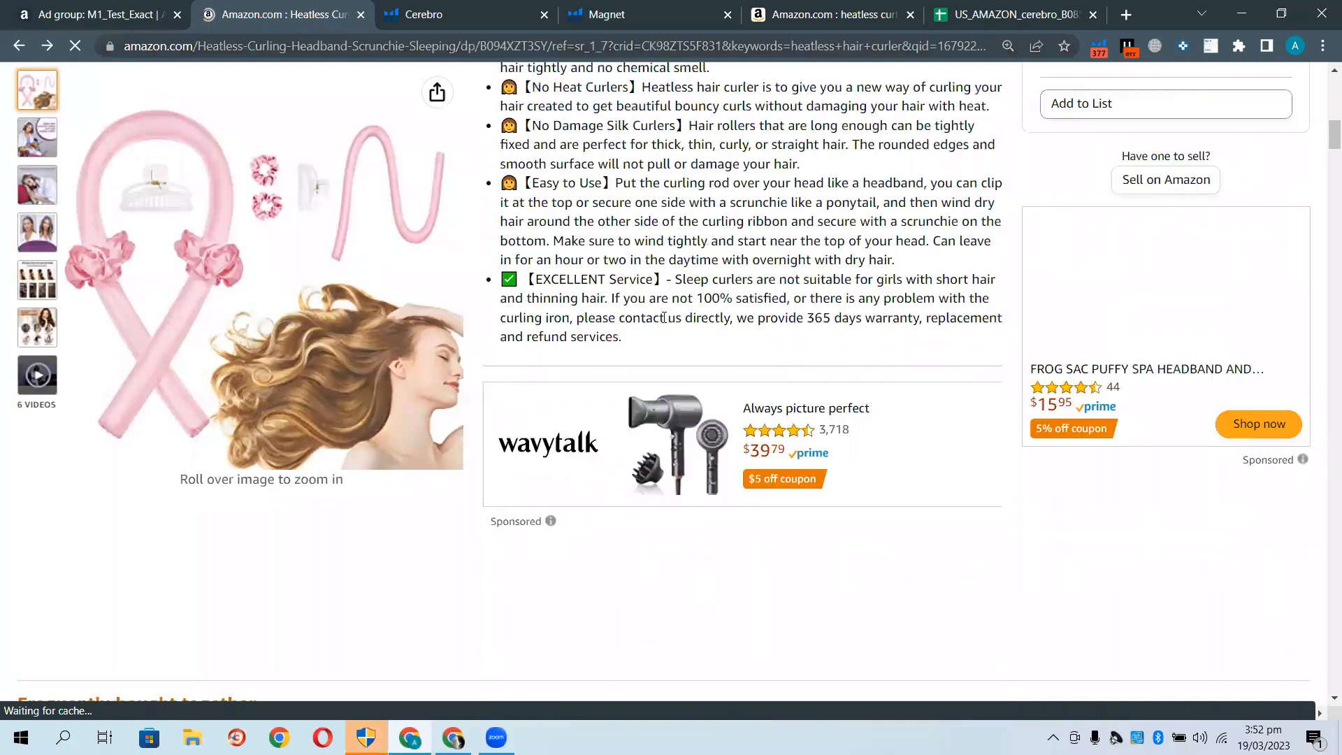
scroll(664, 318, down, 6)
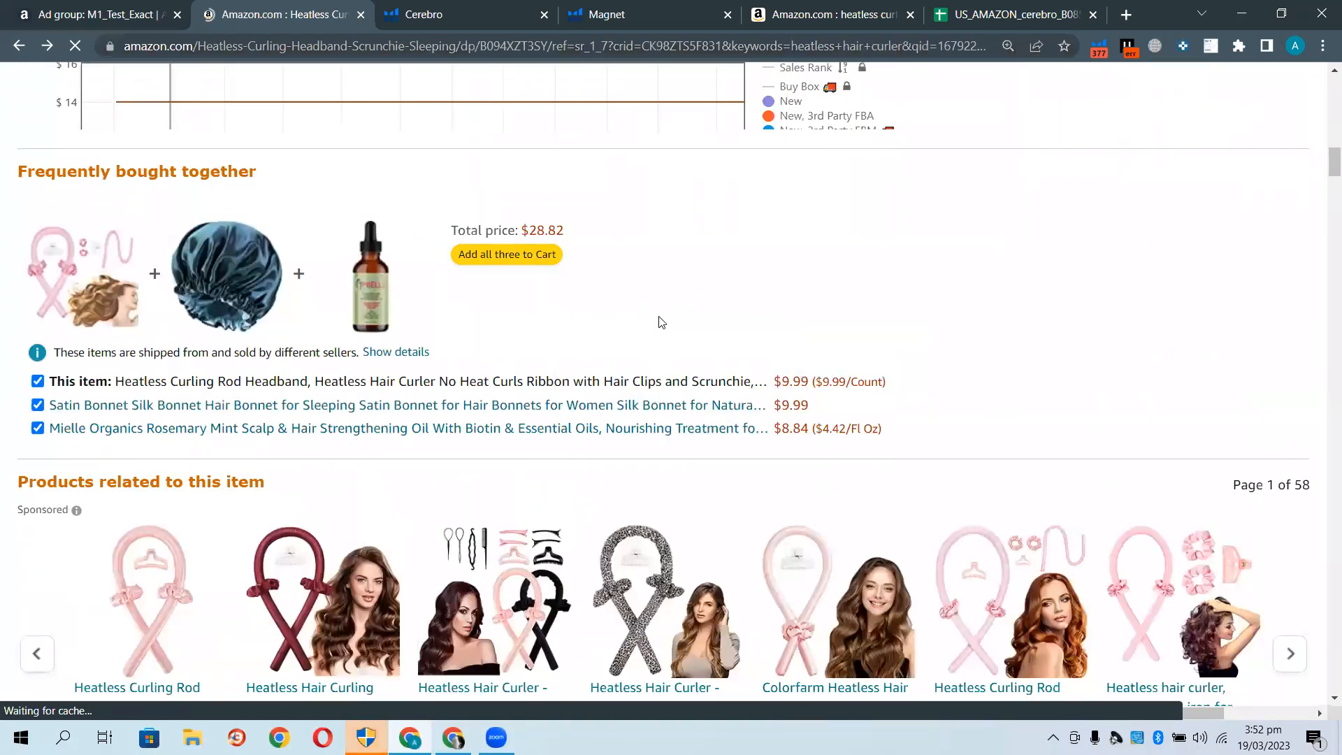
scroll(661, 321, down, 5)
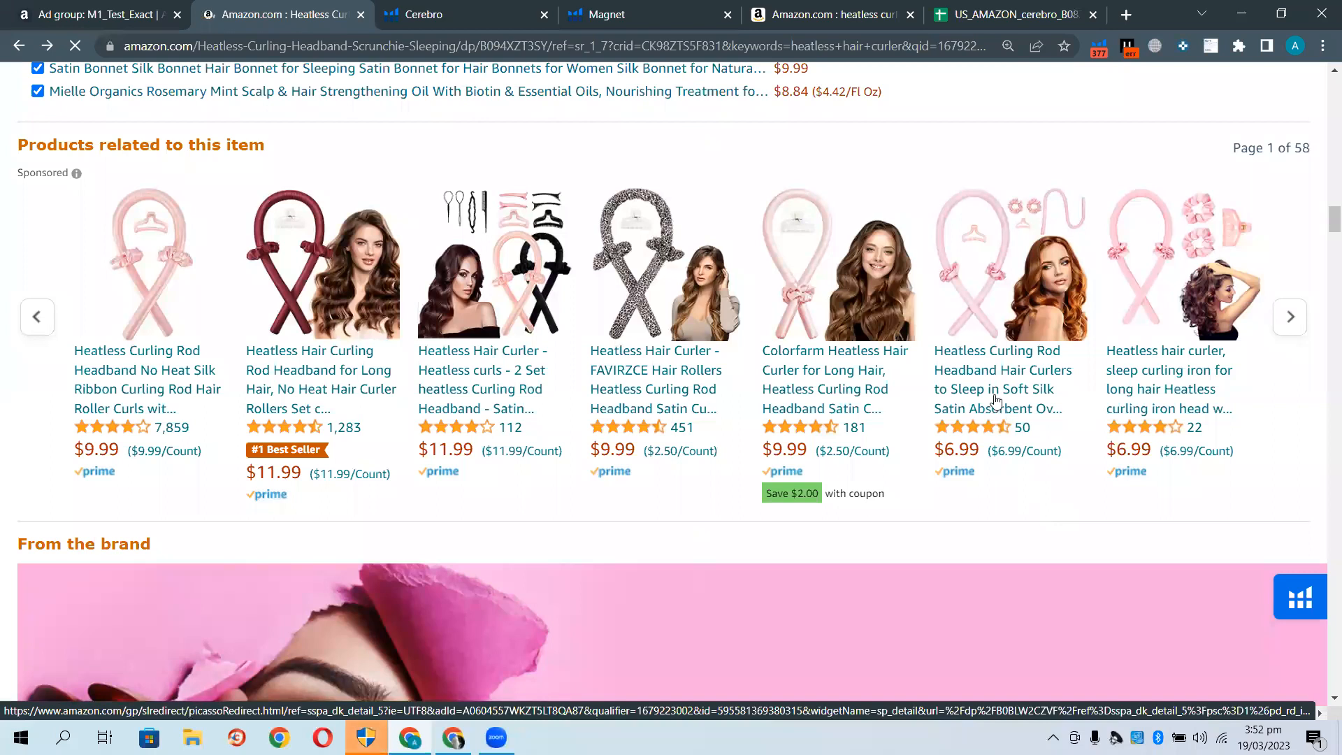
click(992, 395)
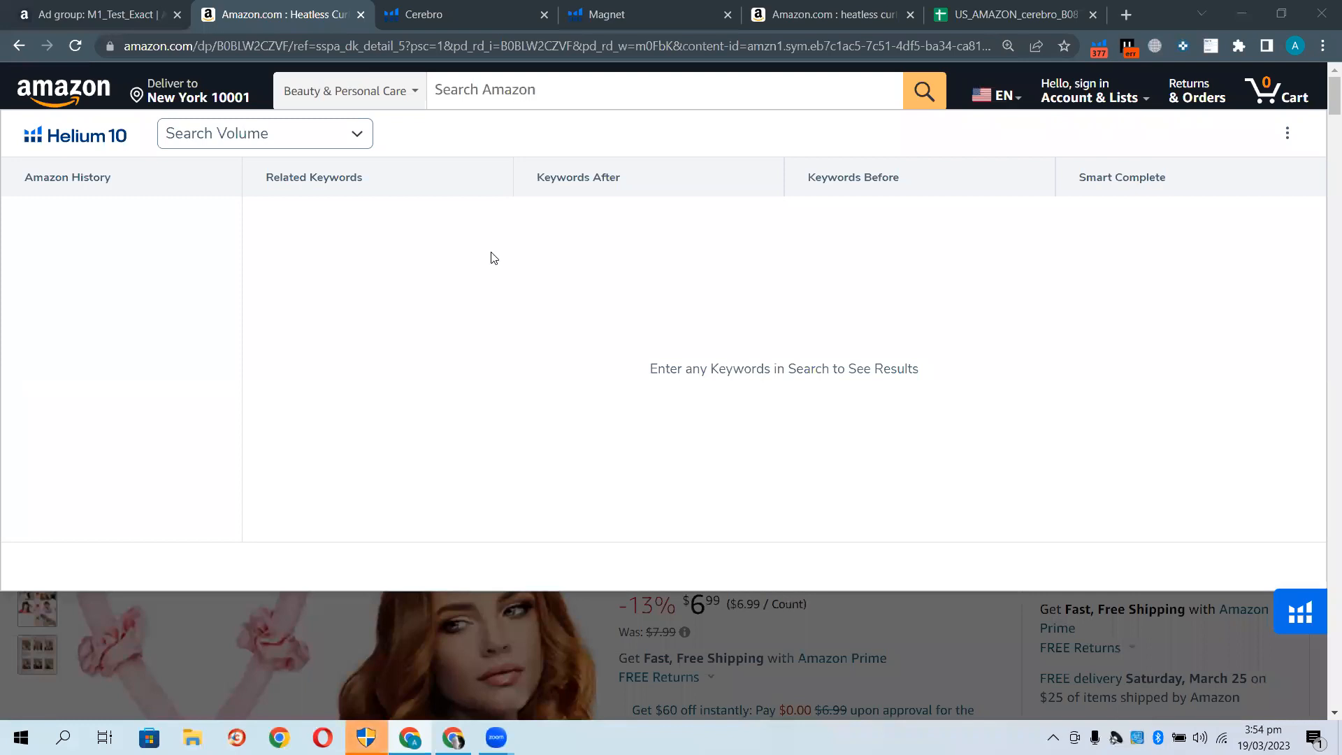
Dismiss the keyword overlay, highlight ASIN B0BLW2CZVF in the Xijiah-HAUKL listing's address, and return to the pink CORATED headband listing
click(1031, 639)
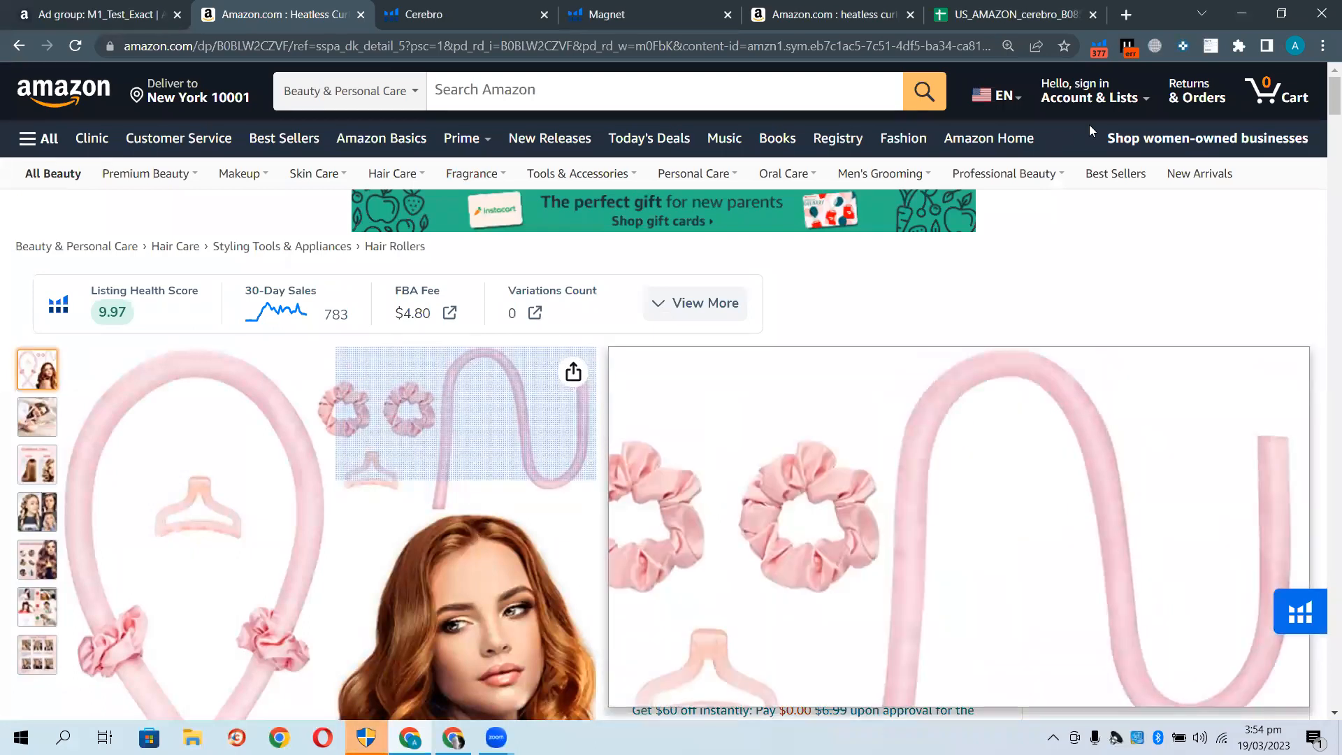
double_click(591, 46)
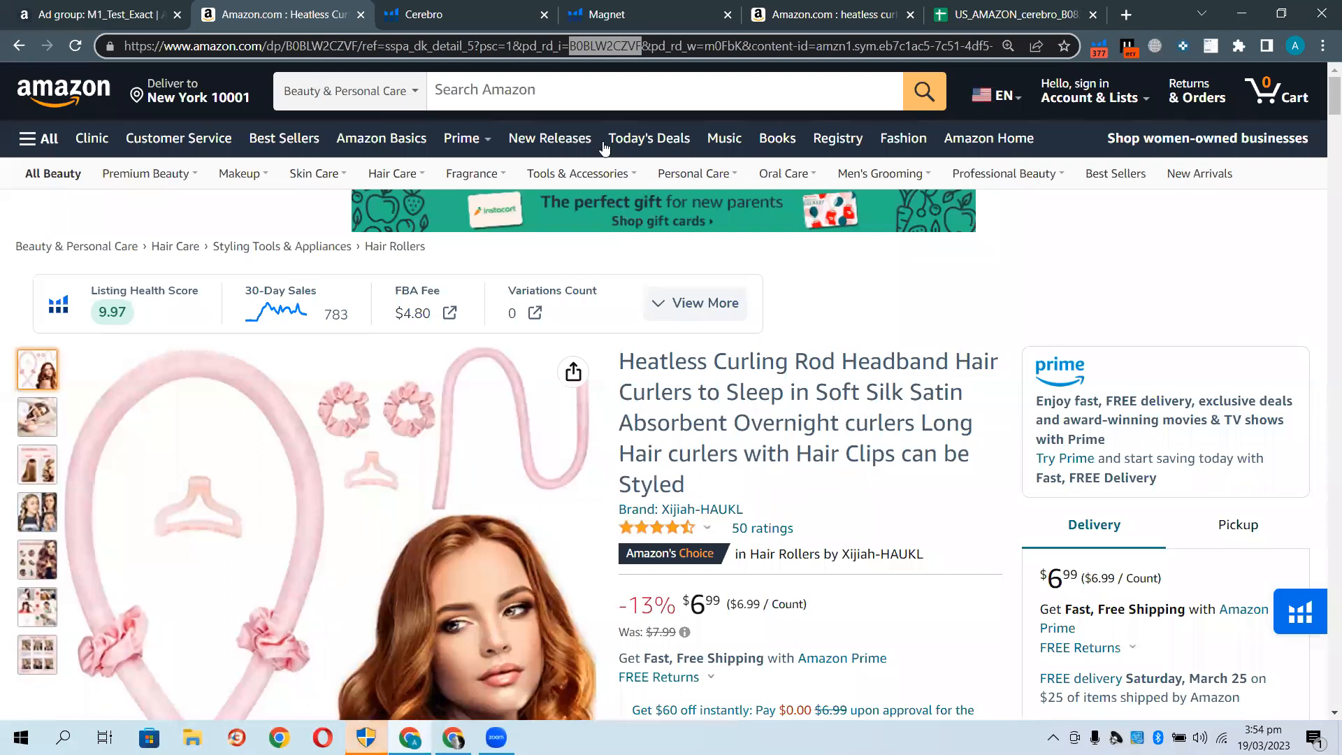
click(19, 46)
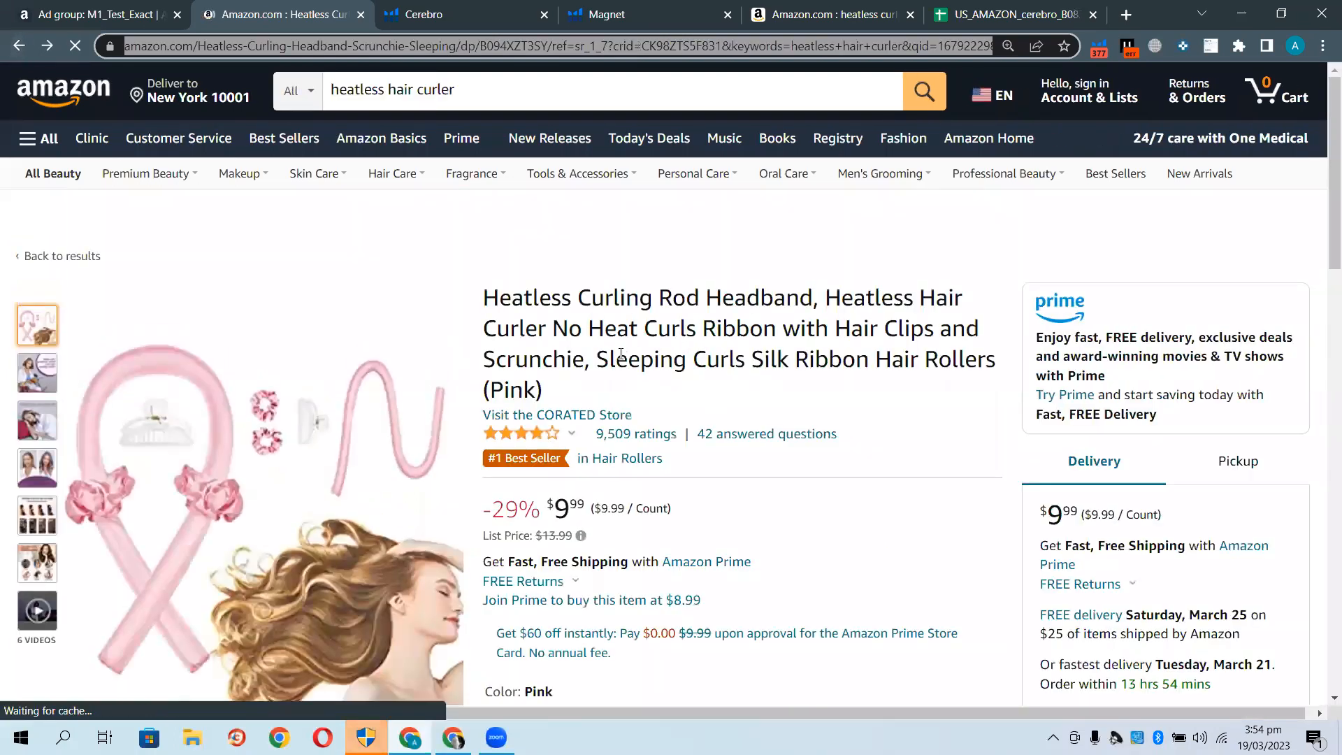
Examine the CORATED listing's price, color options and description, continuing down to the sponsored products related to this item
scroll(726, 490, up, 15)
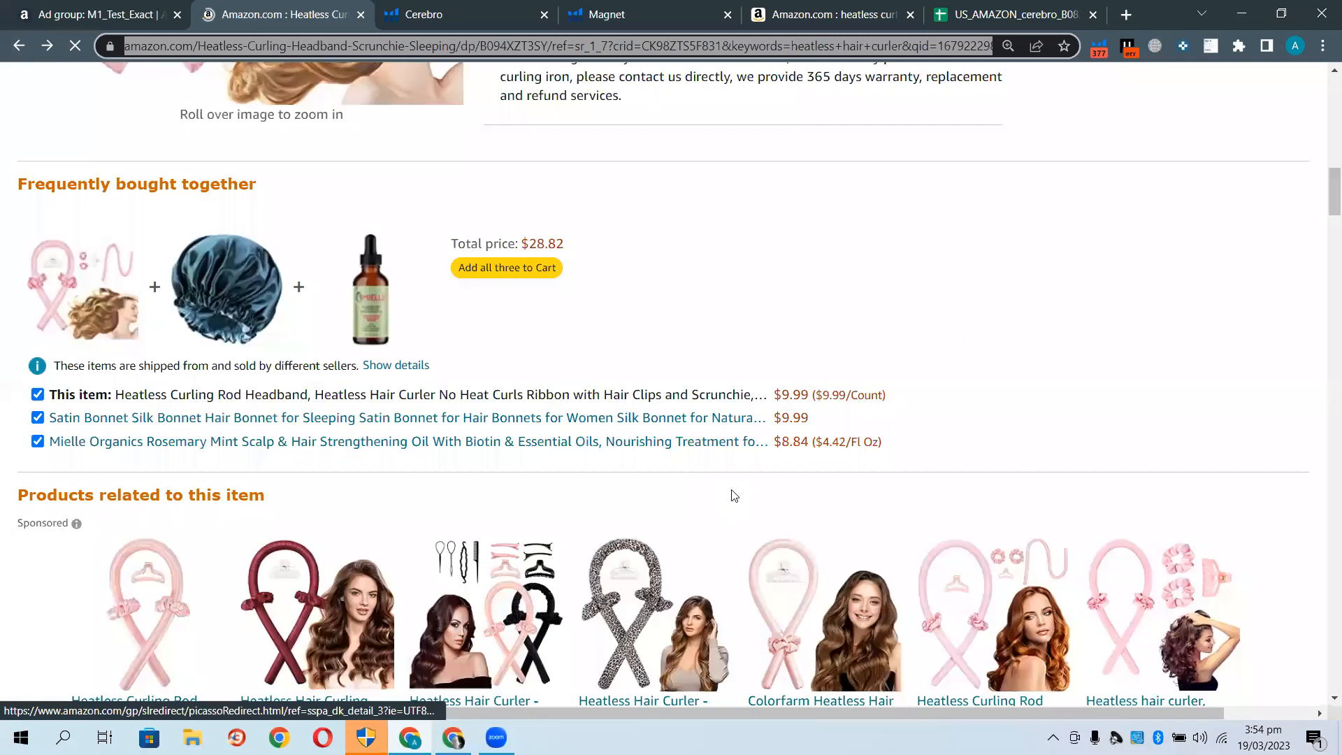
scroll(724, 477, down, 4)
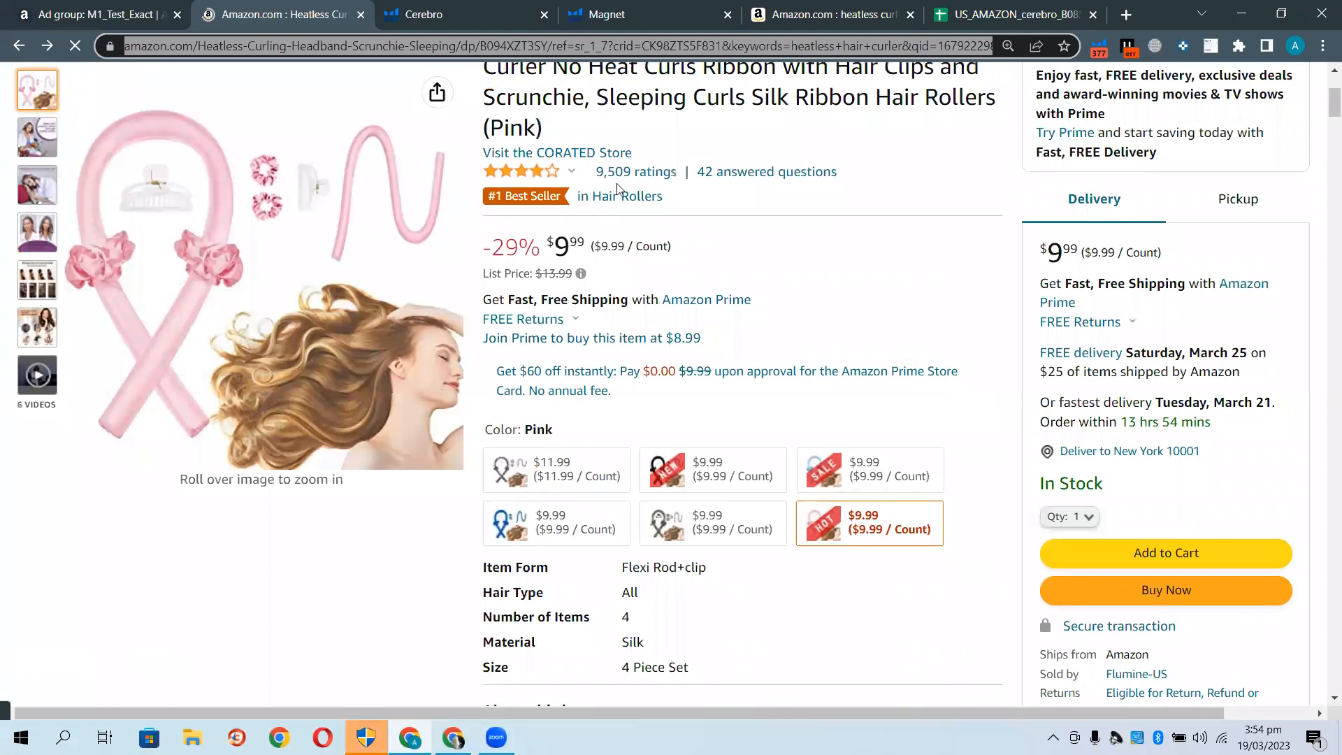
scroll(515, 318, down, 3)
scroll(380, 292, down, 3)
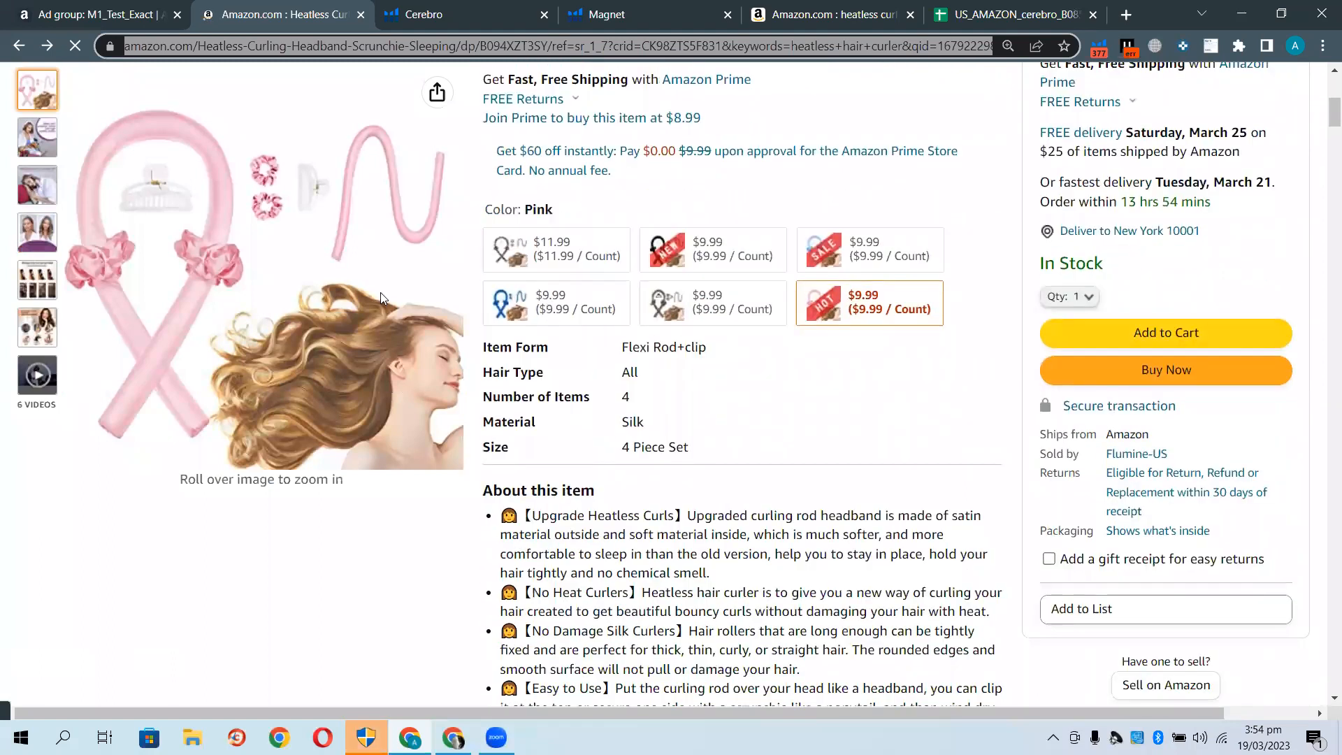
scroll(681, 363, down, 8)
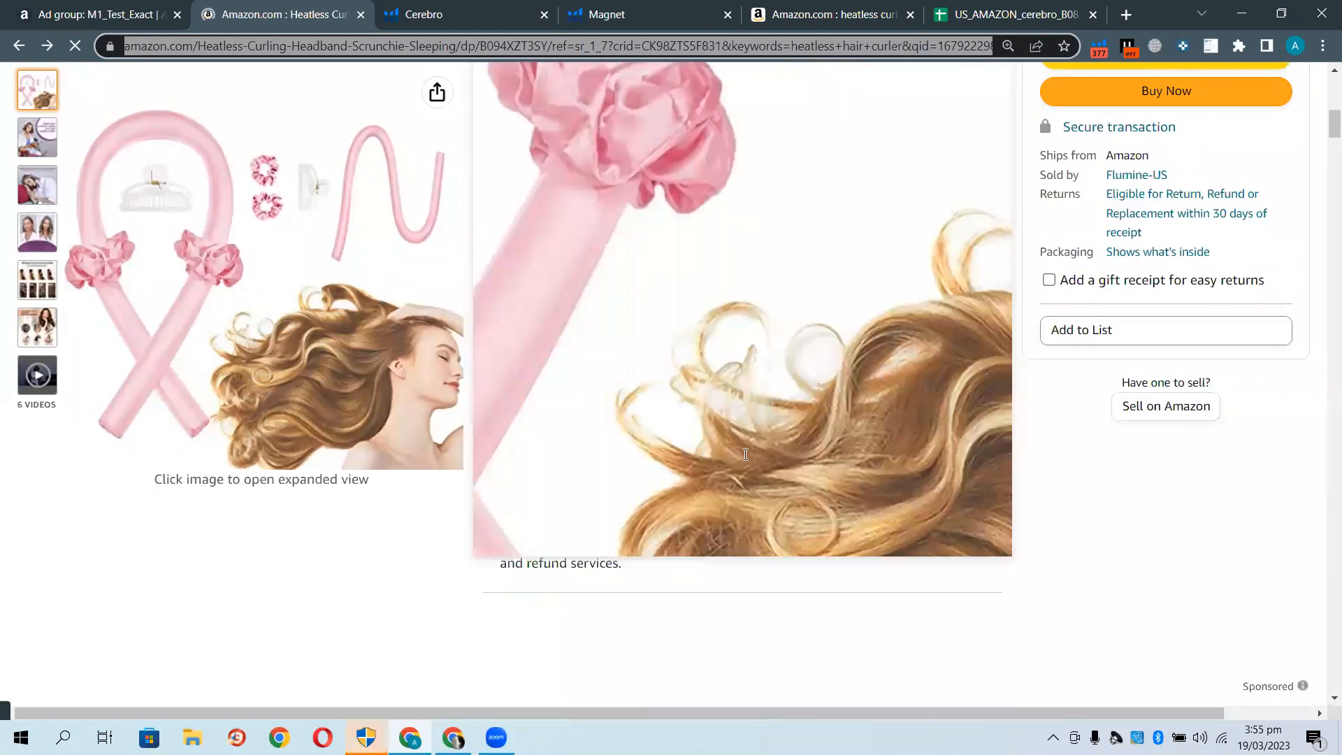
scroll(673, 313, down, 12)
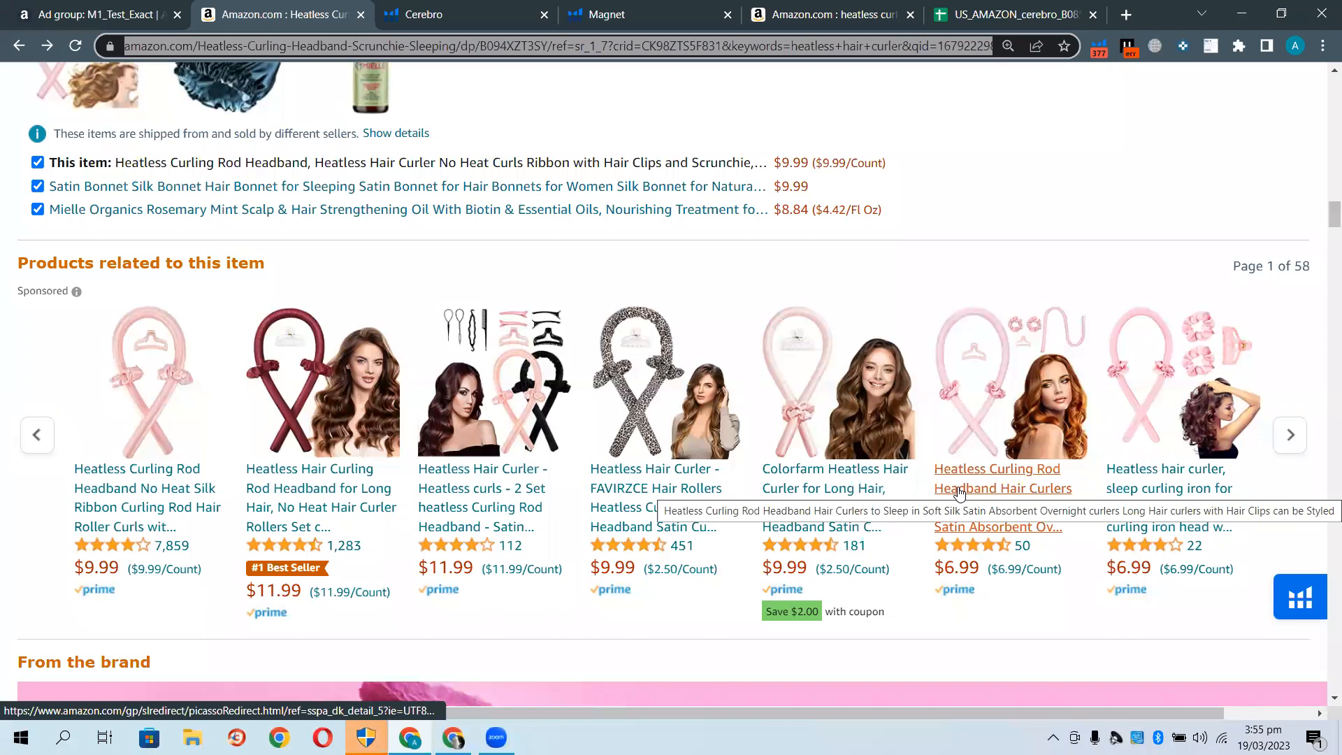
Recheck the CORATED listing's ratings and price, and compare them with the Xijiah-HAUKL curling rod among the sponsored related products
scroll(999, 392, up, 14)
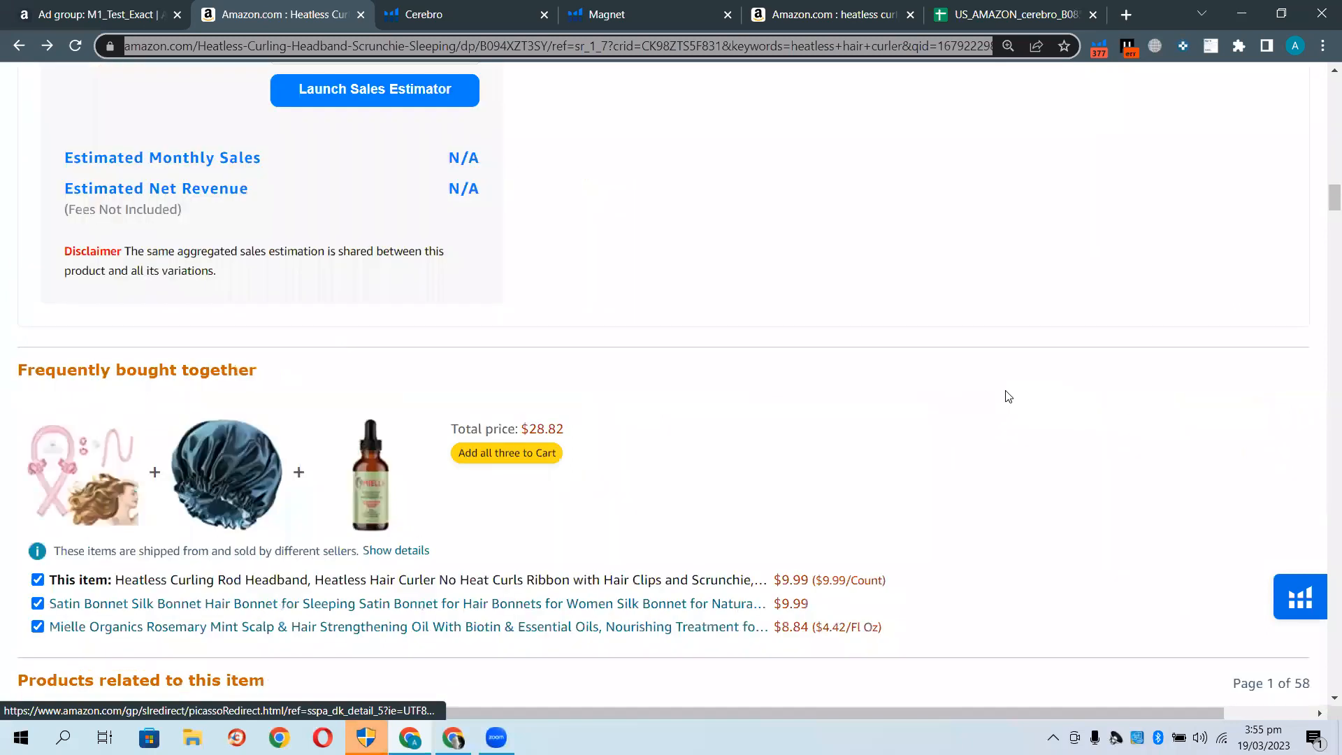
scroll(954, 382, up, 15)
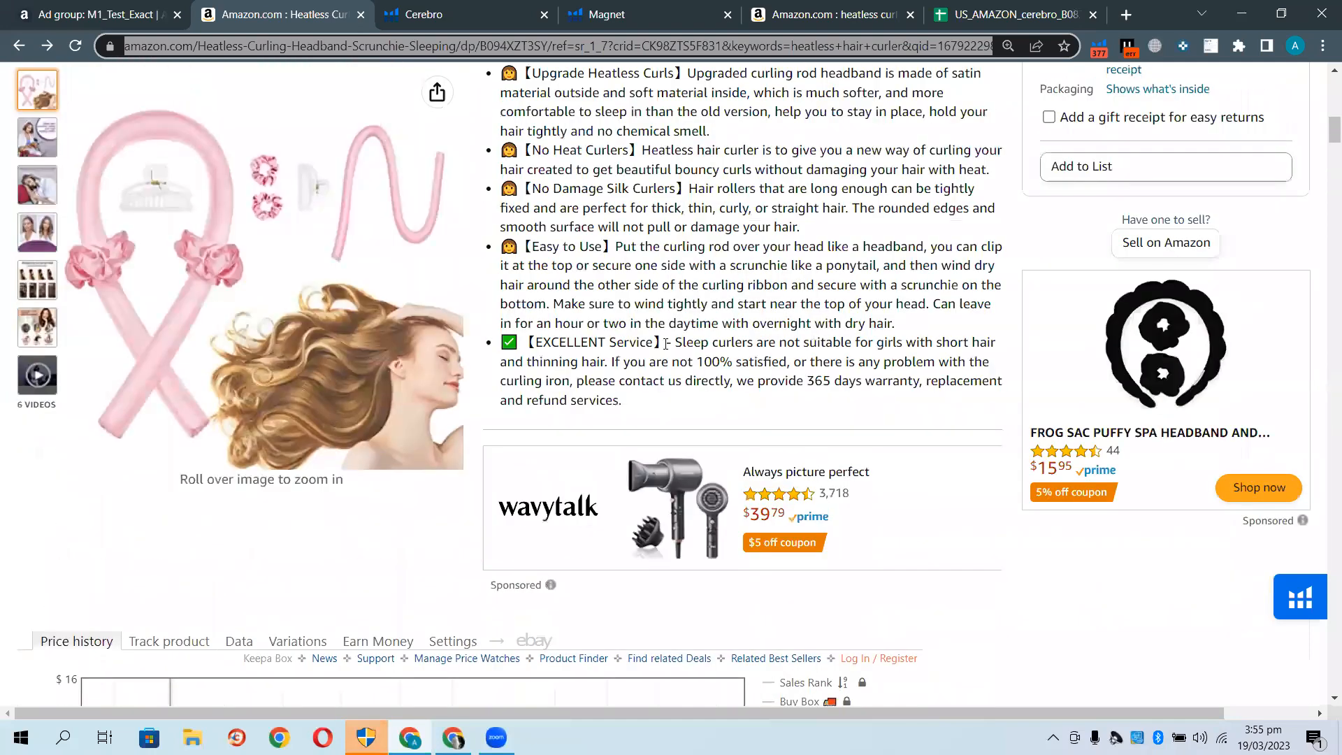
scroll(606, 339, up, 3)
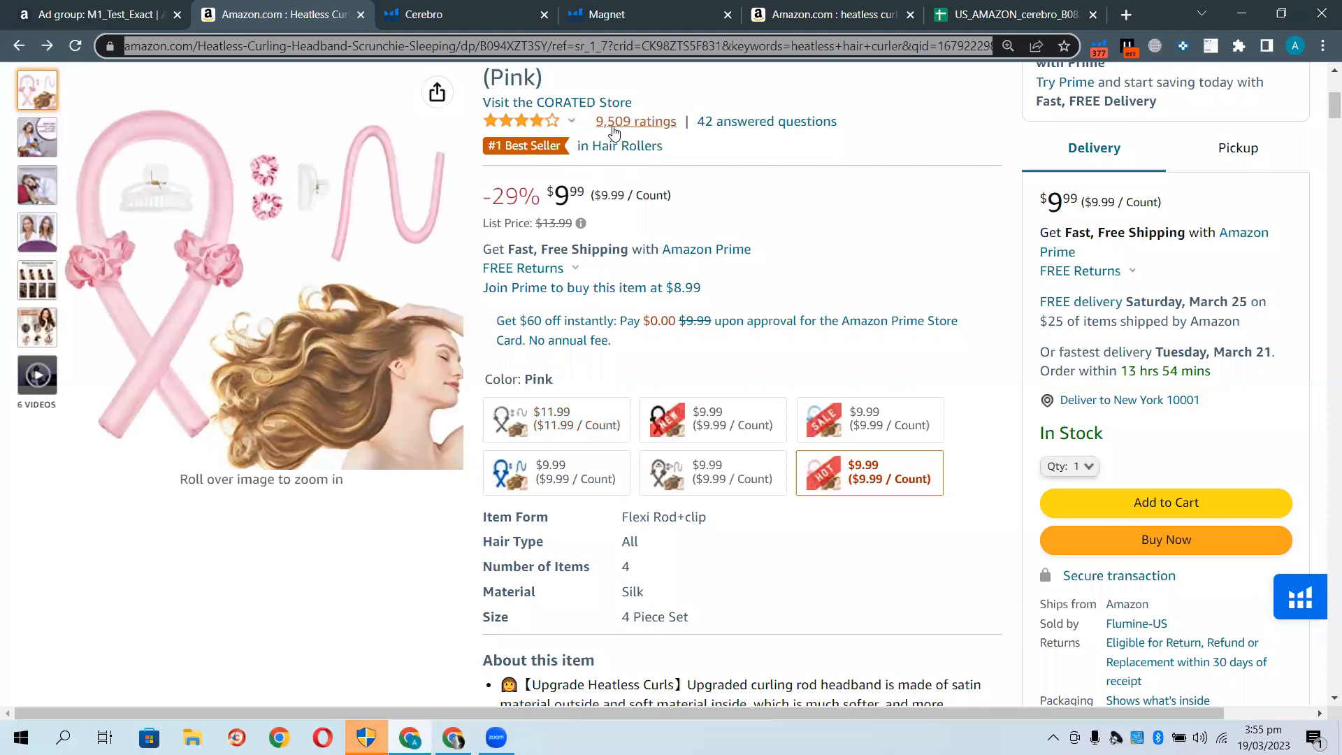
scroll(664, 262, down, 10)
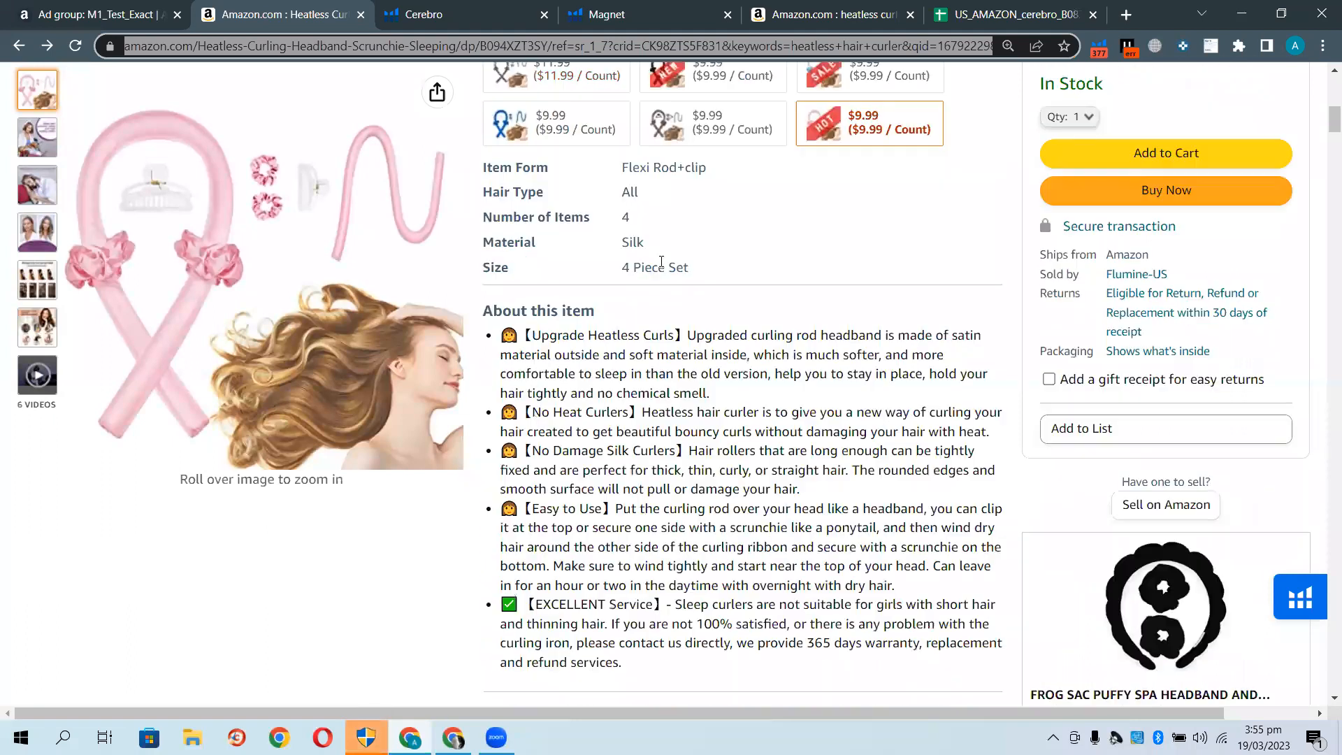
scroll(665, 262, down, 20)
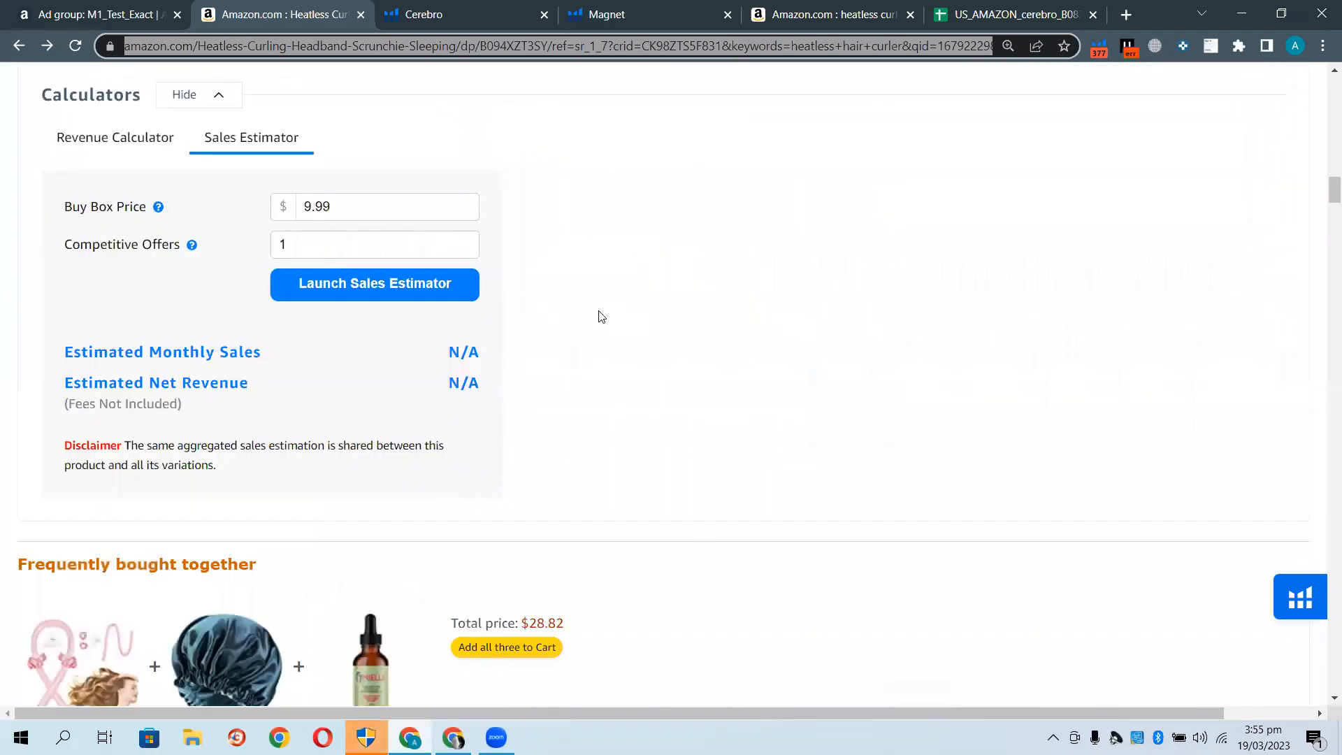
scroll(554, 383, down, 5)
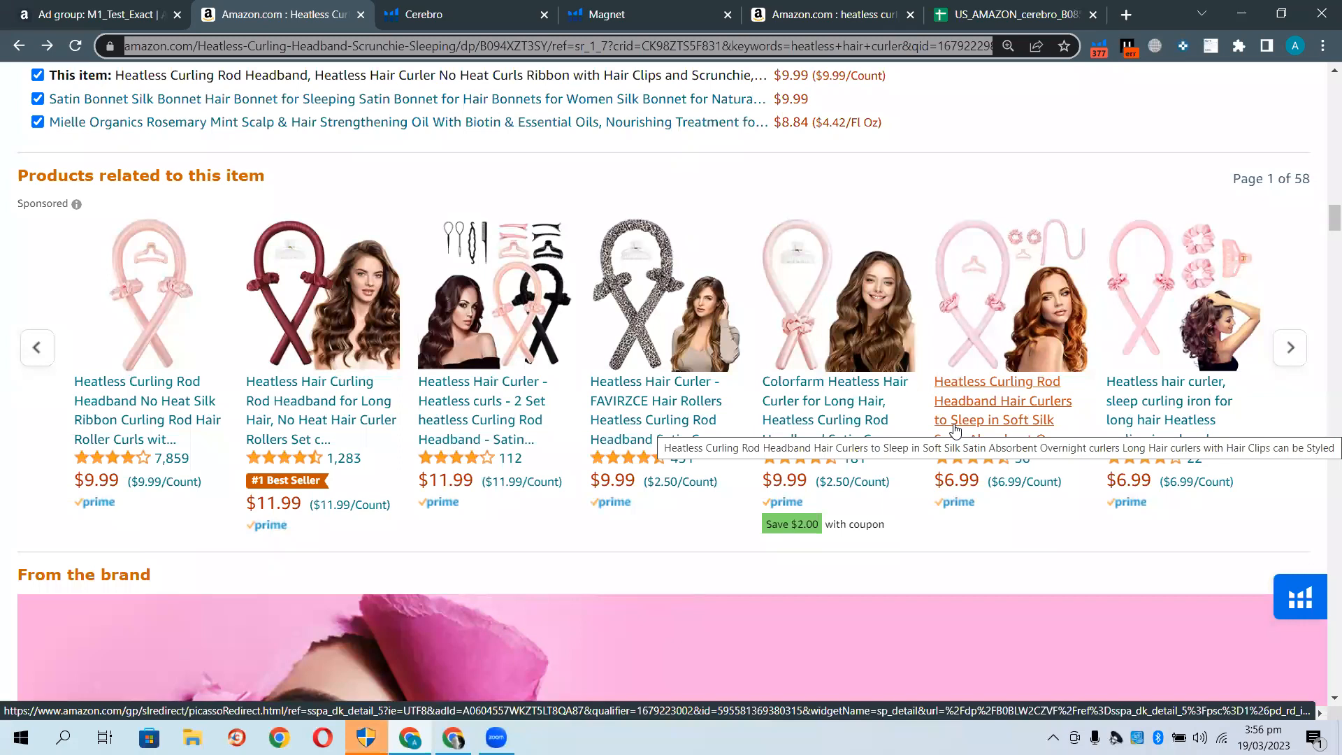
Copy the ASIN B094XZT3SY from the web address of the pink heatless curling rod headband listing
scroll(612, 381, up, 12)
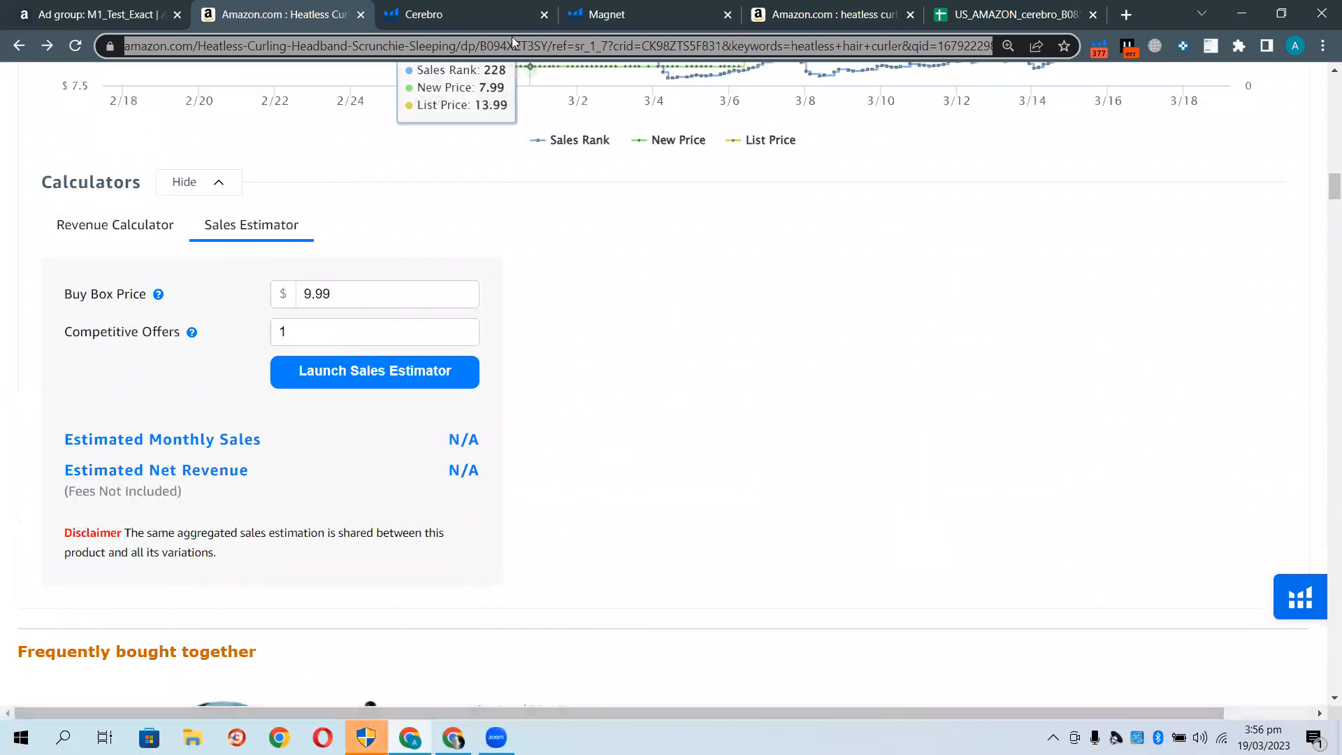
double_click(513, 45)
right_click(578, 45)
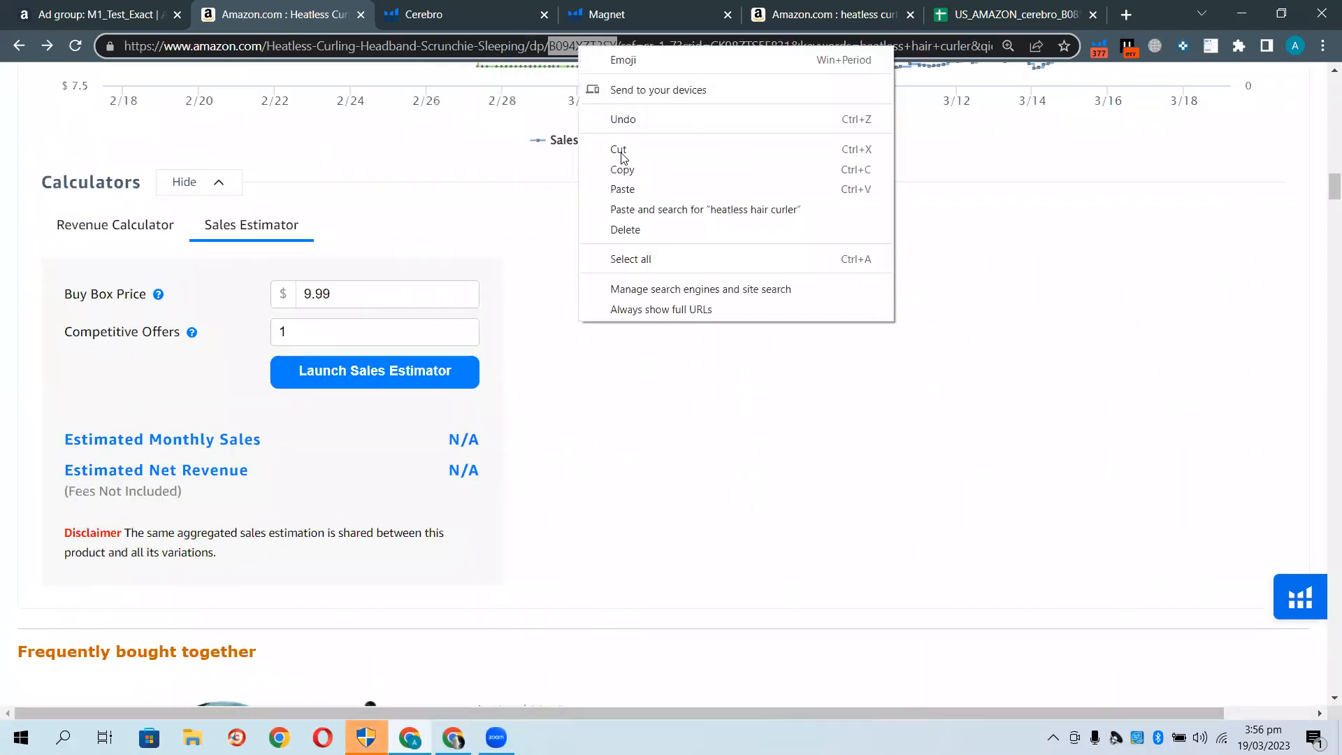
click(629, 170)
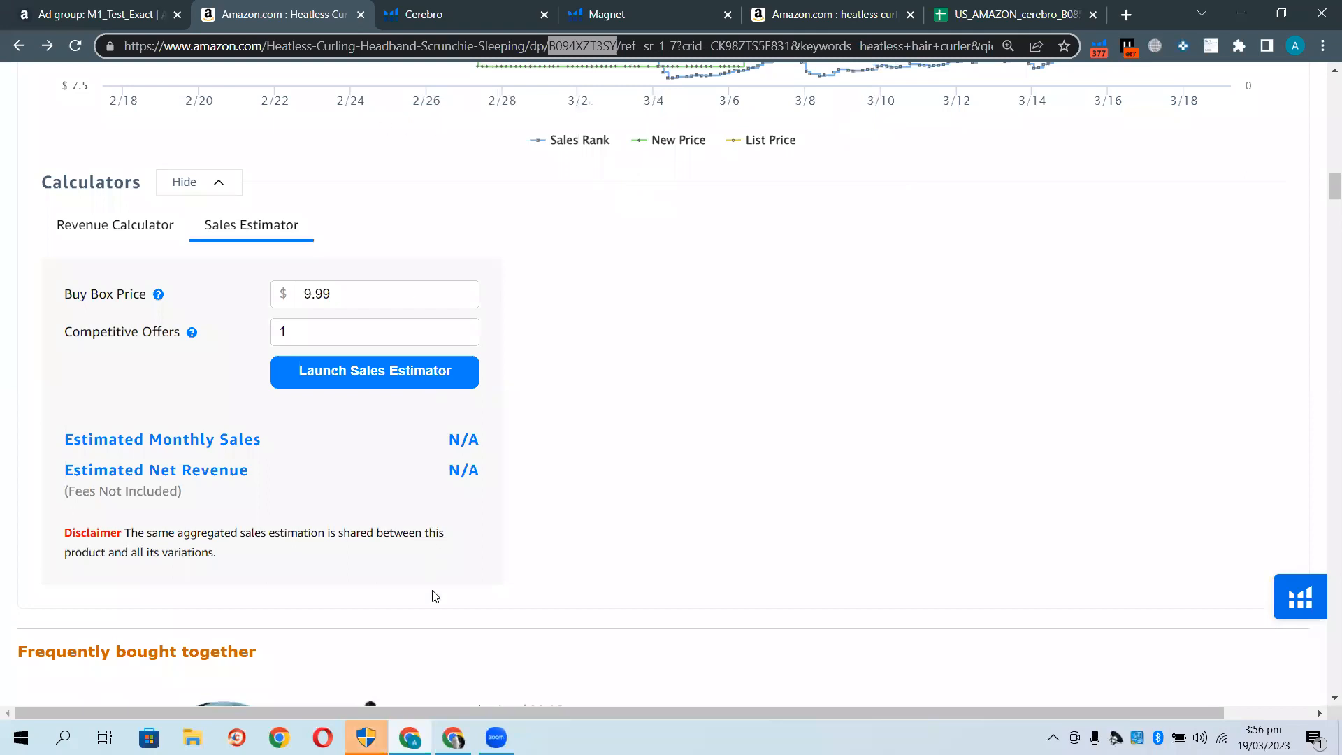
In the Amazon Ads campaign builder, target ASIN B094XZT3SY as an individual product from an entered list, using expanded match and the suggested bid
click(452, 737)
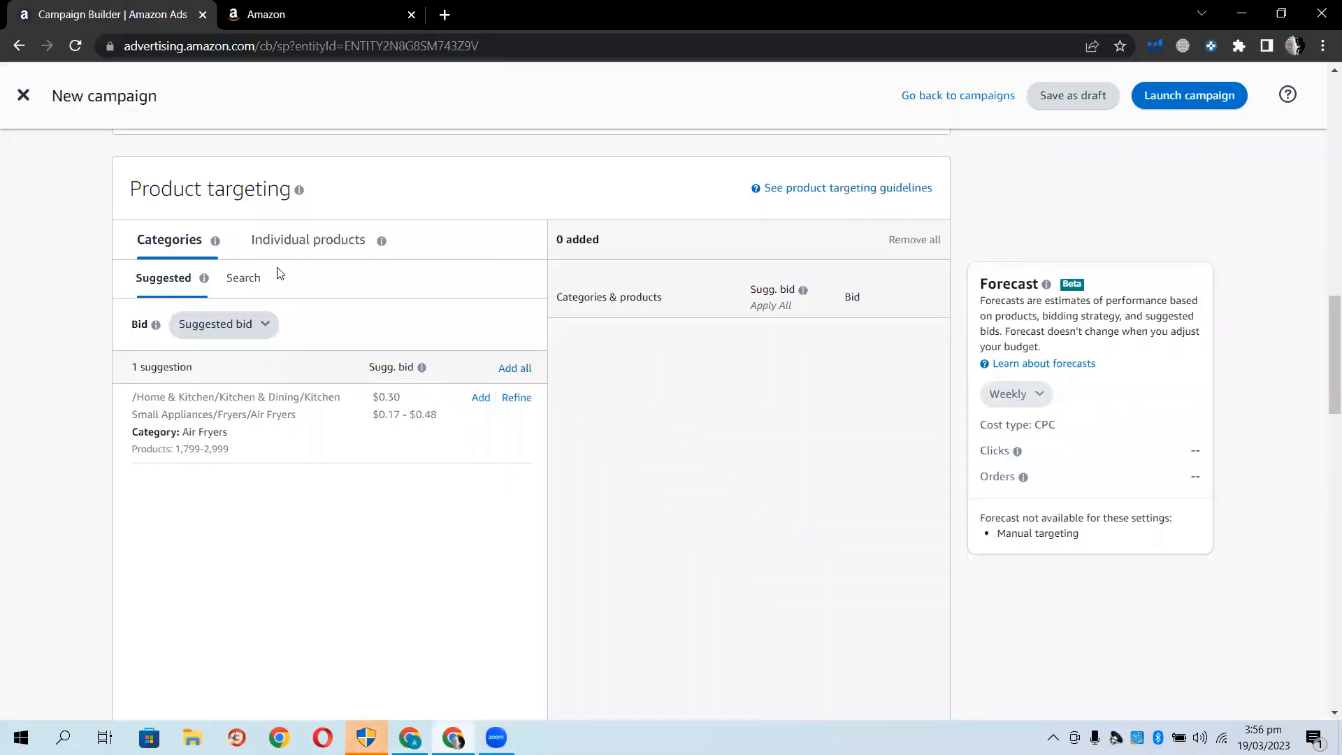
click(277, 241)
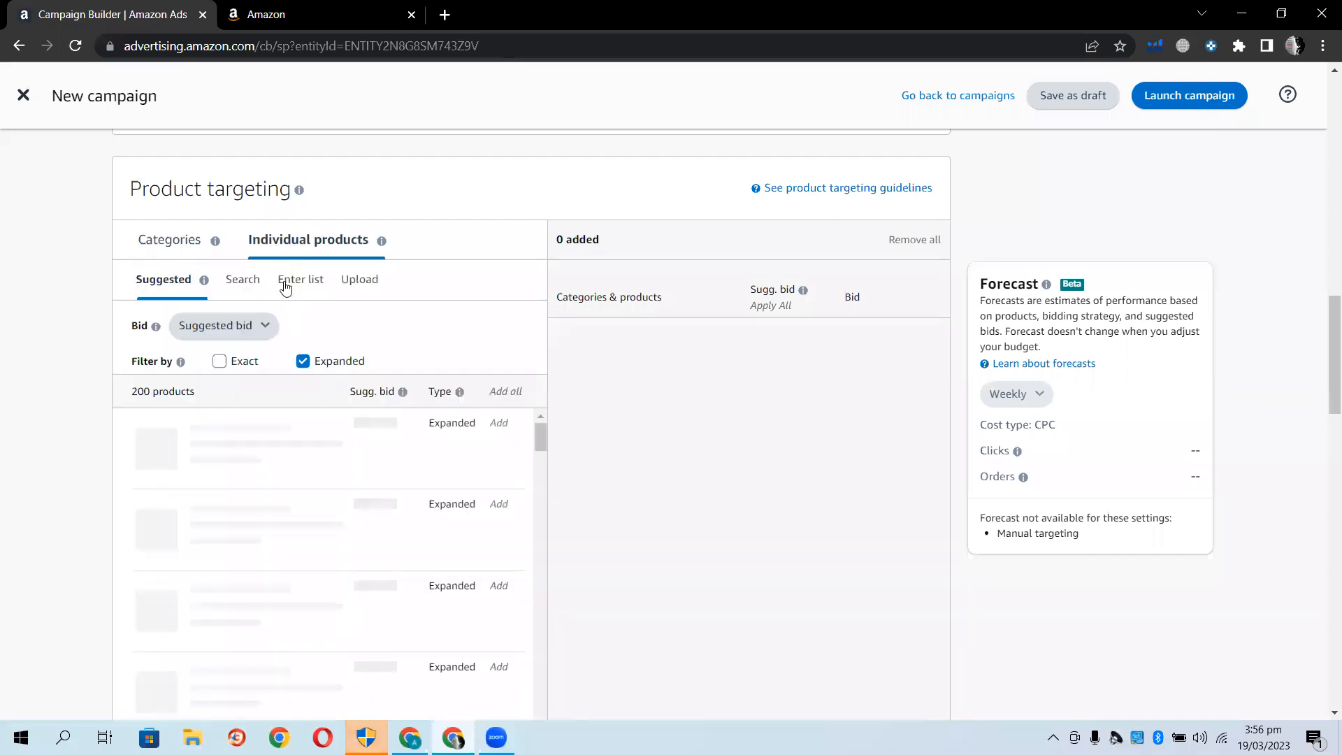
click(285, 283)
click(267, 440)
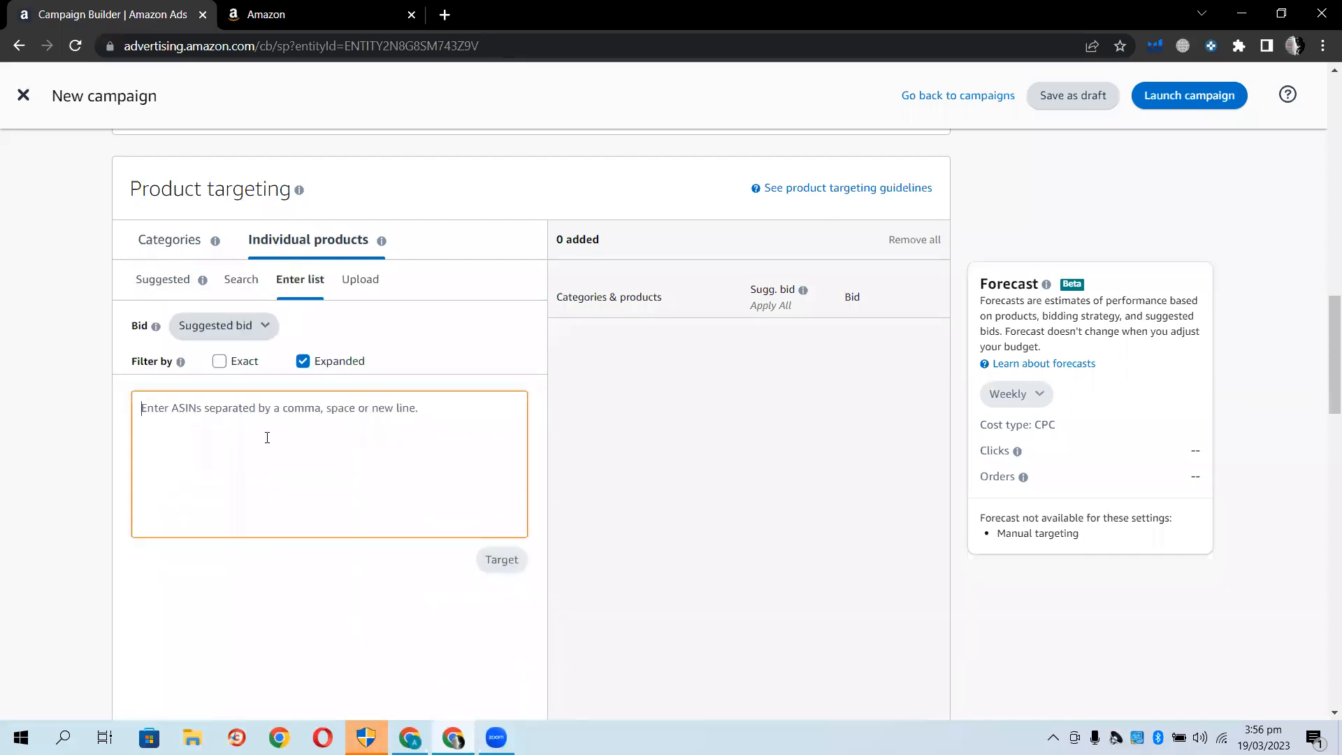
key(ctrl+v)
click(502, 561)
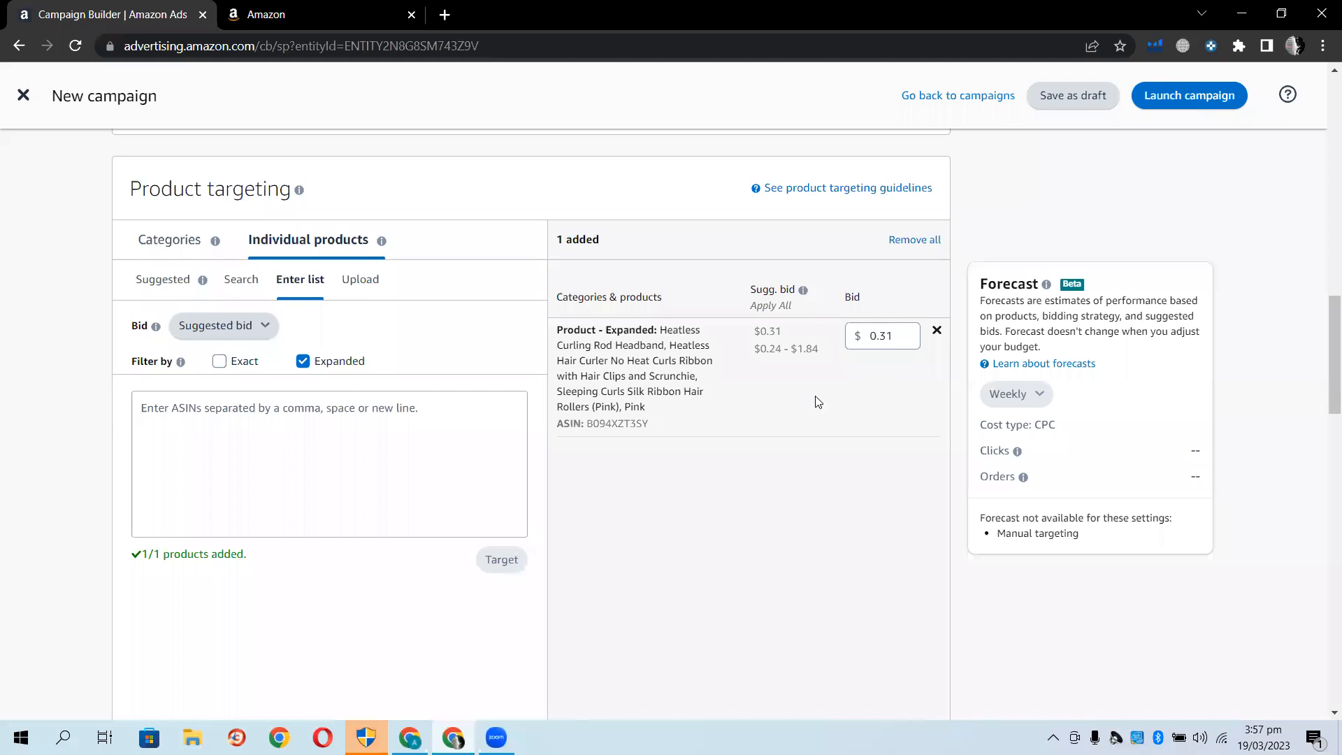
scroll(531, 503, up, 3)
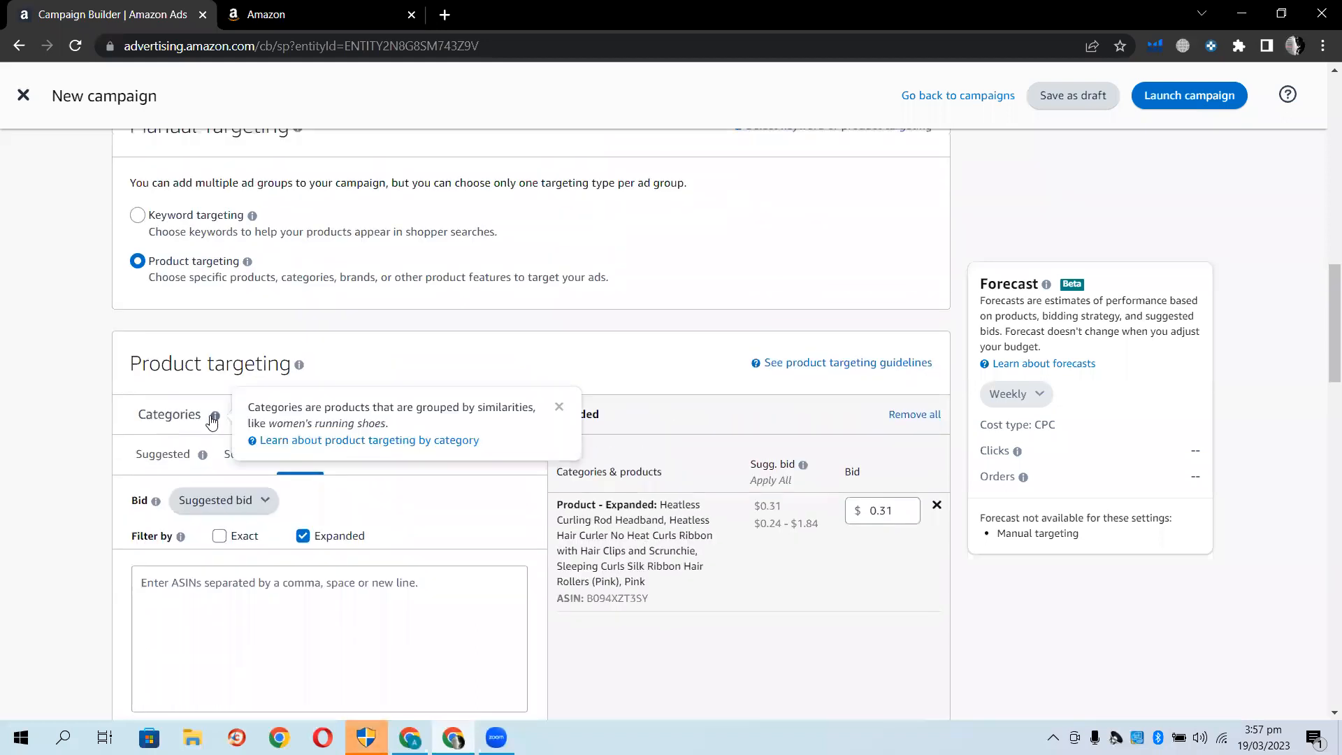
scroll(213, 419, up, 3)
click(139, 393)
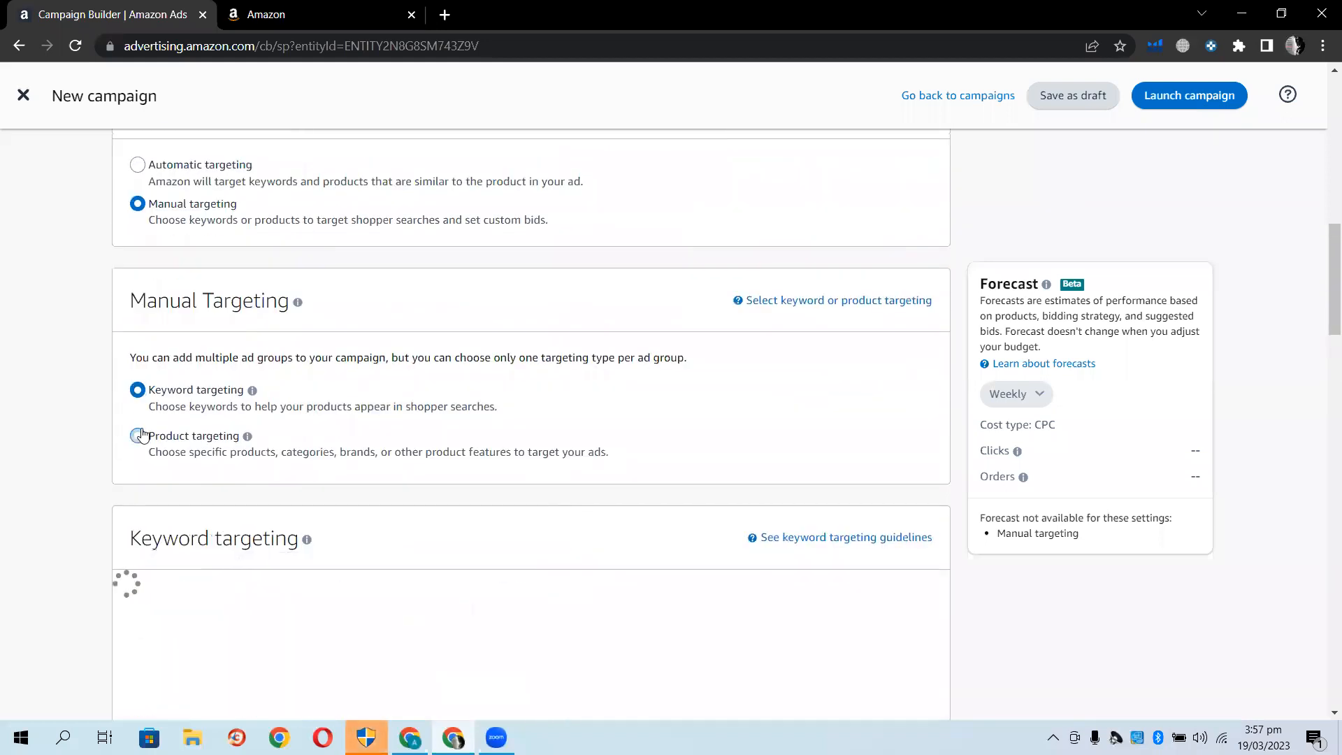
click(142, 437)
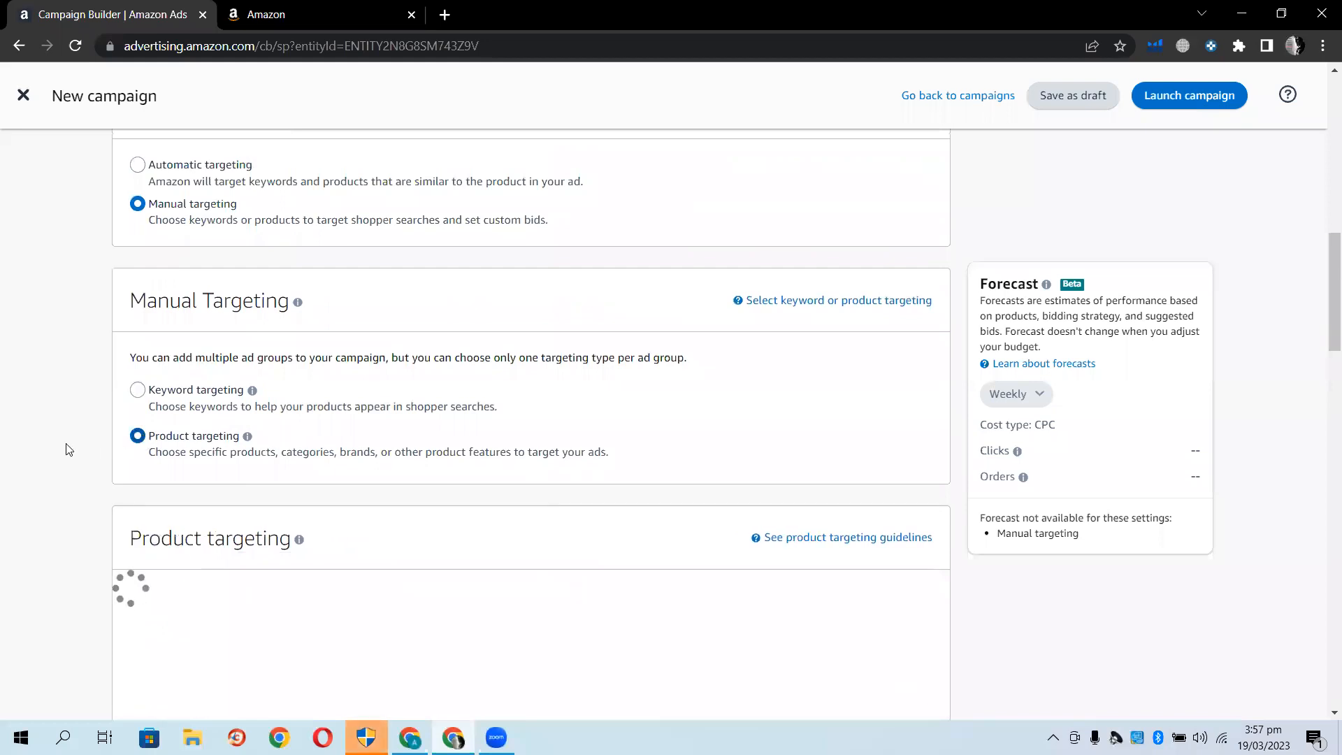
Add the suggested Silicone Air Fryer Liners 2 Pack 7.5inch (ASIN B0BMG9BRC3) as an expanded individual product target
scroll(65, 447, down, 4)
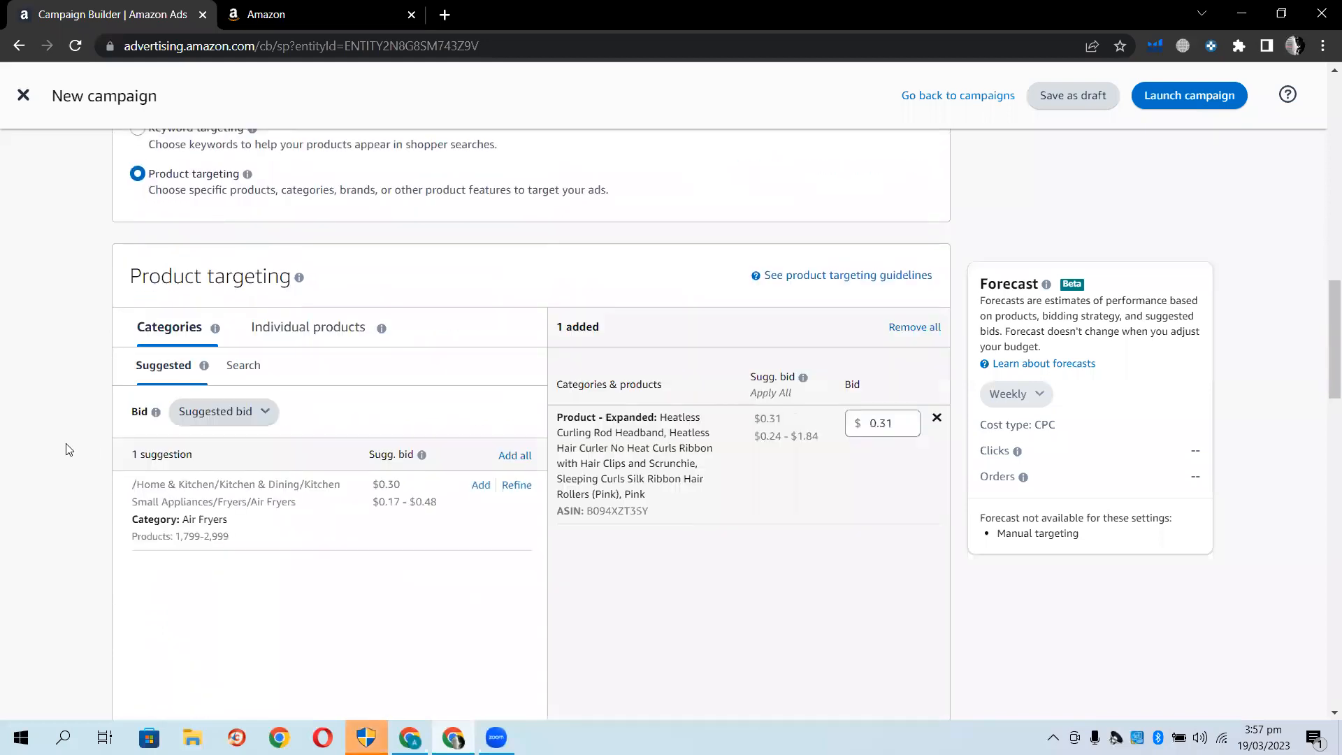
click(292, 333)
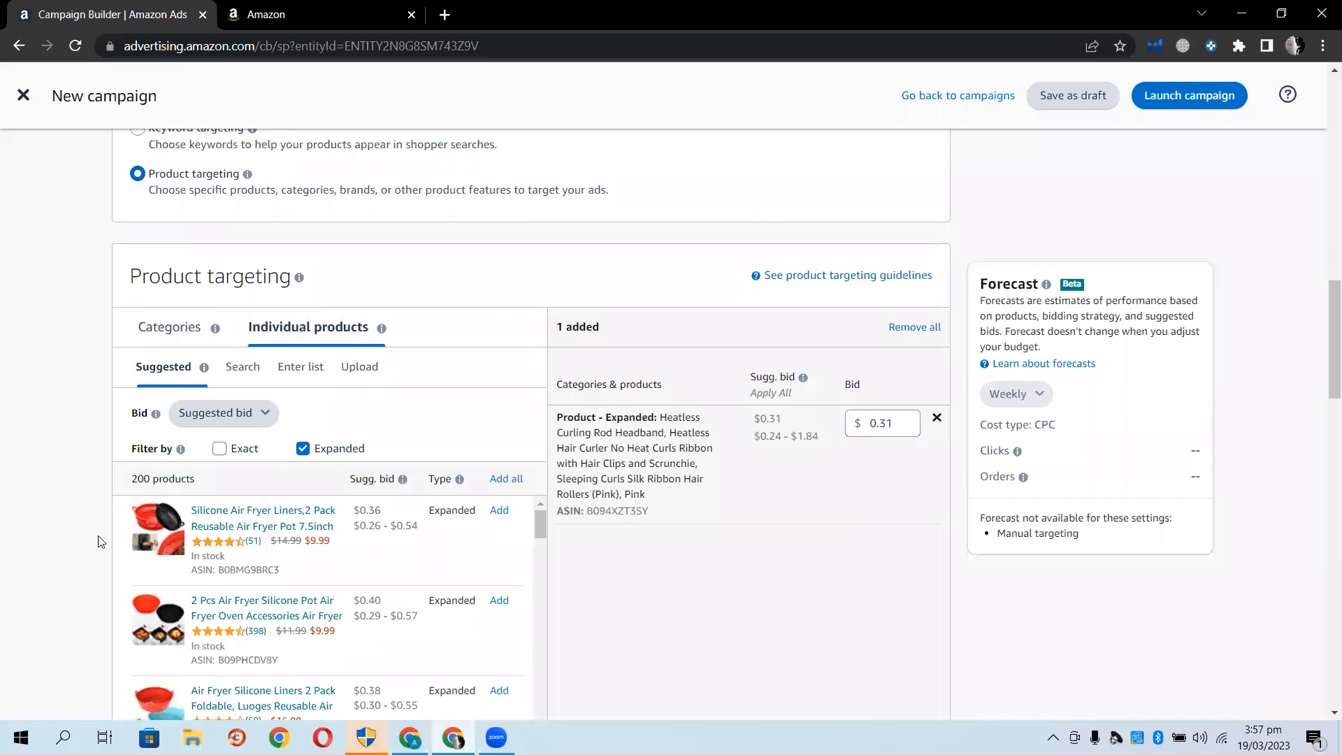
scroll(84, 540, down, 1)
scroll(213, 458, down, 1)
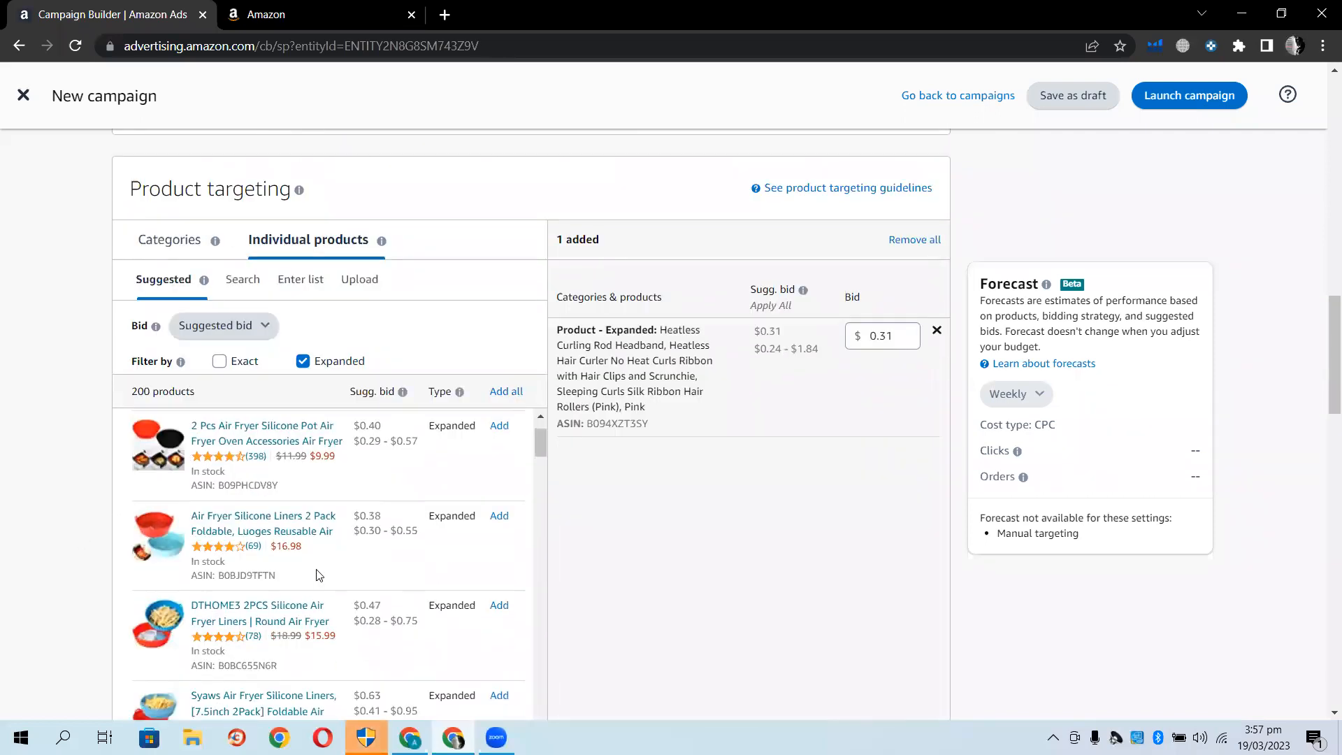
scroll(324, 549, up, 1)
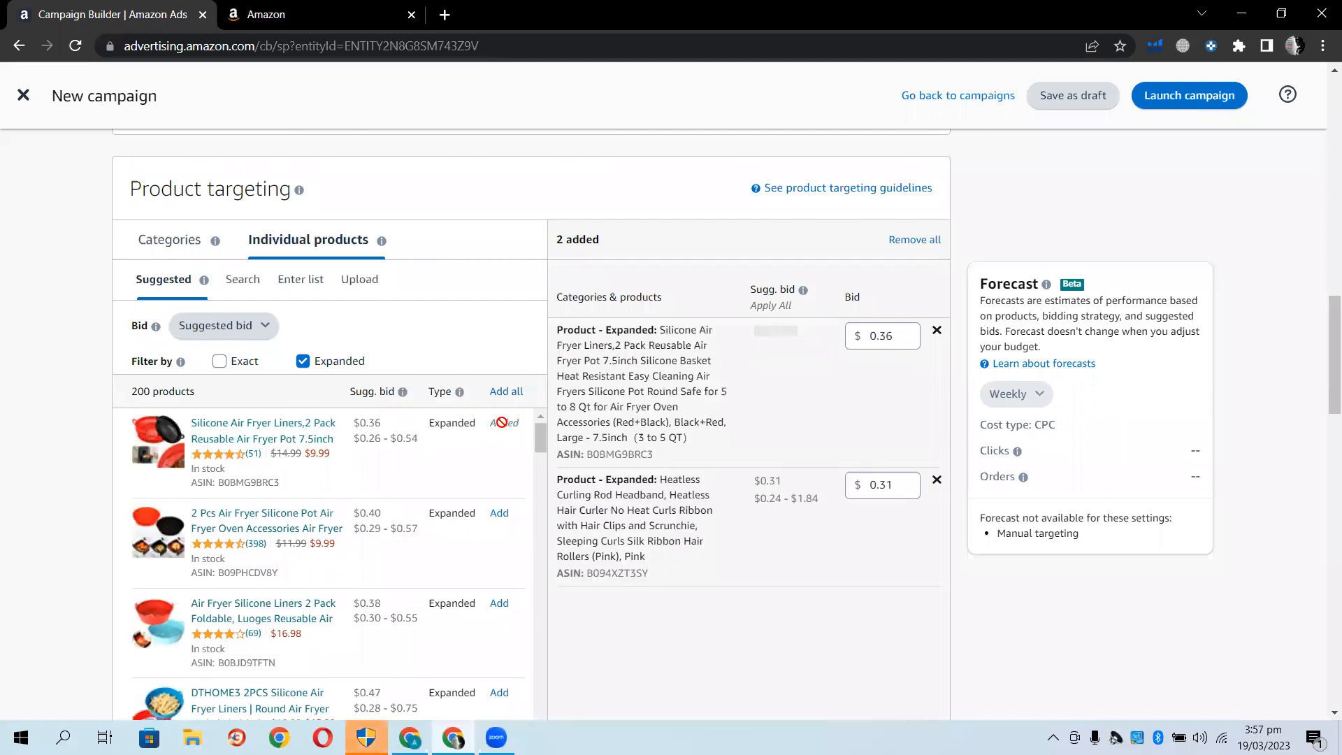
Try to target ASIN B094XZT3SY again through the entered list of individual products
click(300, 281)
click(279, 424)
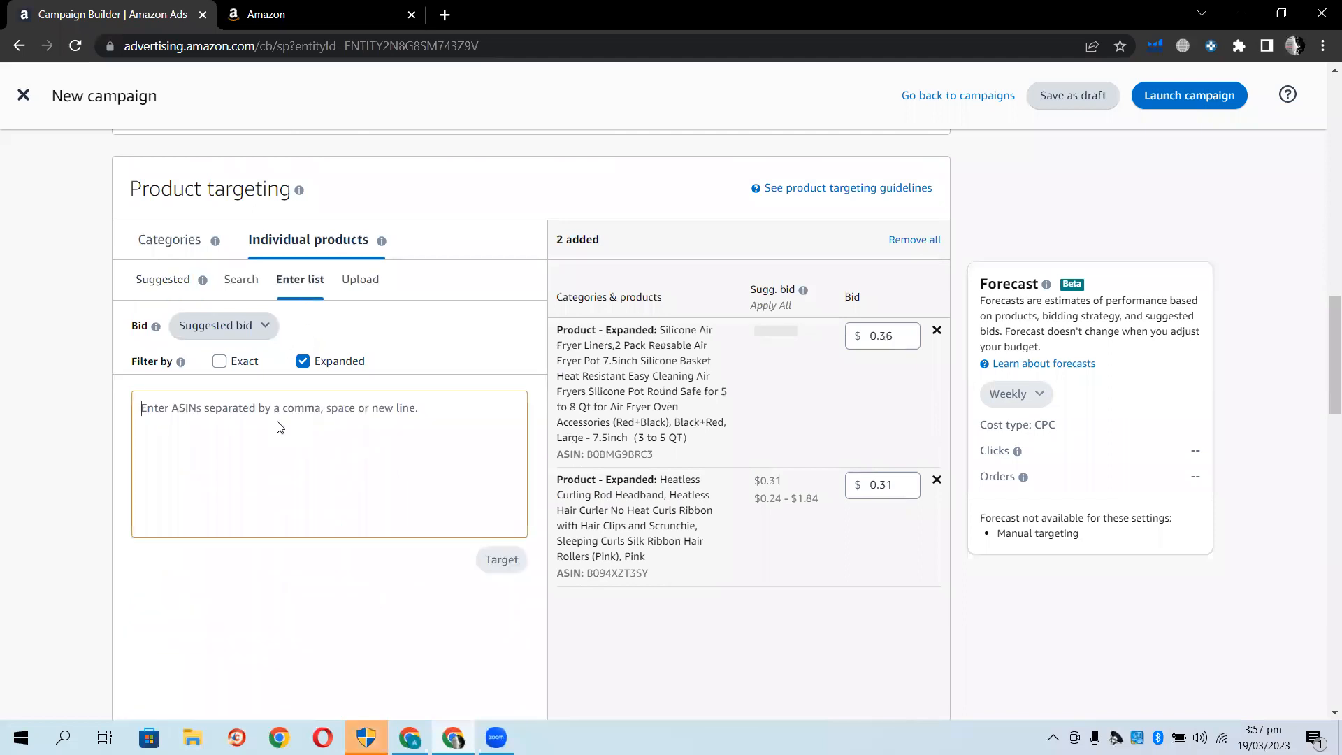
right_click(279, 424)
click(339, 559)
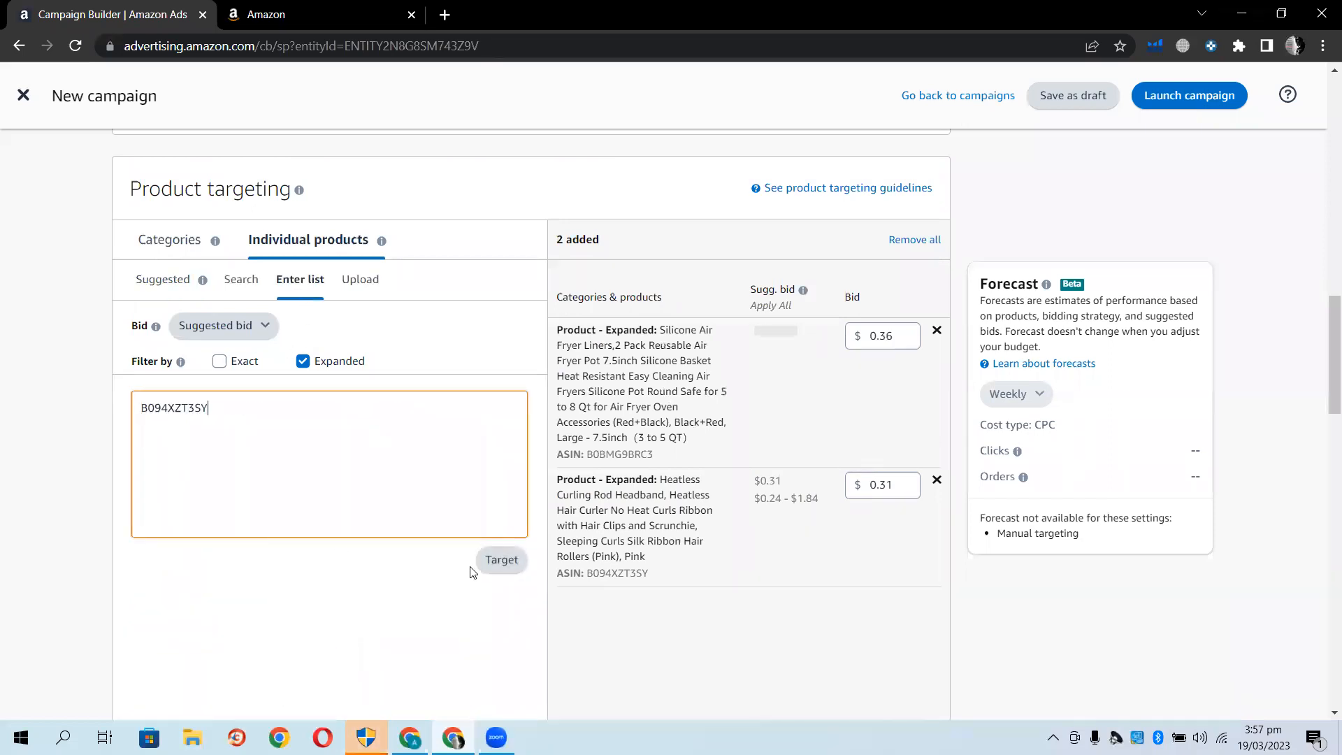
click(507, 563)
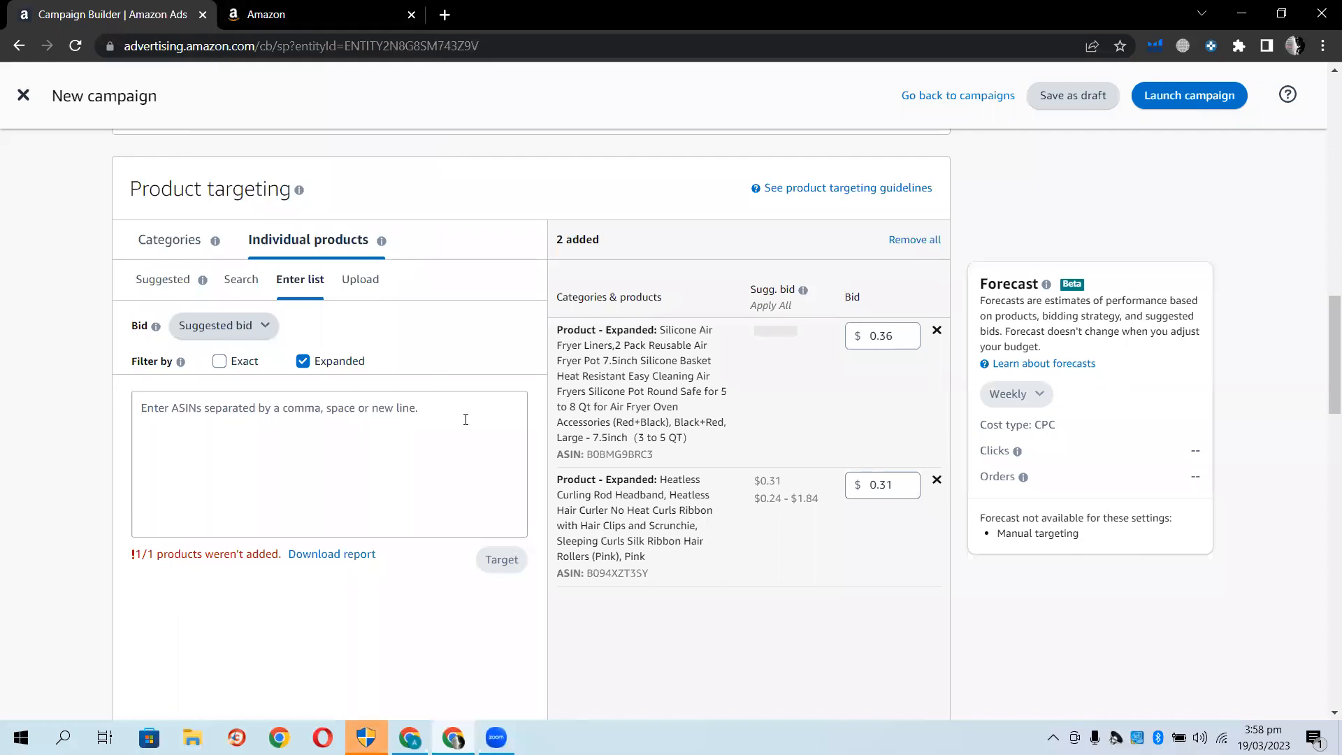
Review the campaign's advertised products and targeting setup alongside the pink heatless curling rod listing on Amazon
scroll(394, 442, up, 10)
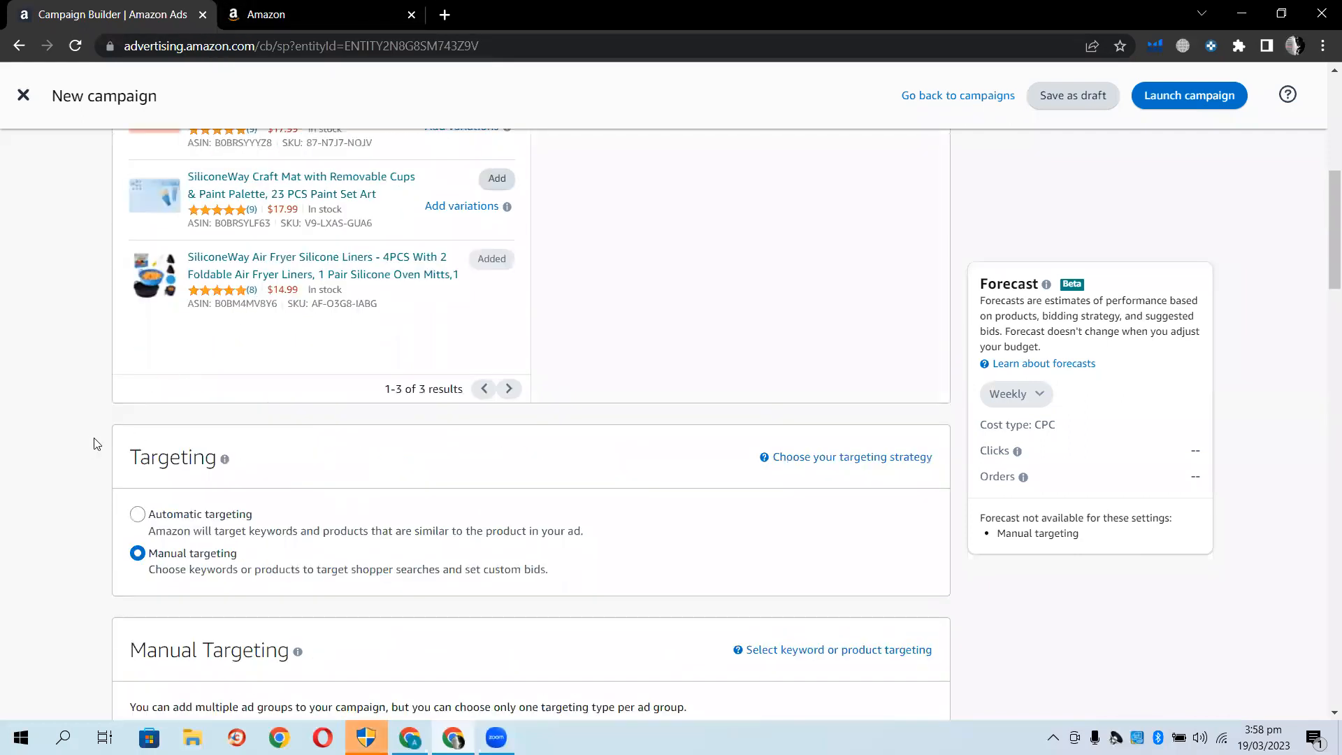
scroll(77, 439, down, 6)
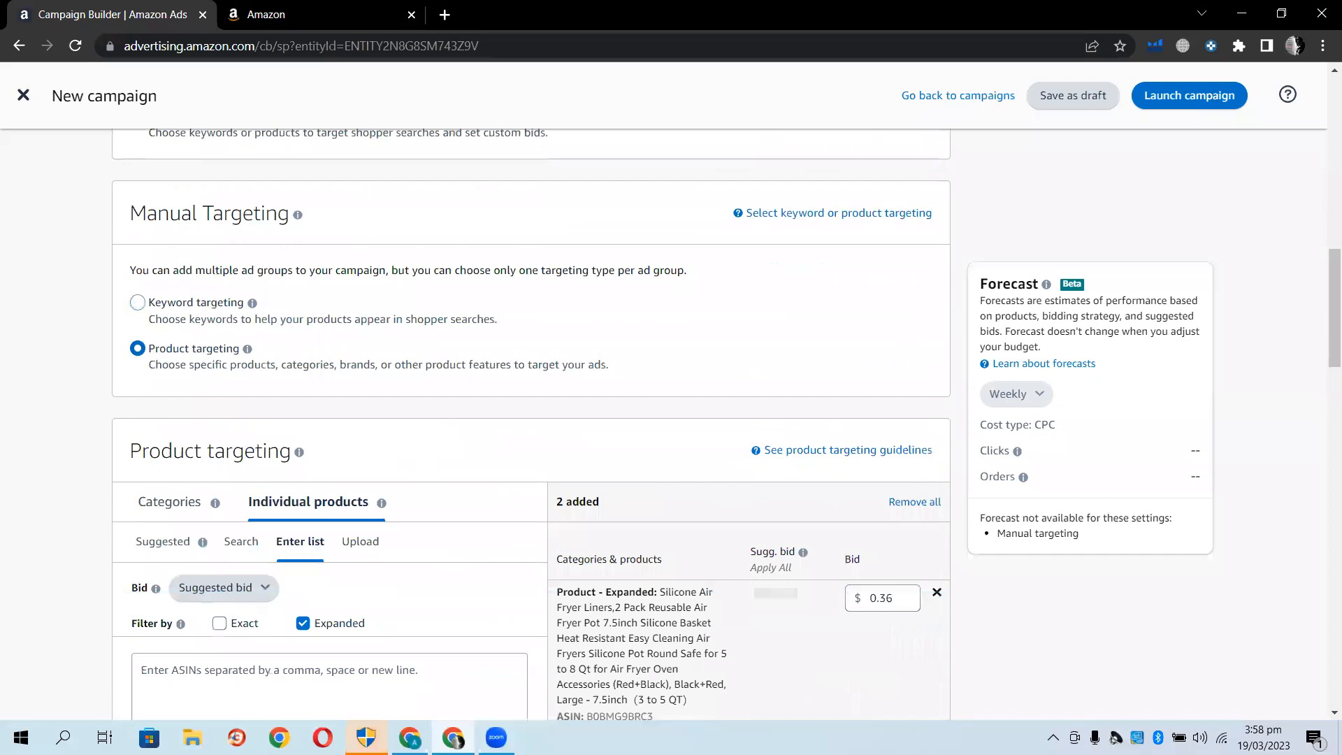
click(410, 738)
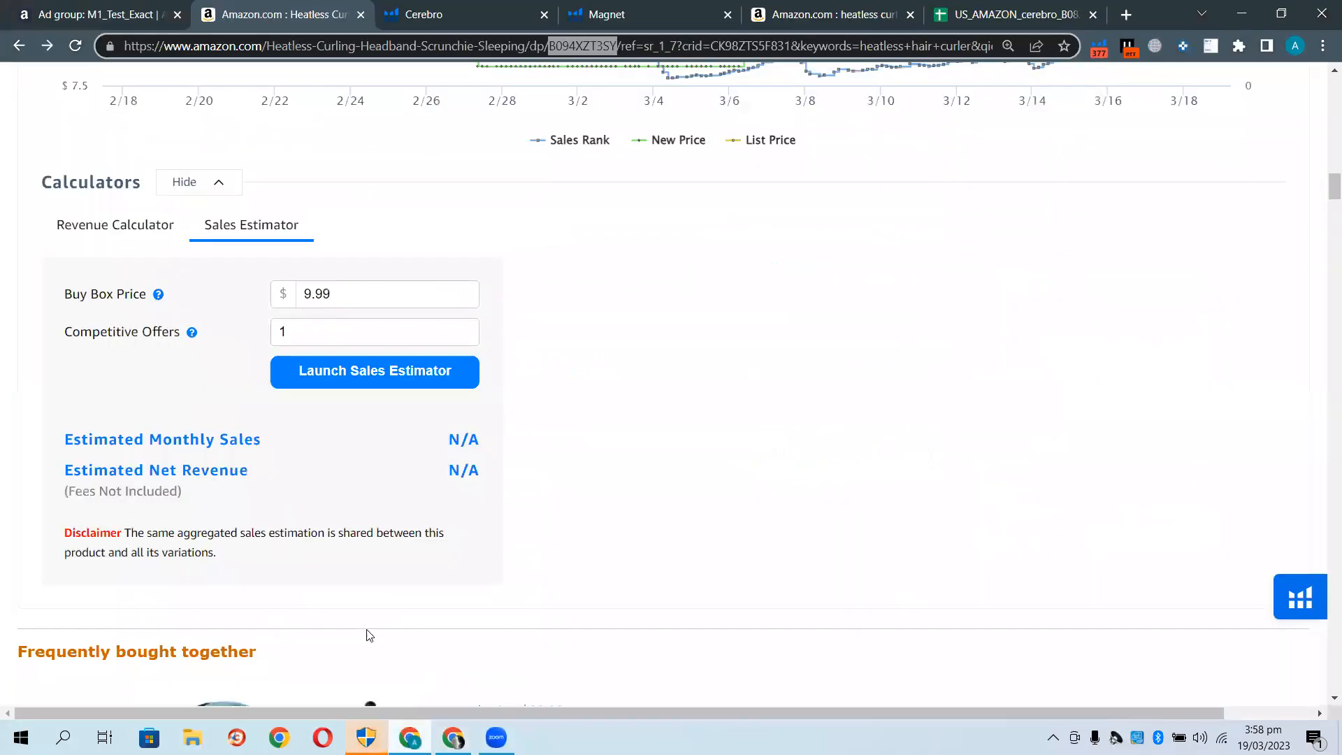
click(824, 13)
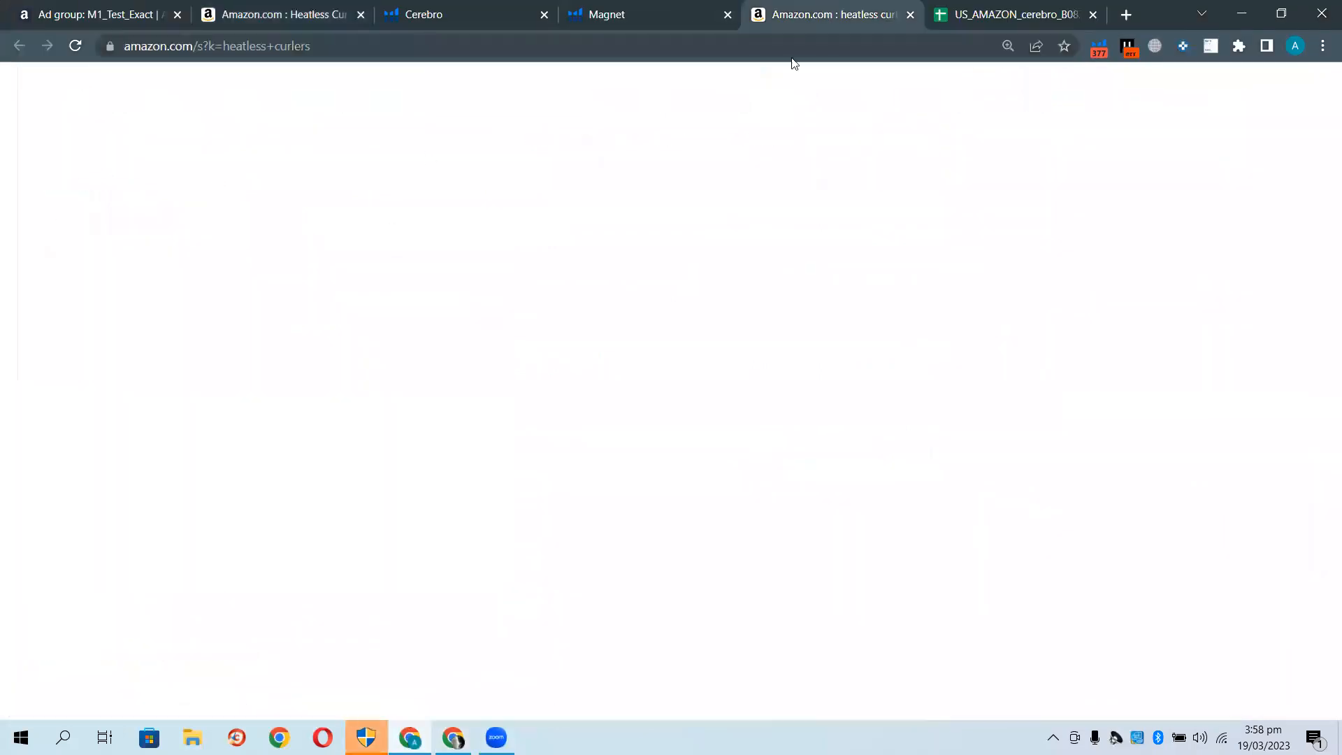
click(305, 21)
scroll(733, 566, up, 5)
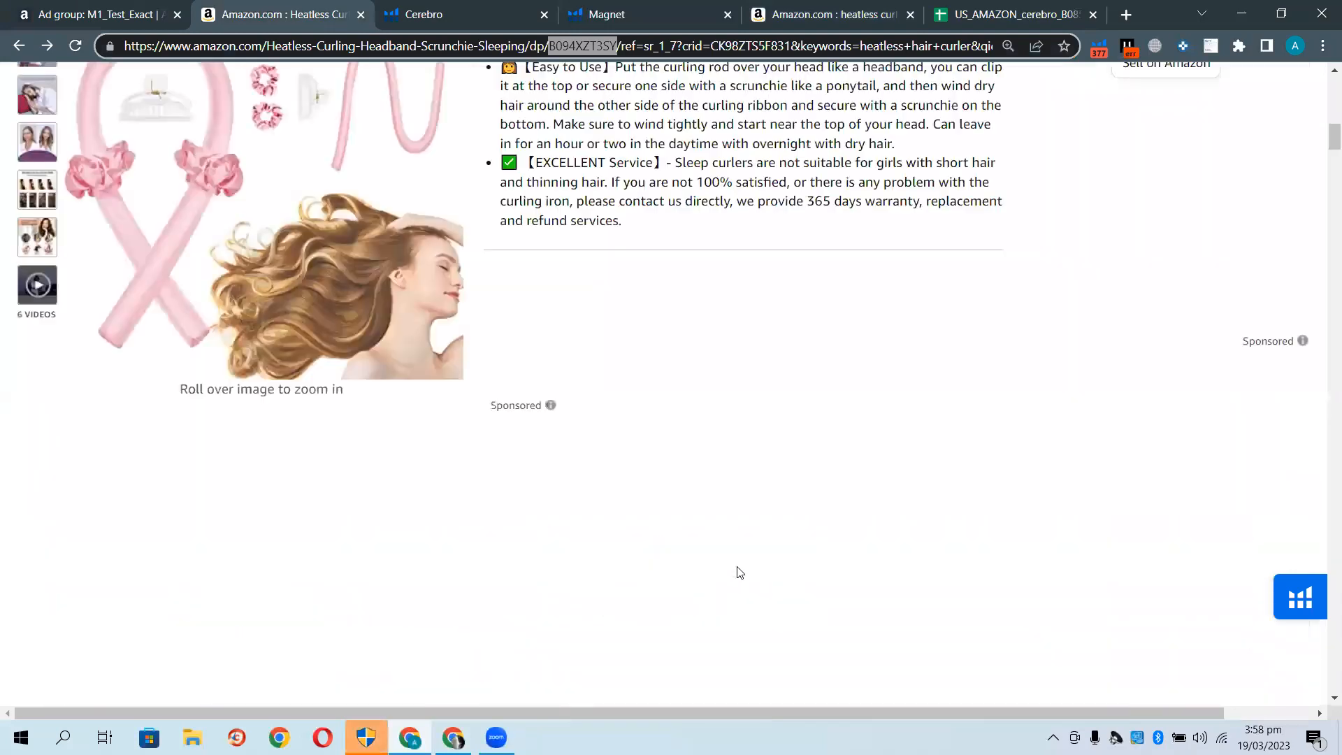
scroll(740, 572, up, 10)
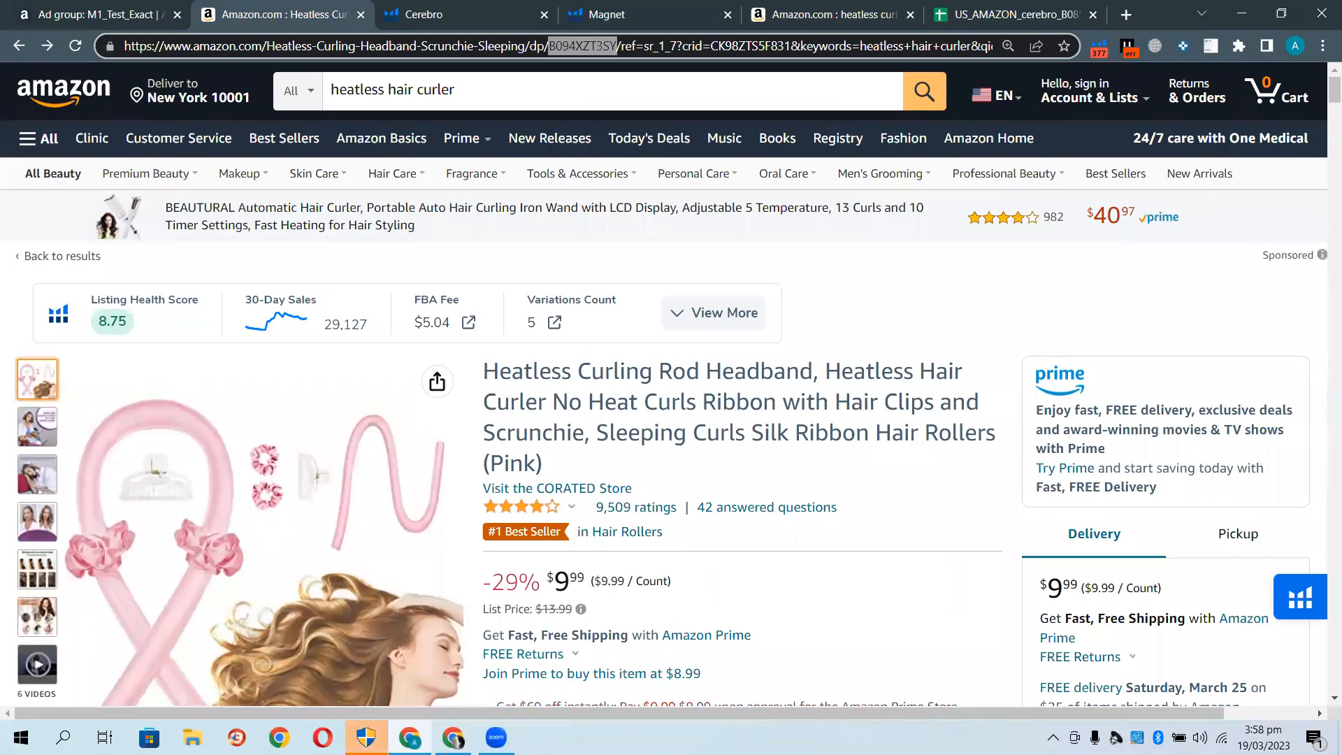
click(452, 738)
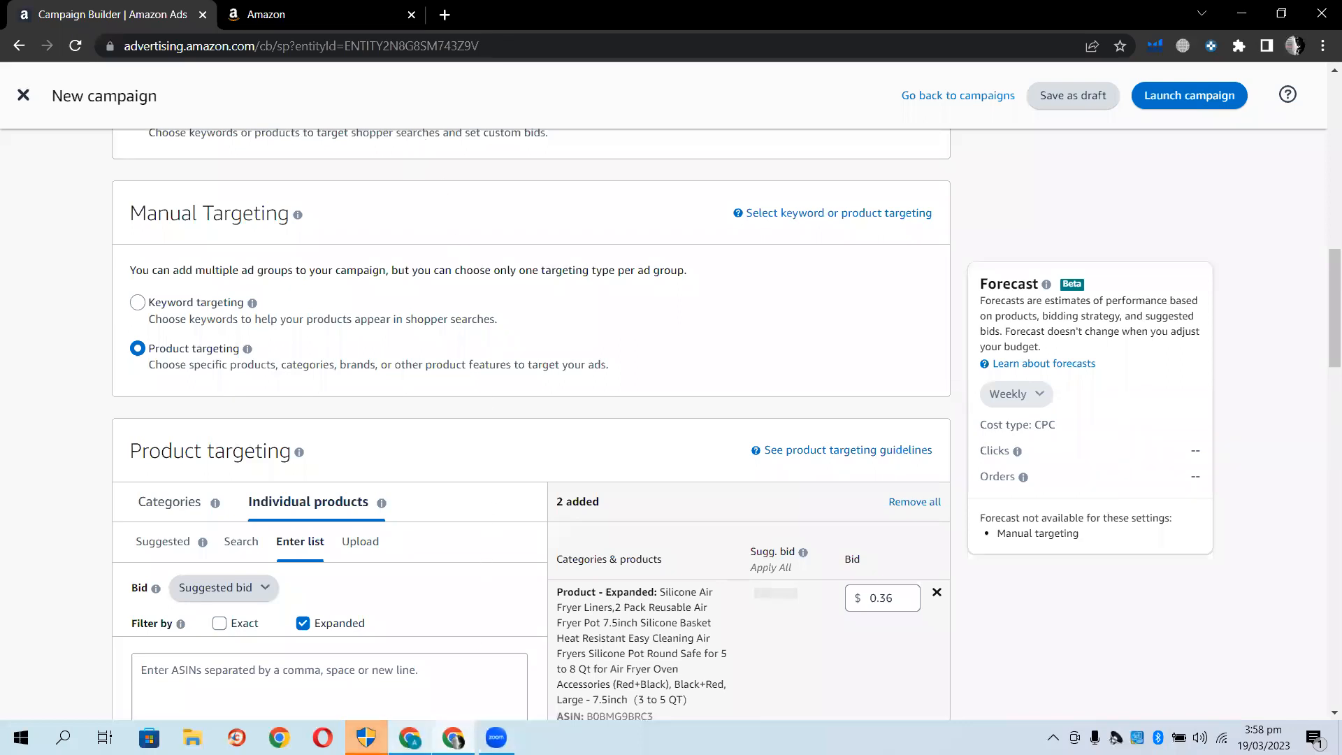
Examine the pink curling rod listing's ratings, price, color variations, item details, bullet points and seller information
click(423, 732)
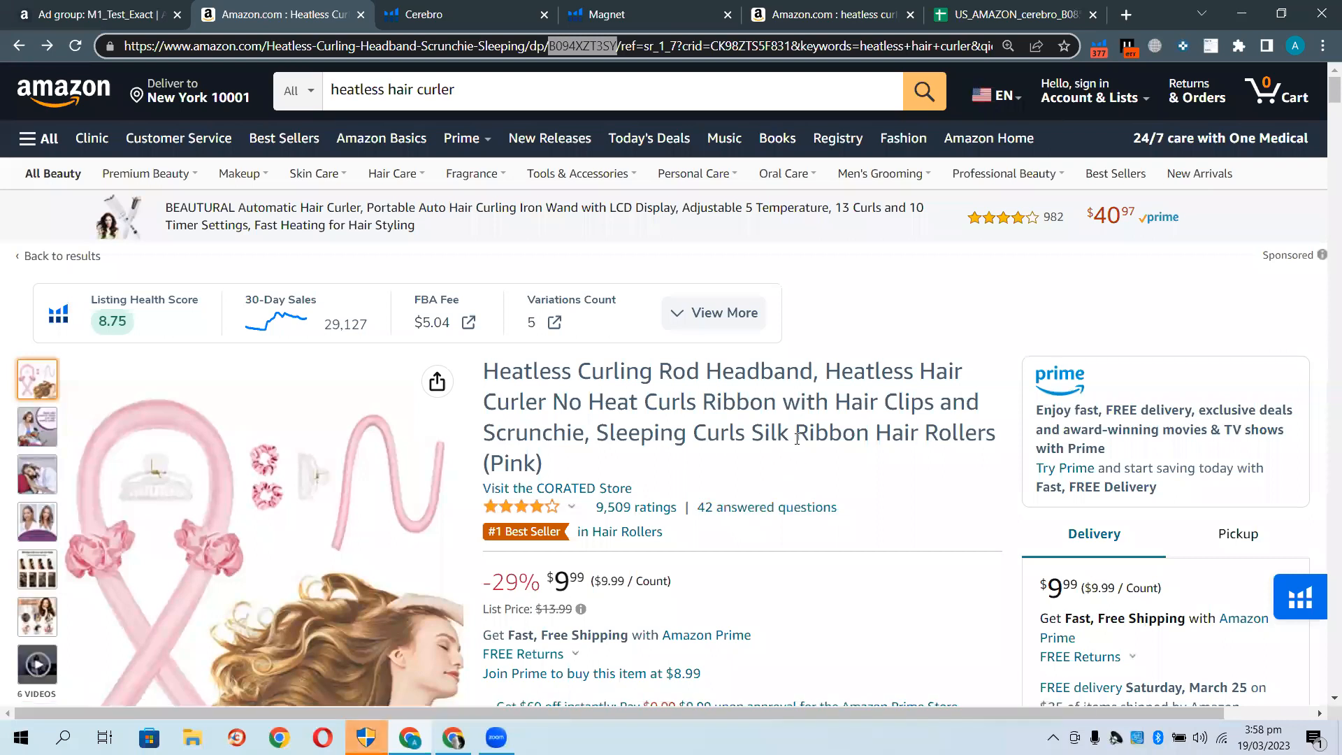
scroll(967, 398, down, 3)
scroll(715, 497, up, 3)
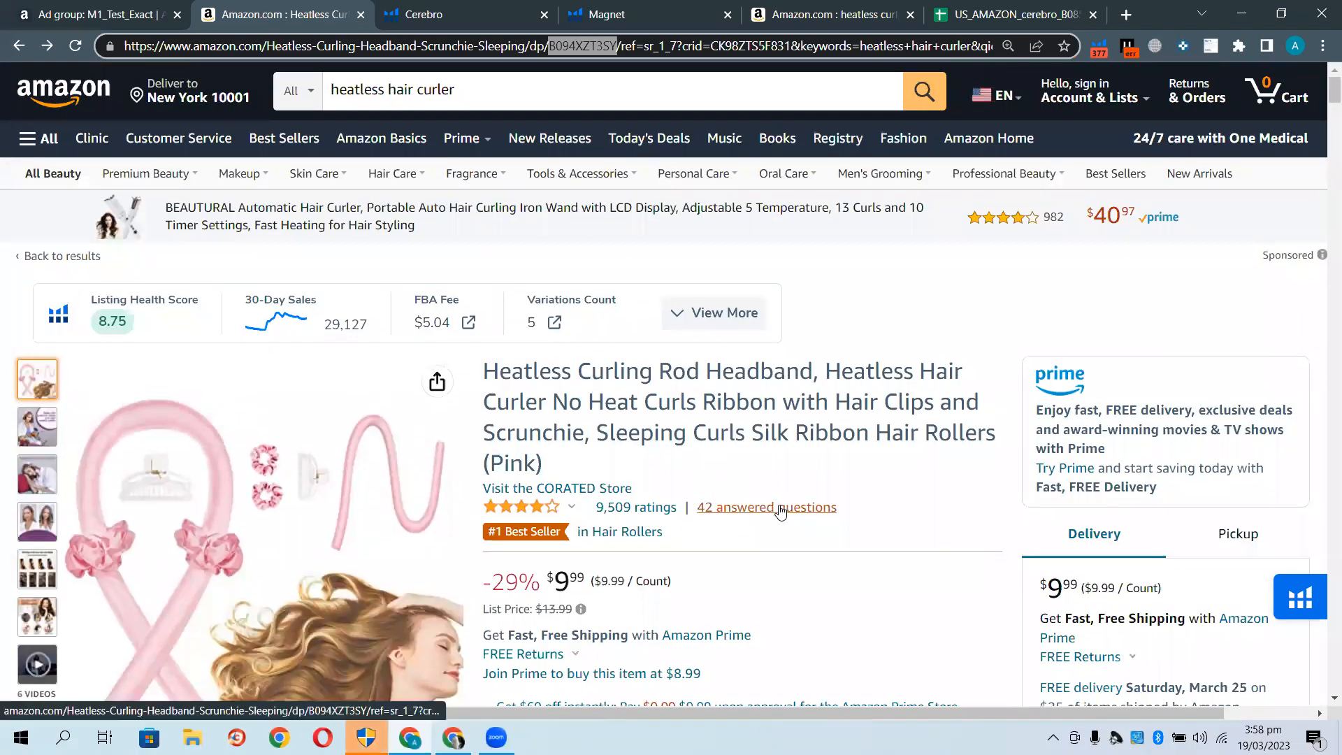
scroll(961, 480, down, 12)
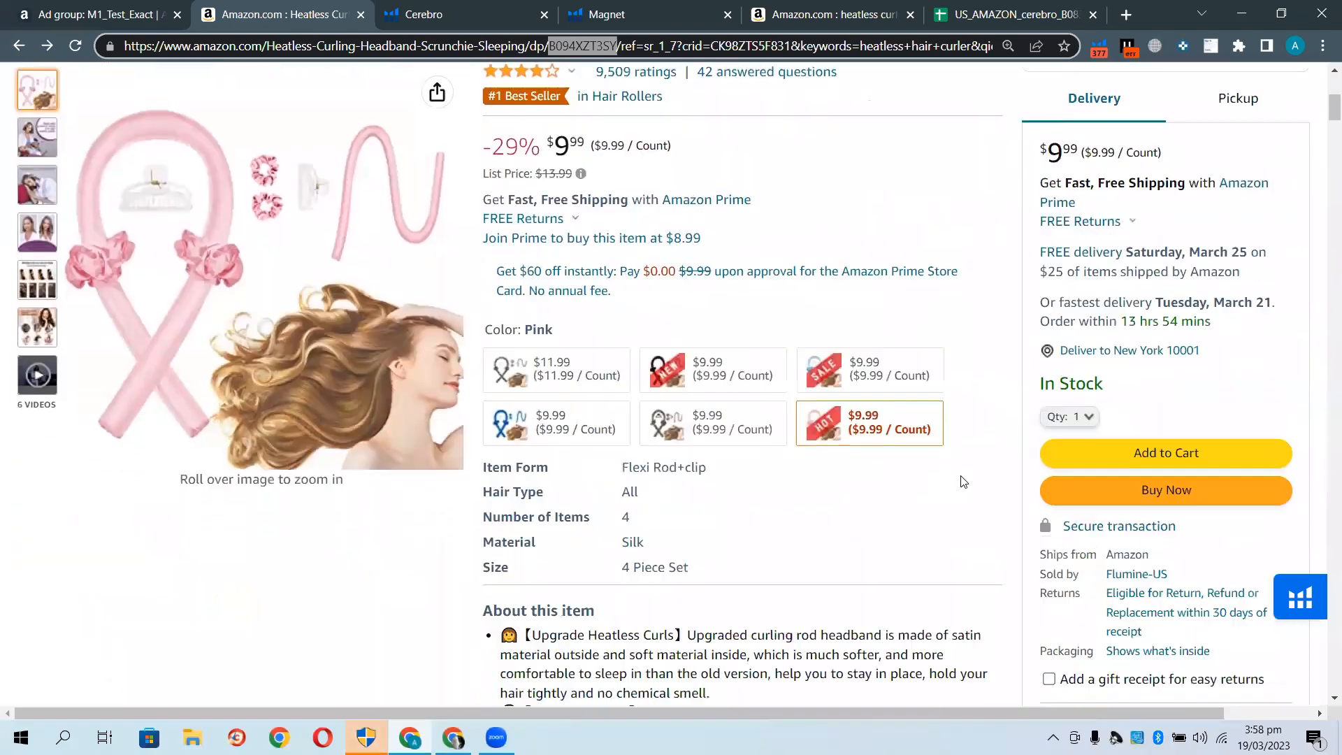
scroll(1066, 489, down, 6)
scroll(913, 503, up, 8)
scroll(711, 510, up, 5)
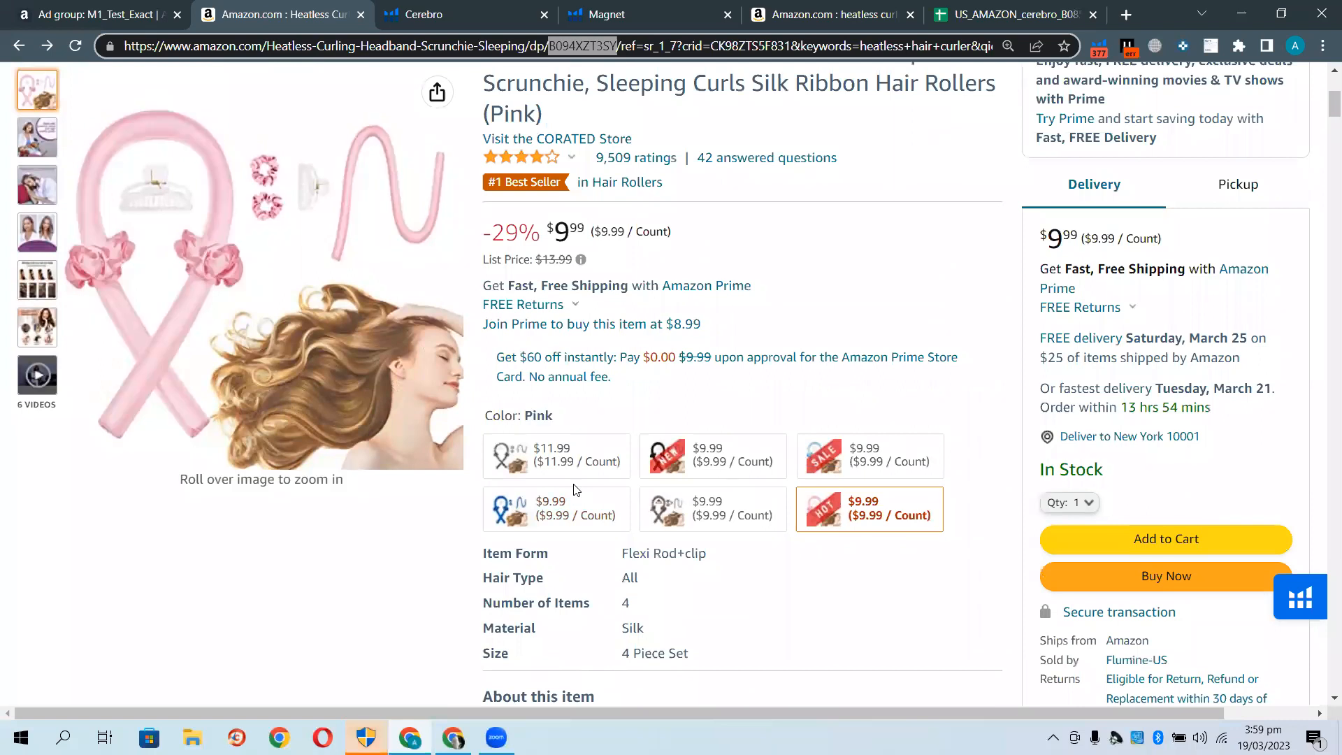
scroll(575, 487, up, 5)
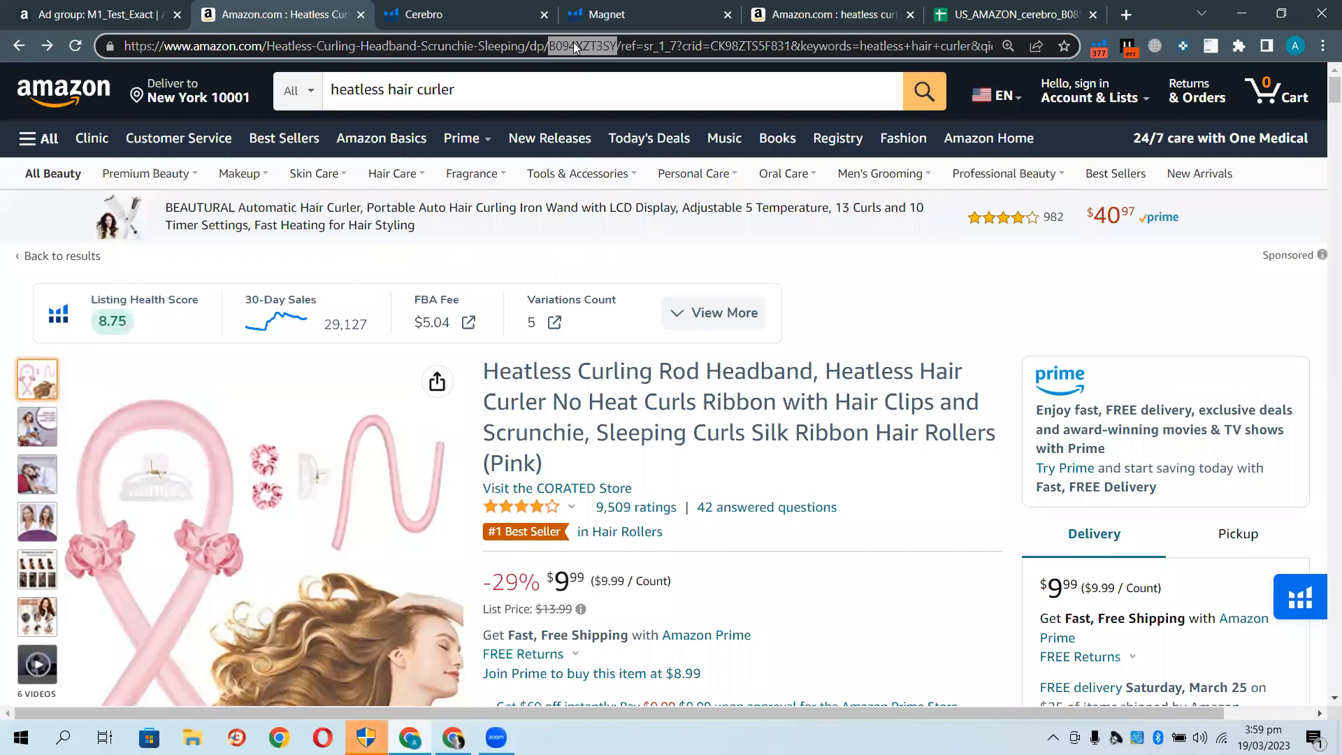
scroll(1178, 554, down, 7)
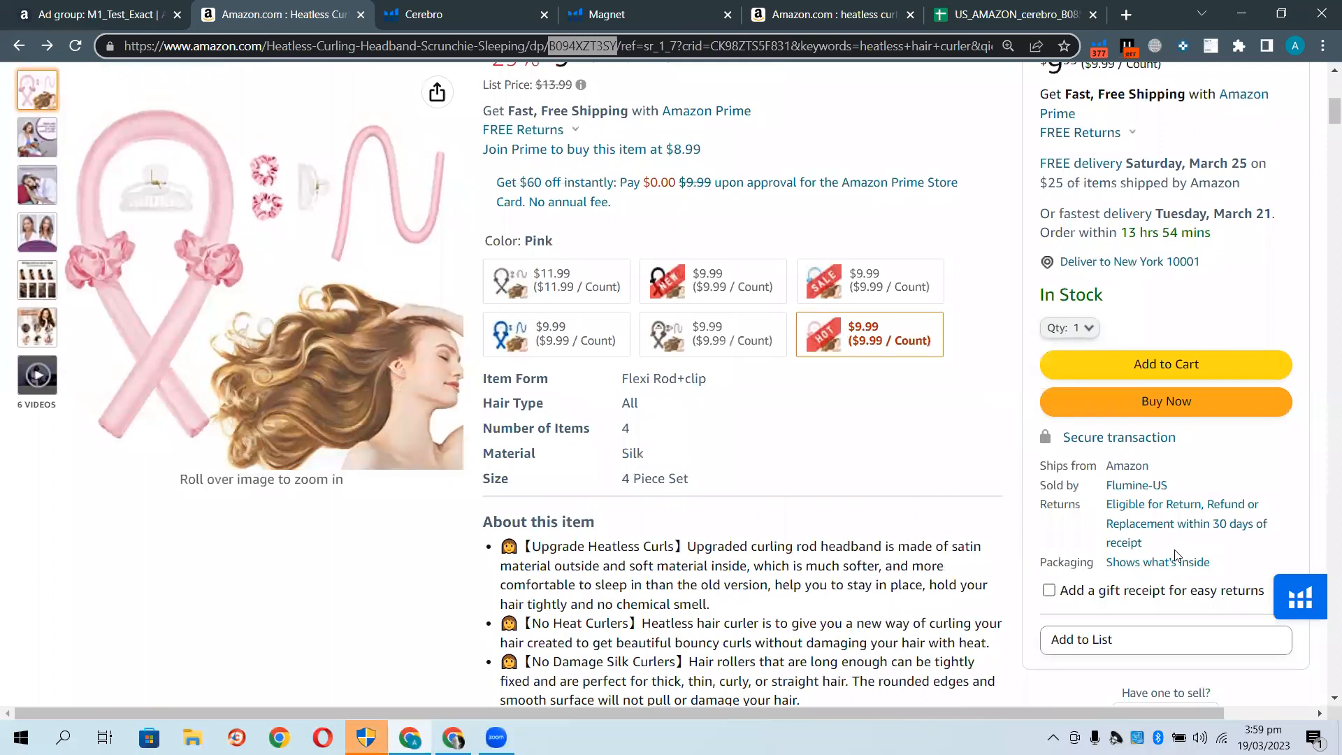
scroll(713, 454, up, 6)
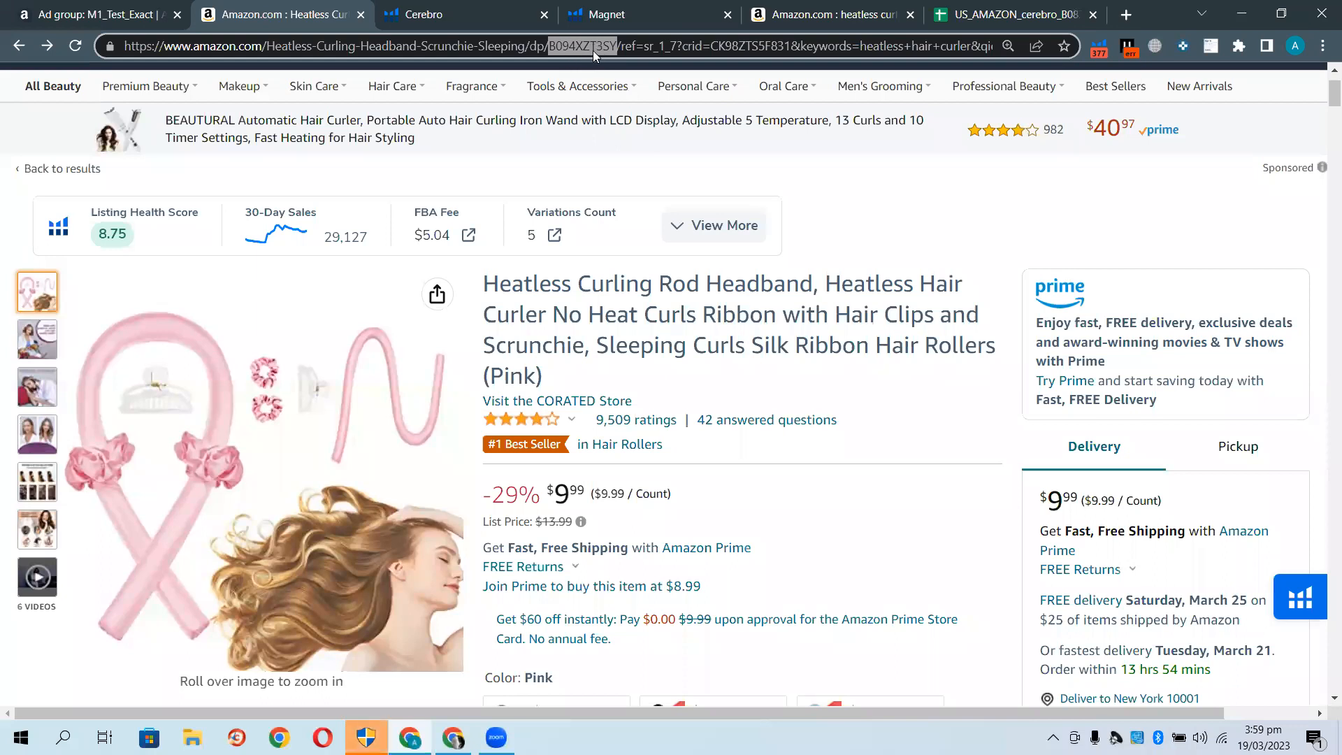
Open the 2-set black and pink Heatless Hair Curler listing from the products related to this item
scroll(628, 234, down, 7)
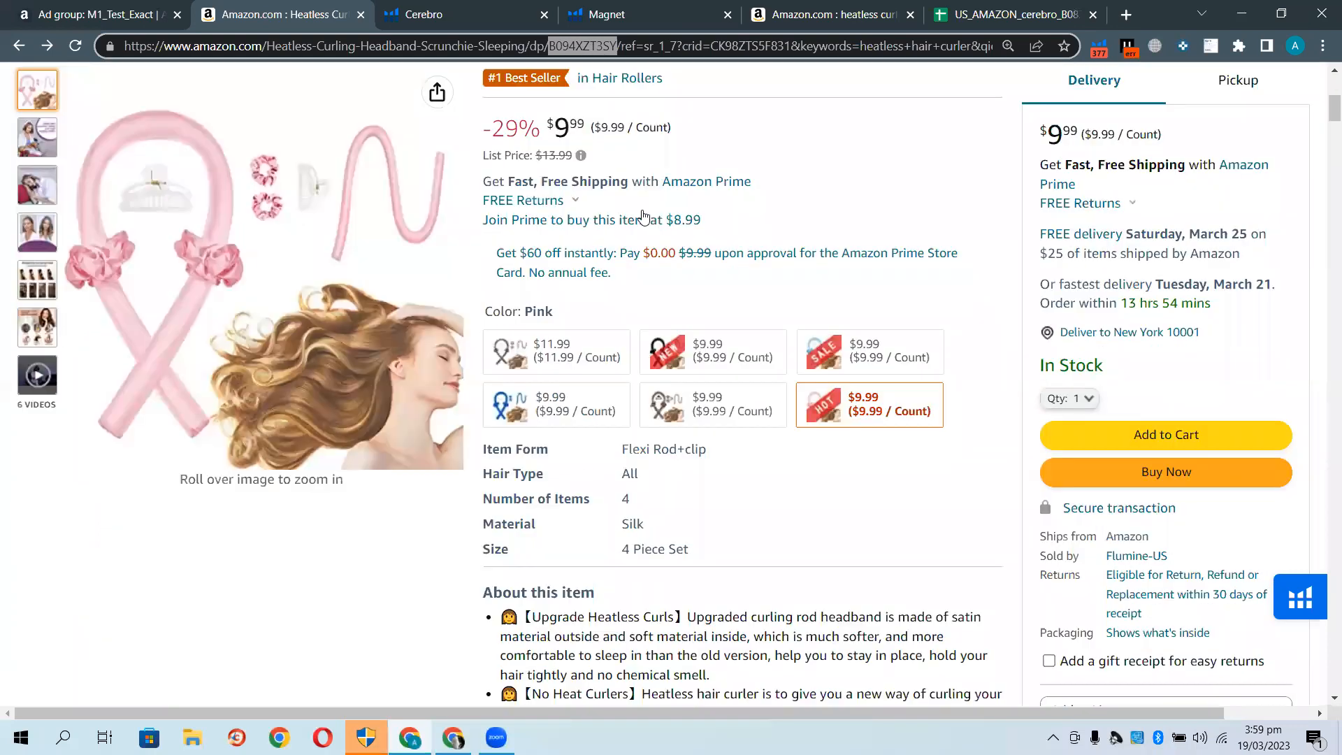
scroll(628, 234, down, 20)
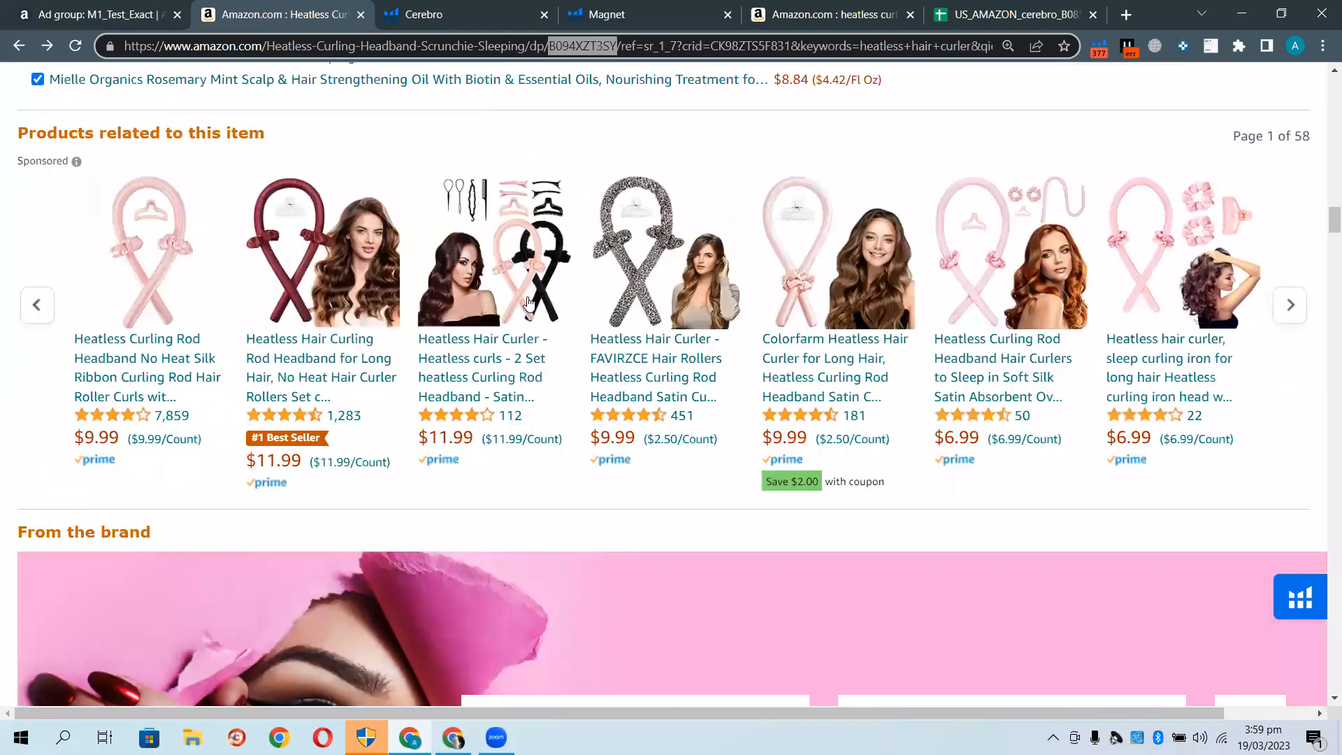
click(475, 348)
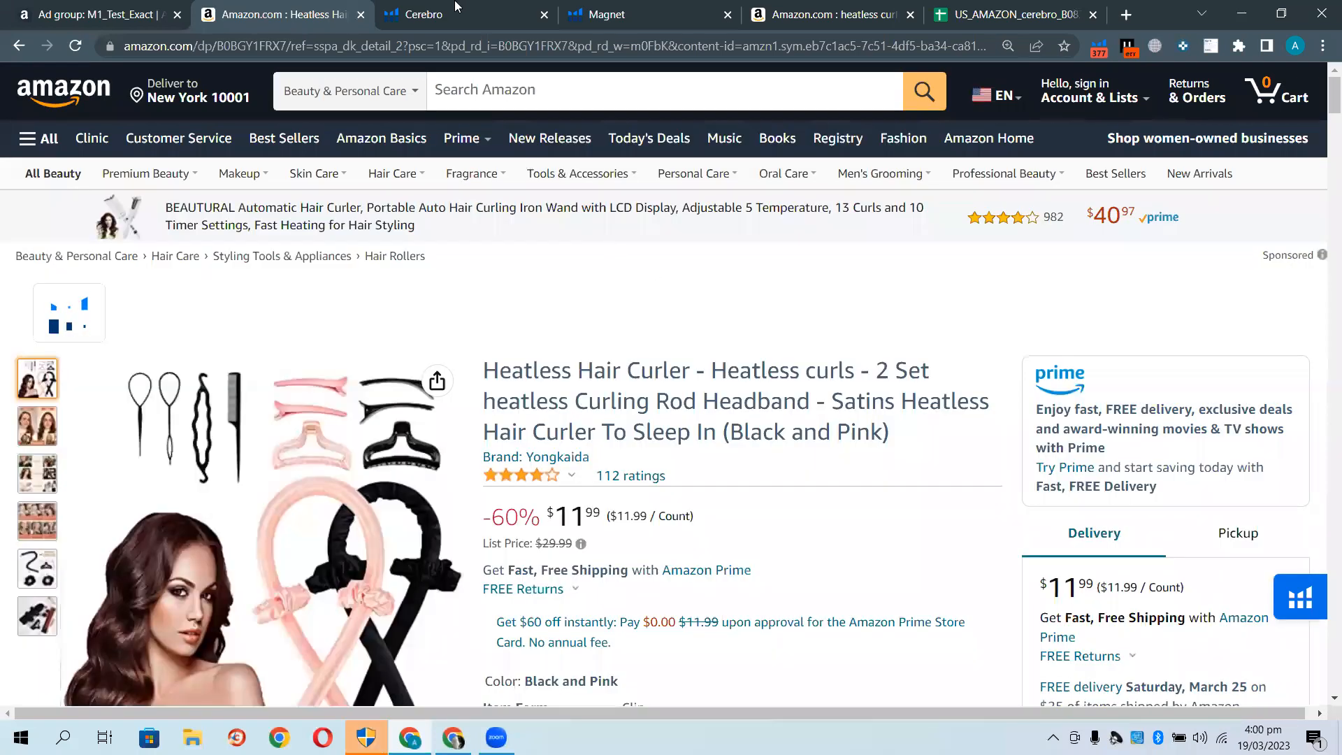
Copy ASIN B0BGY1FRX7 from the web address of the black and pink Heatless Hair Curler listing
click(454, 14)
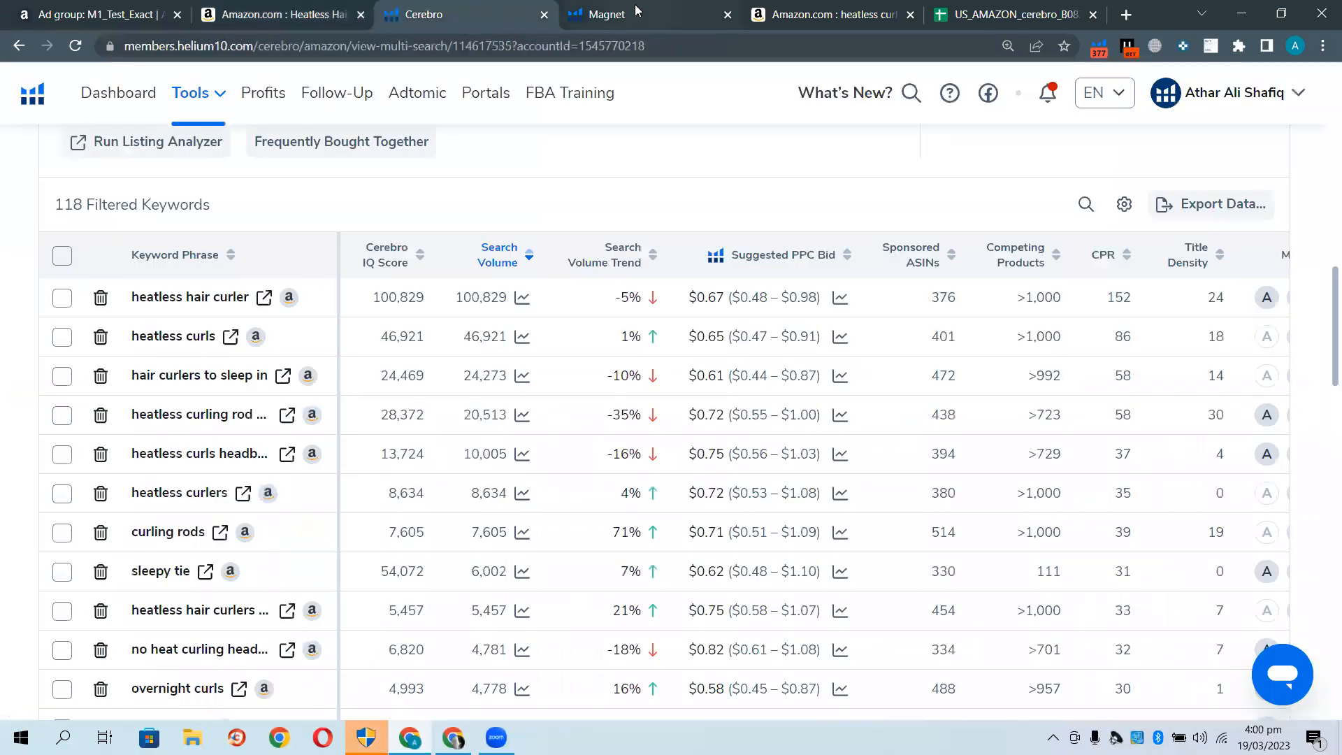
click(637, 9)
click(459, 8)
click(275, 8)
double_click(529, 47)
right_click(584, 45)
click(628, 170)
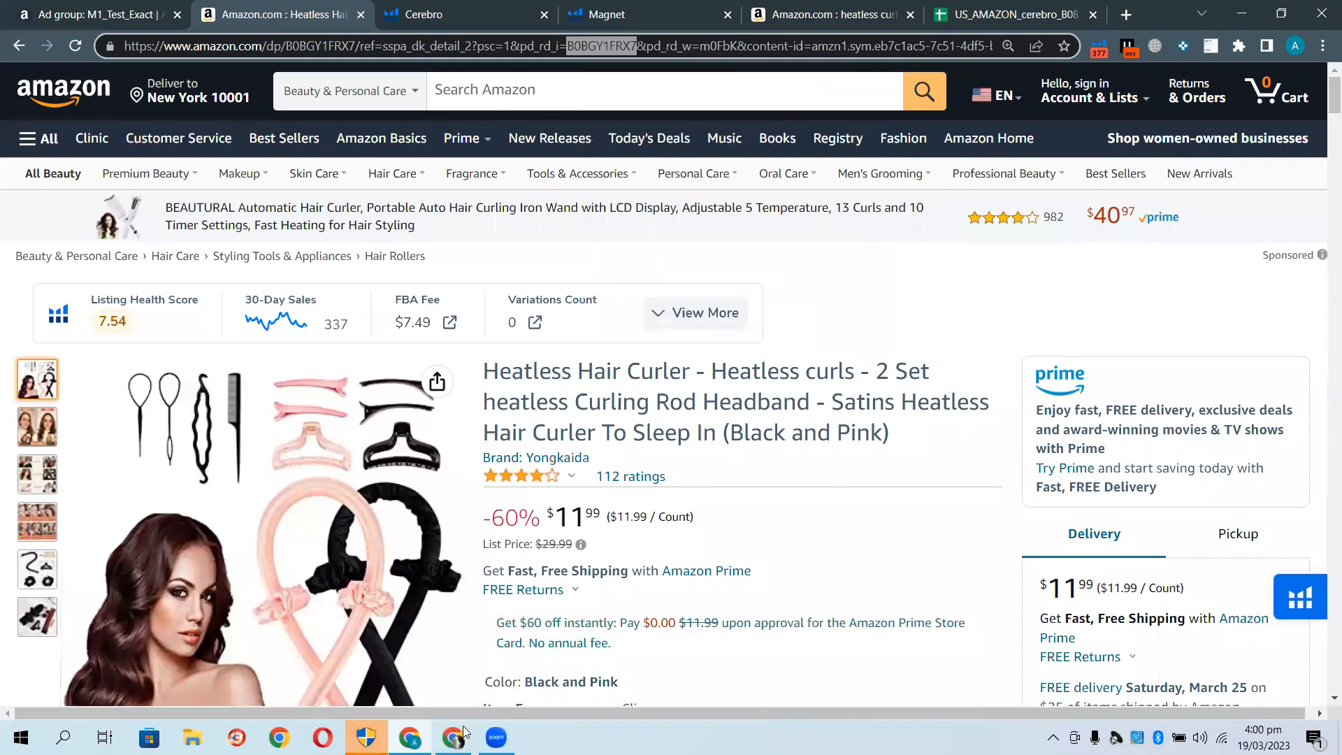
Switch to the Amazon Ads campaign builder and target ASIN B0BGY1FRX7 through the entered list of individual products
key(alt+Tab)
scroll(292, 478, down, 1)
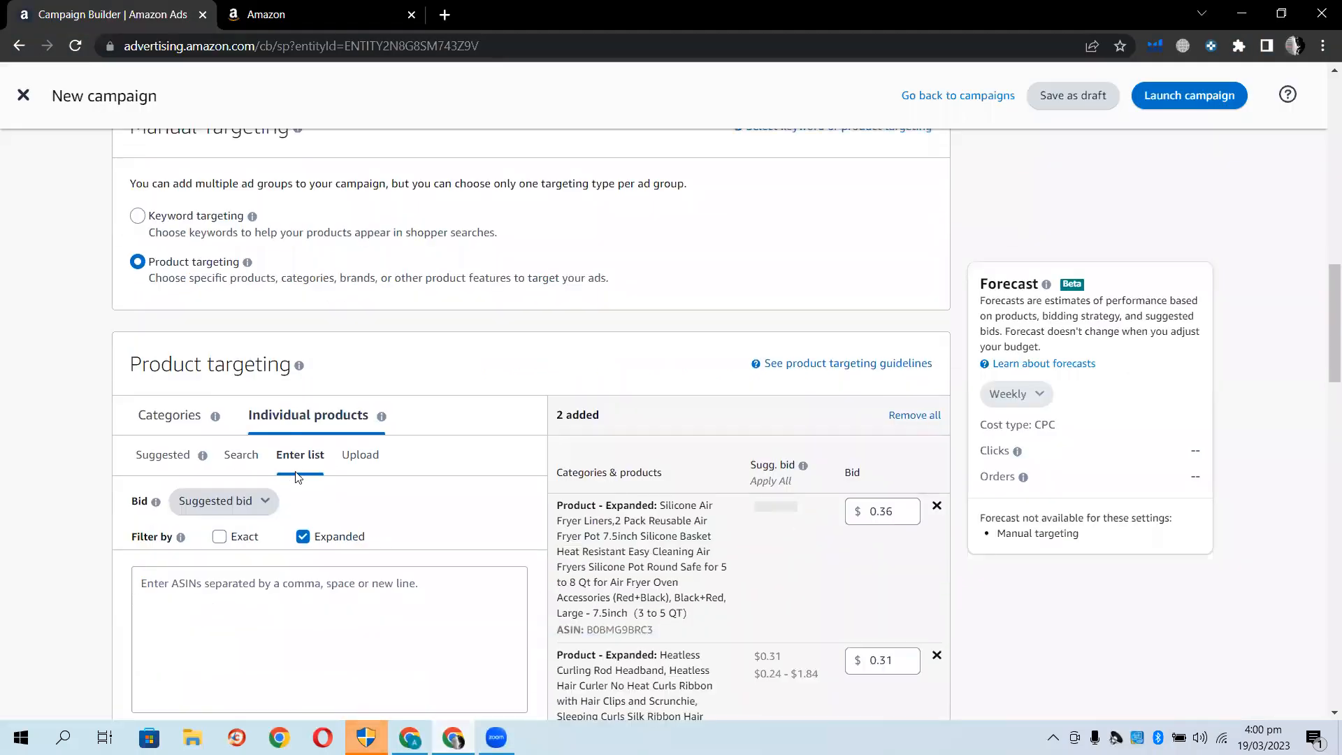
scroll(302, 524, down, 1)
click(297, 526)
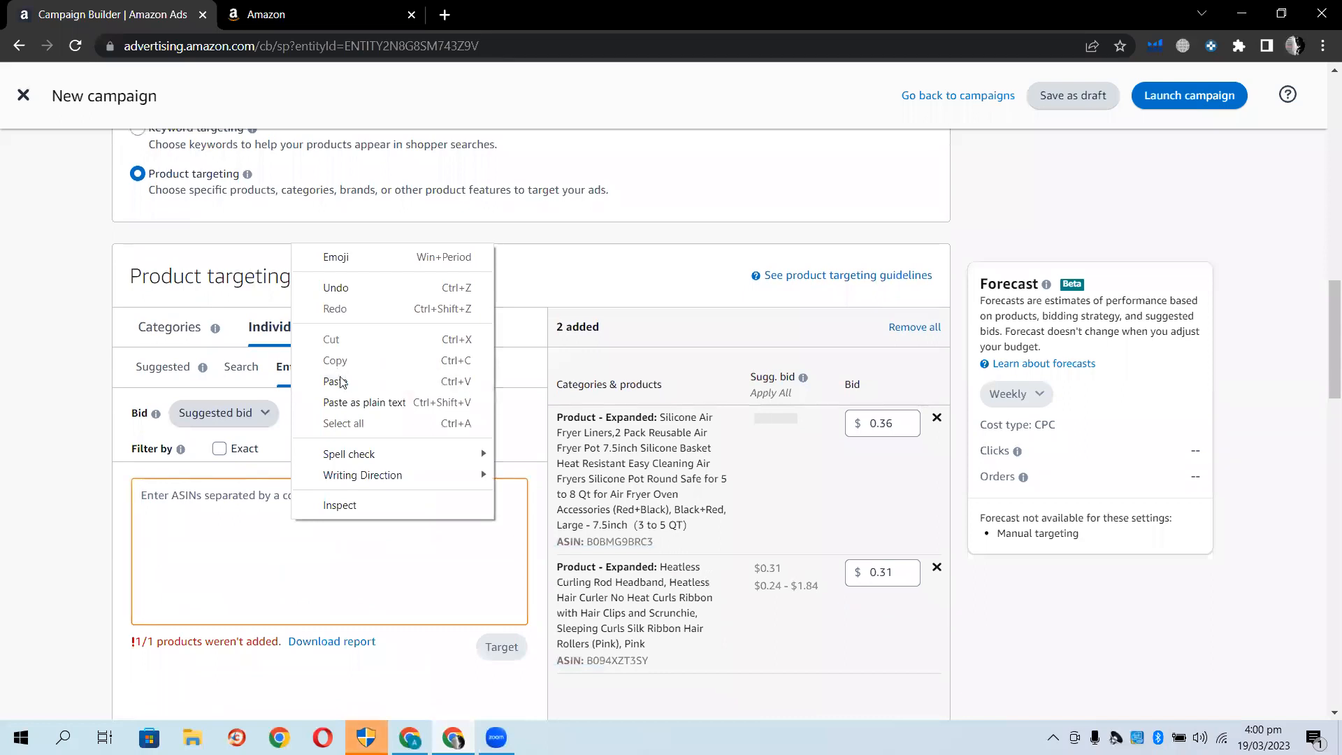
click(337, 377)
click(501, 648)
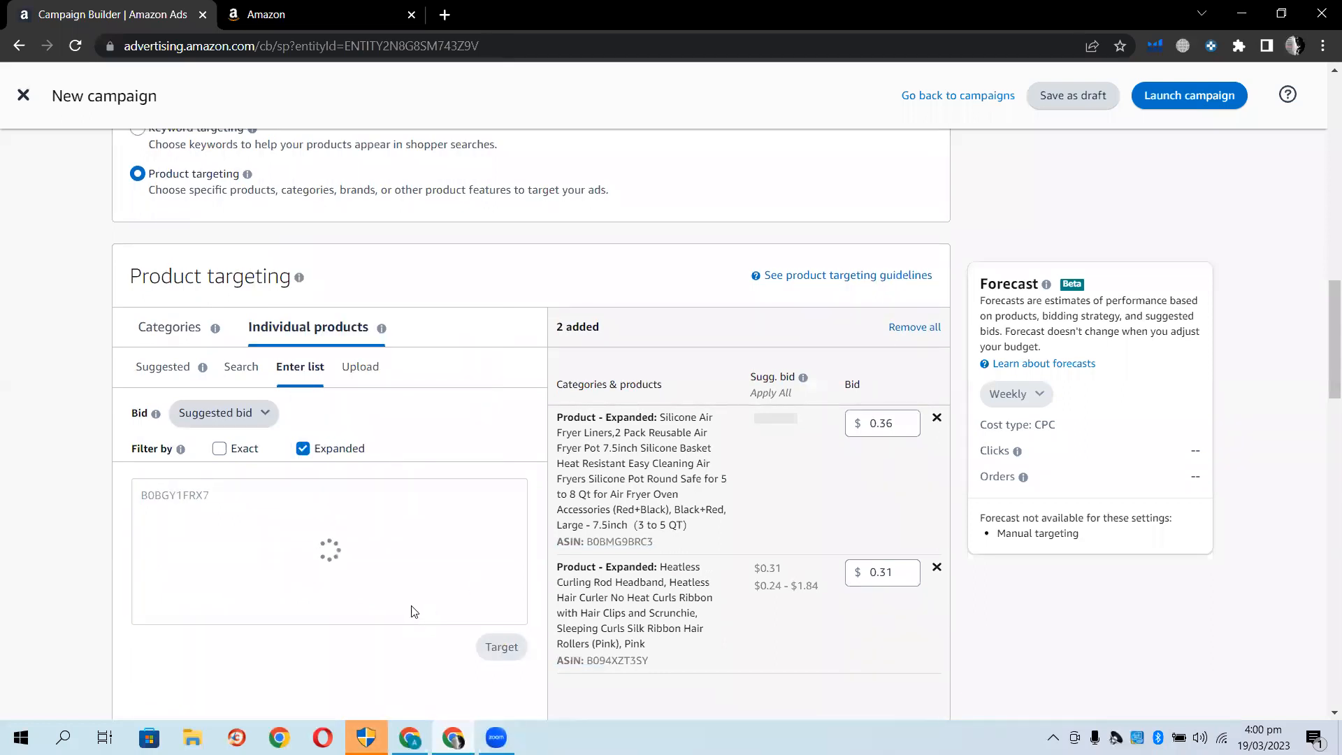
Return to the black and pink Heatless Hair Curler listing on Amazon and examine its star ratings, price, item details and sales history charts
click(413, 738)
scroll(702, 296, down, 2)
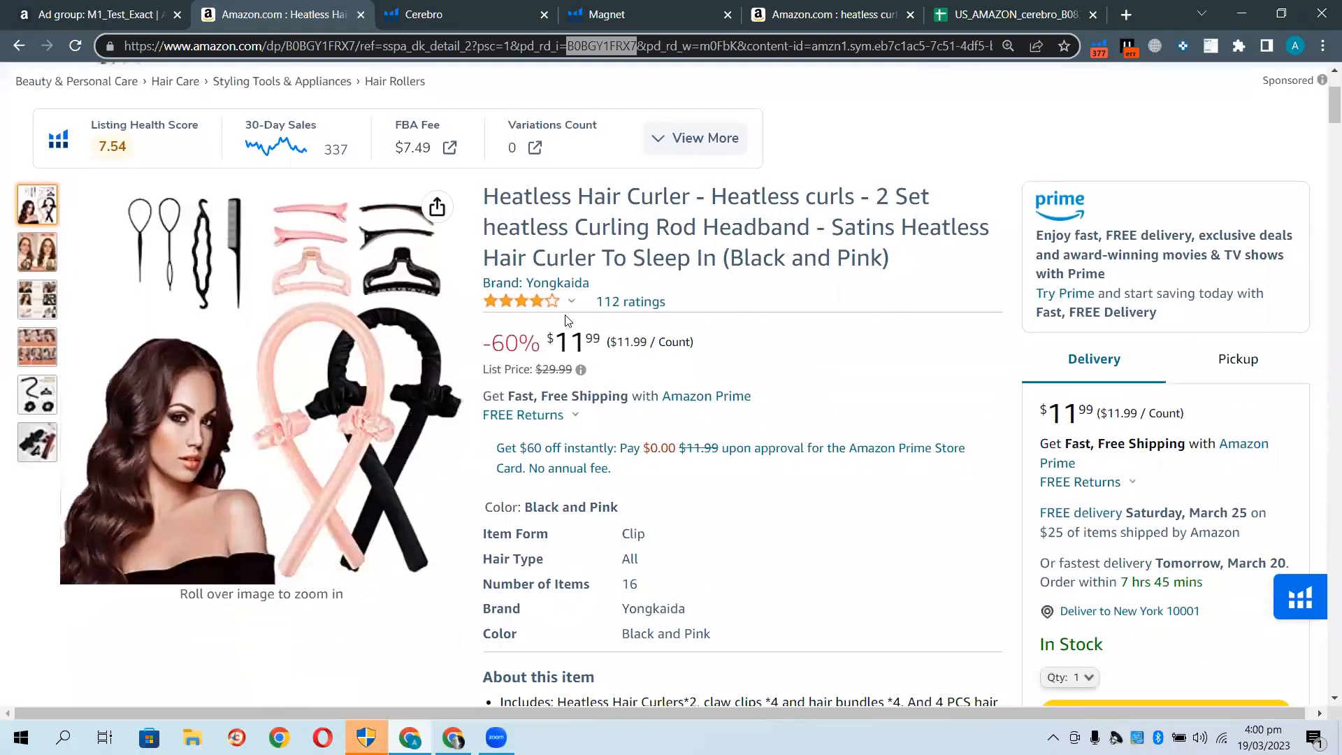
mouse_move(562, 308)
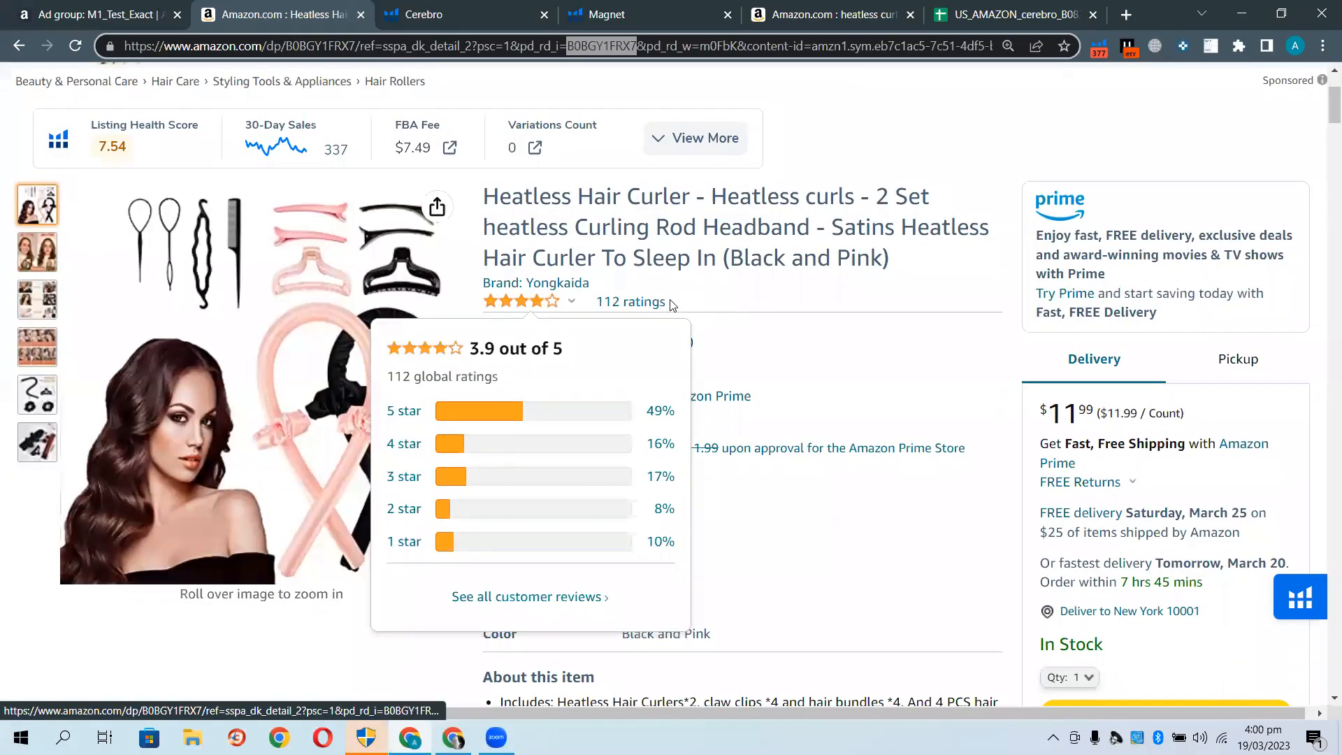
drag(673, 304, 610, 296)
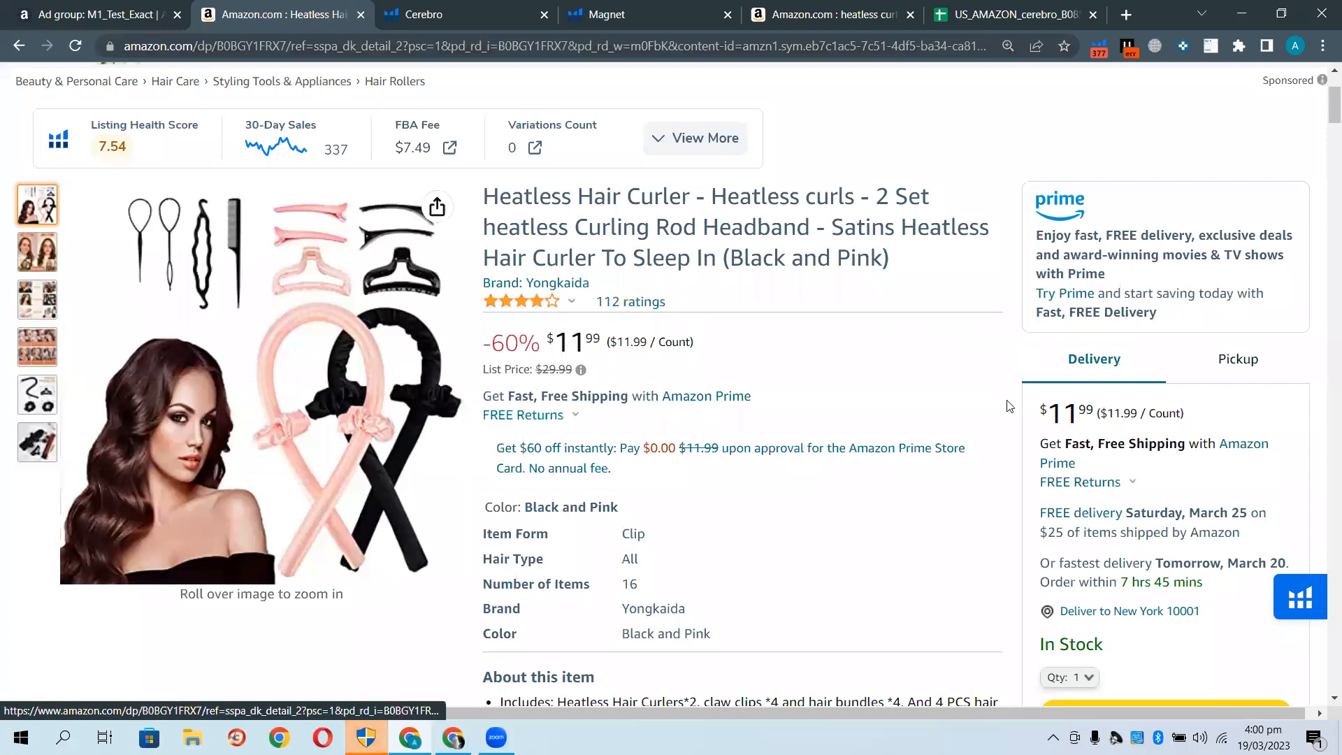
scroll(1017, 384, down, 7)
scroll(1016, 386, up, 6)
mouse_move(559, 207)
scroll(810, 416, down, 4)
scroll(809, 416, down, 20)
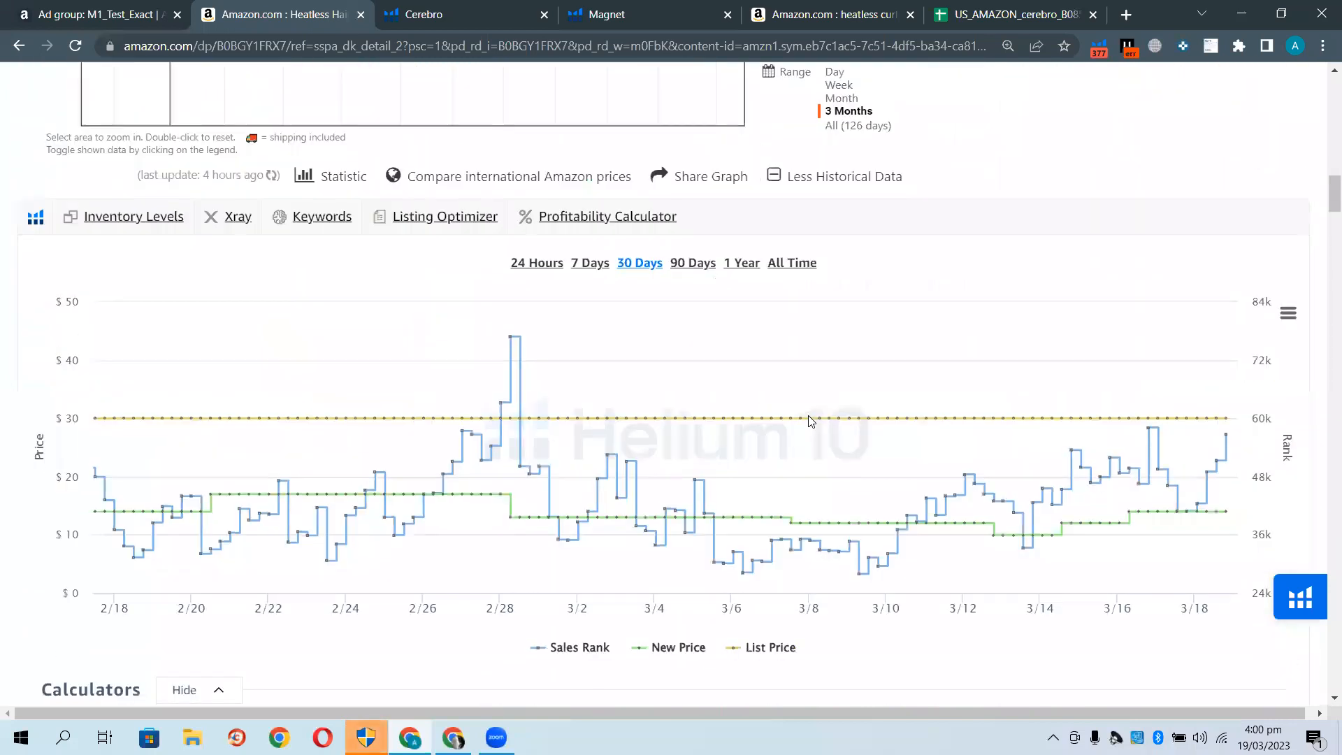
Open the Silk Heatless Hair Curler listing from the 4 stars and above products and choose its Black color
scroll(809, 407, down, 4)
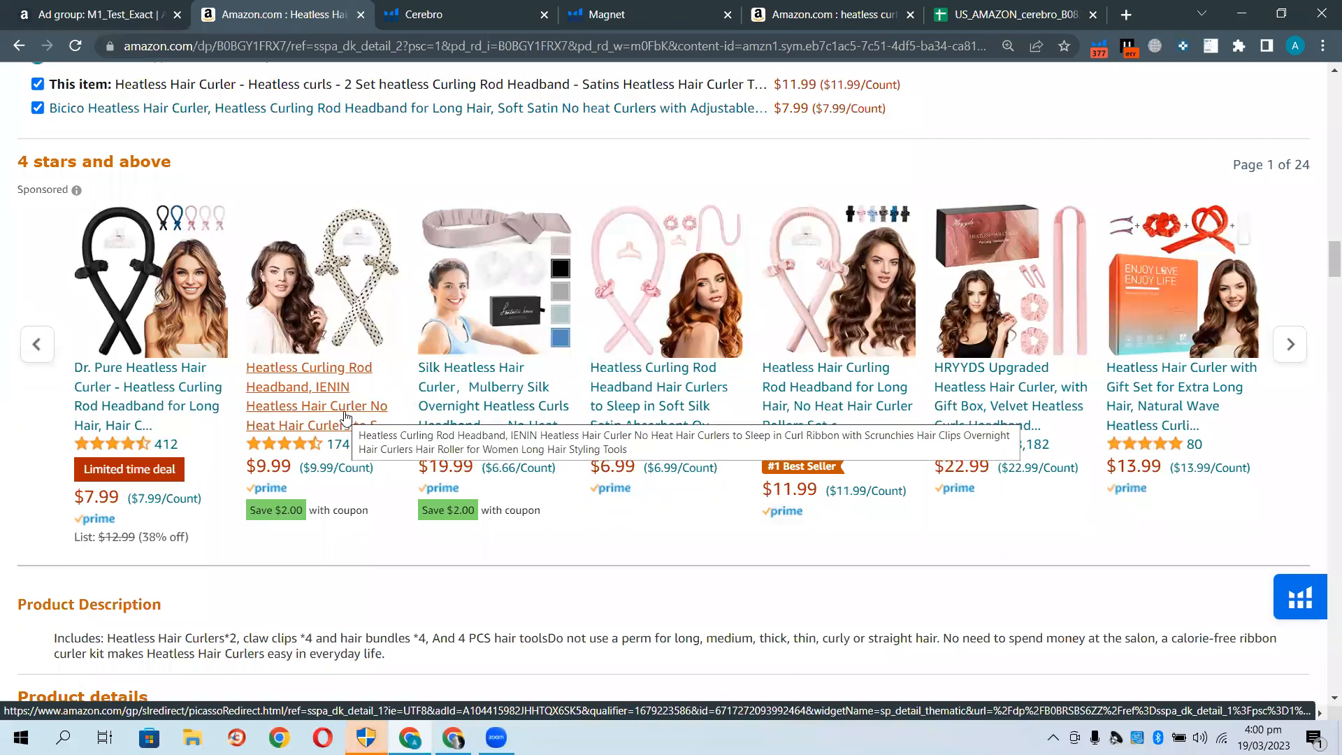
click(486, 413)
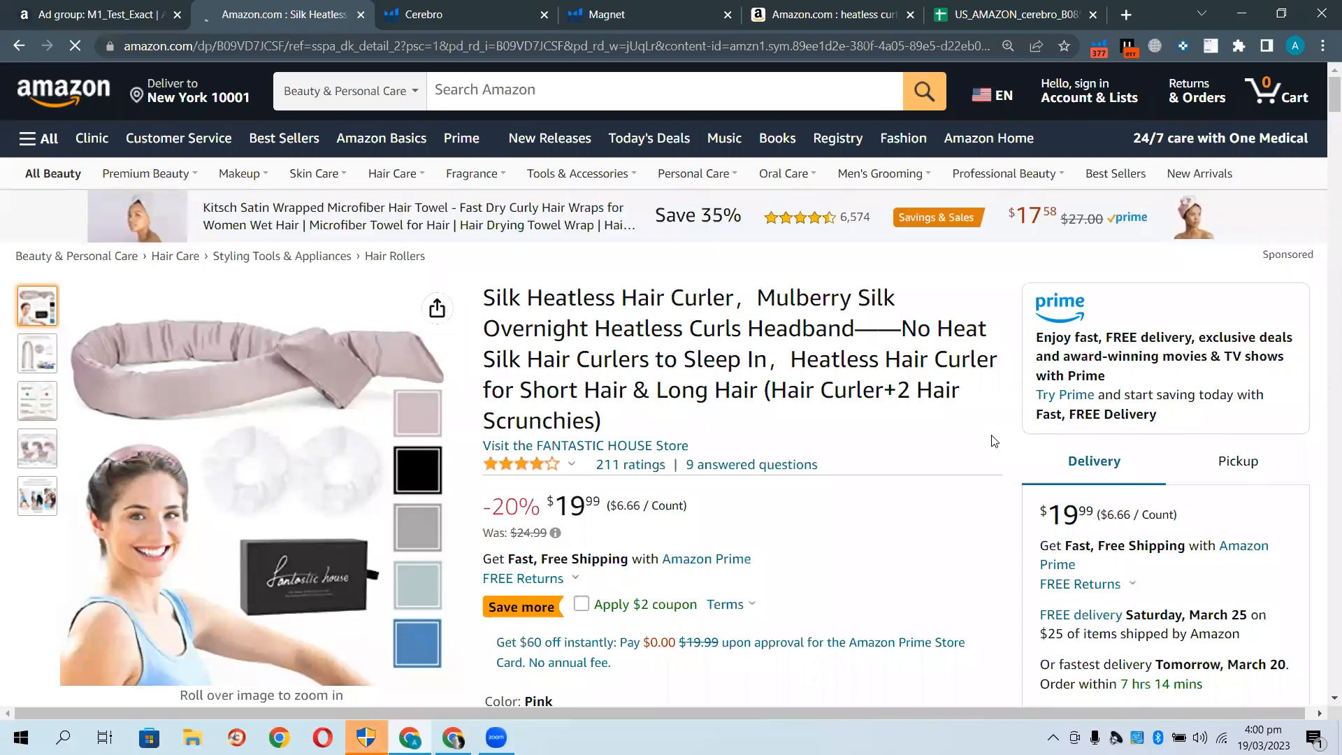
scroll(993, 441, down, 5)
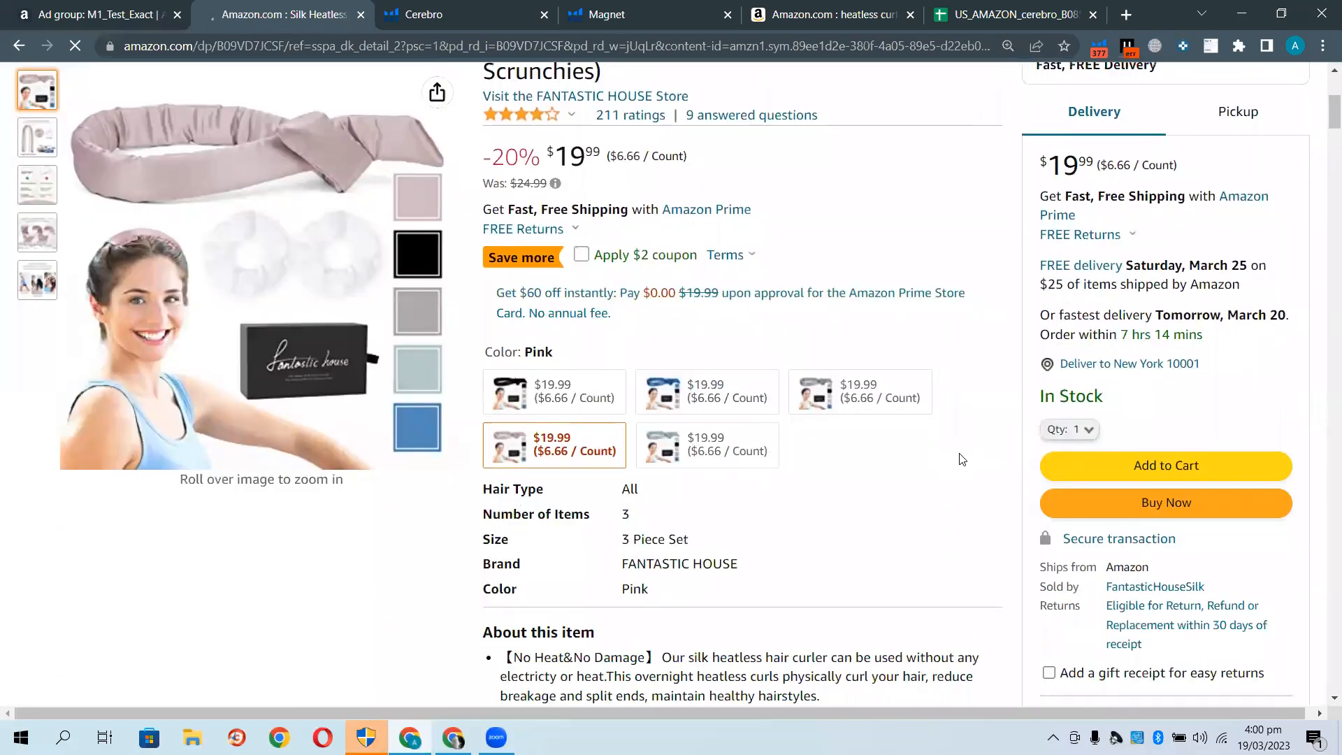
click(546, 388)
scroll(874, 434, up, 1)
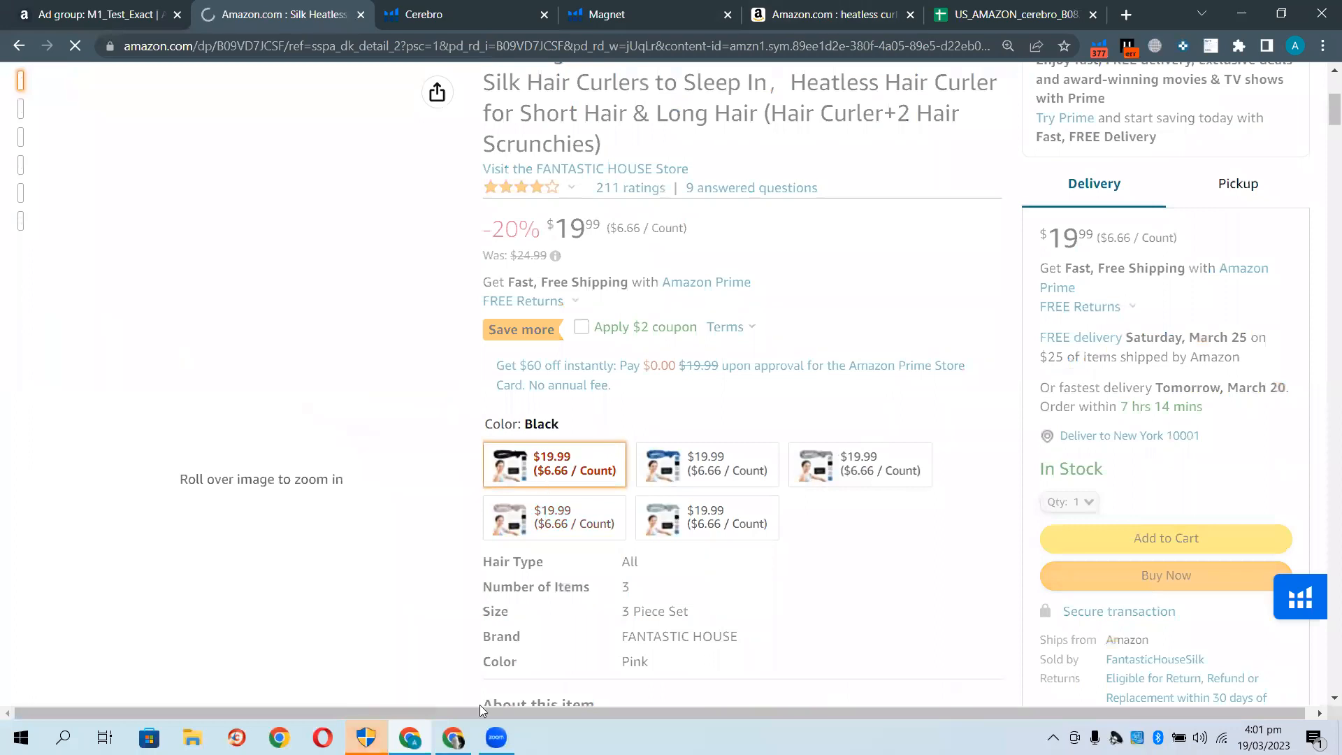
Switch to the Amazon Ads campaign builder and set the campaign bidding strategy to Dynamic bids - down only
click(453, 735)
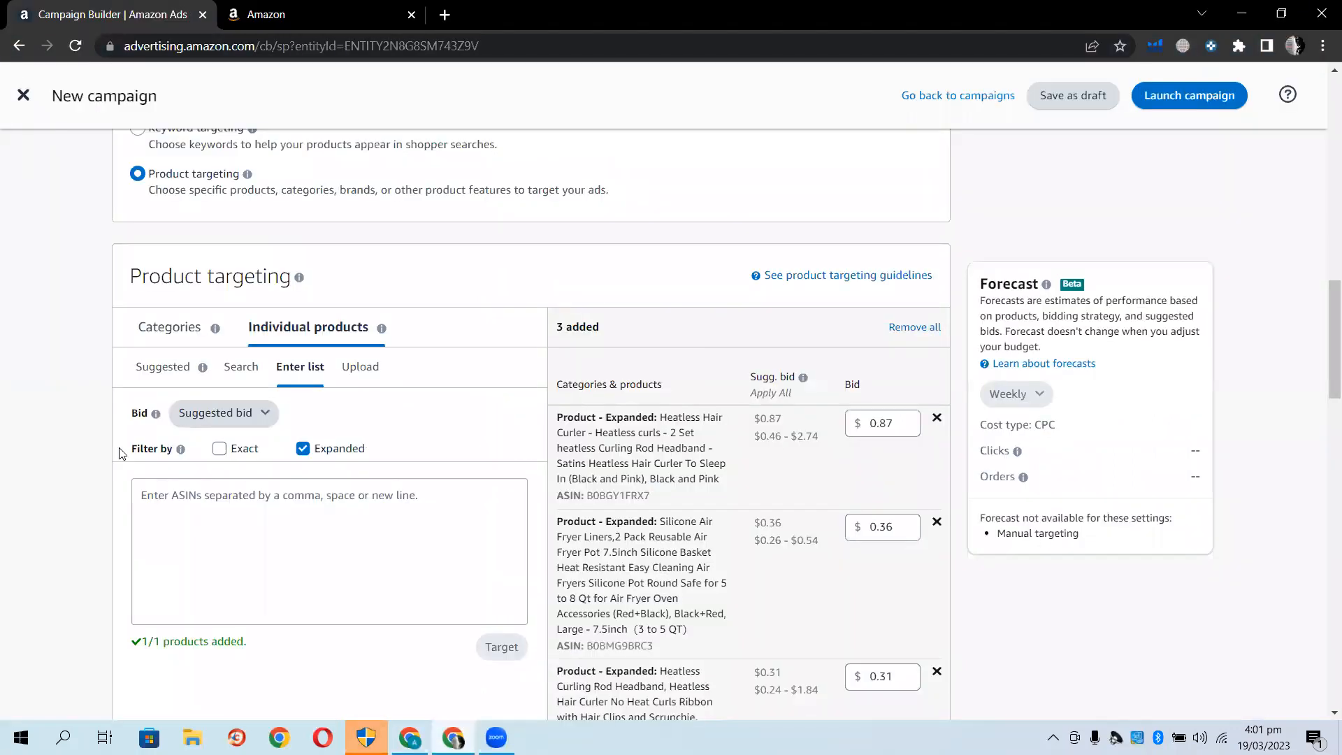
scroll(318, 352, down, 2)
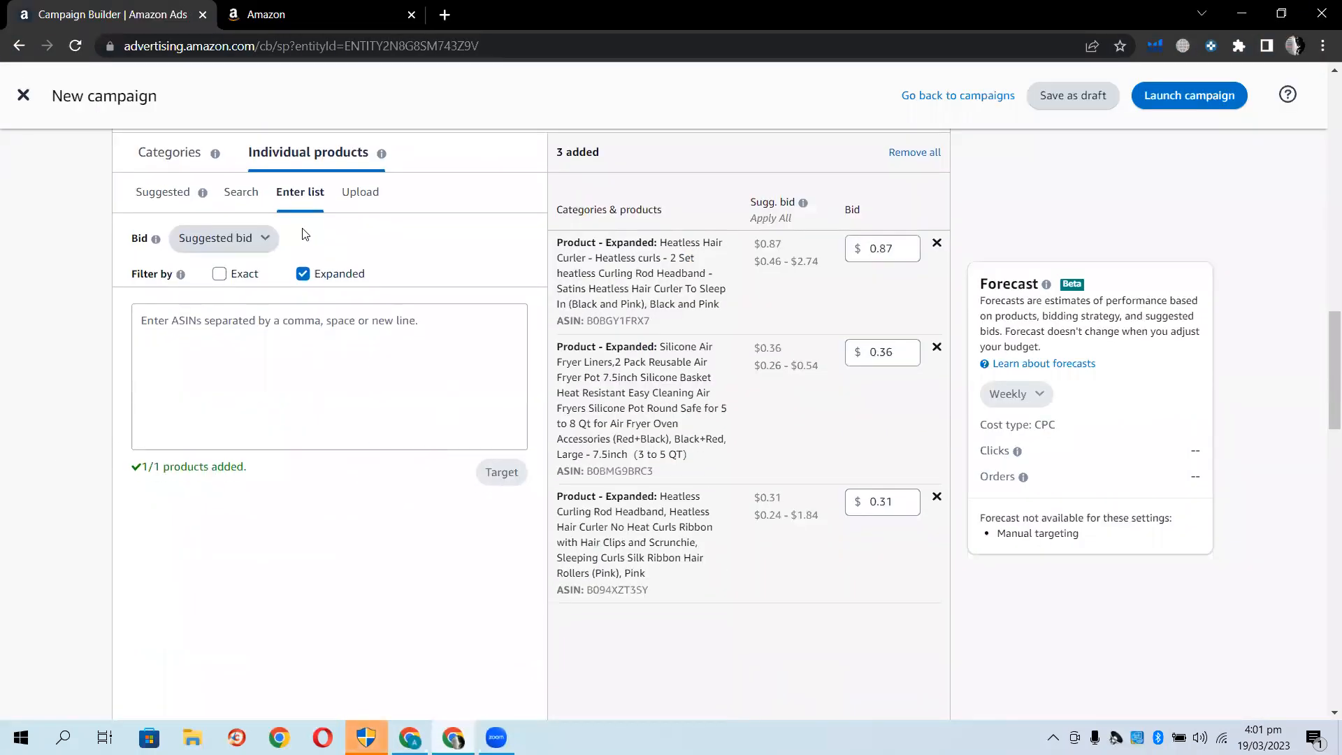
scroll(481, 386, down, 1)
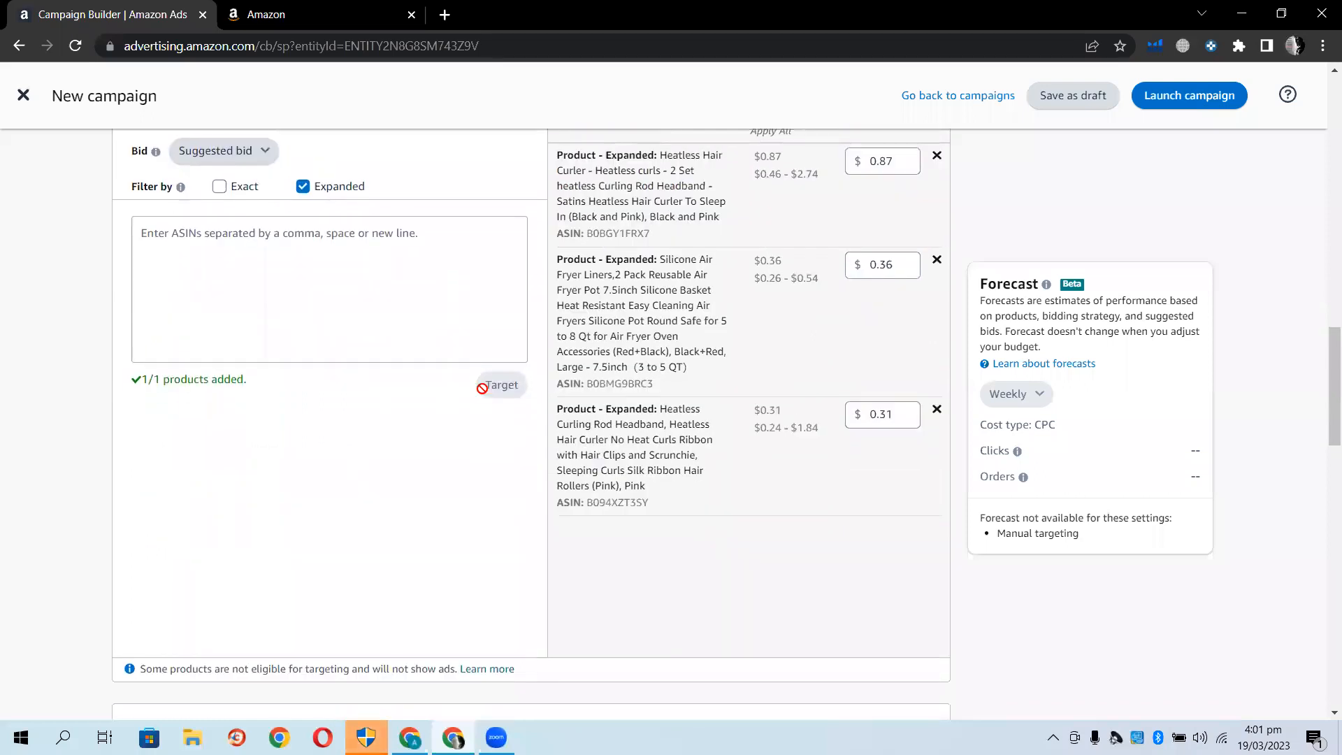
scroll(462, 405, down, 8)
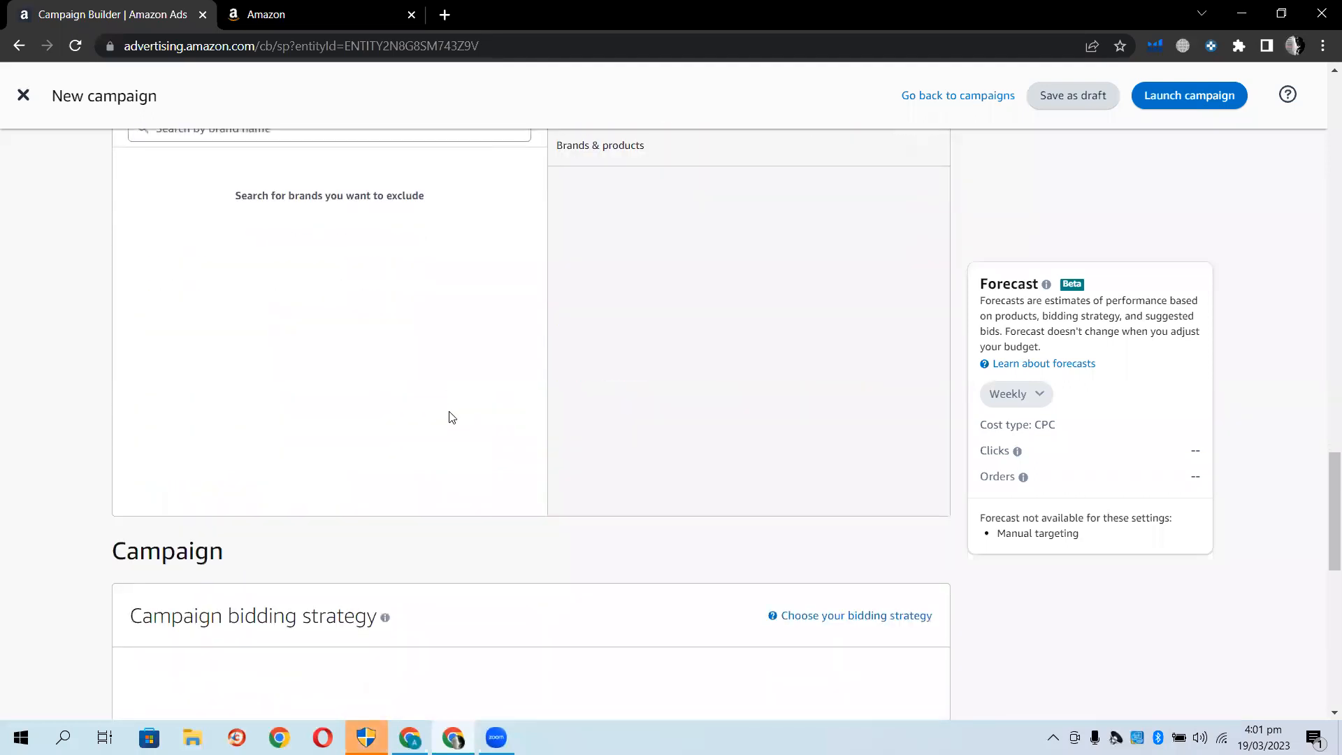
scroll(450, 416, down, 5)
scroll(419, 416, up, 1)
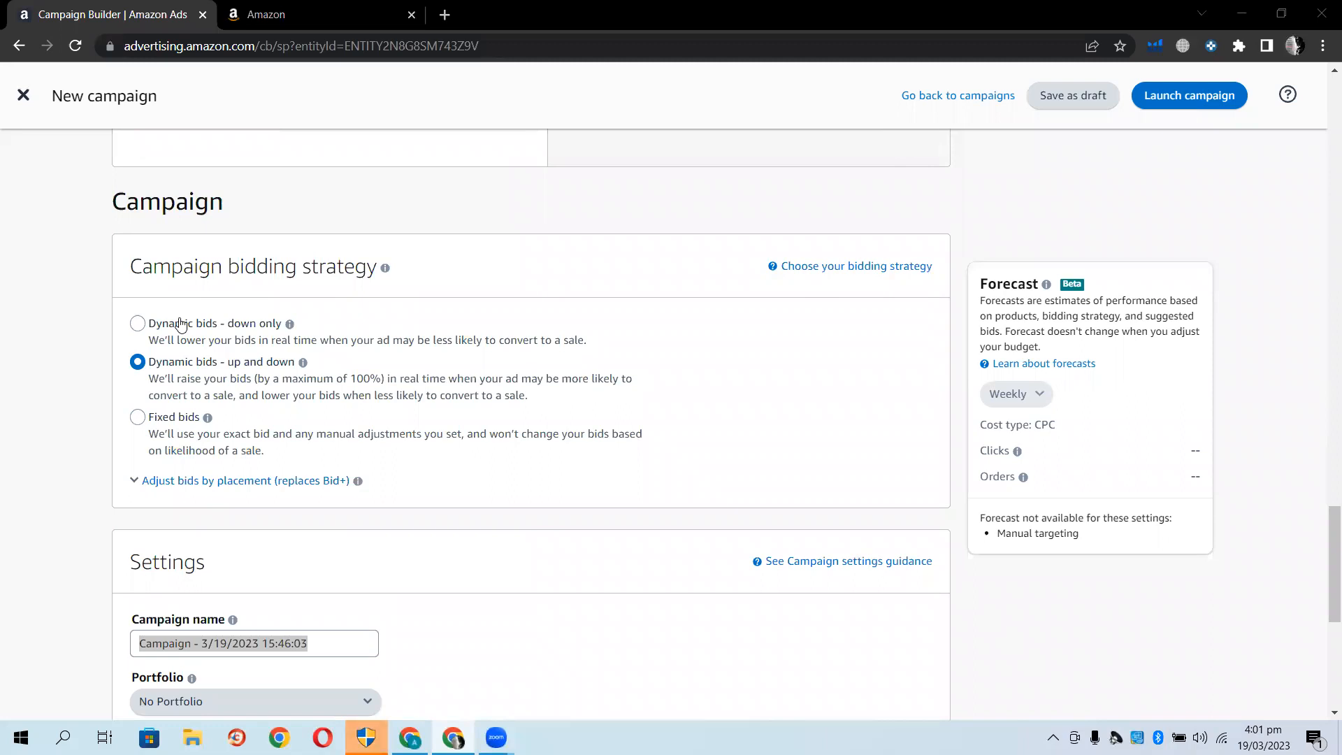
click(11, 422)
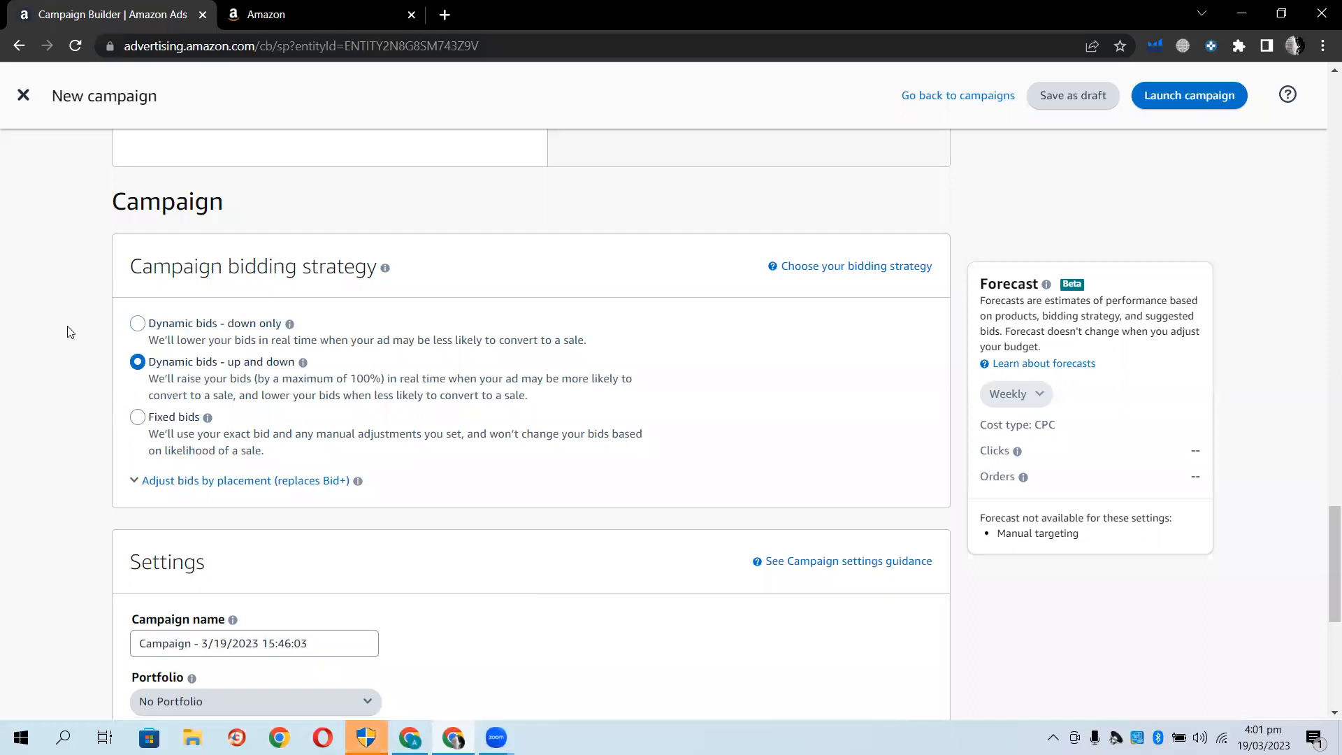
click(135, 327)
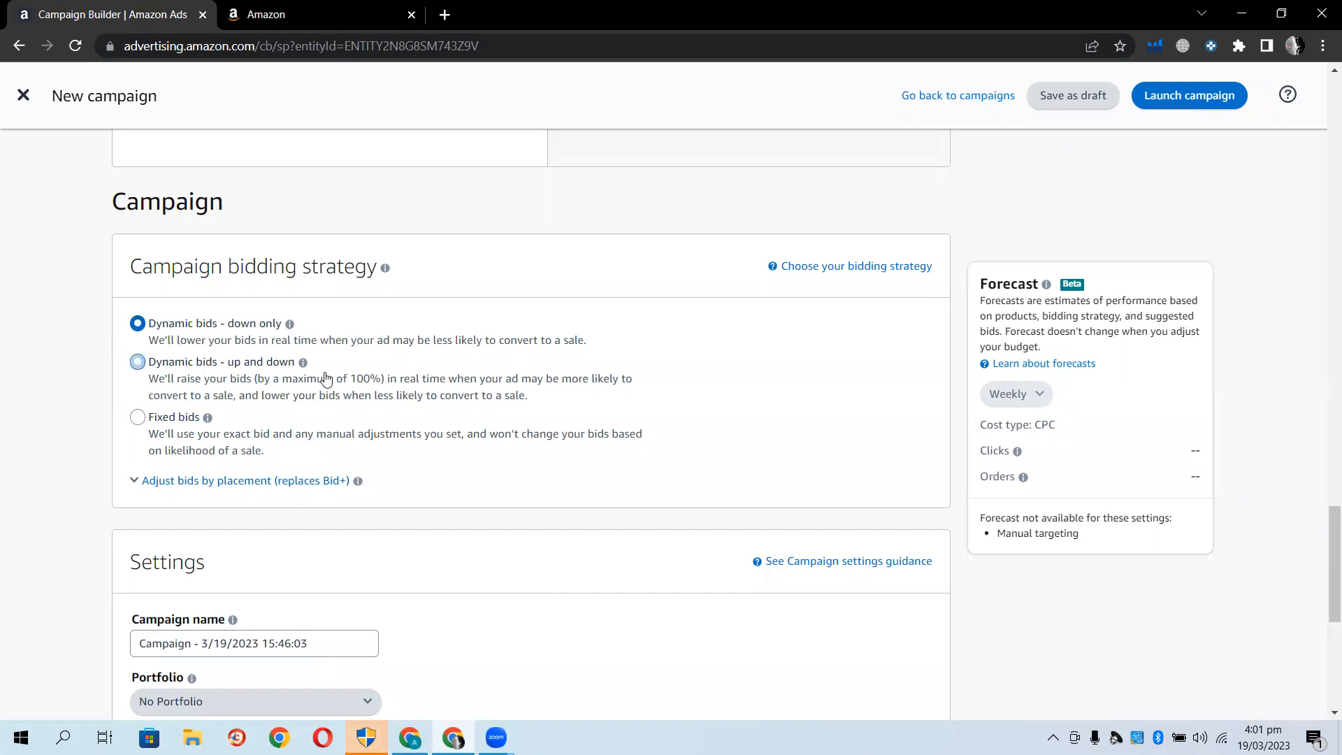
Review the manual targeting choice, the targeted individual products with their bids, and the negative product targeting section
scroll(433, 461, up, 15)
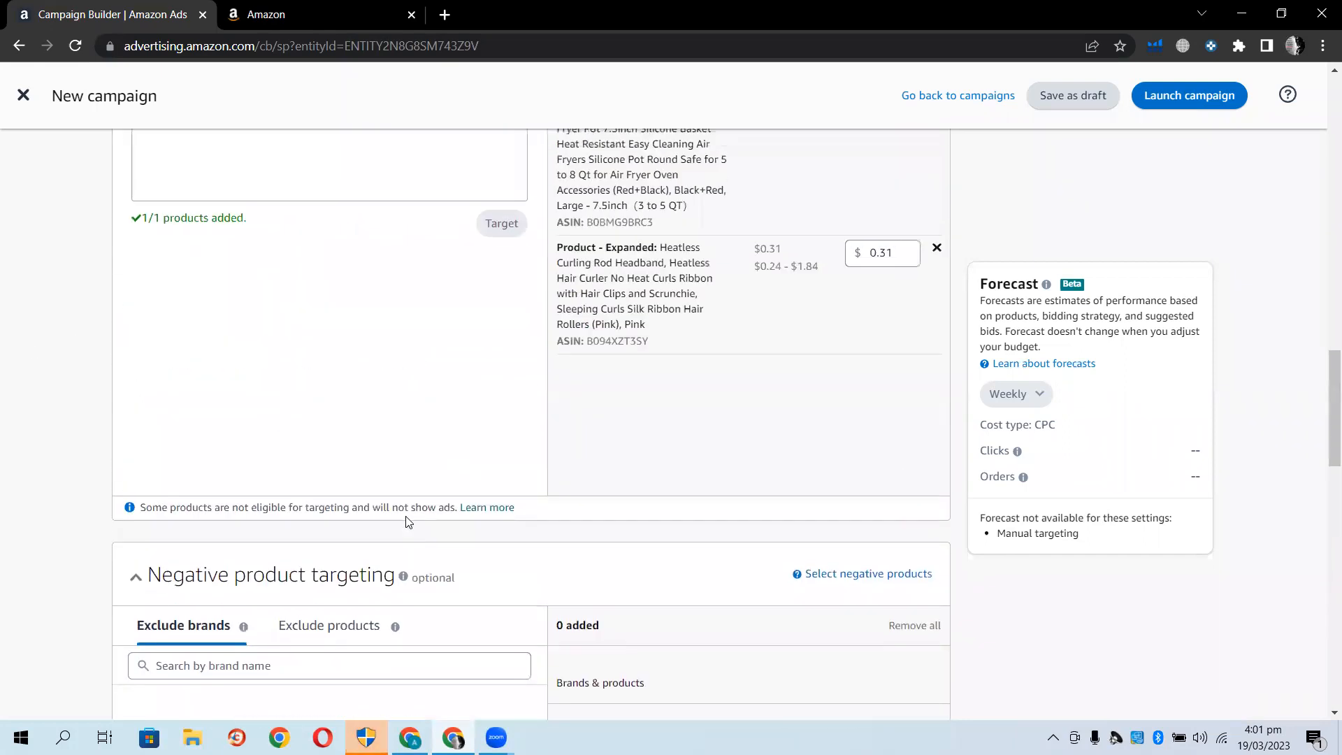
scroll(408, 522, up, 11)
scroll(520, 547, down, 2)
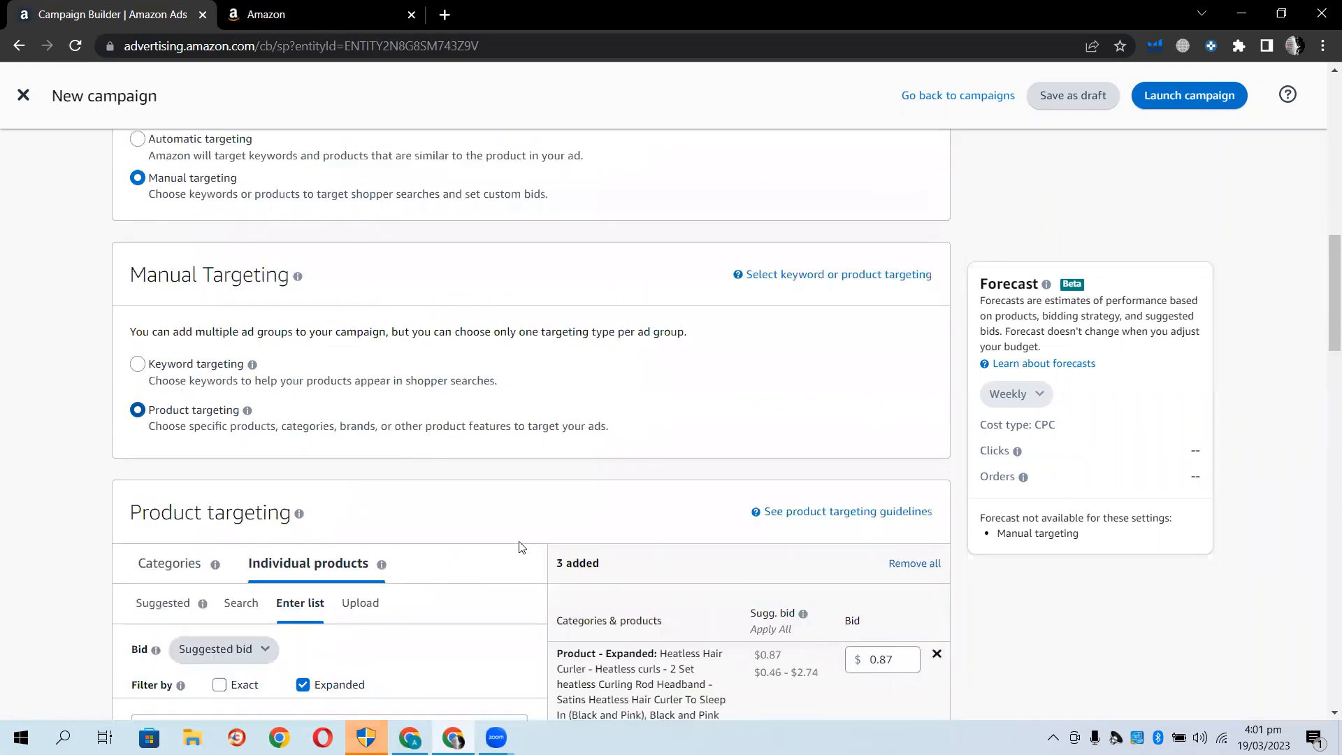
scroll(519, 546, down, 5)
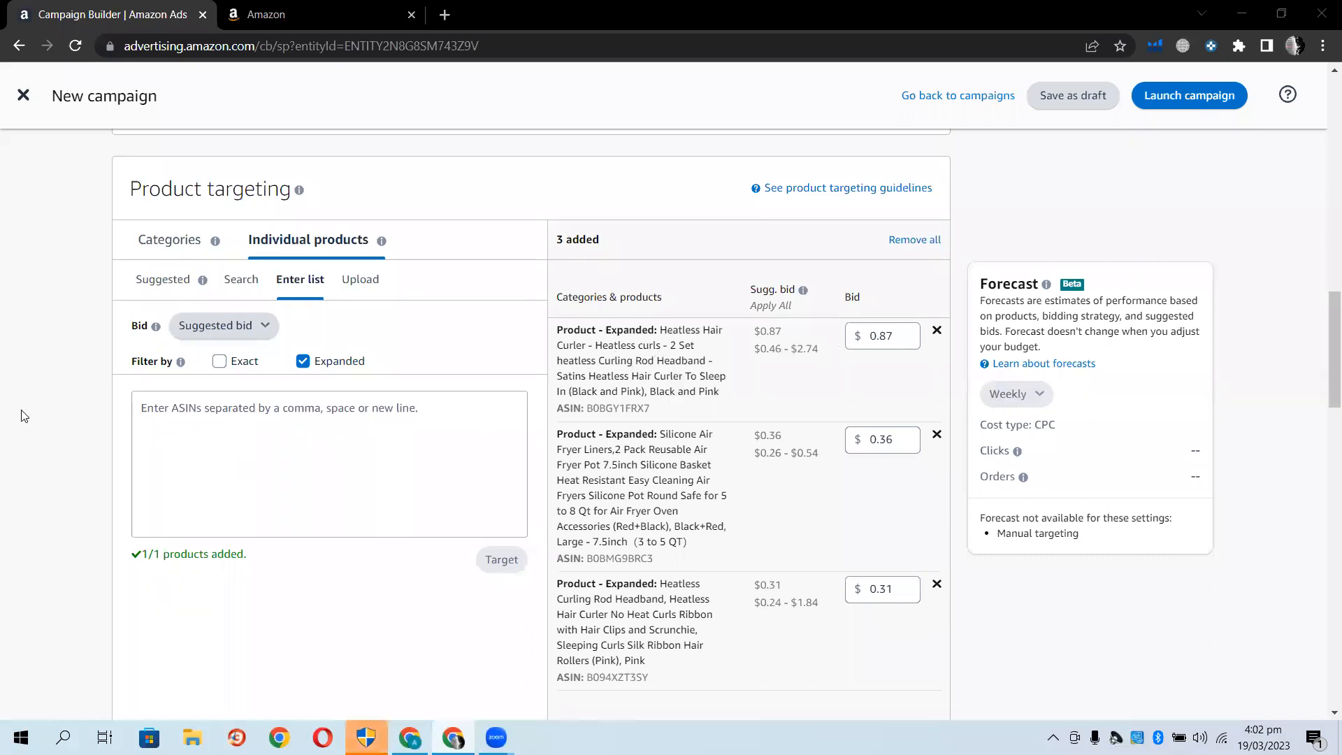
scroll(24, 412, down, 5)
scroll(23, 412, down, 1)
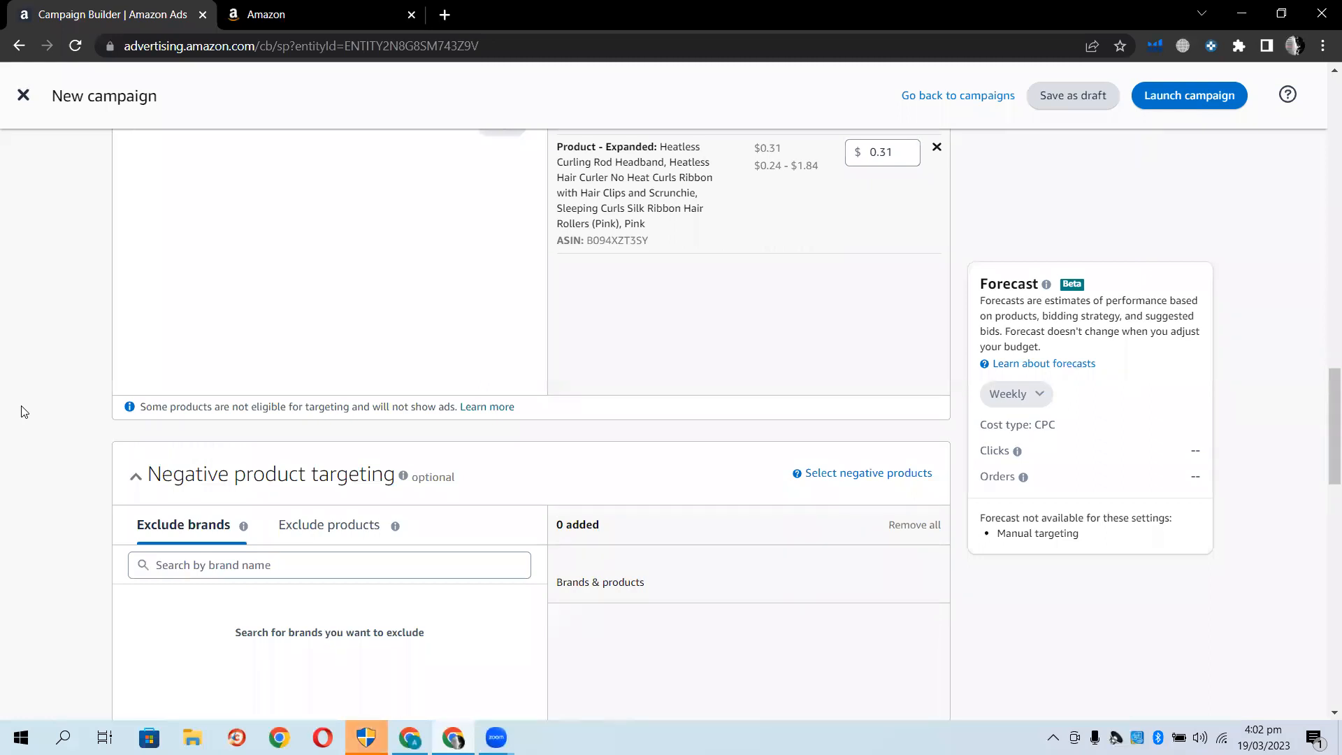
scroll(24, 410, up, 1)
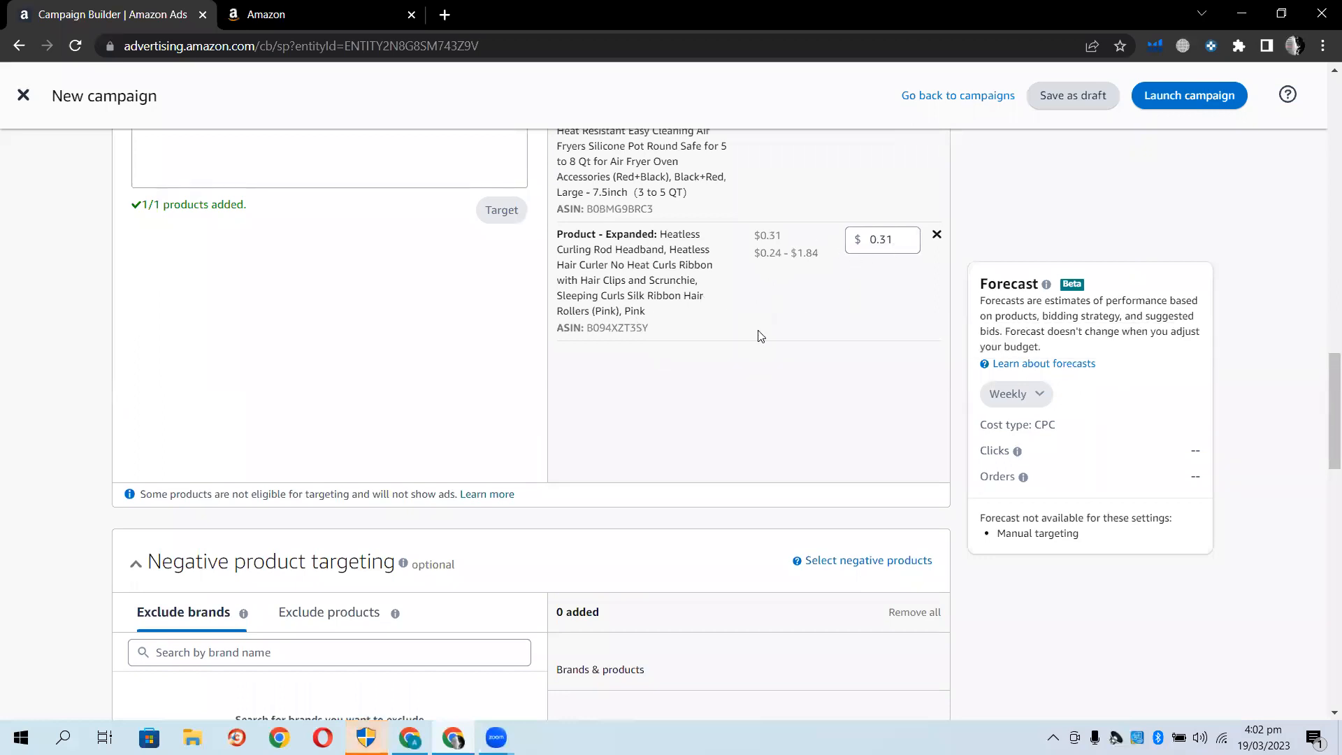
Set the campaign bidding strategy to Dynamic bids - up and down and check the maximum bid increase in its description
scroll(279, 524, down, 10)
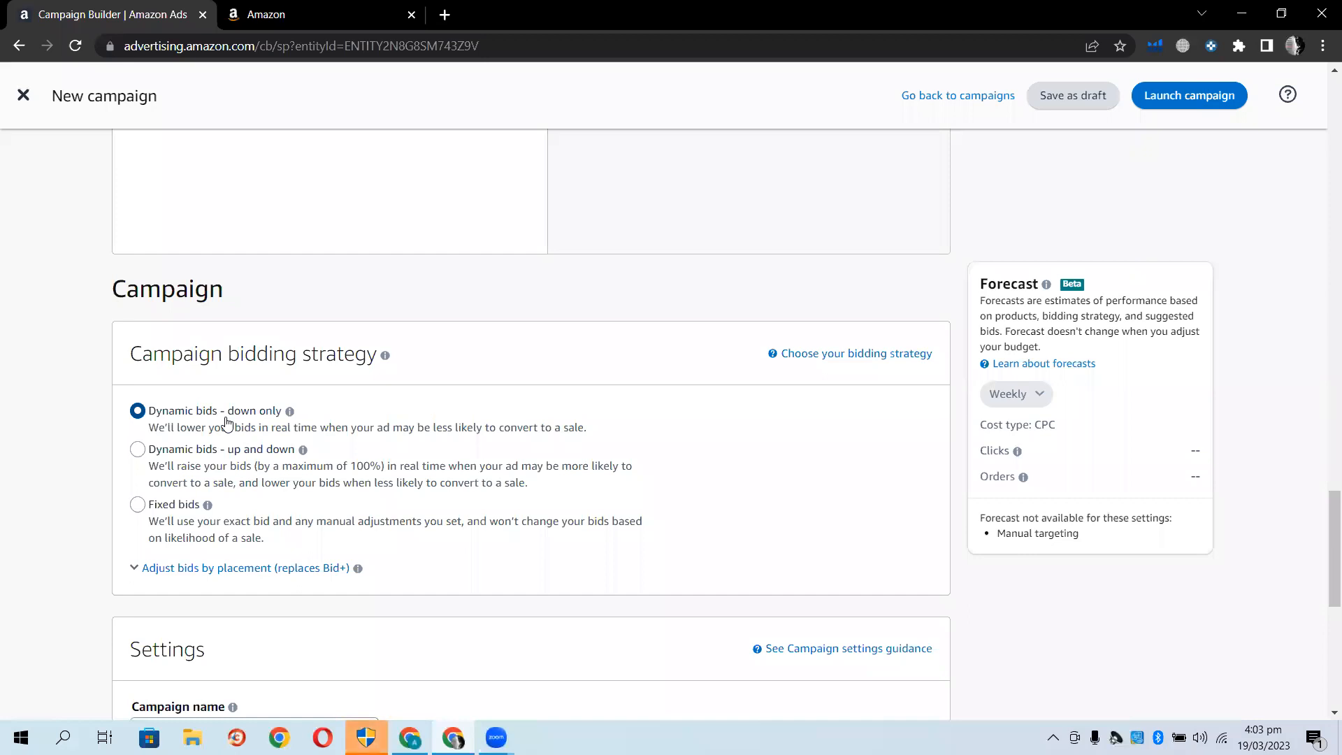
click(220, 457)
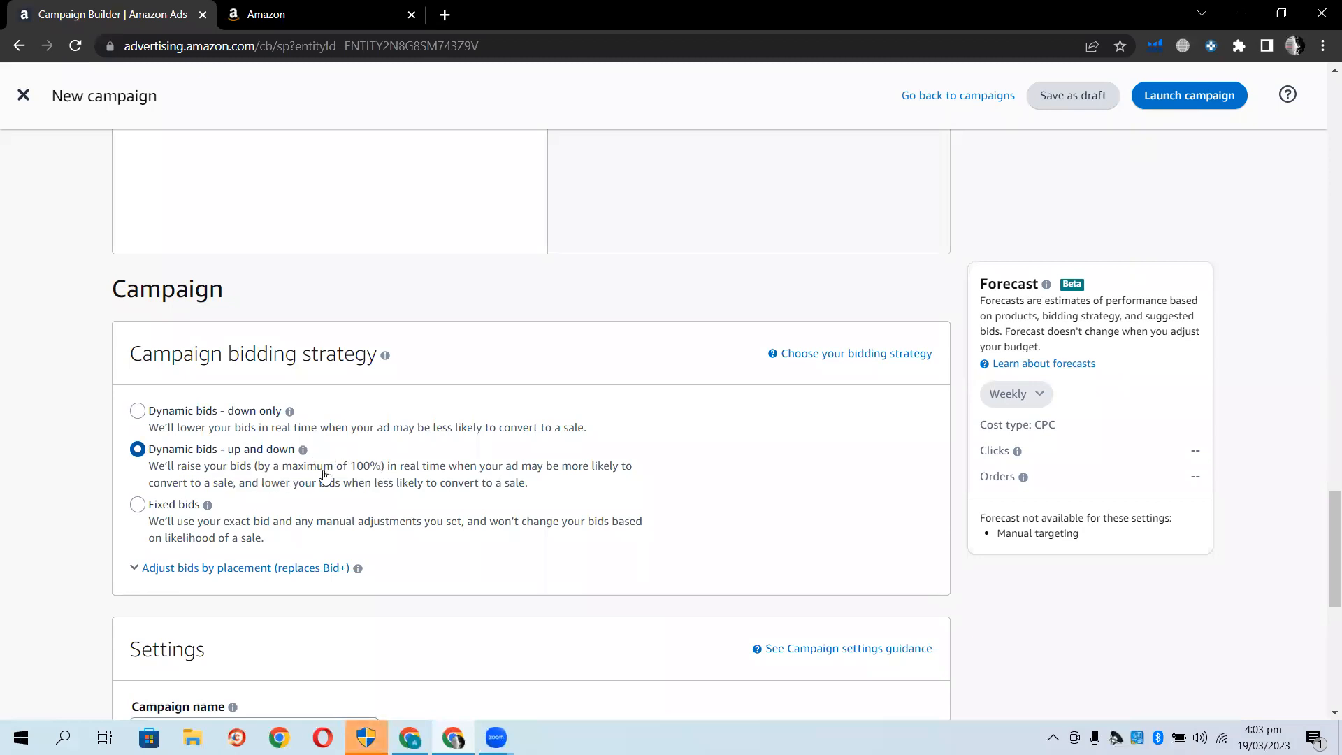
drag(280, 467, 379, 468)
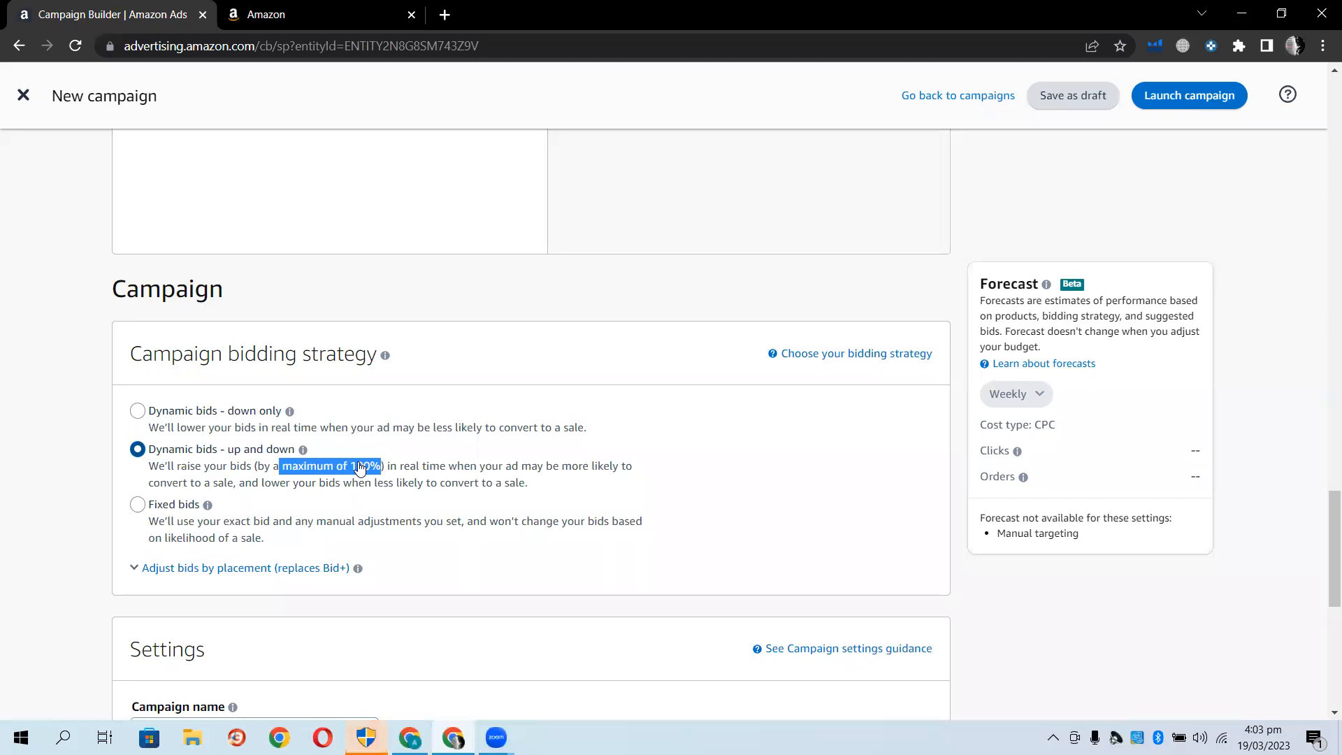
click(1178, 654)
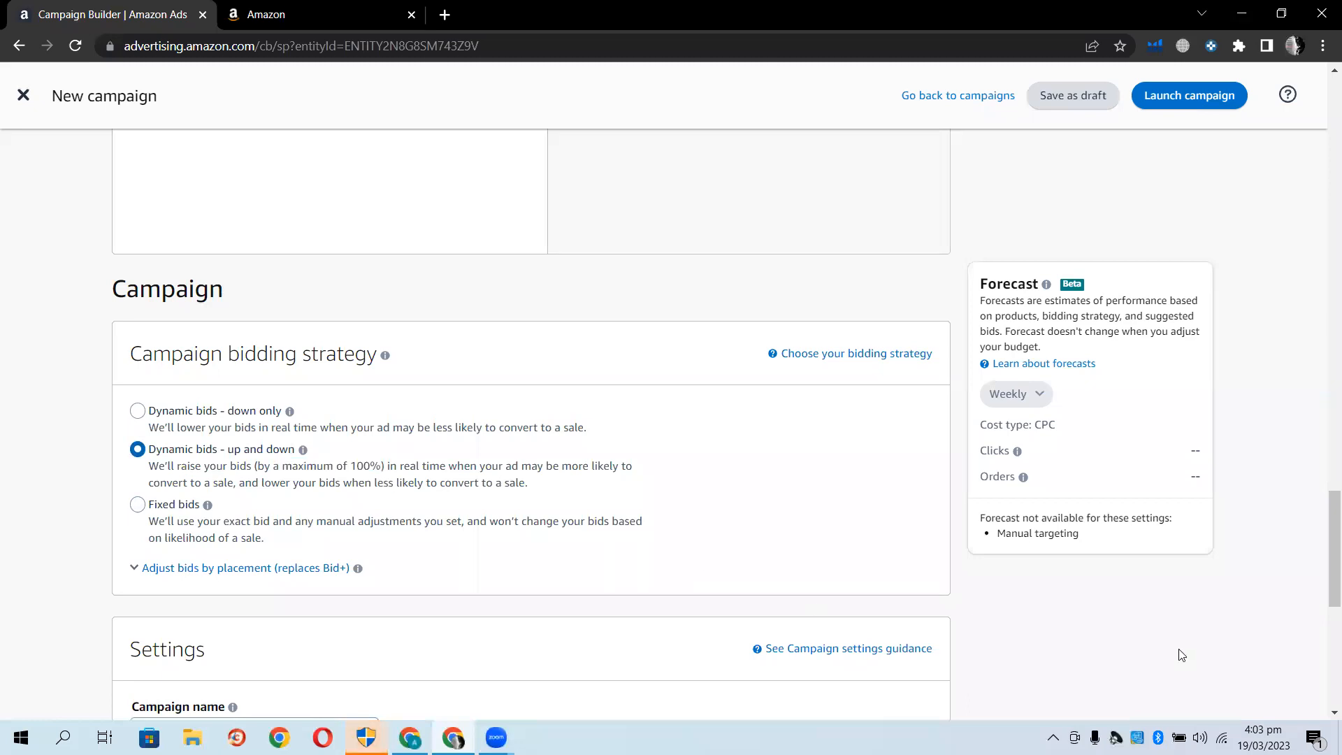
Compare the suggested and entered bids of the targeted products with the campaign bidding strategy options
scroll(1157, 659, up, 5)
scroll(978, 629, up, 6)
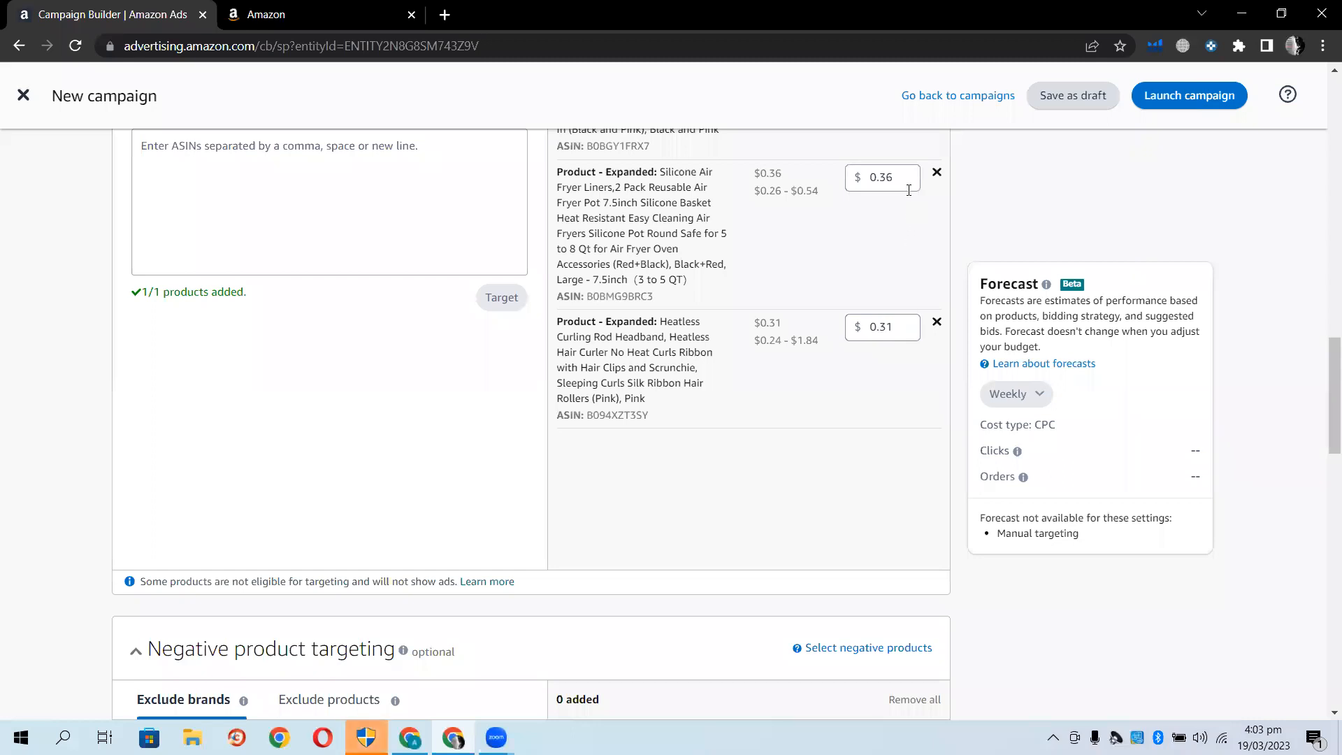
scroll(908, 377, up, 2)
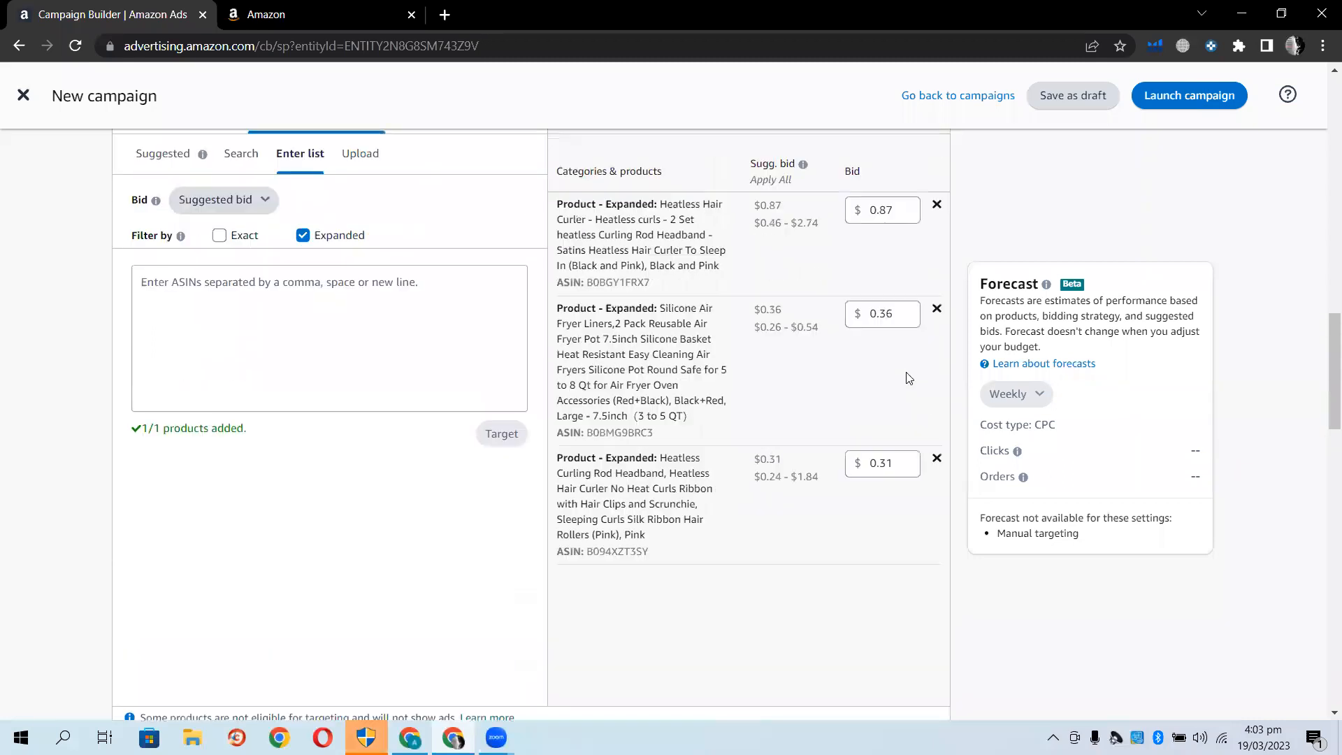
scroll(909, 381, down, 3)
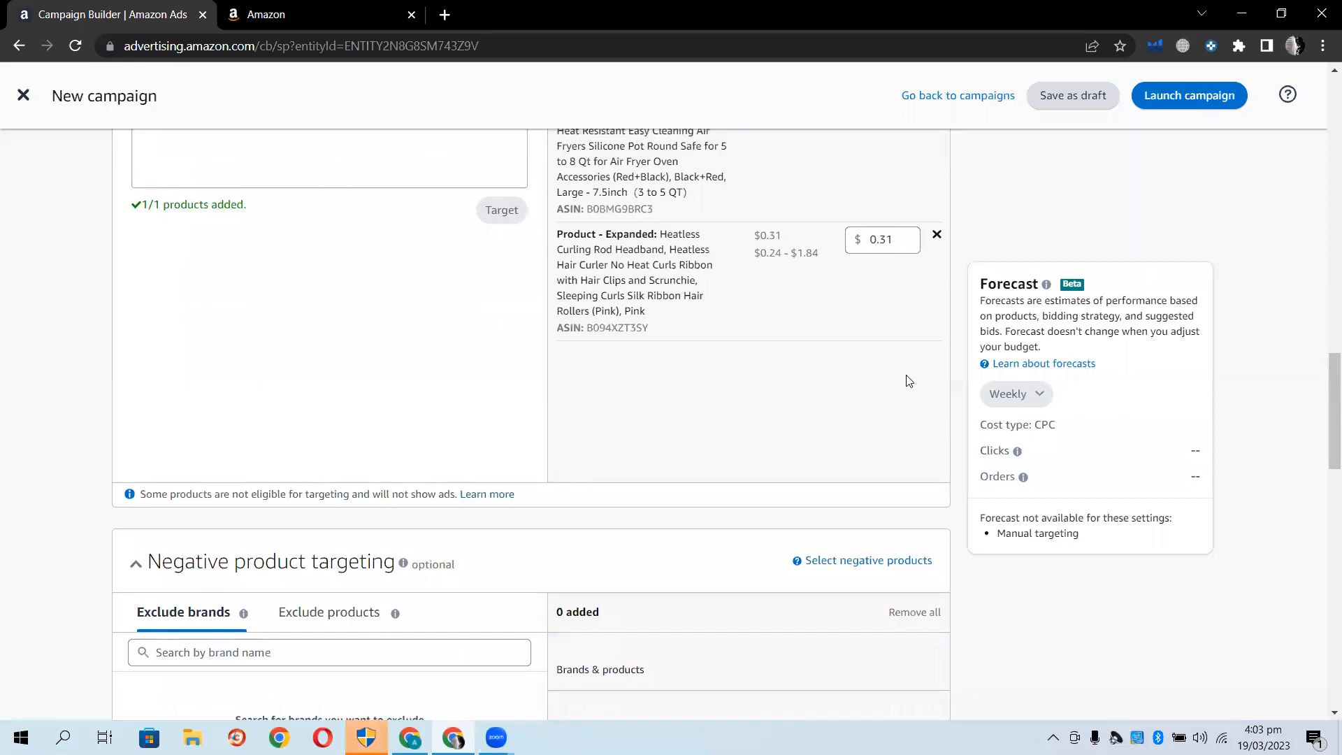
scroll(908, 381, up, 5)
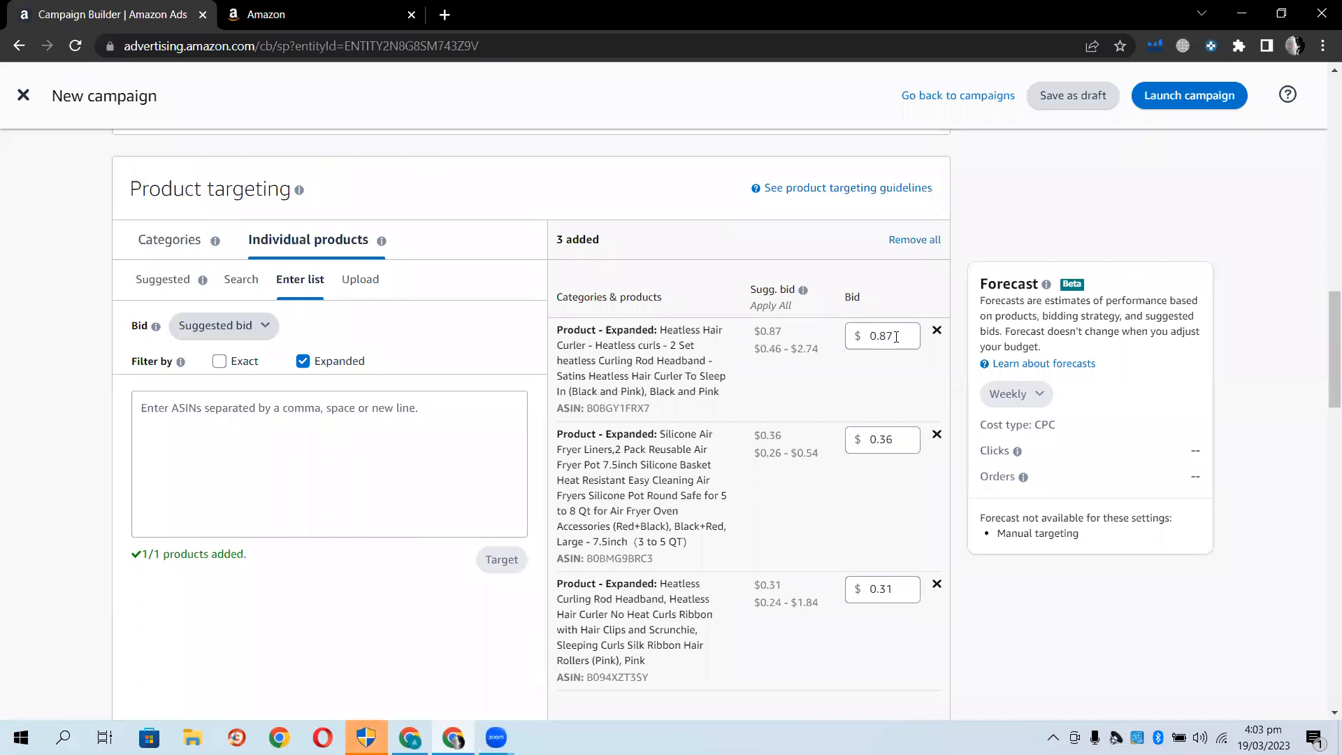
scroll(873, 344, down, 13)
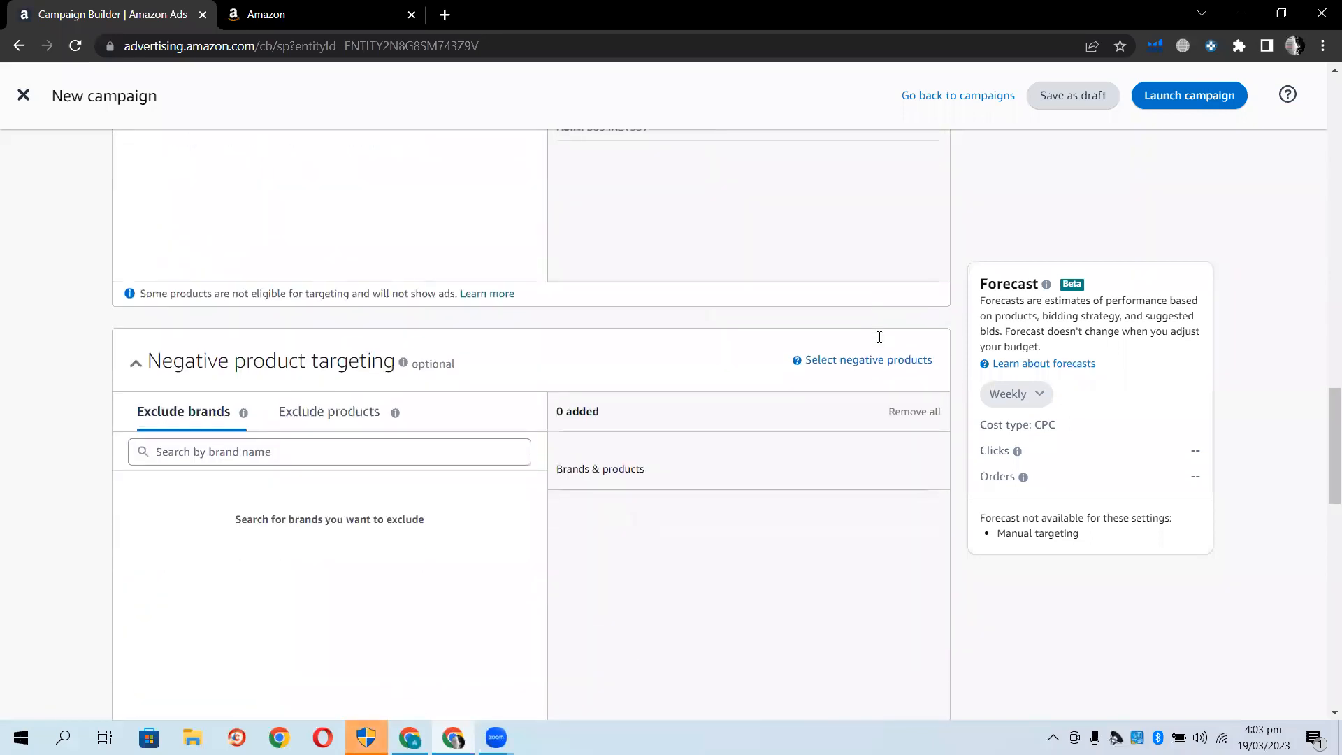
scroll(879, 337, down, 3)
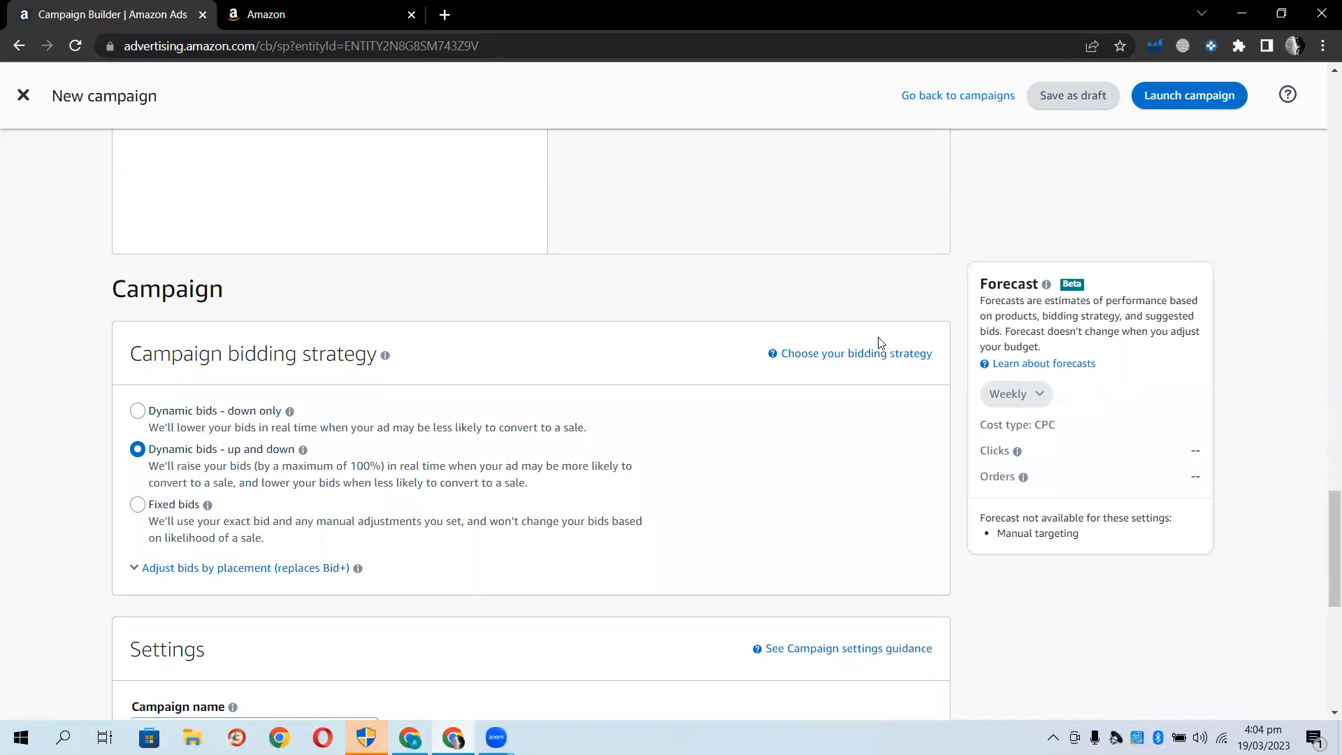
Try the Fixed bids strategy, return to Dynamic bids - up and down, and open the daily budget for editing
click(139, 505)
click(138, 450)
scroll(20, 515, down, 6)
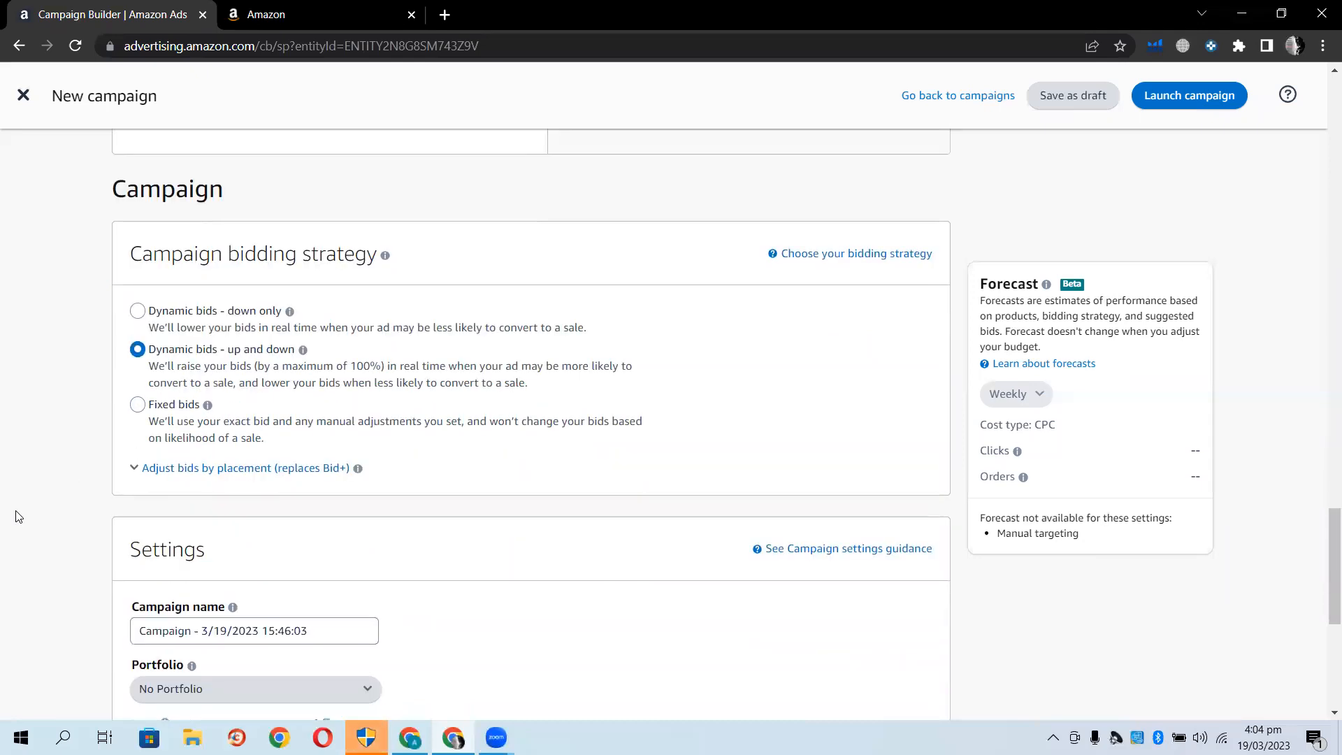
click(184, 519)
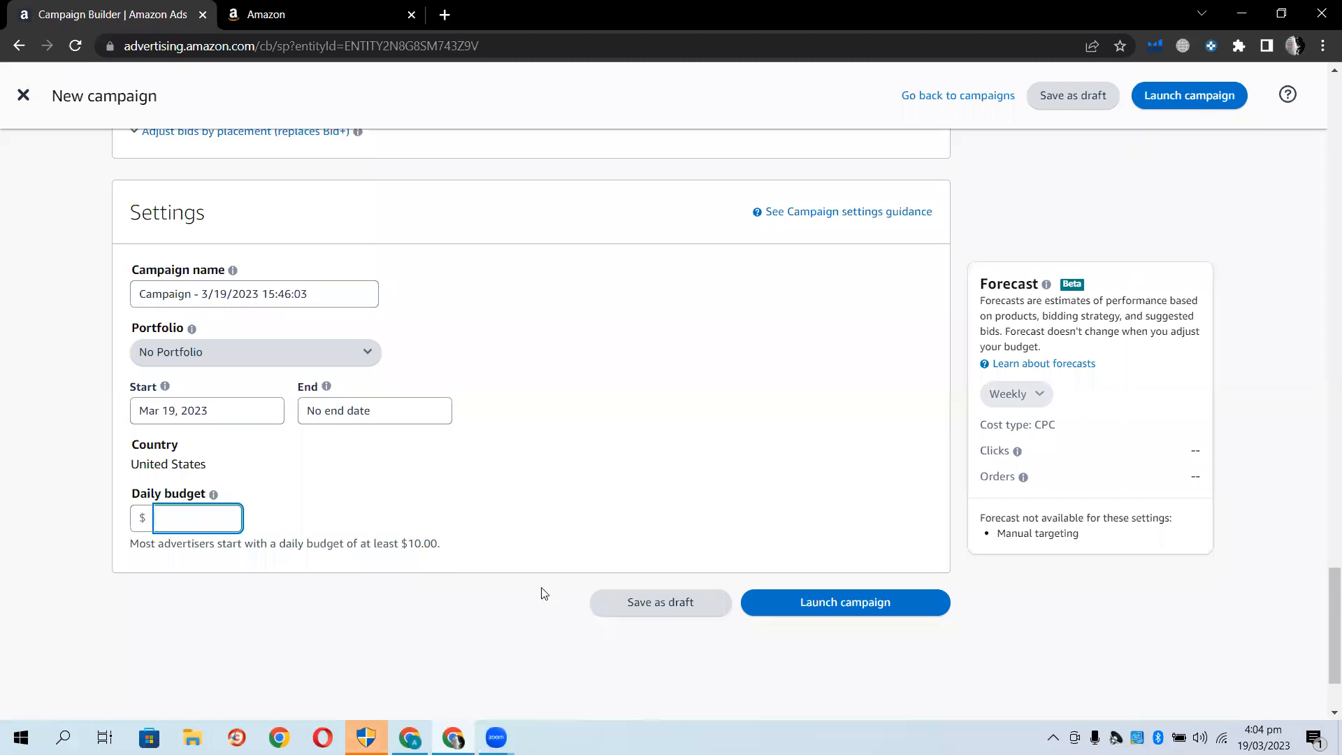
Change the campaign's manual targeting type from product targeting to keyword targeting
scroll(425, 632, up, 10)
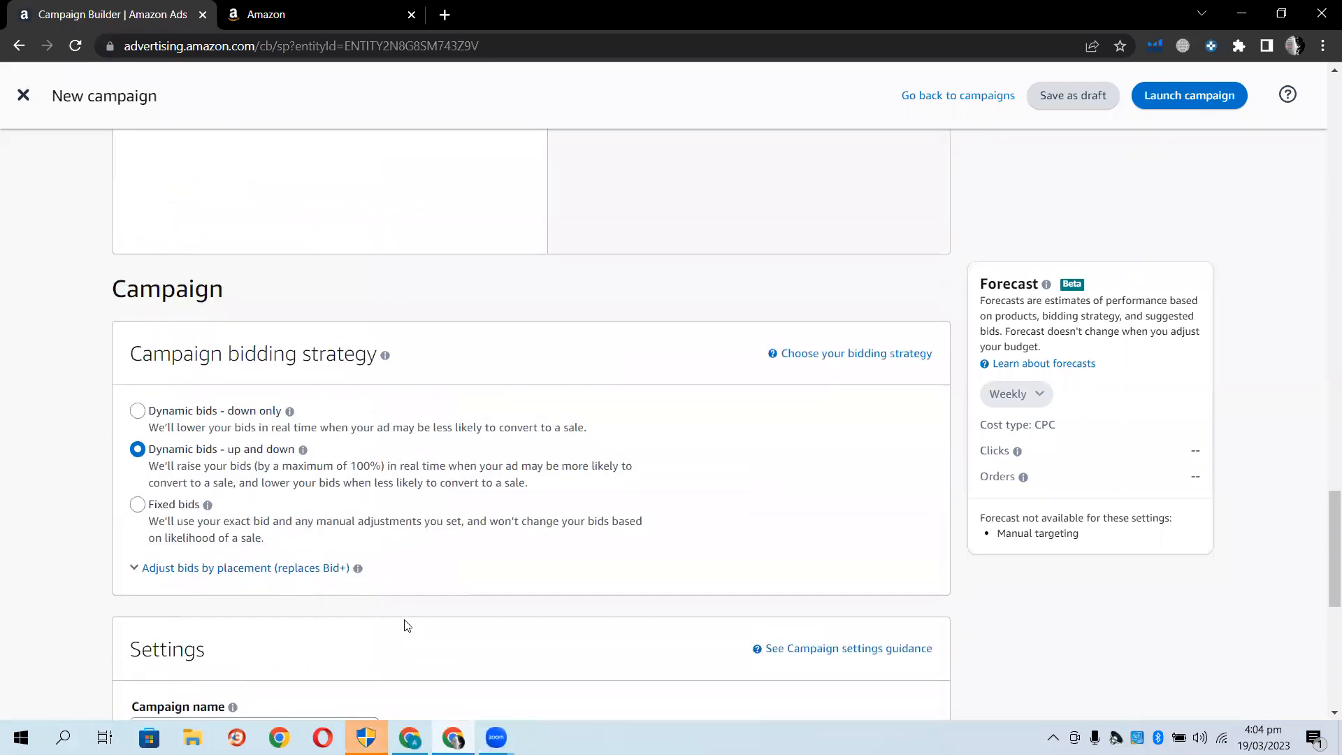
scroll(408, 626, up, 6)
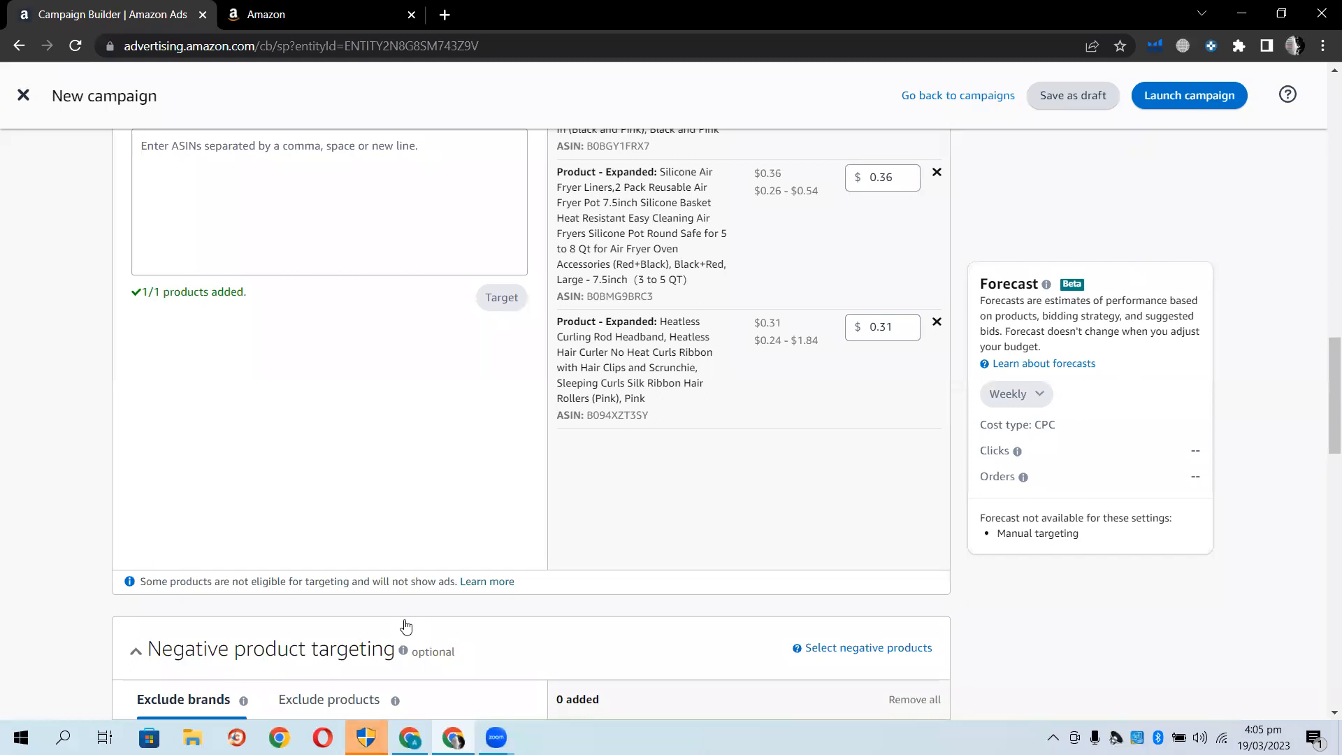
scroll(541, 566, up, 8)
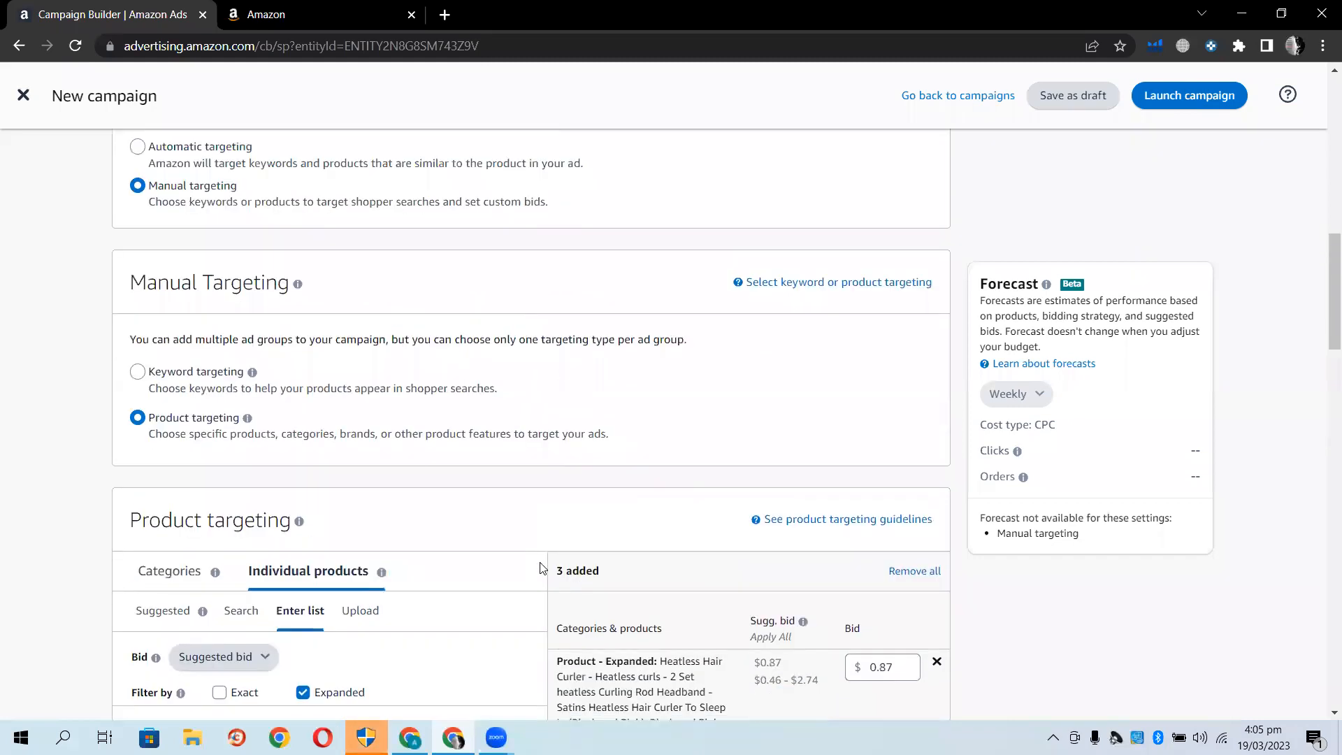
scroll(542, 566, up, 8)
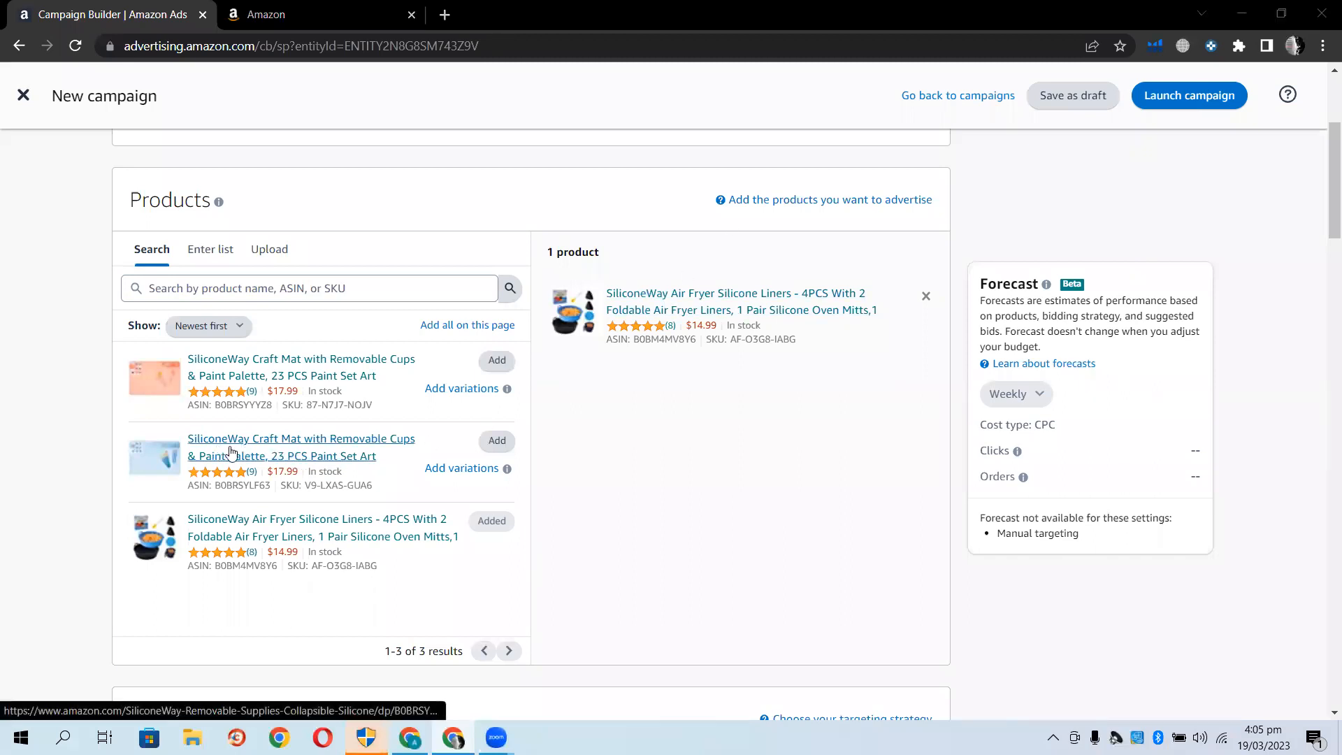
scroll(161, 434, down, 7)
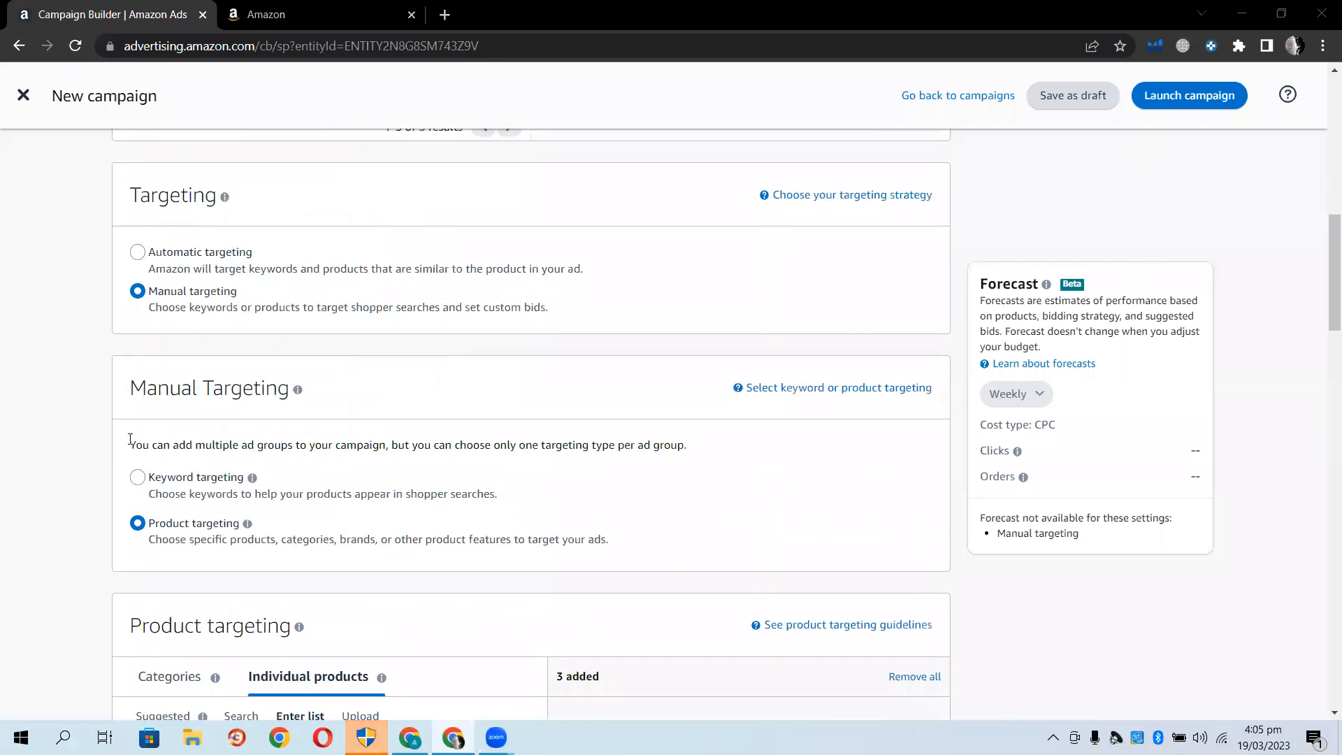
scroll(144, 431, down, 1)
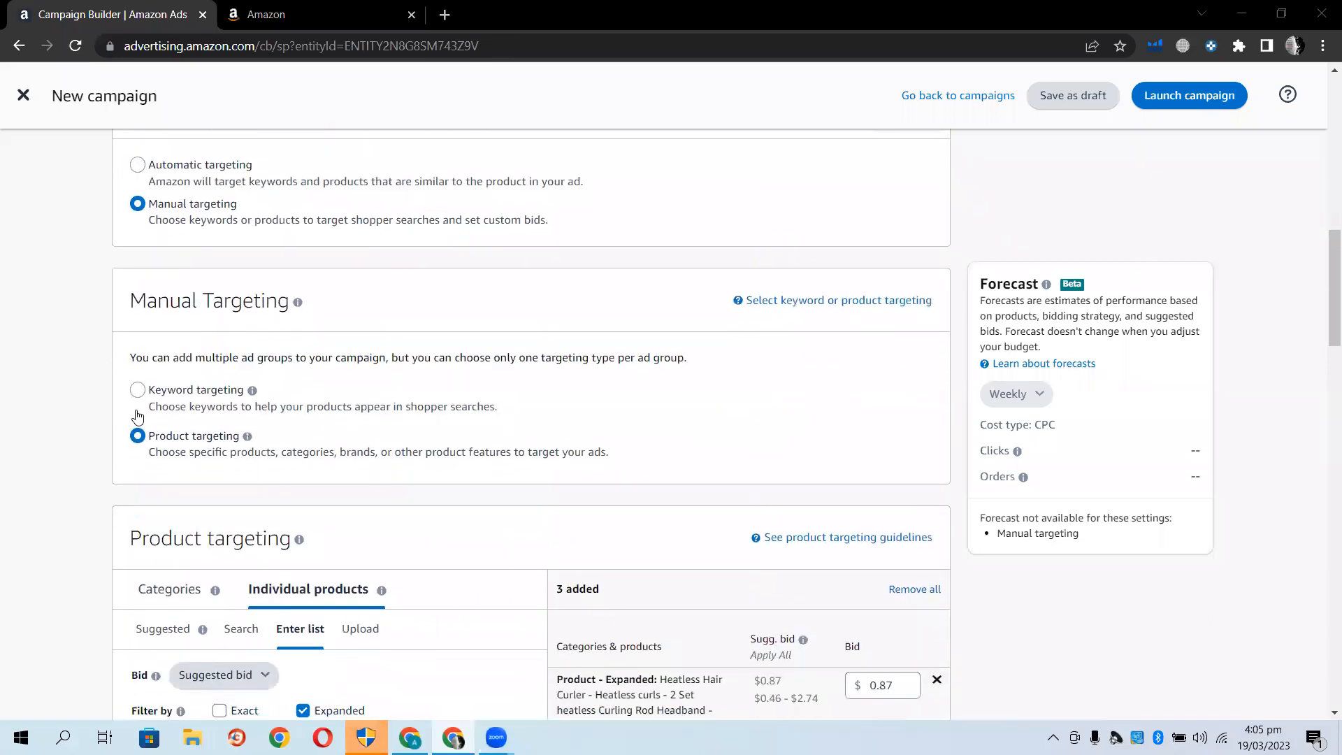
click(137, 396)
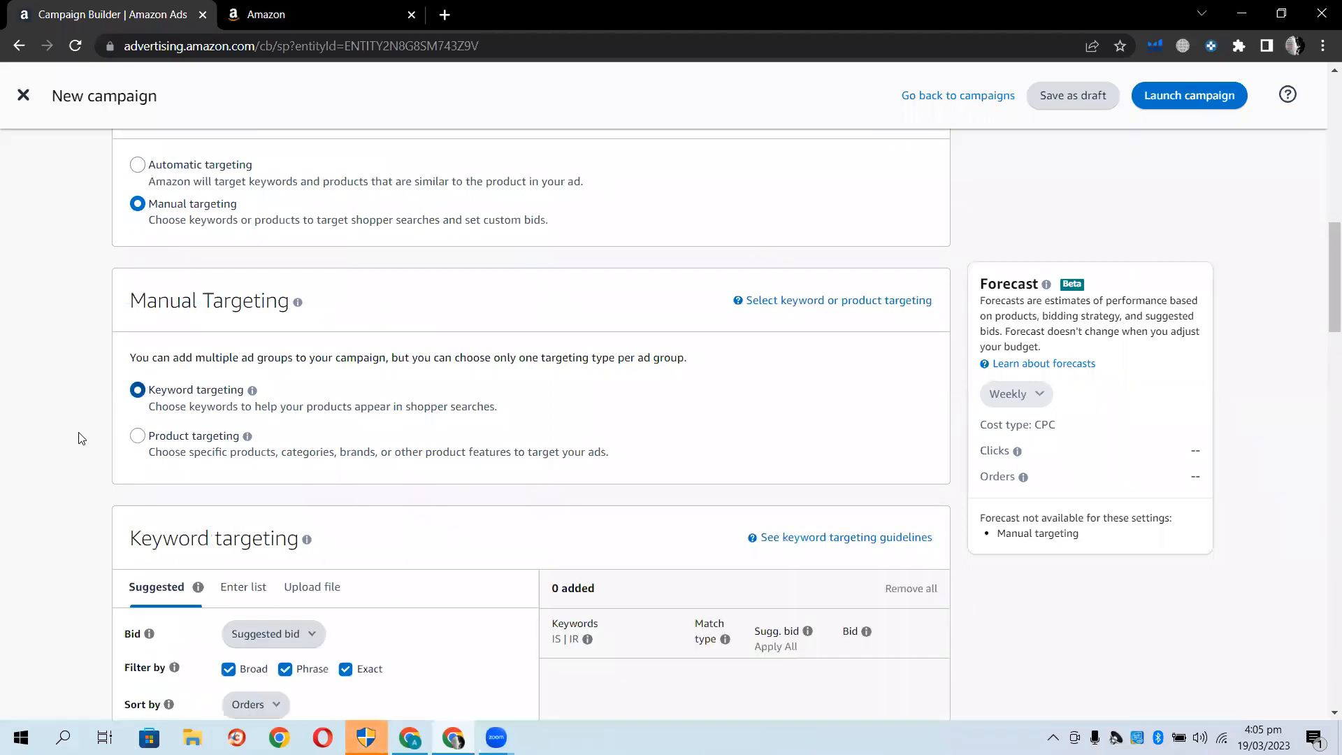
scroll(74, 440, down, 3)
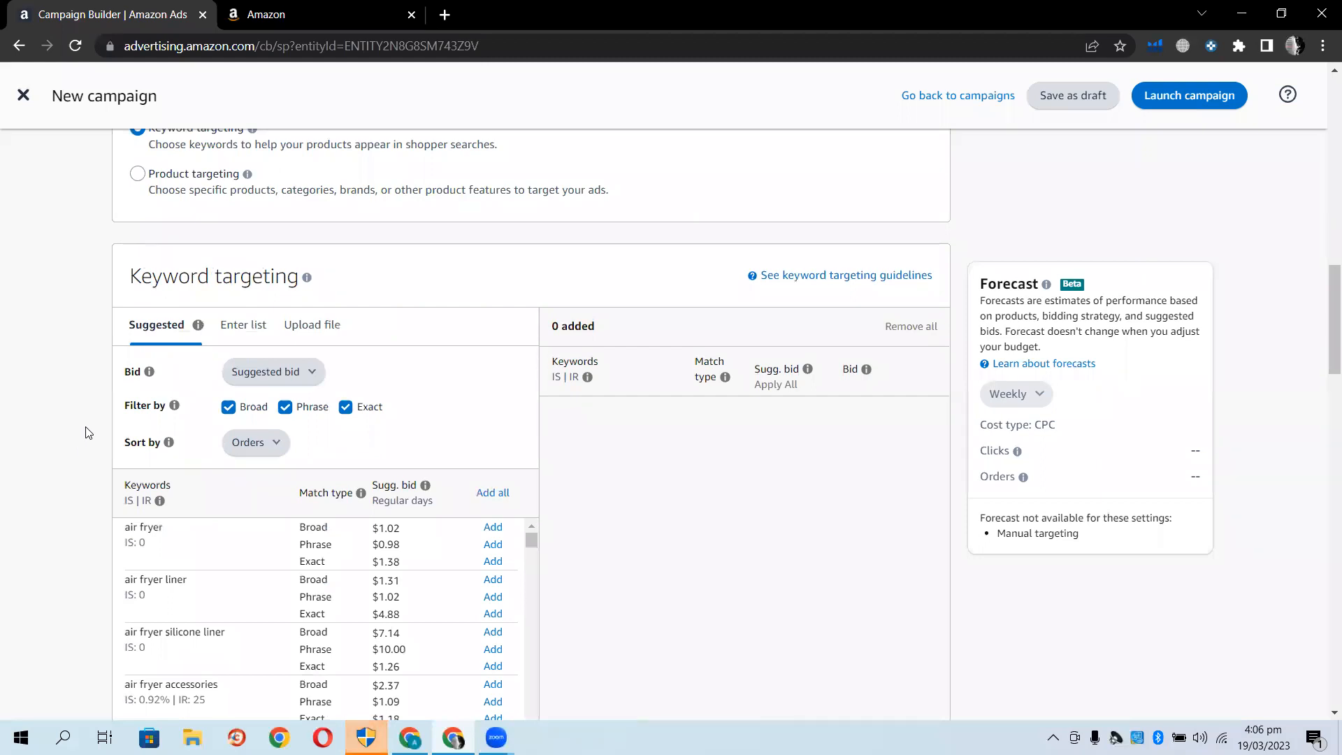
Switch to the Helium 10 Cerebro results and copy the keyword phrase "heatless hair curler"
click(148, 371)
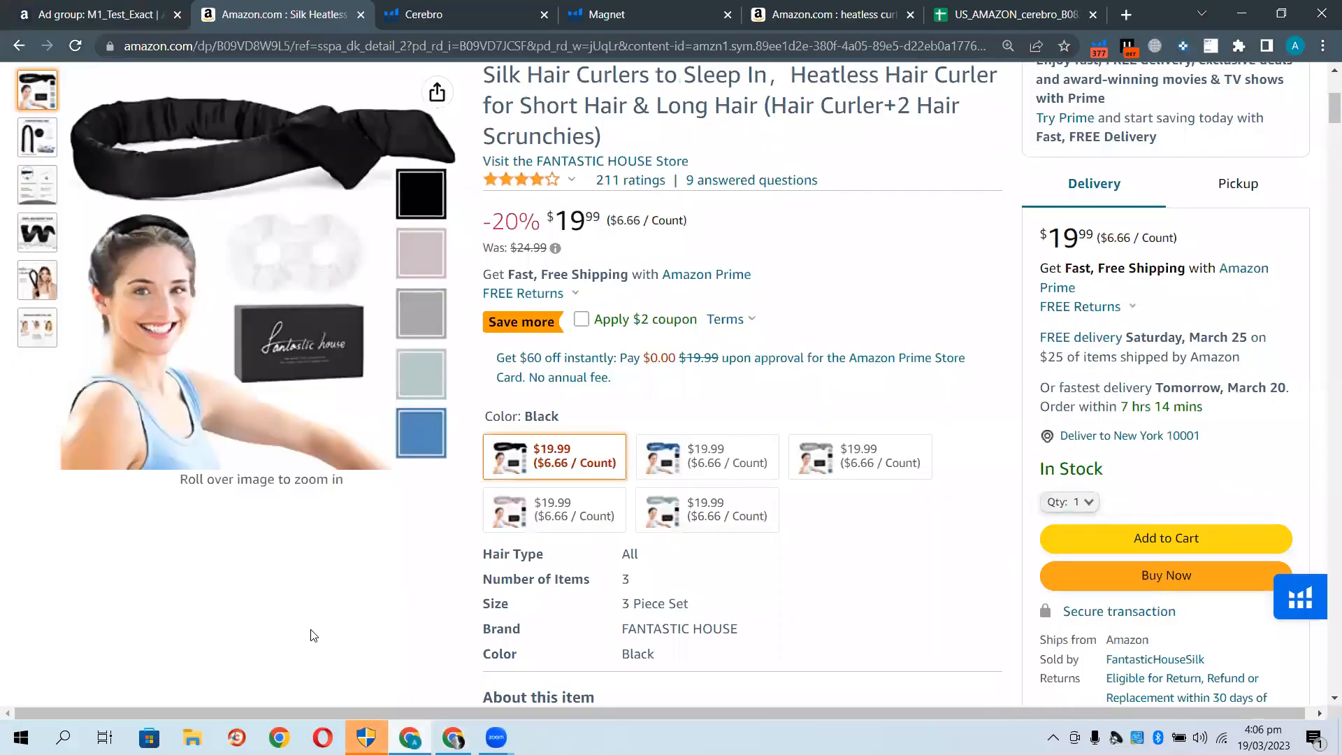
scroll(309, 611, up, 4)
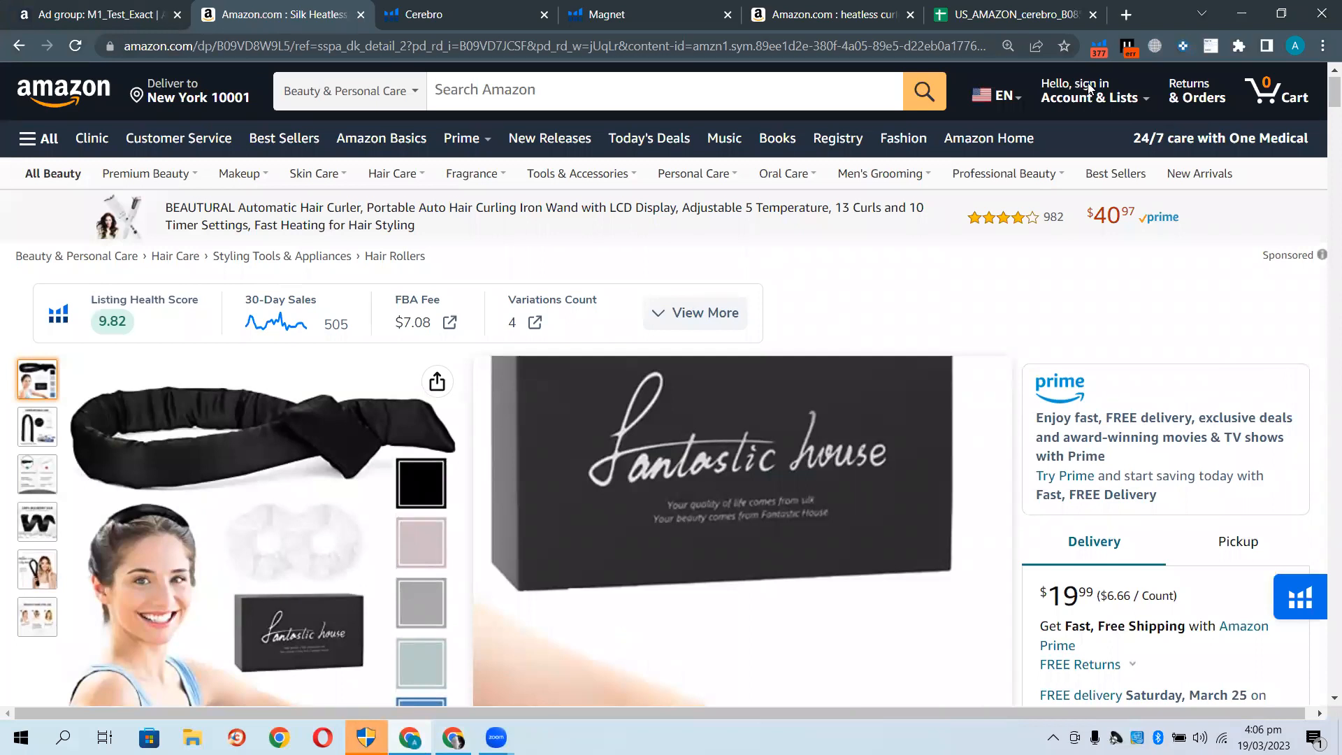
click(449, 16)
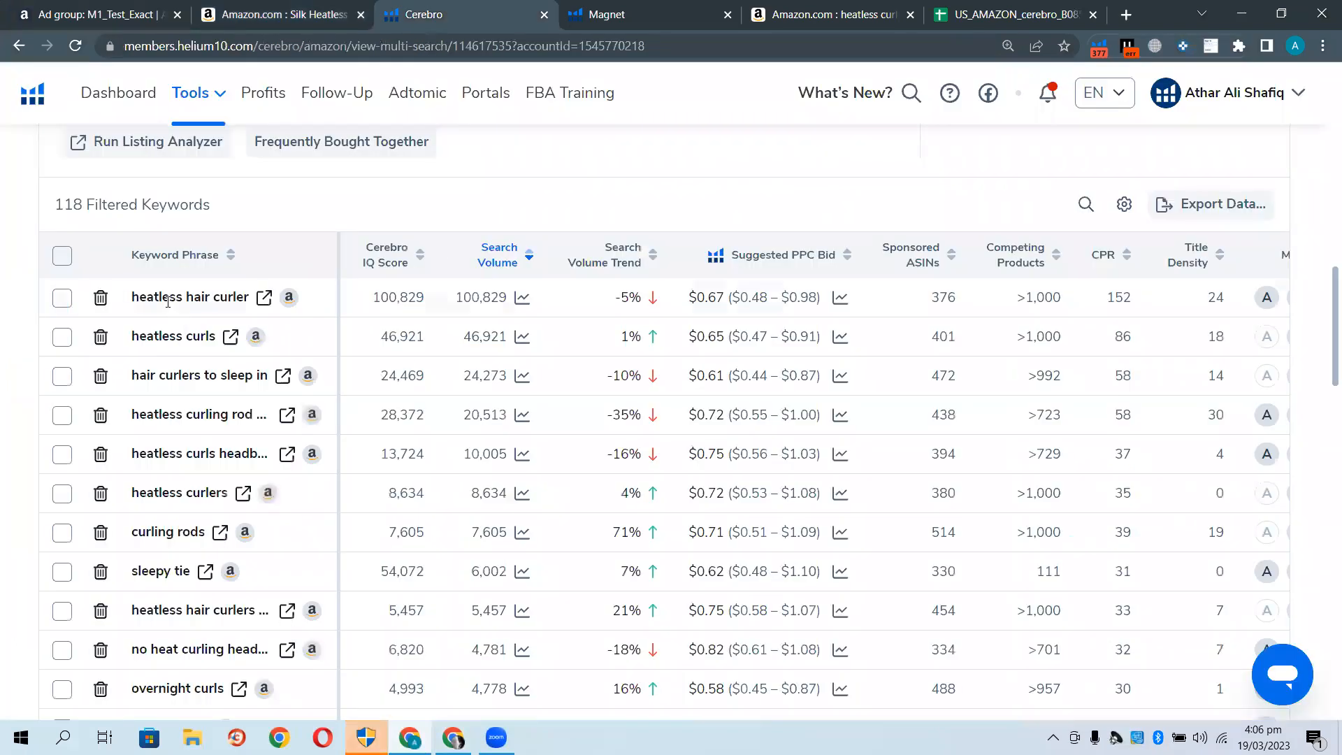
triple_click(167, 301)
right_click(168, 302)
click(187, 322)
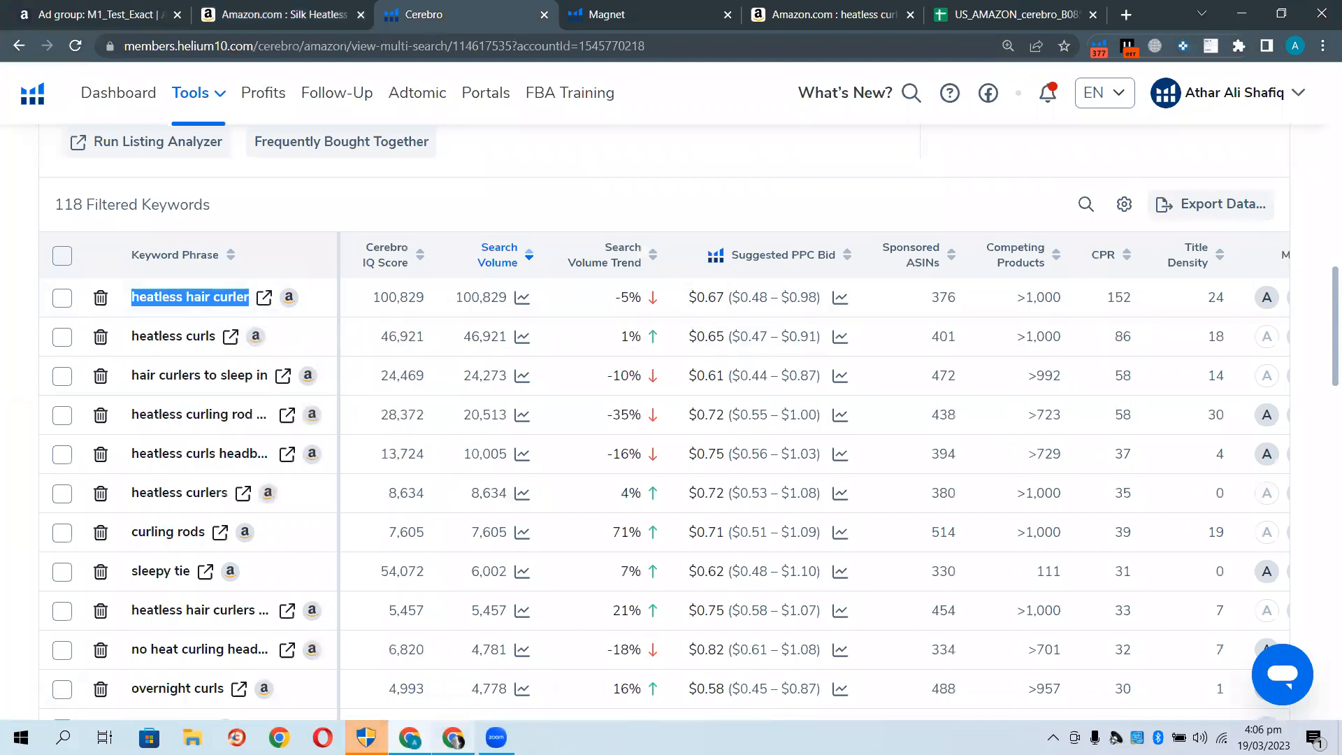
Back in the campaign builder, add "heatless hair curler" from an entered list as broad, phrase and exact keywords with suggested bids
click(453, 737)
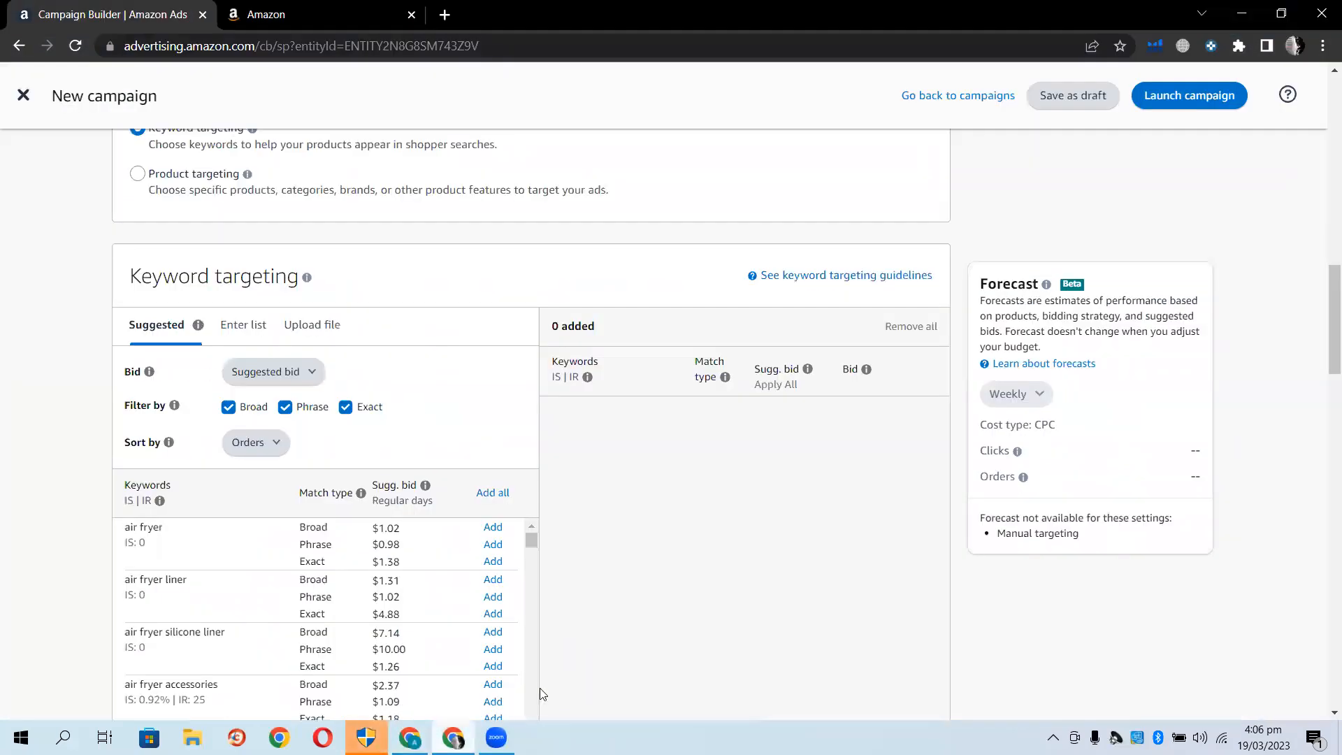
click(243, 326)
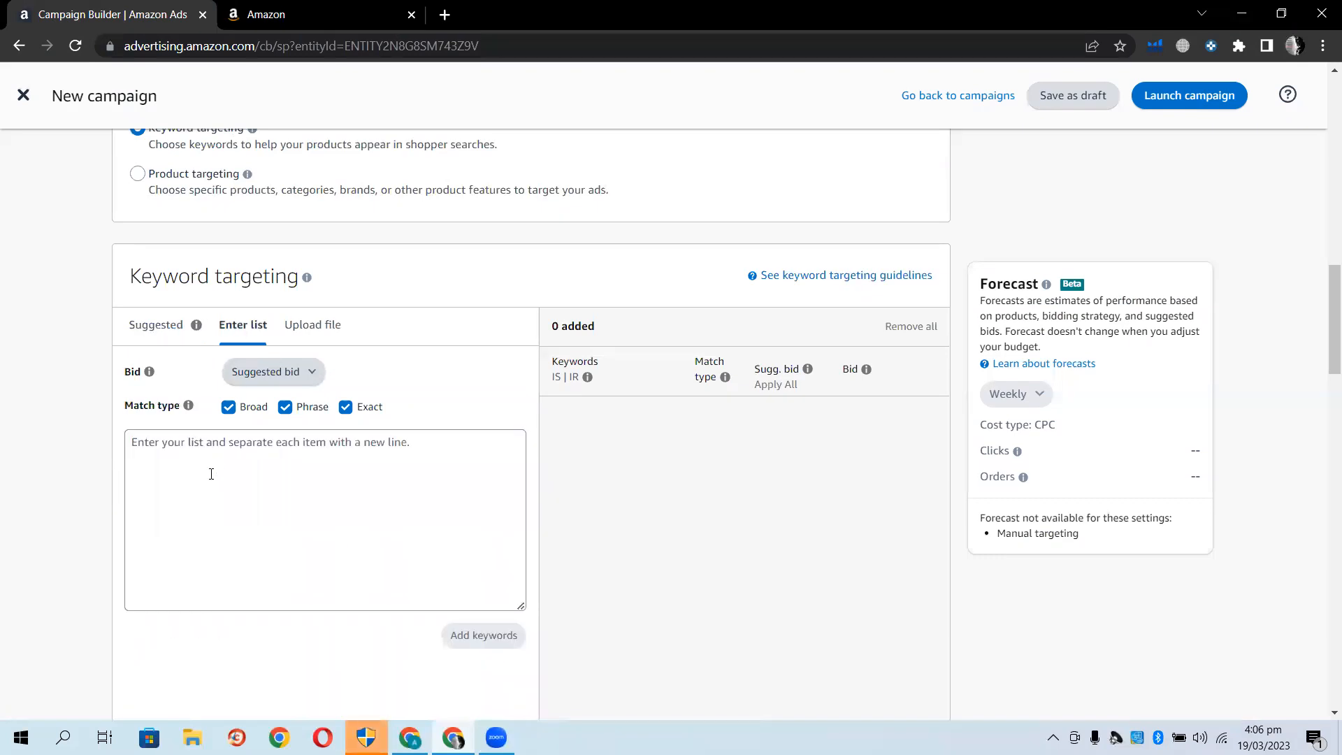
right_click(210, 473)
click(255, 337)
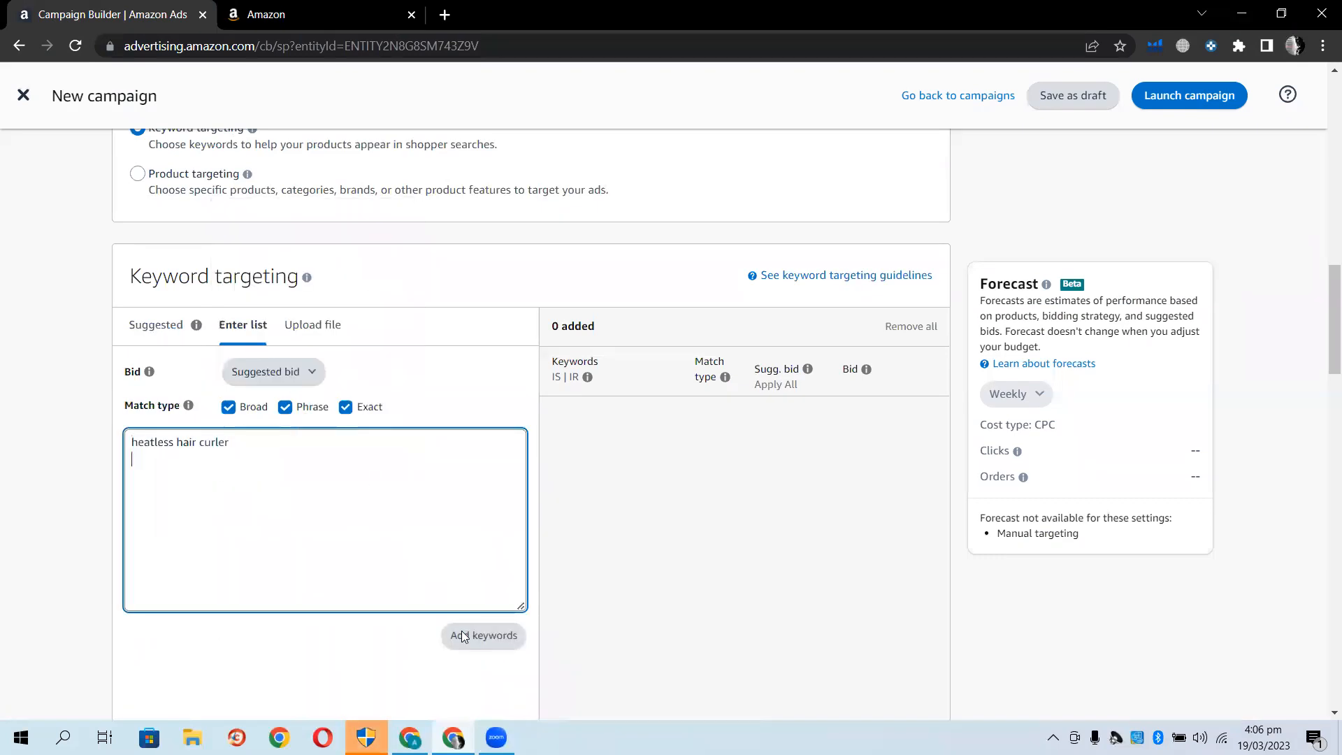
click(481, 634)
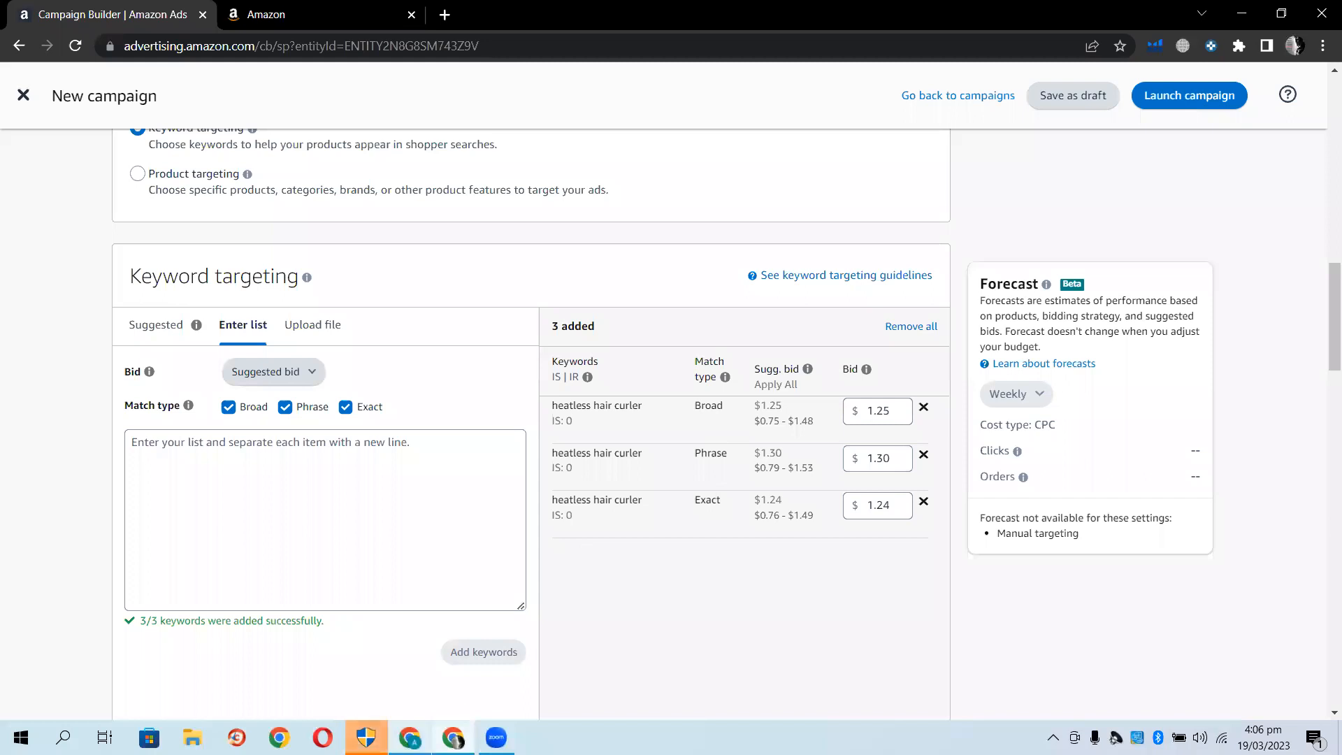
Switch to the Amazon product page and search the Beauty & Personal Care department for "heatless hair curler"
click(410, 735)
scroll(298, 184, up, 3)
click(256, 10)
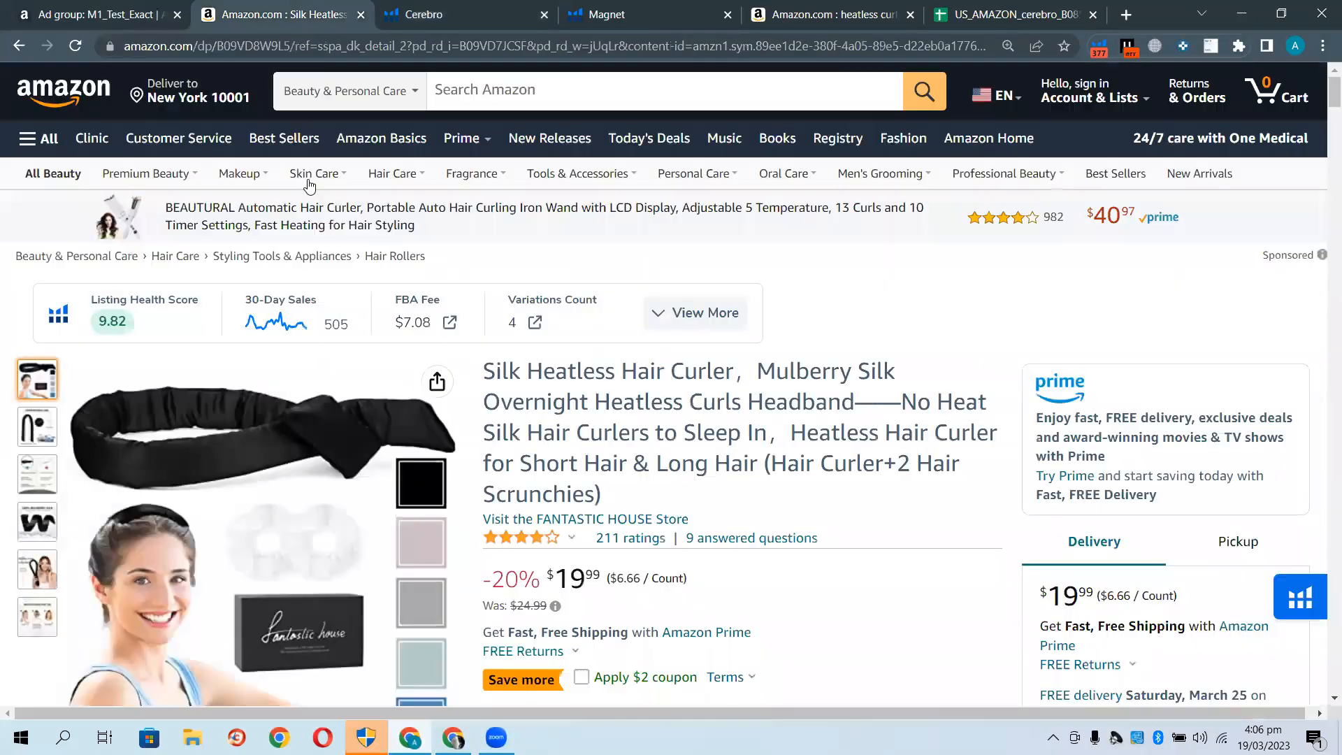
click(493, 85)
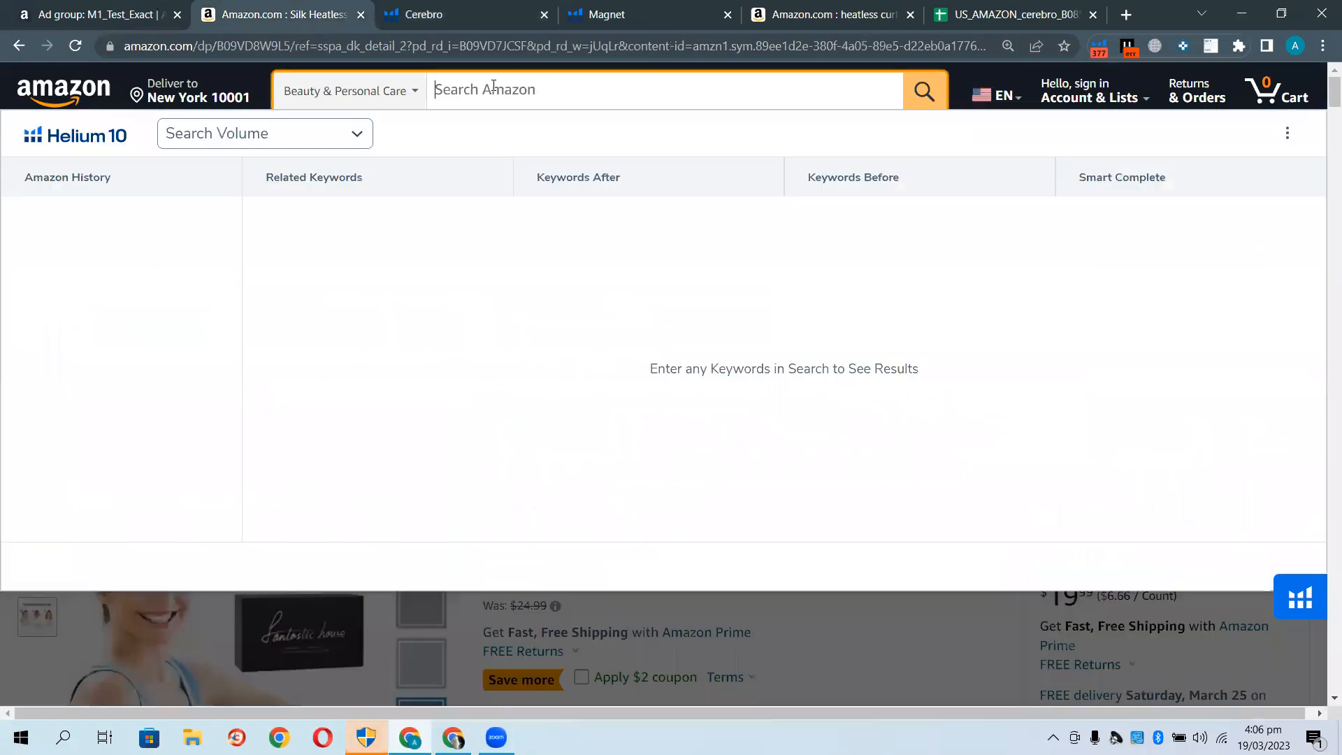
key(ctrl+v)
key(Return)
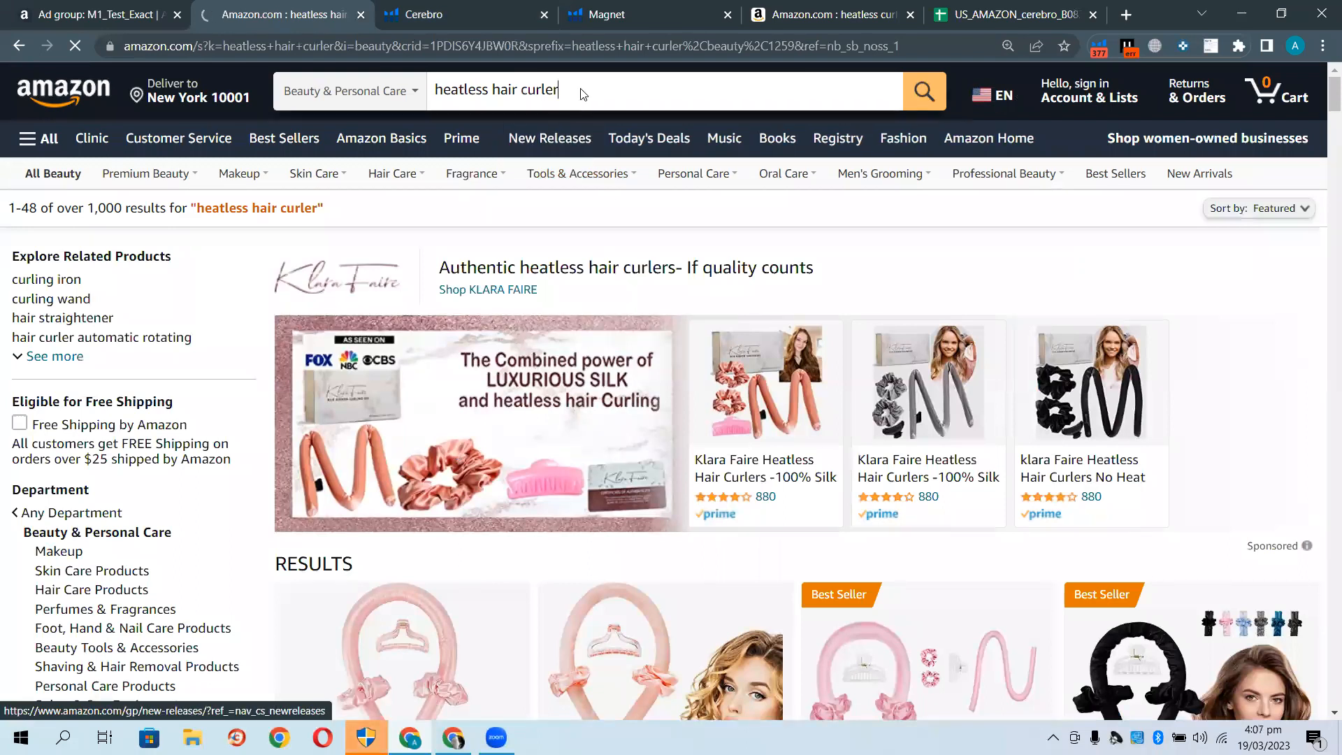
Shorten the Amazon search term to "heatless hair cur"
key(BackSpace)
key(BackSpace)
key(BackSpace)
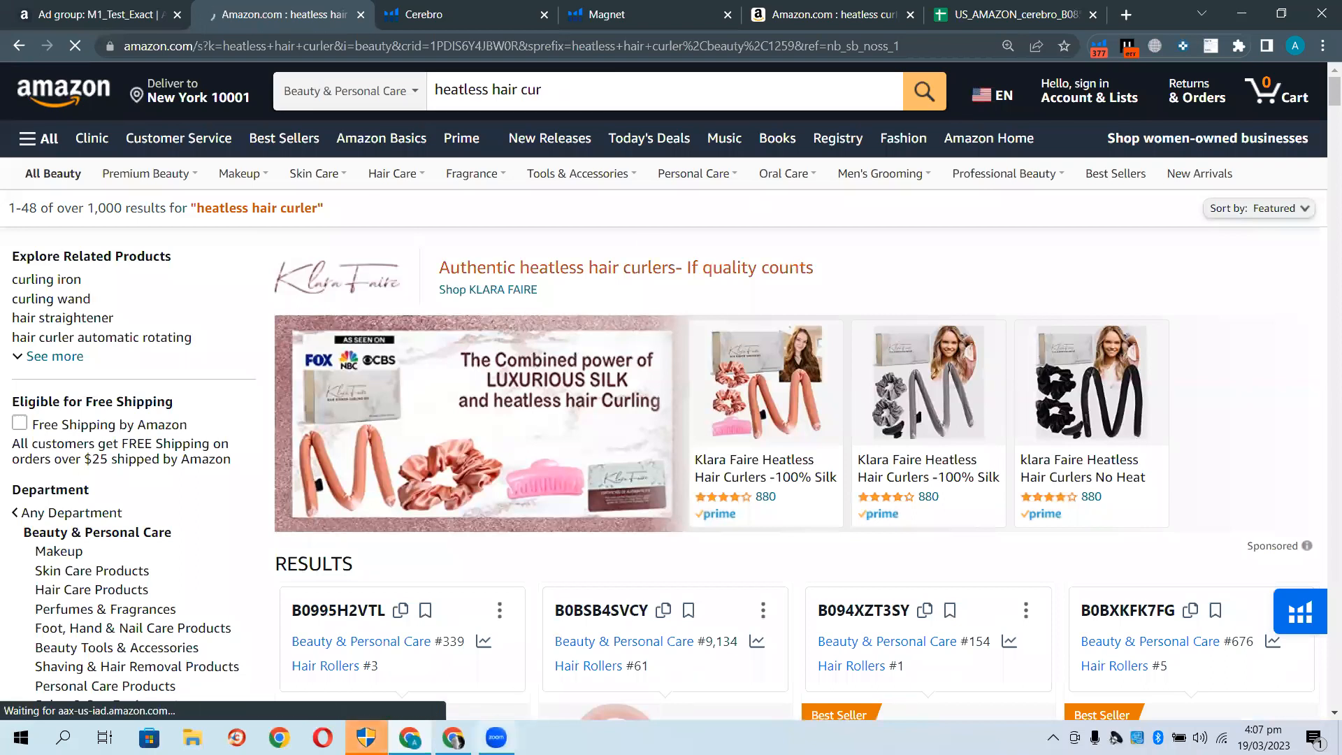
Compare the broad and phrase match entries for "heatless hair curler" in the campaign's keyword list with the shortened Amazon search
click(454, 738)
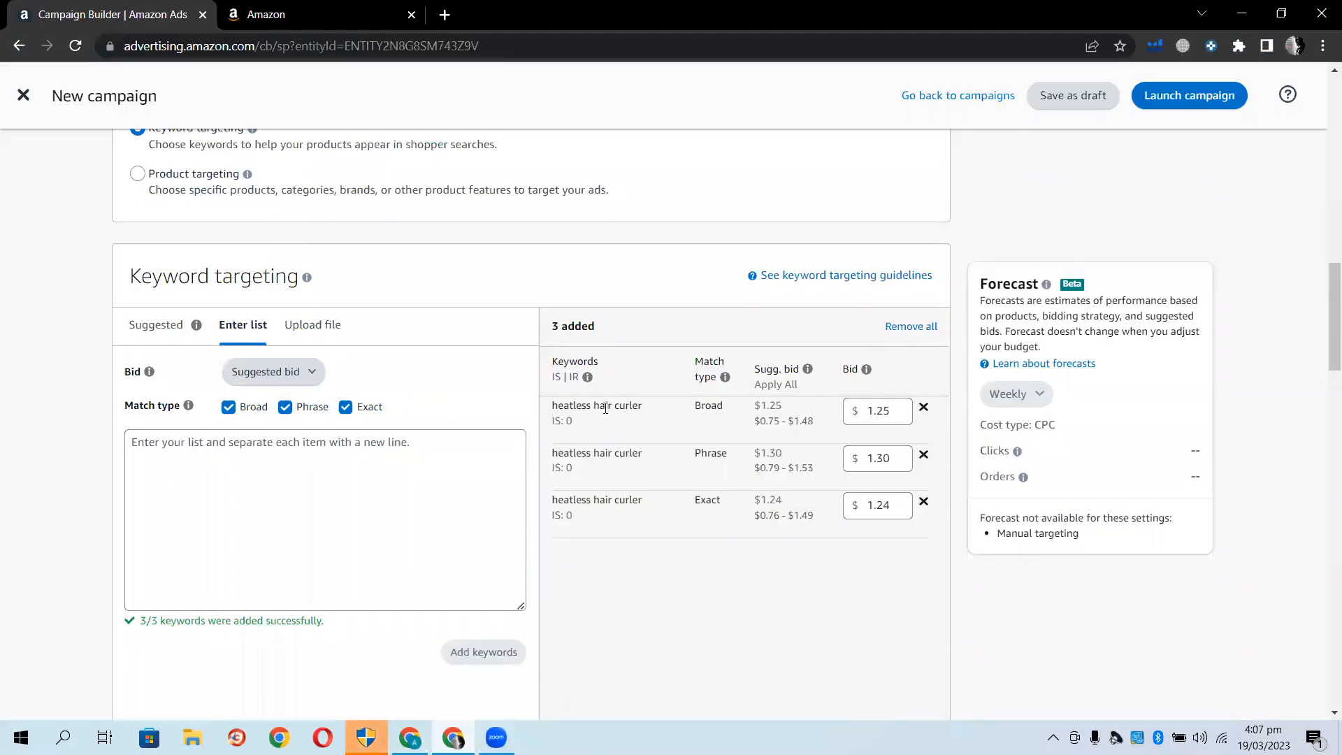
drag(594, 406, 660, 414)
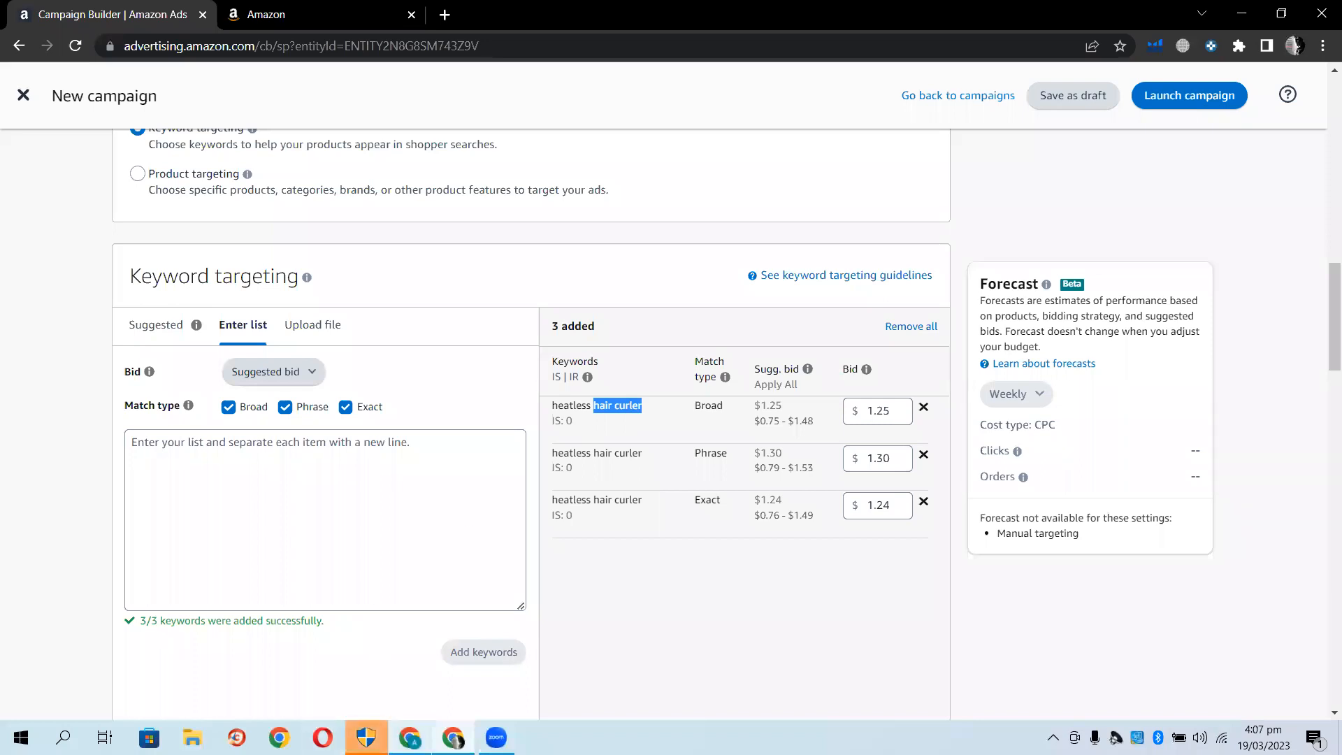
click(410, 737)
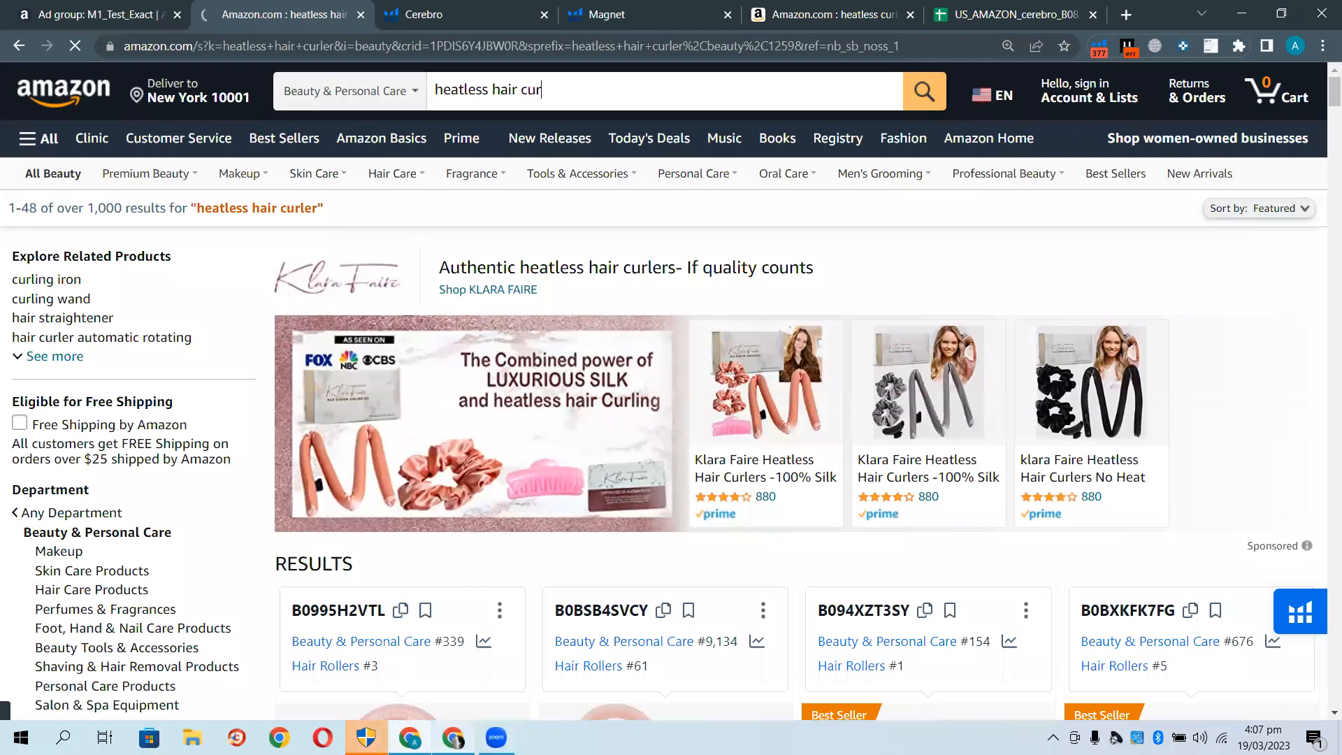
click(454, 737)
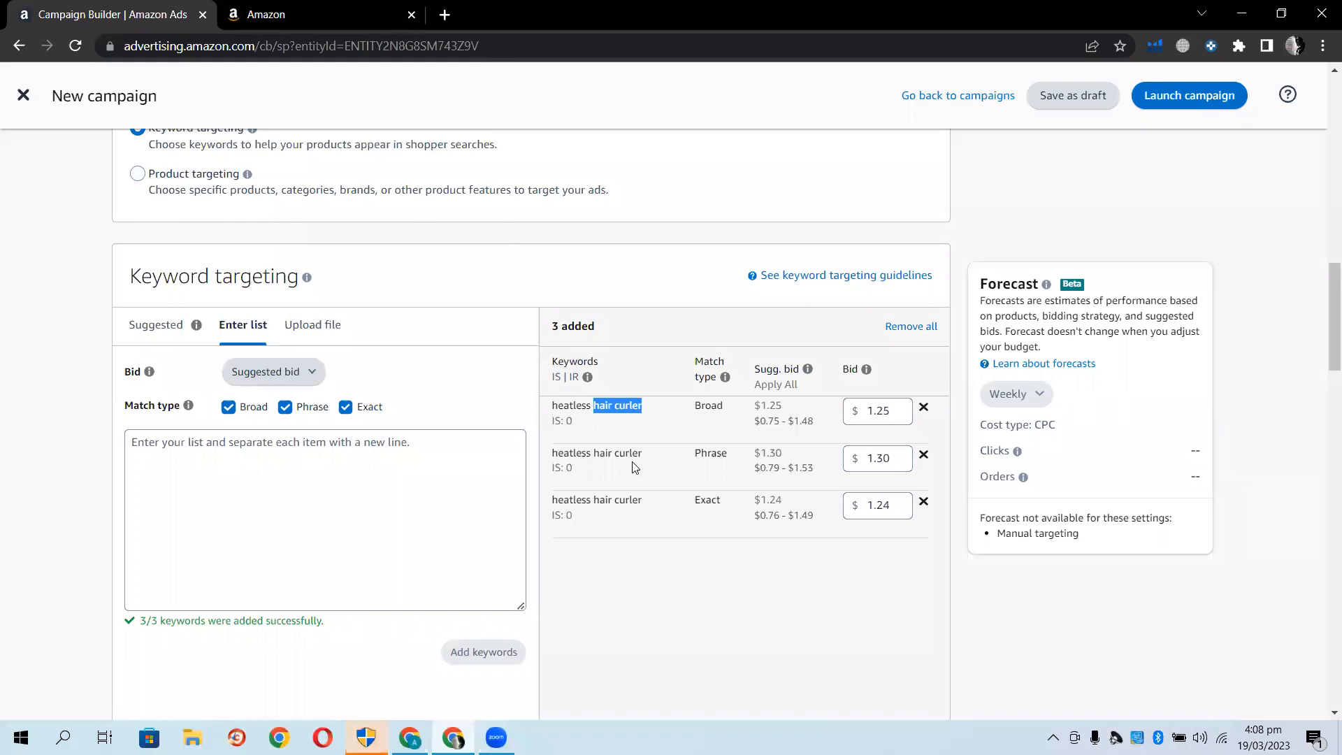
click(409, 737)
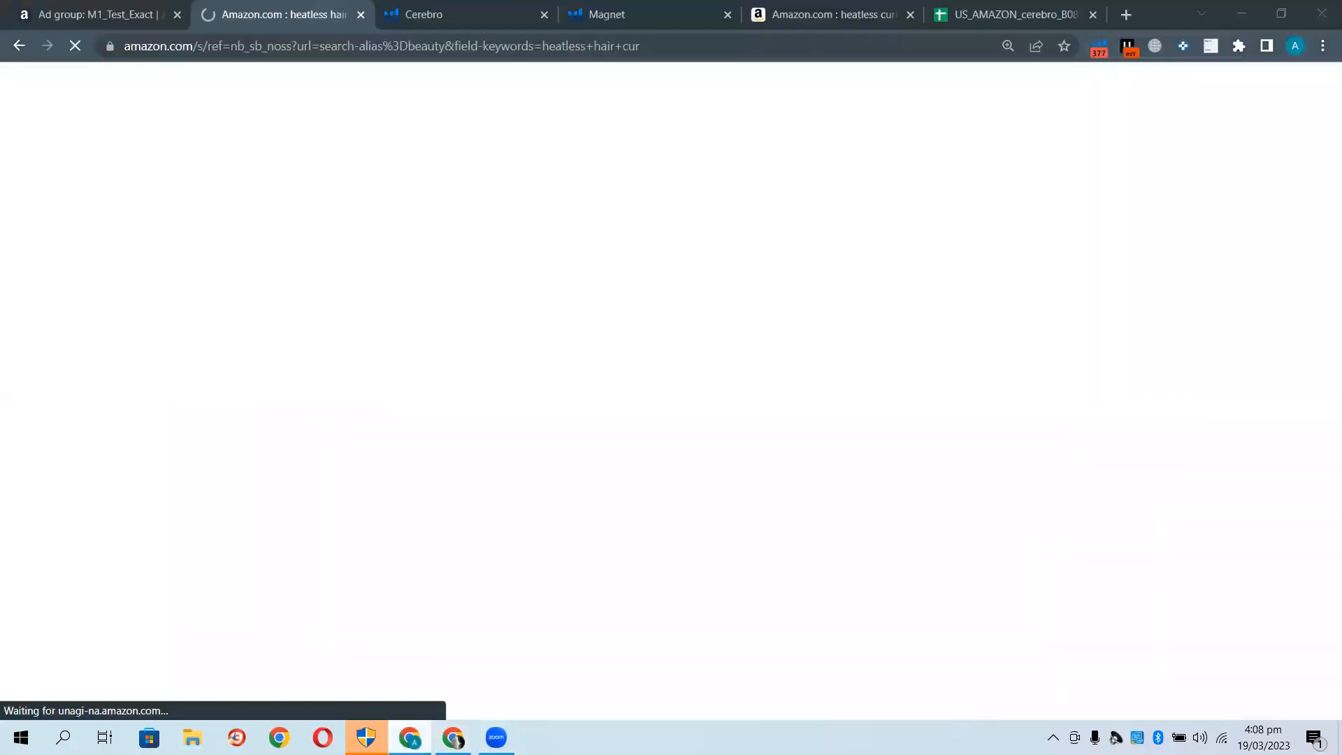
click(455, 735)
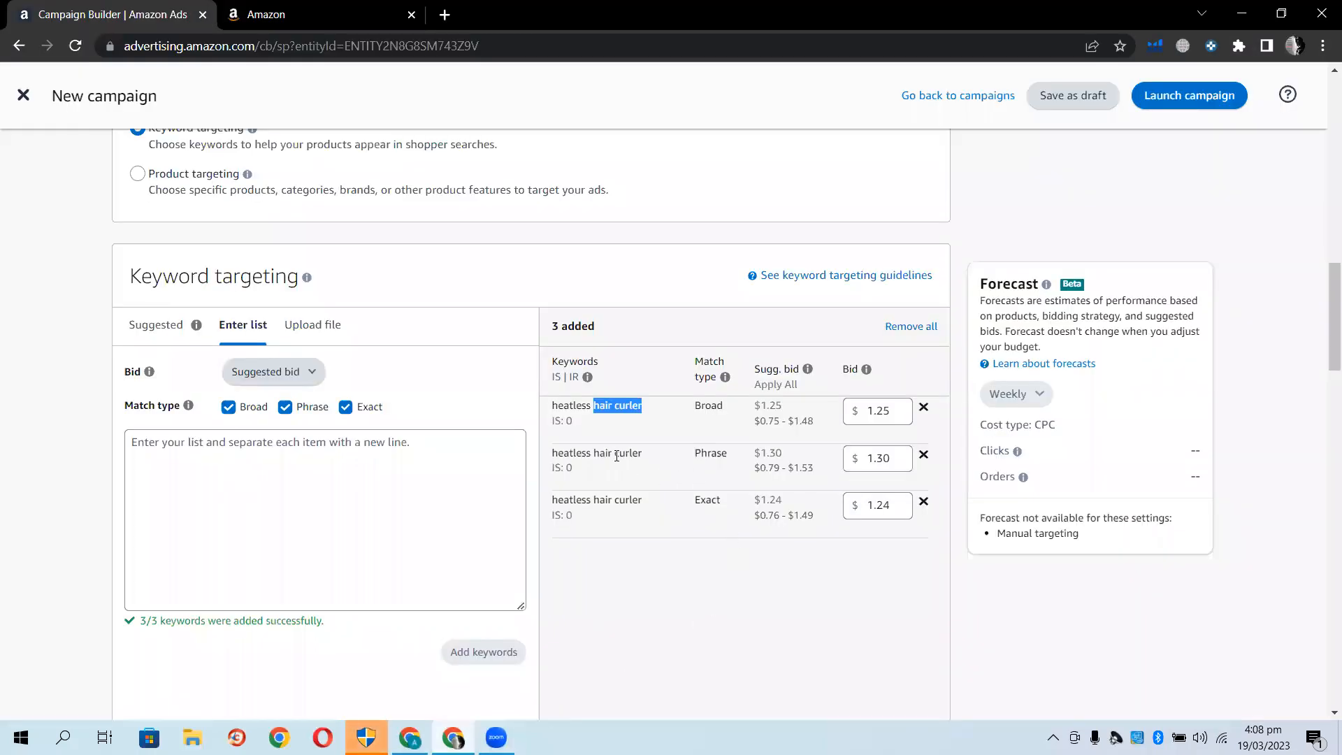
drag(655, 459, 569, 454)
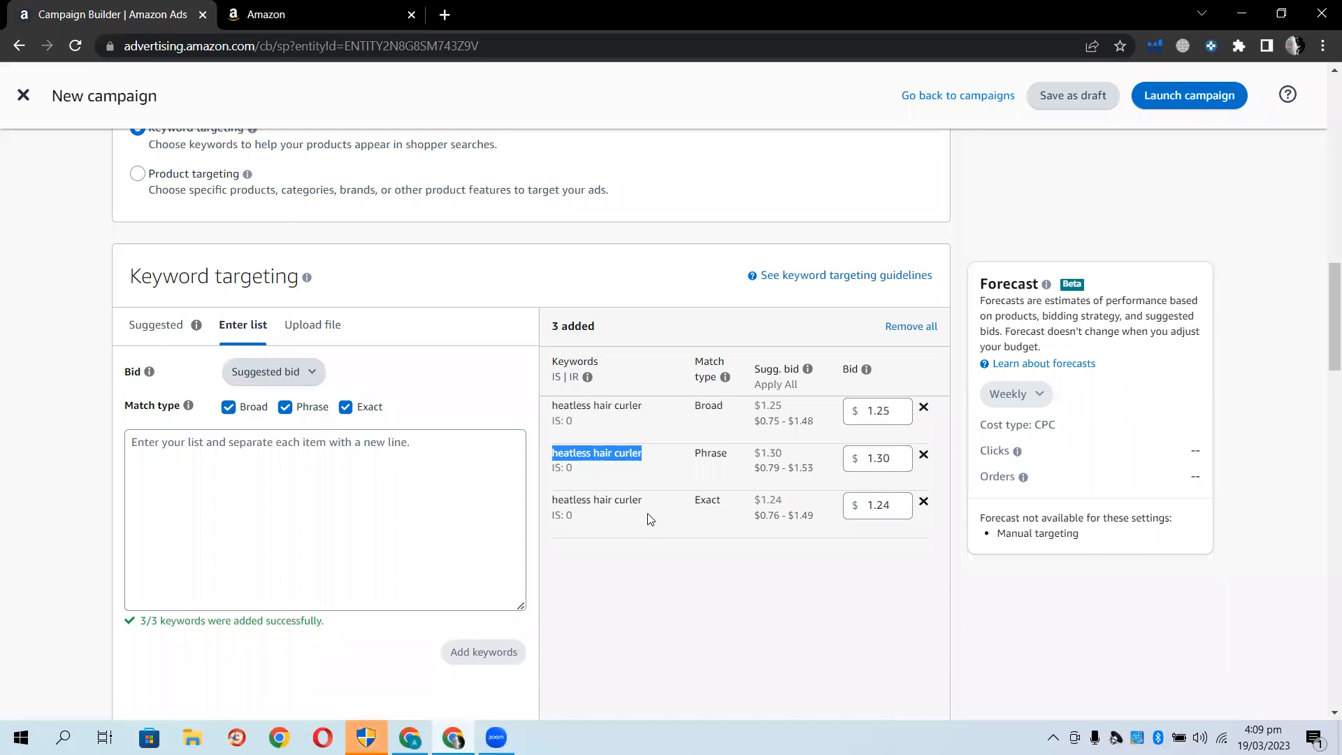
click(696, 453)
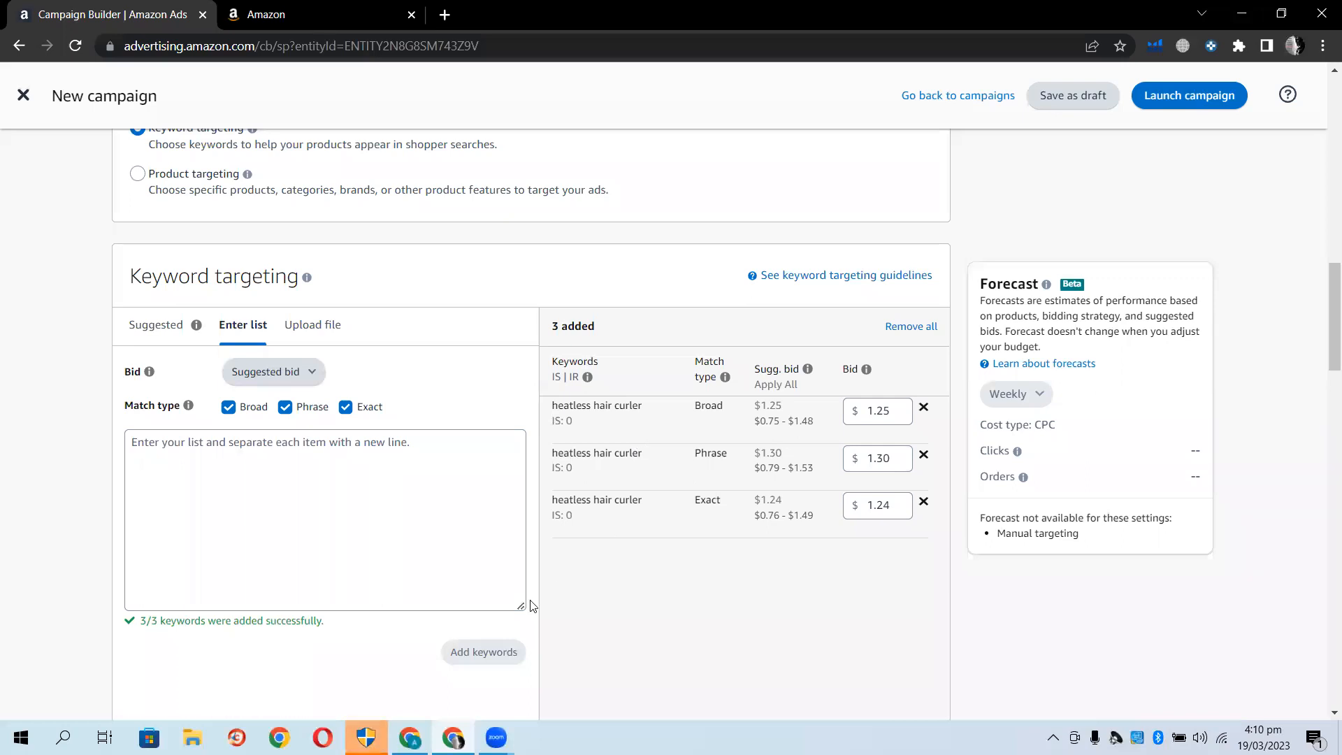
Switch to the Amazon results page and search Beauty & Personal Care for "i want best heatless hair curler to gift someone"
click(411, 737)
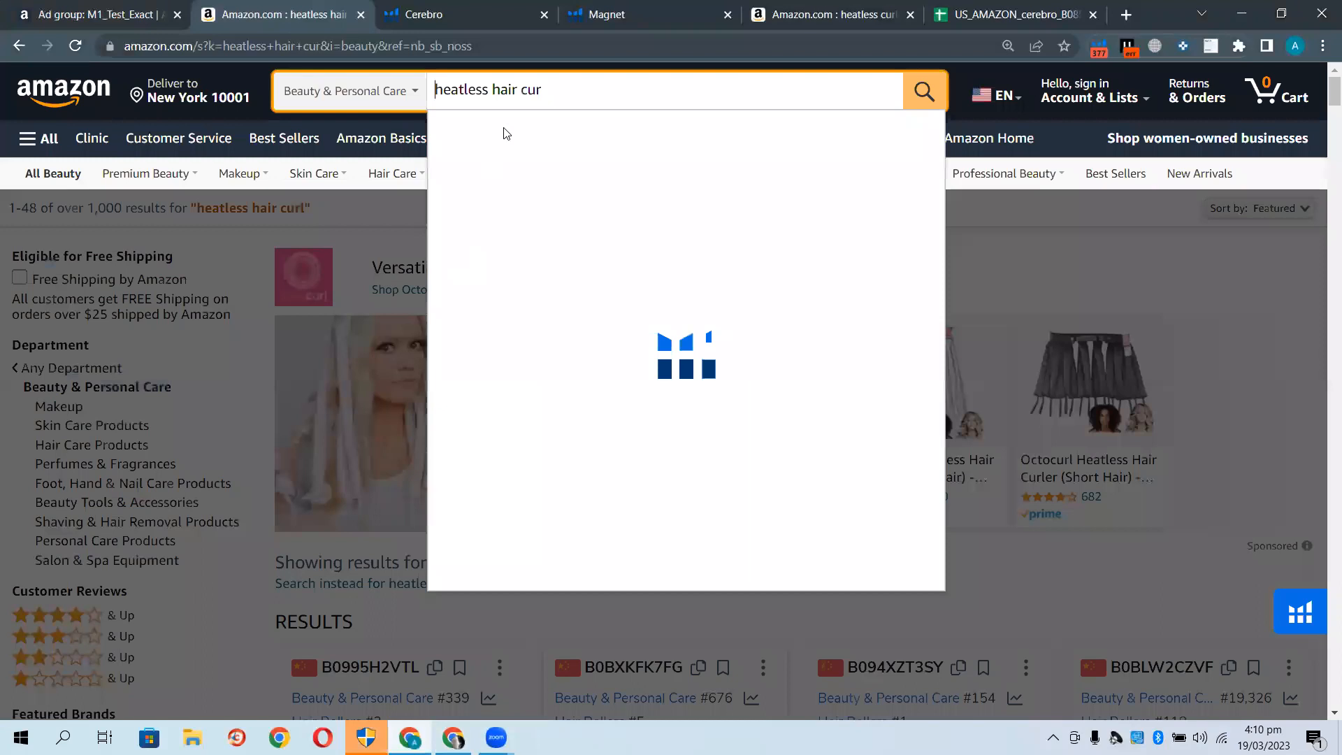
triple_click(569, 86)
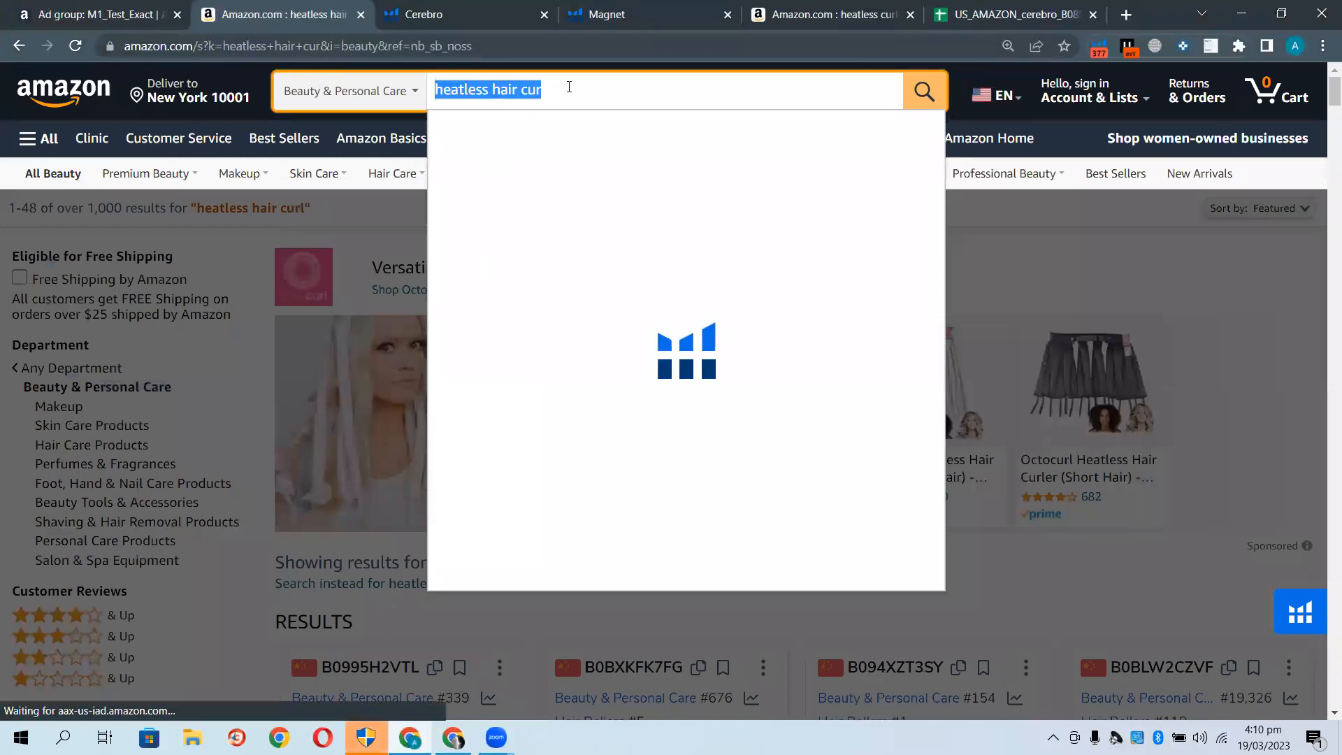
text(i want best)
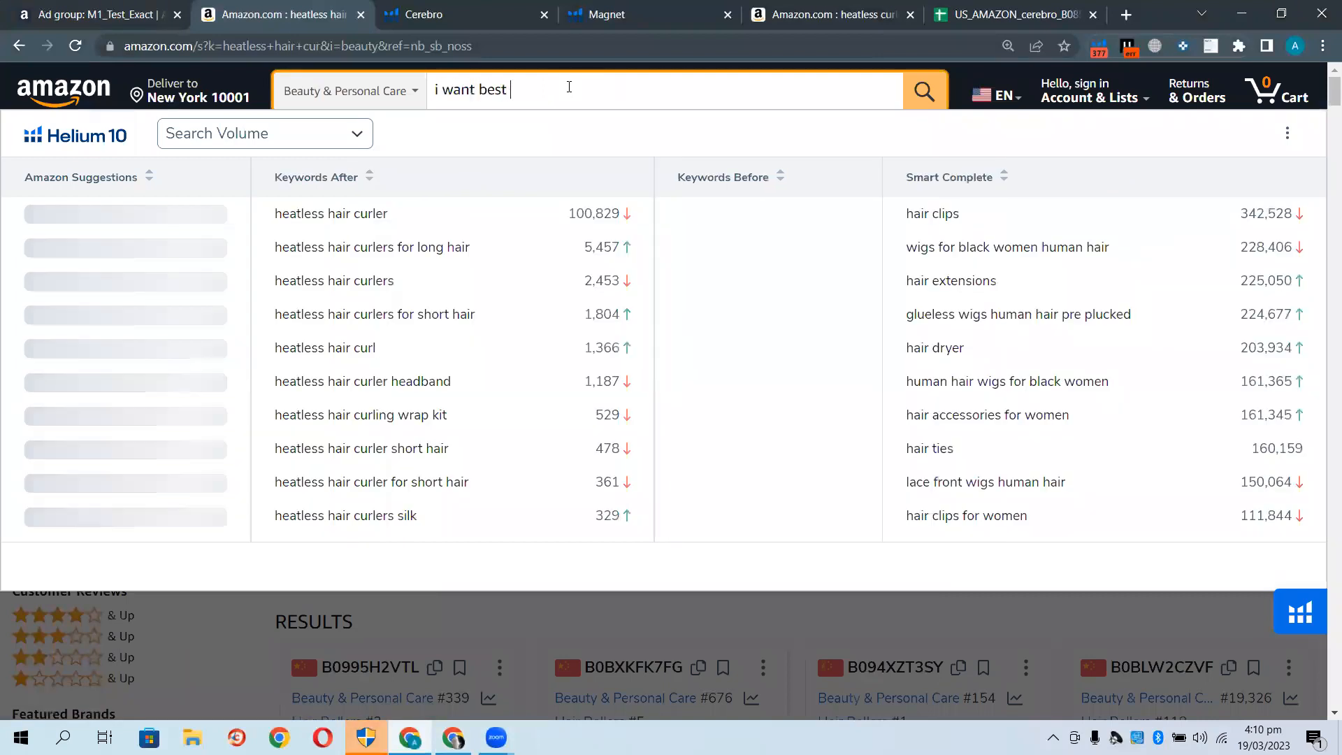
text( het)
text(a)
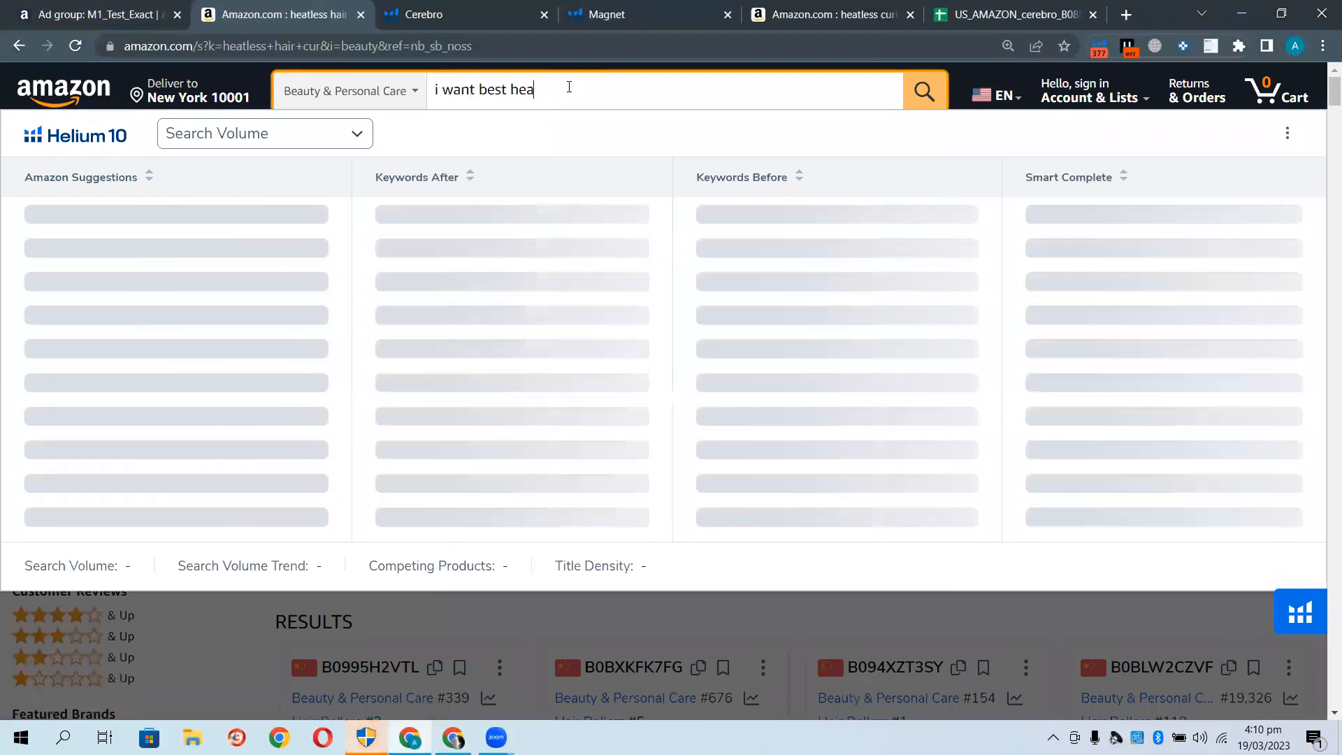
text(tless hair cyr)
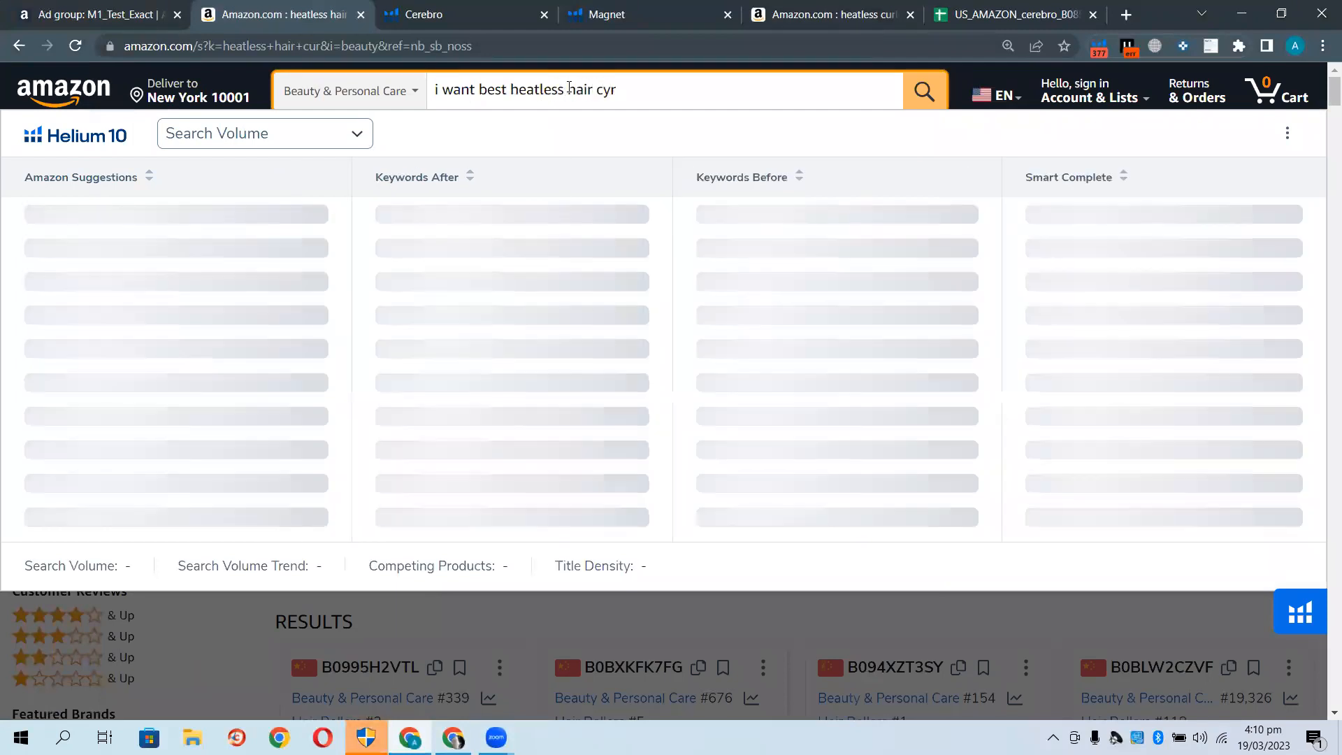
text(ler)
key(BackSpace)
key(BackSpace)
key(BackSpace)
key(BackSpace)
key(BackSpace)
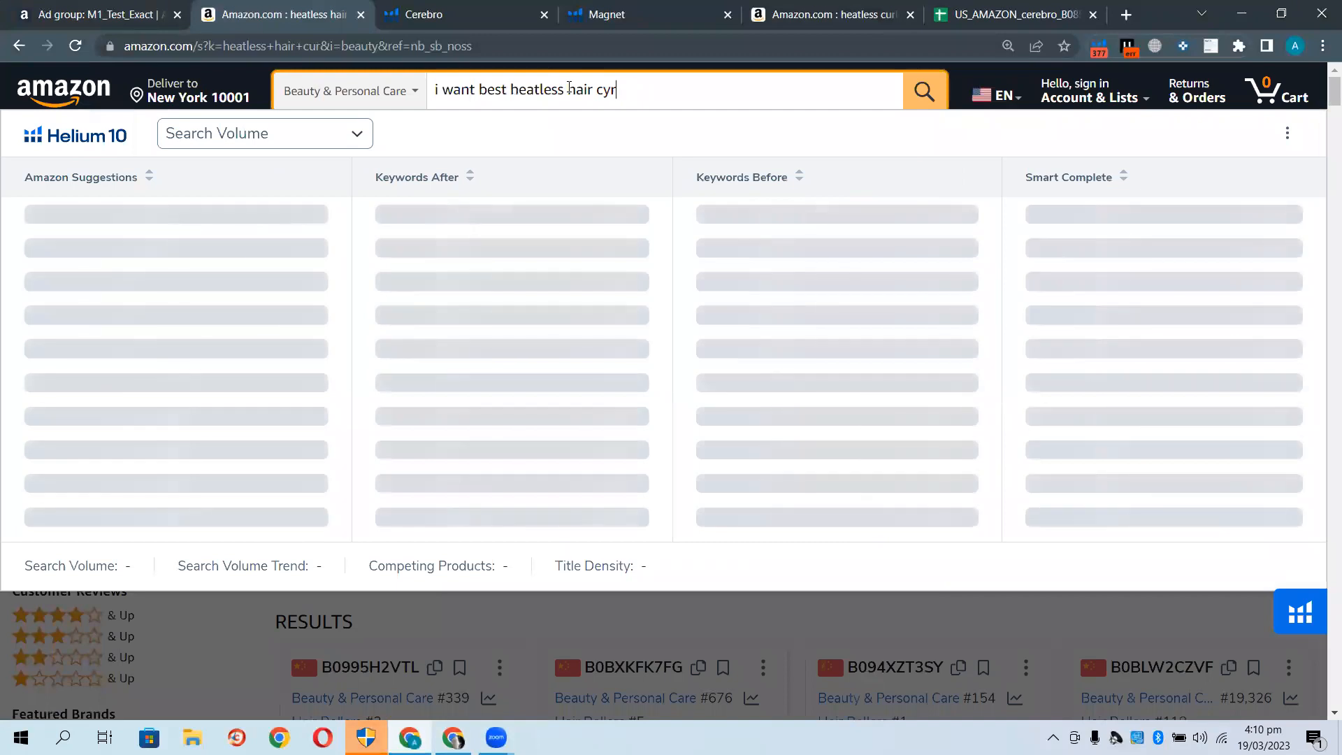
text(urler to)
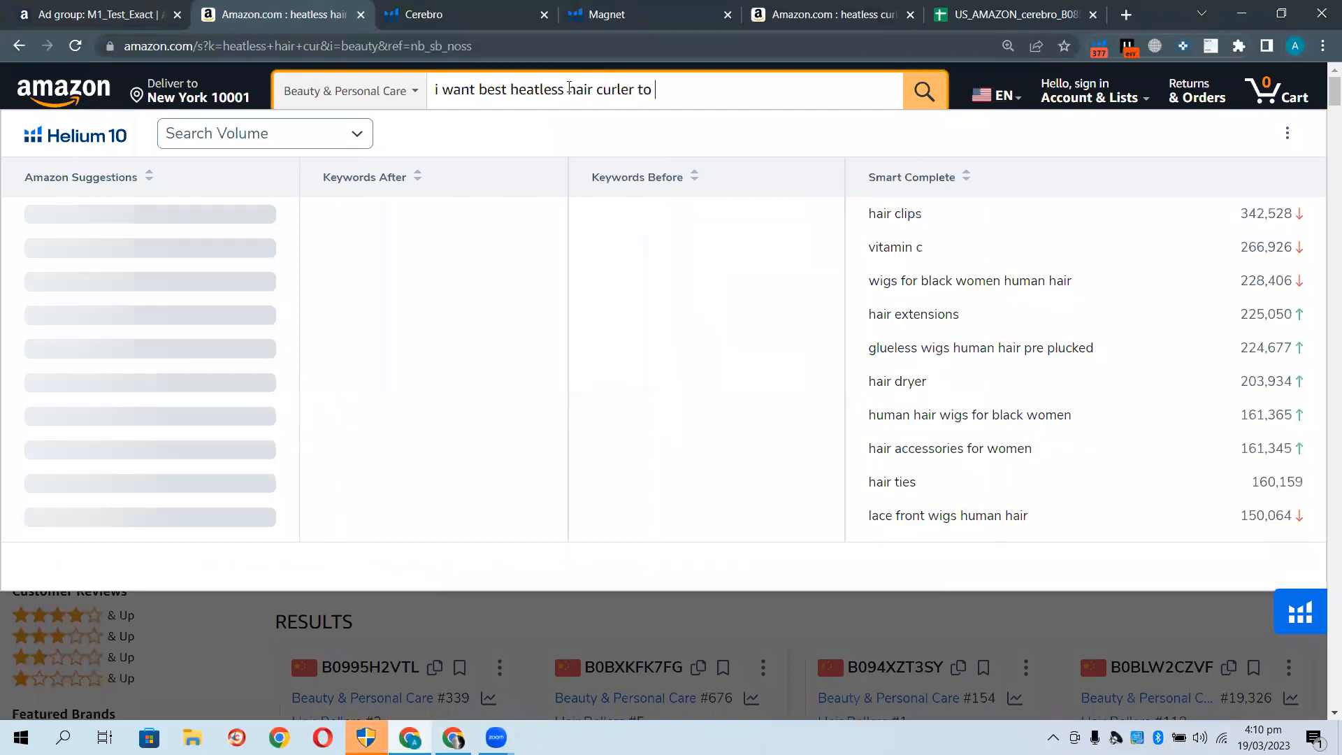
text( gift somon)
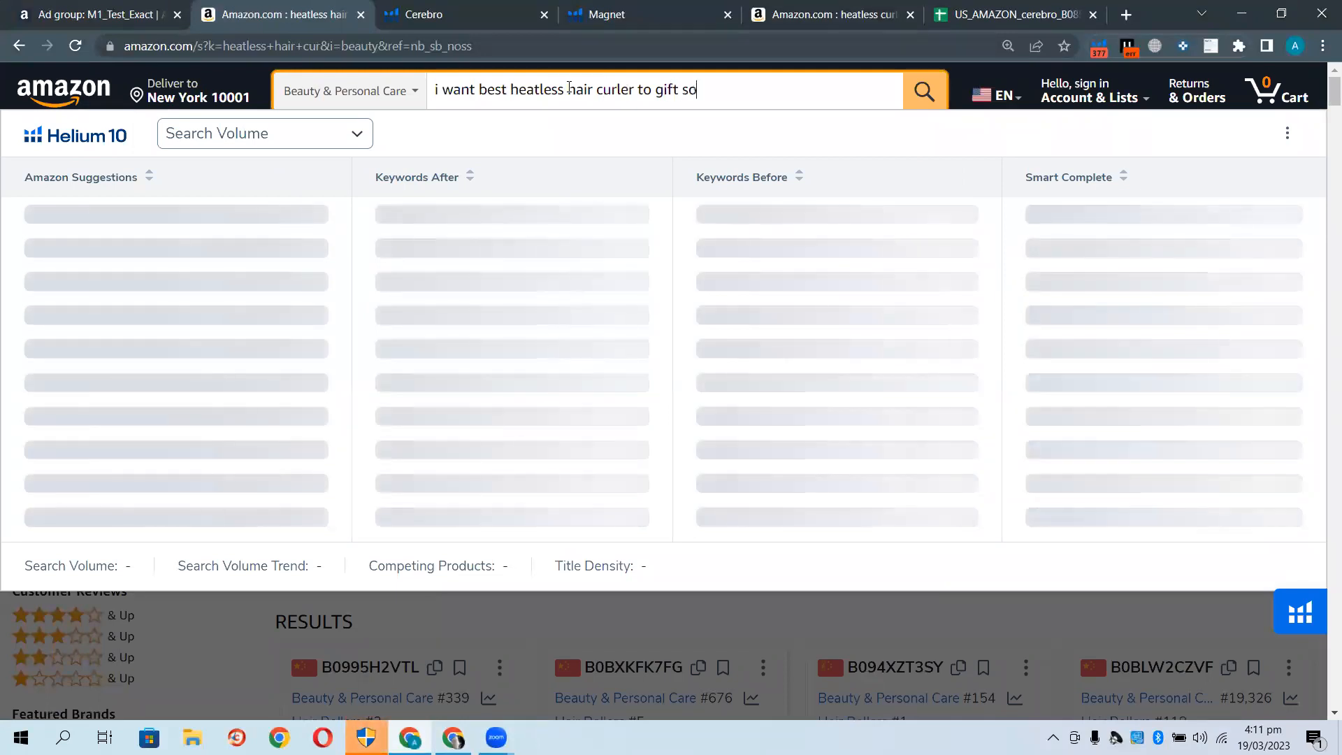
key(BackSpace)
key(BackSpace)
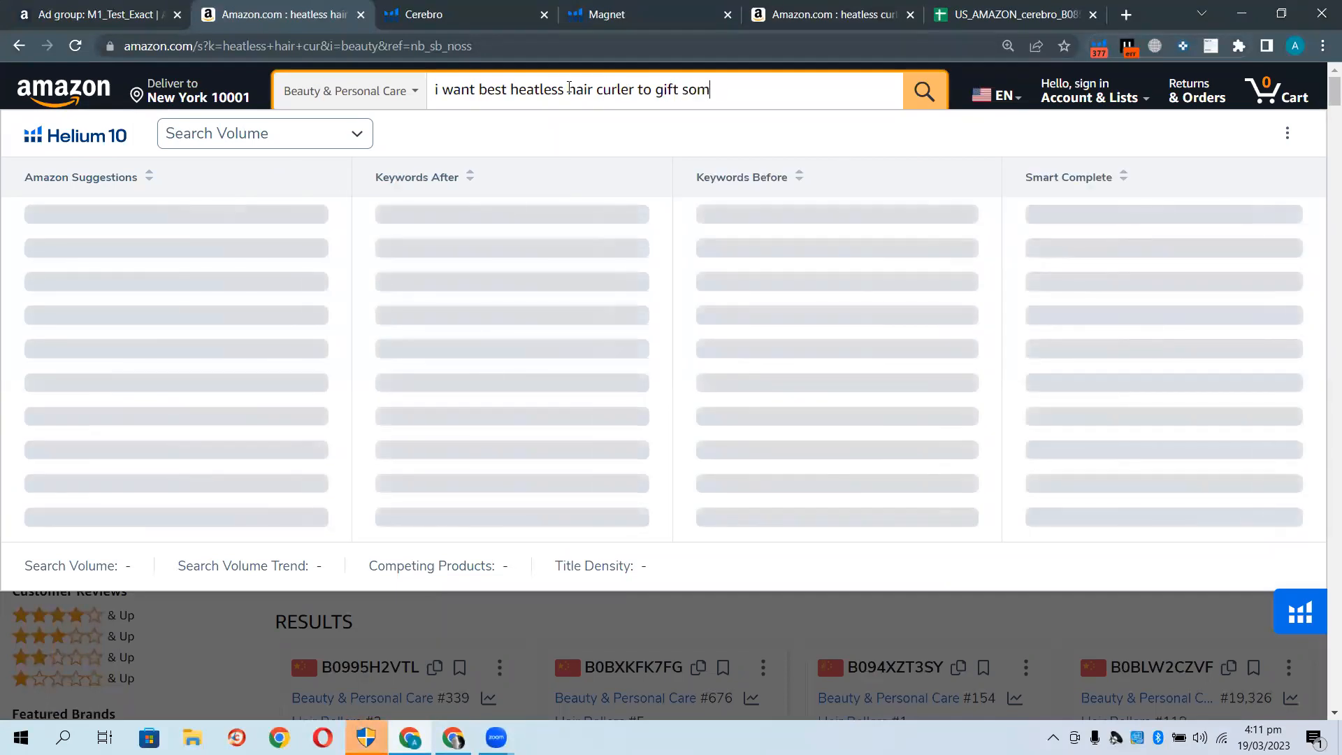
text(eone)
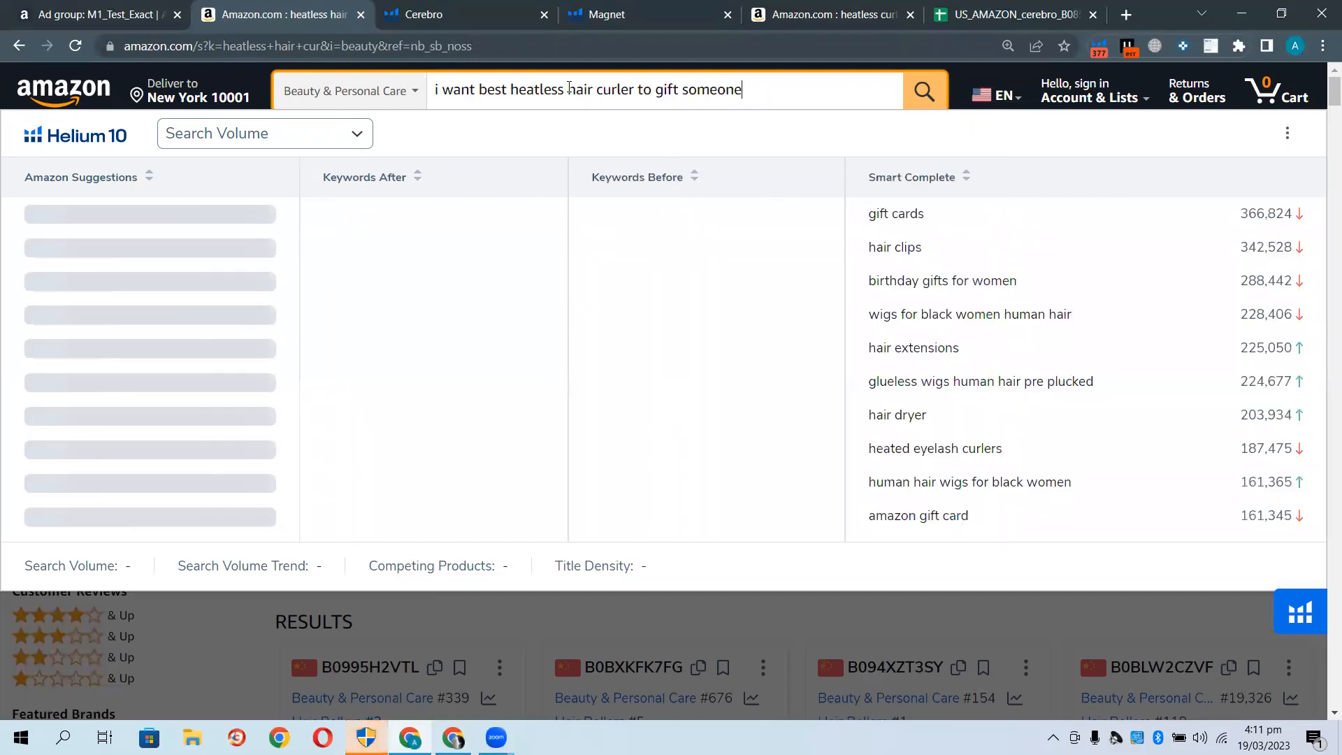
key(Return)
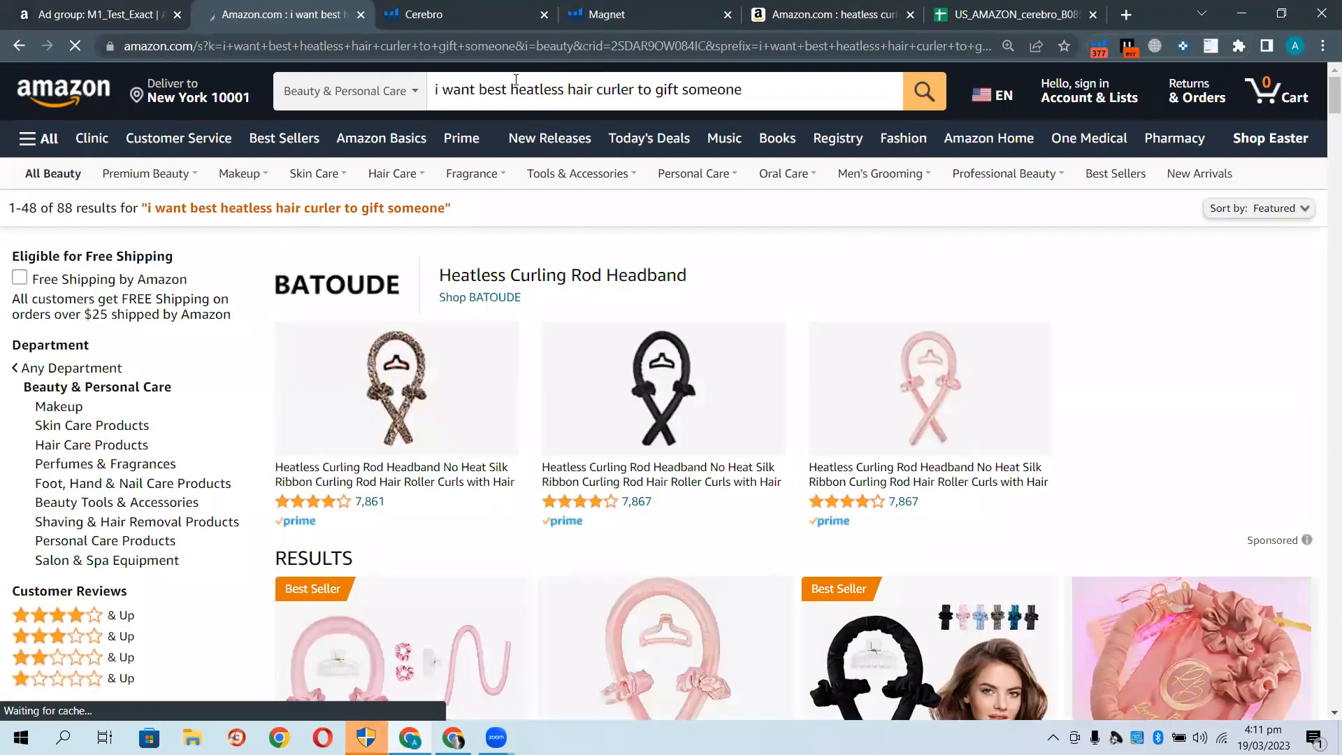
Highlight the "heatless hair curler" part of the search phrase, browse the Amazon results, and check the keyword list in the campaign builder
drag(508, 89, 658, 109)
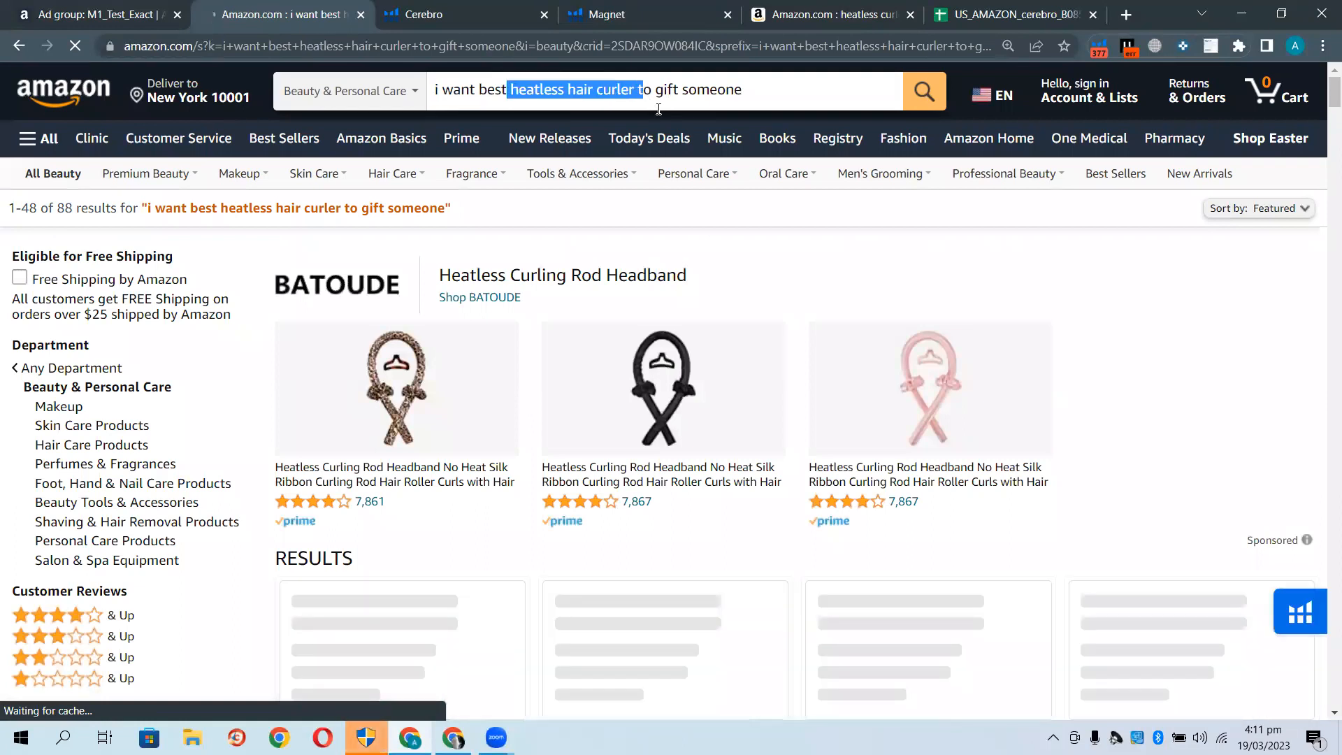
click(821, 221)
scroll(727, 246, down, 3)
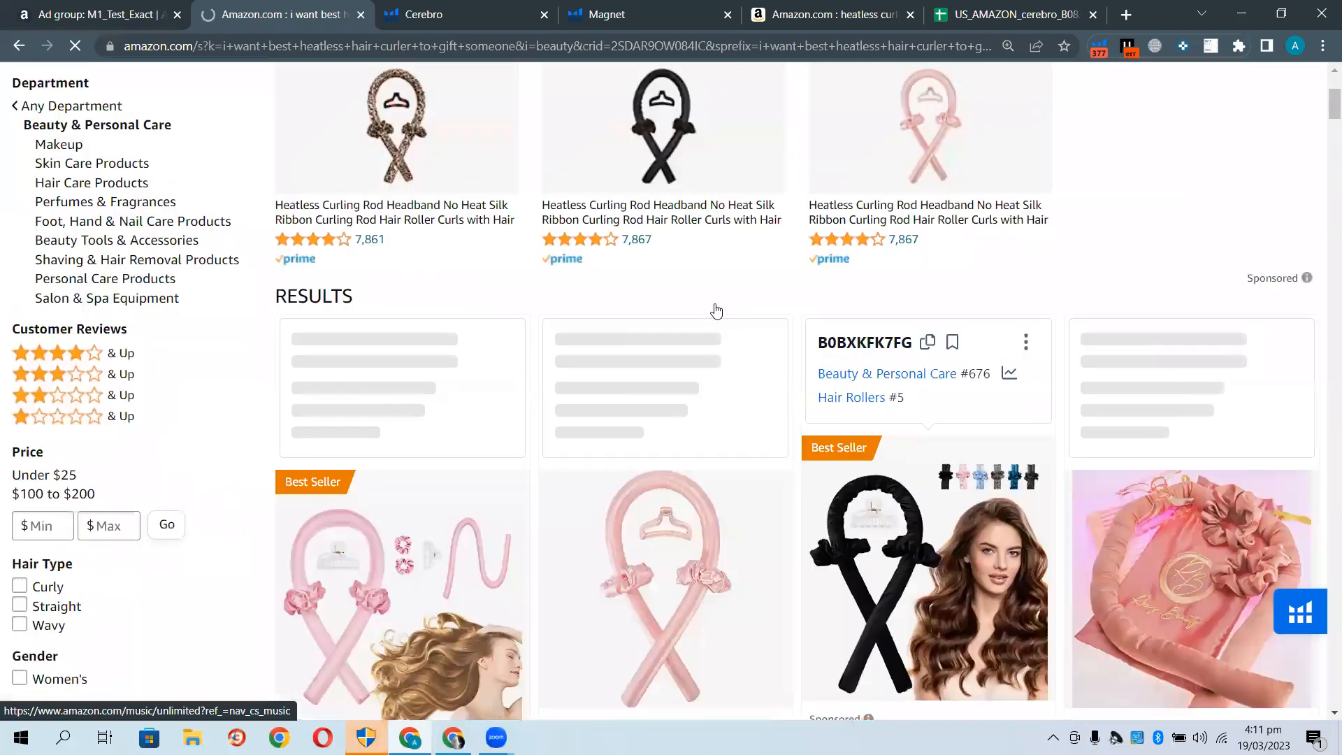
scroll(716, 311, down, 8)
scroll(716, 311, down, 6)
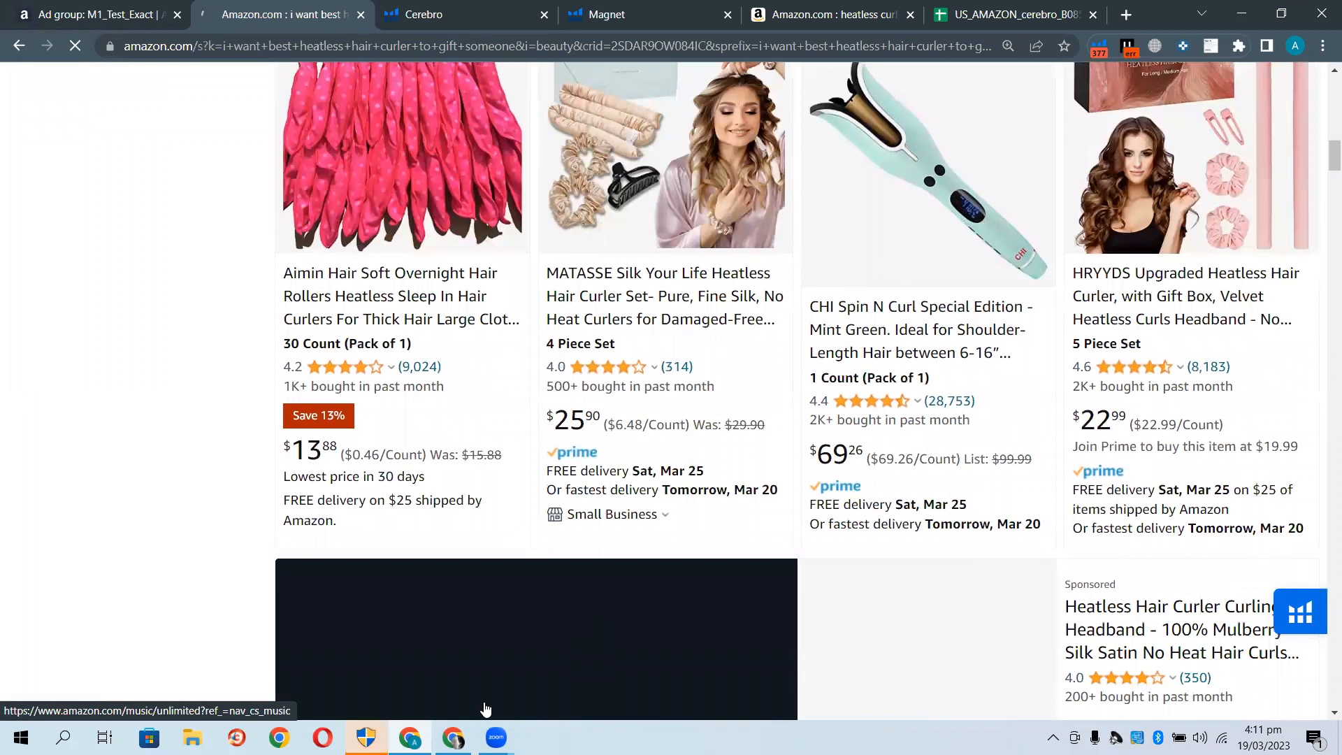
click(454, 735)
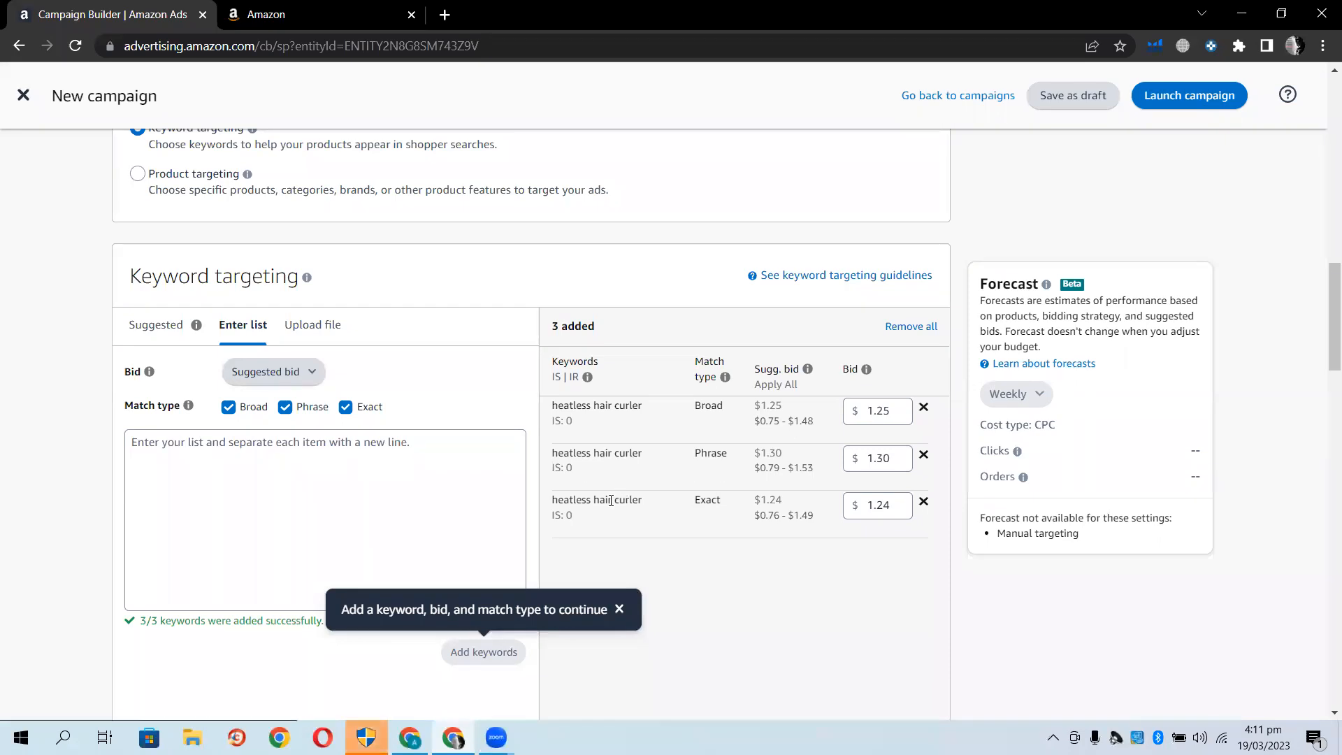
click(619, 610)
Return to the Amazon results, highlight exactly "heatless hair curler" within the long search phrase, and review the first listed products
click(410, 737)
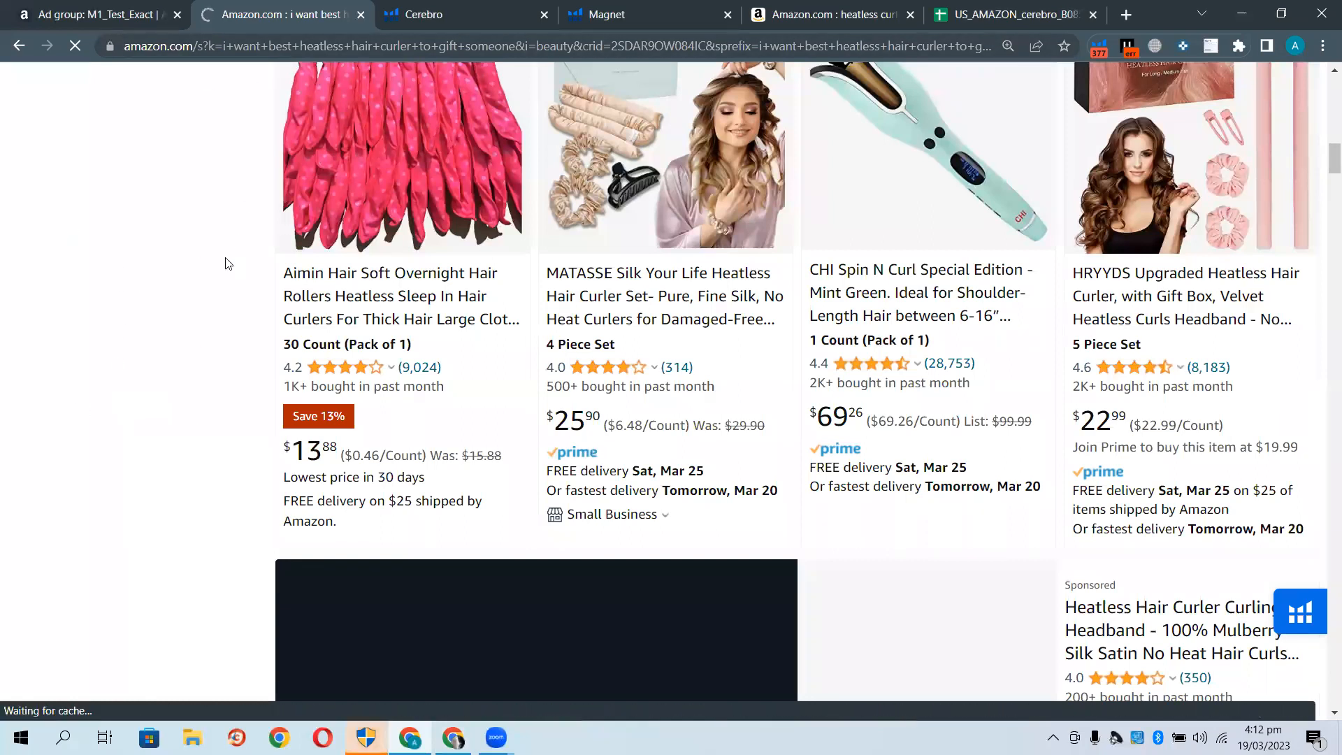
click(76, 46)
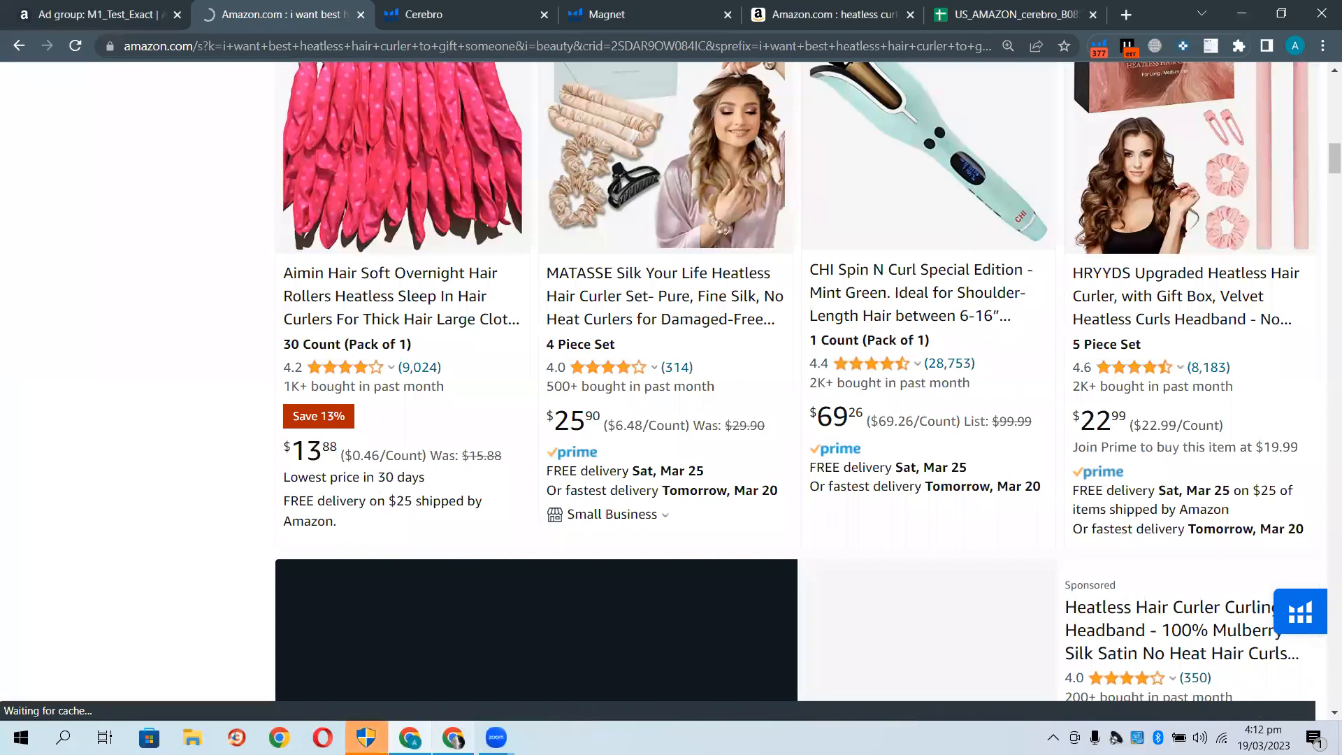
key(alt+Tab)
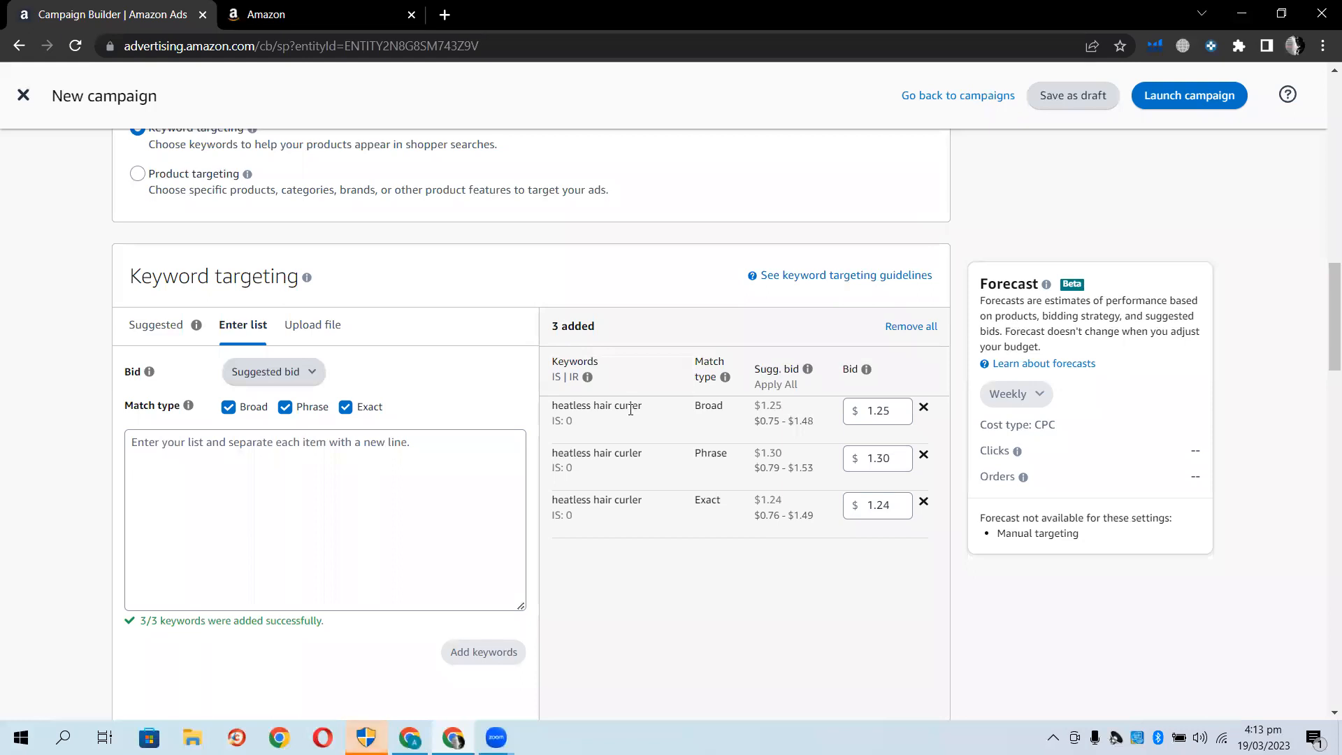
click(410, 738)
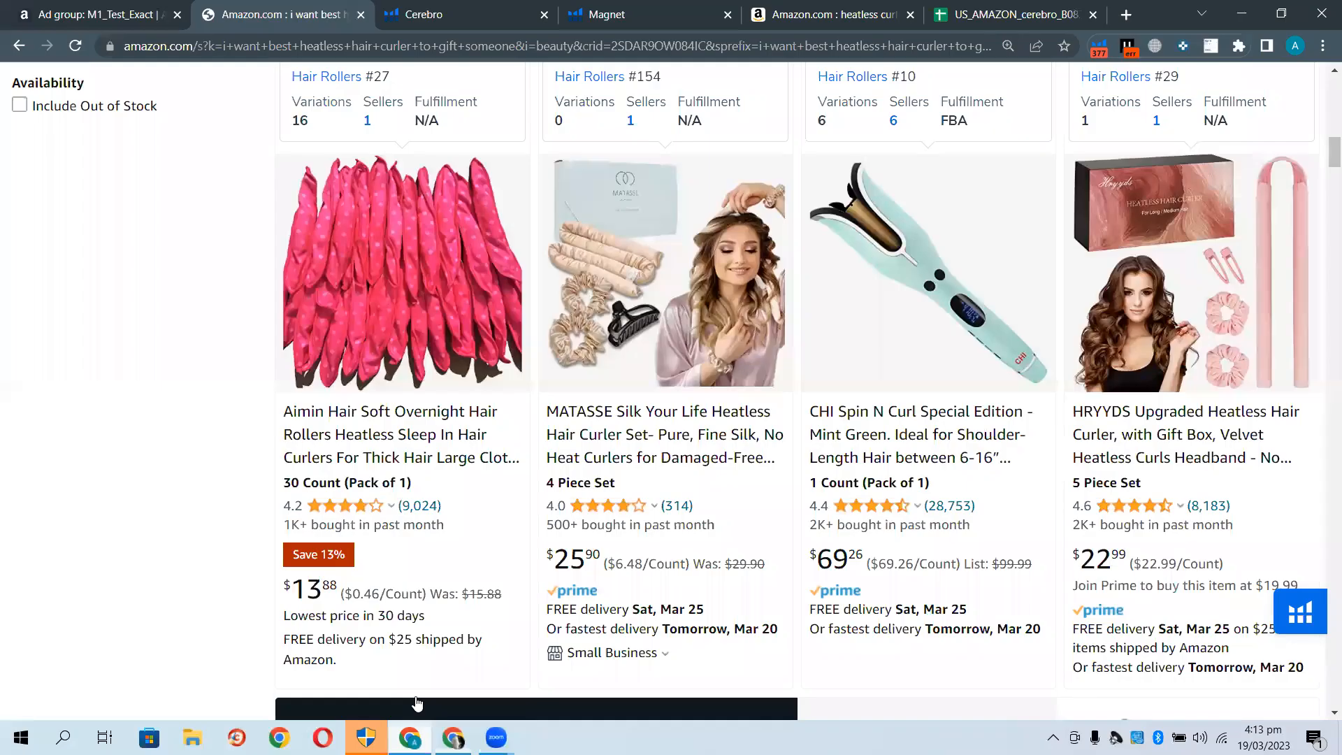
scroll(563, 494, up, 15)
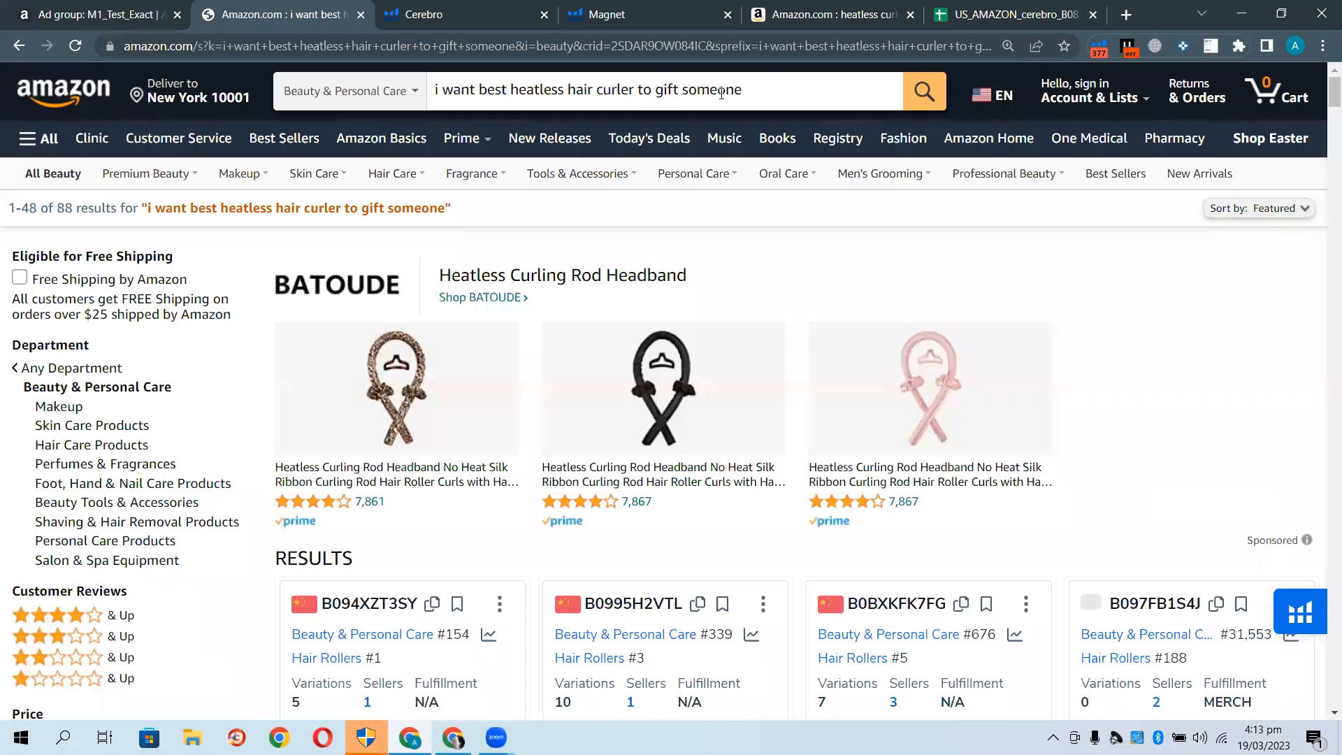
drag(510, 86, 635, 86)
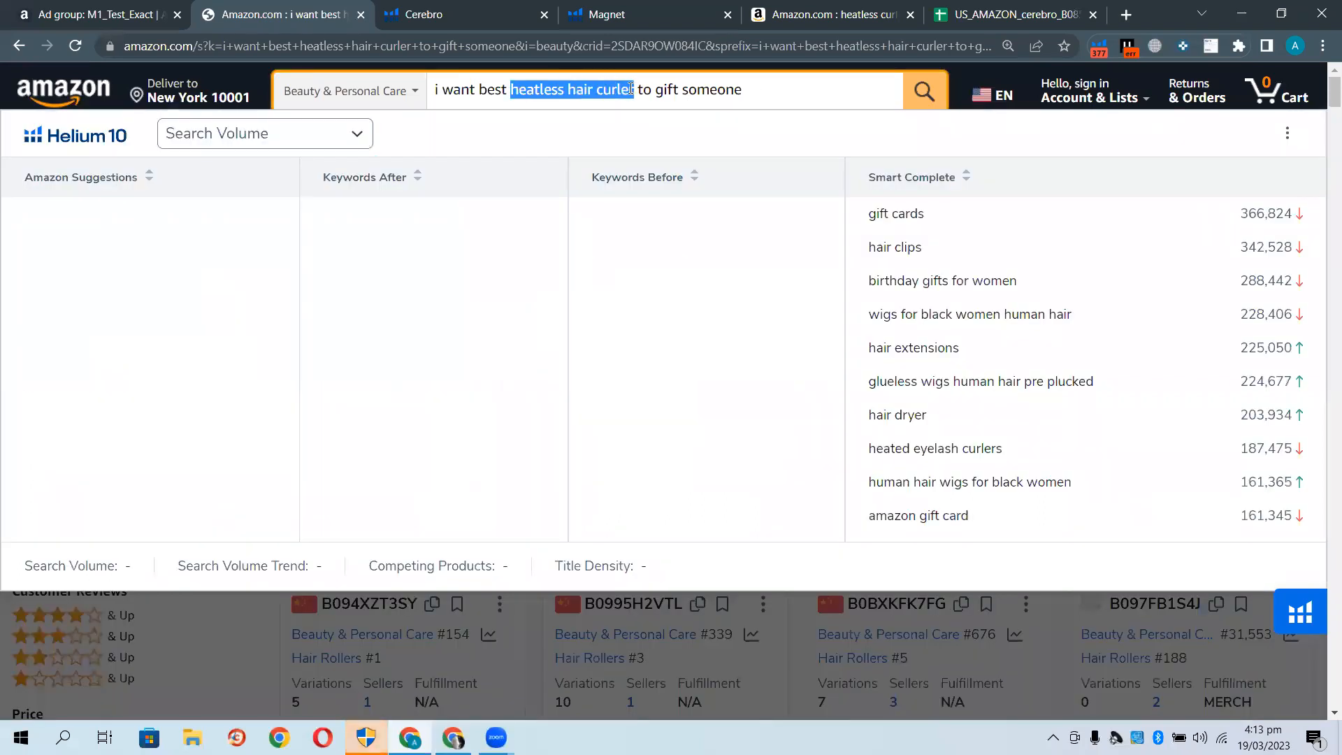
click(1057, 642)
scroll(738, 550, down, 3)
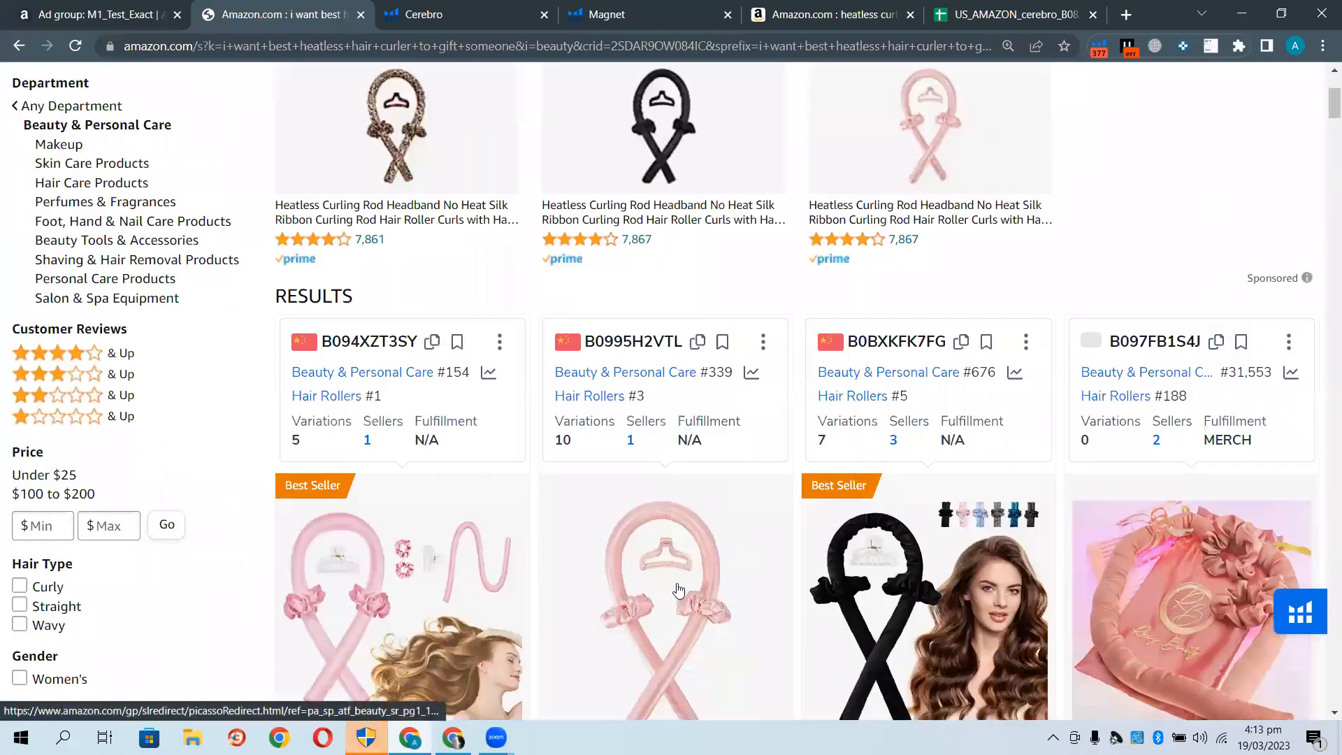
mouse_move(453, 737)
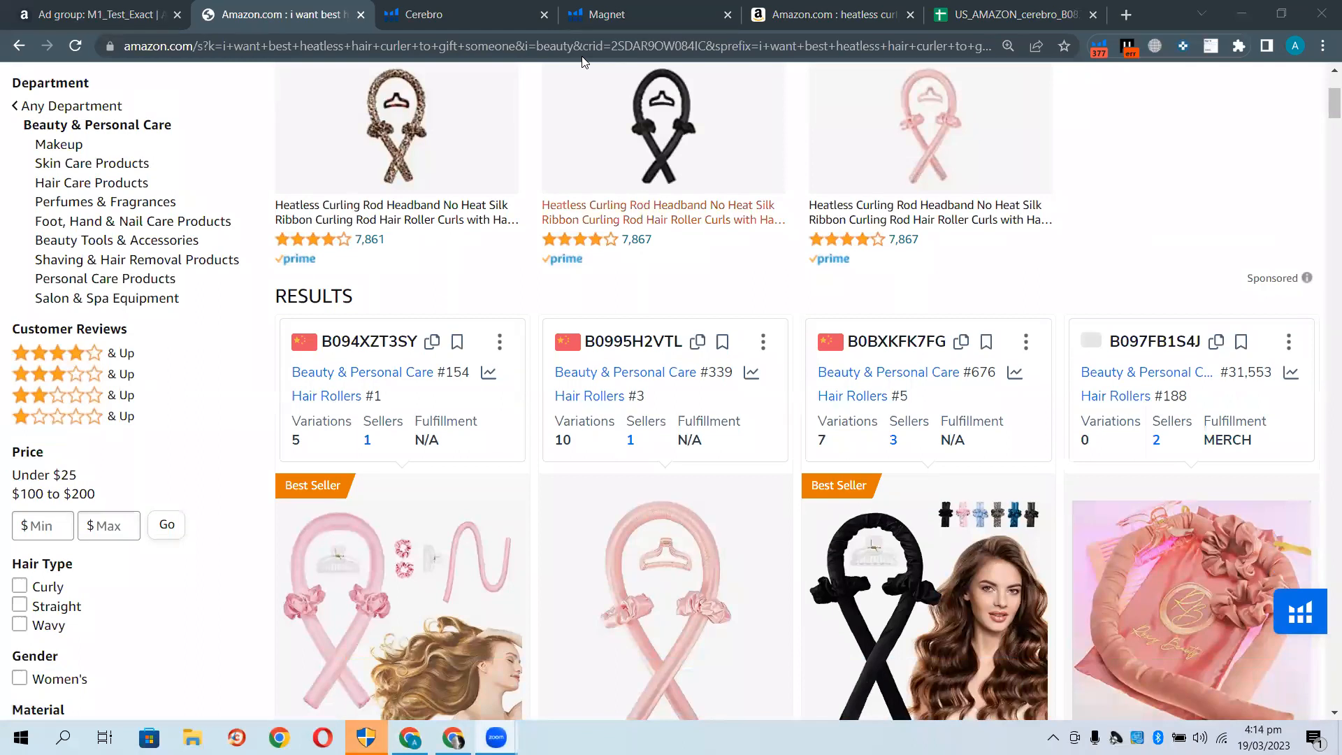
Cut the Amazon search phrase down to the misspelled "heatless hair cul", run the search, and browse the sponsored results
scroll(641, 440, up, 4)
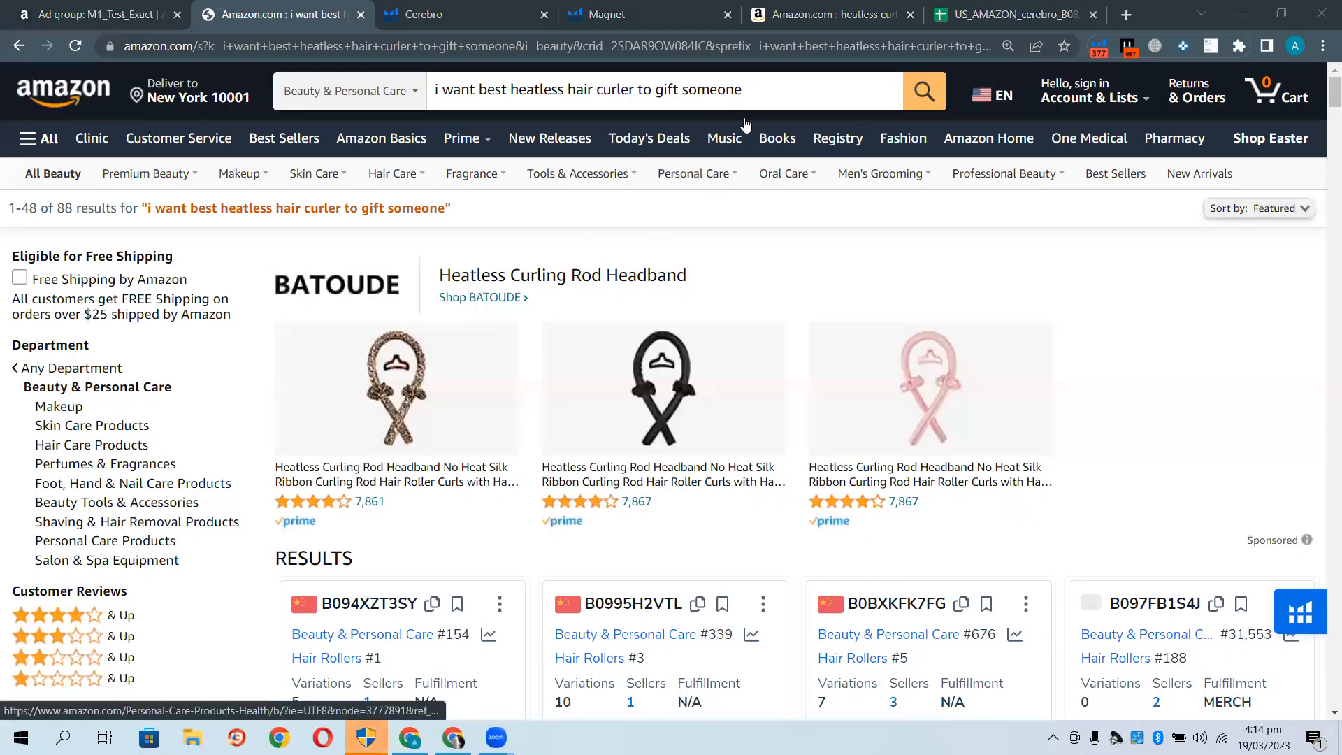
click(760, 100)
key(BackSpace)
key(BackSpace)
key(BackSpace)
key(BackSpace)
key(BackSpace)
key(BackSpace)
key(BackSpace)
key(BackSpace)
key(BackSpace)
key(BackSpace)
key(BackSpace)
key(BackSpace)
key(BackSpace)
key(BackSpace)
key(BackSpace)
key(BackSpace)
key(BackSpace)
key(BackSpace)
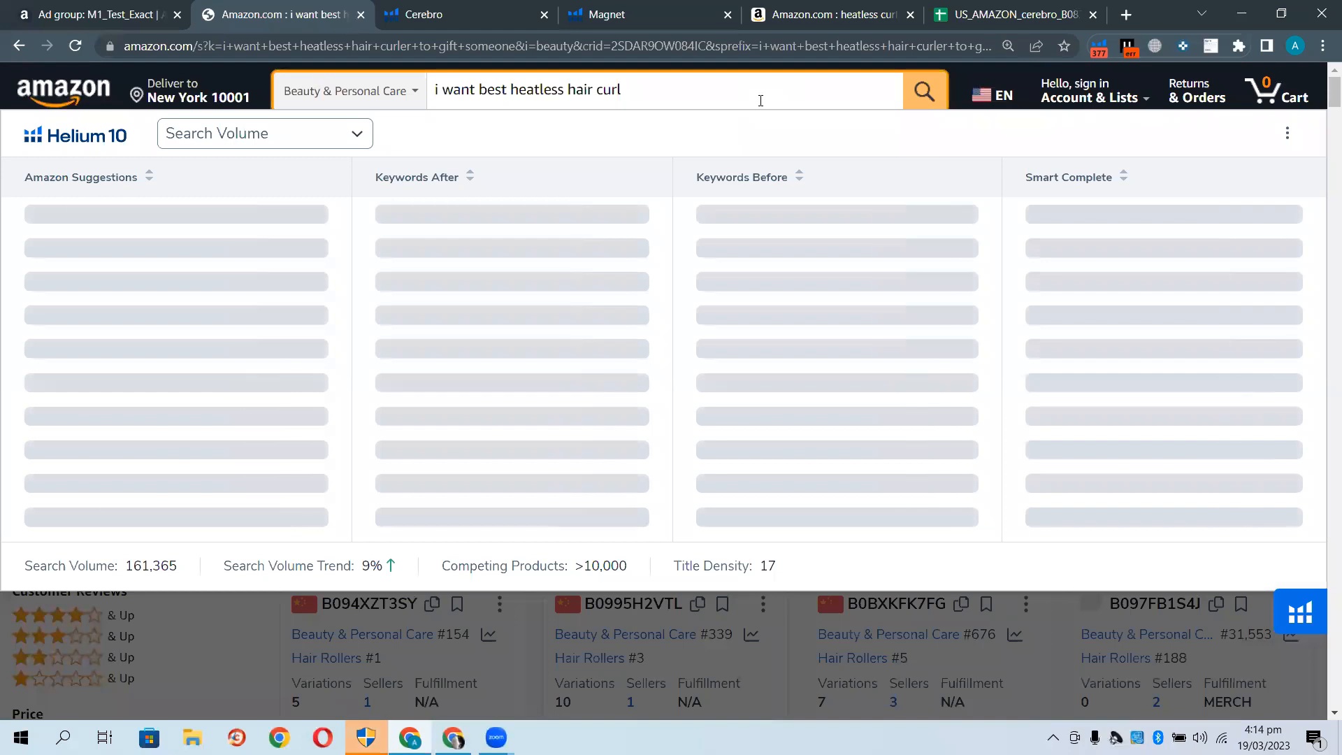
key(BackSpace)
key(Left)
key(Left)
key(Left)
key(Left)
key(Left)
key(Left)
key(Left)
key(Left)
key(Left)
key(Left)
key(Left)
key(Left)
key(Left)
key(Left)
key(Left)
key(Left)
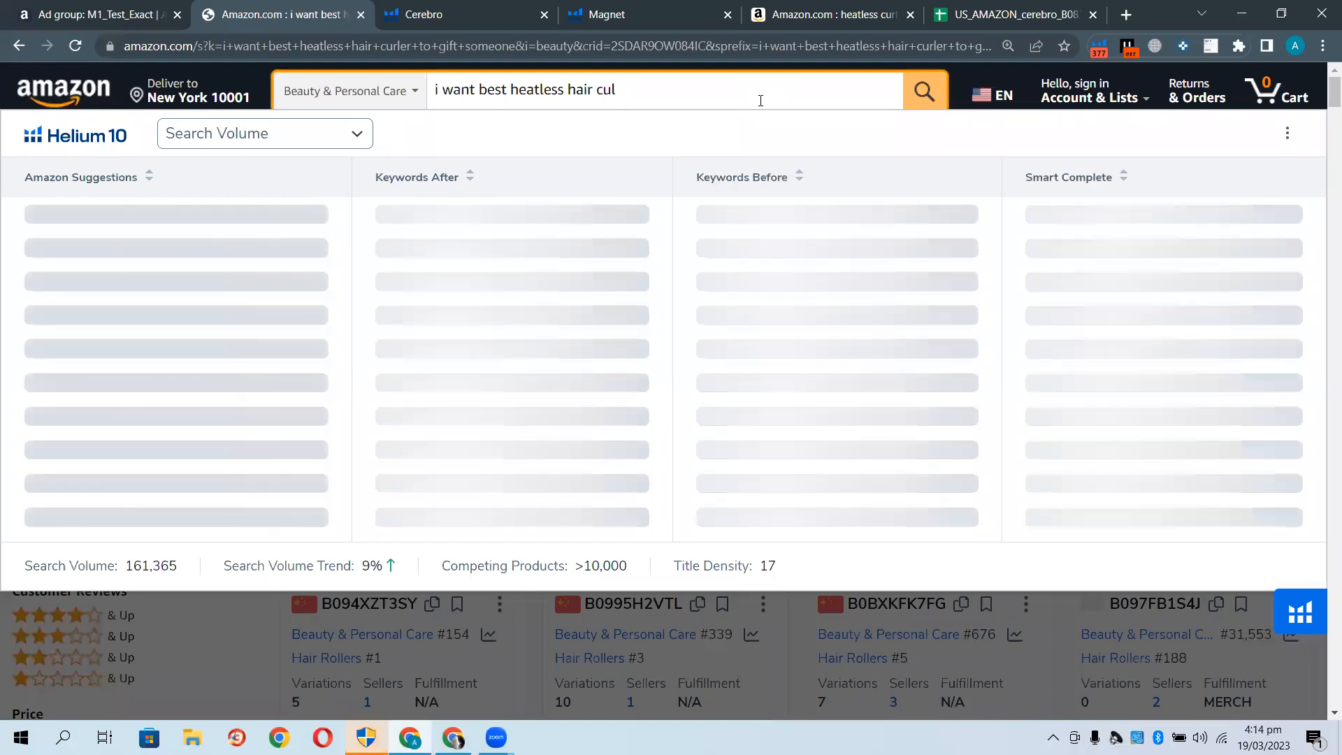
key(BackSpace)
key(BackSpace)
key(BackSpace)
key(BackSpace)
key(BackSpace)
key(BackSpace)
key(BackSpace)
key(BackSpace)
key(BackSpace)
key(BackSpace)
key(BackSpace)
key(BackSpace)
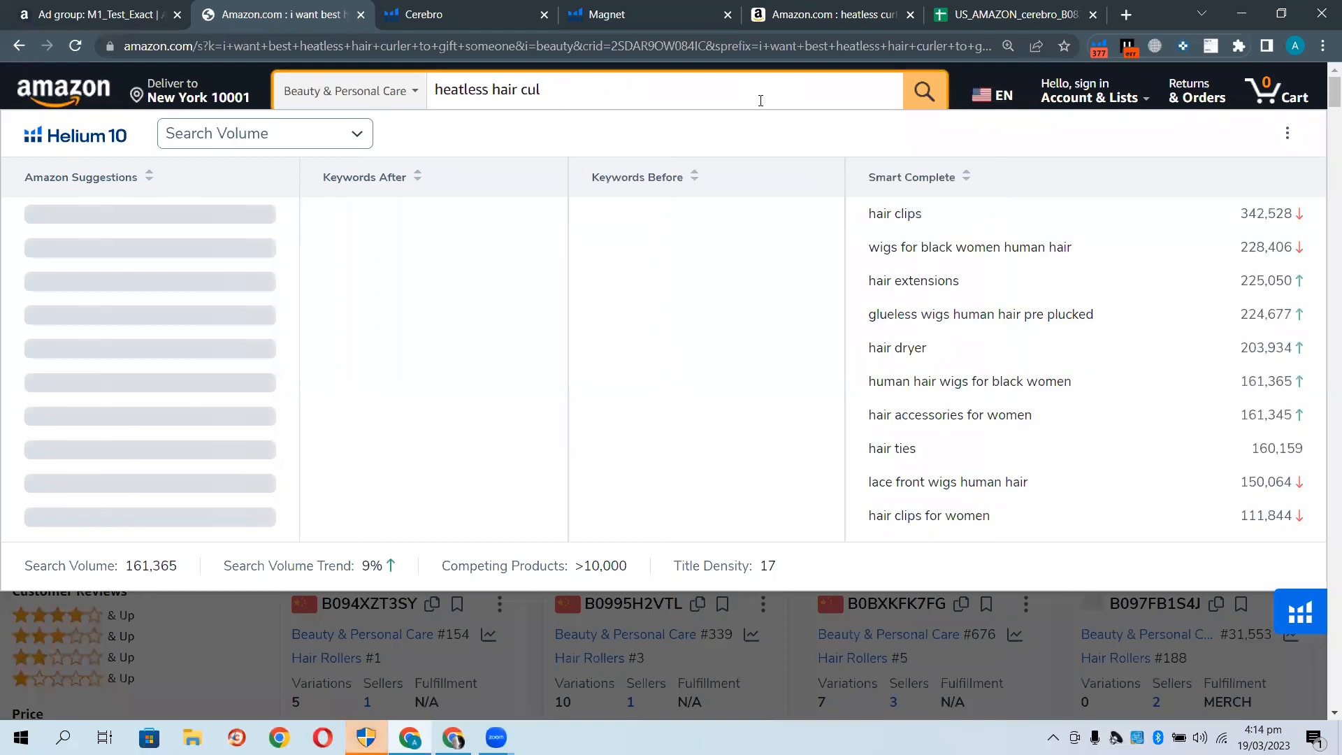
key(Return)
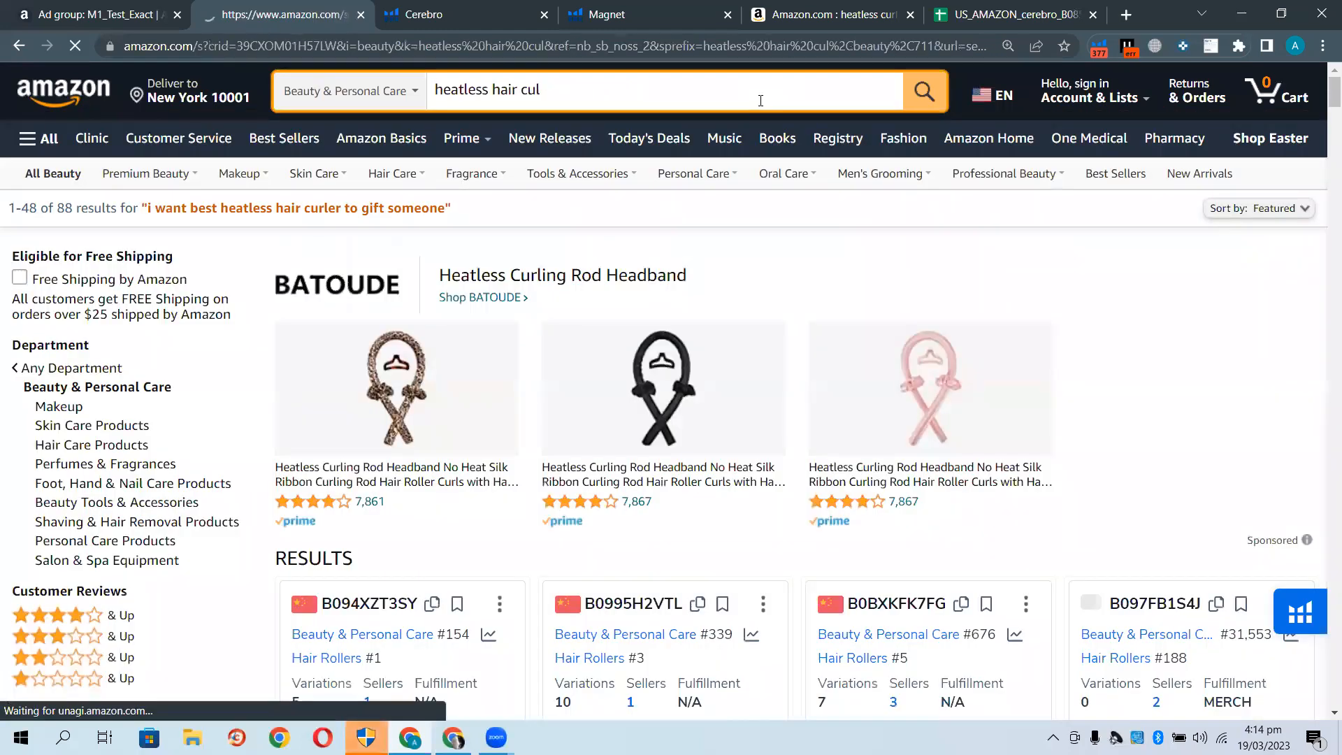
scroll(818, 347, down, 3)
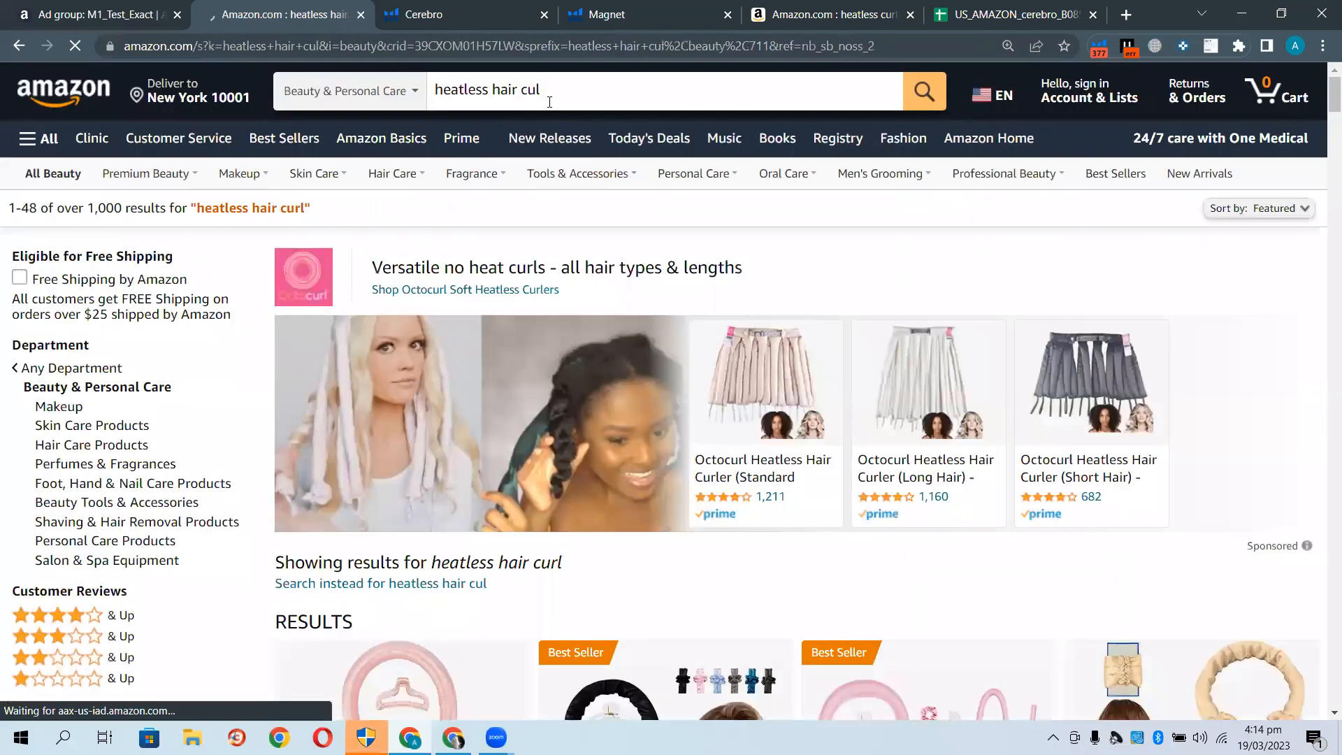
scroll(628, 363, down, 6)
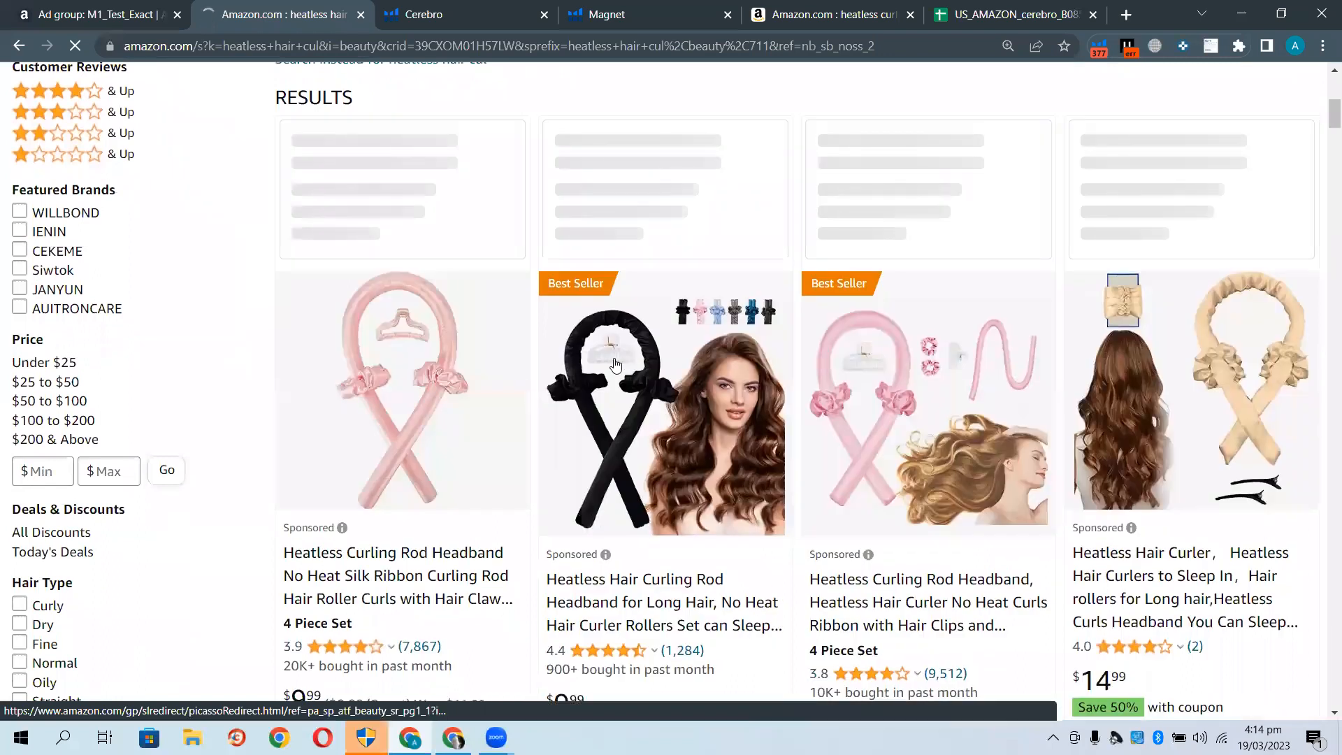
scroll(632, 364, down, 3)
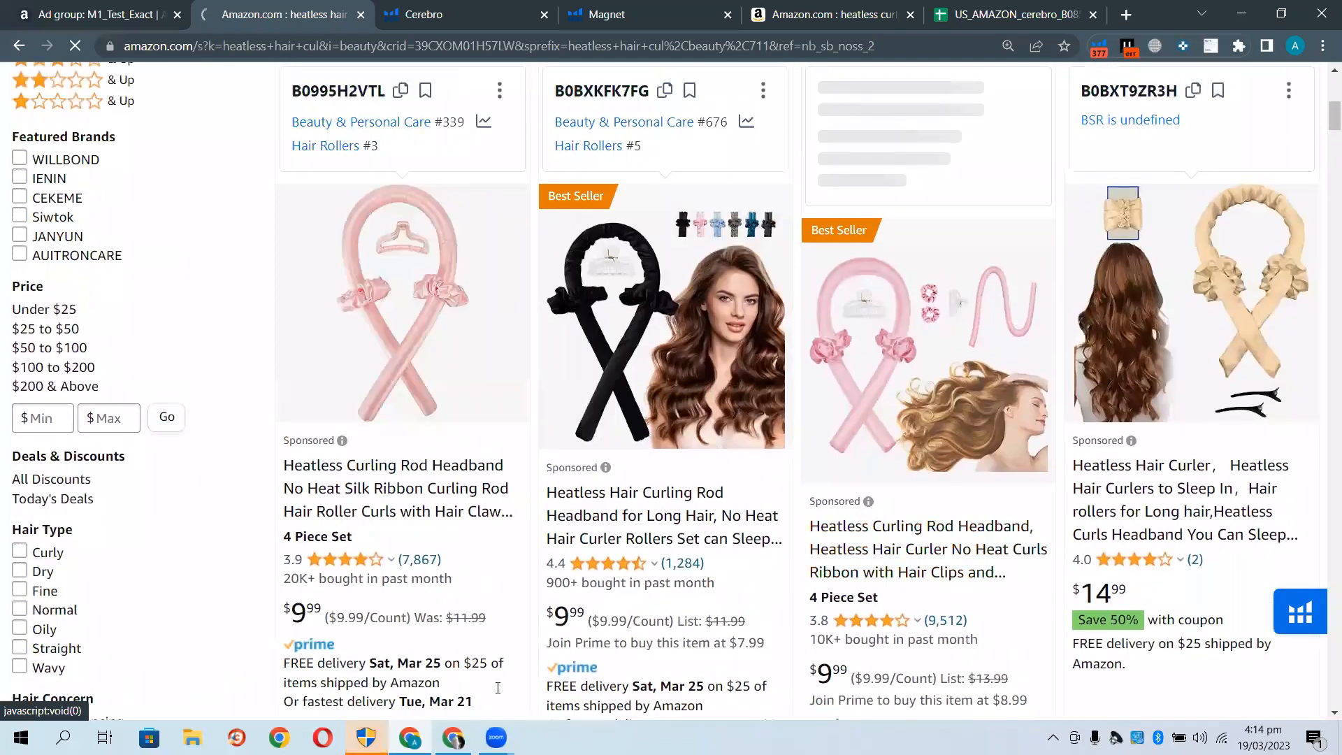
Switch back to the campaign builder and add the suggested keyword "deep fryer" in broad, phrase and exact match
click(453, 737)
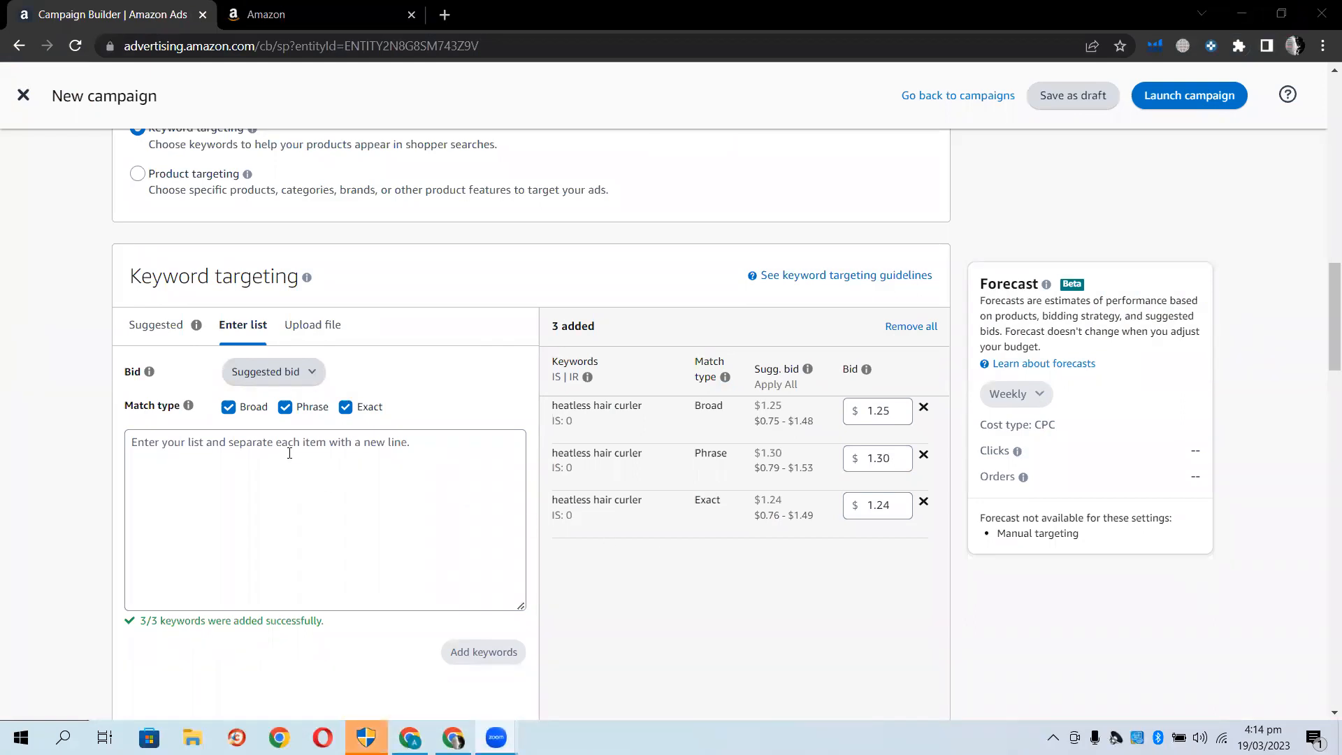
scroll(232, 384, up, 1)
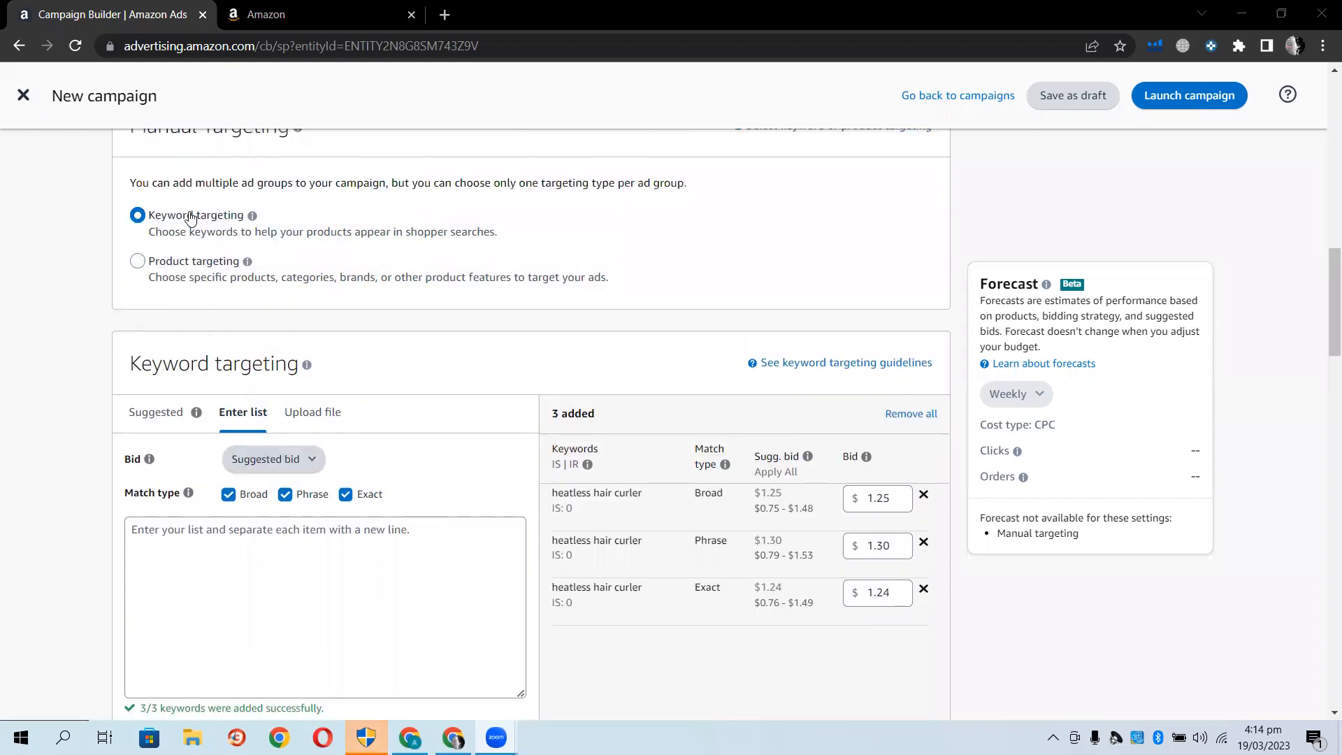
click(167, 419)
scroll(261, 566, down, 2)
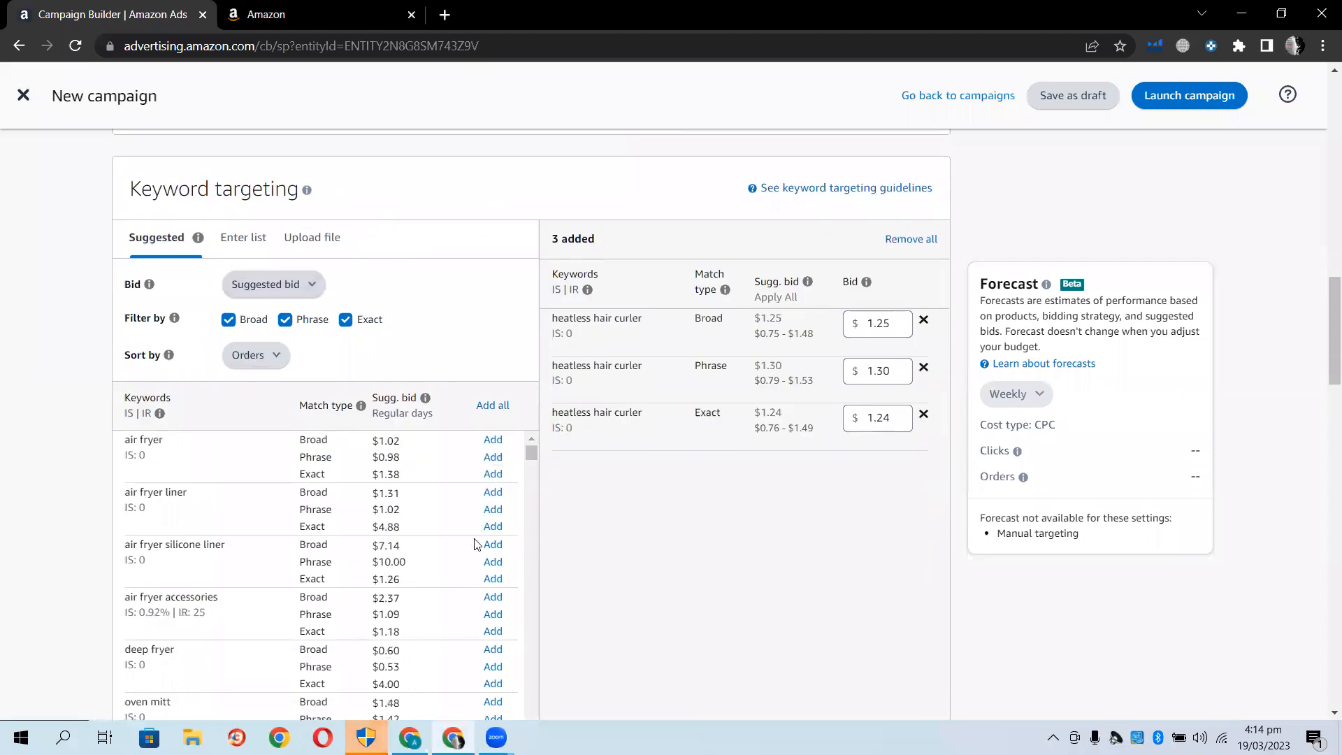
scroll(209, 539, down, 3)
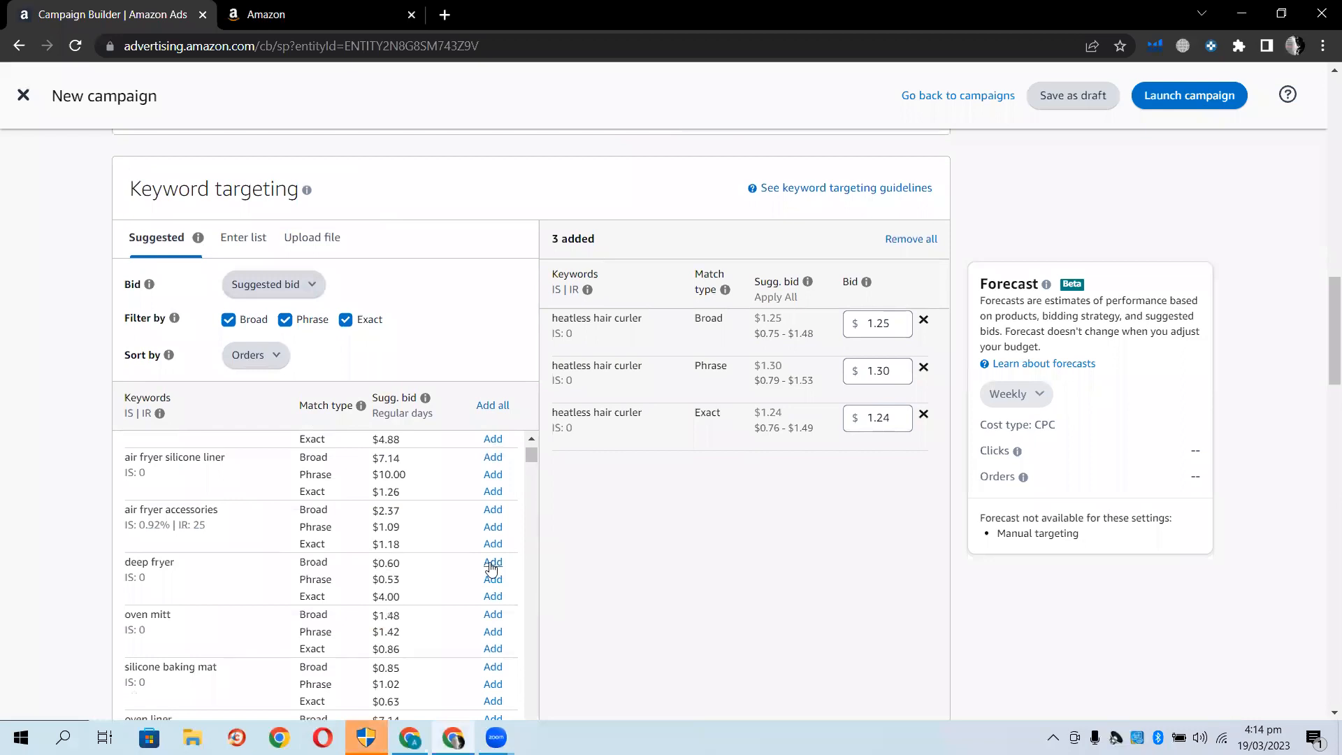
click(492, 563)
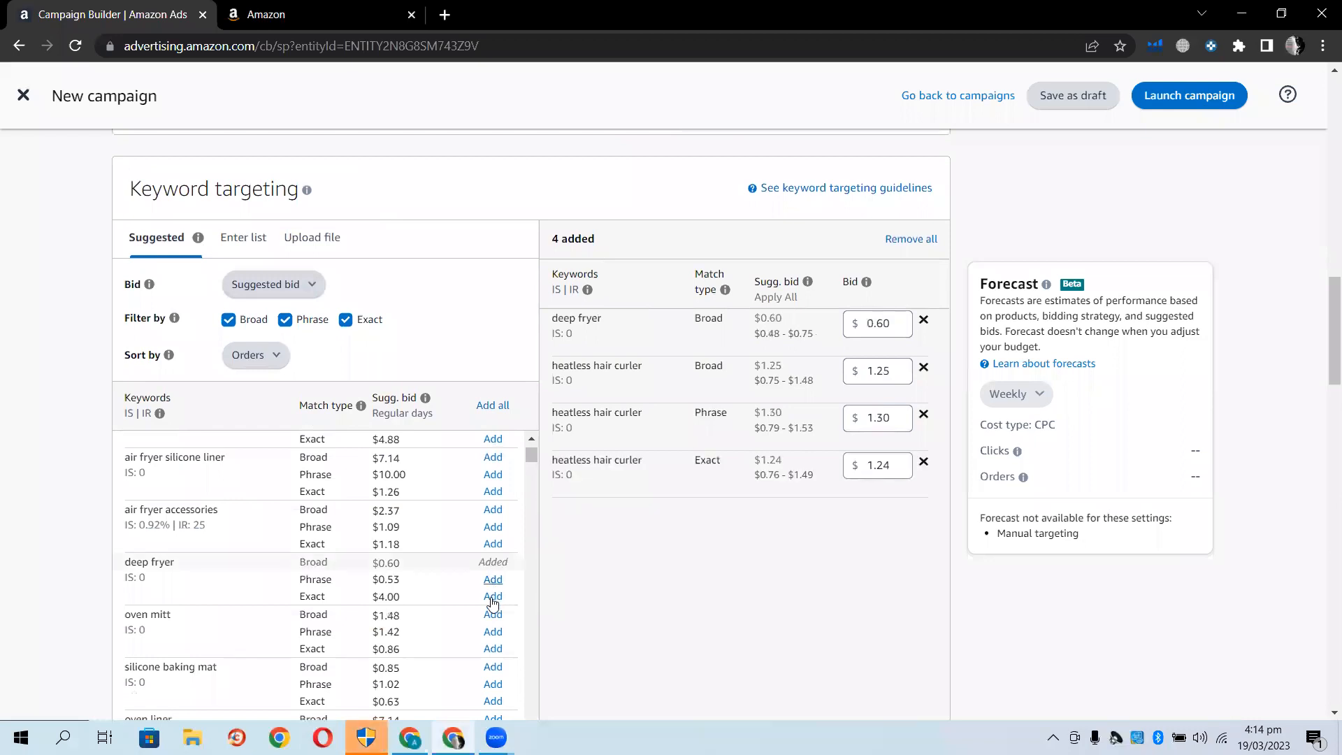
click(493, 597)
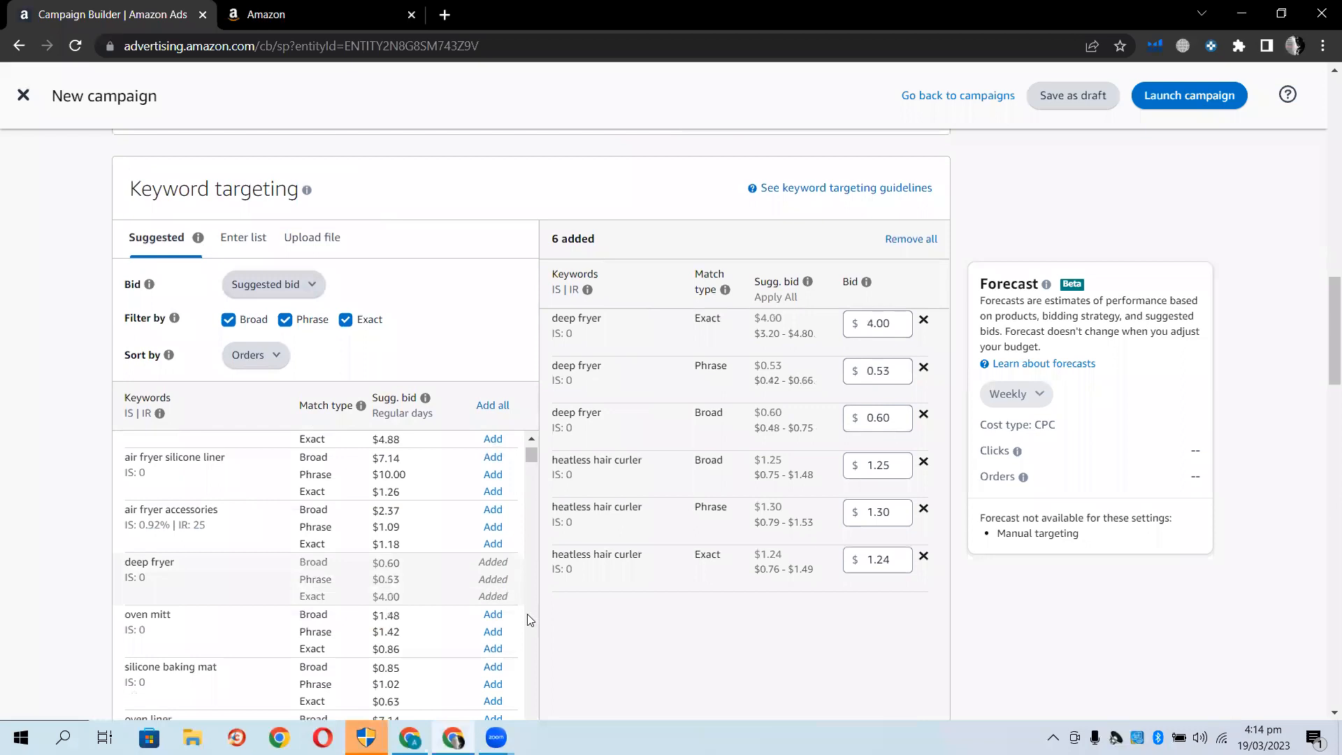
scroll(346, 599, up, 1)
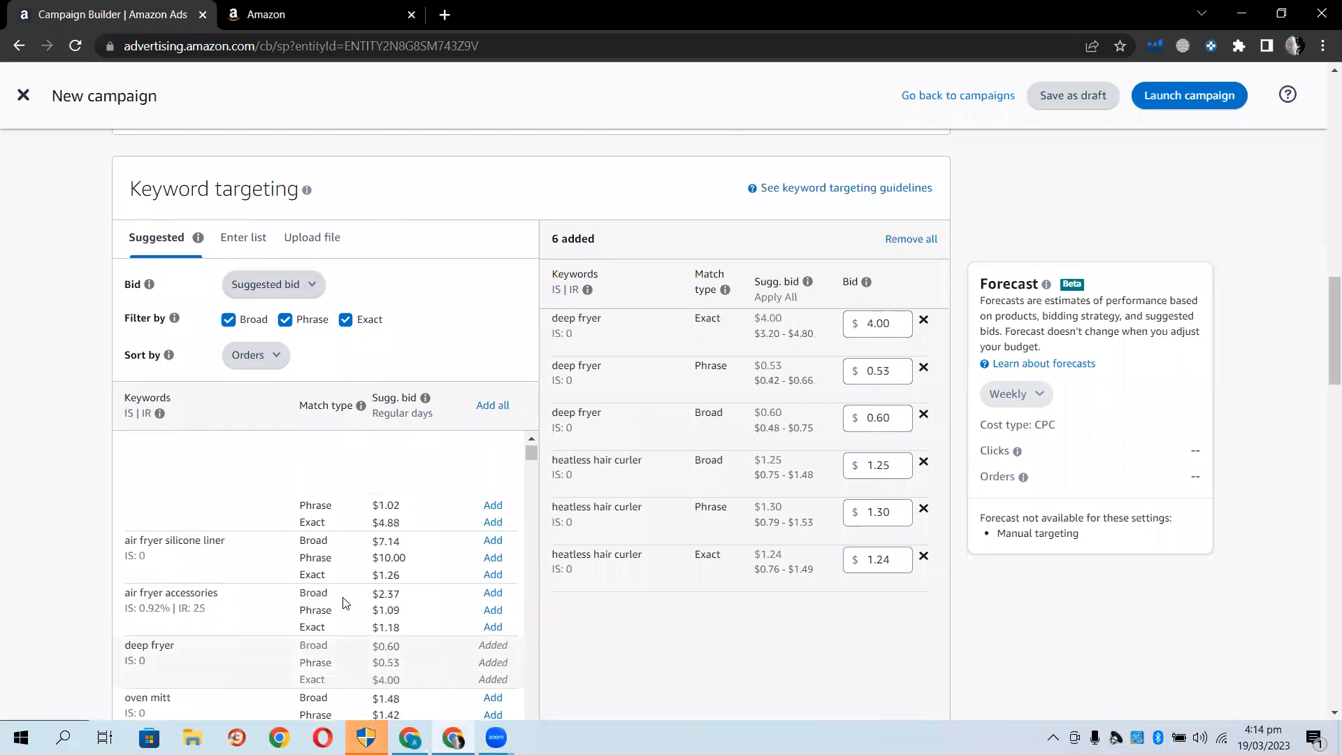
Try to add "heatless hair curler" from a manually entered list in broad, phrase and exact match
click(246, 238)
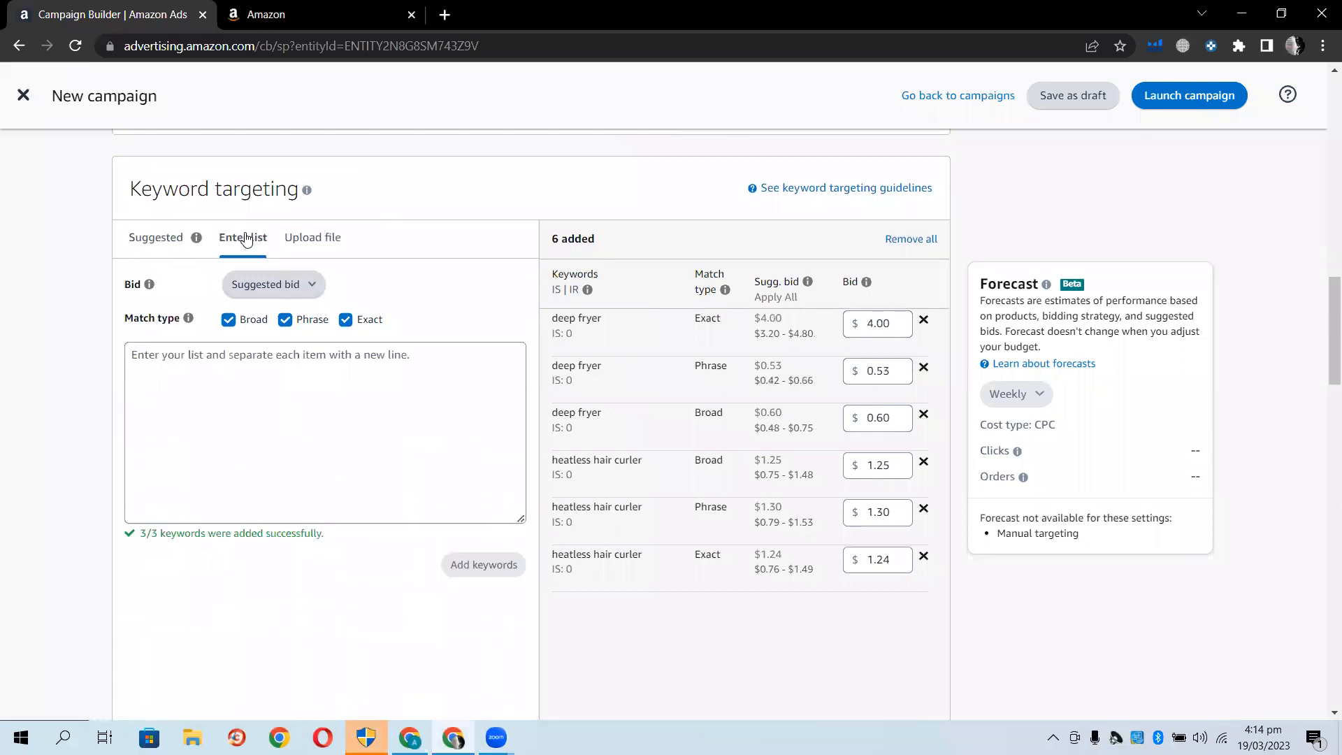
click(288, 365)
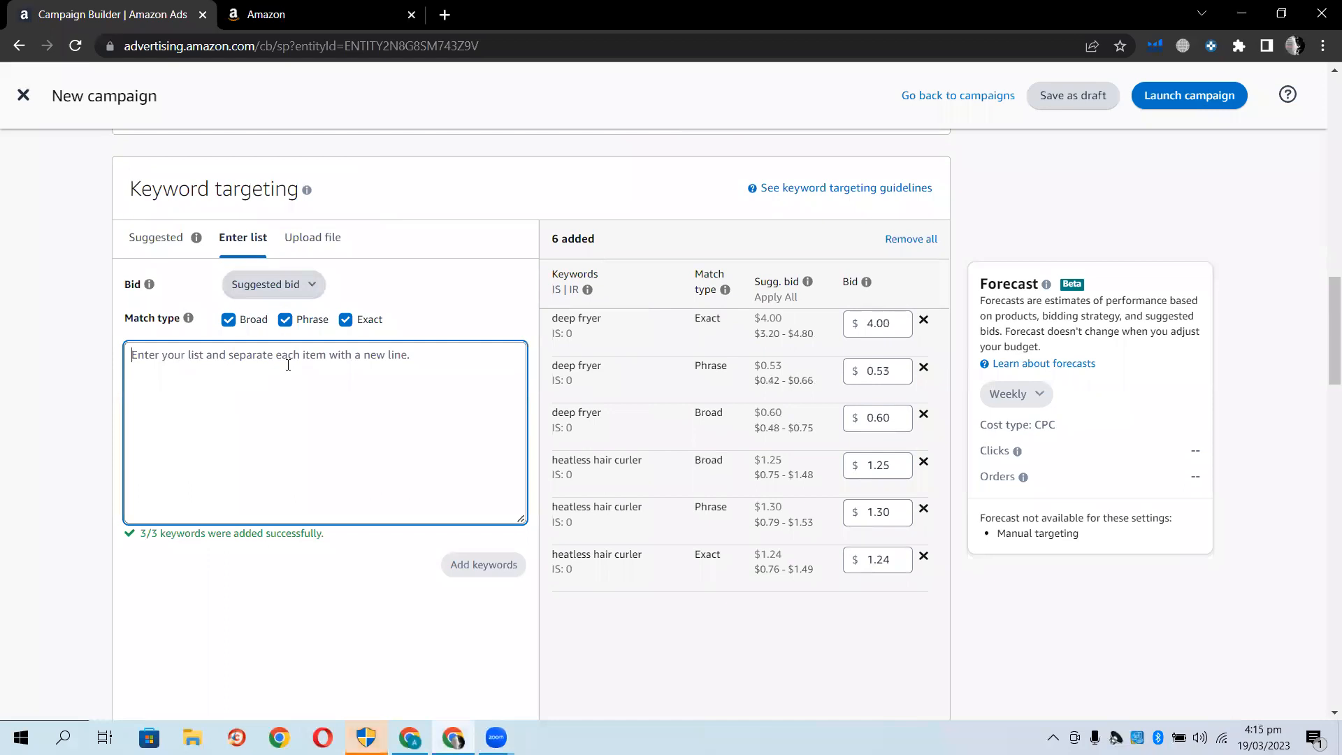
text(heatless hair curler)
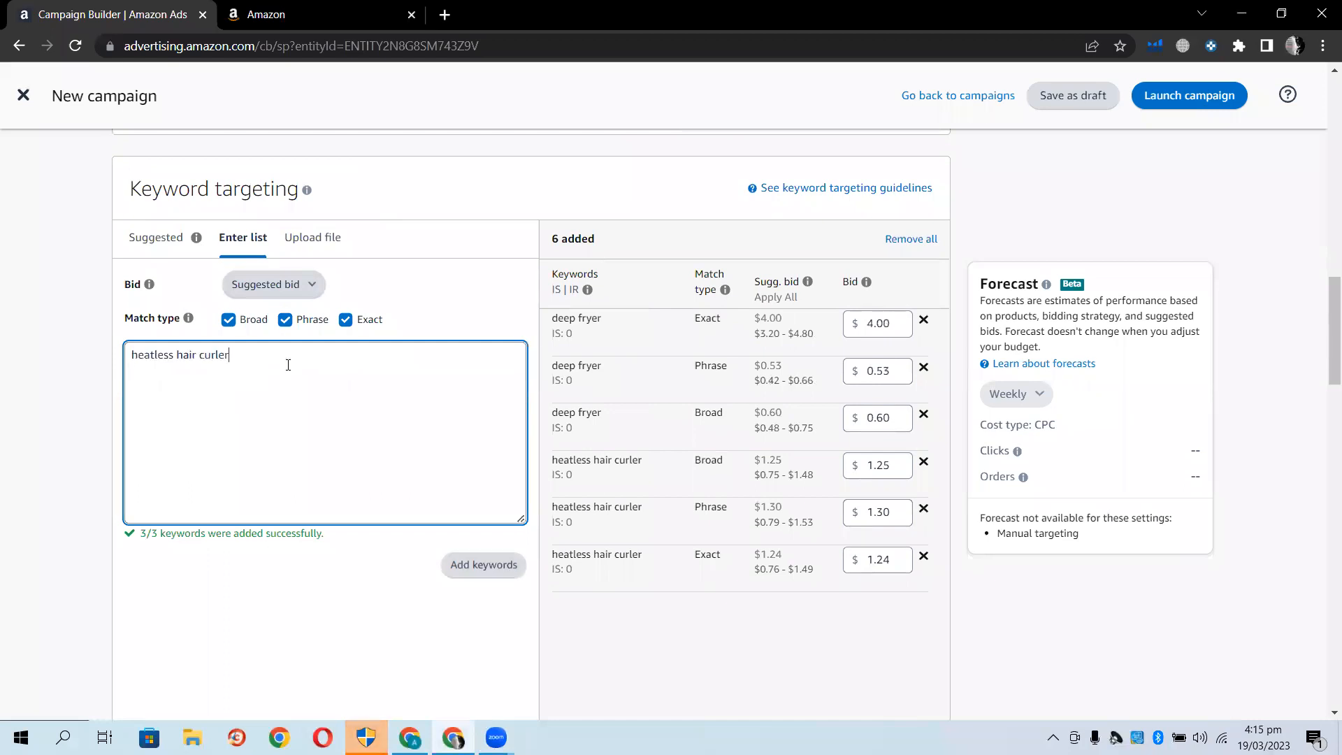
click(477, 577)
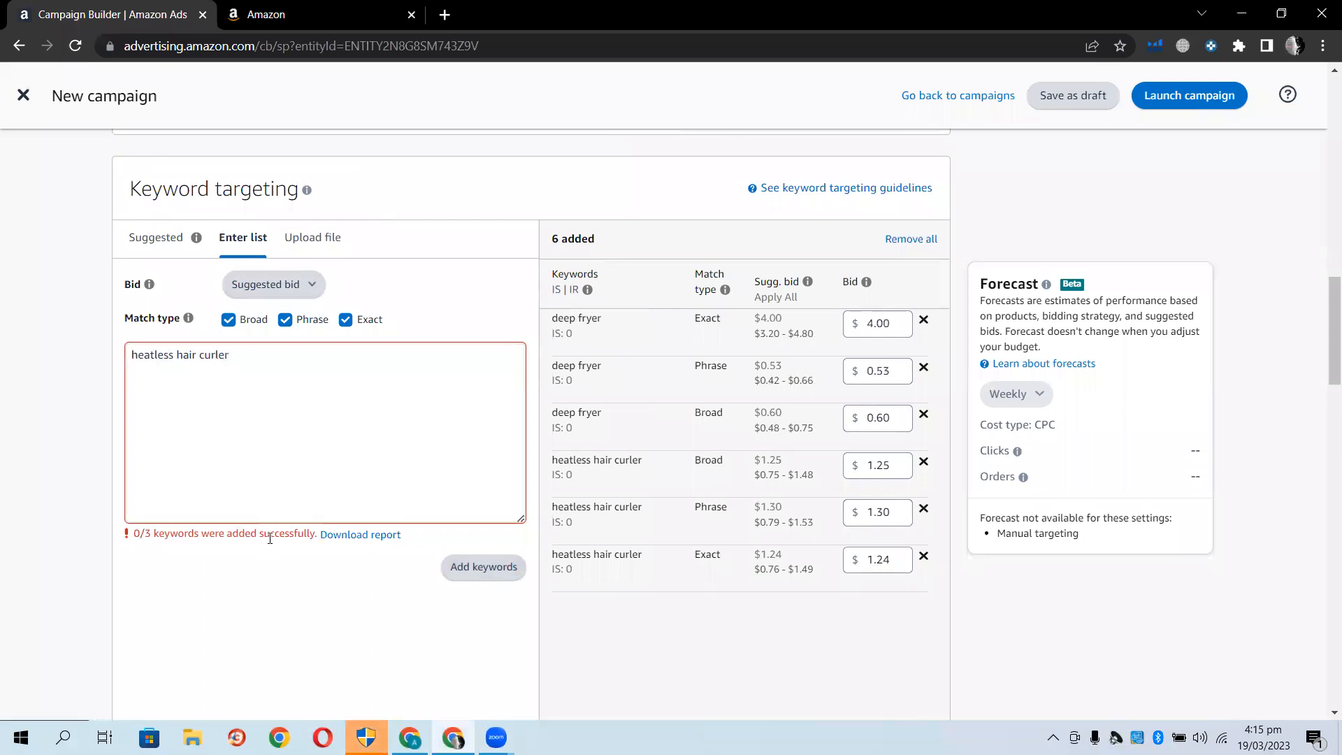
Copy "silk heatless hair curler" from the Magnet keyword results and add it to the campaign in broad, phrase and exact match
click(410, 738)
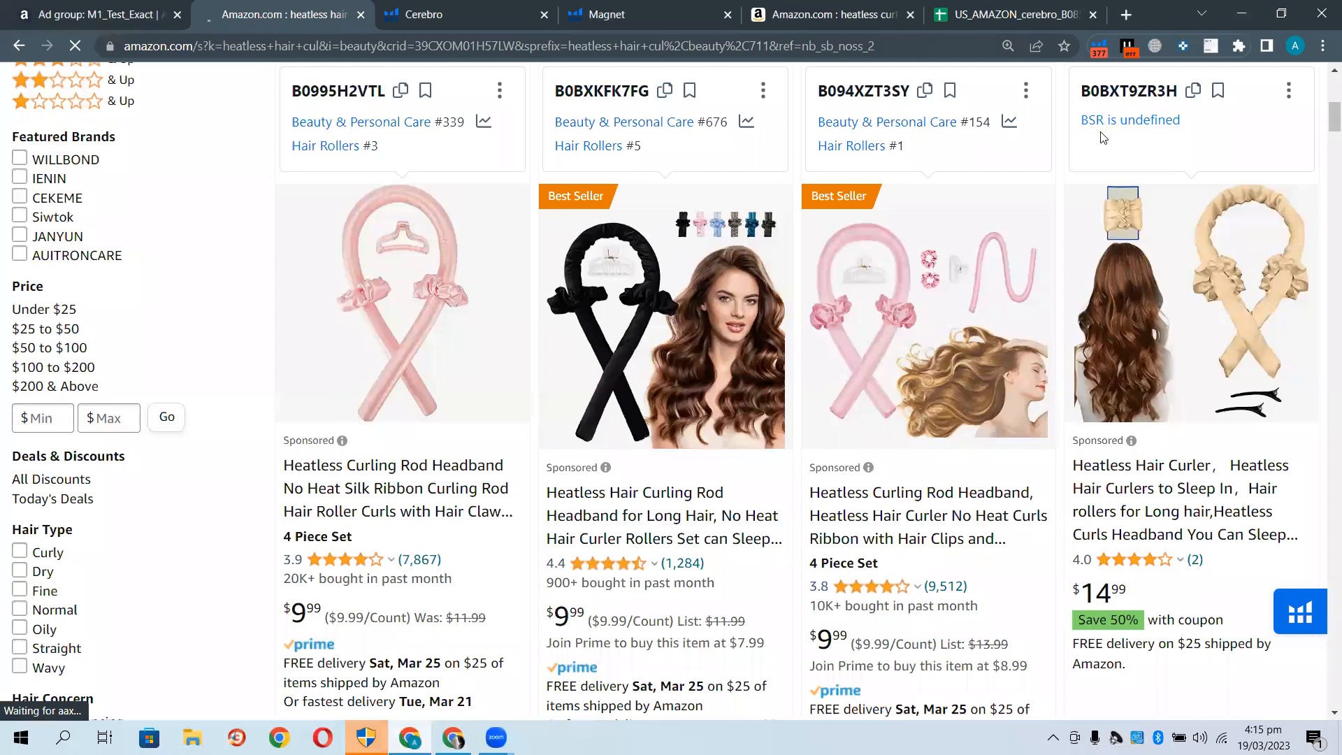
click(615, 15)
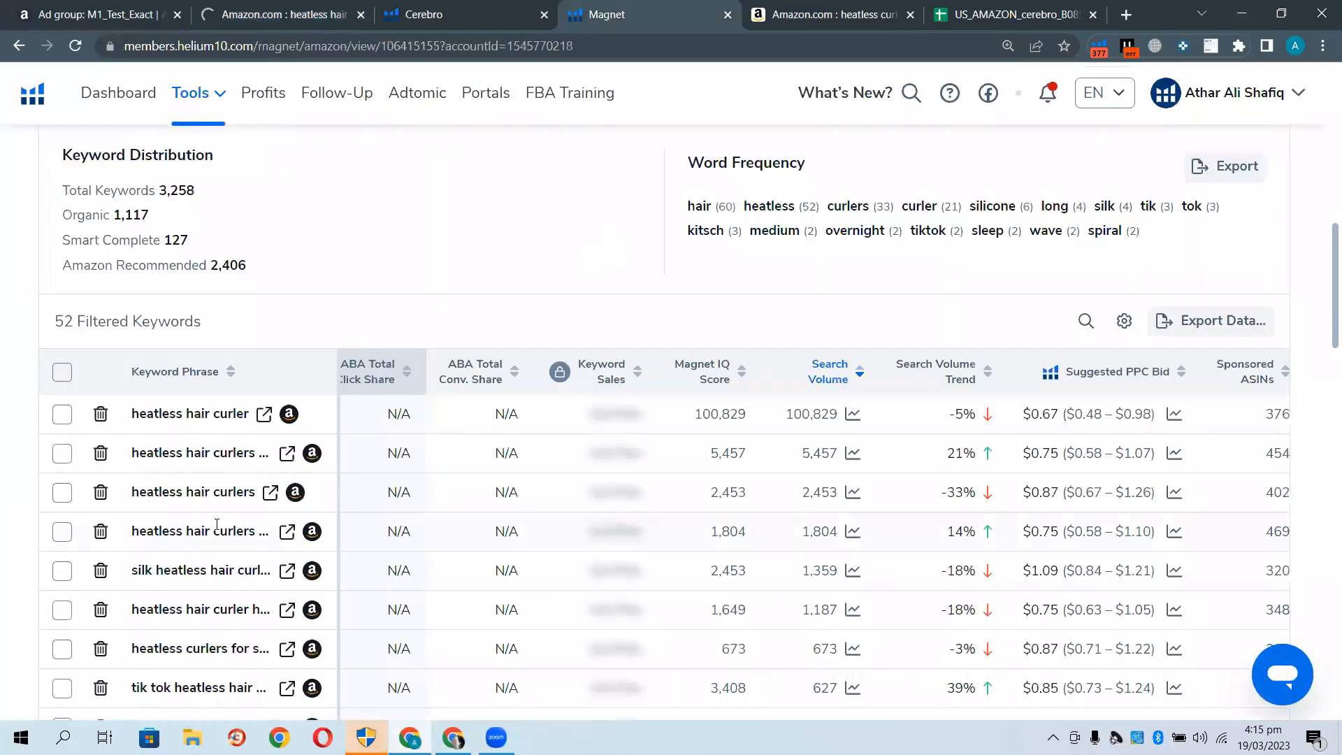
triple_click(203, 566)
key(ctrl+c)
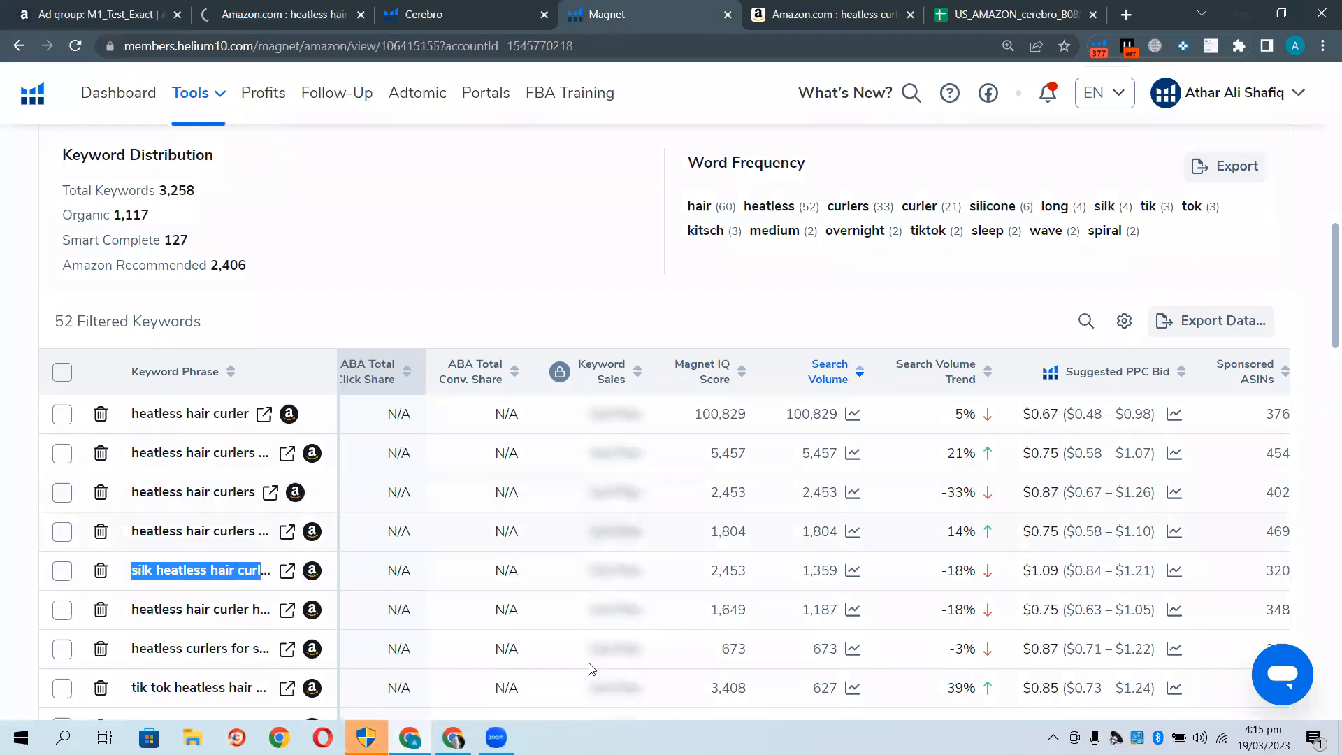
click(453, 737)
triple_click(277, 367)
key(ctrl+v)
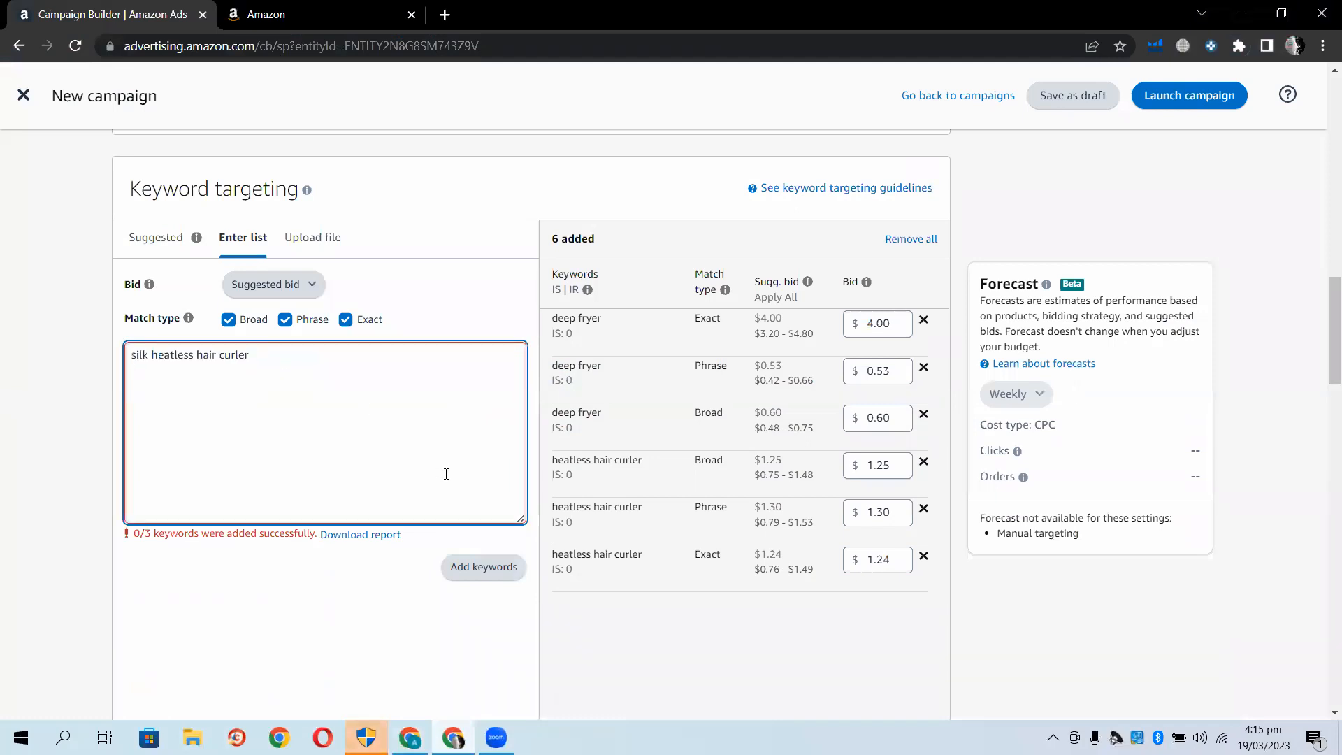
click(494, 568)
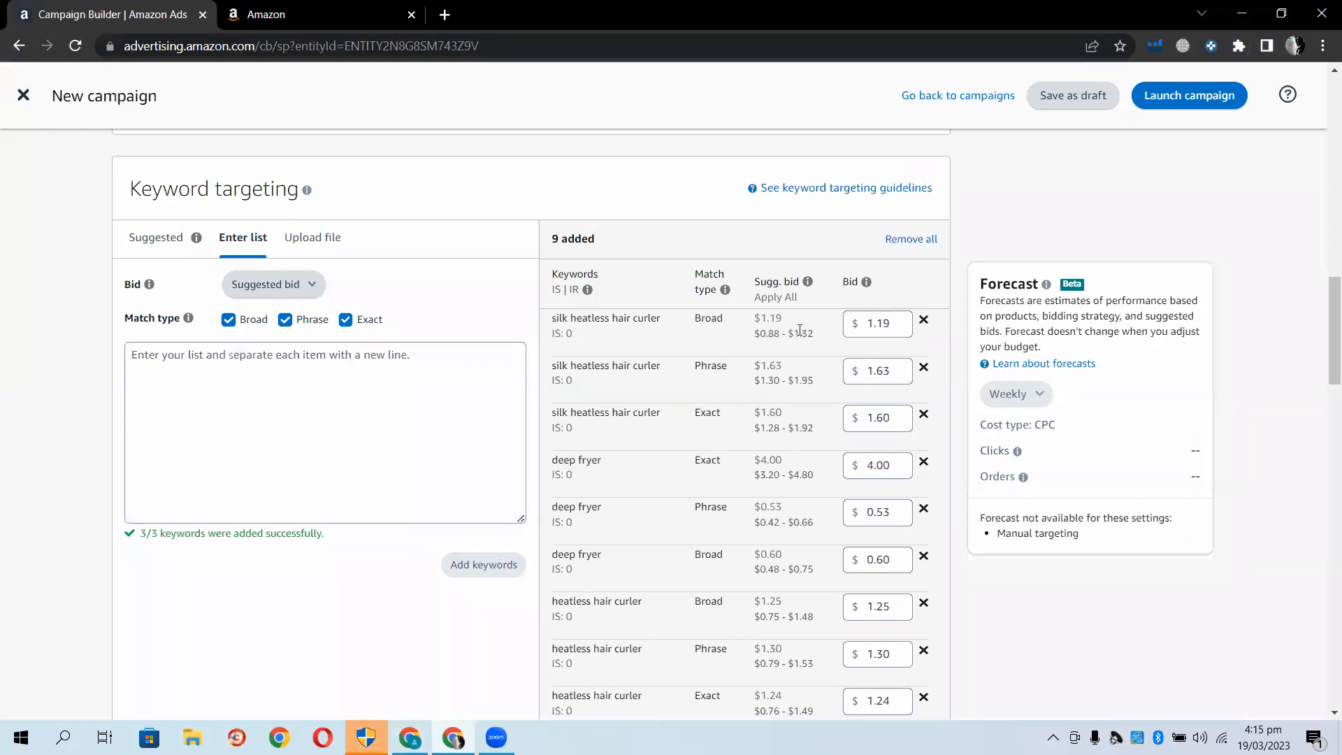
Review the campaign form from the products and targeting sections through the added keywords to the bidding strategy and settings
scroll(734, 464, down, 4)
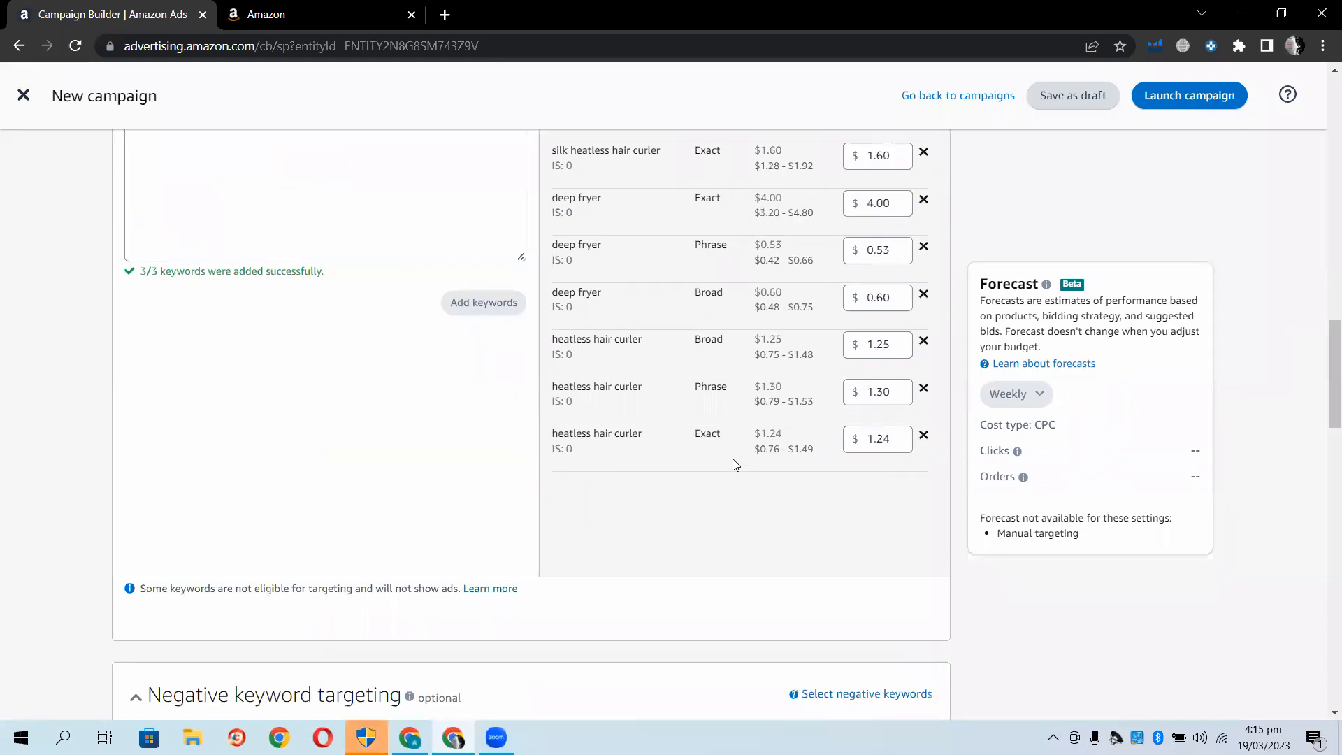
scroll(733, 464, up, 6)
scroll(734, 464, up, 6)
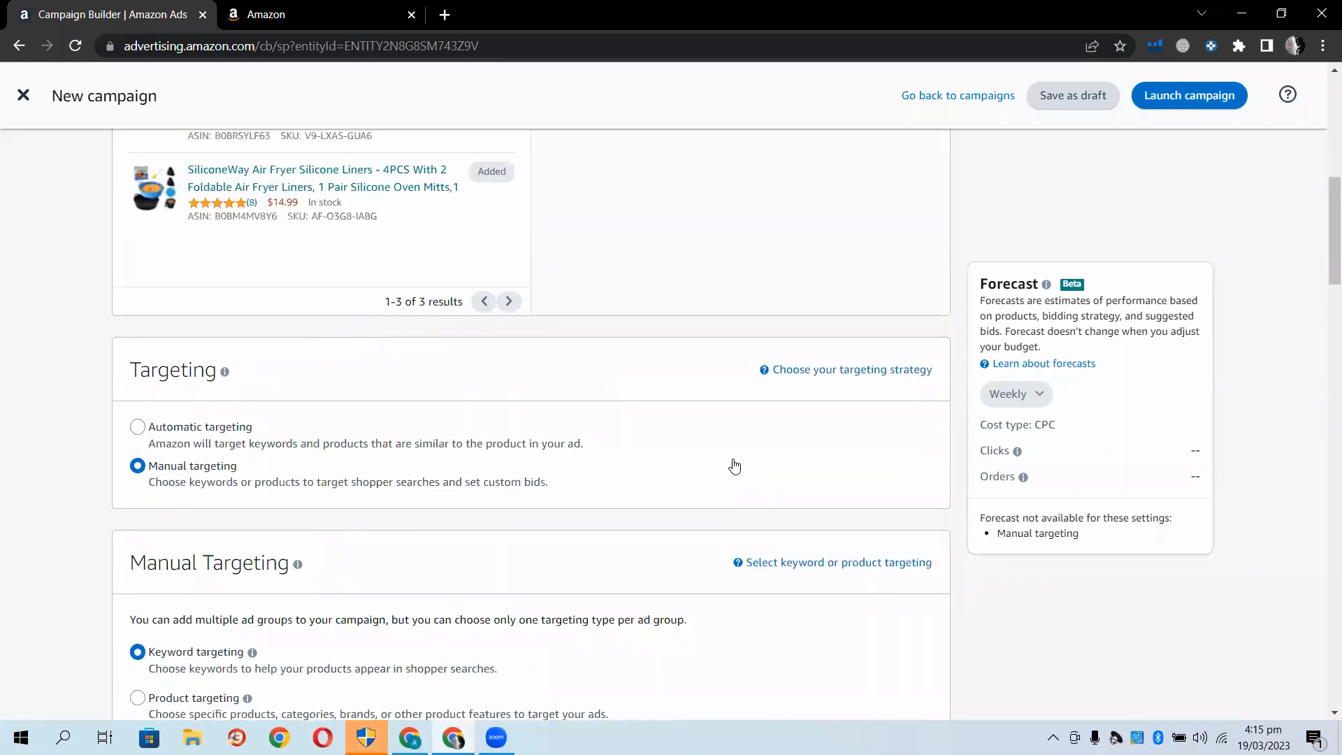
scroll(733, 464, down, 7)
scroll(734, 464, down, 10)
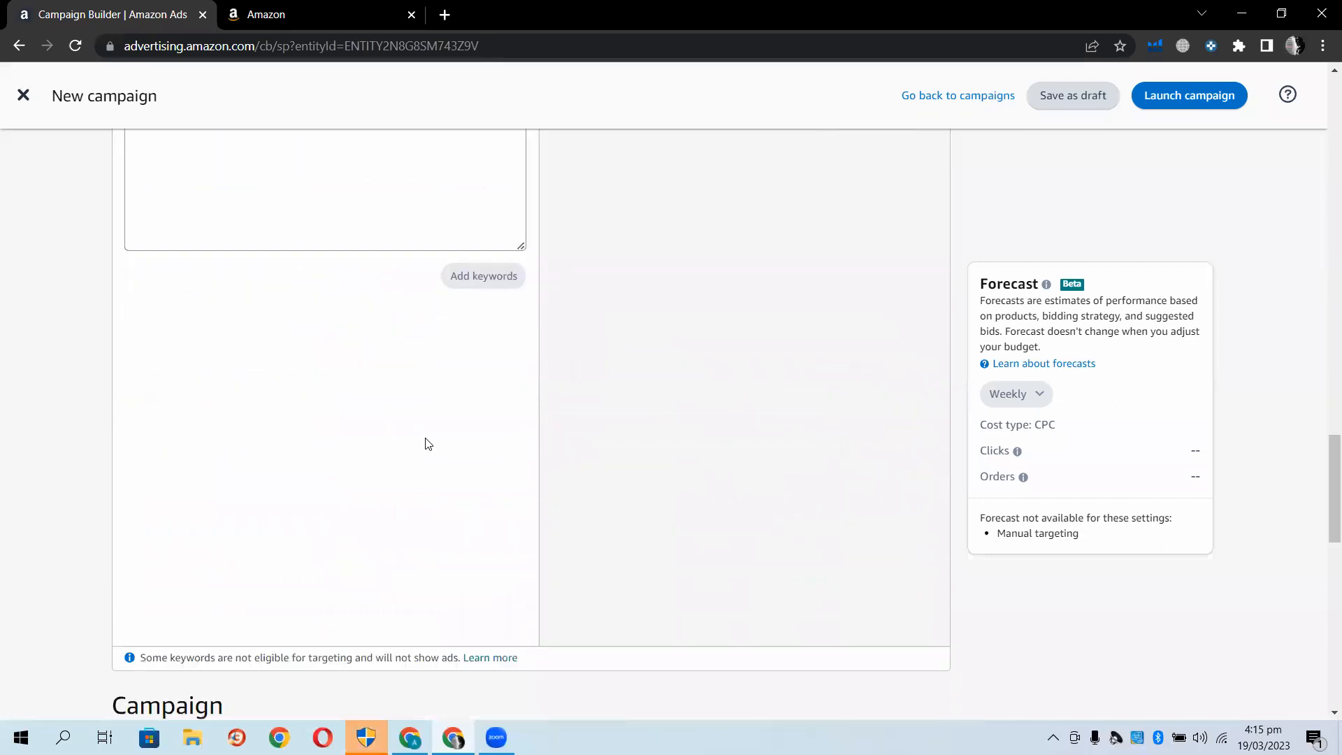
scroll(189, 467, down, 4)
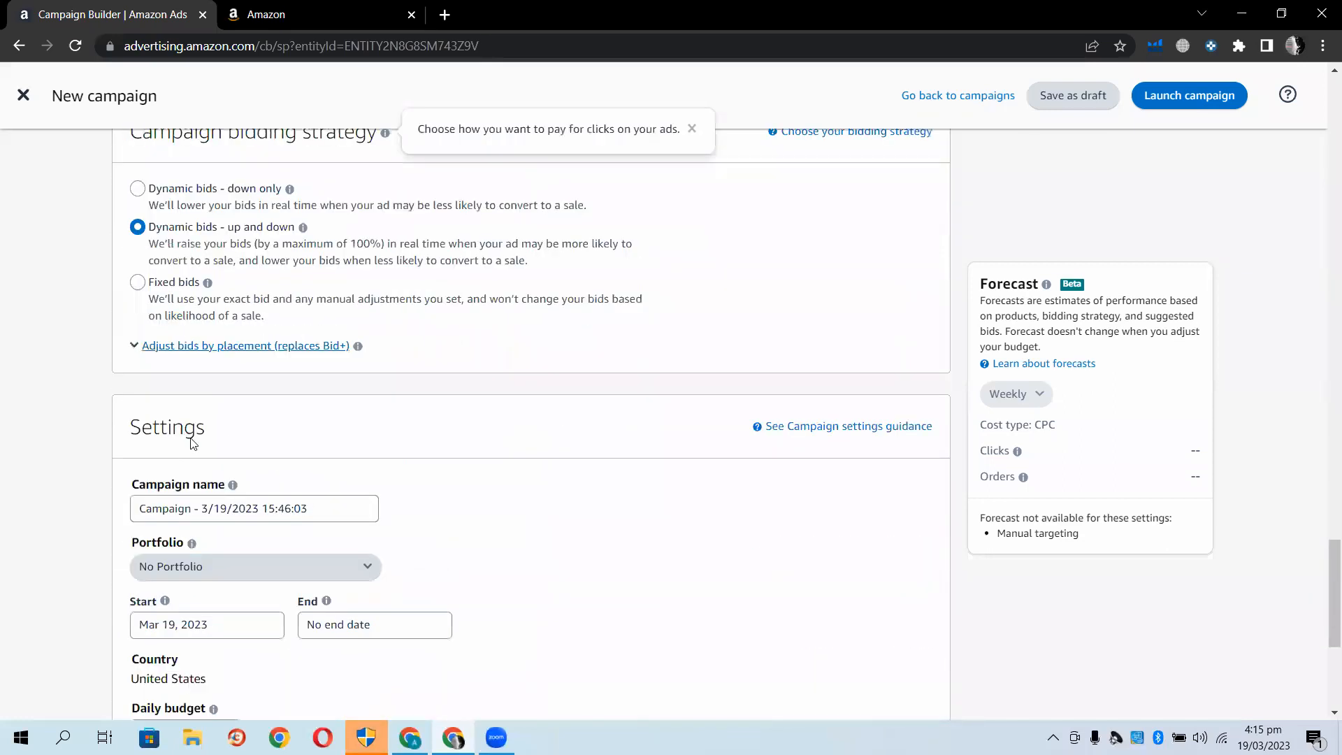
scroll(193, 442, down, 2)
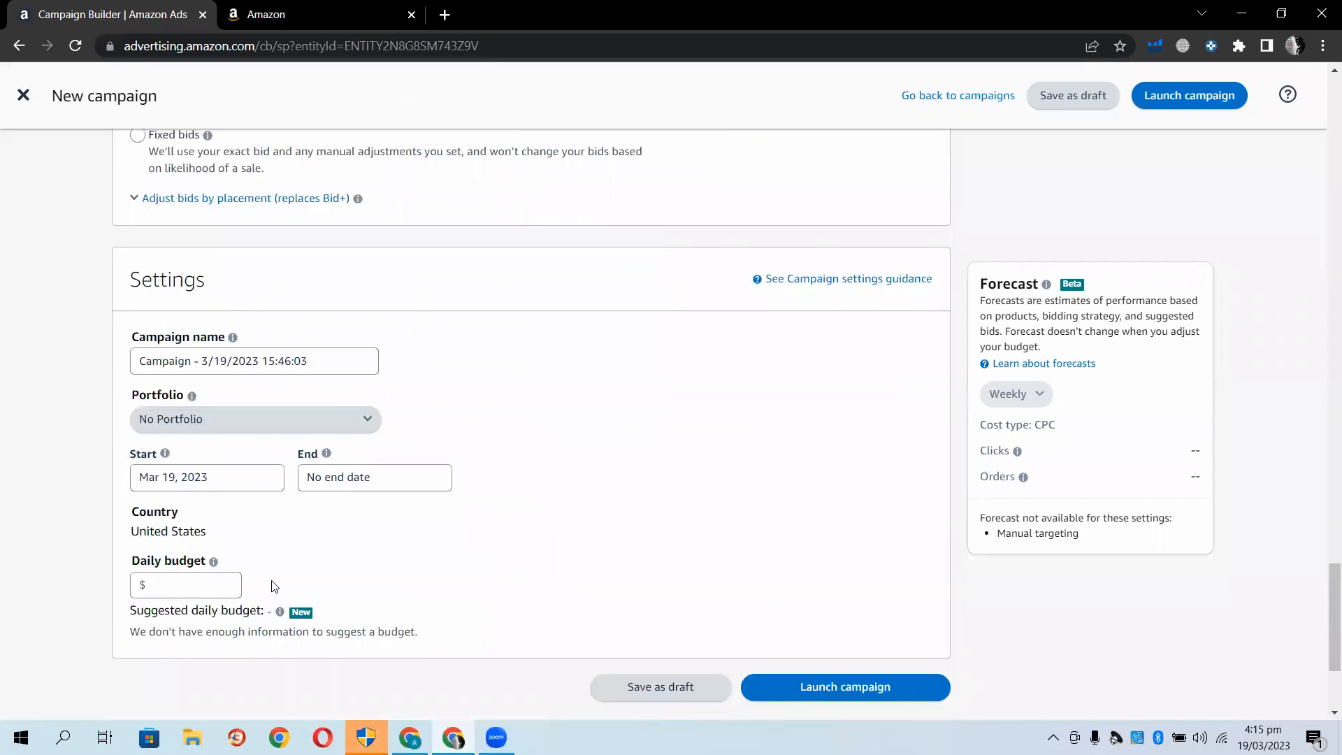
scroll(273, 585, up, 10)
scroll(272, 585, up, 8)
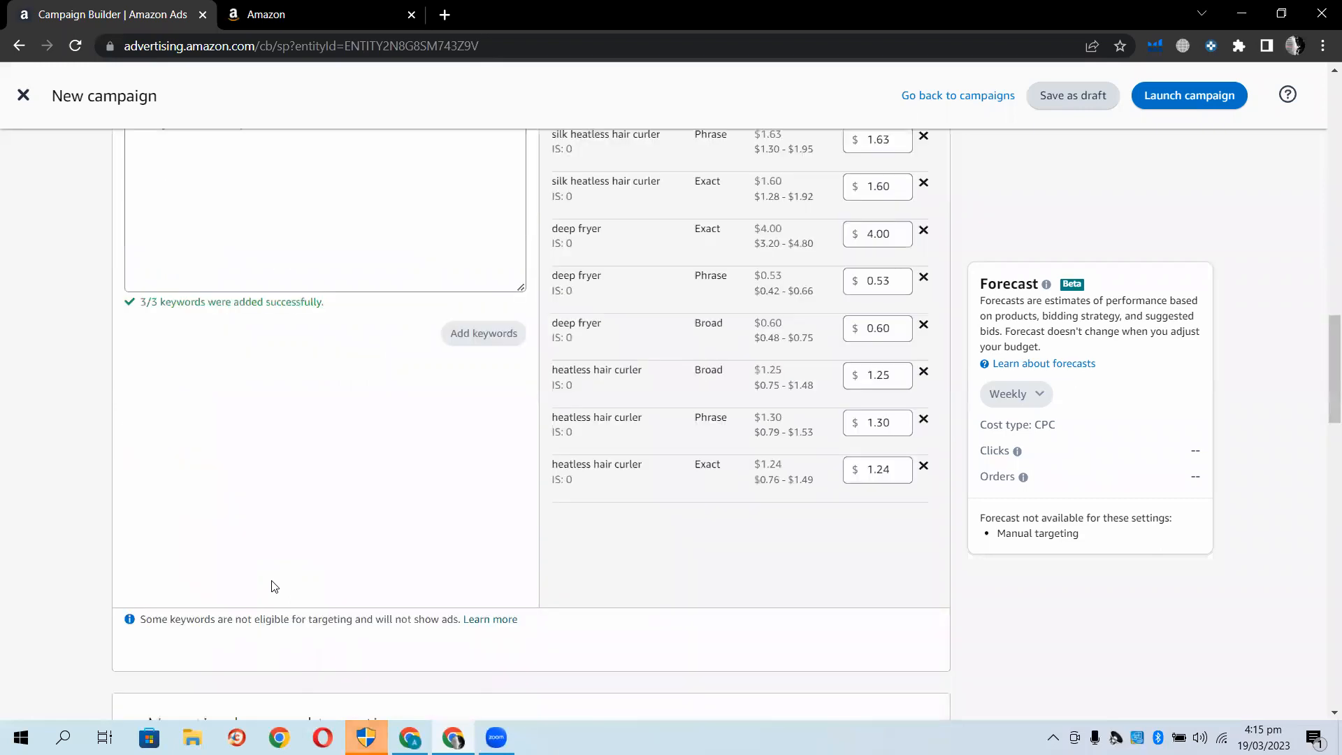
scroll(272, 585, up, 8)
scroll(272, 586, up, 6)
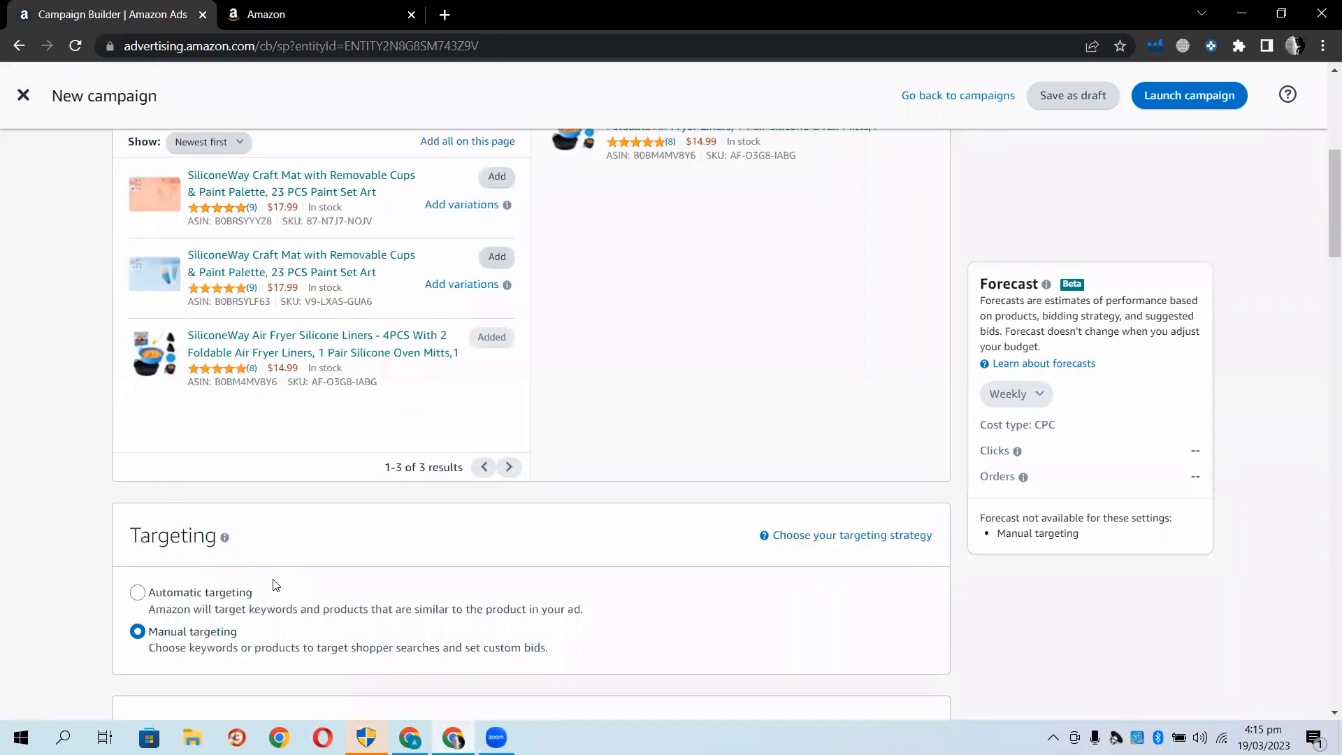
scroll(275, 586, down, 20)
scroll(276, 585, down, 8)
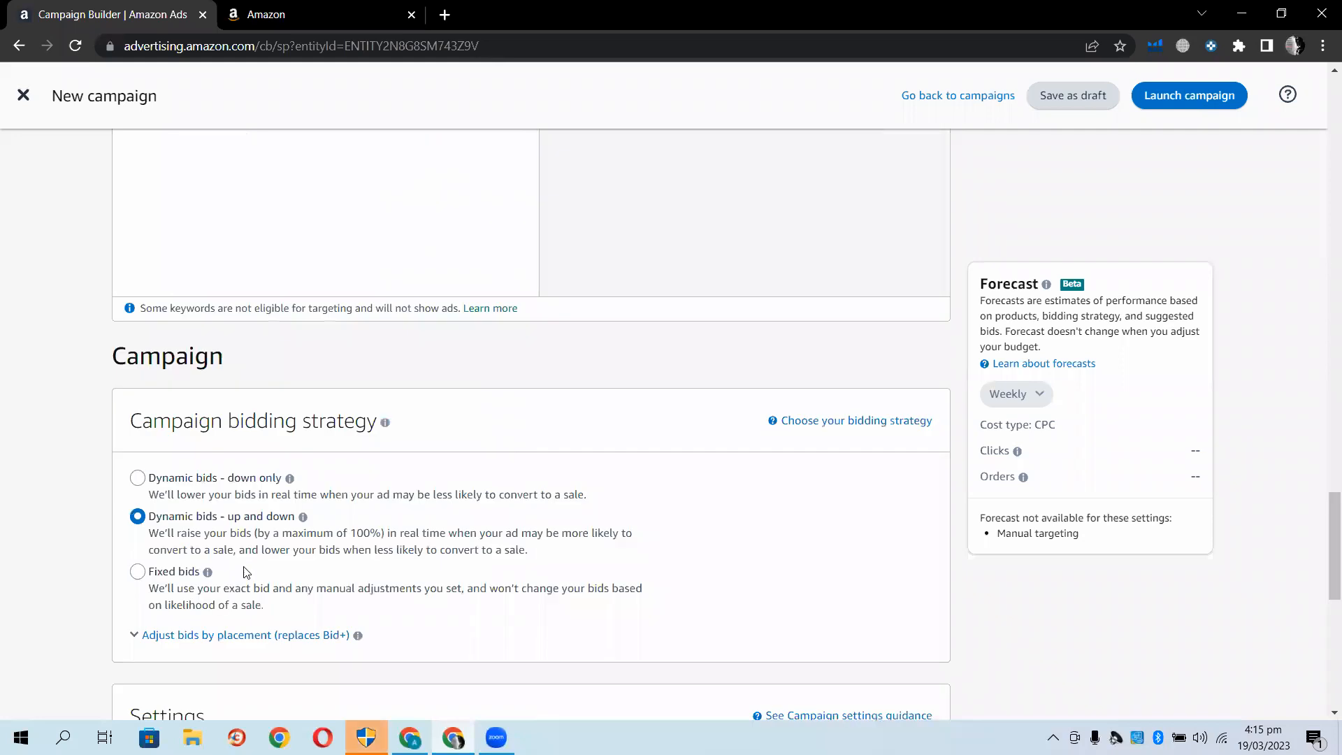
Enter a daily budget of $25 in the campaign settings and clear the field again
scroll(249, 571, down, 2)
scroll(251, 557, down, 6)
click(197, 396)
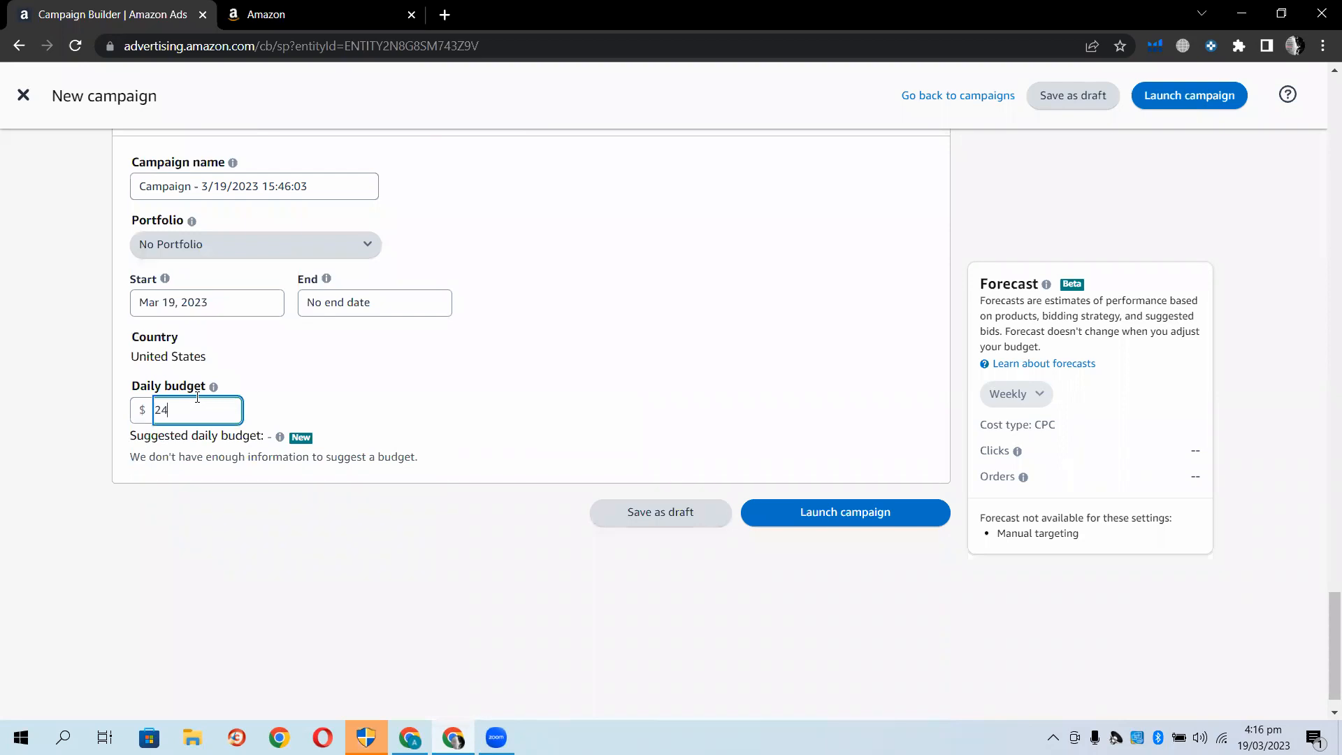
text(25)
click(73, 438)
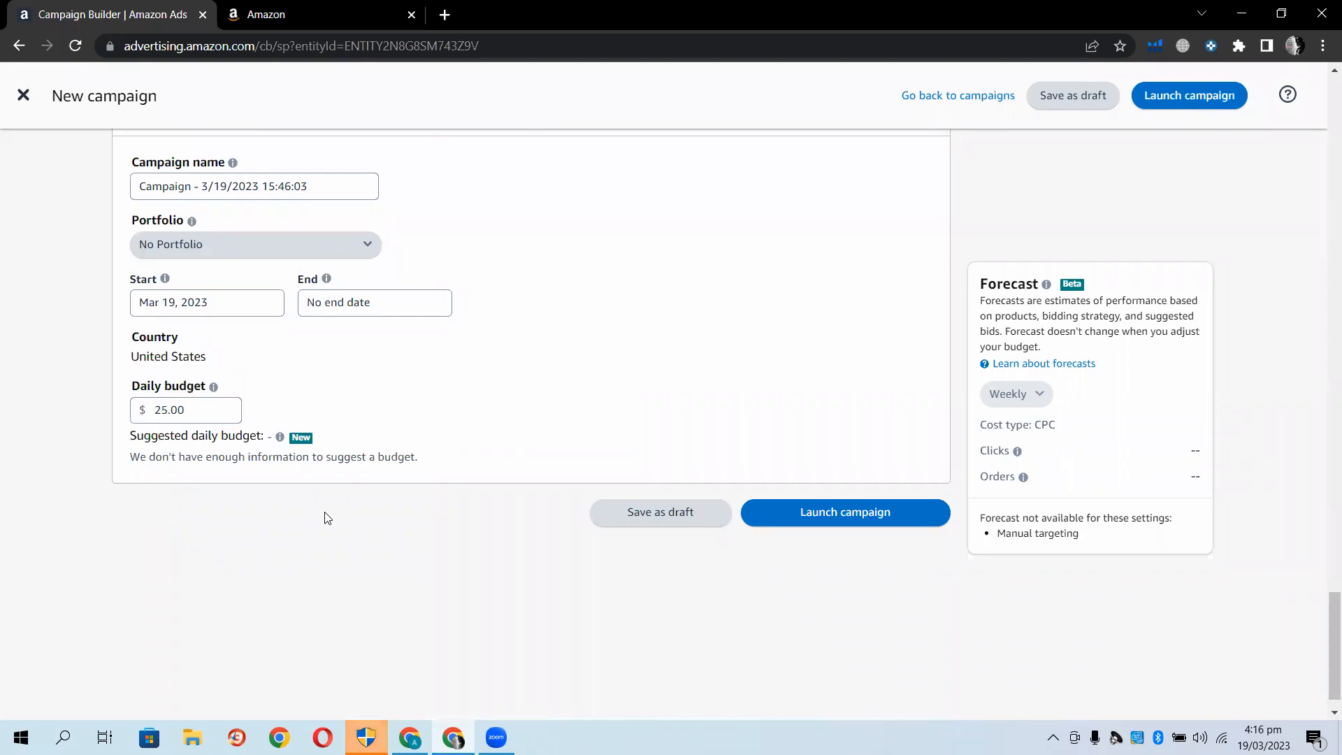
click(203, 407)
Switch to Seller Central, open its home page, and examine the total balance breakdown for the North America marketplaces
scroll(140, 441, up, 5)
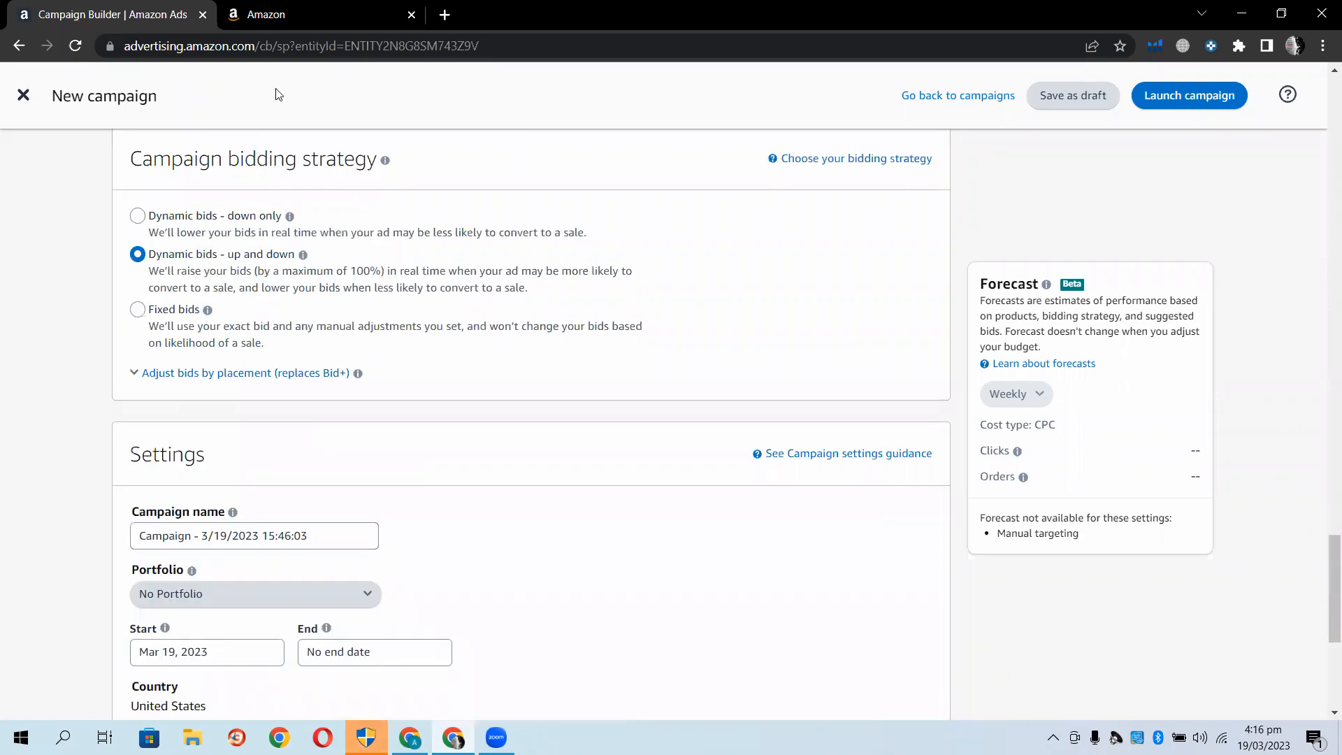
key(ctrl+Tab)
scroll(442, 438, up, 3)
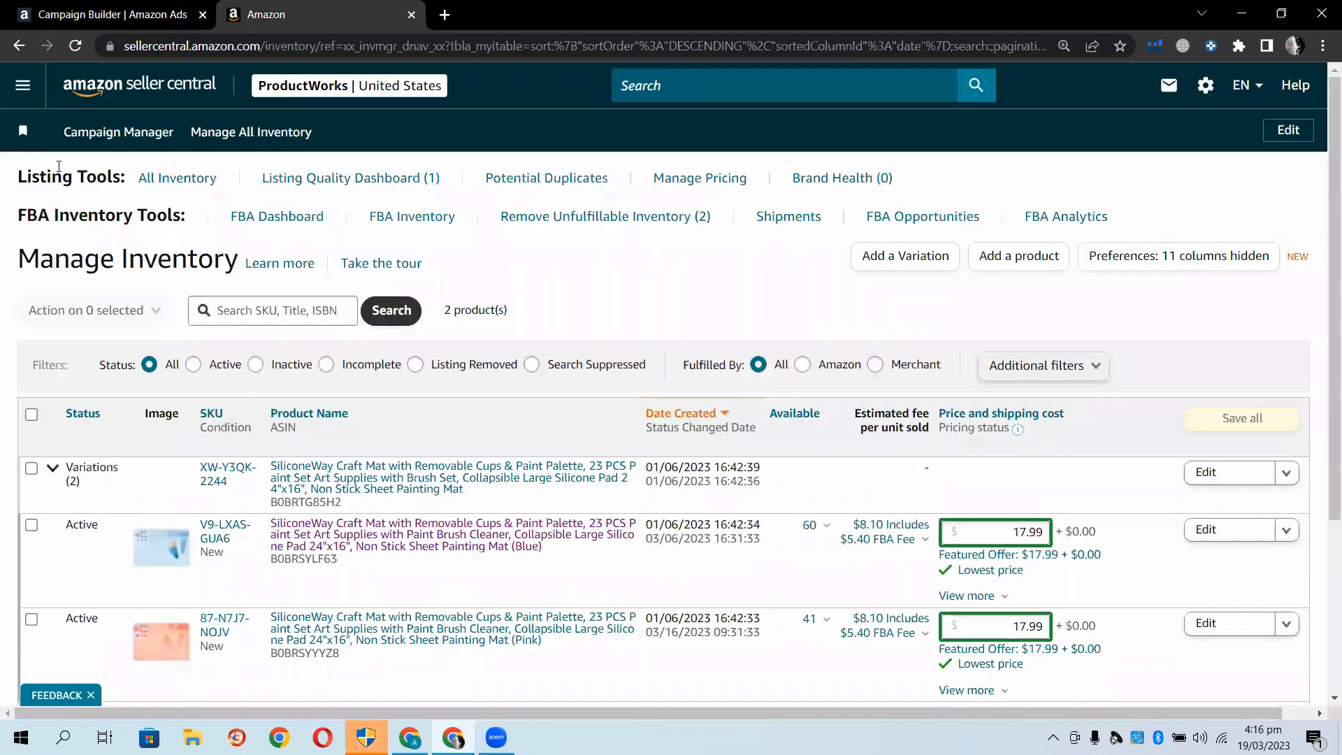
click(91, 95)
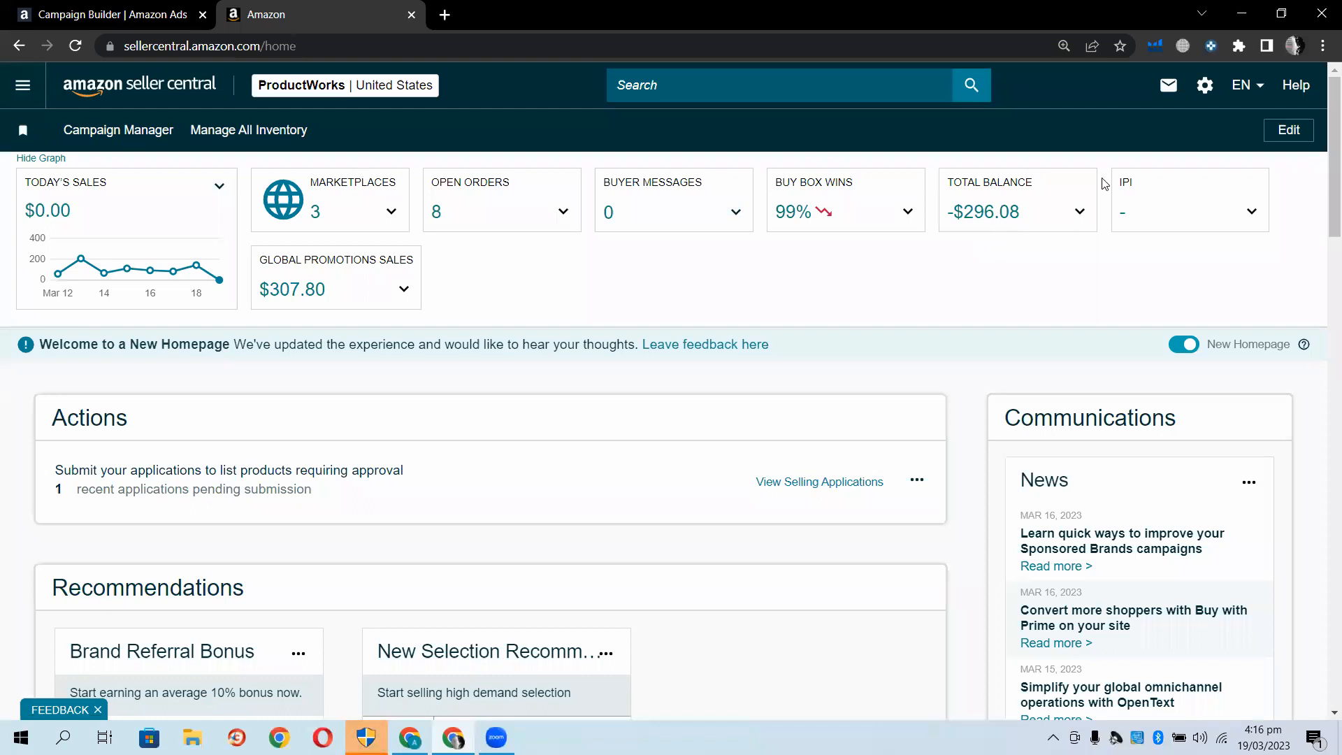
click(1082, 215)
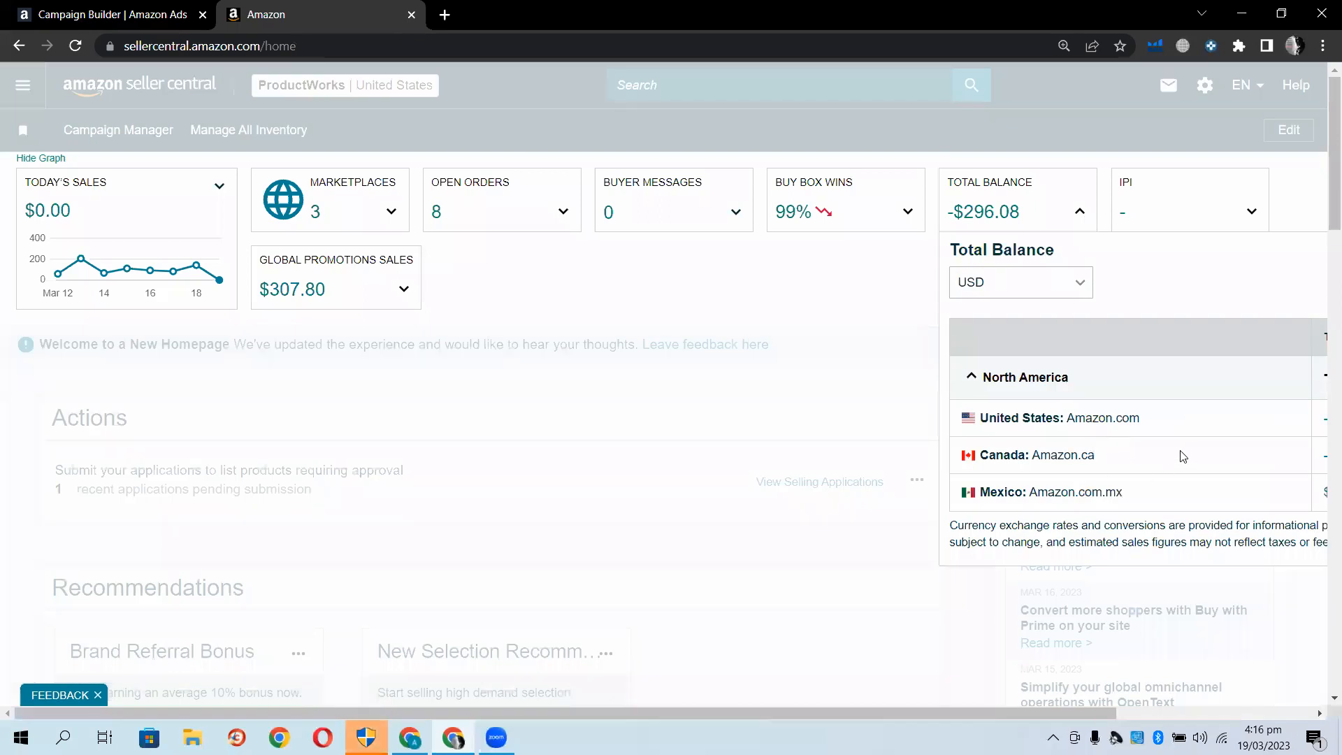
scroll(1182, 456, right, 5)
scroll(1181, 455, right, 1)
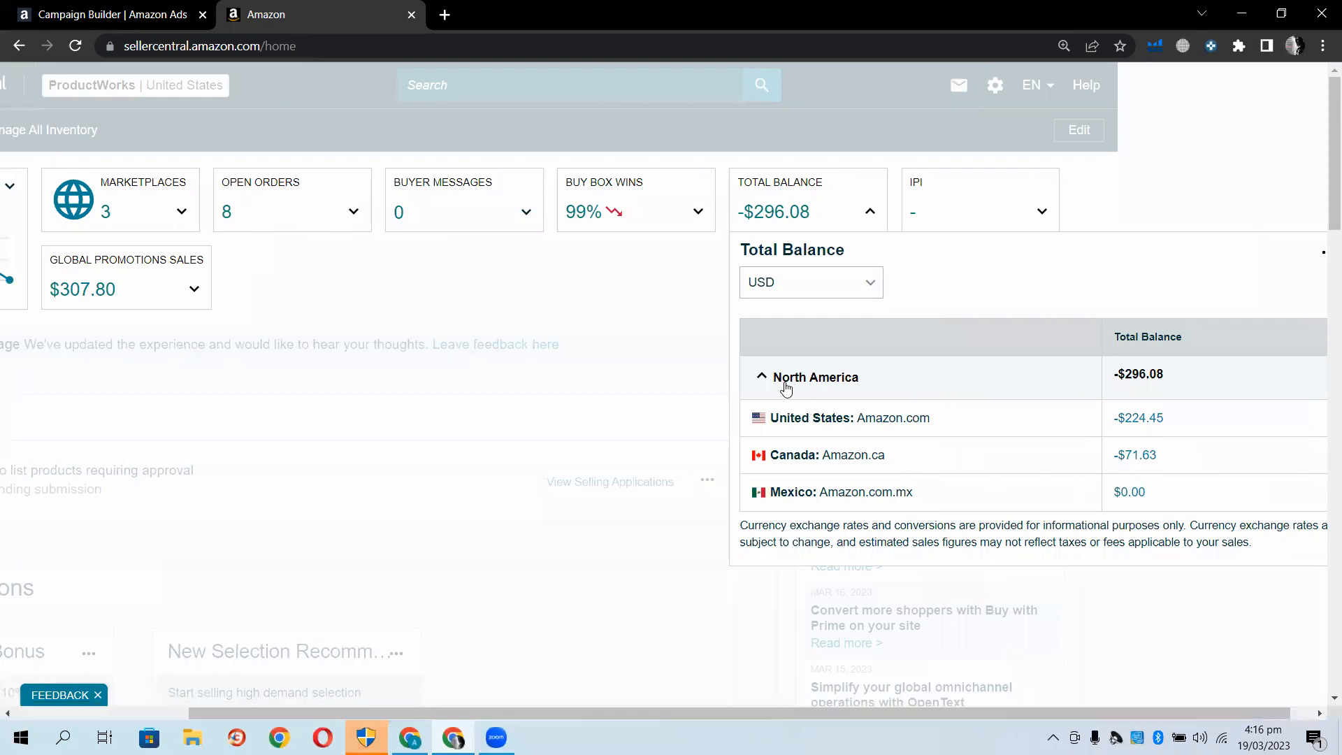
click(762, 379)
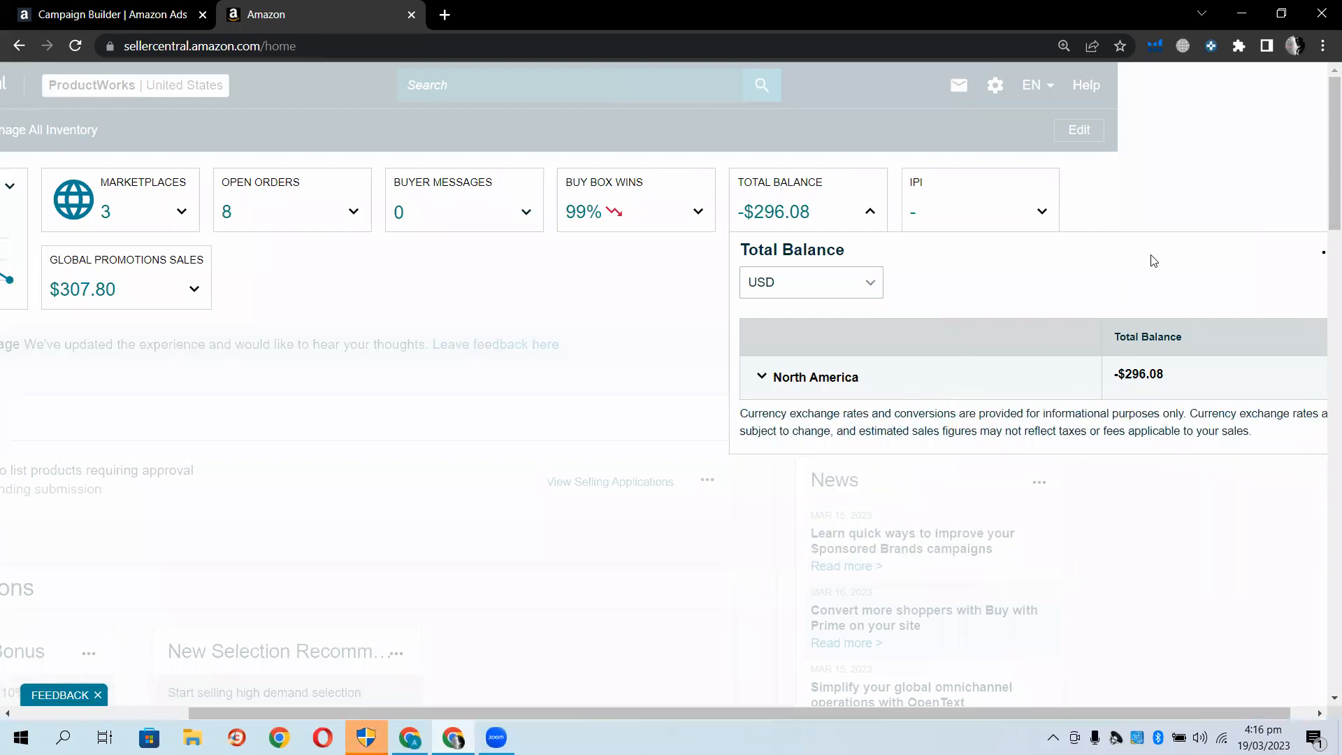
click(869, 211)
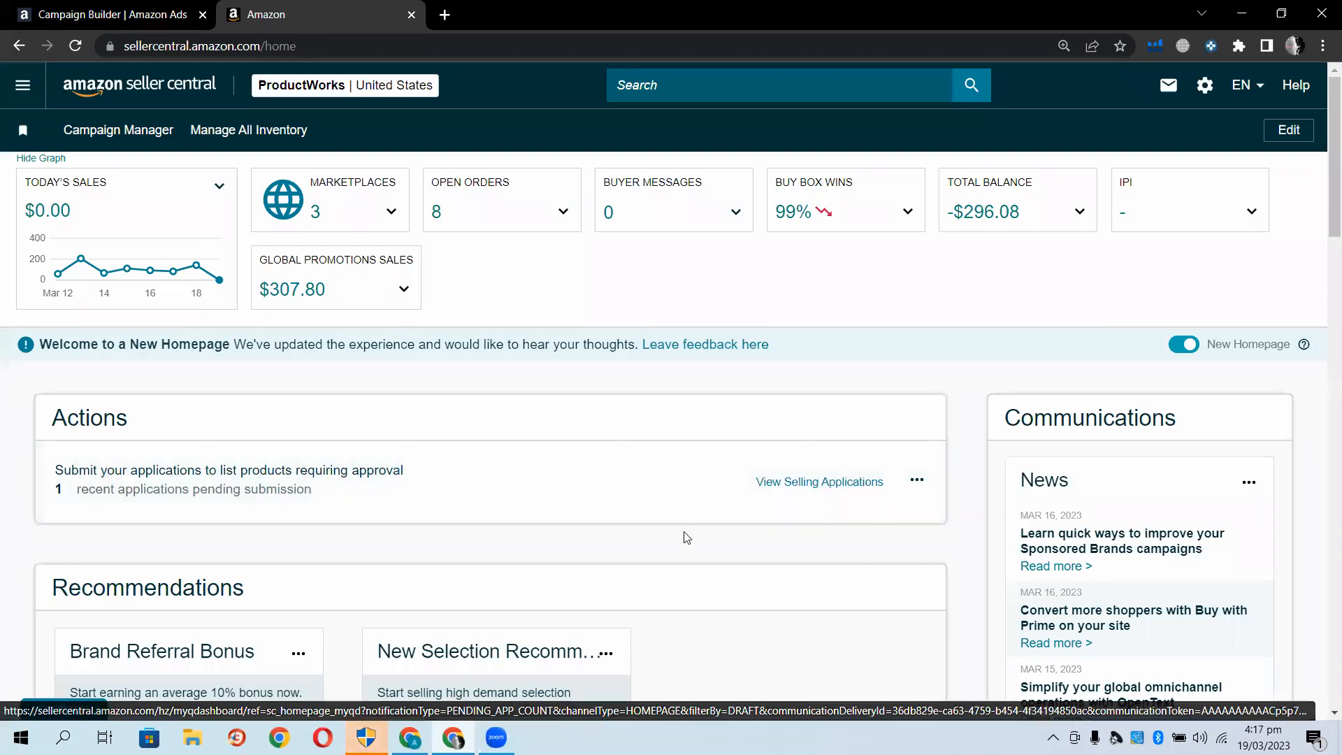
Return to the campaign builder and review the bidding strategy, placement bid adjustment and daily budget settings
key(ctrl+shift+Tab)
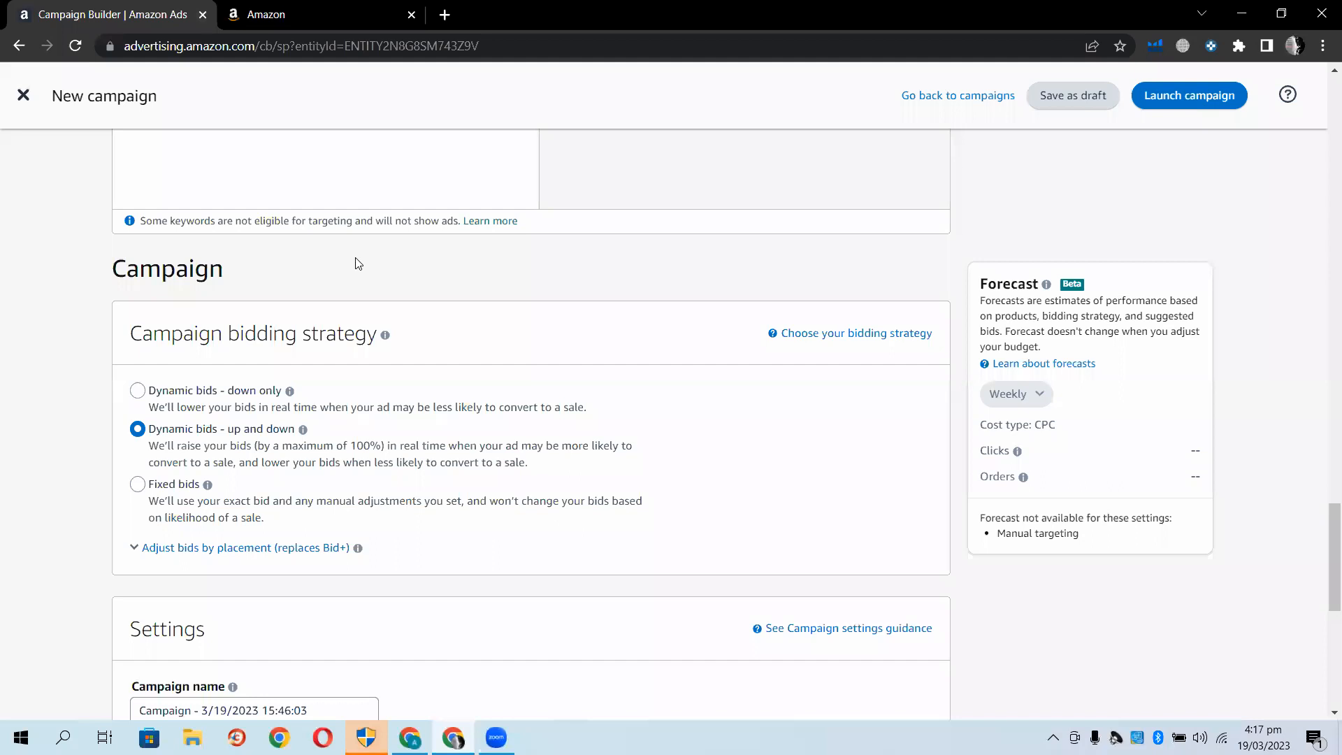
scroll(38, 482, down, 4)
scroll(39, 475, down, 3)
scroll(172, 223, up, 4)
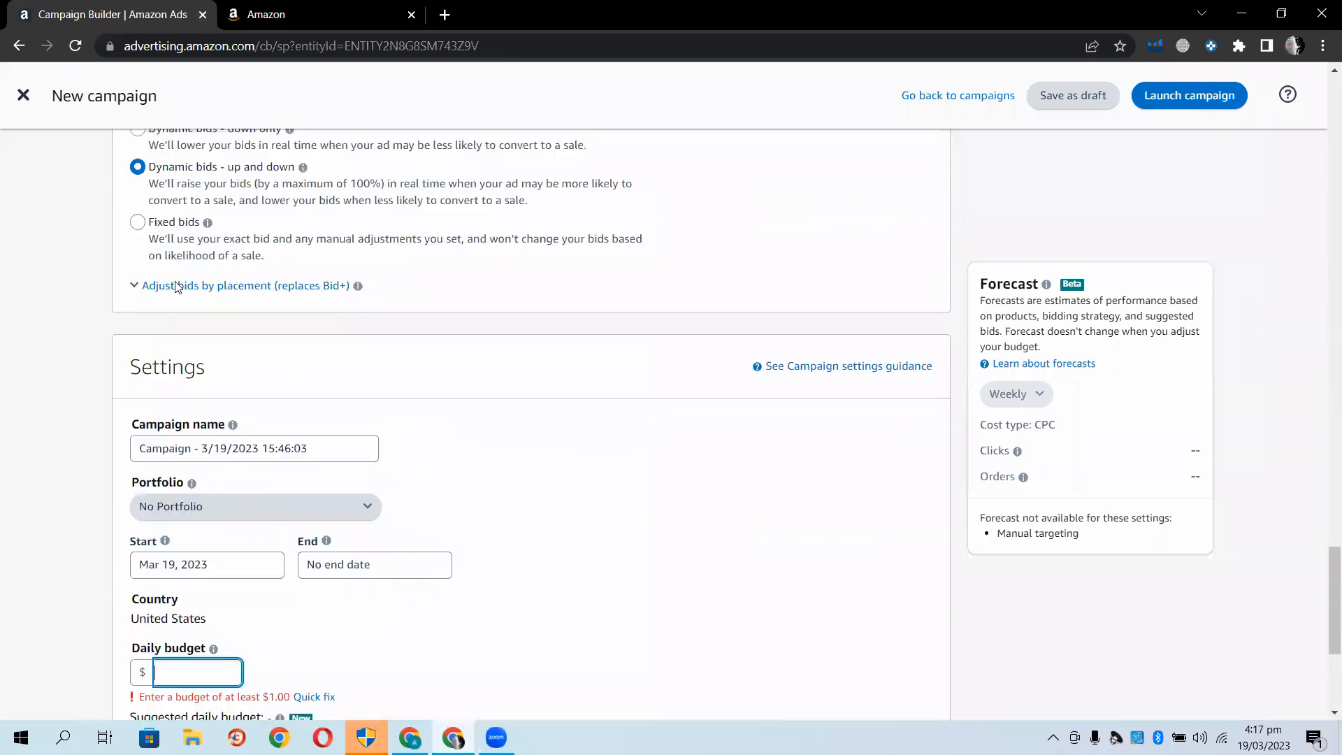
Switch to Seller Central and open the Campaign Manager for the advertising account
key(ctrl+Tab)
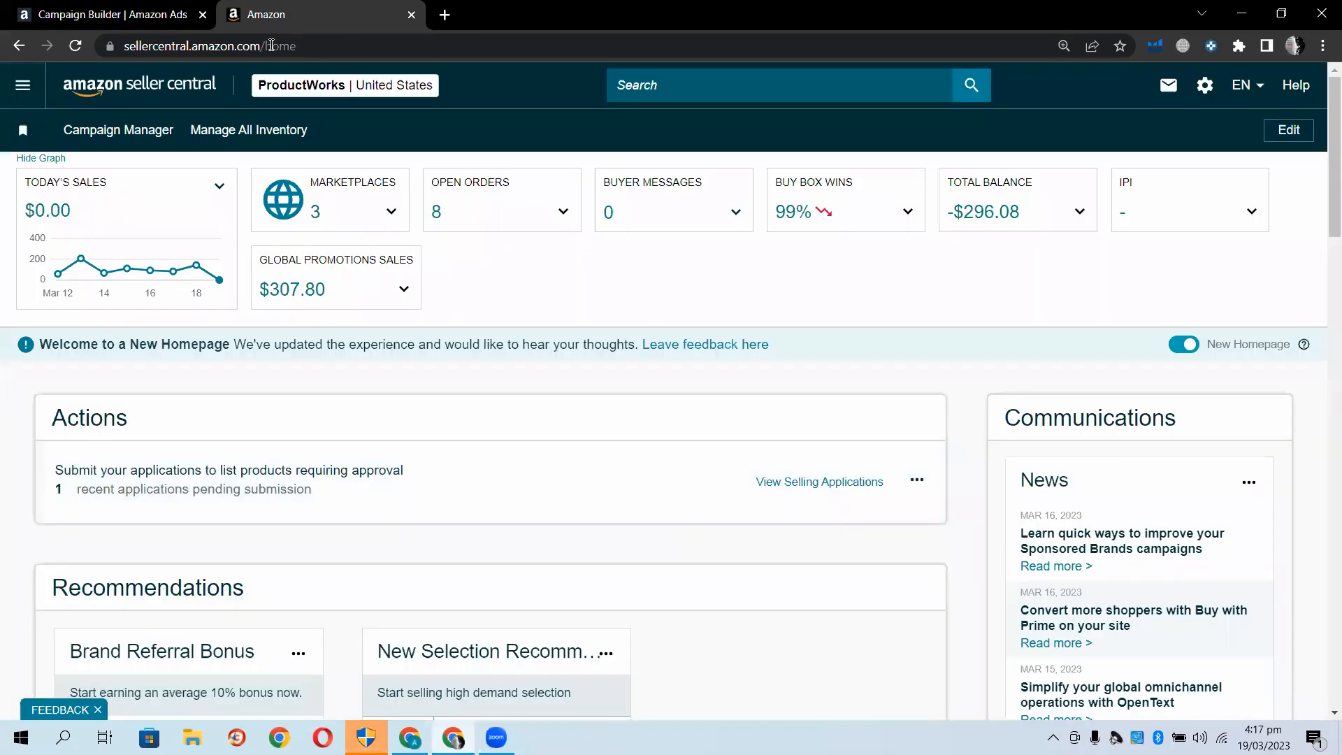
click(11, 85)
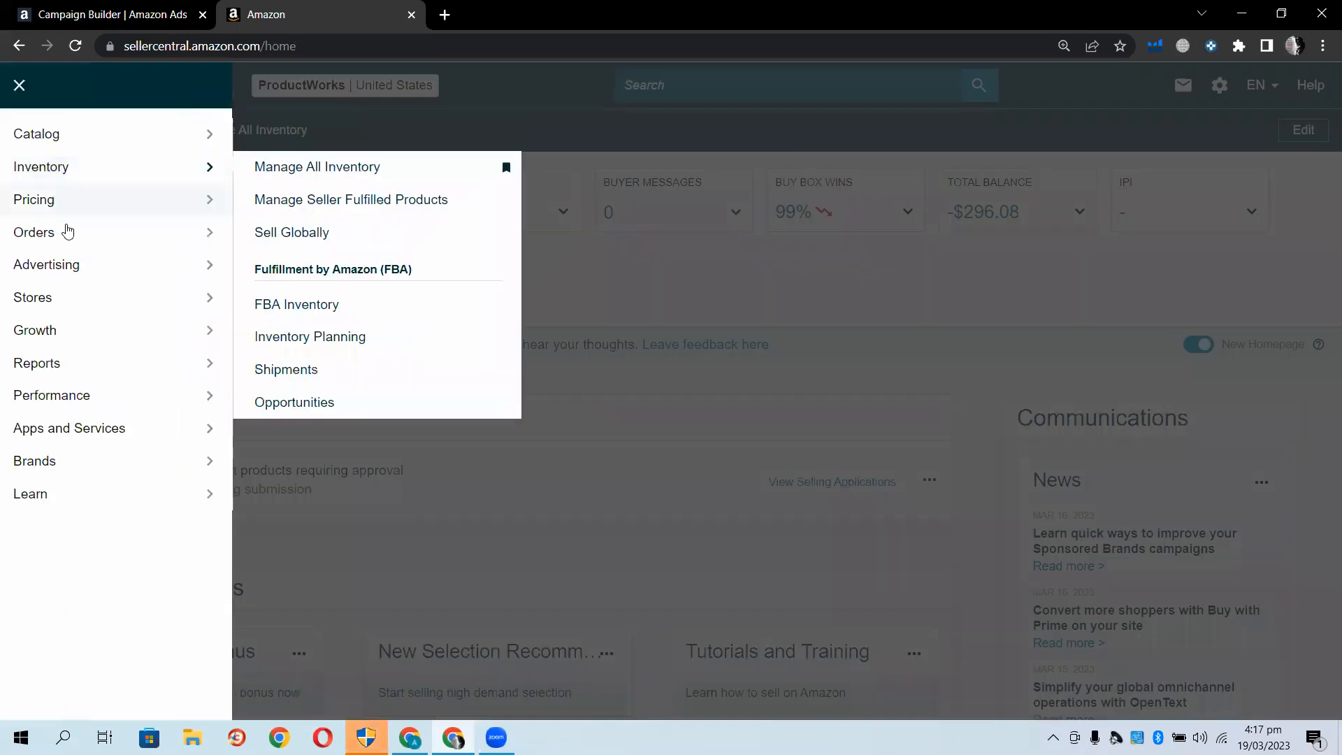
mouse_move(151, 185)
mouse_move(165, 264)
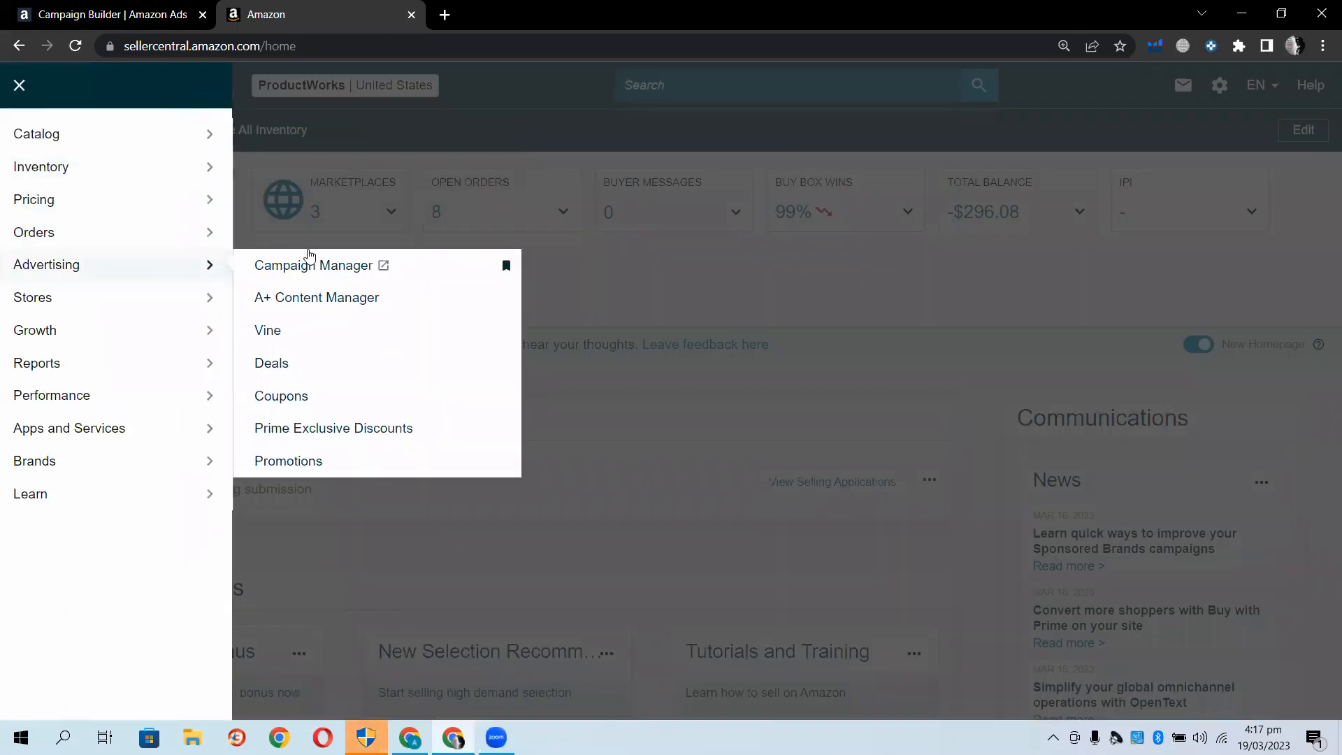
click(313, 264)
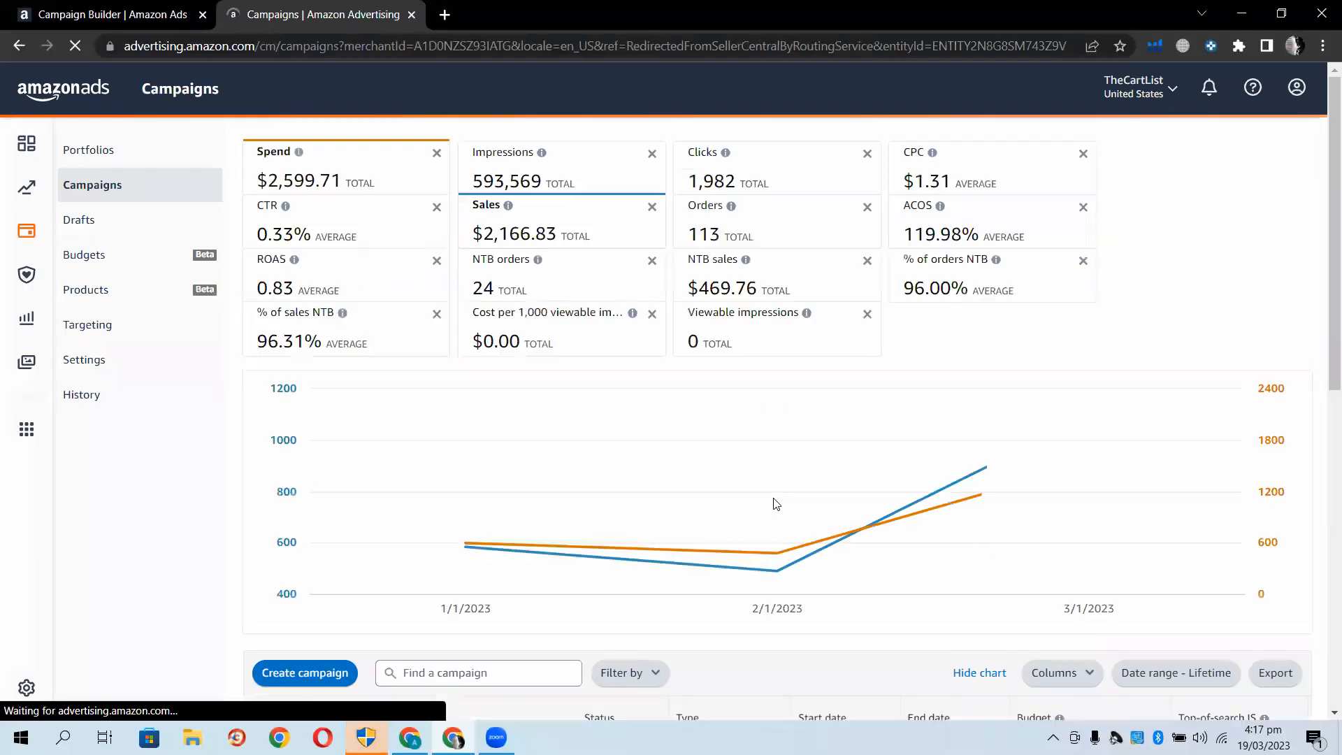
Examine the daily budgets of the existing campaigns and the sales and spend chart above the list
scroll(775, 503, down, 7)
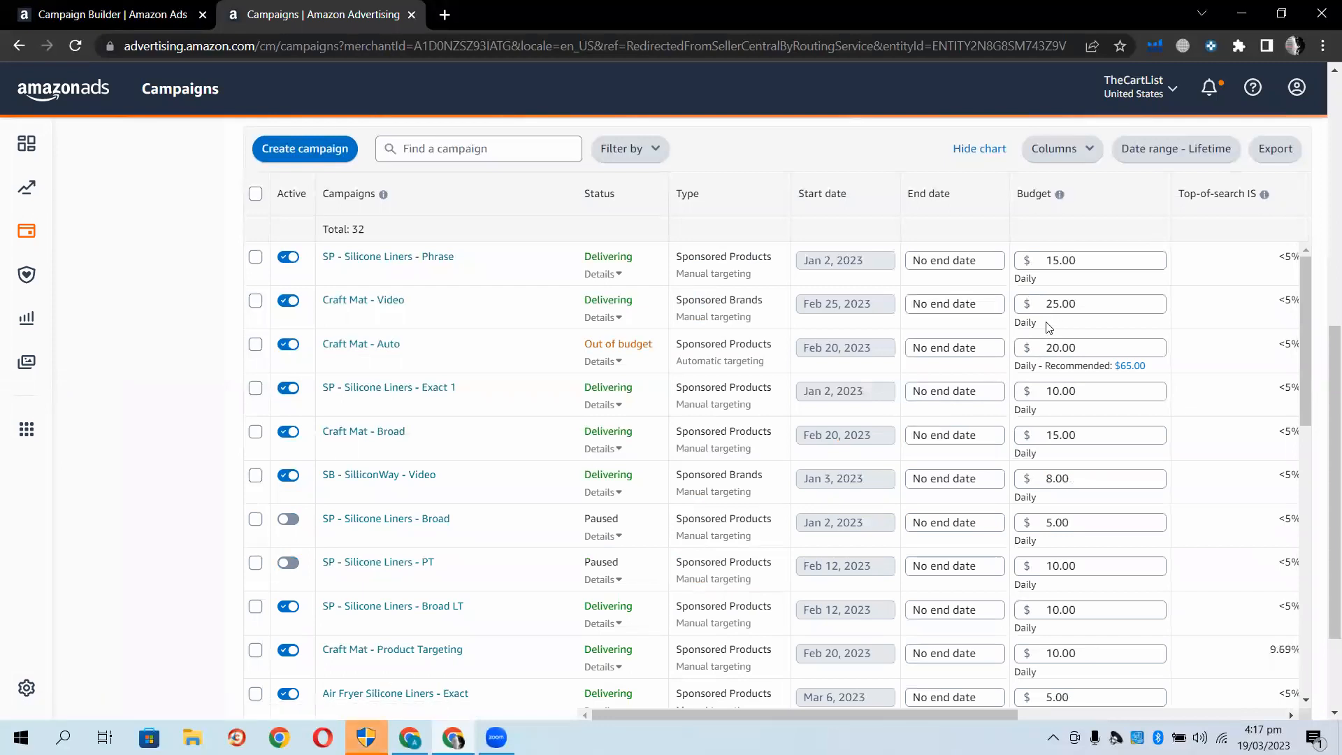
scroll(1088, 504, down, 5)
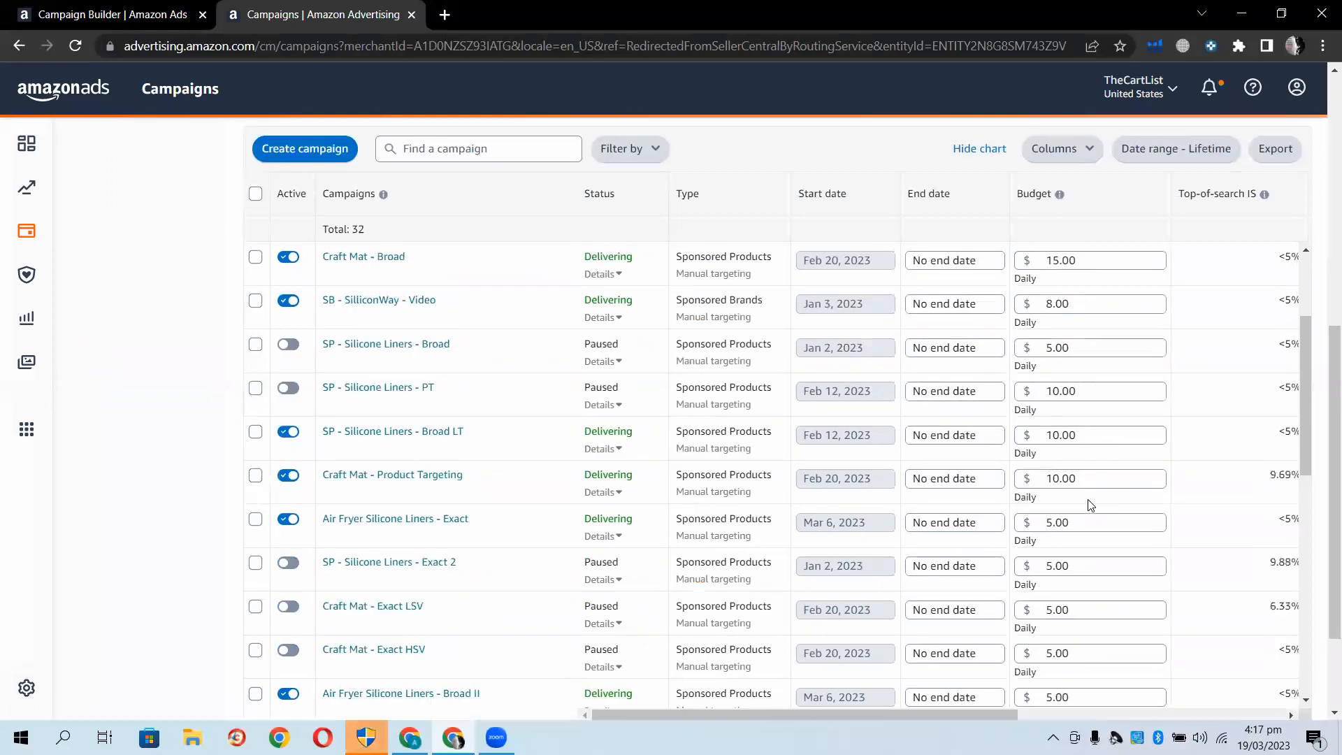
scroll(1088, 505, down, 3)
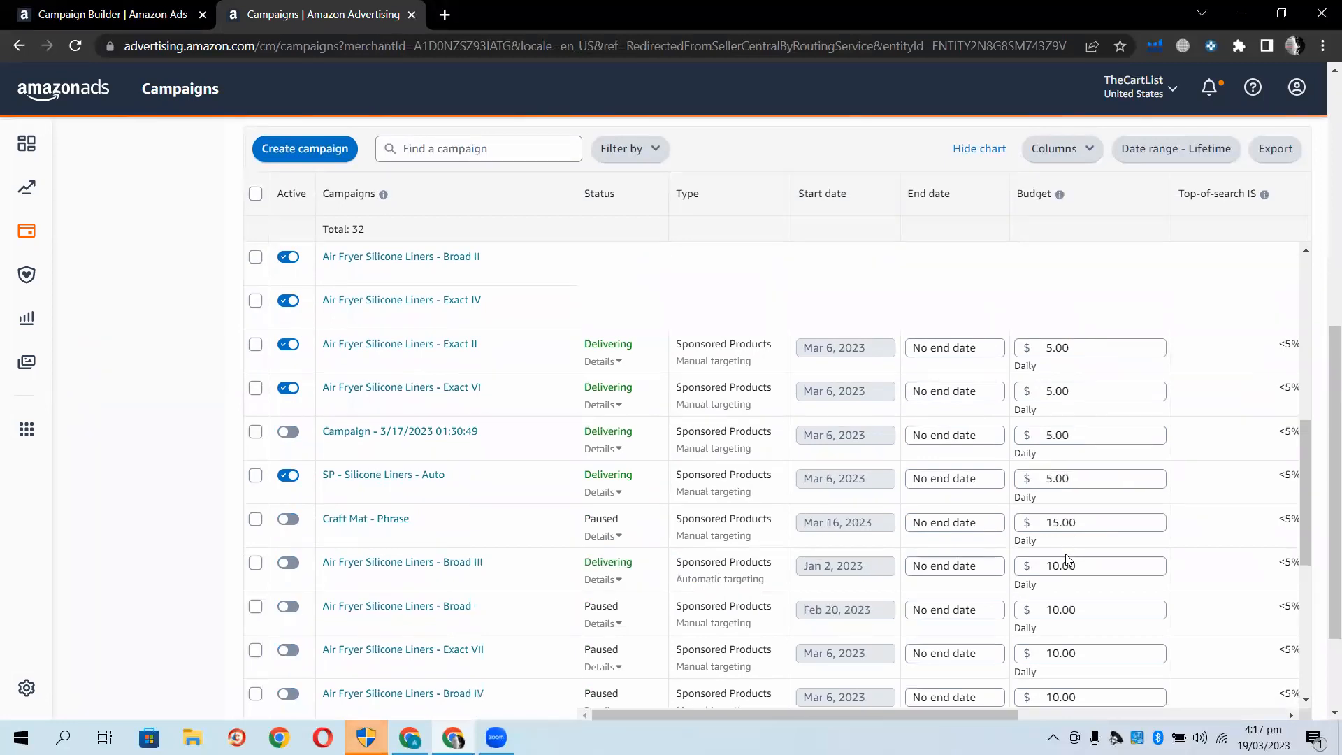
scroll(1065, 559, up, 10)
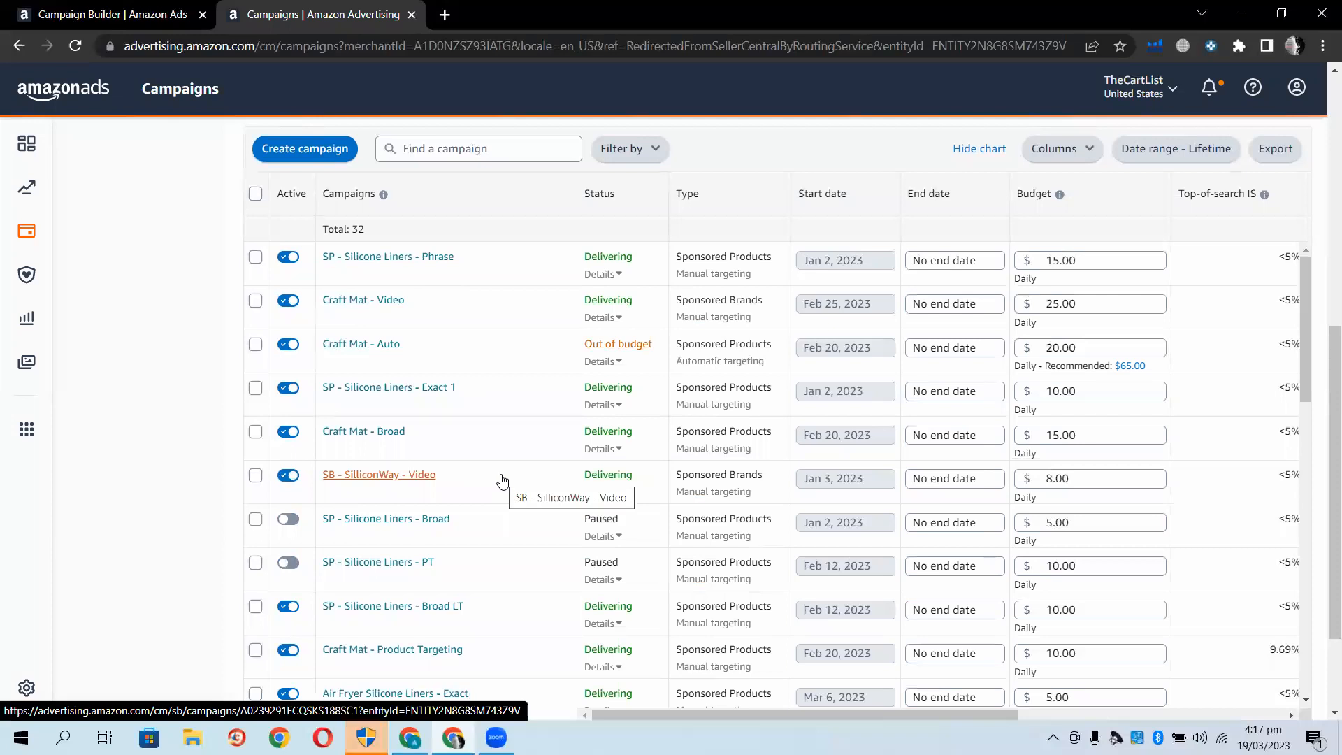
scroll(388, 413, up, 5)
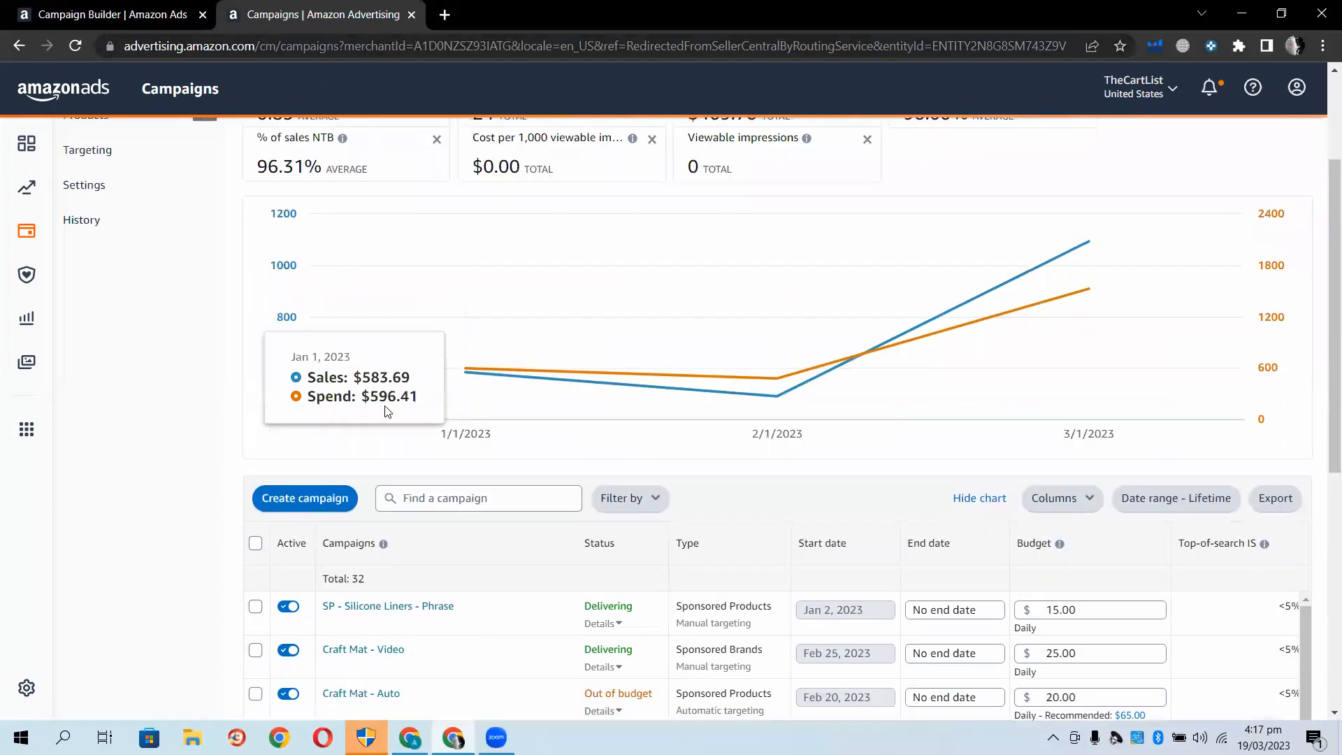
scroll(388, 413, up, 3)
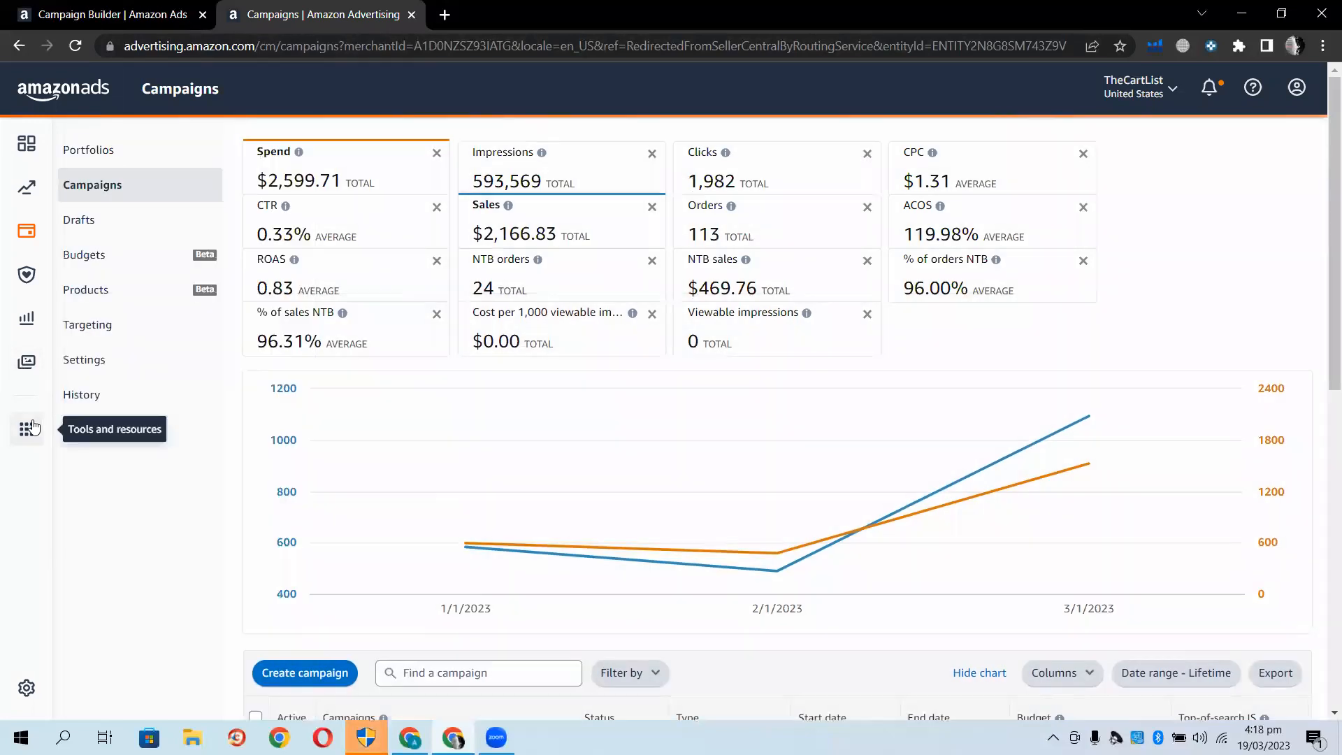
Open the Seller Central home page from the advertising console and return to the campaign builder
mouse_move(32, 427)
click(126, 424)
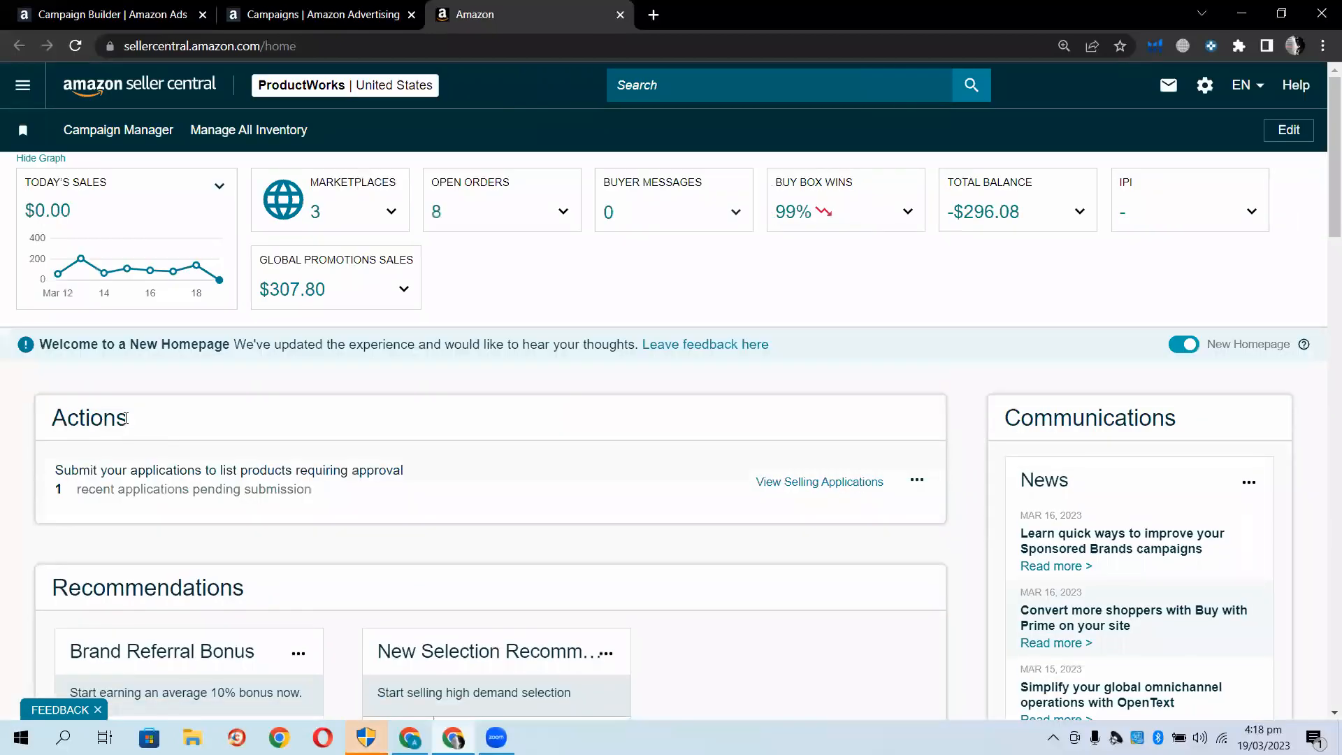
click(334, 8)
click(193, 7)
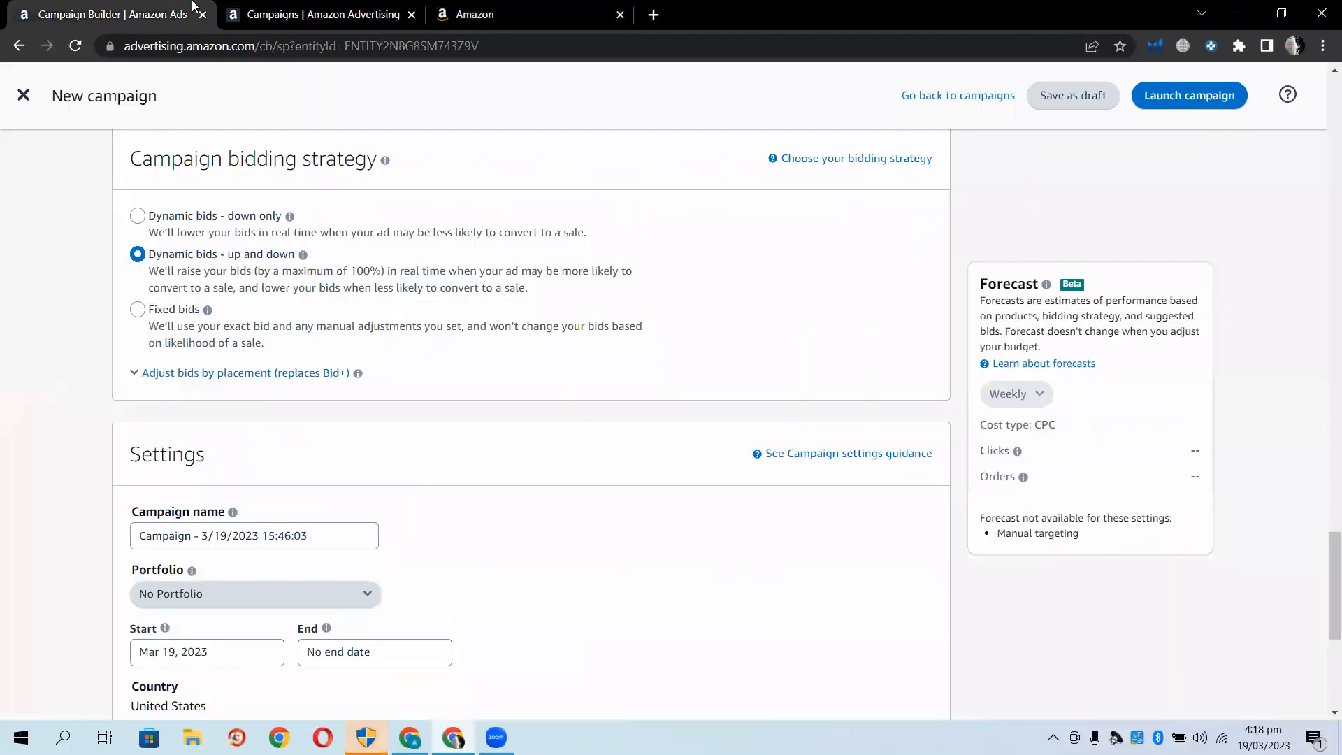
Try the "Dynamic bids - down only" bidding strategy and reselect "Dynamic bids - up and down"
scroll(40, 386, down, 1)
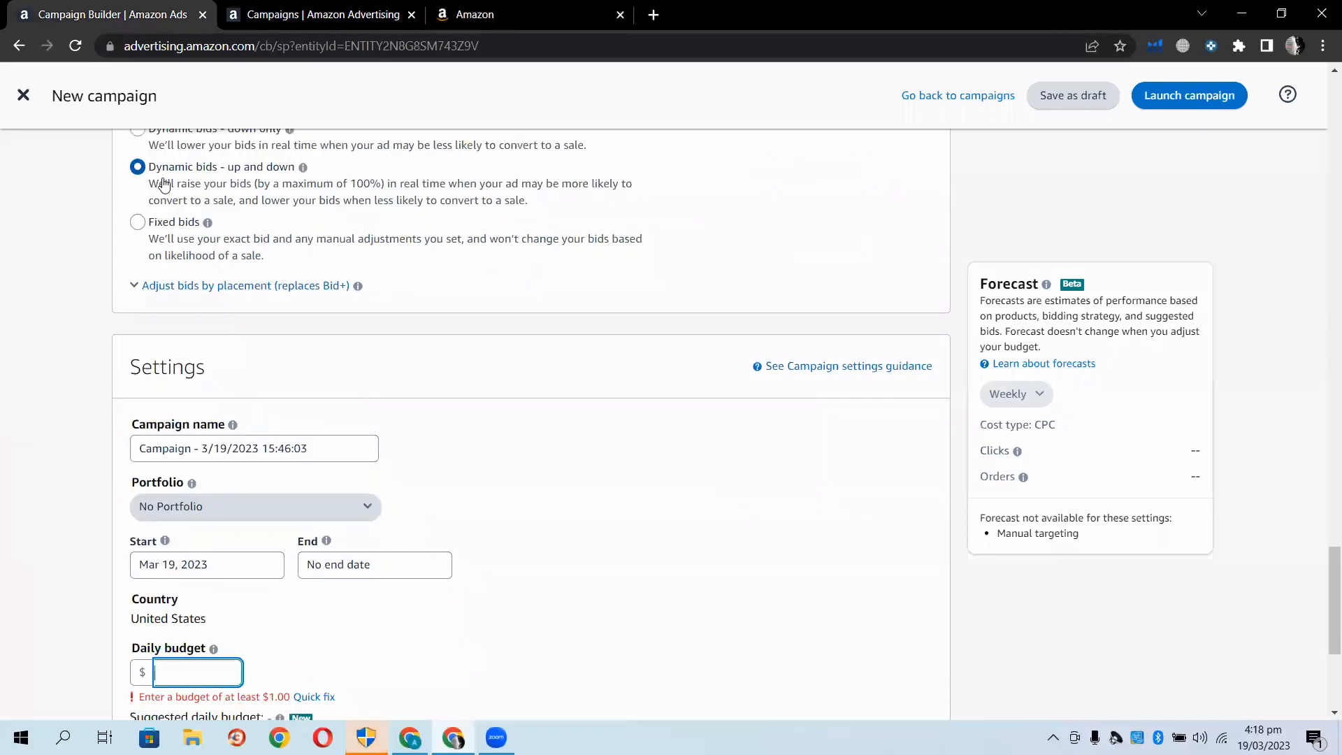
scroll(158, 252, up, 1)
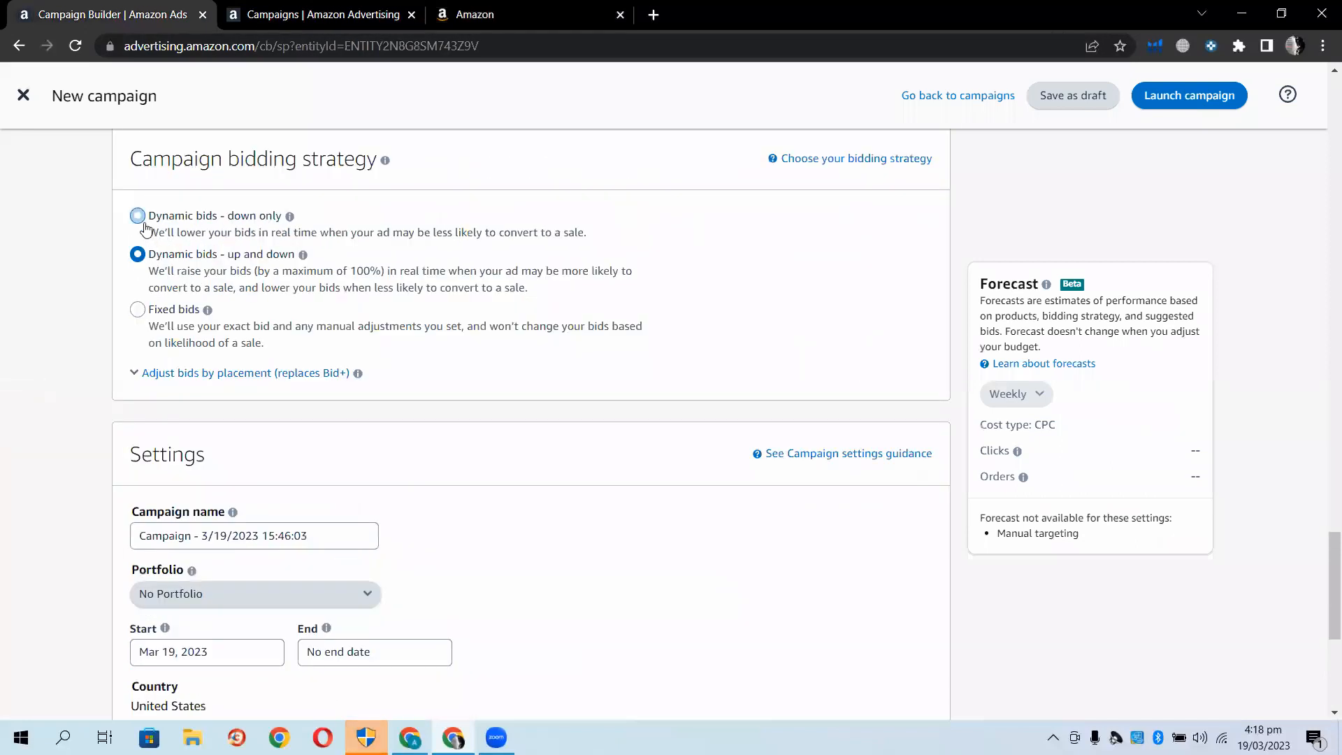
click(144, 225)
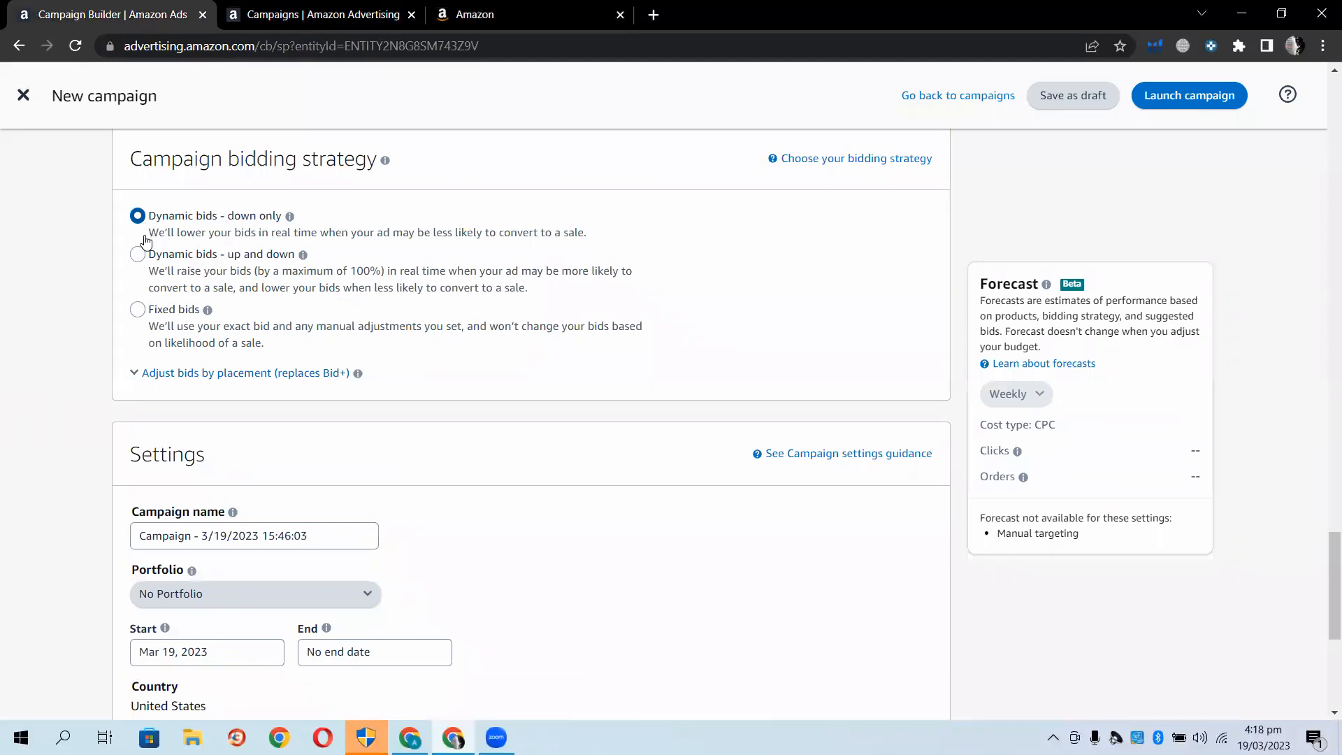
click(137, 257)
Review the new campaign form from the daily budget and negative keywords back to the added keywords and their bids
scroll(81, 292, down, 5)
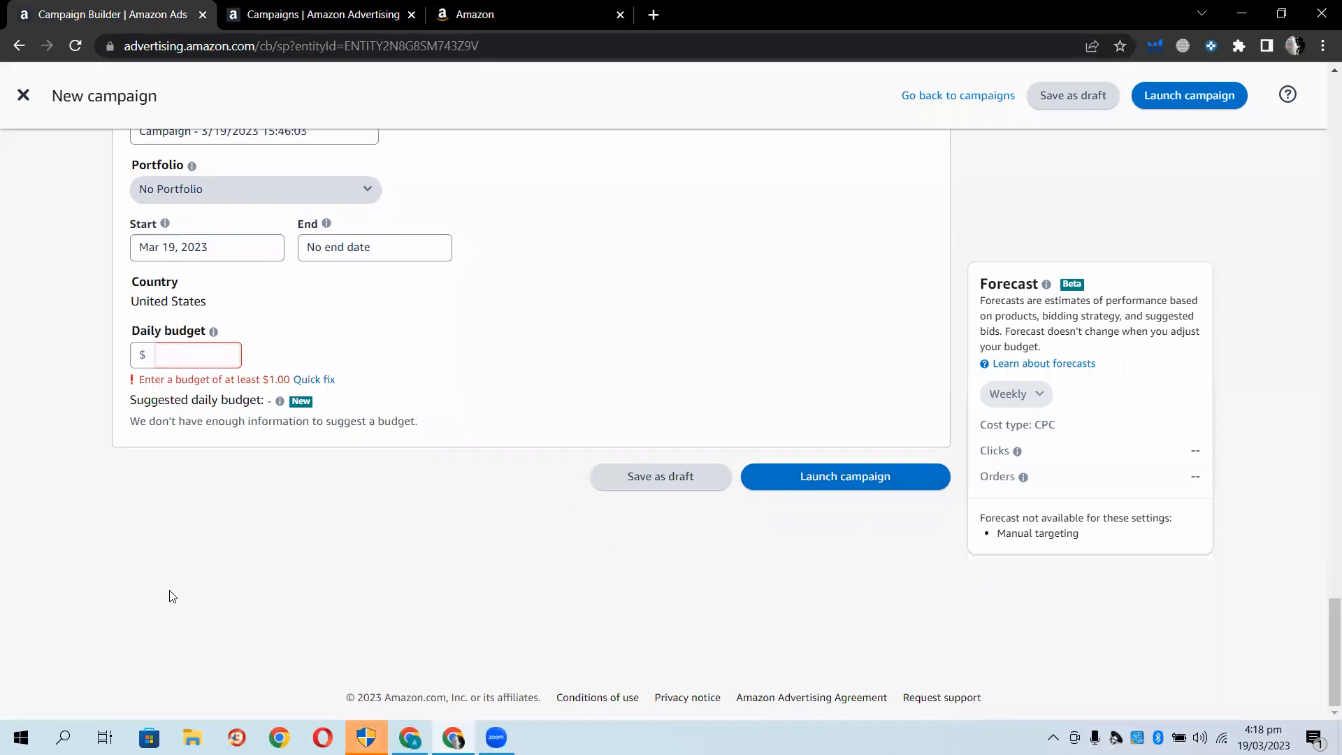
scroll(172, 595, up, 10)
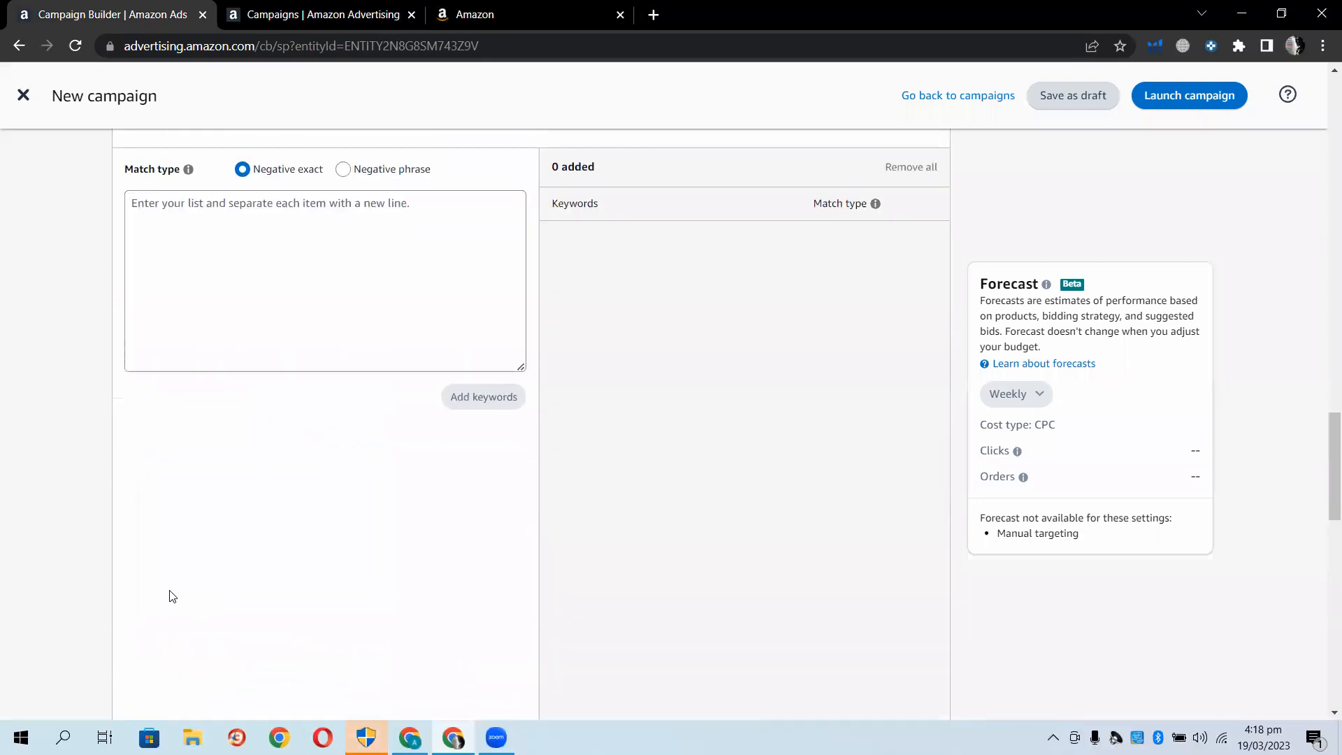
scroll(172, 595, up, 6)
scroll(172, 595, up, 8)
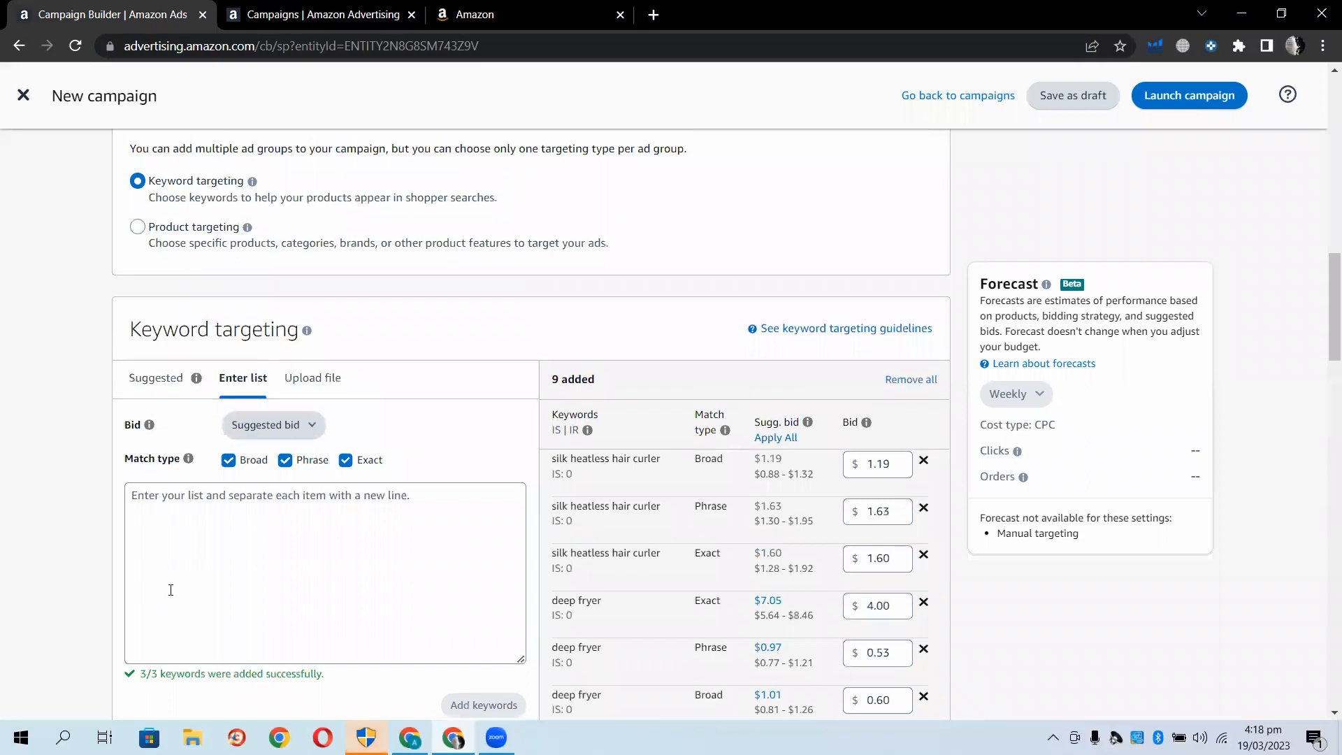
scroll(174, 580, down, 15)
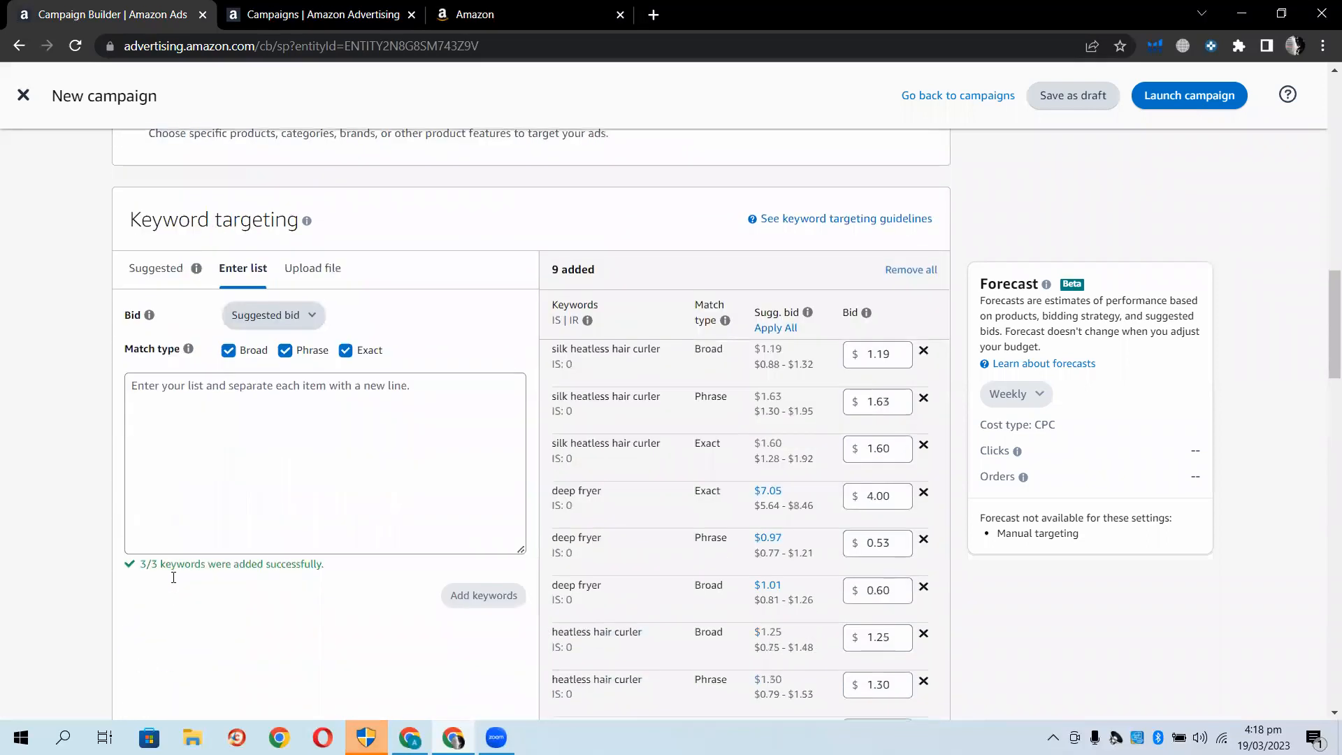
scroll(175, 584, up, 10)
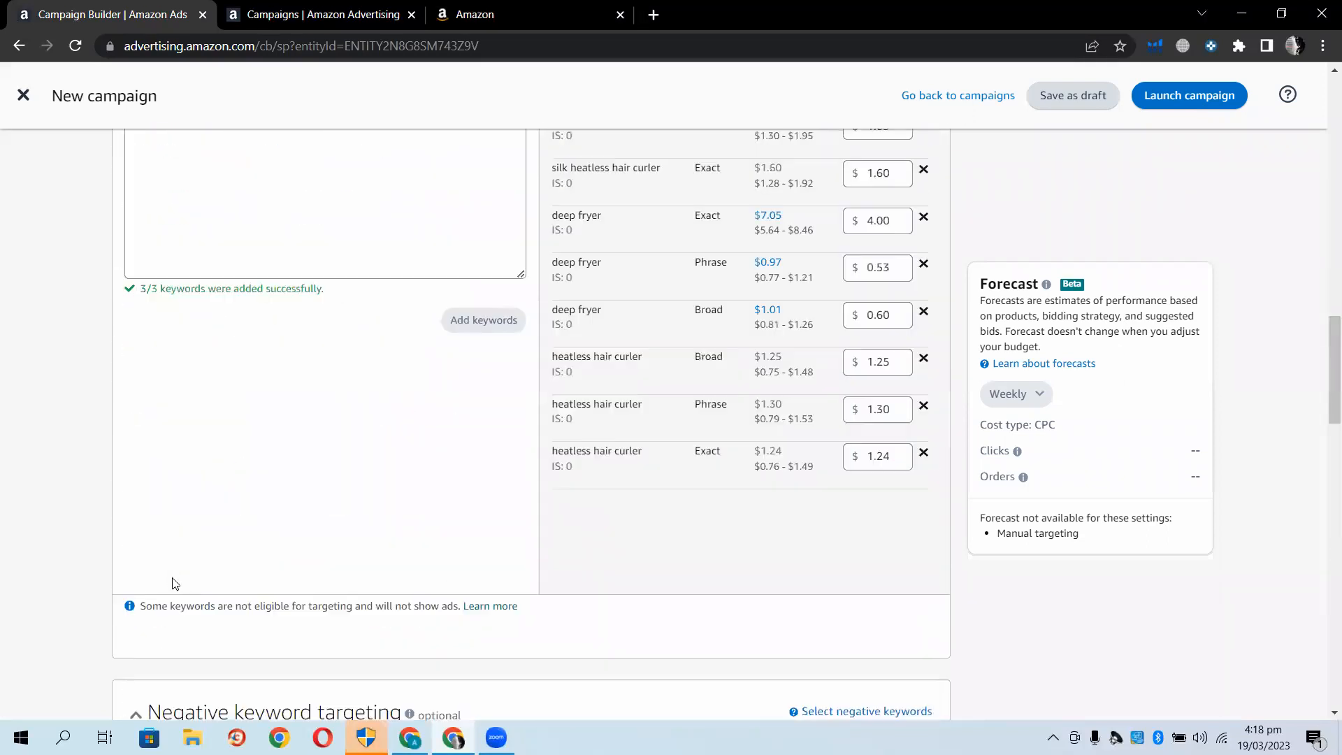
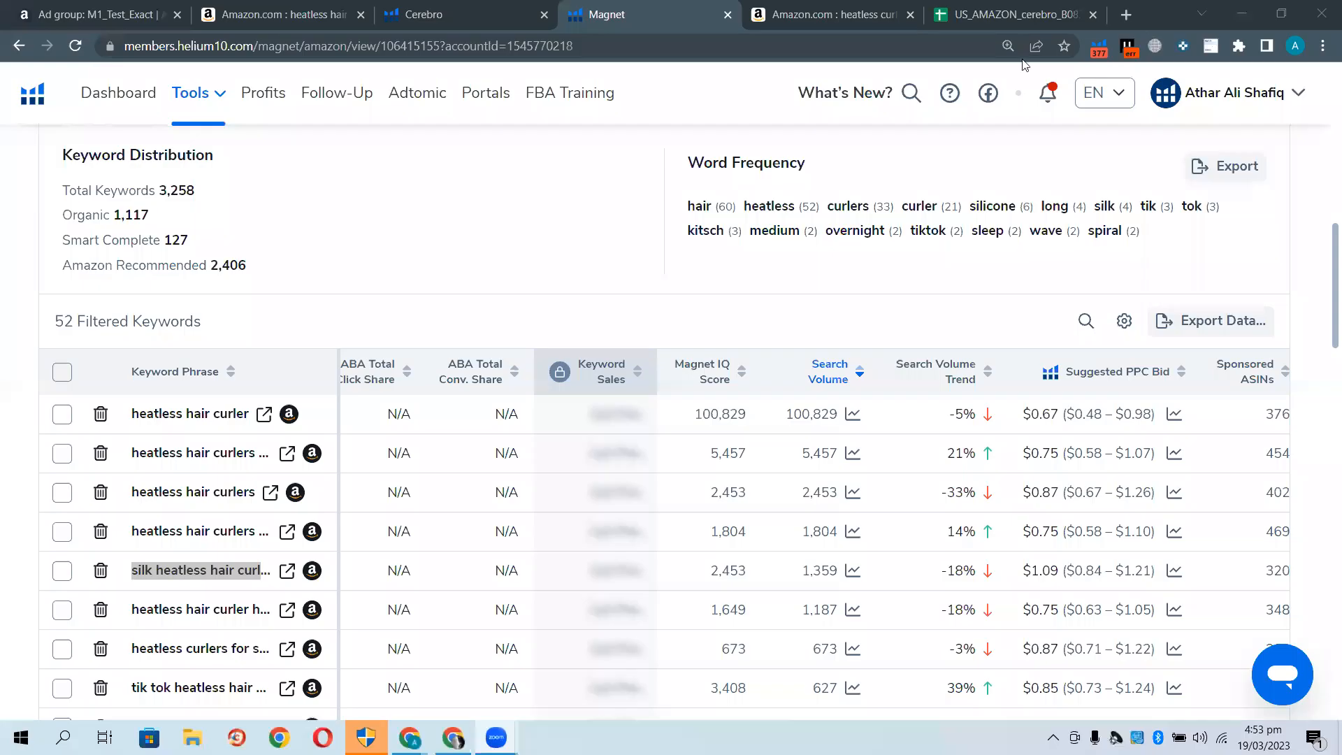
Switch from Helium 10 to the campaign builder and look over the keyword and negative keyword targeting sections
key(ctrl+shift+Tab)
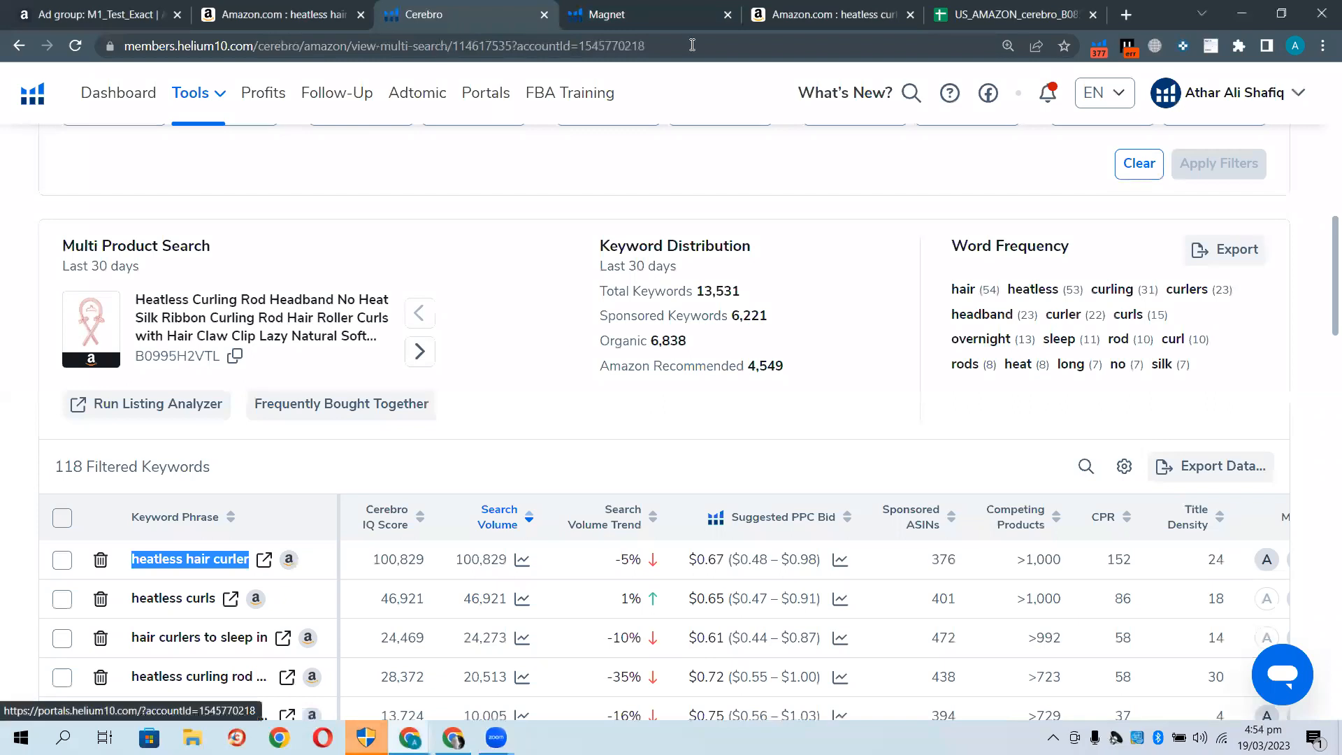
key(alt+Tab)
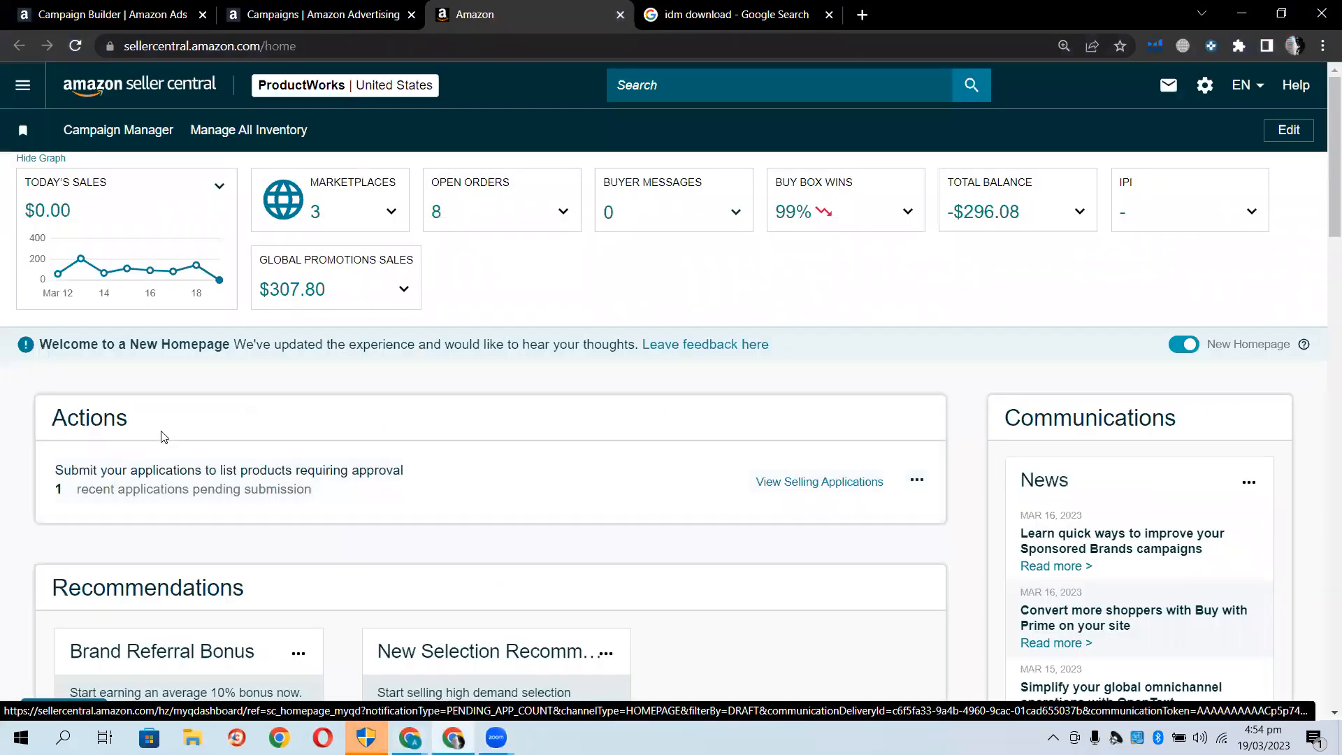
click(149, 26)
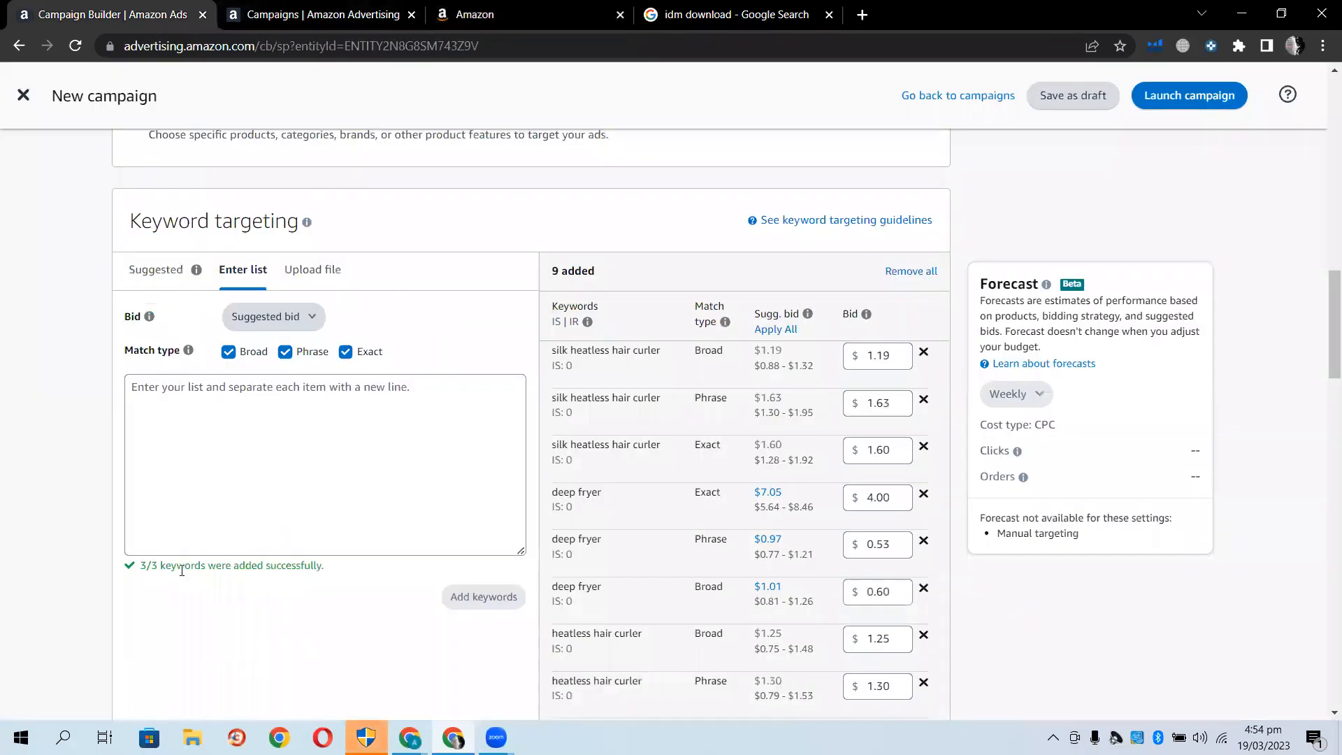
scroll(97, 545, up, 1)
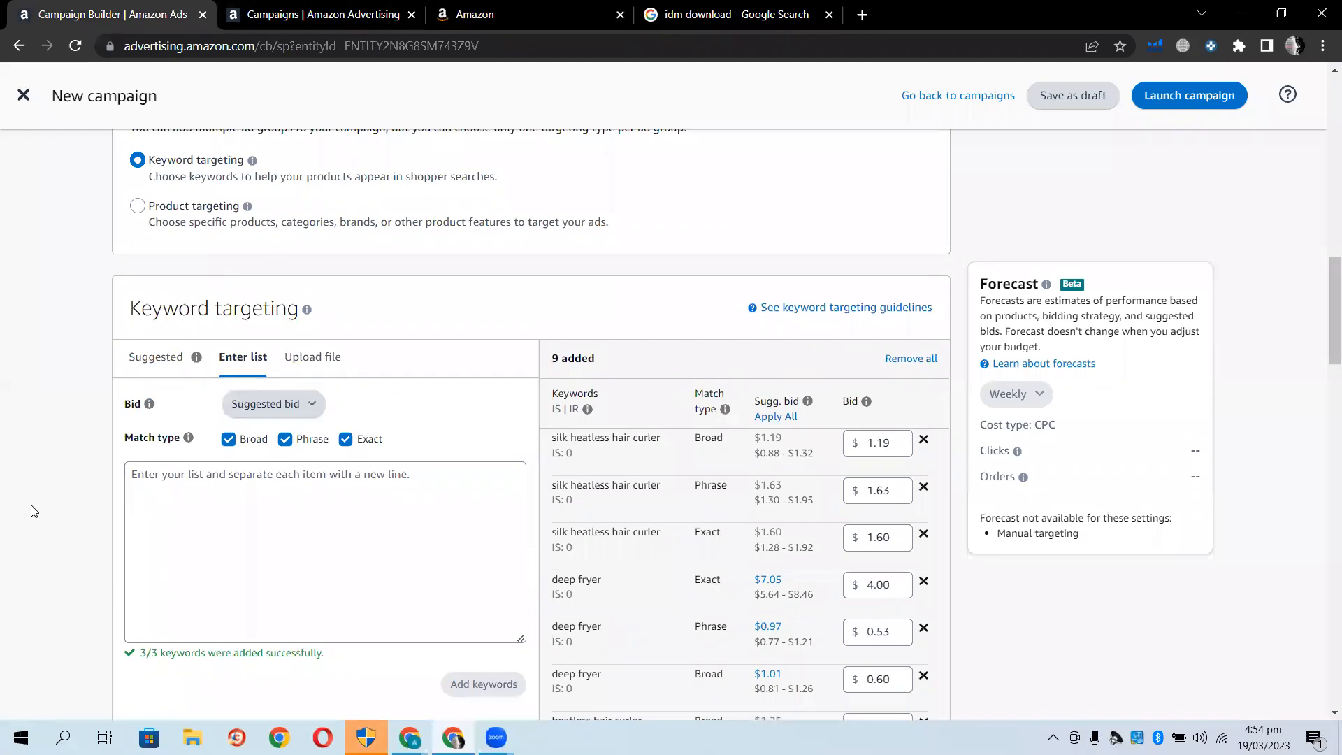
scroll(32, 511, down, 7)
scroll(32, 511, down, 8)
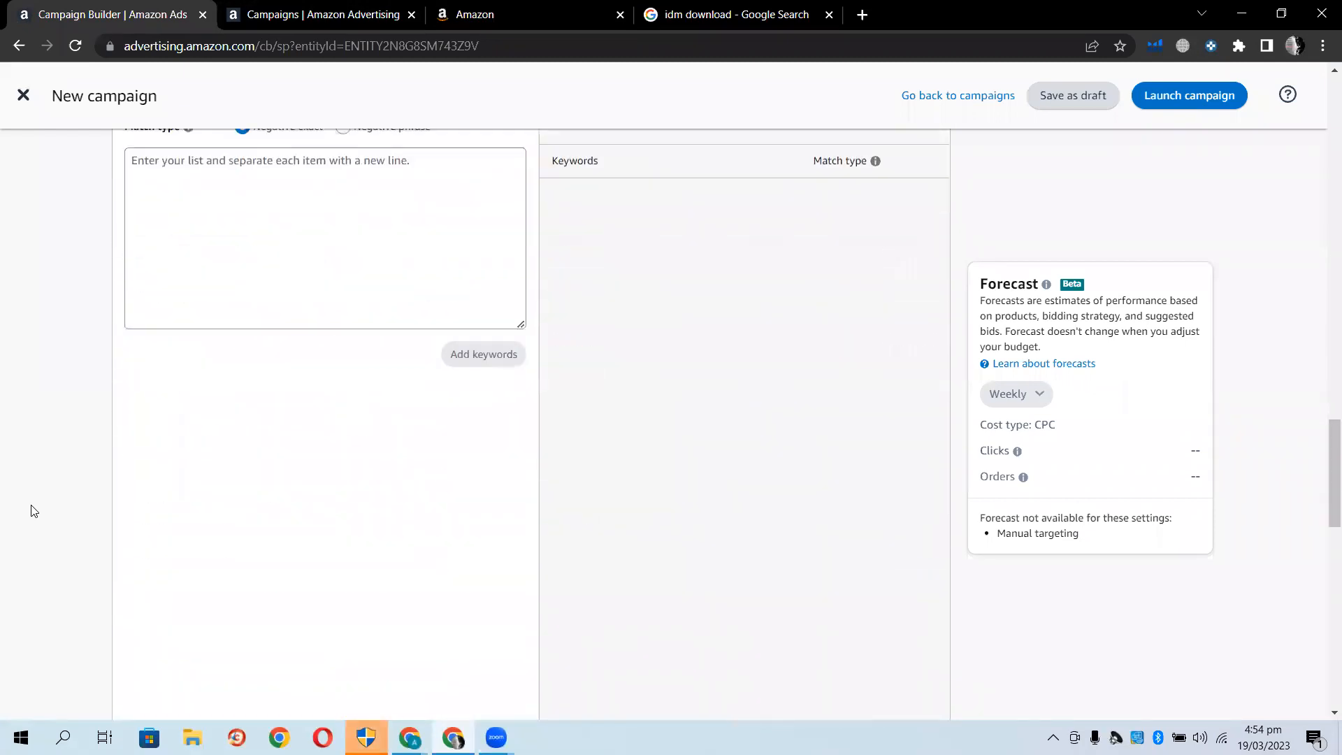
scroll(32, 511, up, 7)
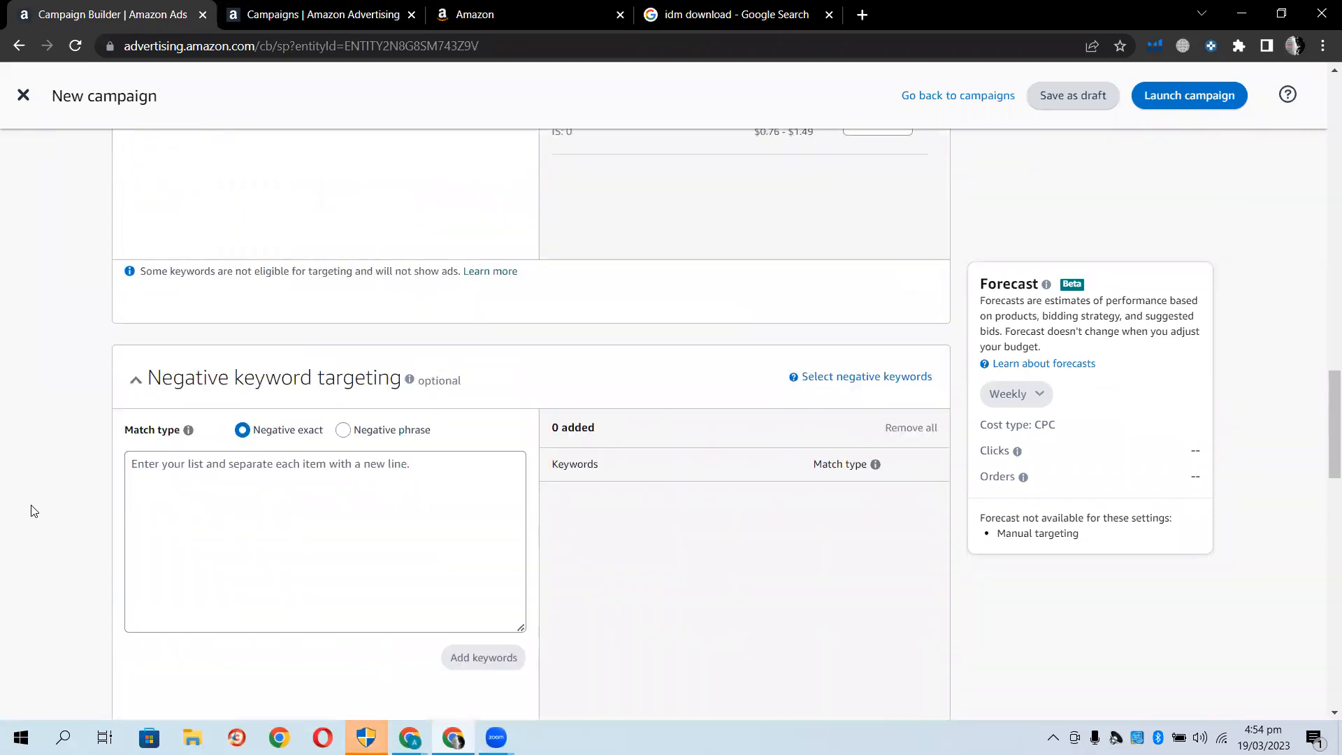
scroll(31, 511, up, 8)
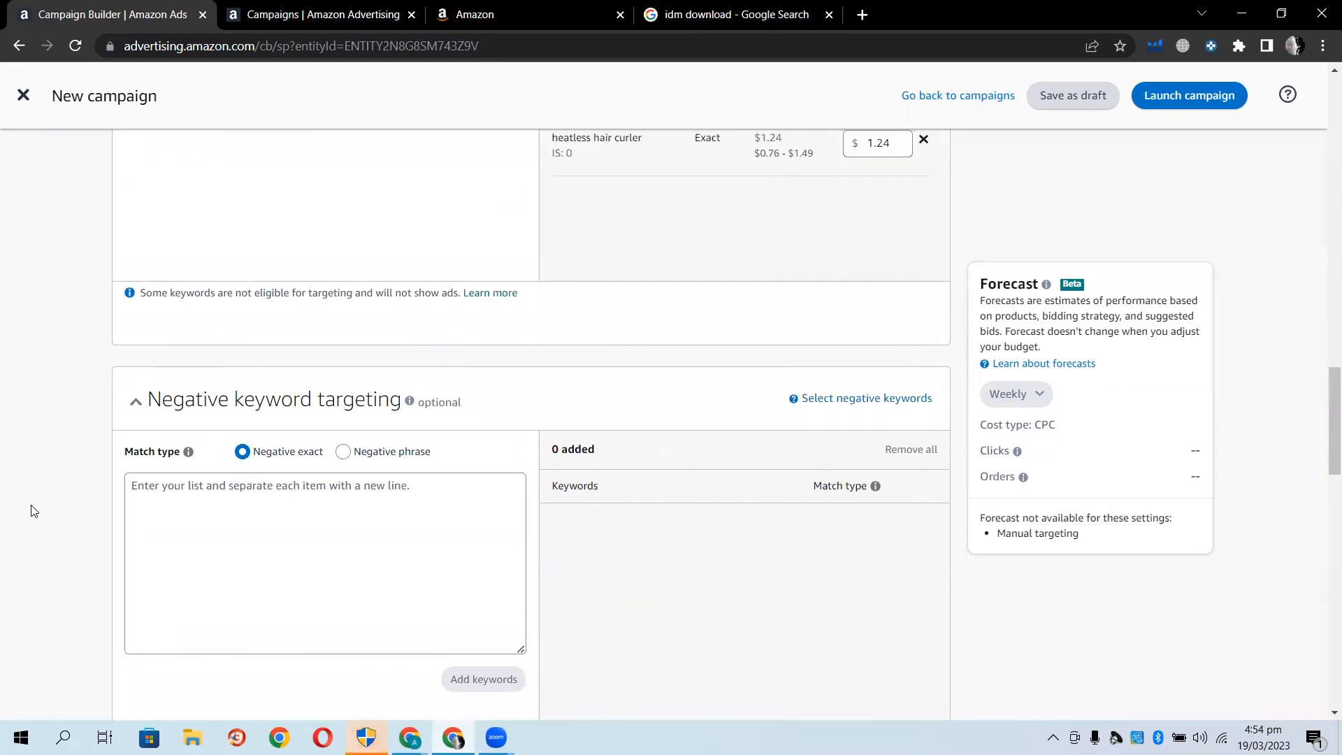
scroll(32, 511, up, 12)
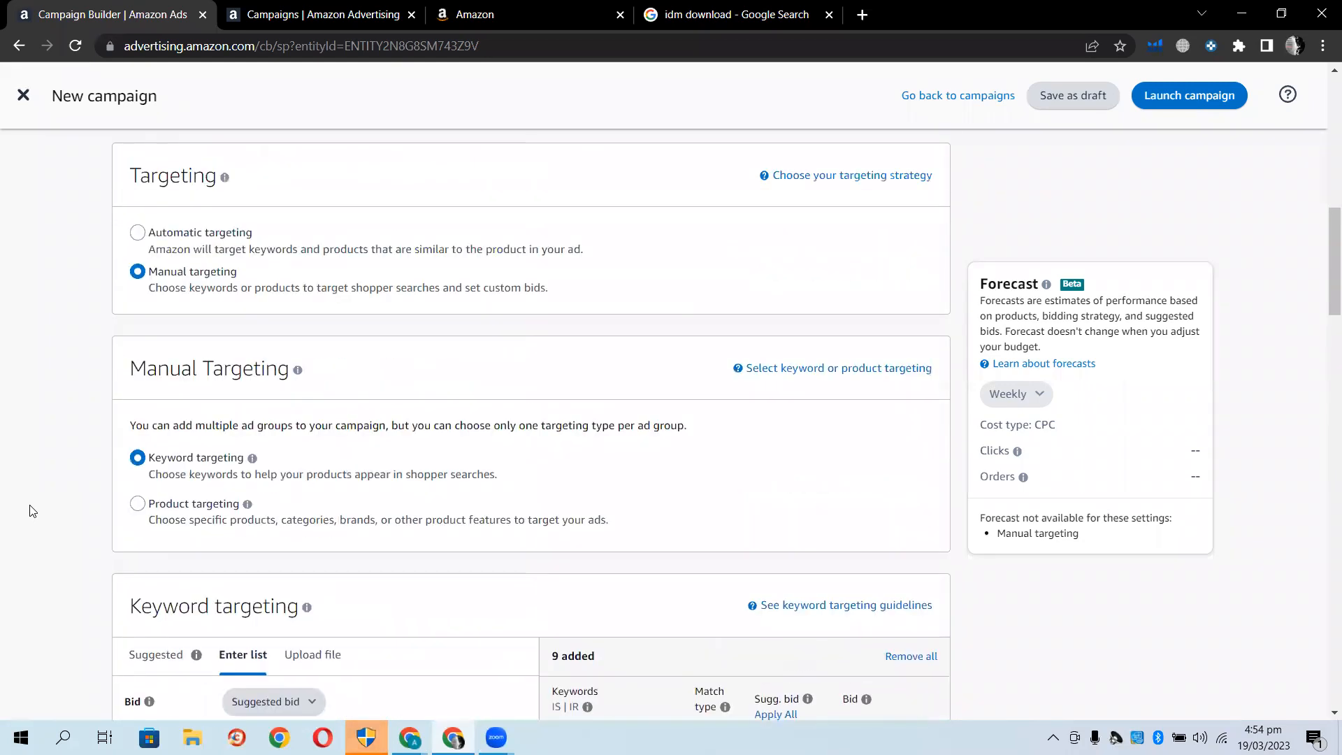
Review the campaign form from the ad group name and advertised product through manual keyword targeting to negative keyword targeting
scroll(222, 372, up, 1)
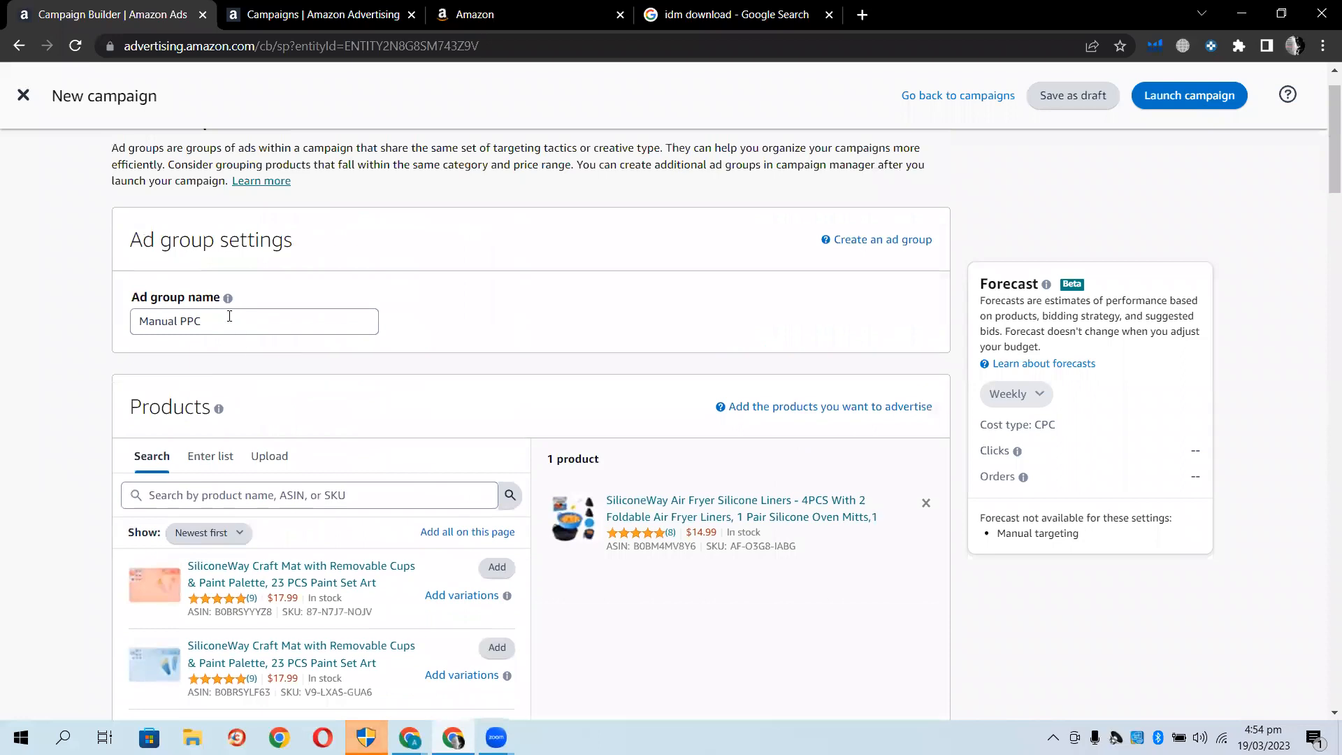
scroll(238, 475, down, 3)
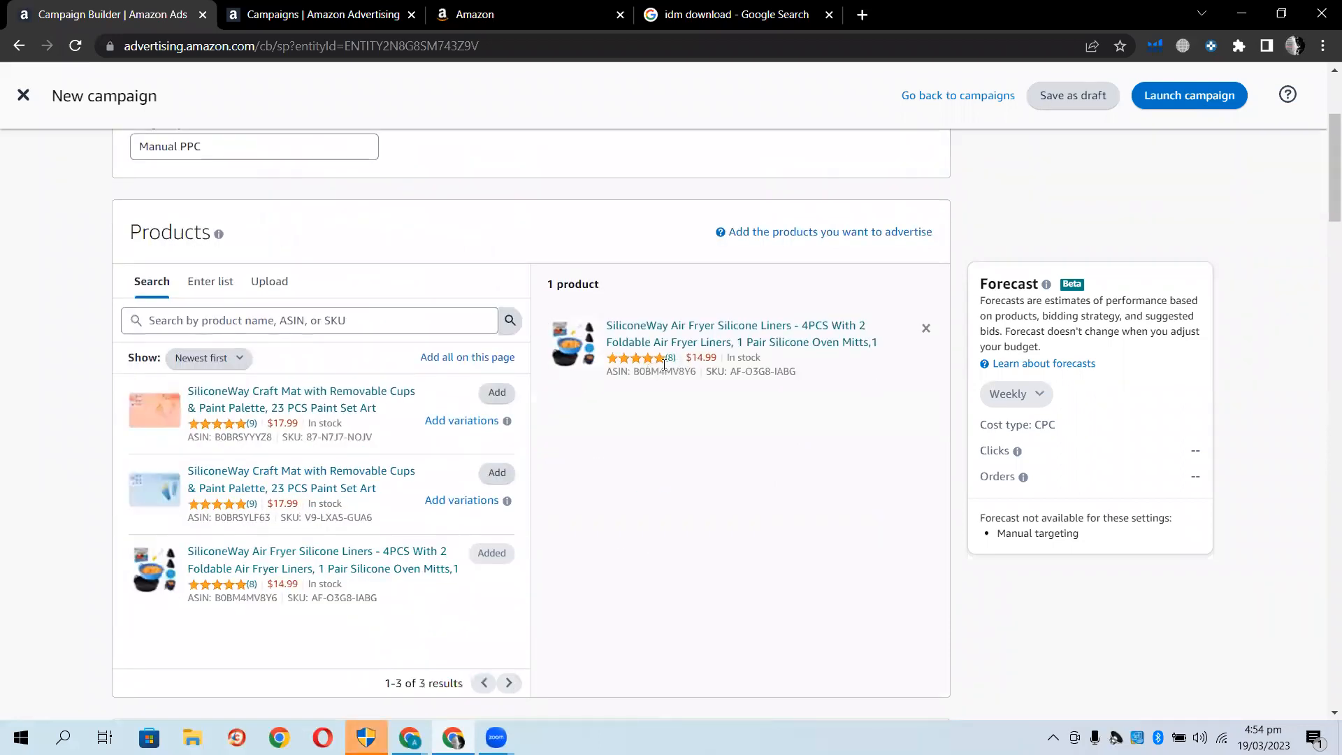
scroll(707, 546, down, 3)
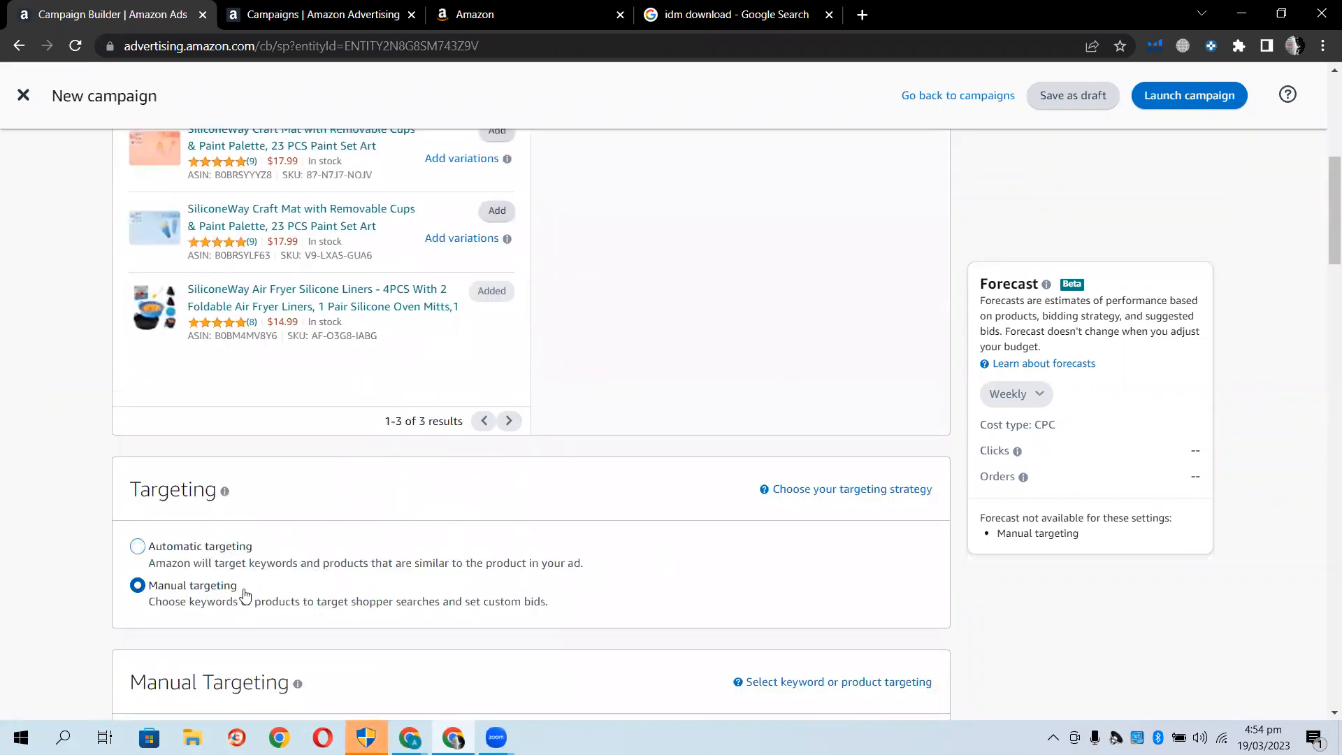
scroll(56, 562, down, 4)
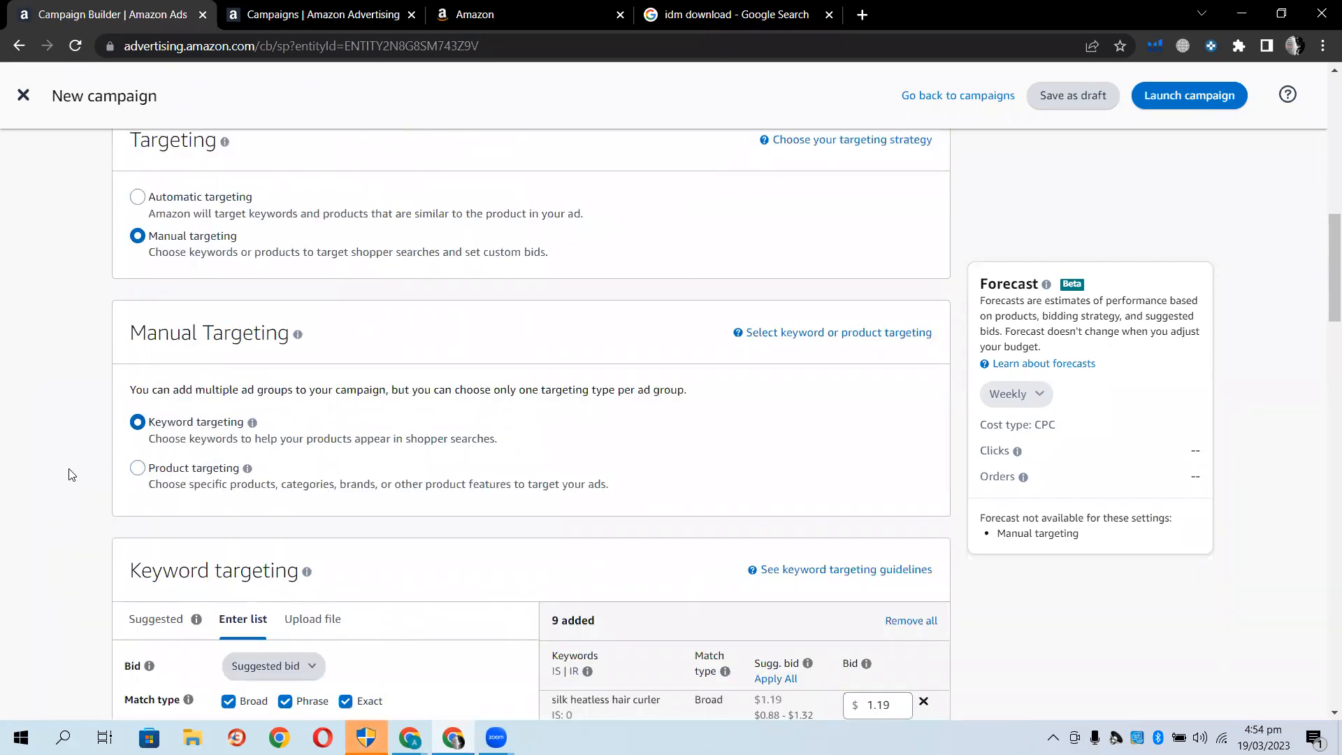
scroll(69, 471, down, 3)
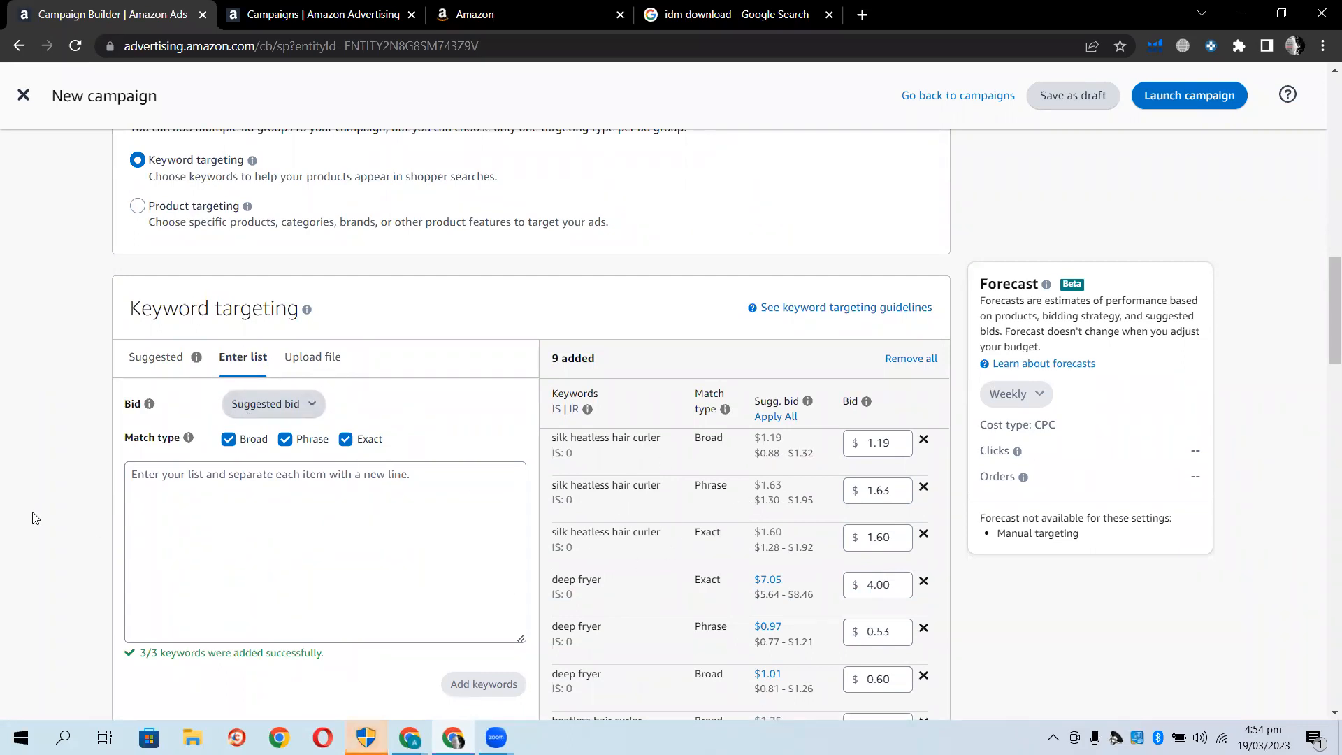
scroll(32, 517, down, 6)
scroll(38, 518, down, 3)
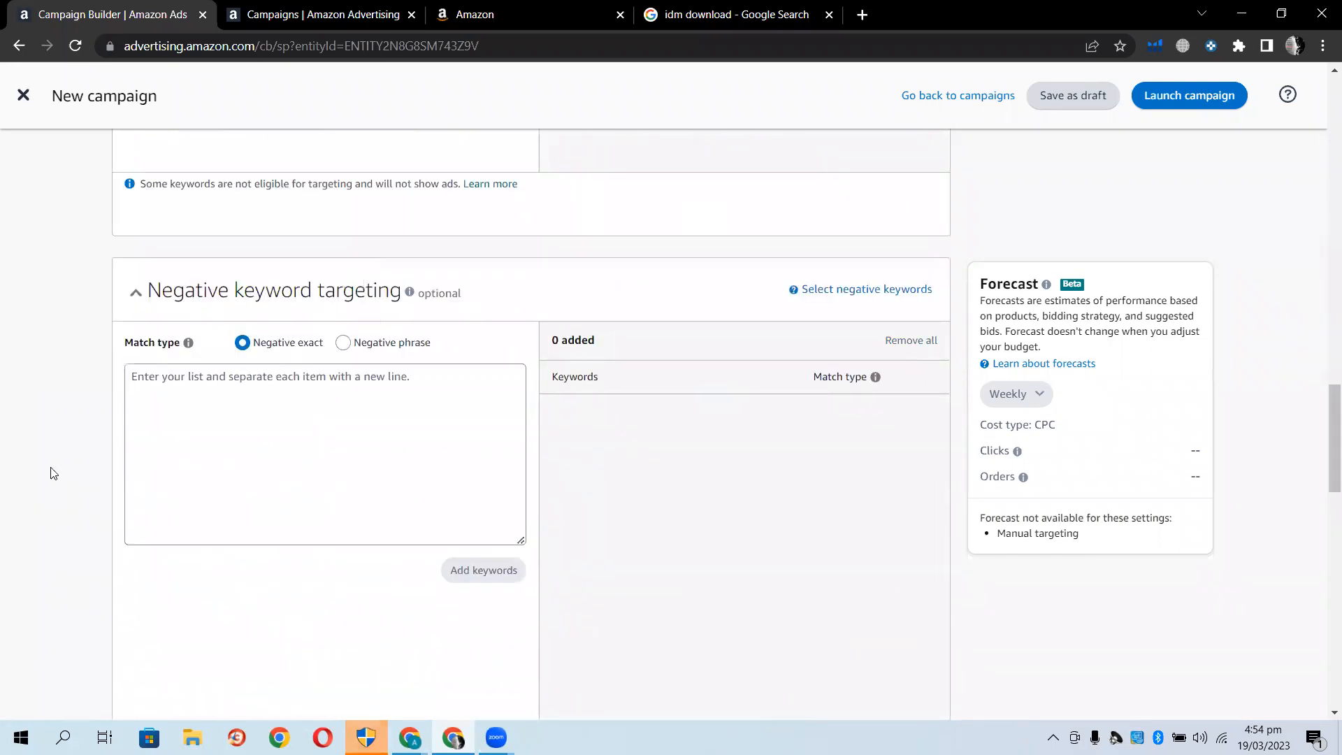
Review the new campaign form's negative keyword targeting, campaign bidding strategy and daily budget sections
scroll(14, 517, down, 8)
scroll(272, 464, up, 8)
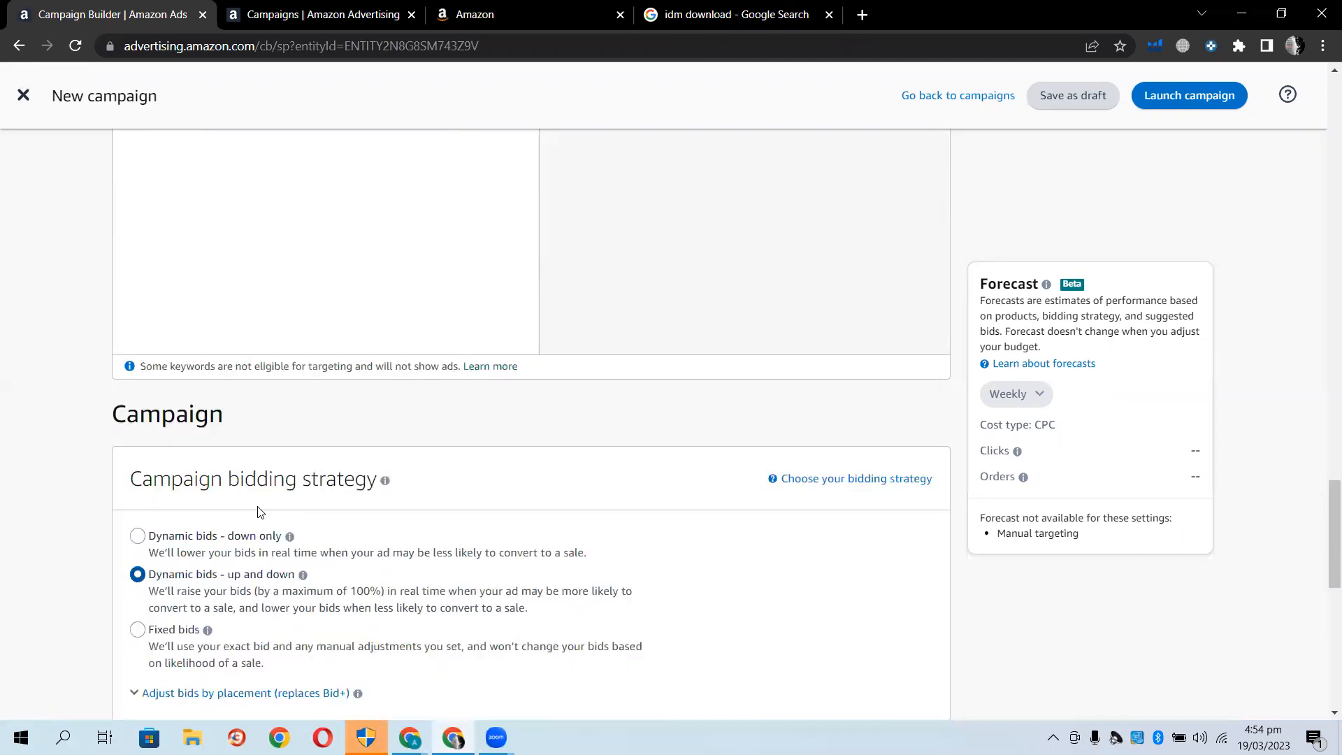
scroll(294, 410, down, 12)
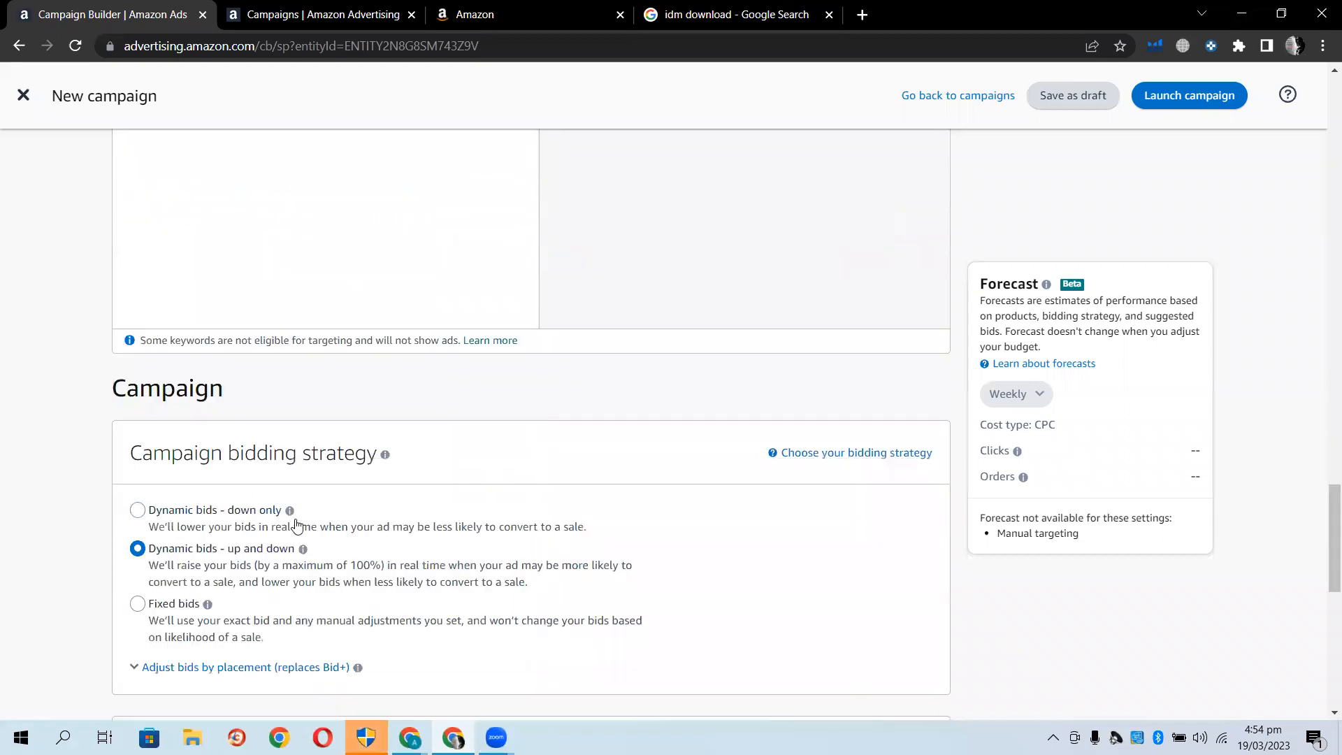
scroll(293, 506, down, 3)
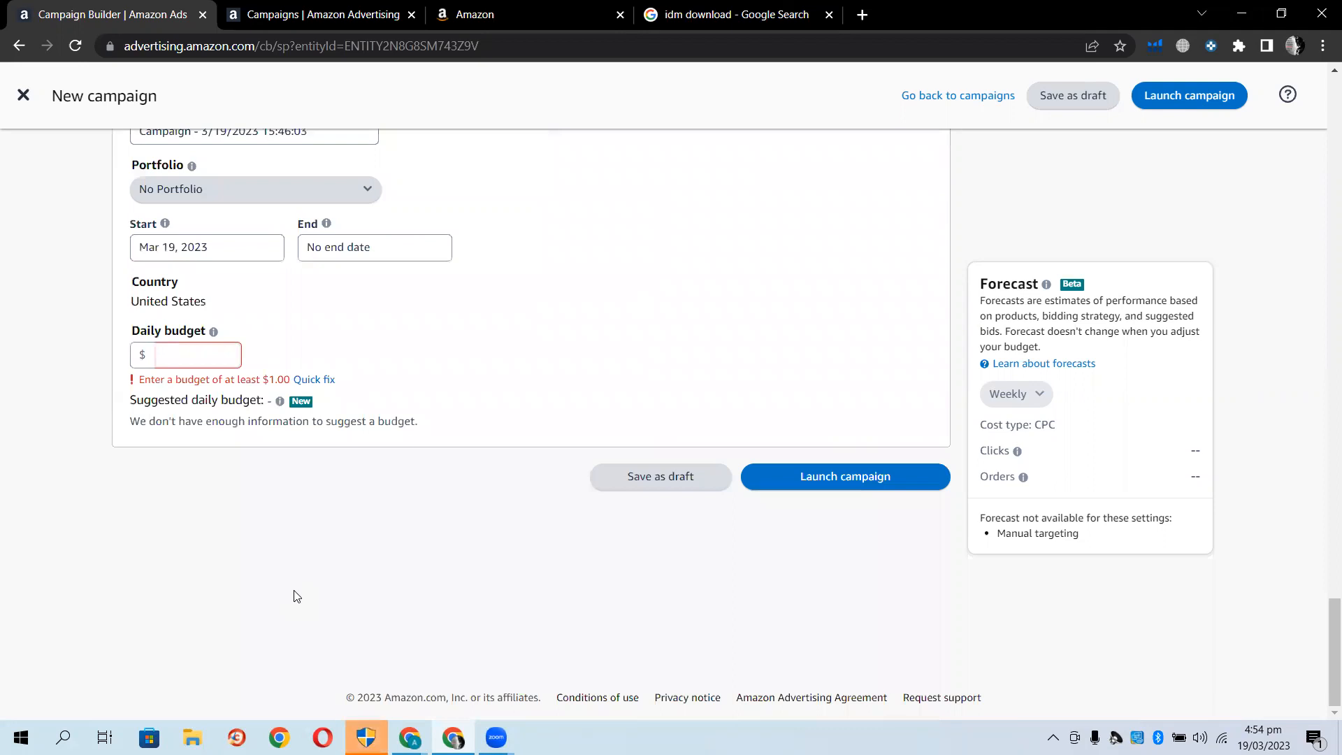
scroll(294, 596, up, 10)
scroll(293, 596, down, 8)
scroll(294, 595, up, 1)
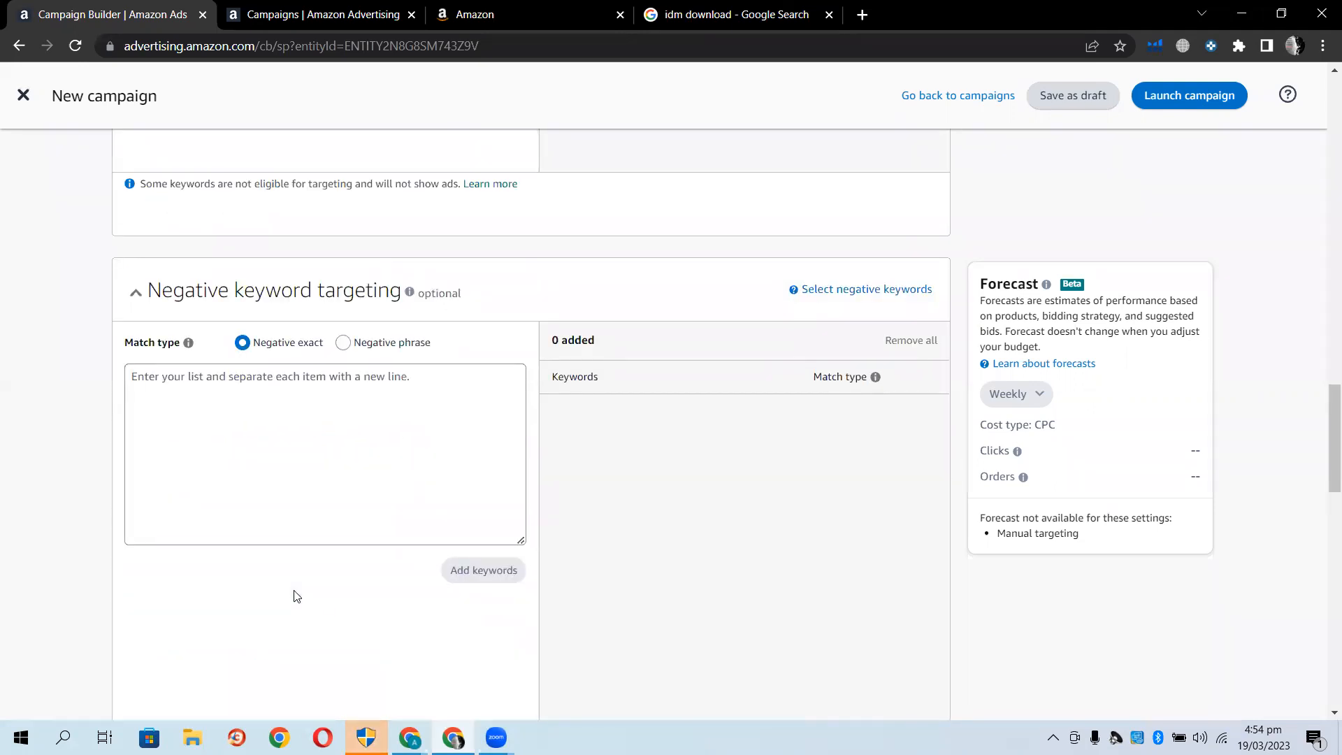
scroll(297, 595, up, 2)
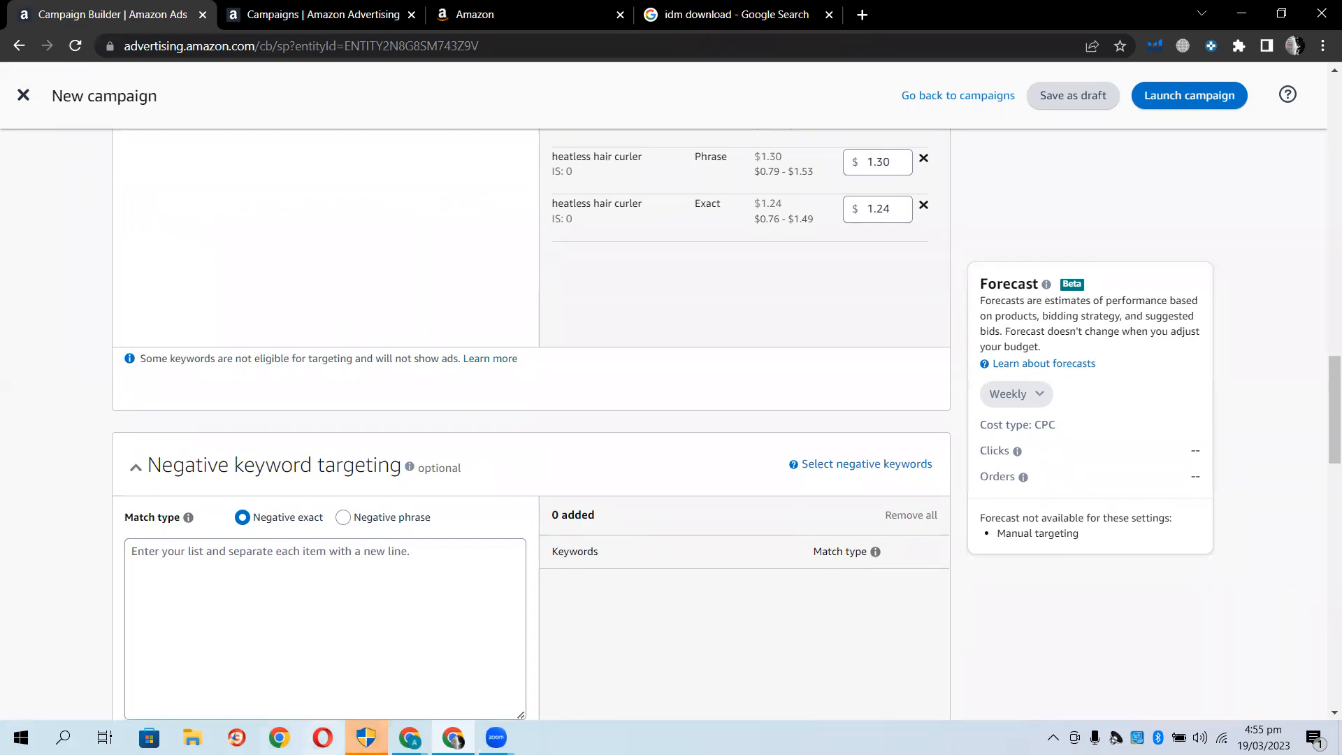
Switch to the browser window with Cerebro and show the Amazon search results for "heatless hair curl"
click(409, 737)
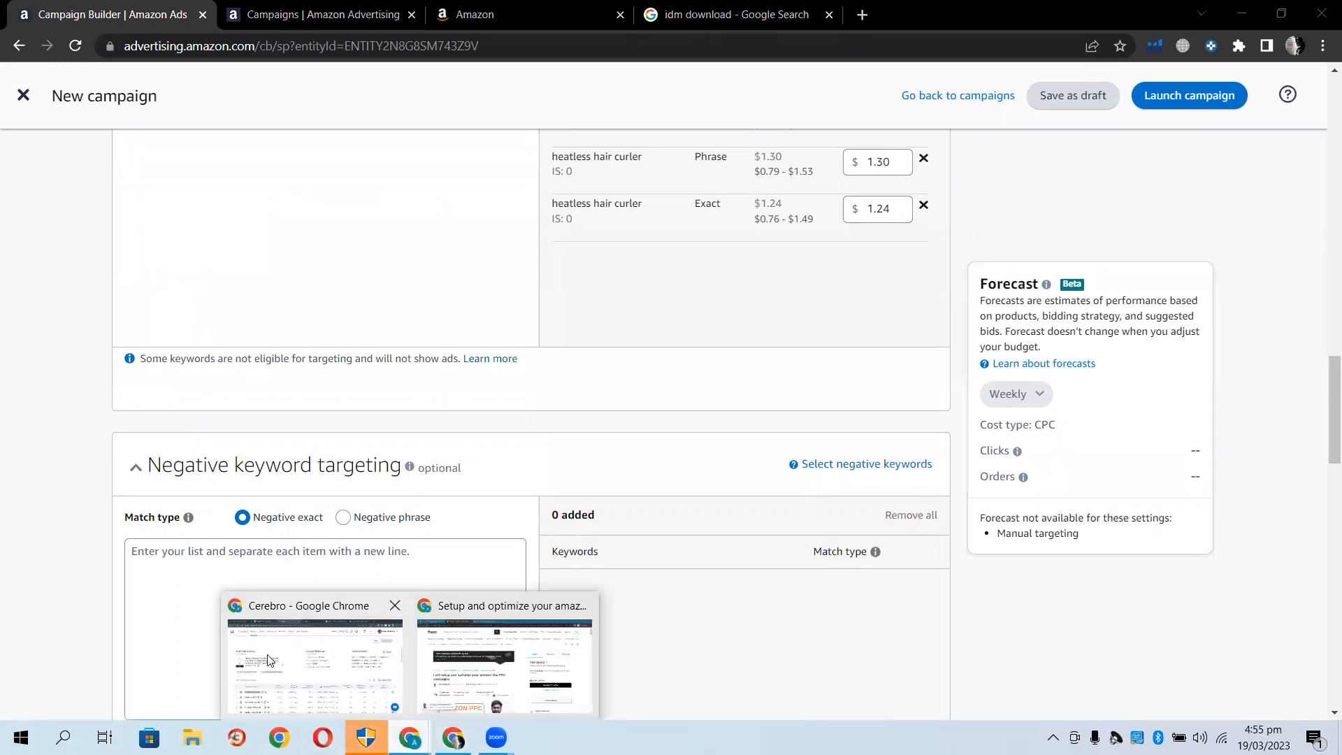
click(271, 661)
scroll(254, 170, up, 1)
click(272, 15)
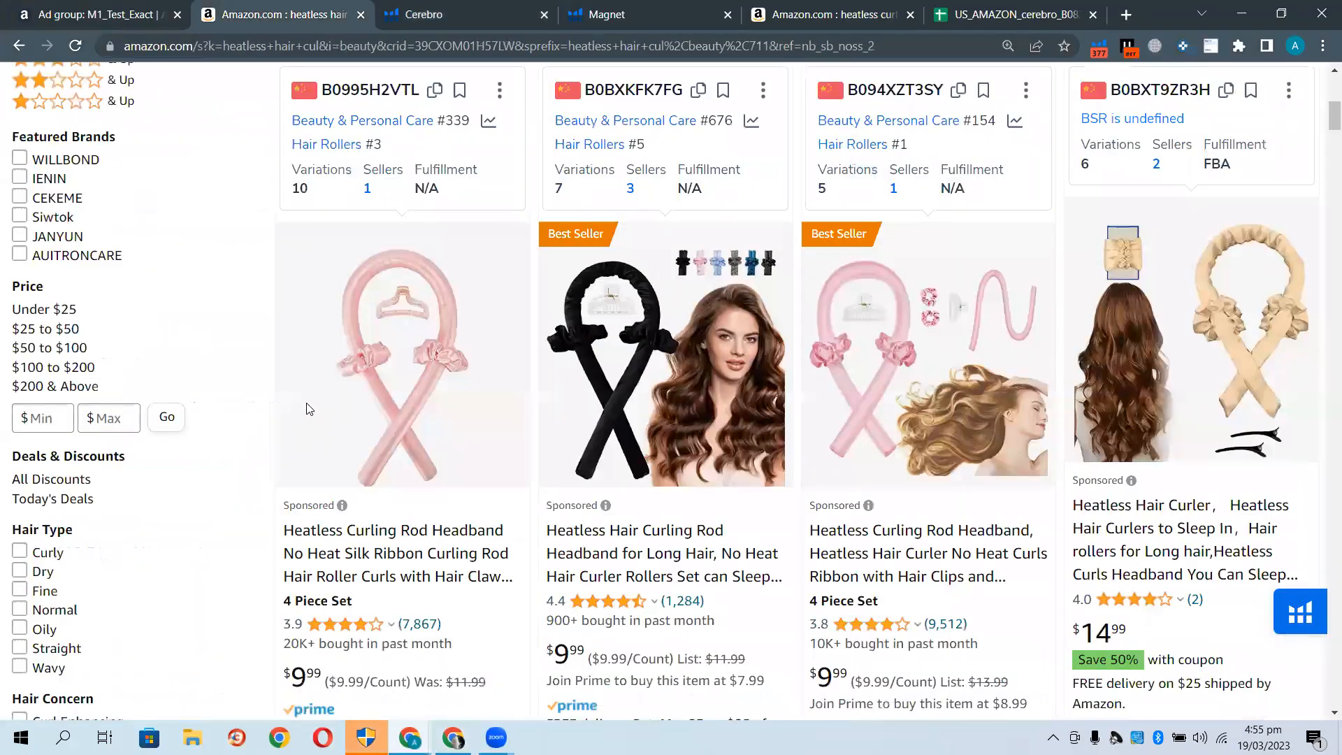
scroll(318, 412, up, 8)
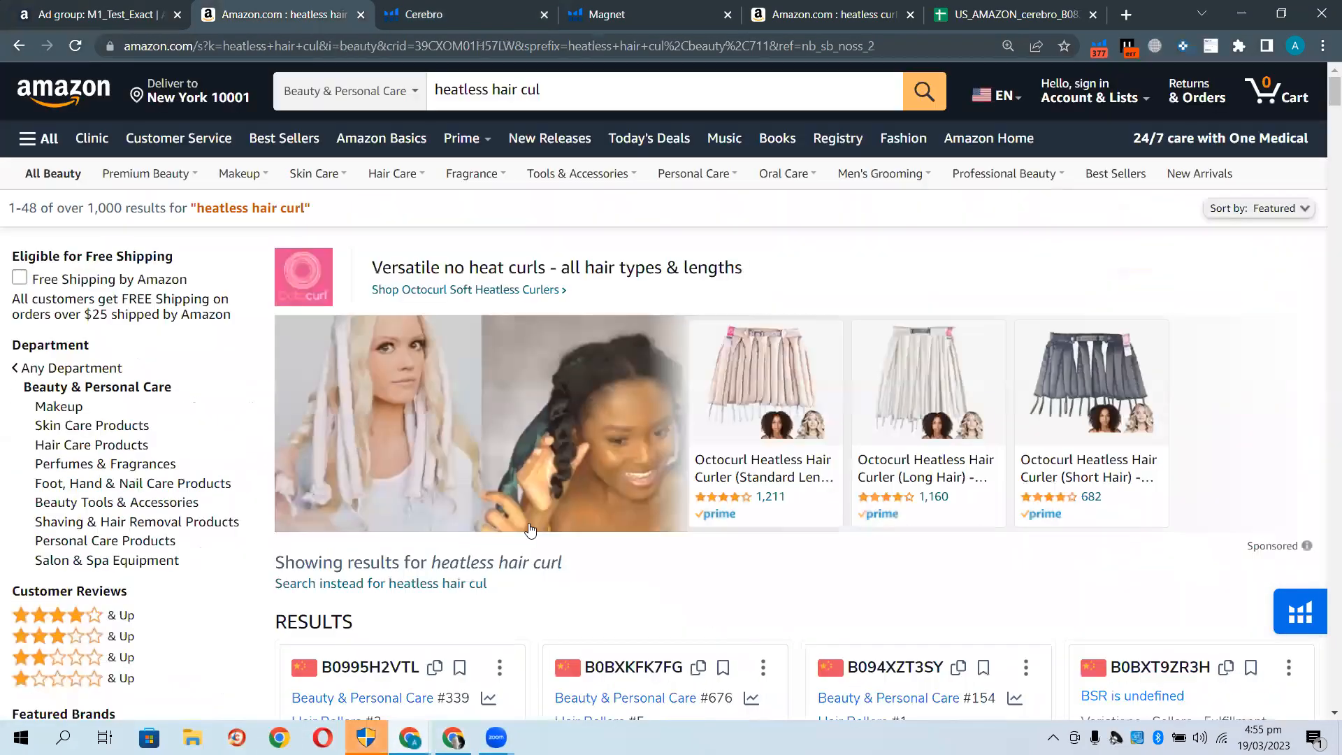
Search Amazon for "best heatless hair curler" within Beauty & Personal Care and look through the sponsored and organic products
click(573, 97)
key(BackSpace)
key(BackSpace)
key(BackSpace)
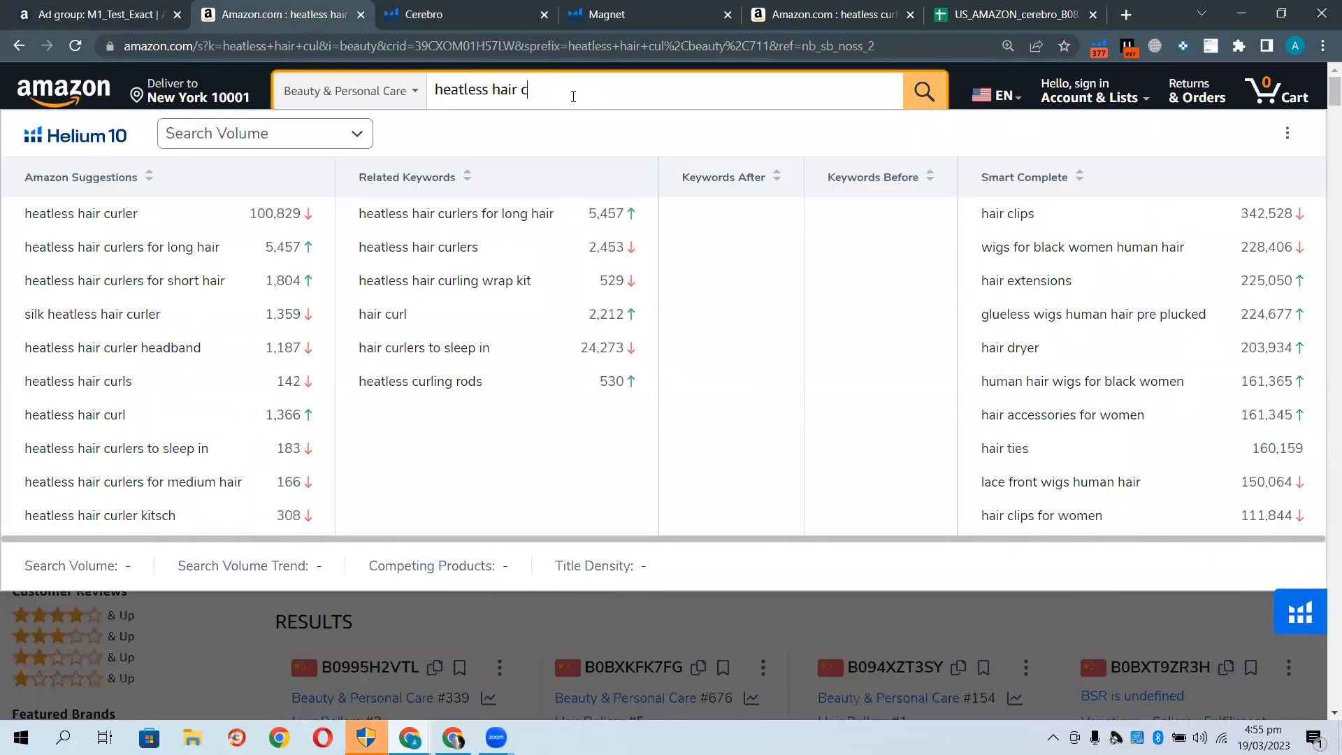
text(curler)
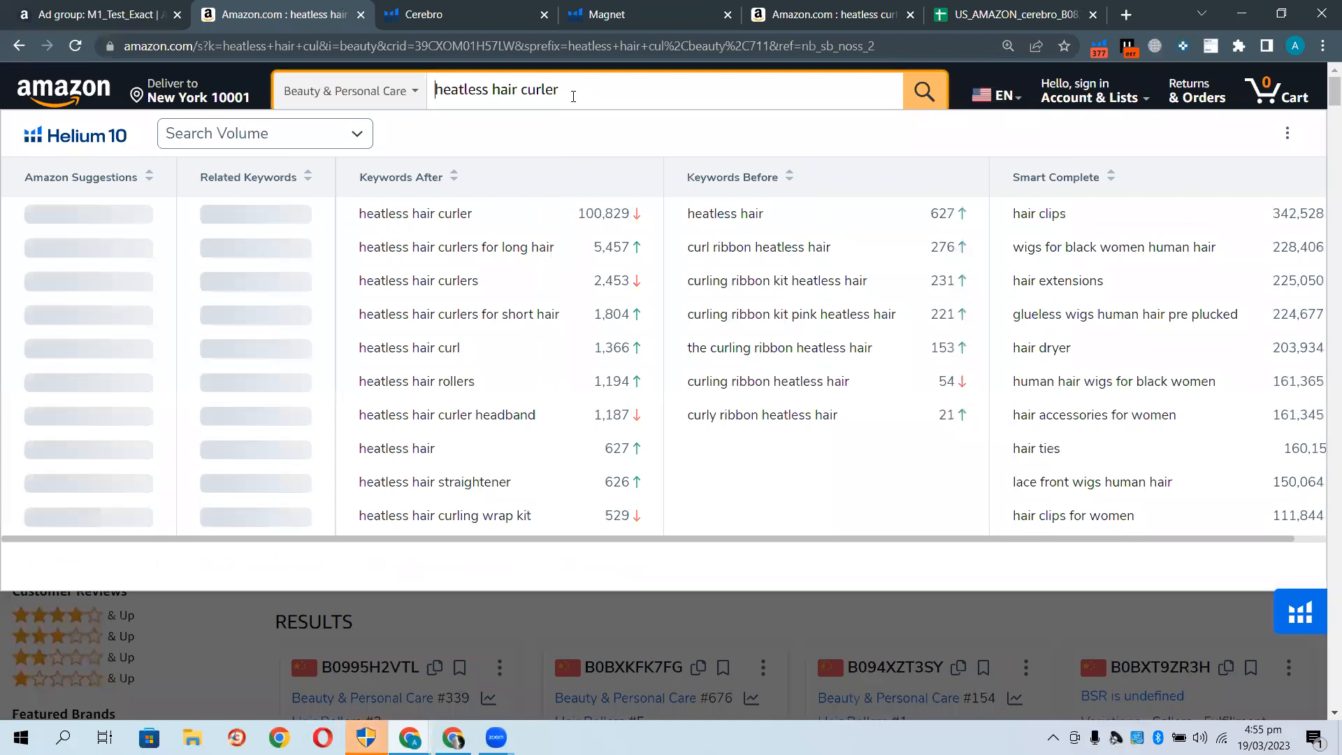
key(Home)
text(best)
key(Return)
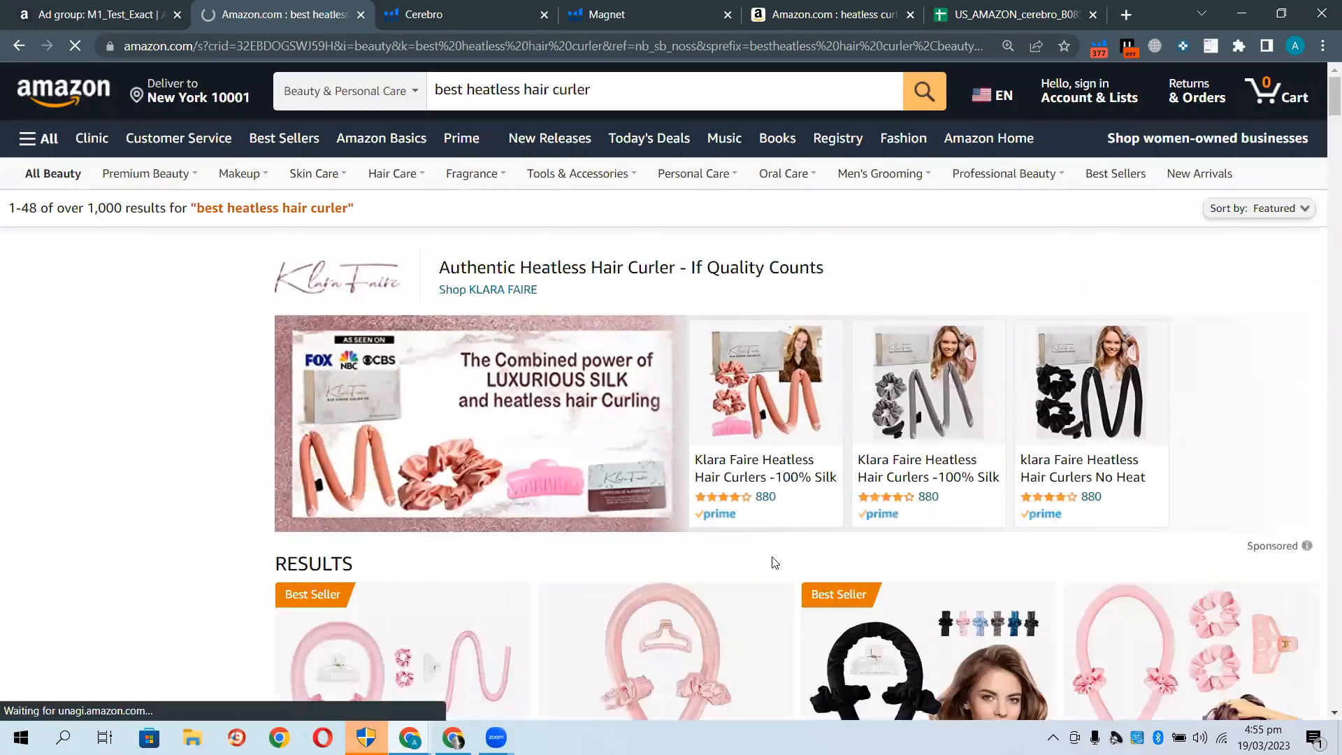
scroll(765, 565, down, 3)
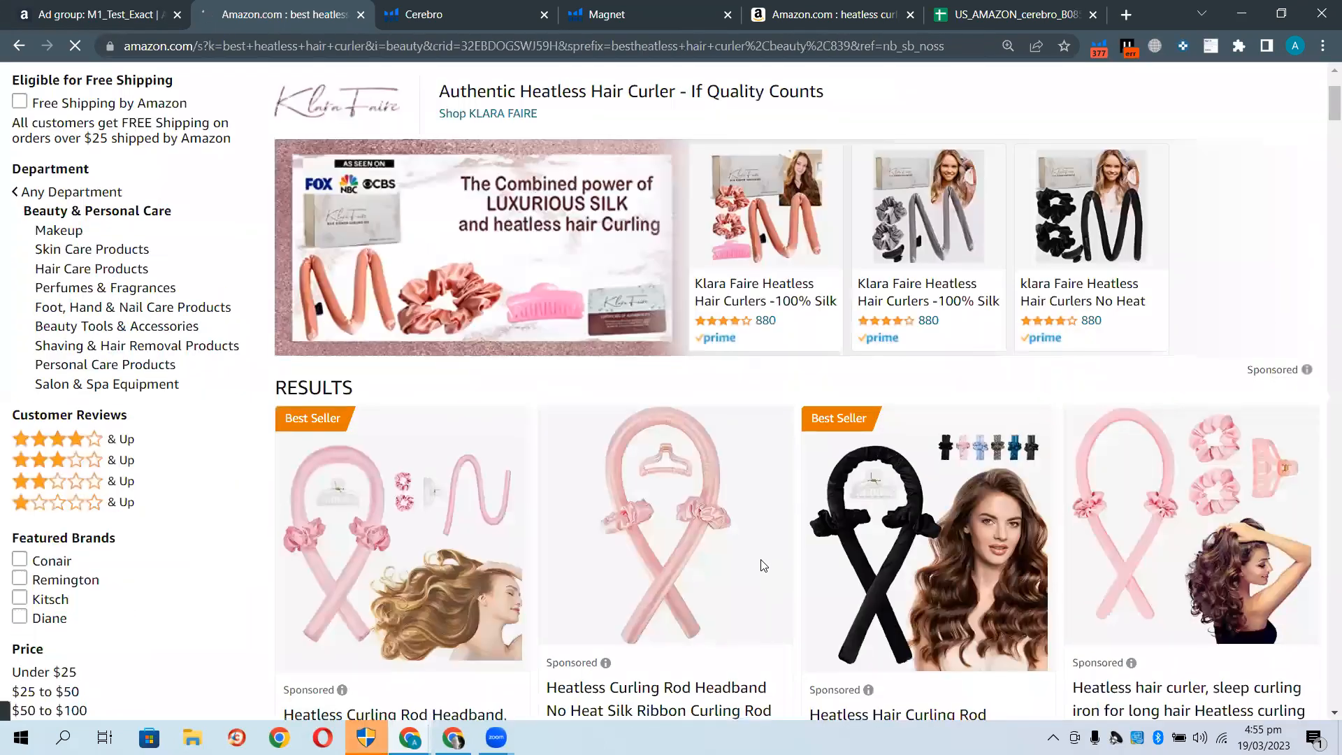
scroll(763, 565, down, 3)
scroll(764, 565, down, 3)
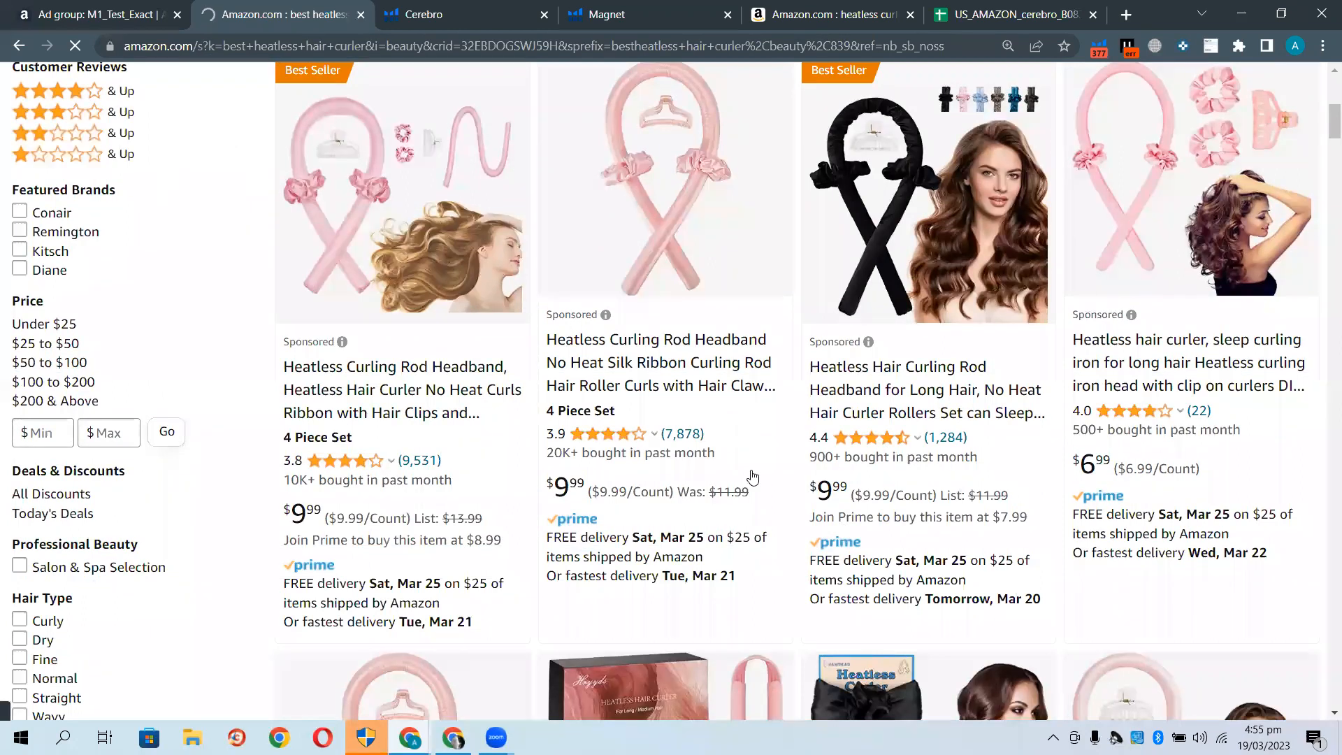
scroll(752, 478, down, 9)
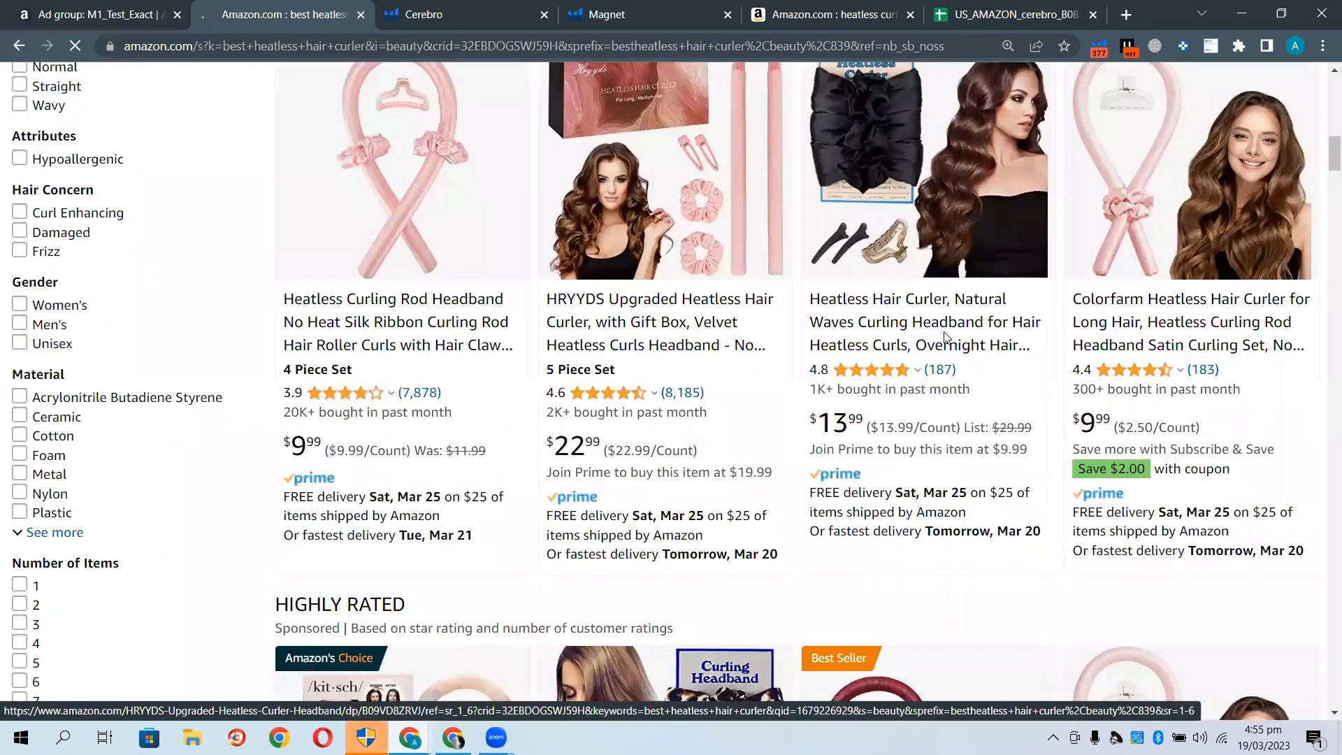
scroll(916, 479, down, 3)
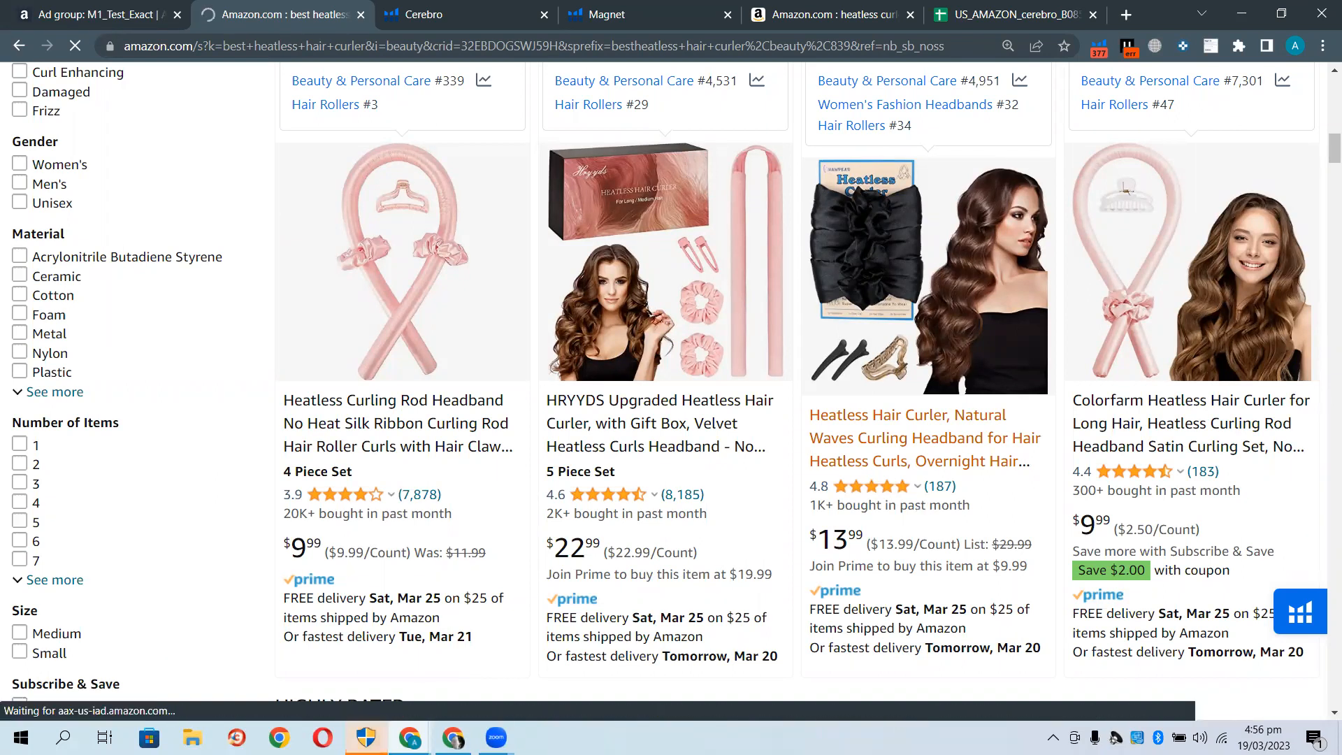
Return to the campaign builder and review the added keywords with their bids and the negative keyword targeting section
click(453, 737)
scroll(327, 489, up, 4)
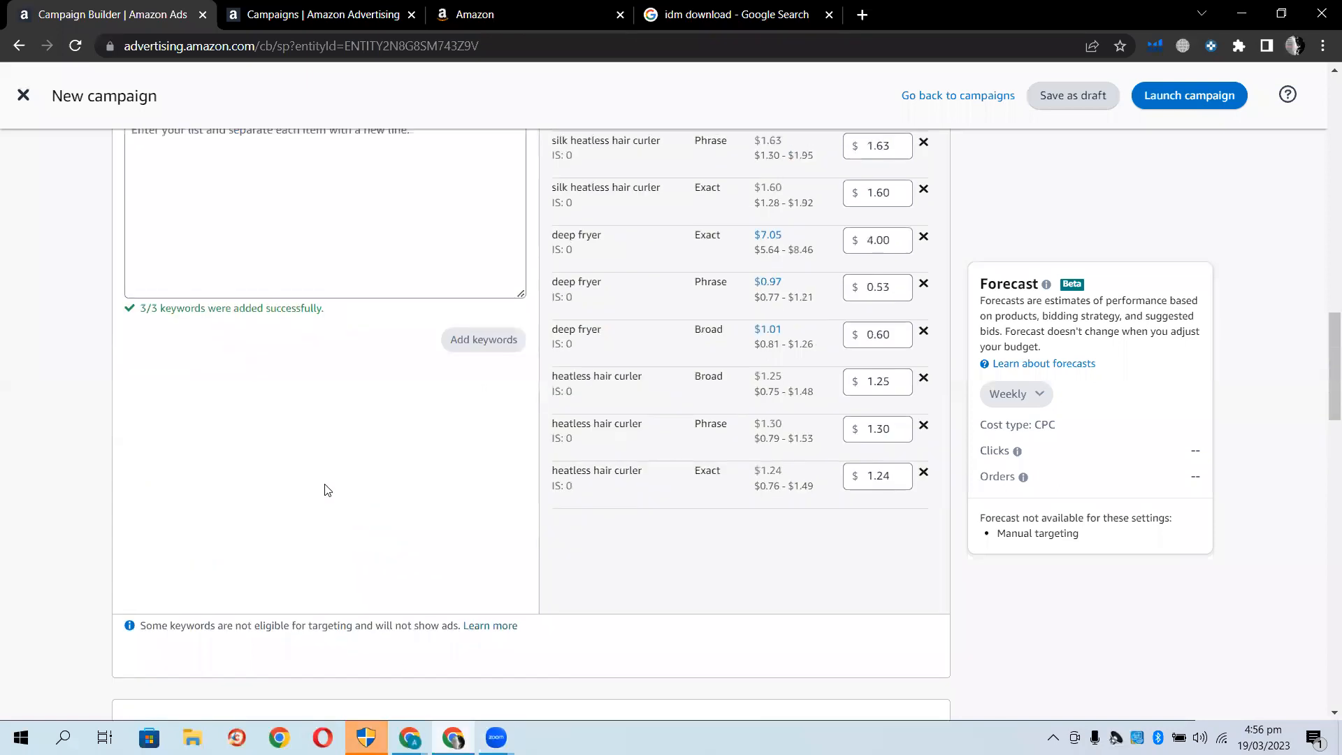
scroll(311, 482, up, 4)
scroll(216, 349, down, 2)
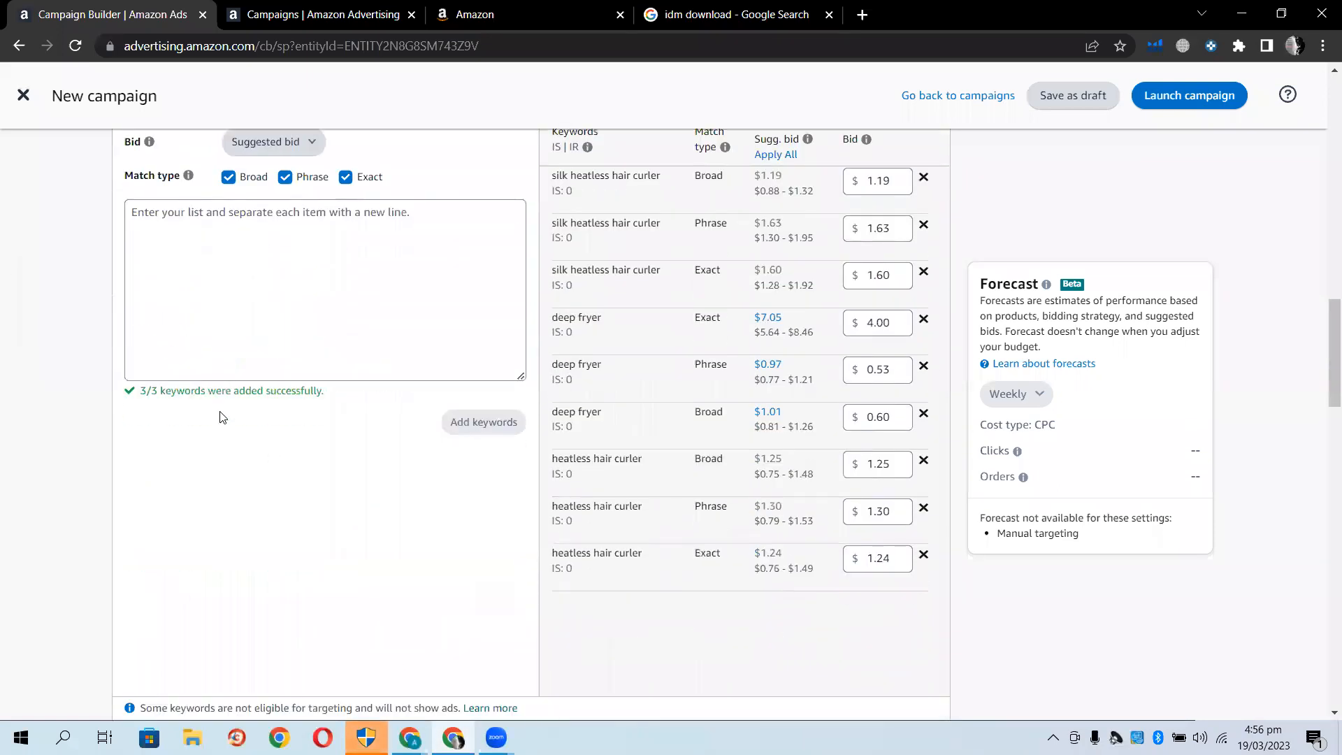
scroll(223, 419, down, 6)
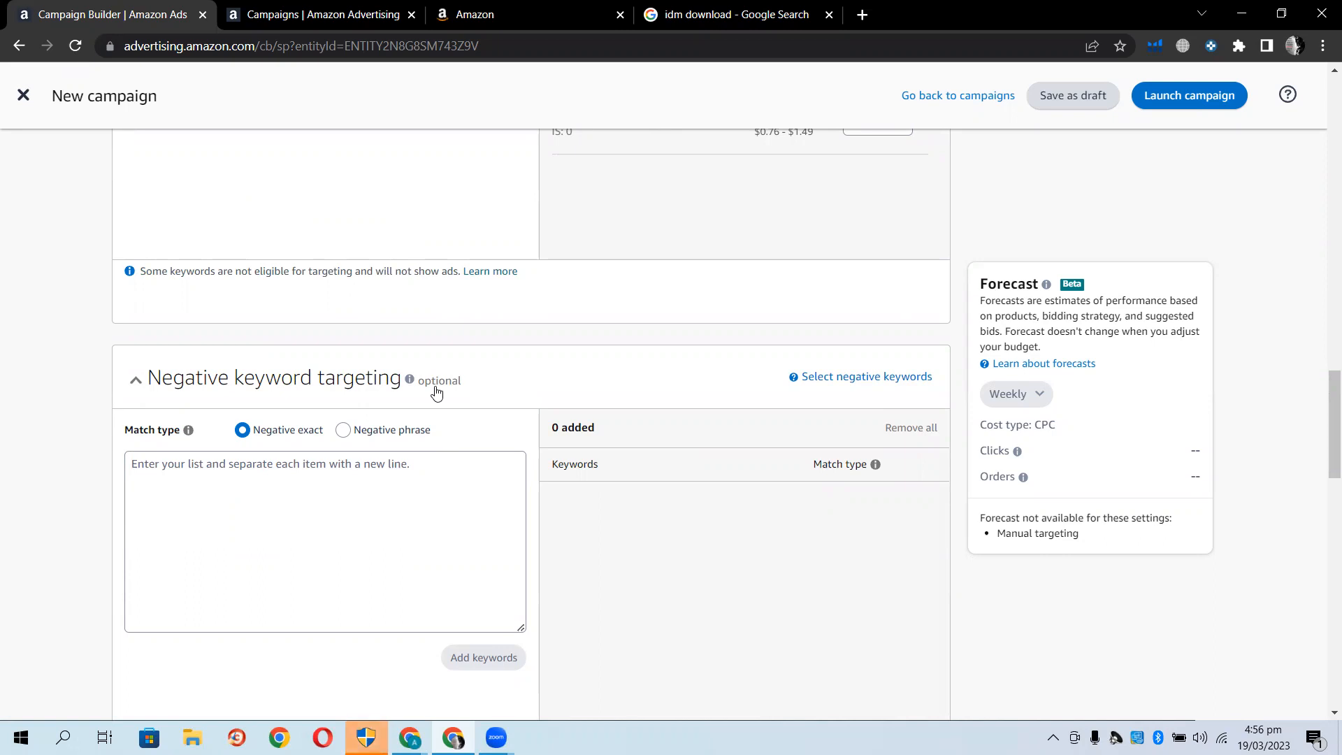
Look over the existing campaigns in the Amazon Ads campaign list and return to the negative keyword targeting section
click(304, 25)
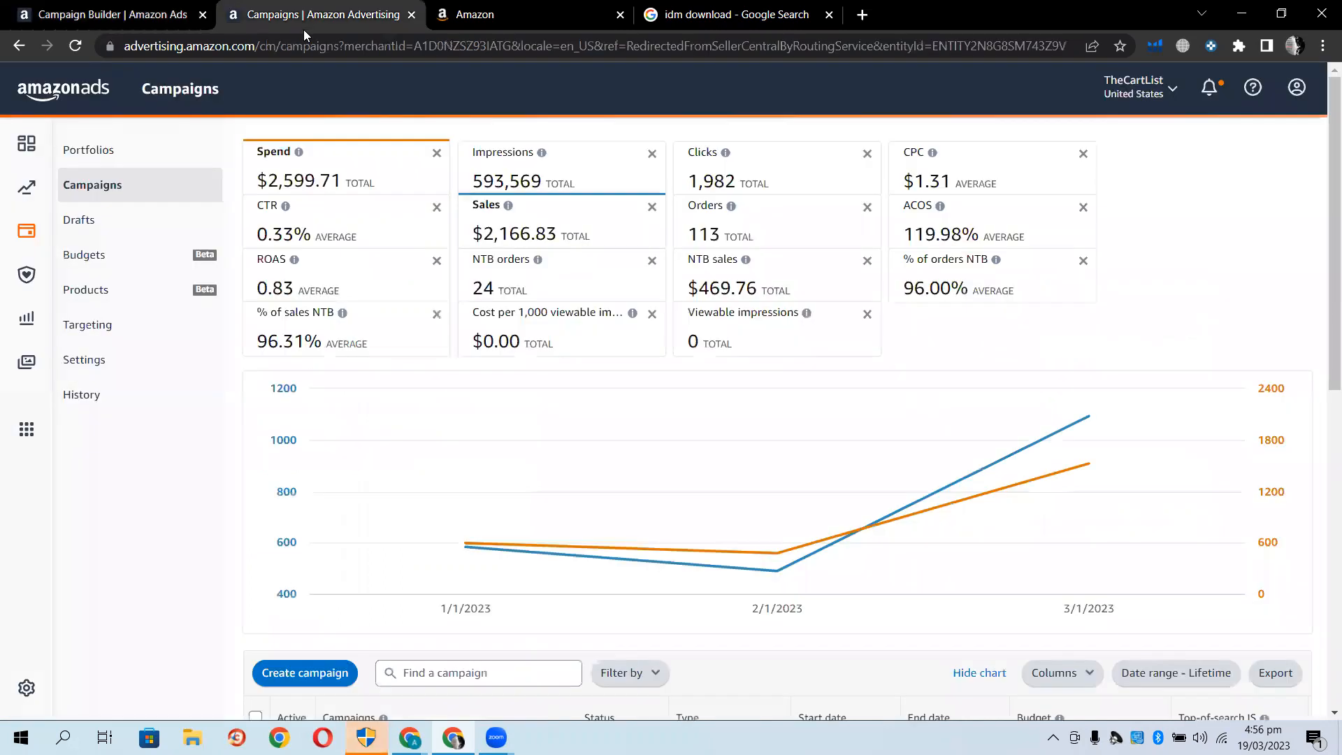
scroll(323, 392, down, 3)
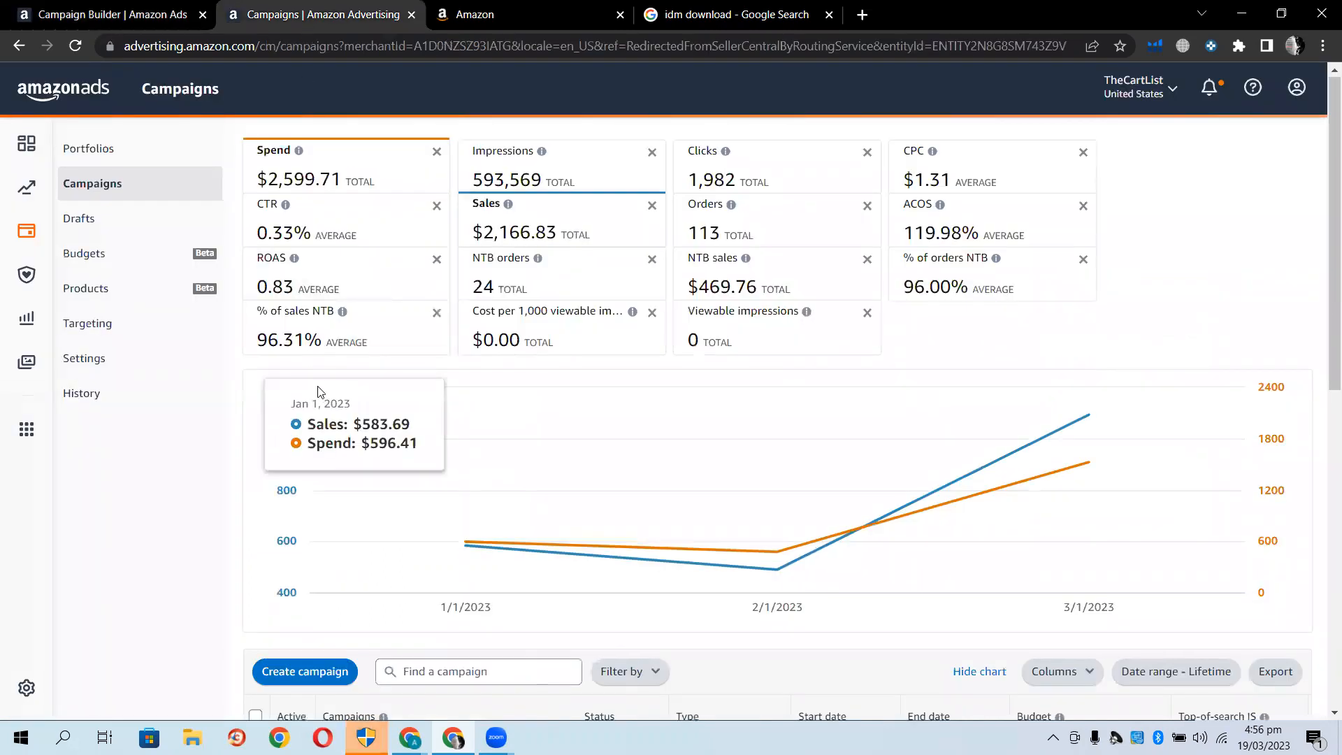
scroll(323, 391, down, 2)
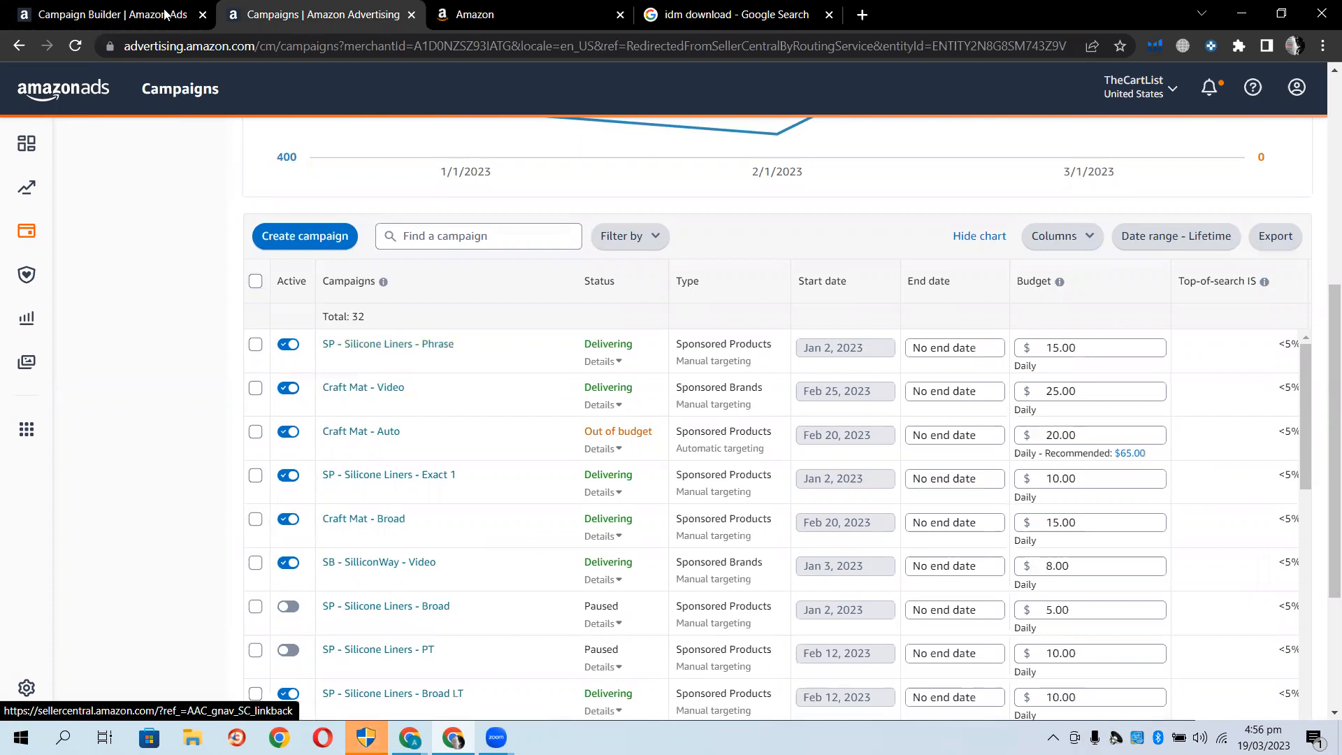
key(ctrl+shift+Tab)
scroll(566, 447, up, 1)
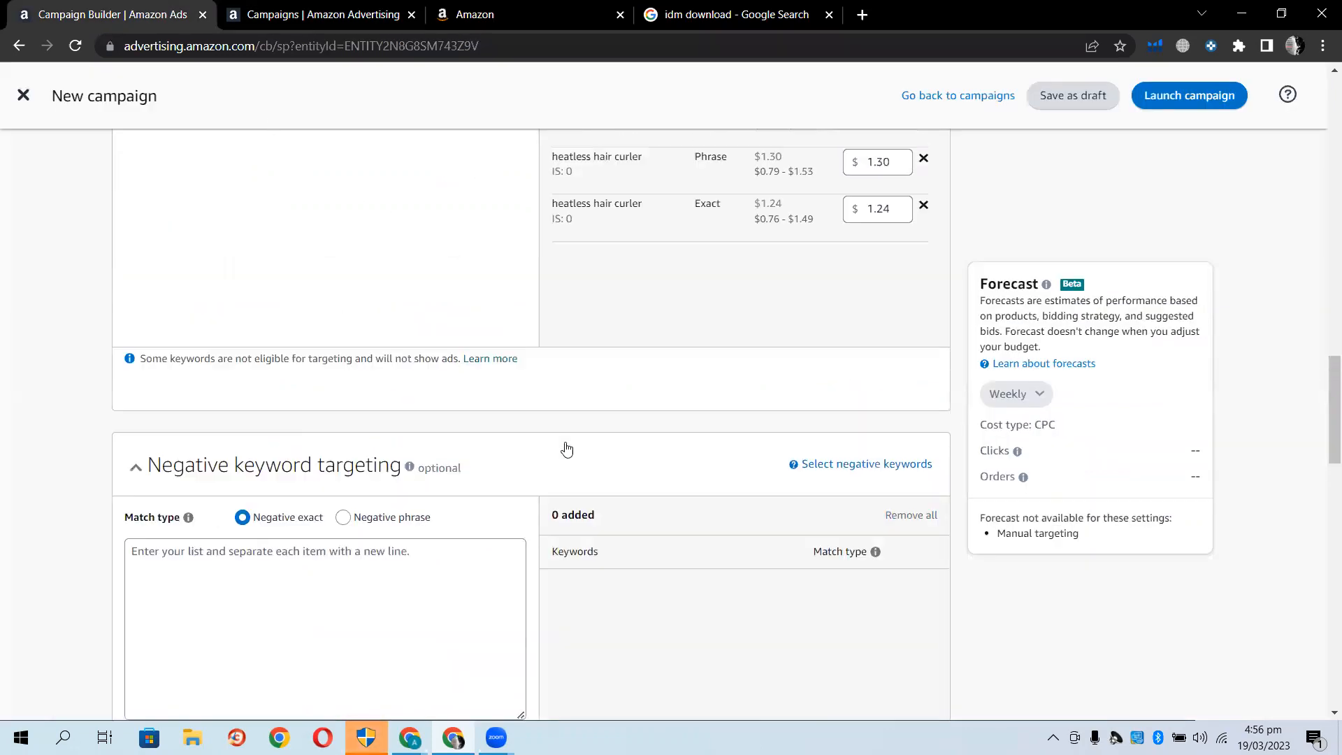
scroll(564, 445, down, 3)
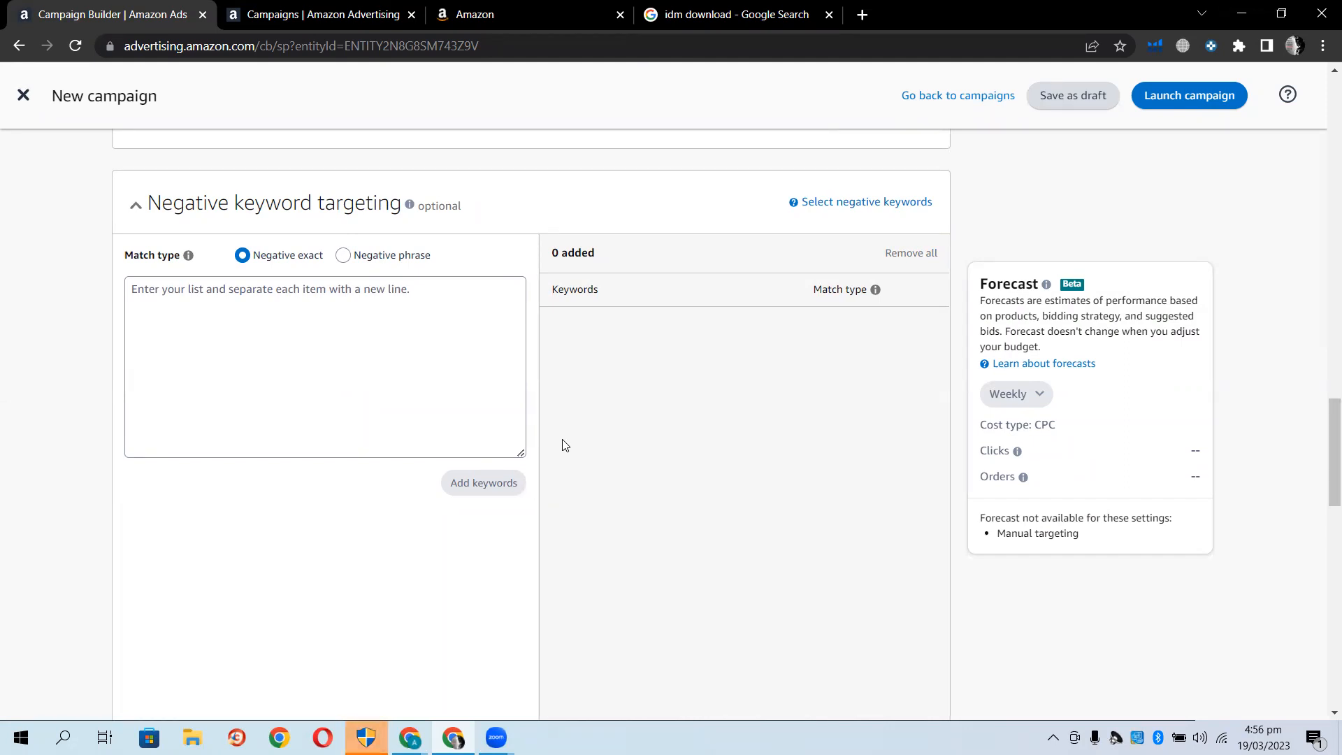
Reopen the TheCartList campaign list and scan its campaigns
click(461, 31)
click(349, 26)
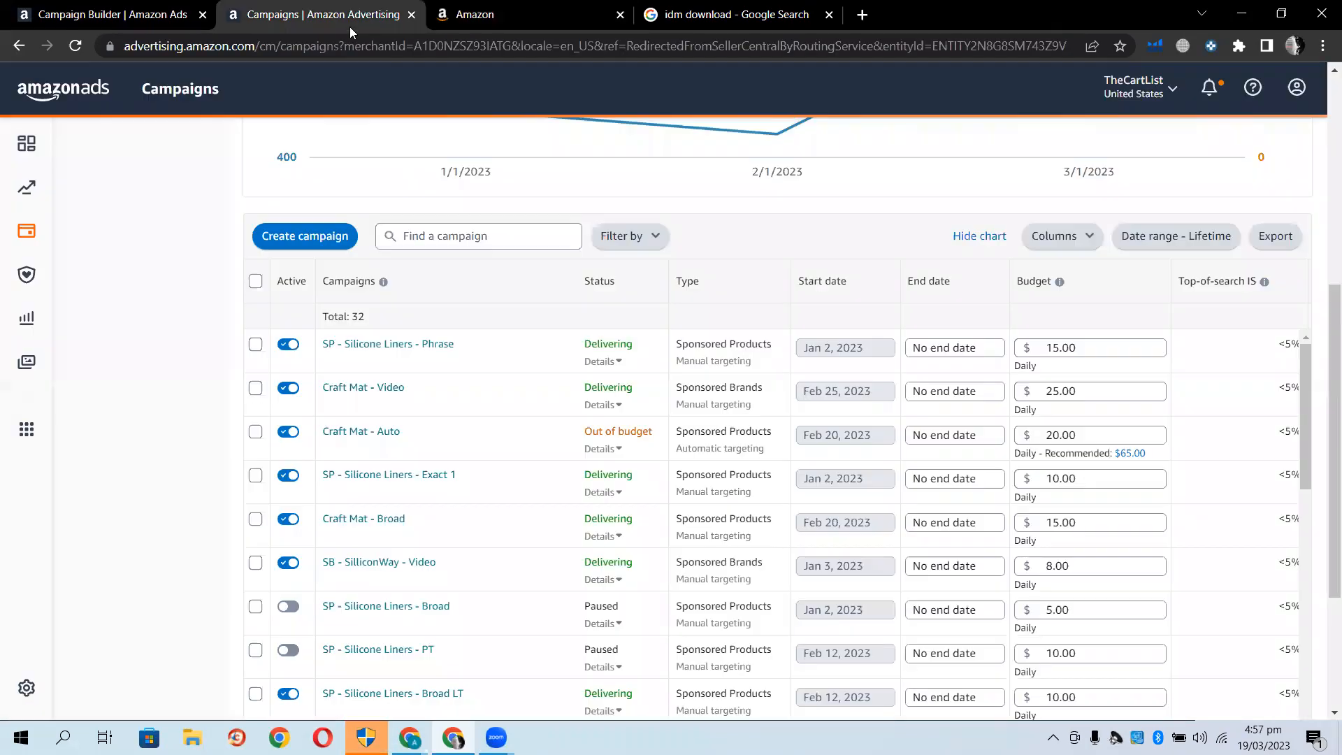
scroll(419, 475, down, 2)
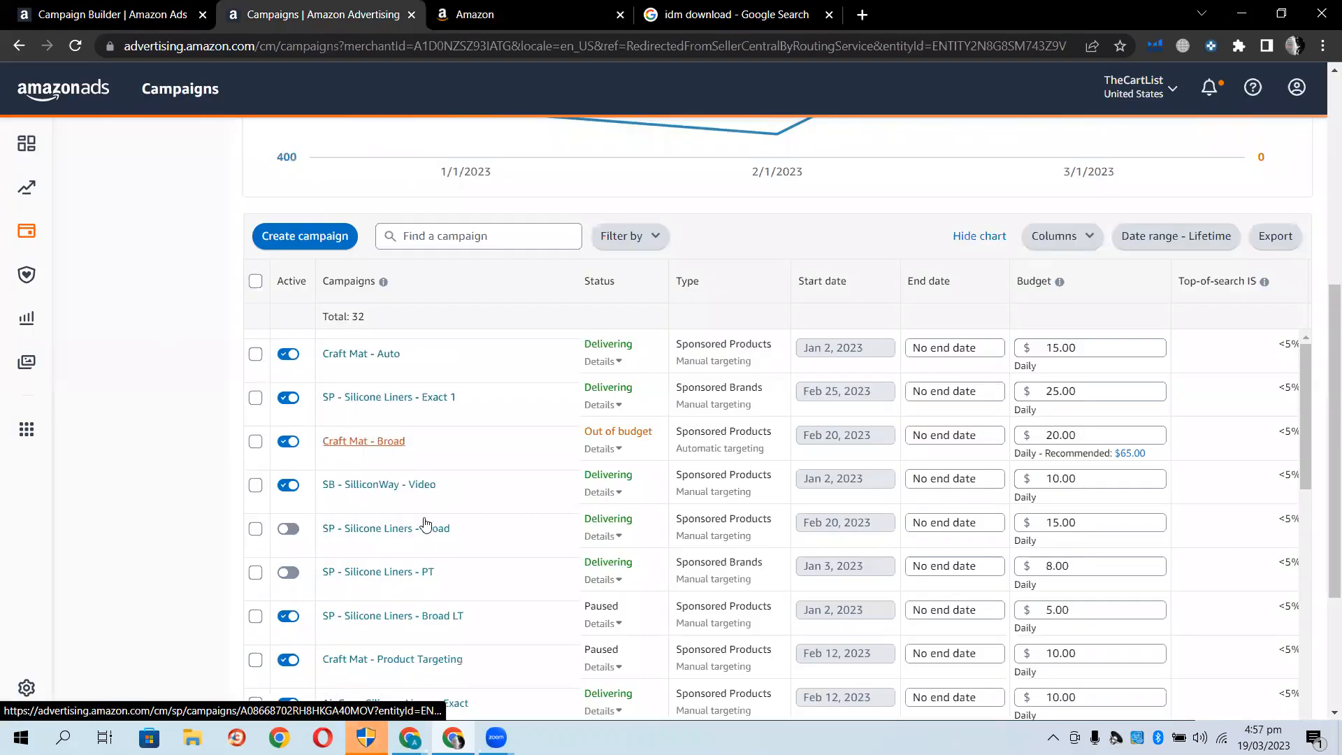
Switch to the crea-do Germany account, go back from the M1_Test_Exact ad group to all campaigns, and examine their budgets and spend
mouse_move(411, 733)
click(375, 697)
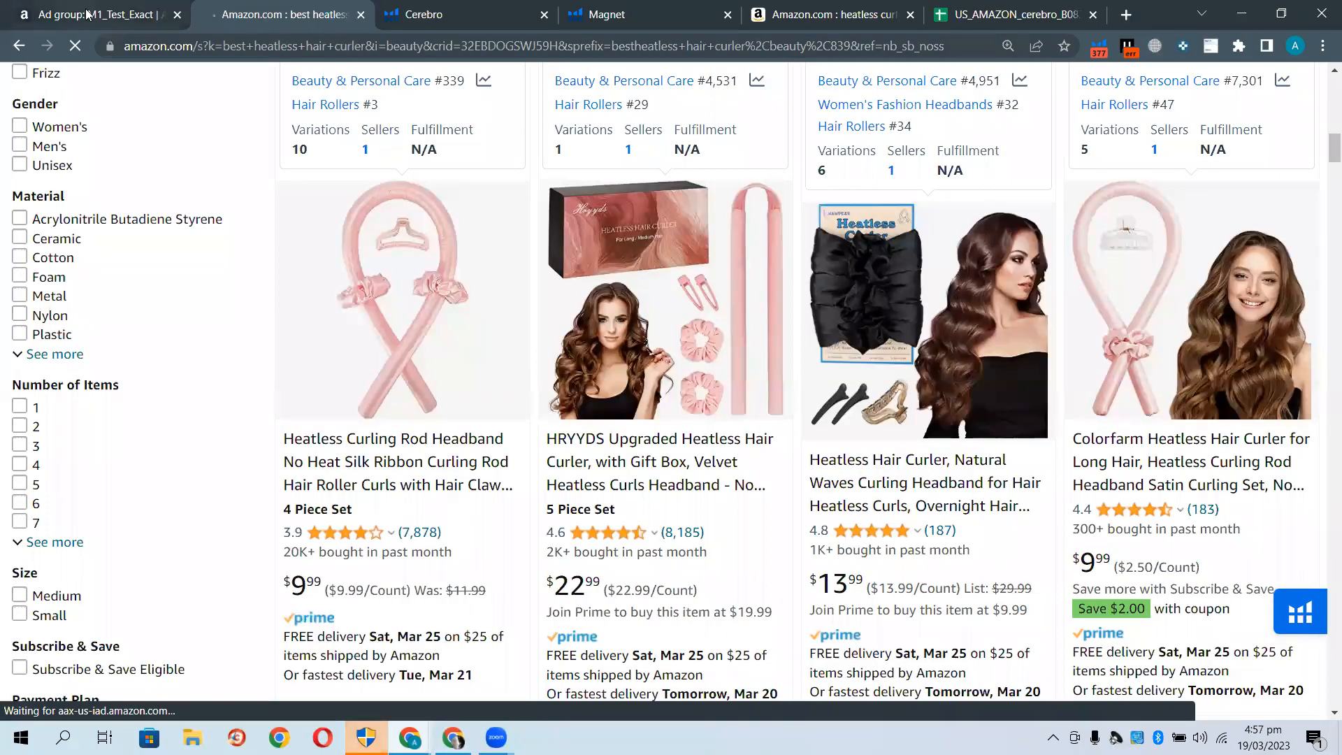
click(98, 28)
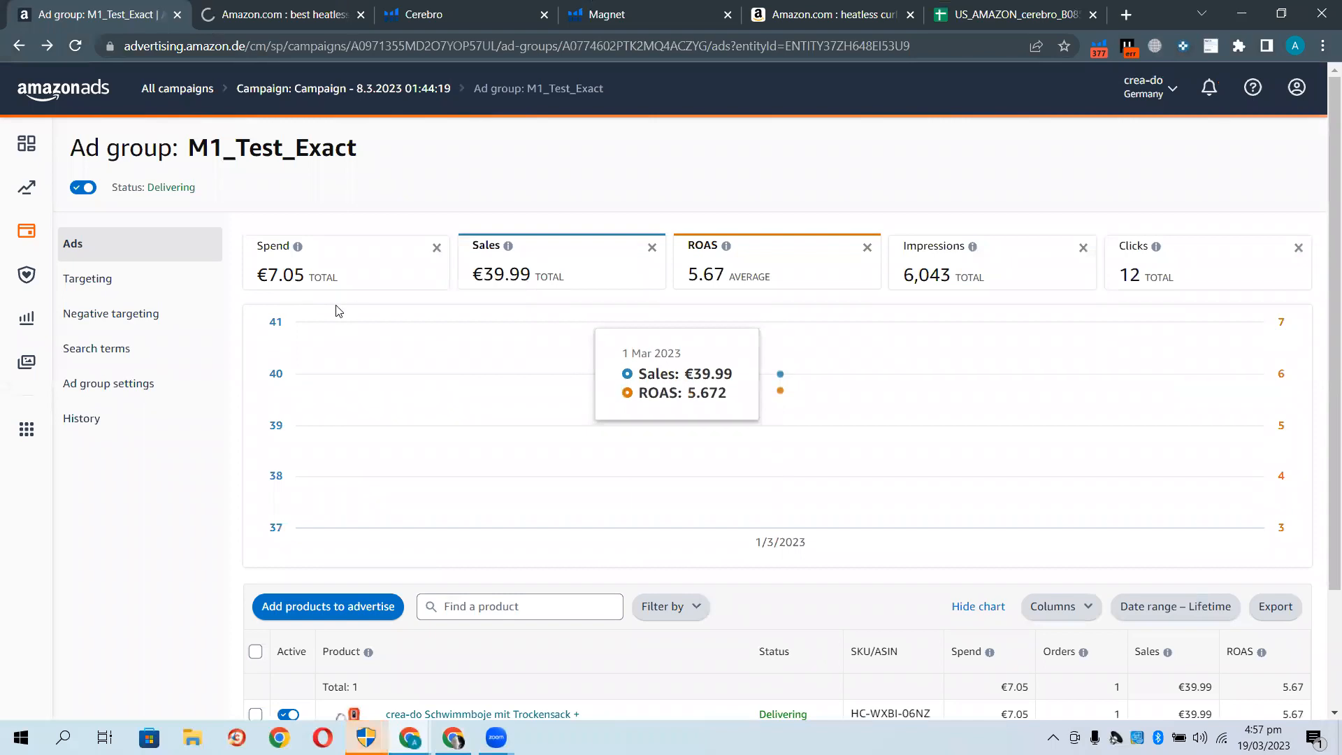
click(20, 47)
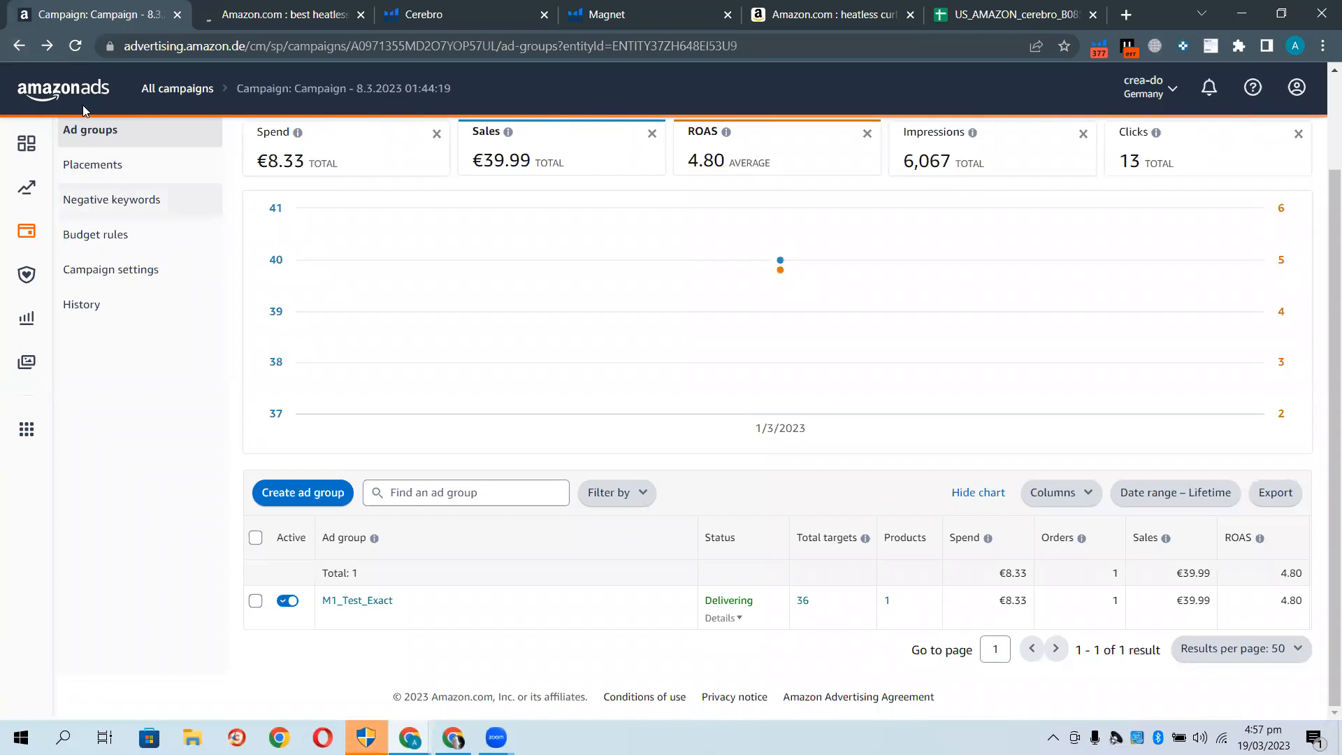
click(20, 49)
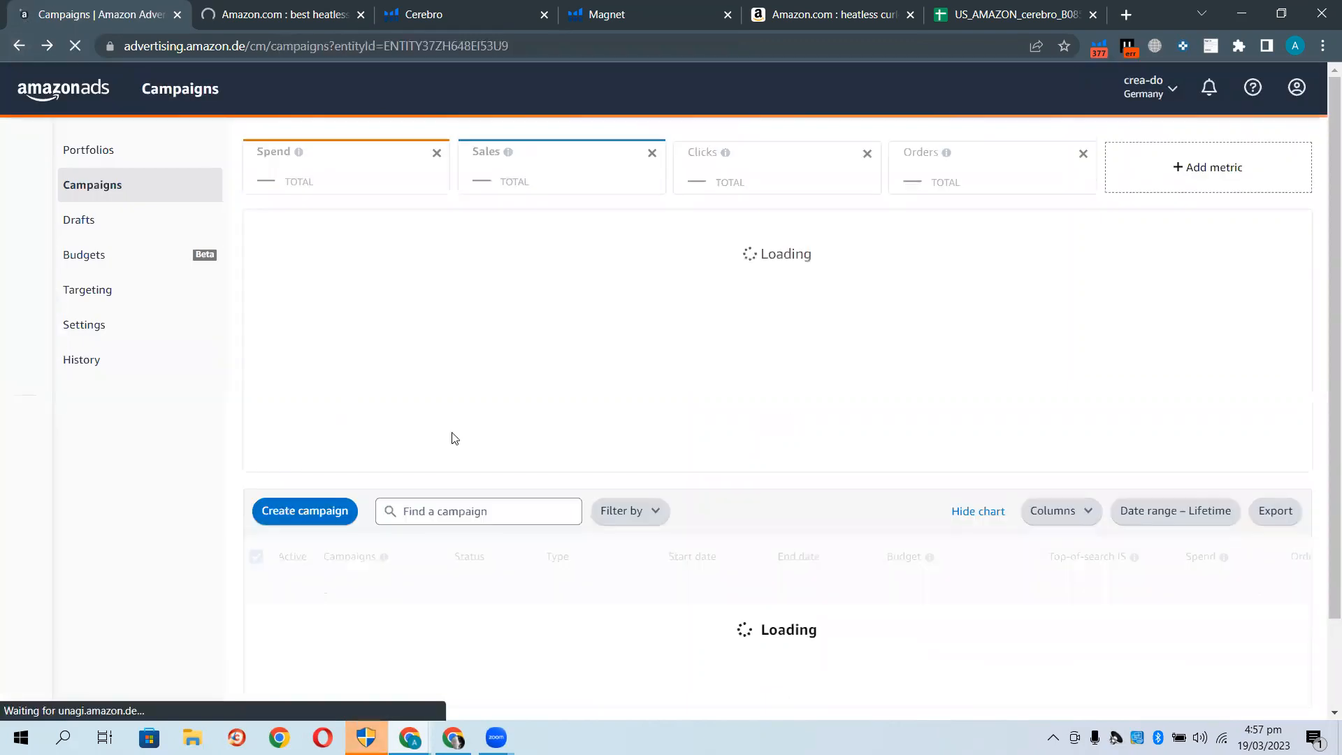
scroll(595, 483, down, 2)
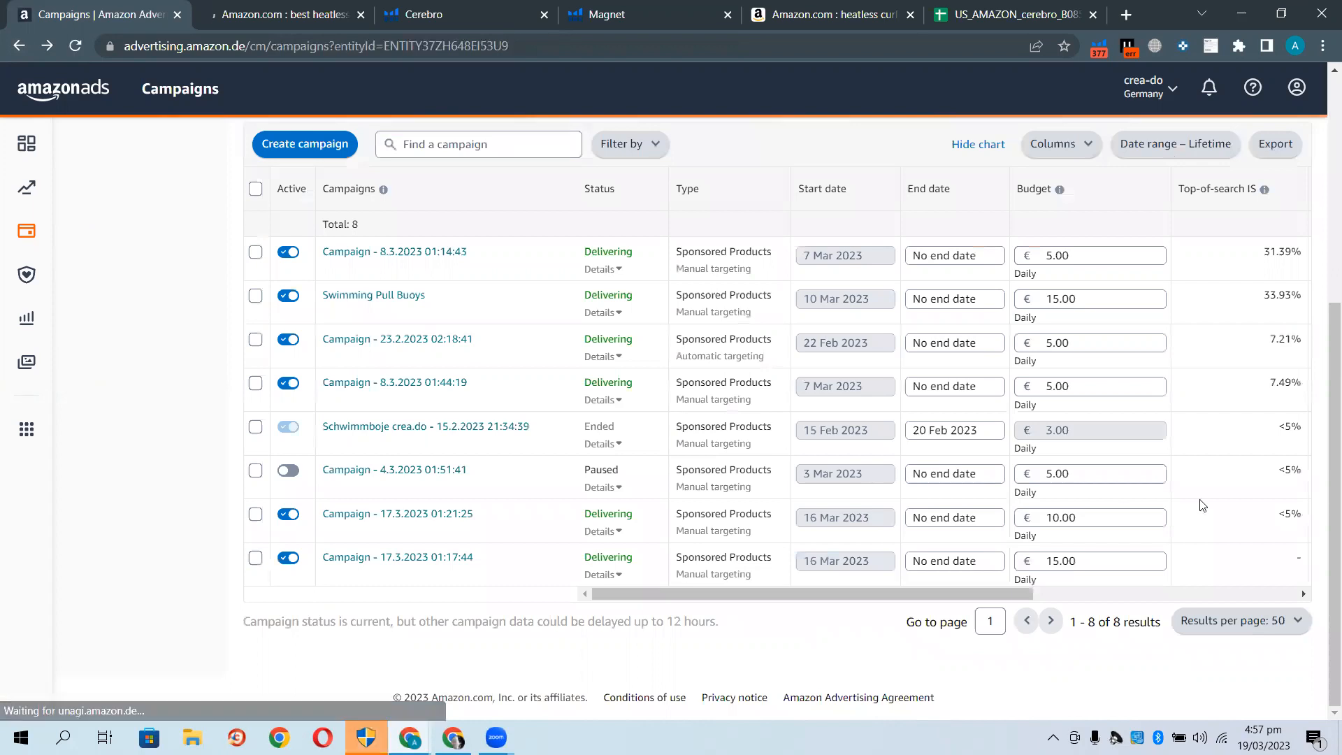
scroll(1256, 478, right, 3)
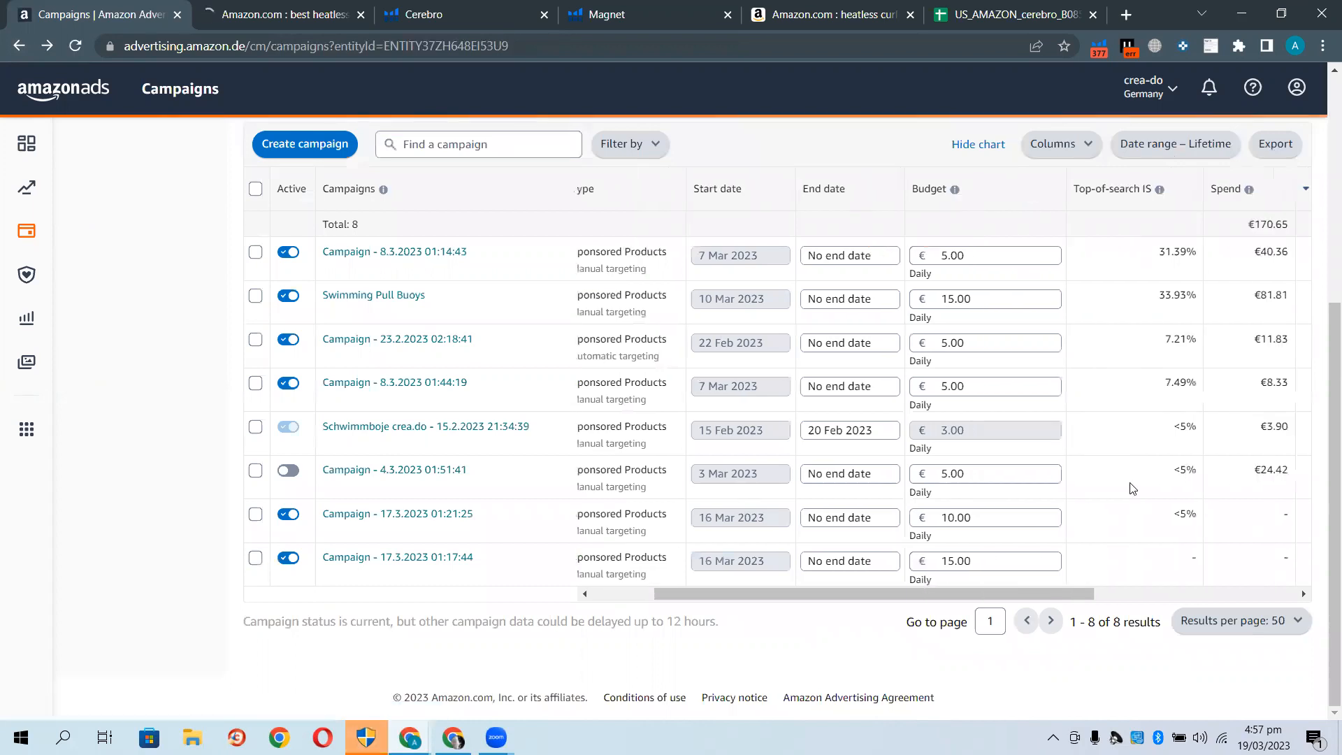
scroll(703, 486, left, 3)
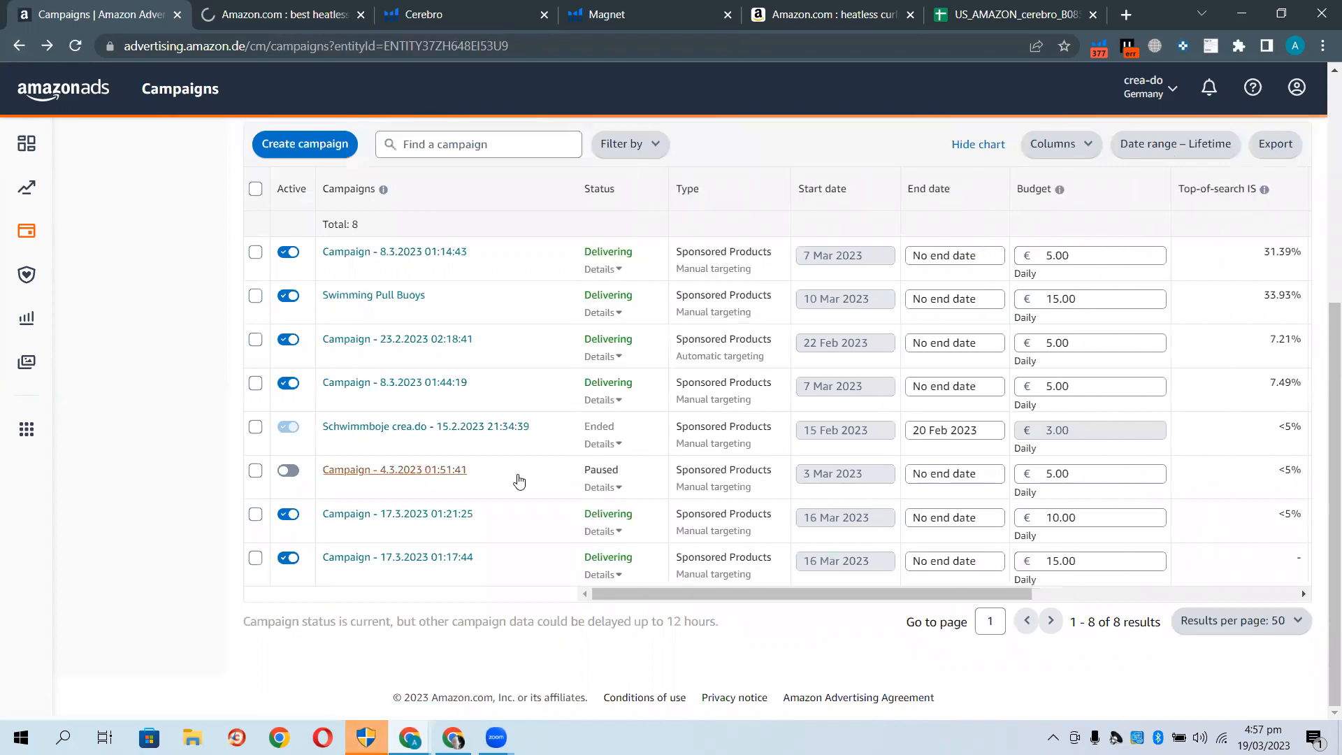
Open the paused campaign "Campaign - 4.3.2023 01:51:41" and its "Manual PPC" ad group
click(400, 470)
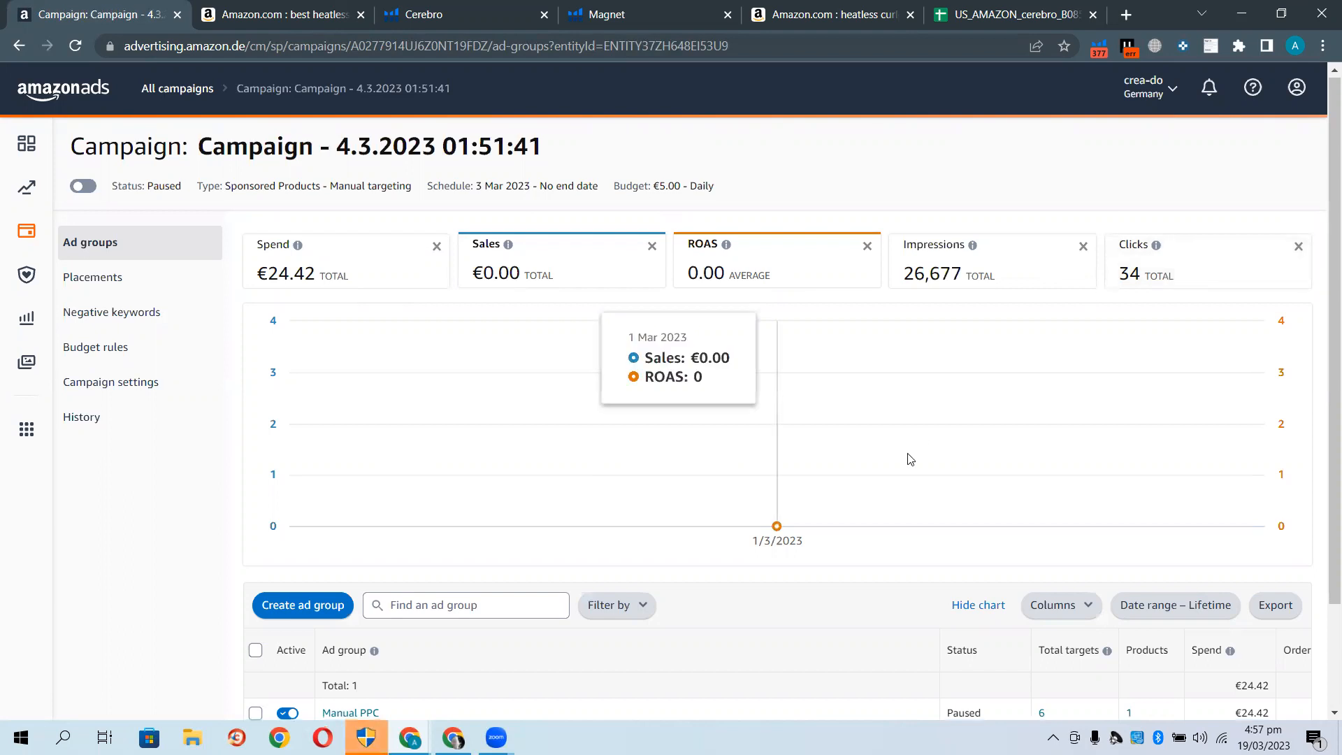
scroll(908, 460, down, 2)
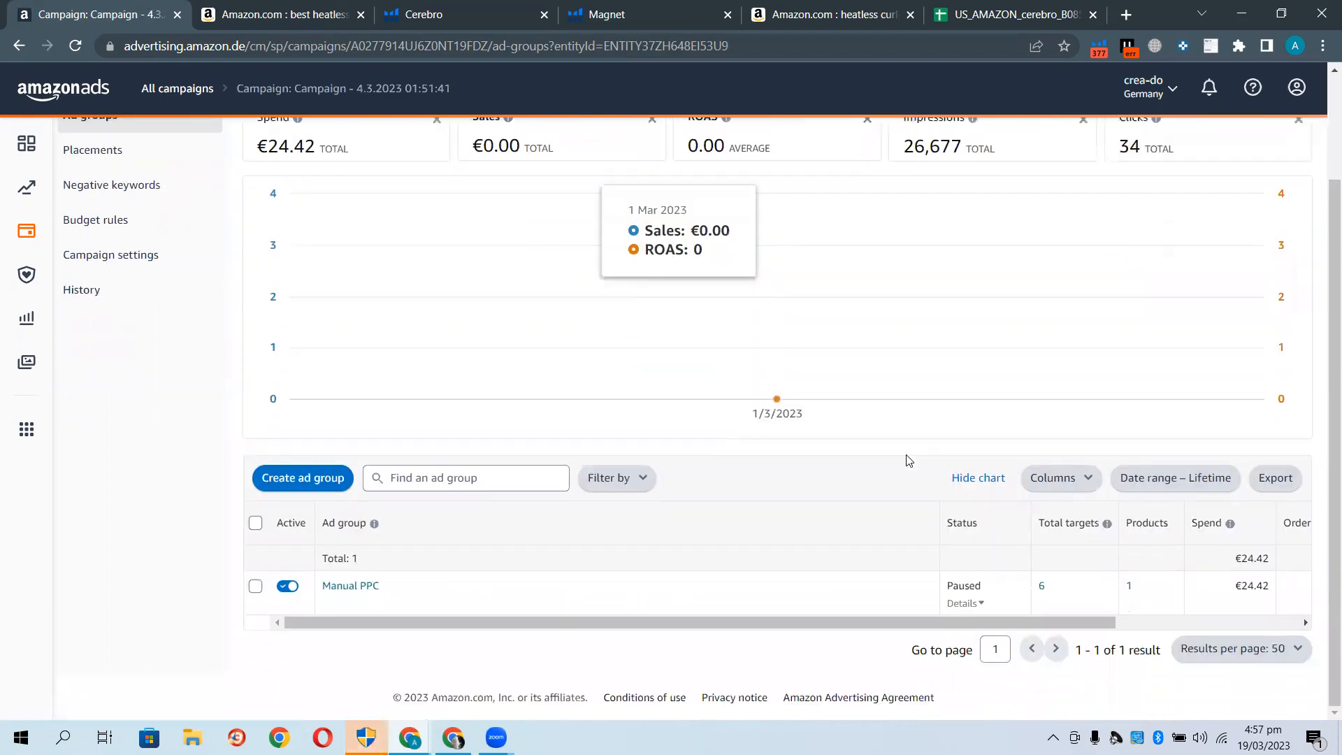
click(351, 586)
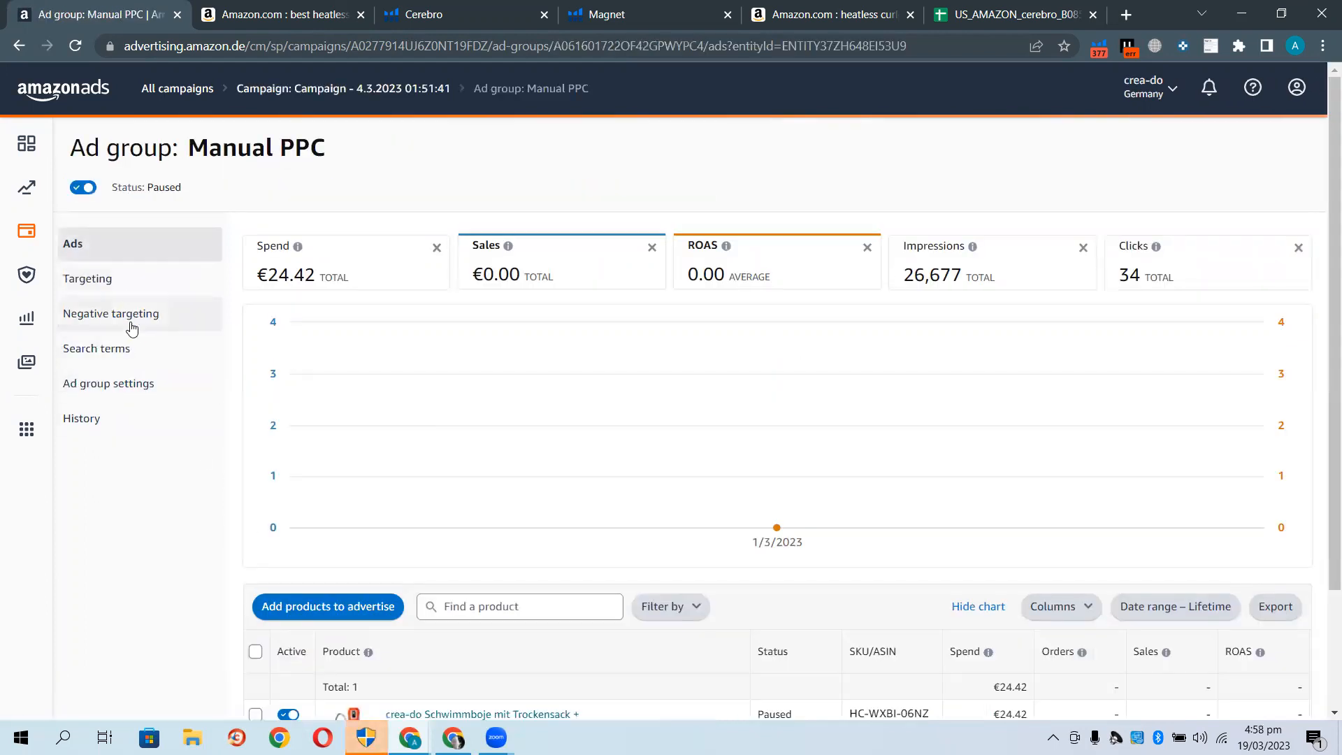
Open the search terms of the "Manual PPC" ad group and copy the customer search term "dry bag"
scroll(107, 260, down, 1)
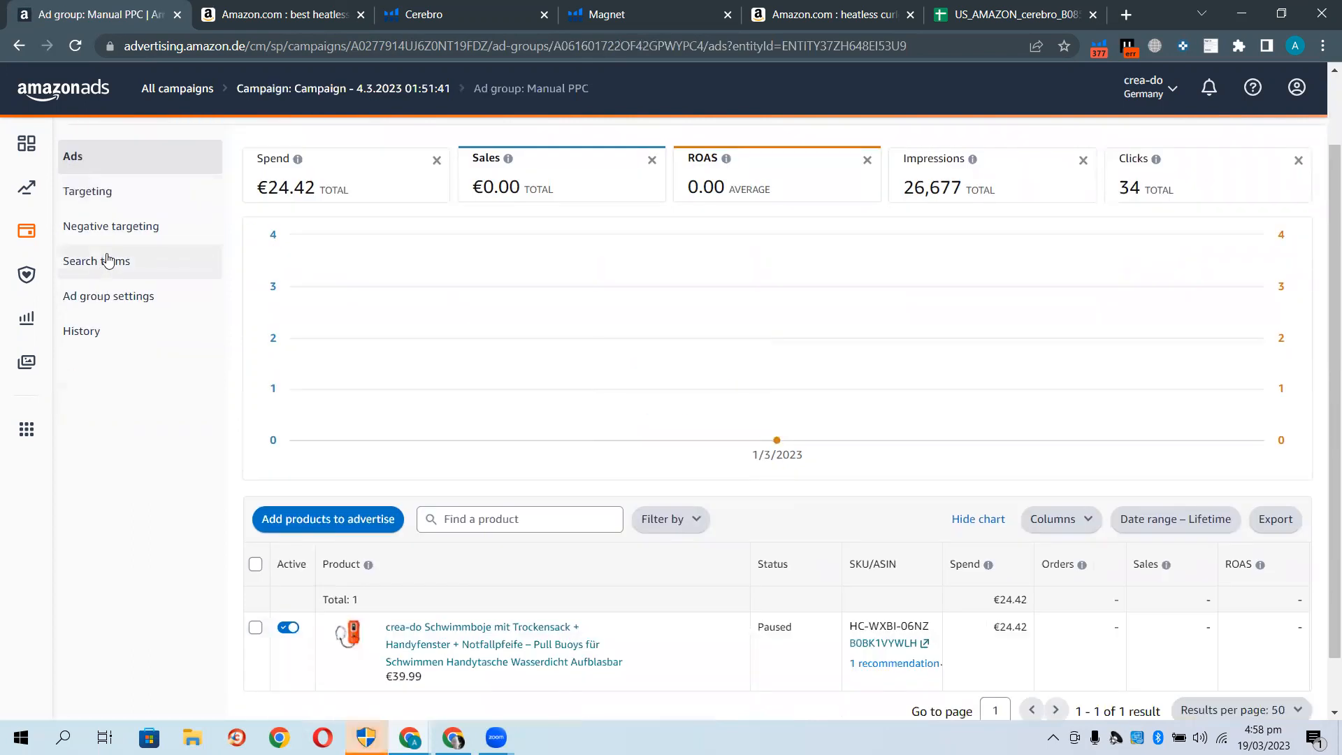
scroll(107, 260, up, 1)
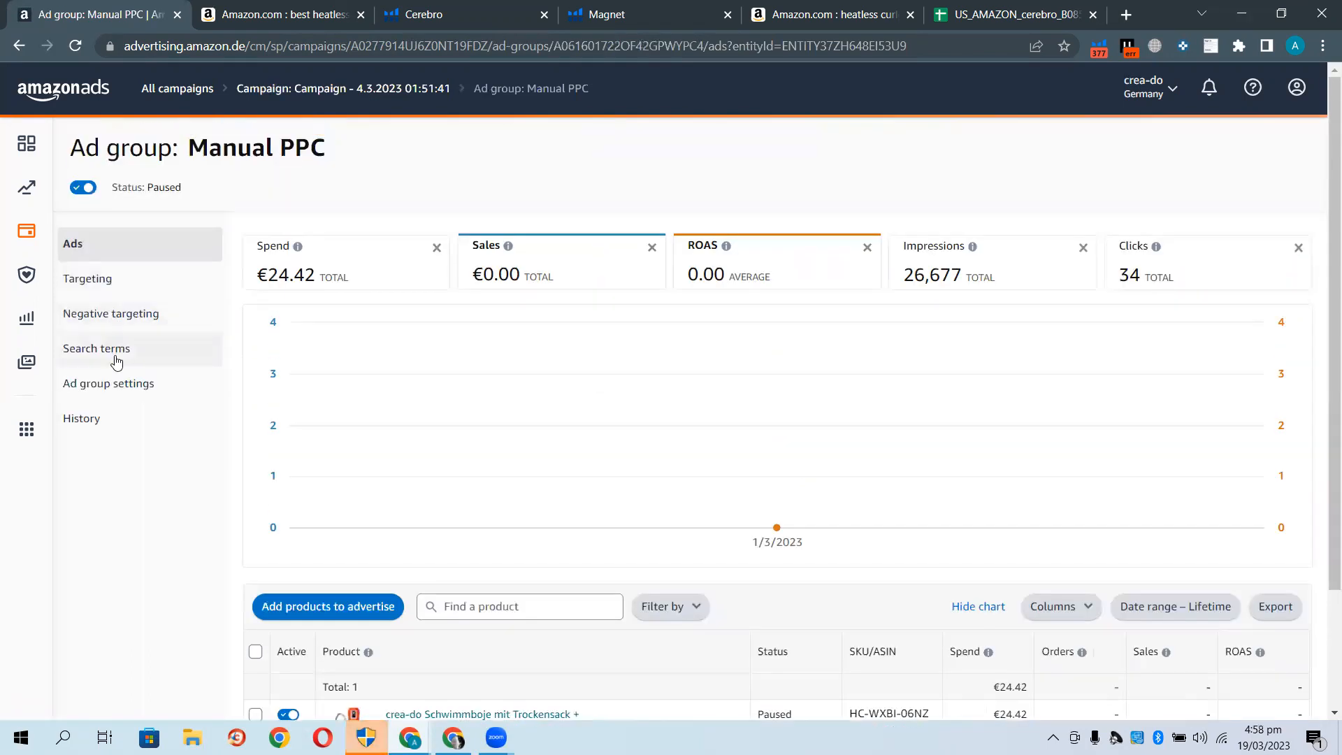
click(115, 359)
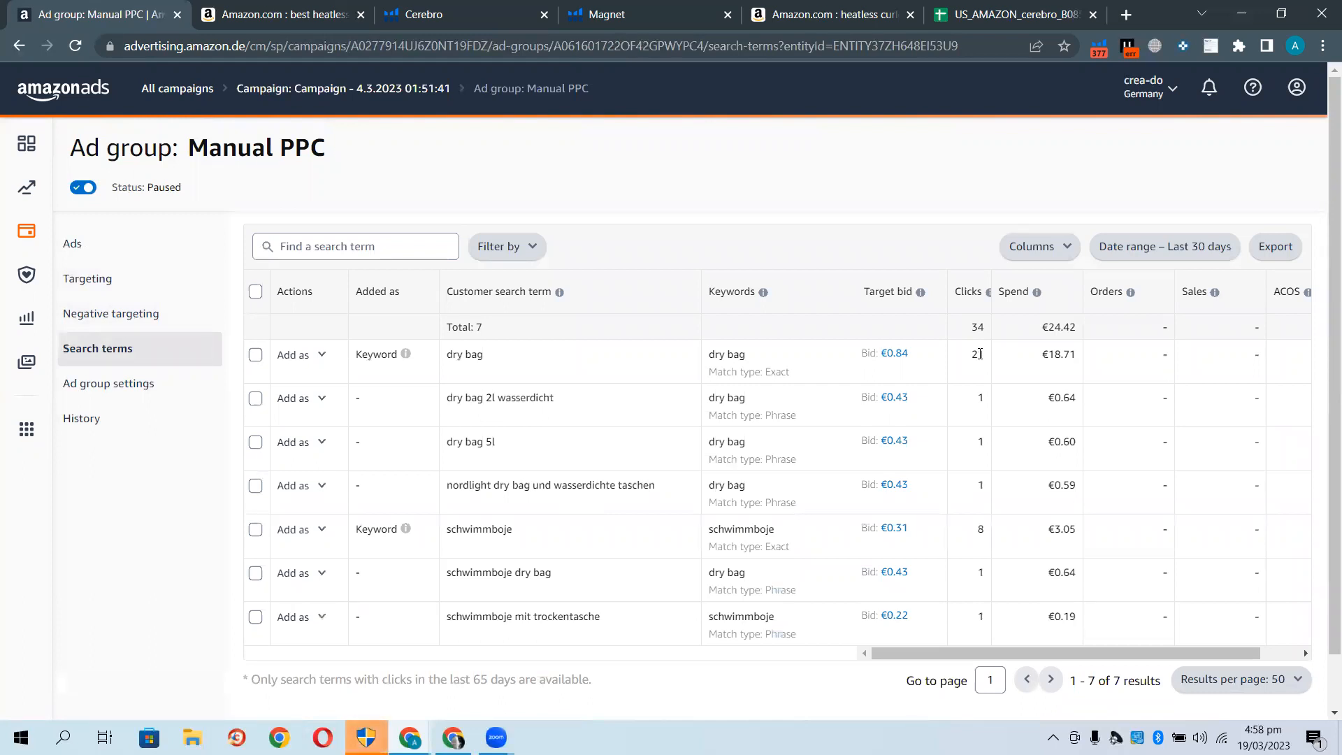
drag(489, 358, 446, 356)
right_click(447, 355)
click(475, 368)
In the new campaign's negative keyword targeting, add "dry bag" with the negative exact match type
click(453, 737)
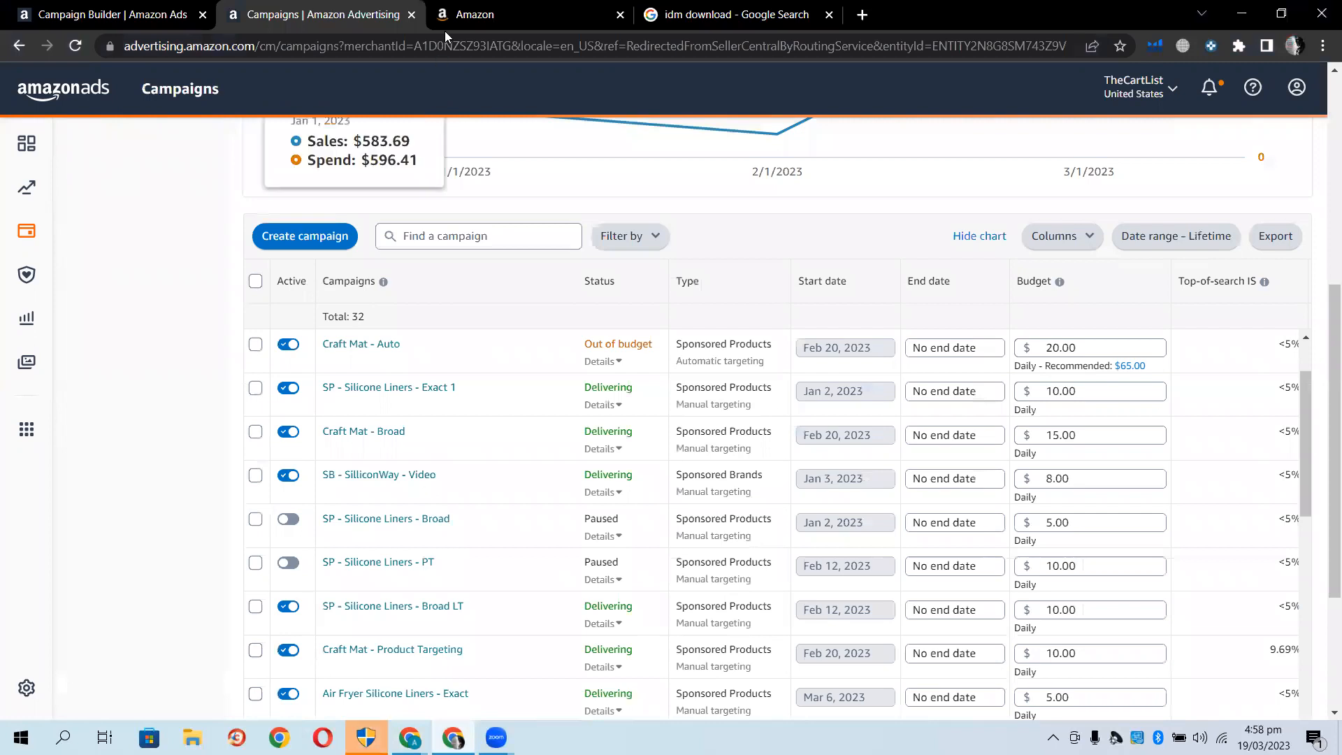
click(448, 17)
click(112, 14)
click(280, 313)
key(ctrl+v)
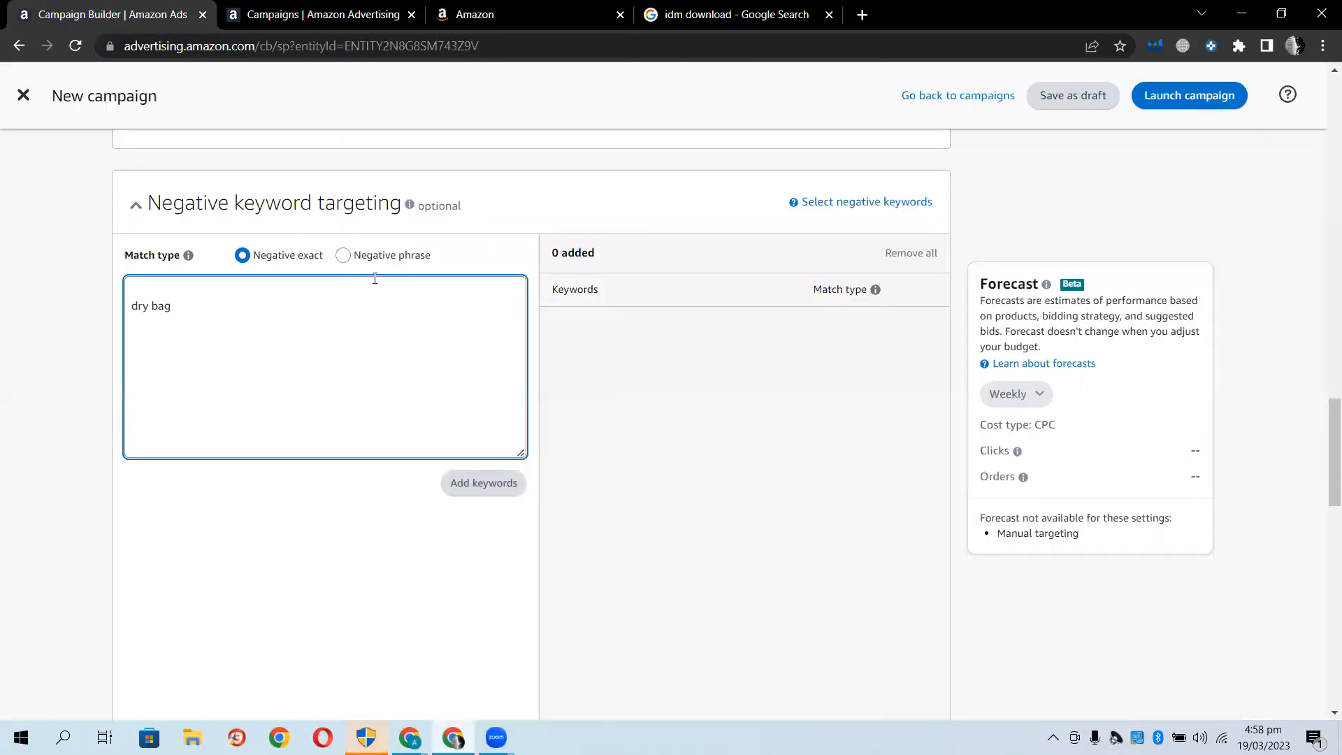
click(345, 257)
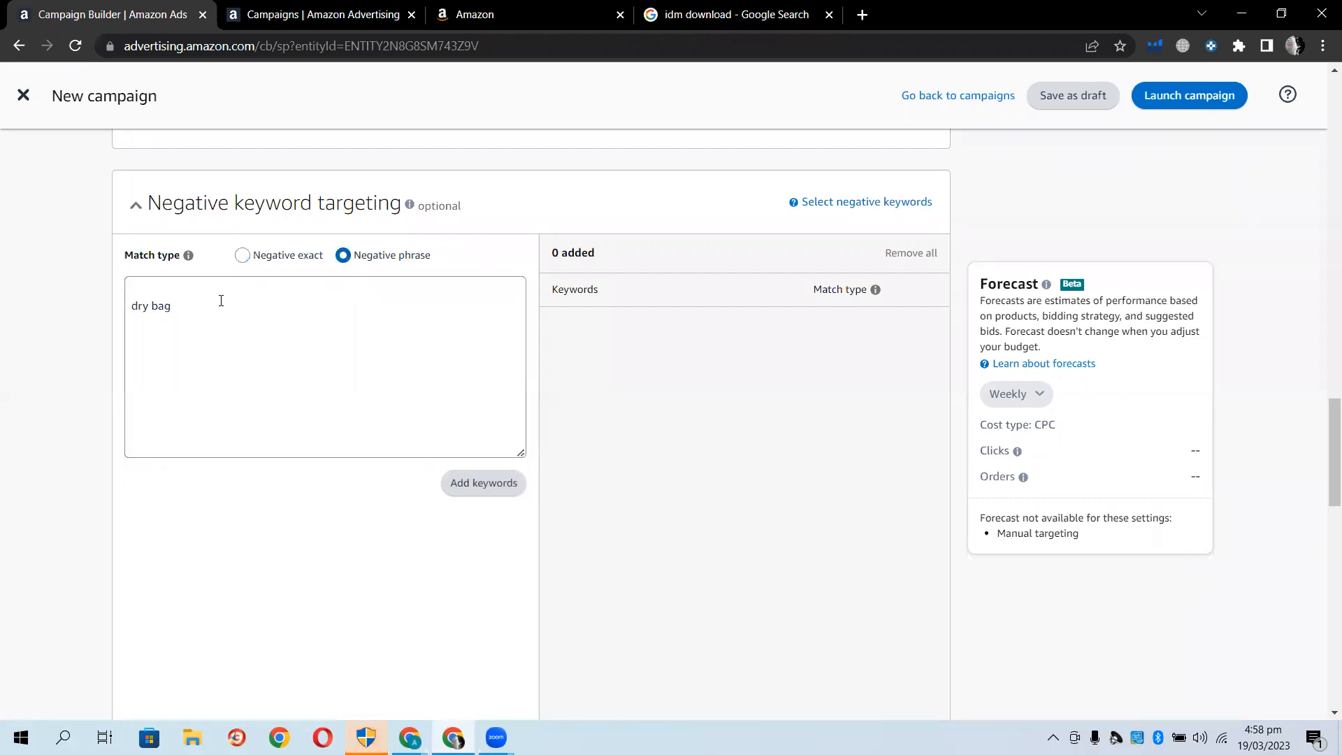
click(241, 257)
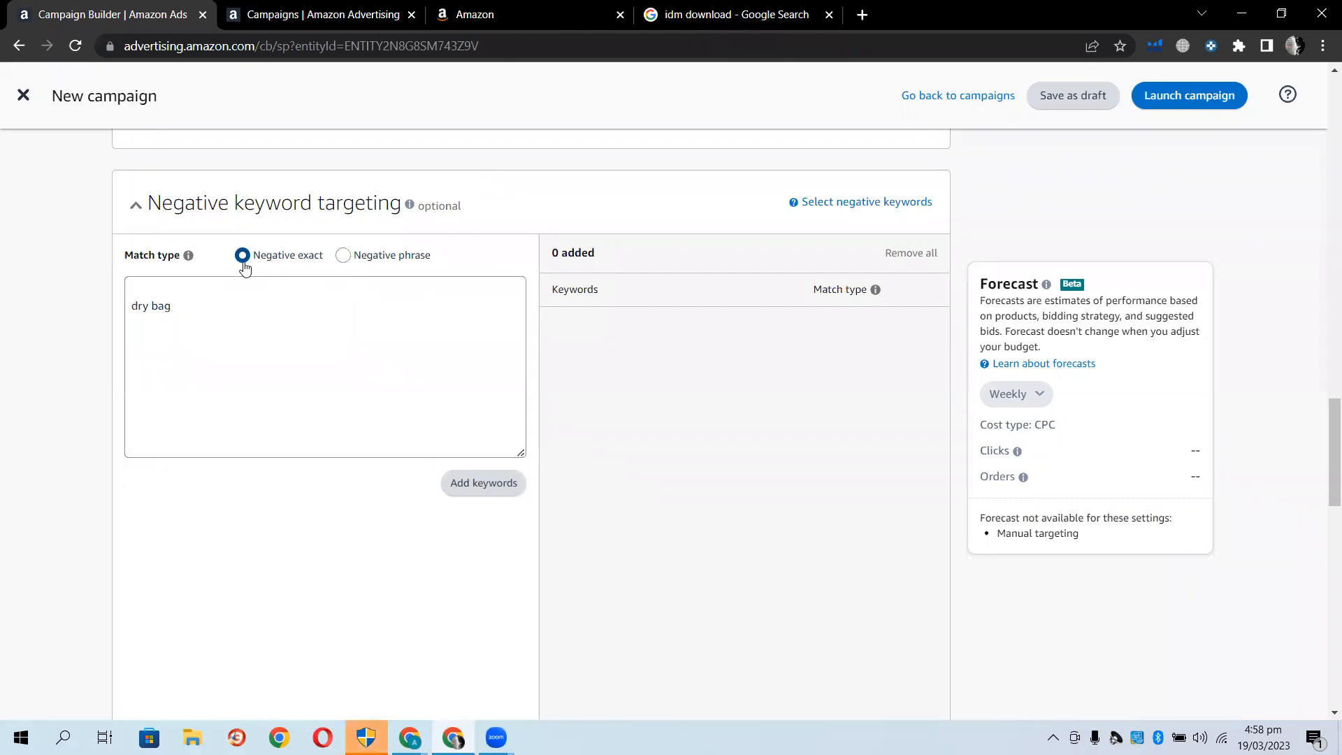
click(133, 306)
key(BackSpace)
click(494, 482)
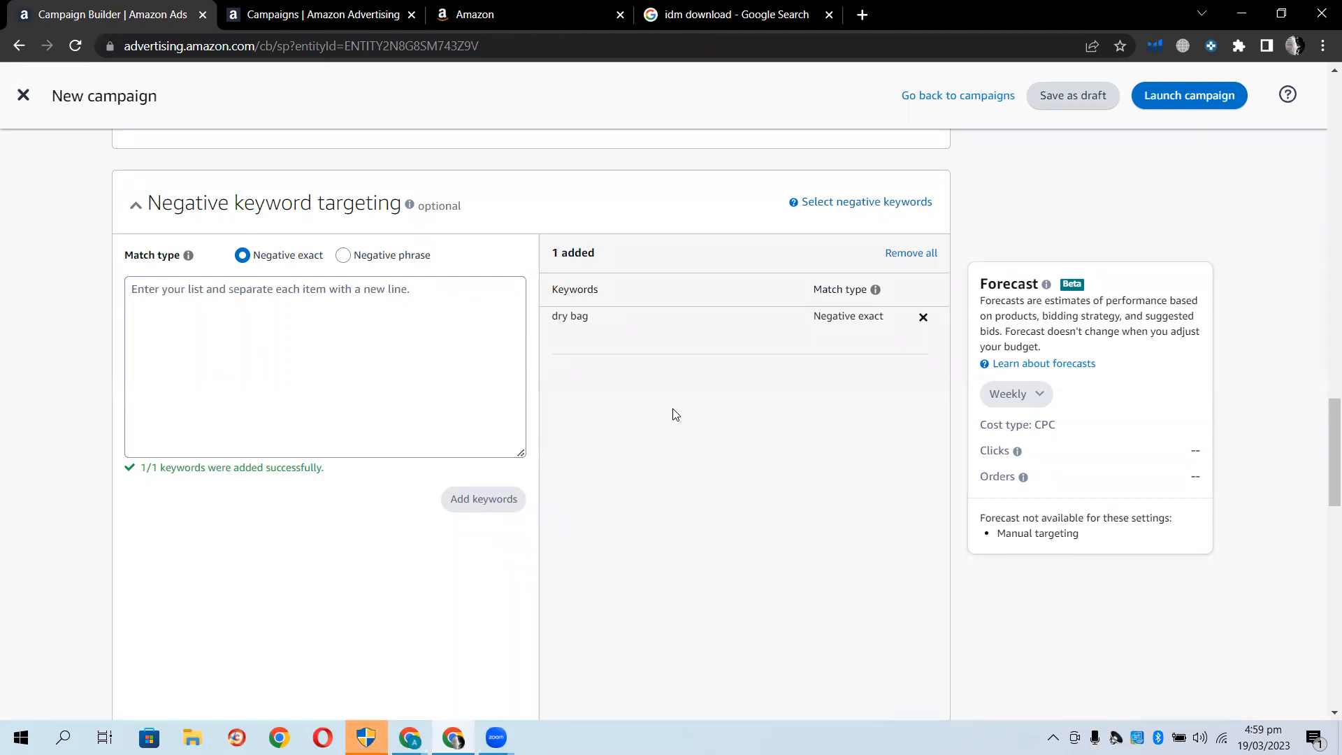
Return to the crea-do Germany account's list of all campaigns and open "Campaign - 8.3.2023 01:14:43"
mouse_move(411, 737)
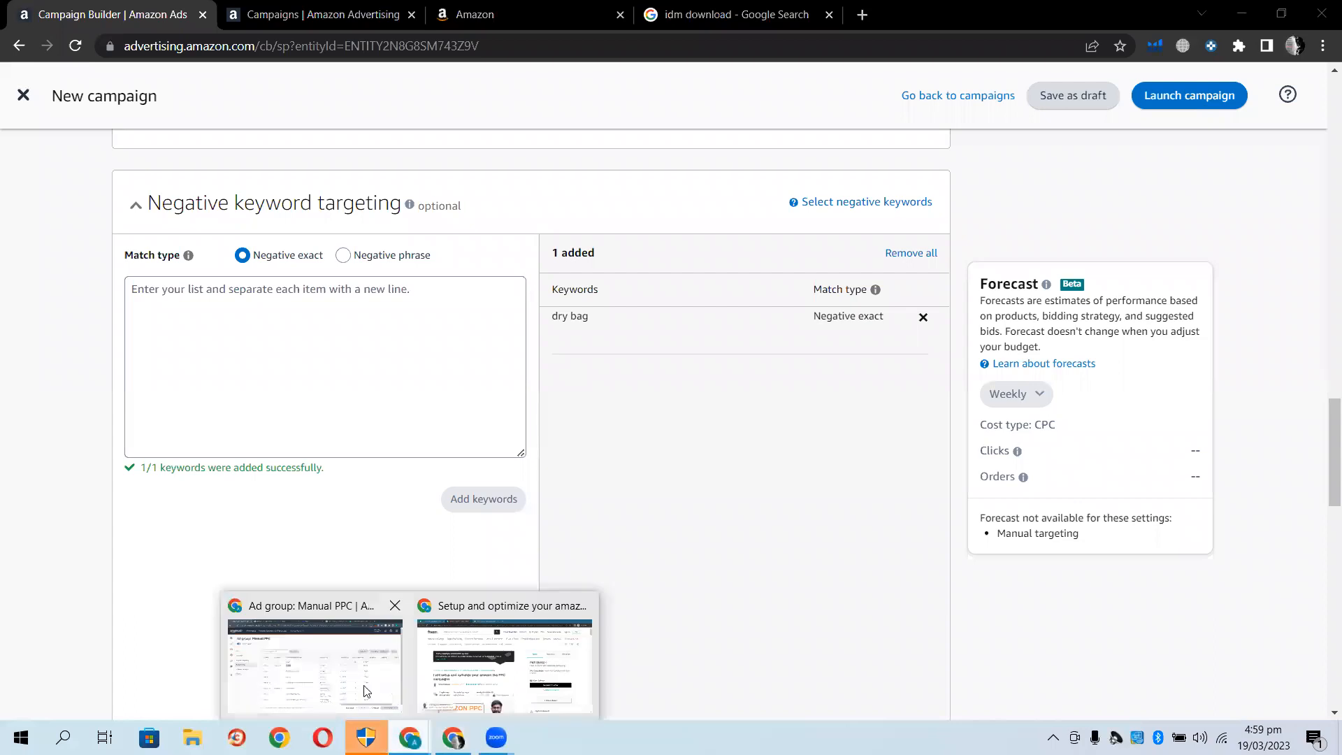
click(364, 691)
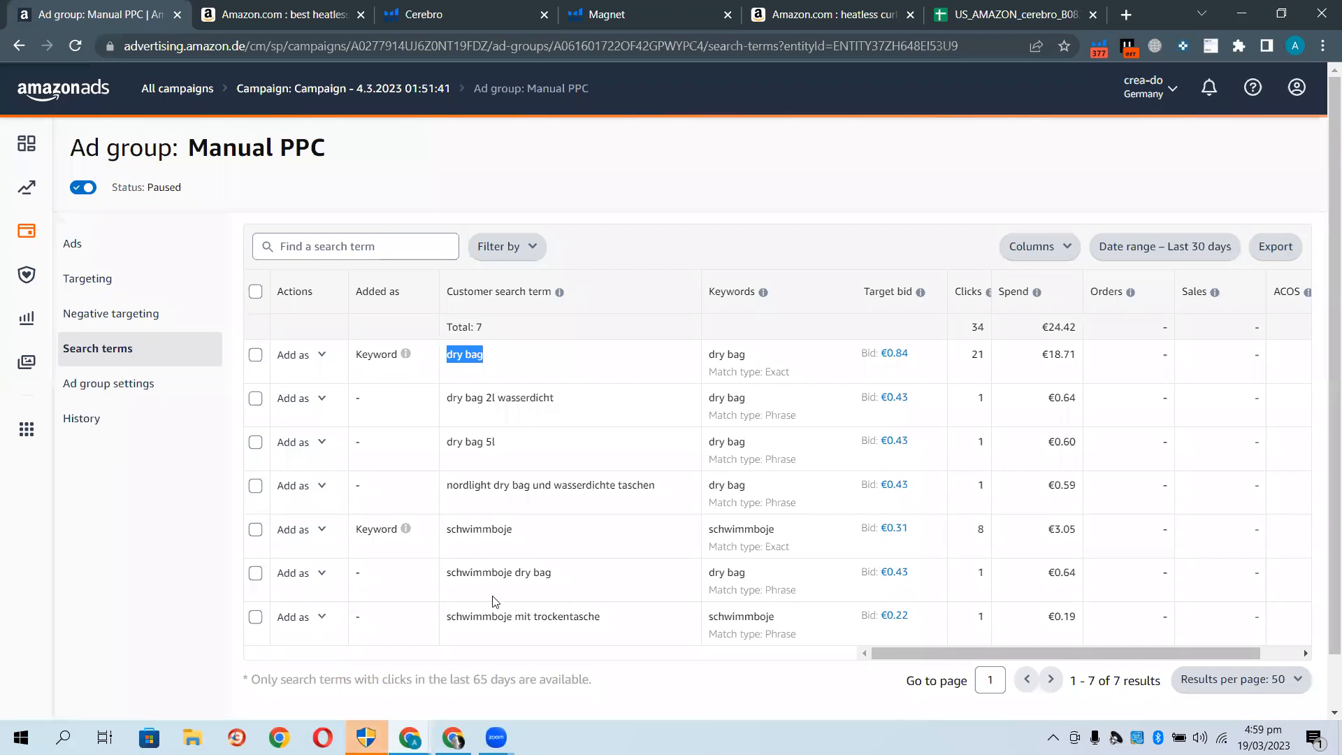
click(192, 89)
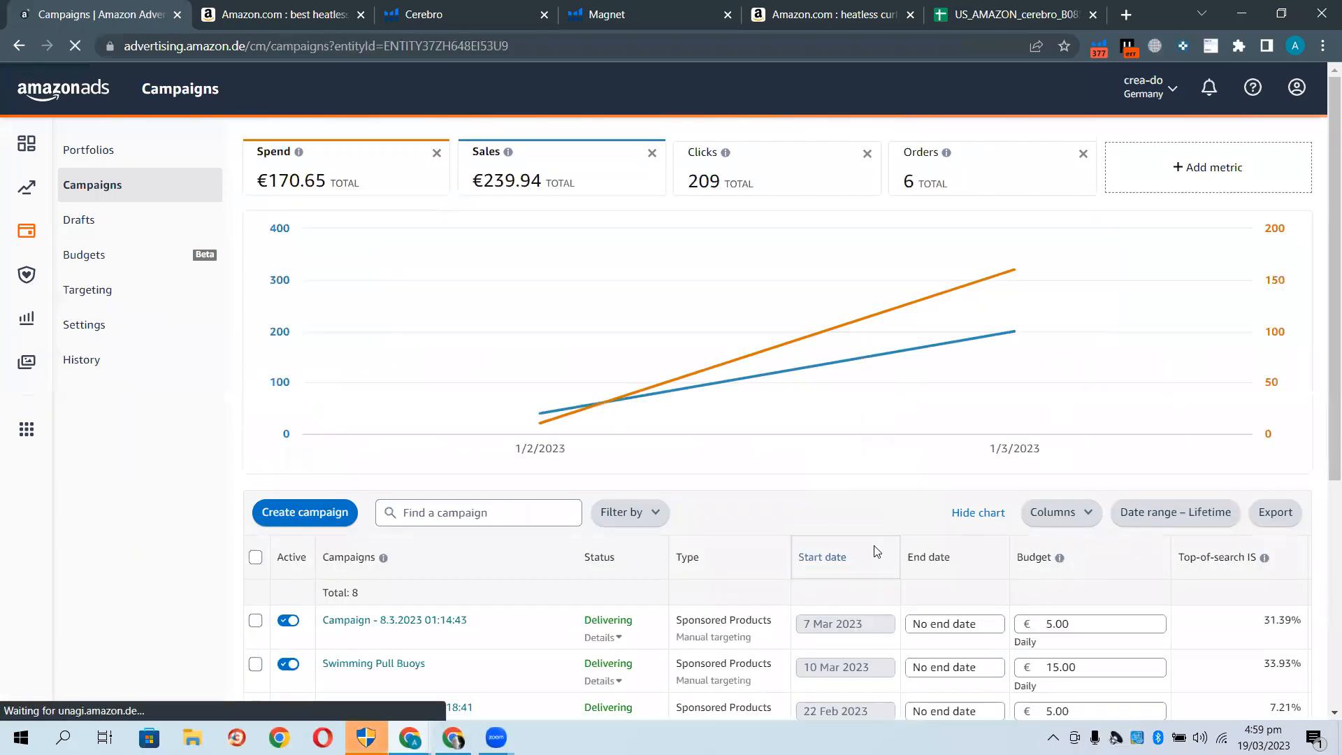
scroll(876, 552, down, 5)
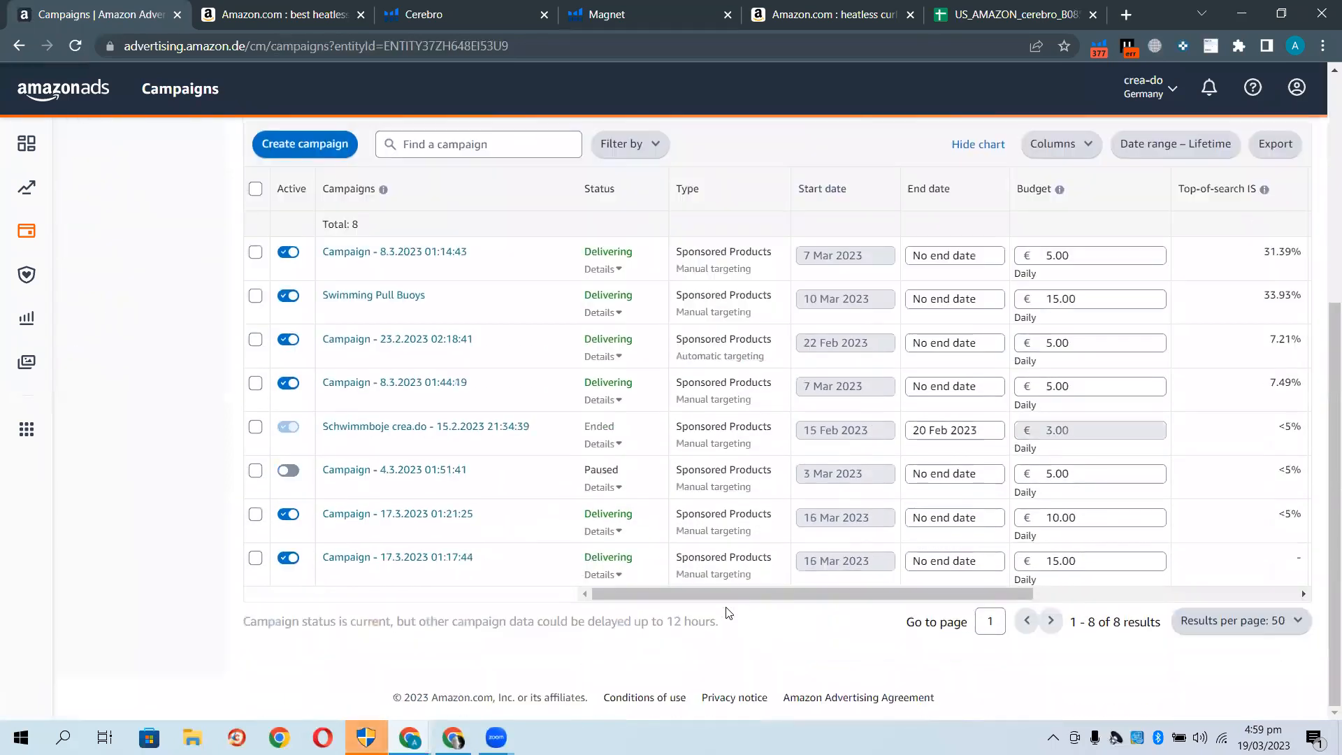
mouse_move(723, 593)
mouse_down()
mouse_move(906, 594)
mouse_move(706, 594)
mouse_up()
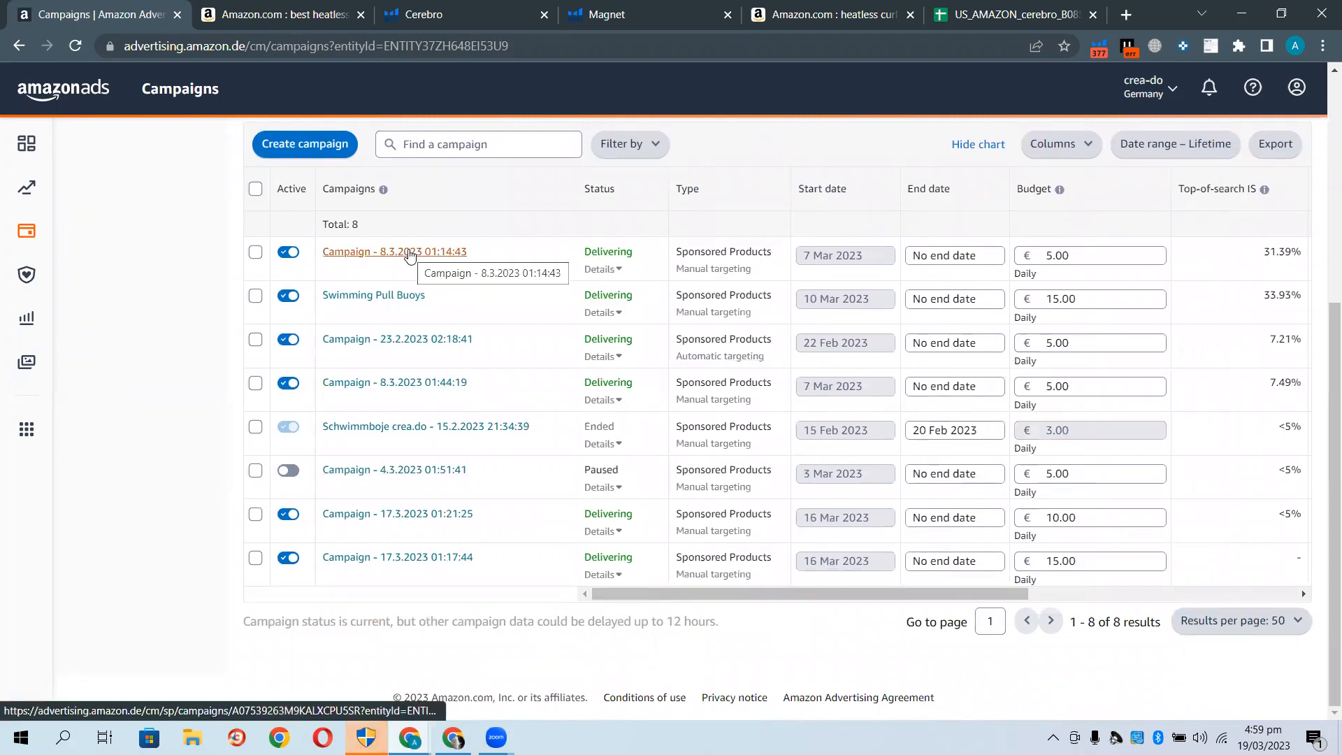
click(410, 252)
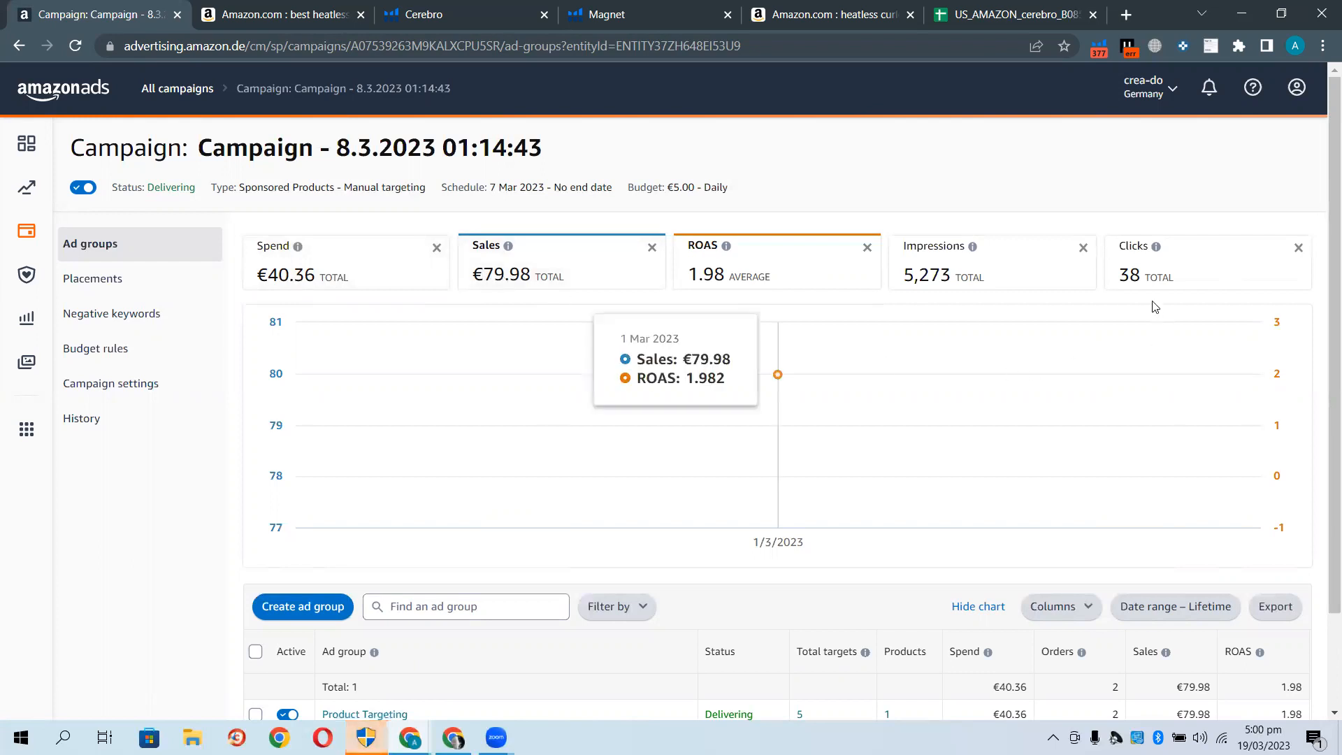
Open the search terms of the "Product Targeting" ad group and examine the matched products' clicks, spend, orders, sales and ACOS
scroll(896, 520, down, 2)
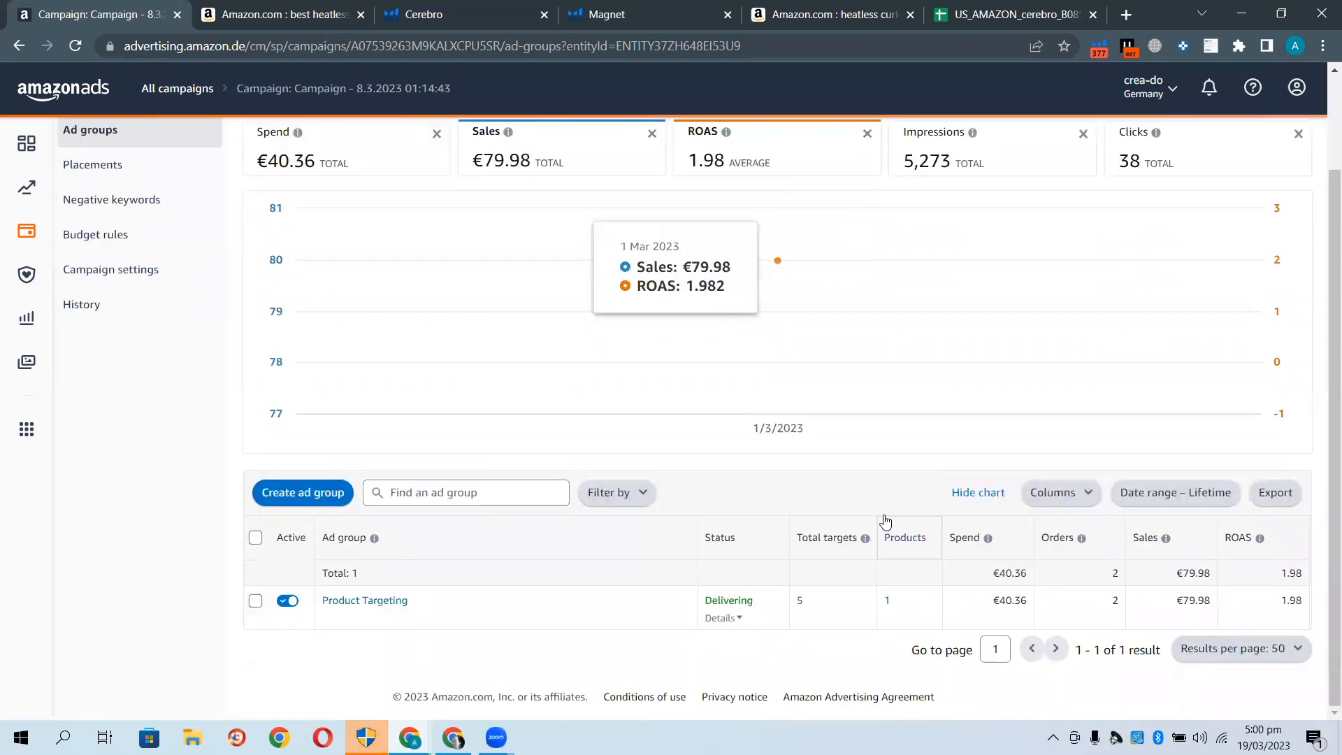
click(359, 602)
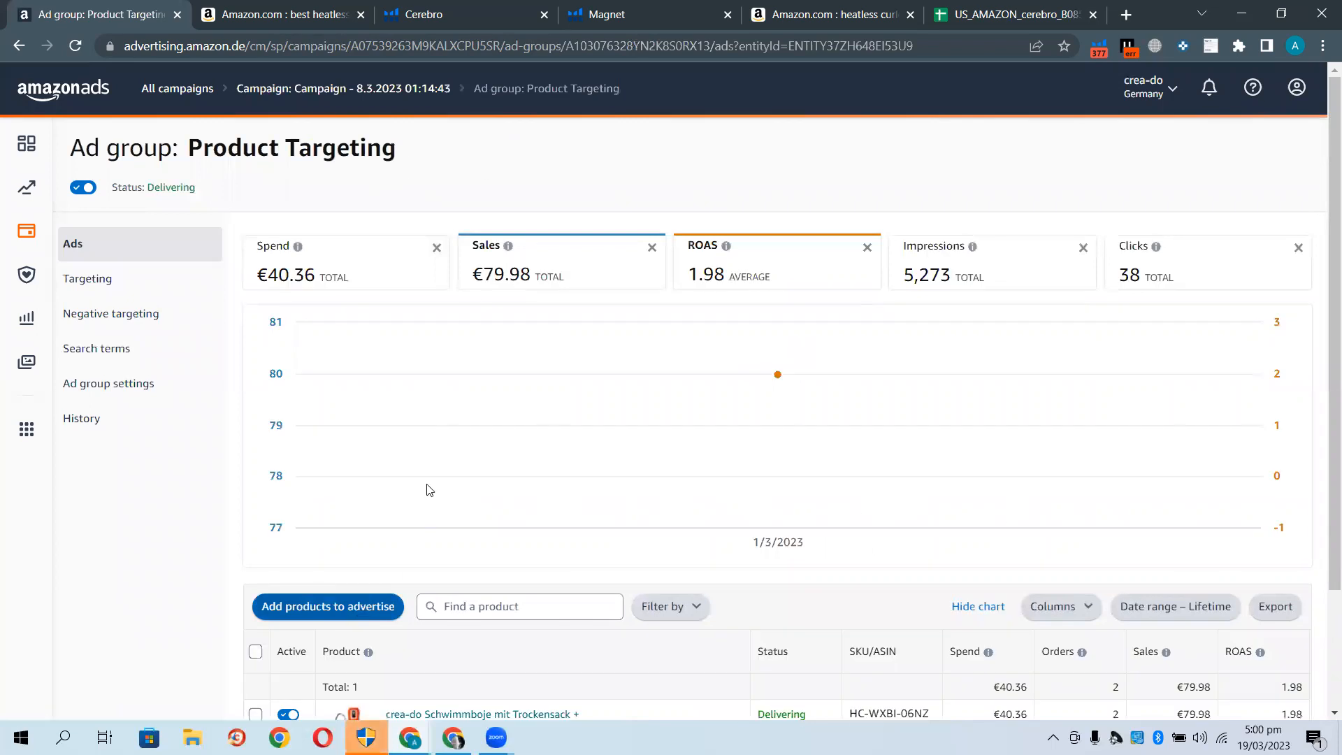
scroll(488, 382, down, 2)
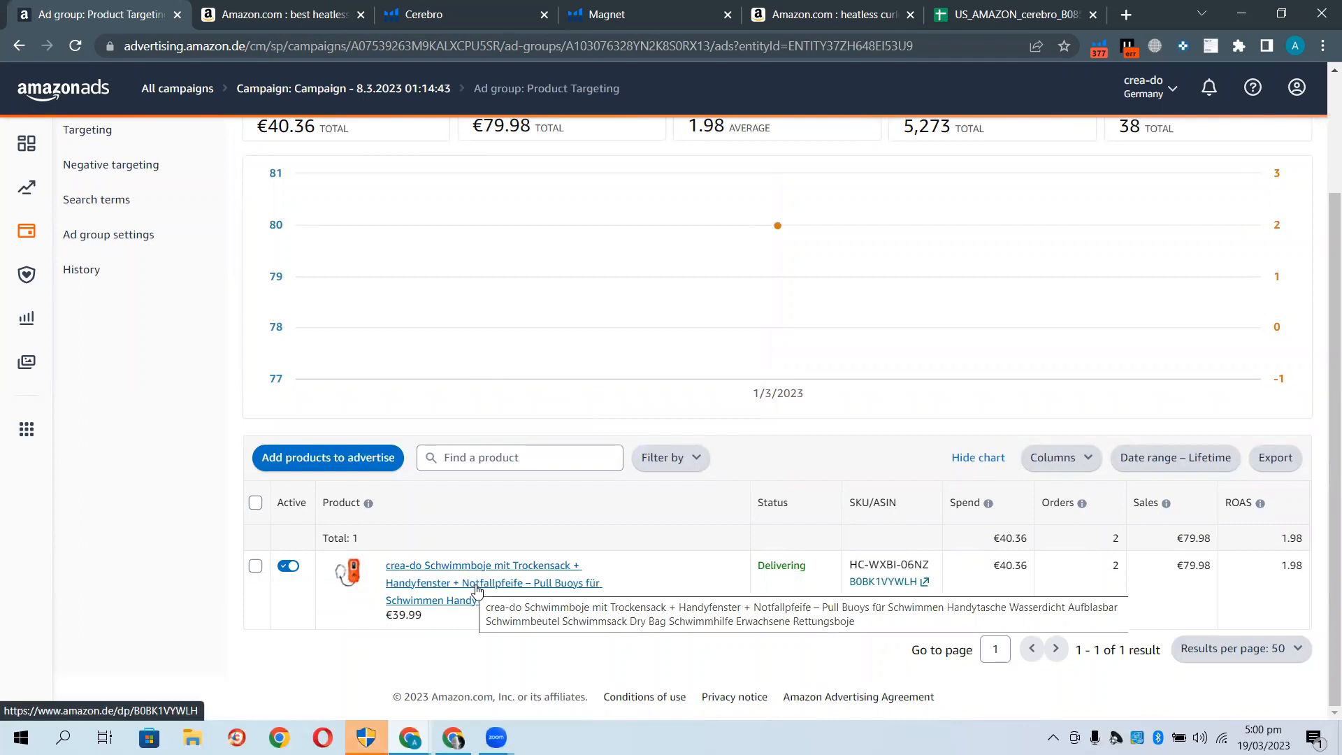
click(130, 204)
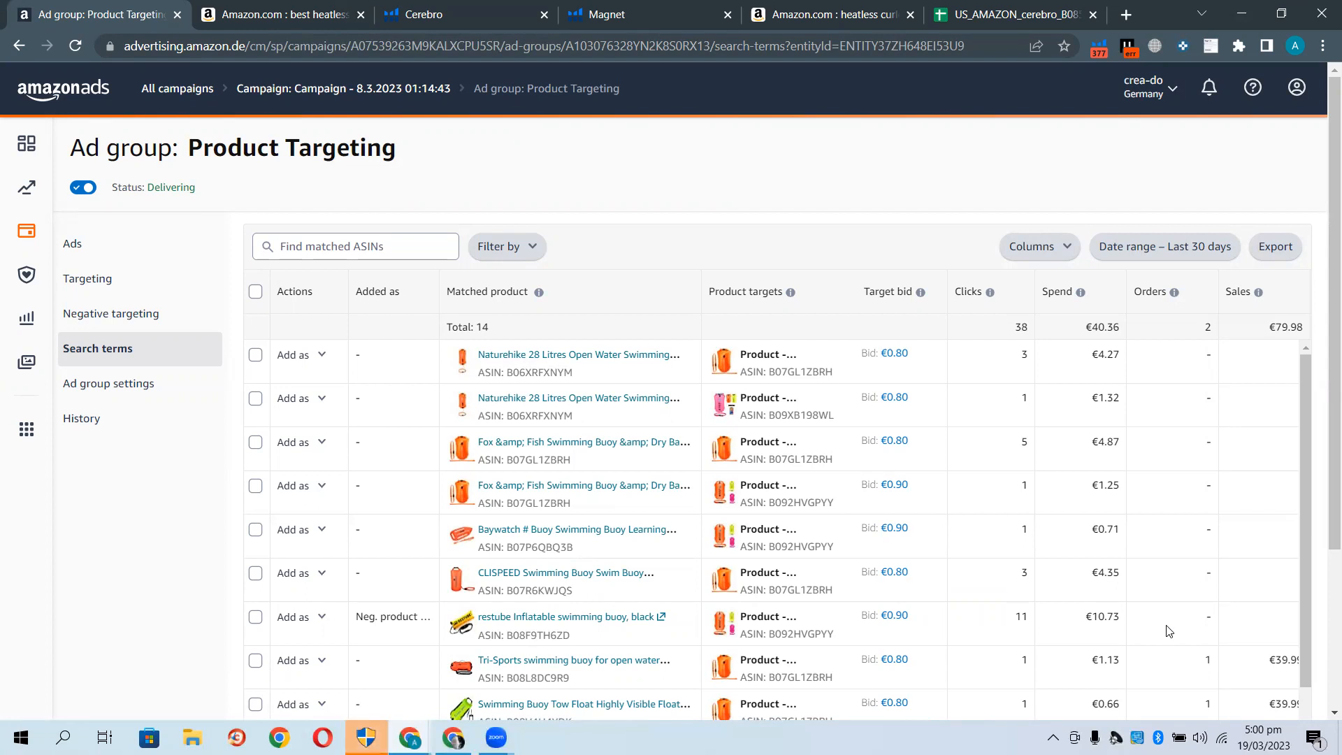
scroll(1167, 631, right, 3)
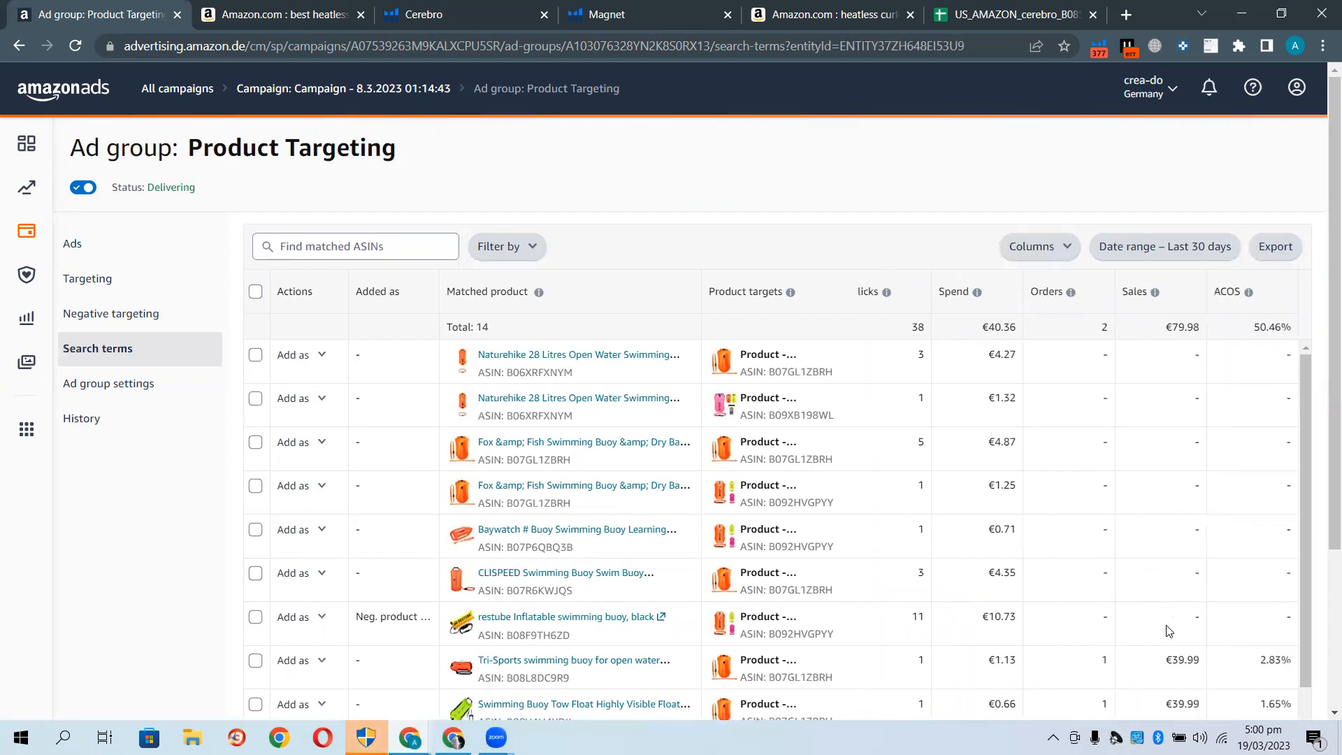
scroll(1167, 631, left, 3)
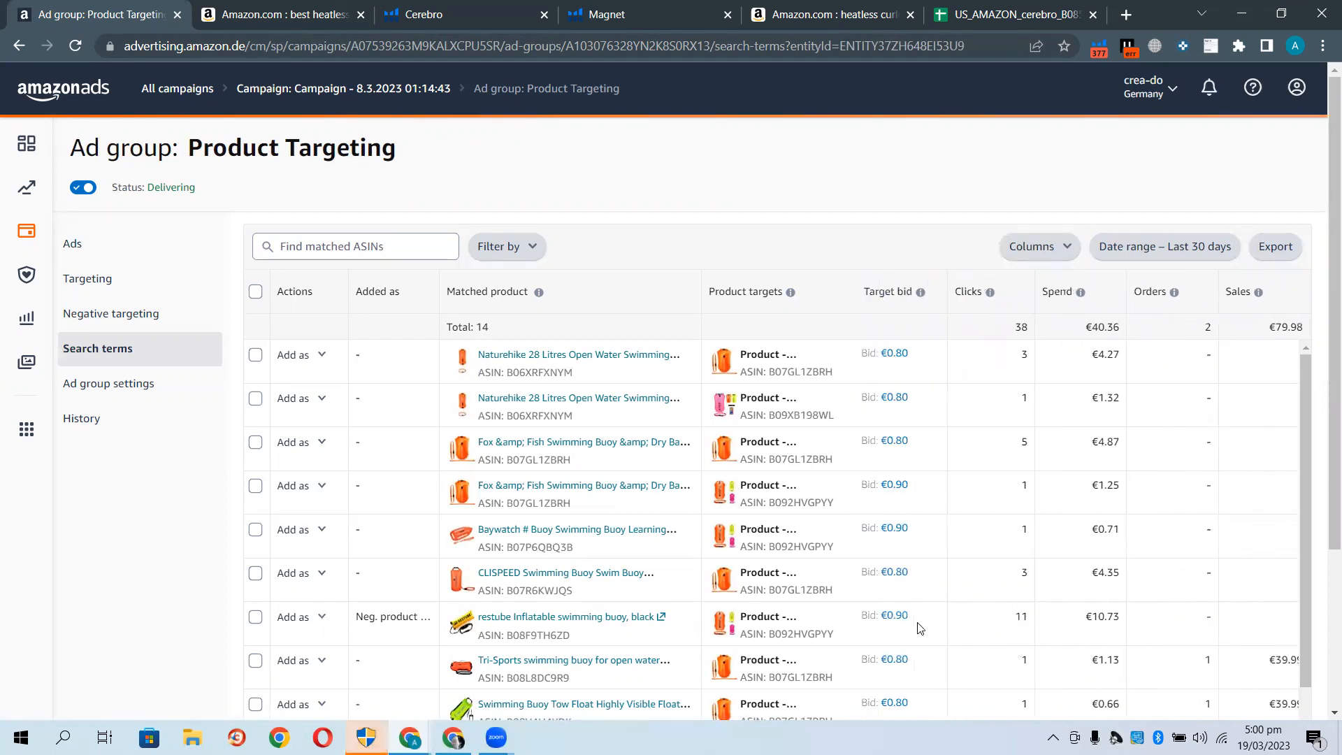
Copy the ASIN B08F9TH6ZD of the matched product "restube Inflatable swimming buoy, black"
drag(563, 634, 514, 634)
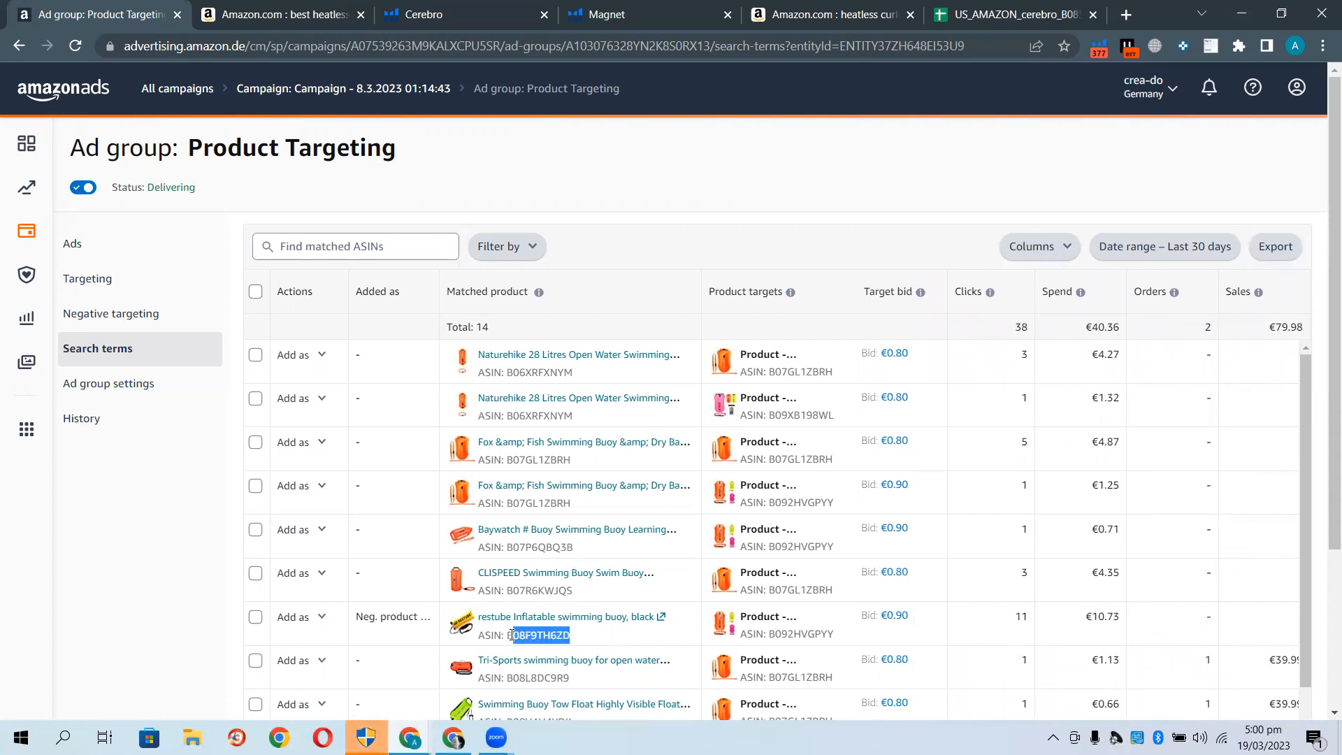
right_click(524, 636)
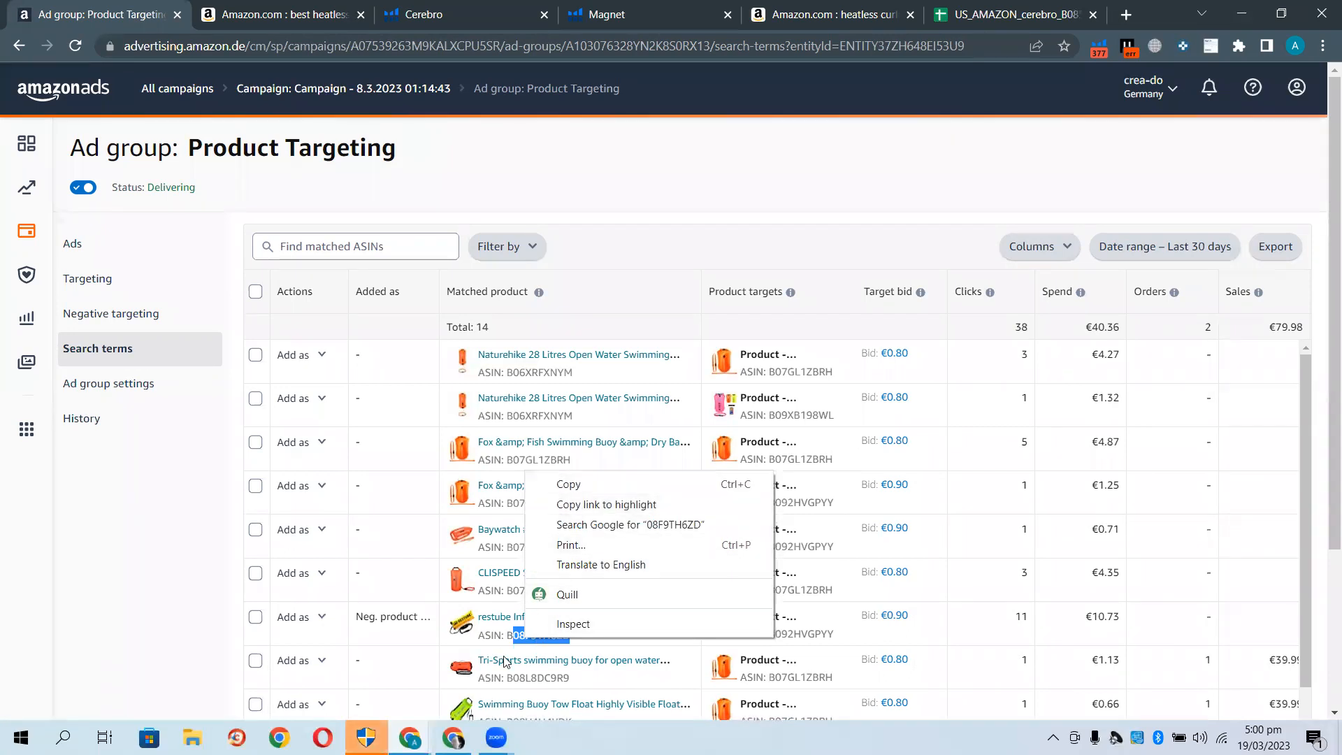
click(517, 637)
click(526, 633)
double_click(527, 633)
right_click(528, 634)
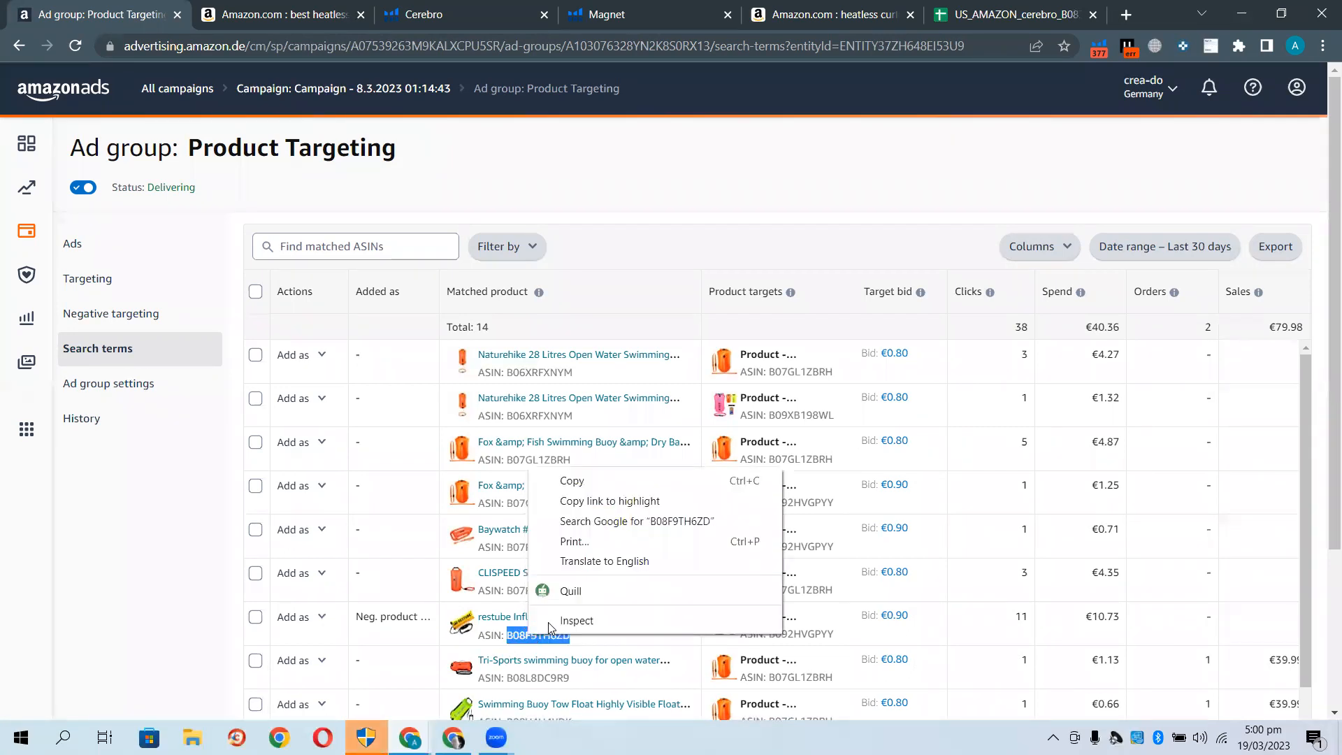
click(585, 482)
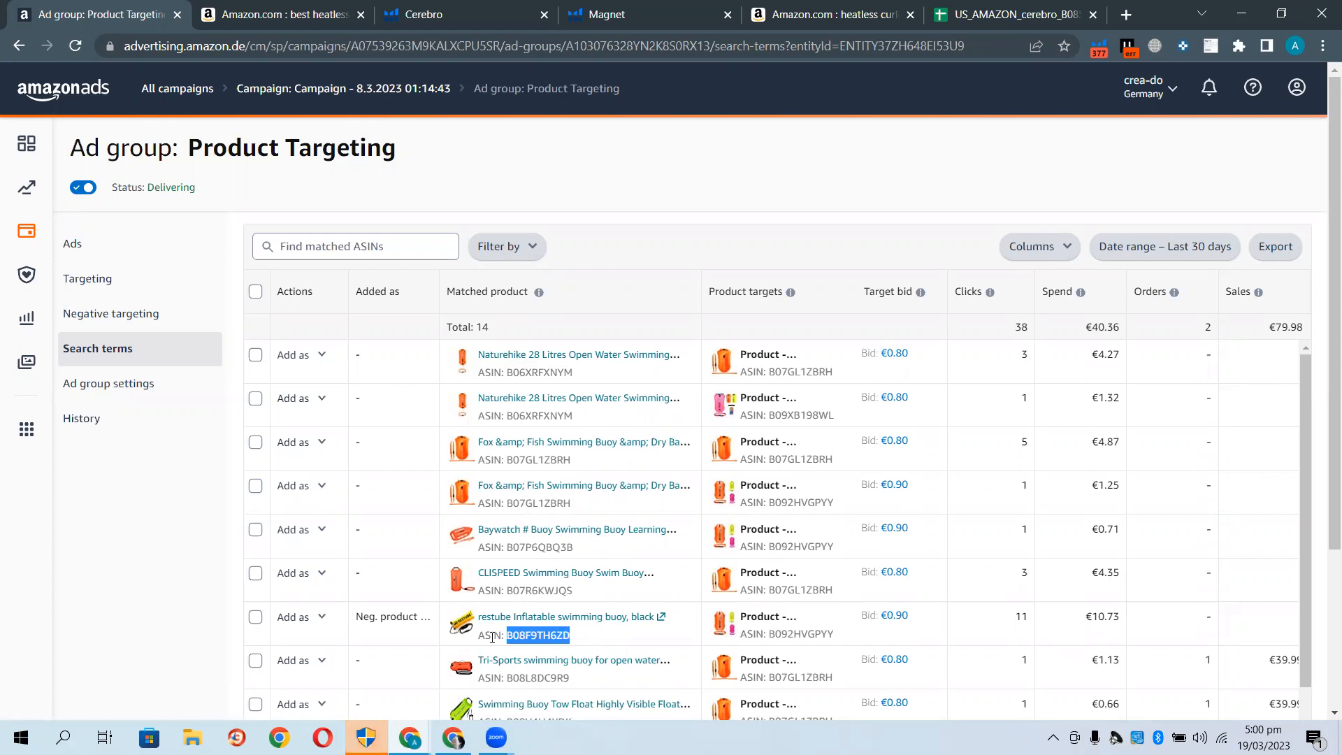
Switch back to the new campaign and change its manual targeting type to product targeting
click(452, 738)
scroll(383, 530, up, 10)
scroll(288, 461, up, 3)
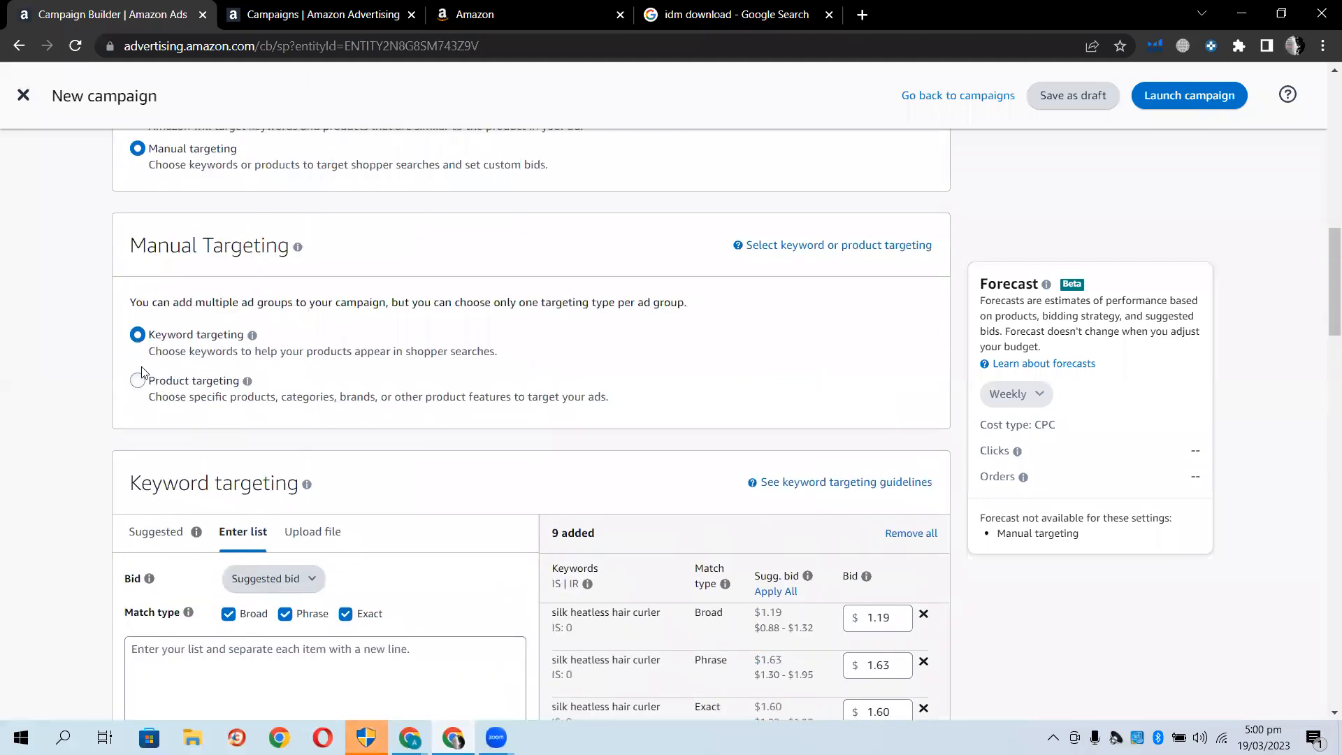
click(138, 380)
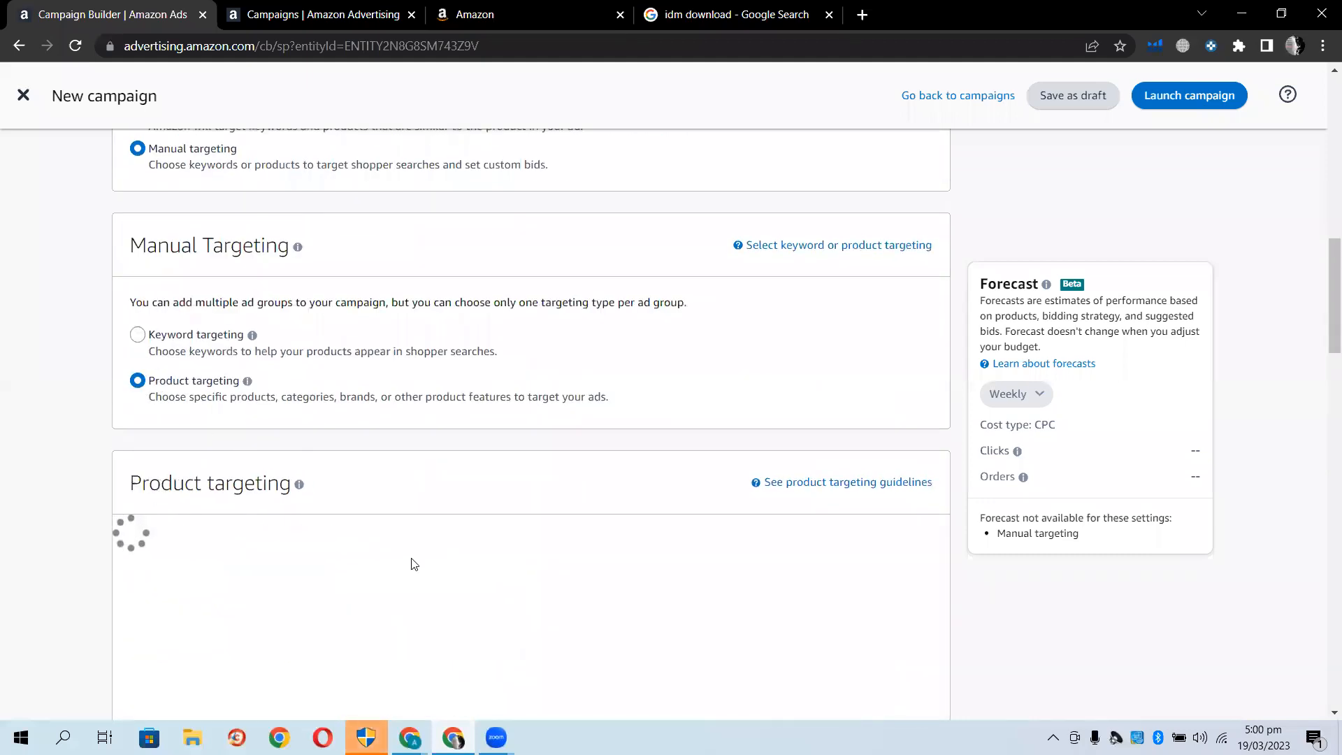
scroll(376, 559, down, 12)
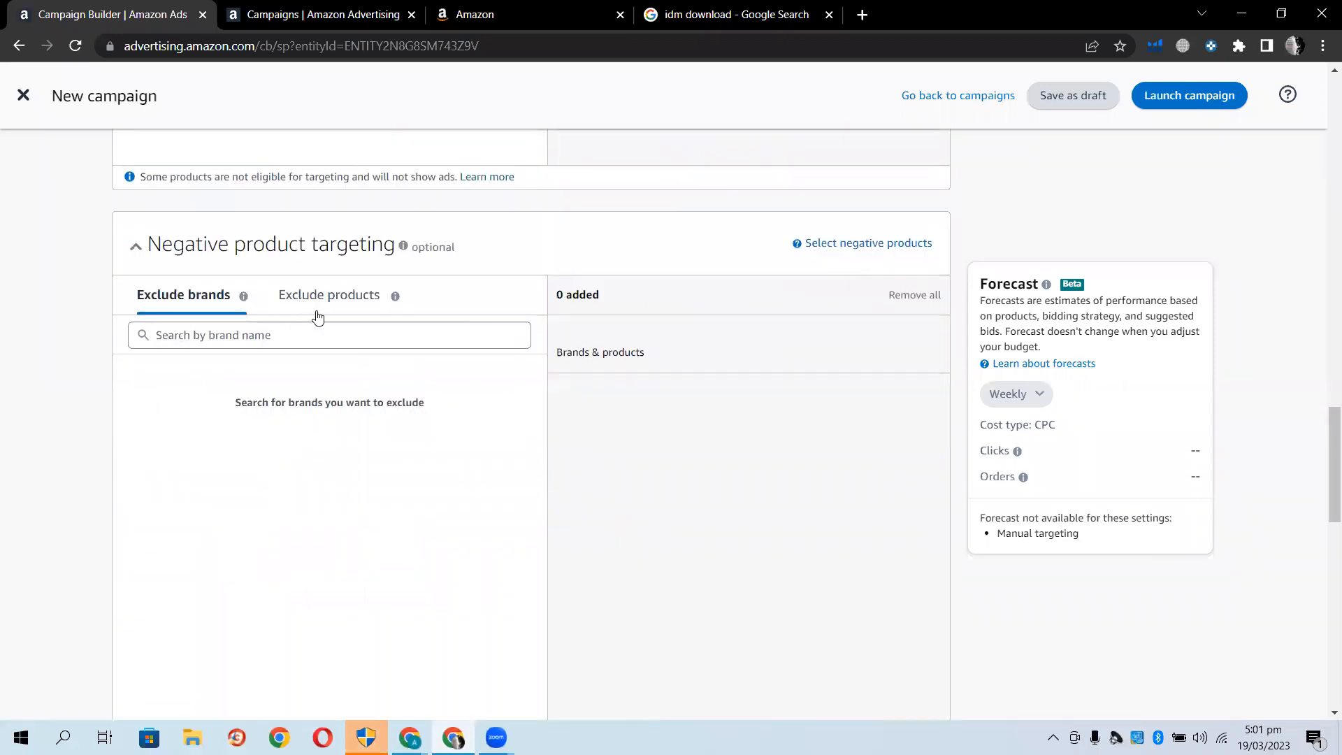
Exclude the product with ASIN B08F9TH6ZD under negative product targeting by entering it as a list
click(317, 302)
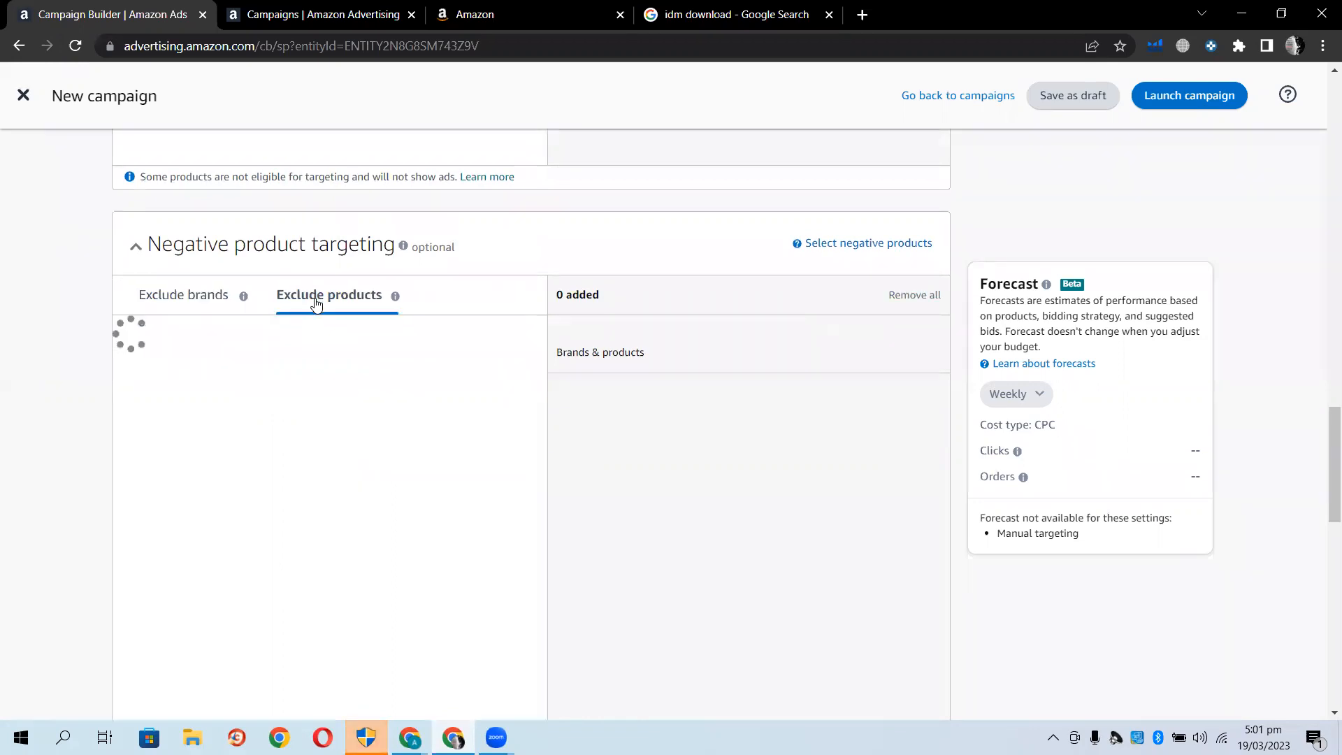
click(196, 301)
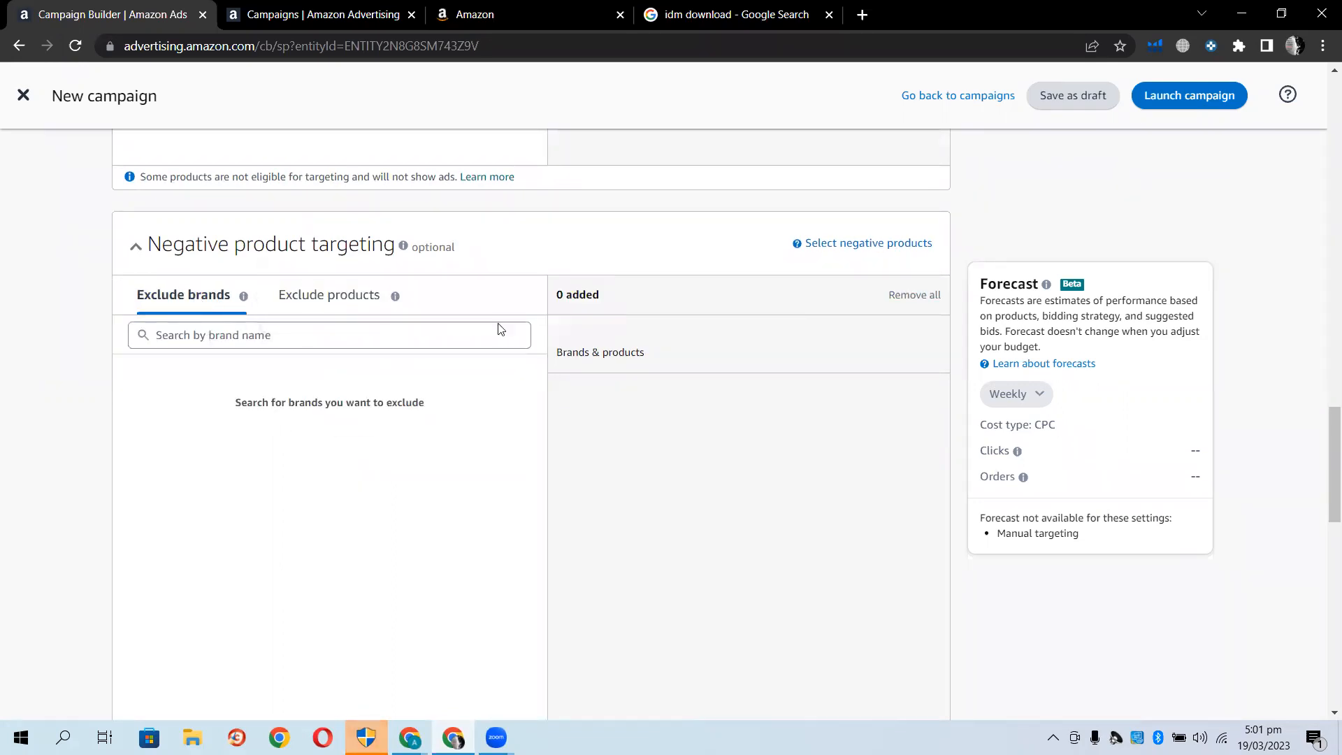
click(330, 302)
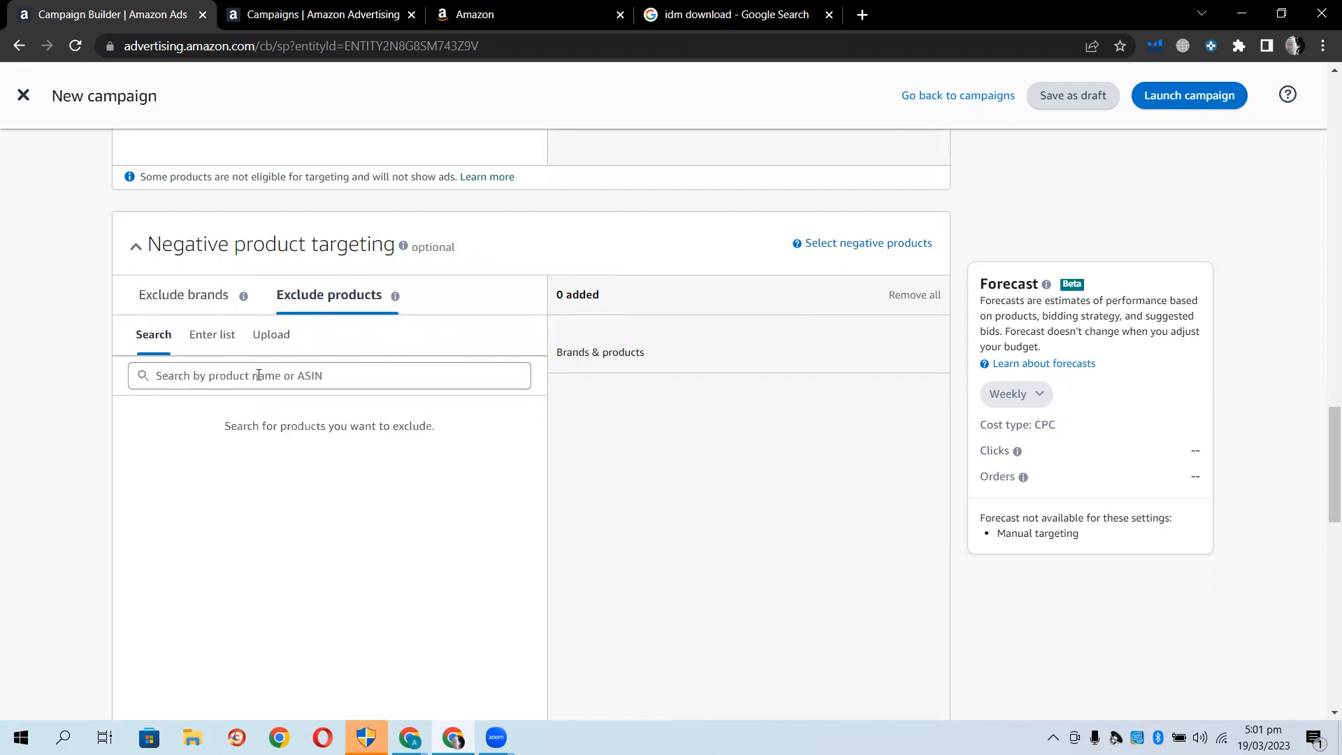
click(212, 334)
click(243, 401)
key(ctrl+v)
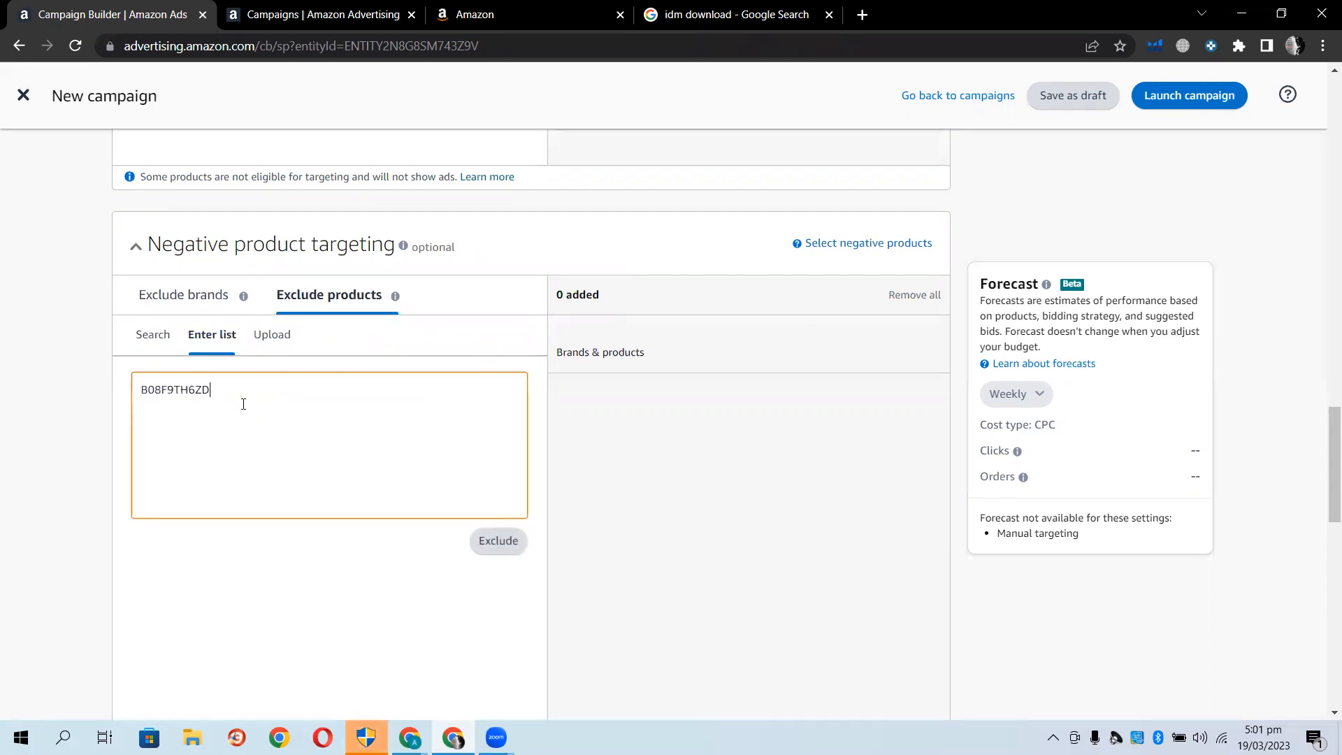
click(513, 540)
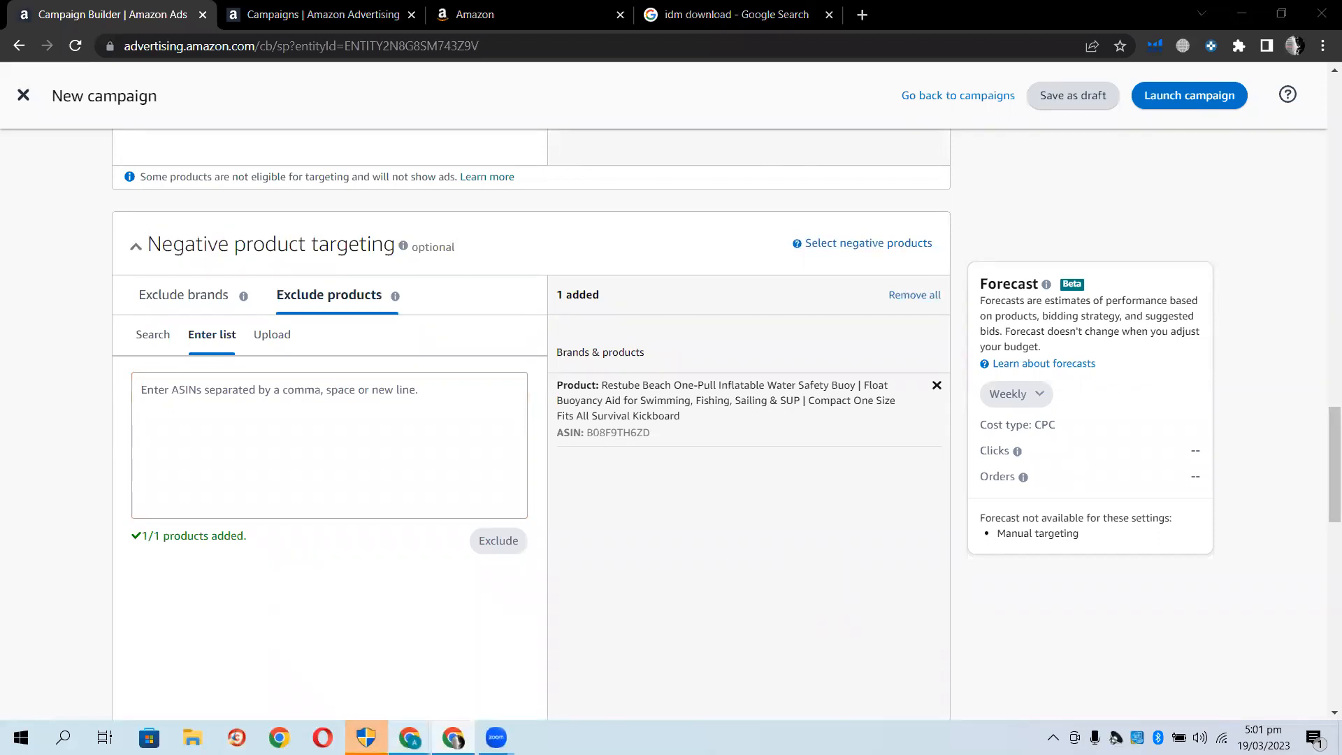
View the Amazon.de listing of the restube inflatable swimming buoy and return to the ad group's search terms
mouse_move(411, 737)
click(396, 689)
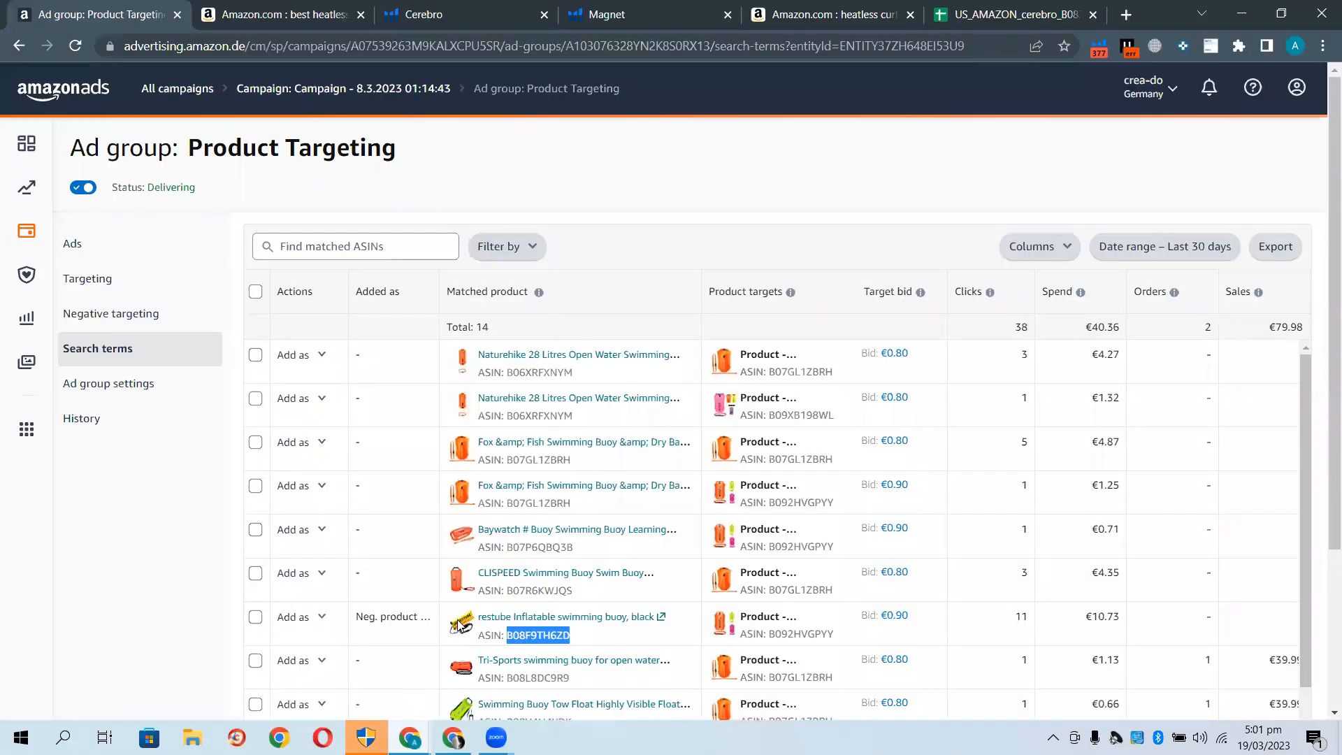
click(542, 621)
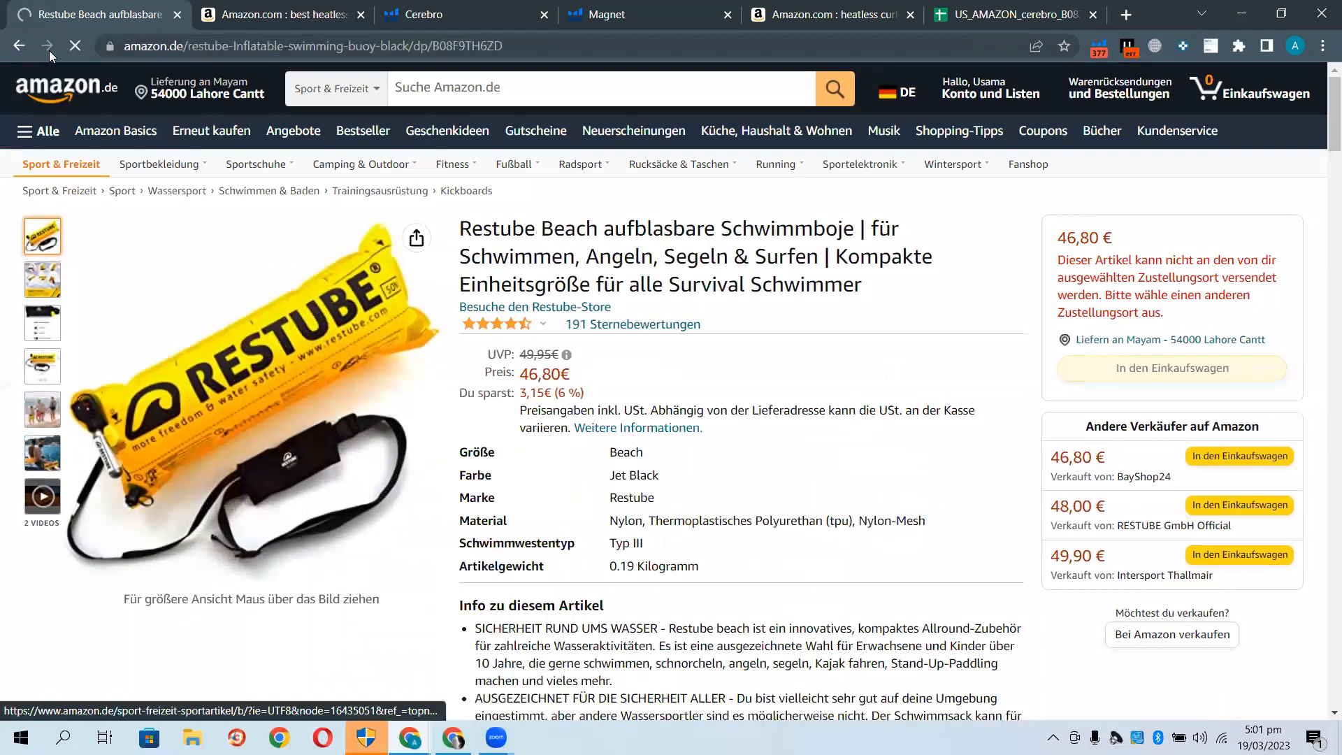
click(17, 46)
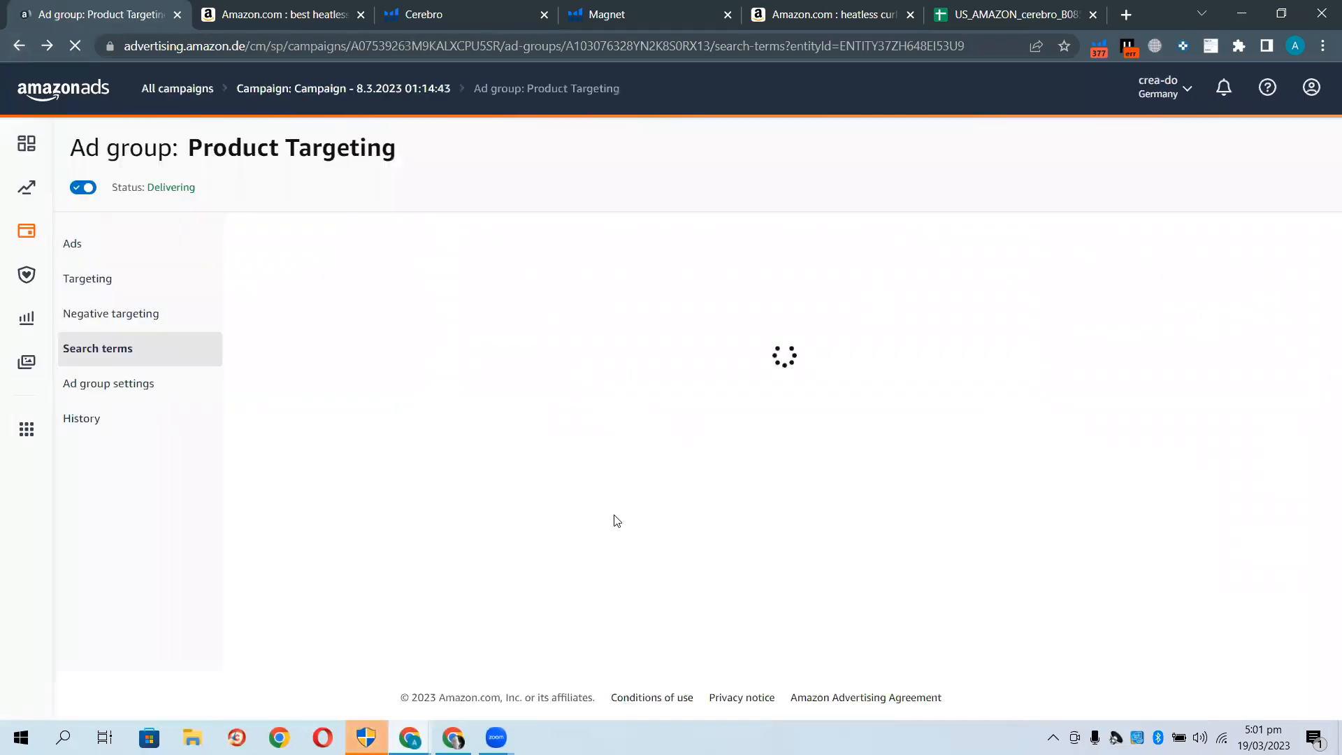
Open the campaign "Campaign - 8.3.2023 01:14:43" from the list of all campaigns and view its negative keywords
click(175, 90)
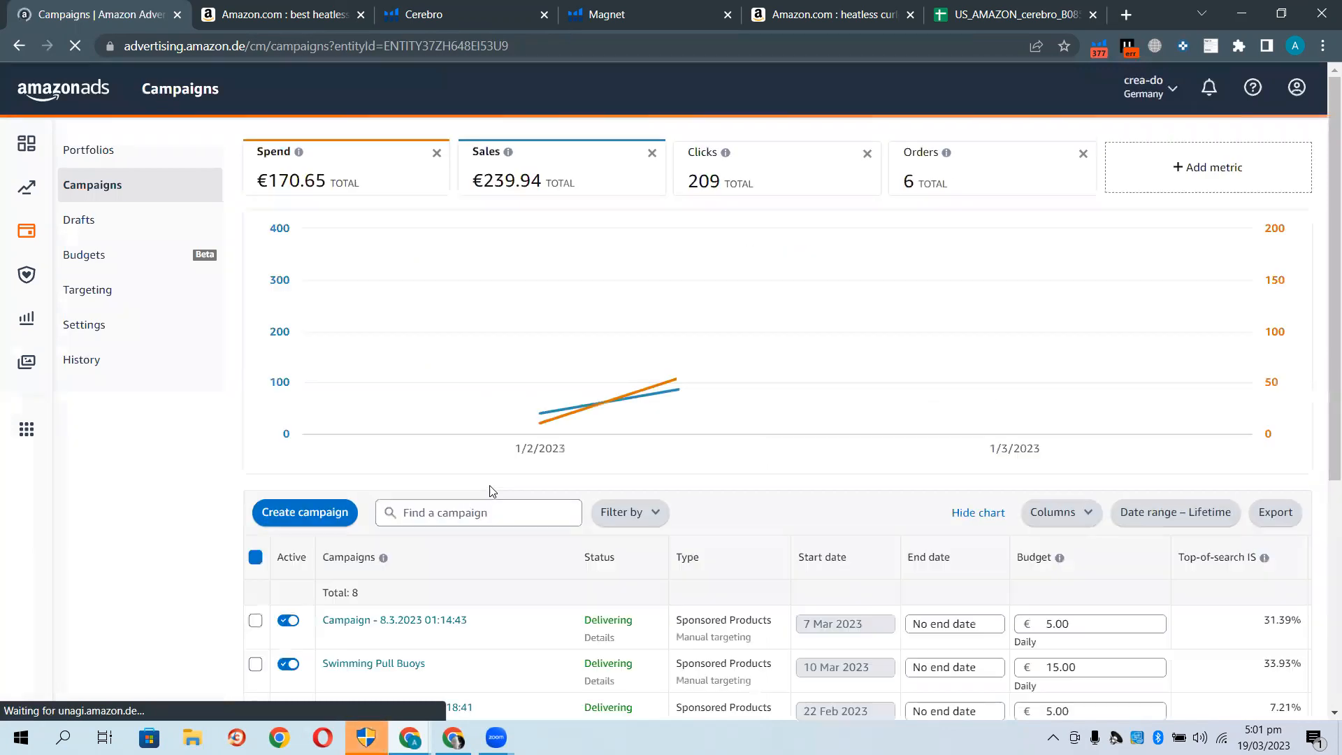
scroll(482, 494, down, 2)
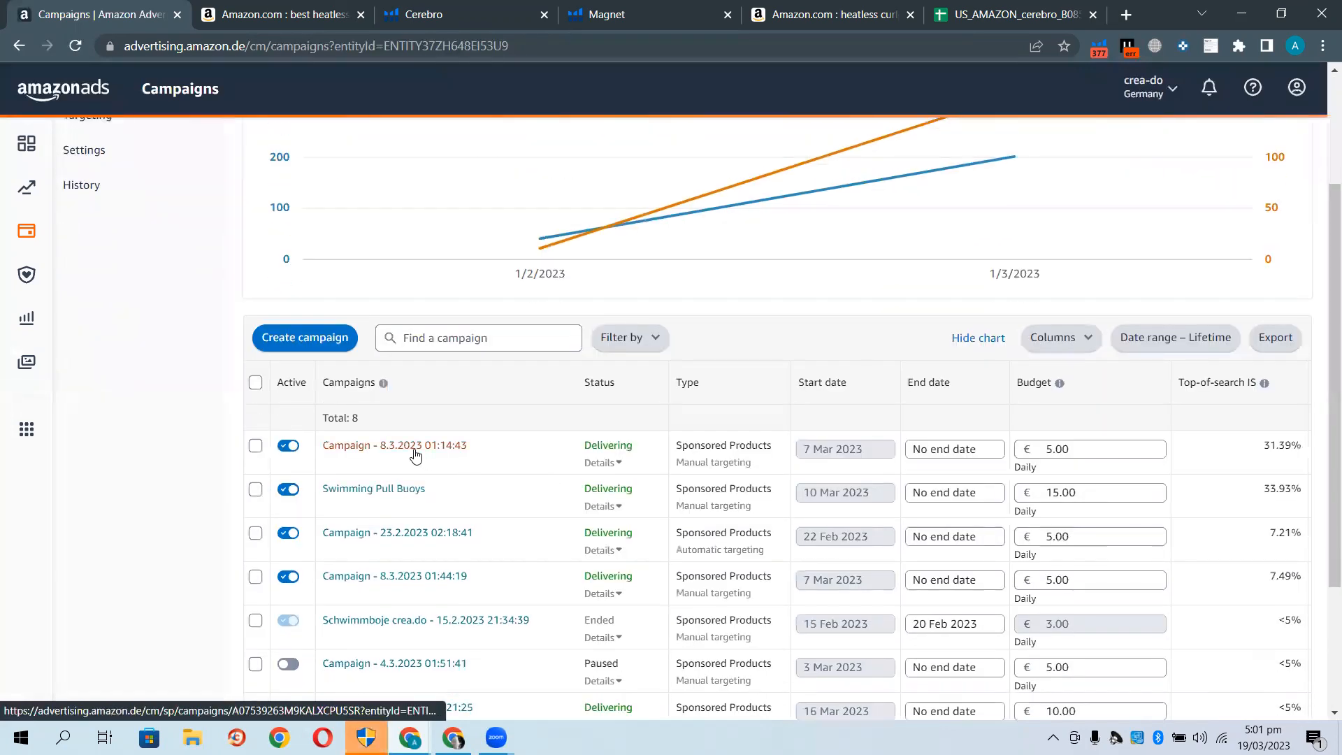
click(413, 450)
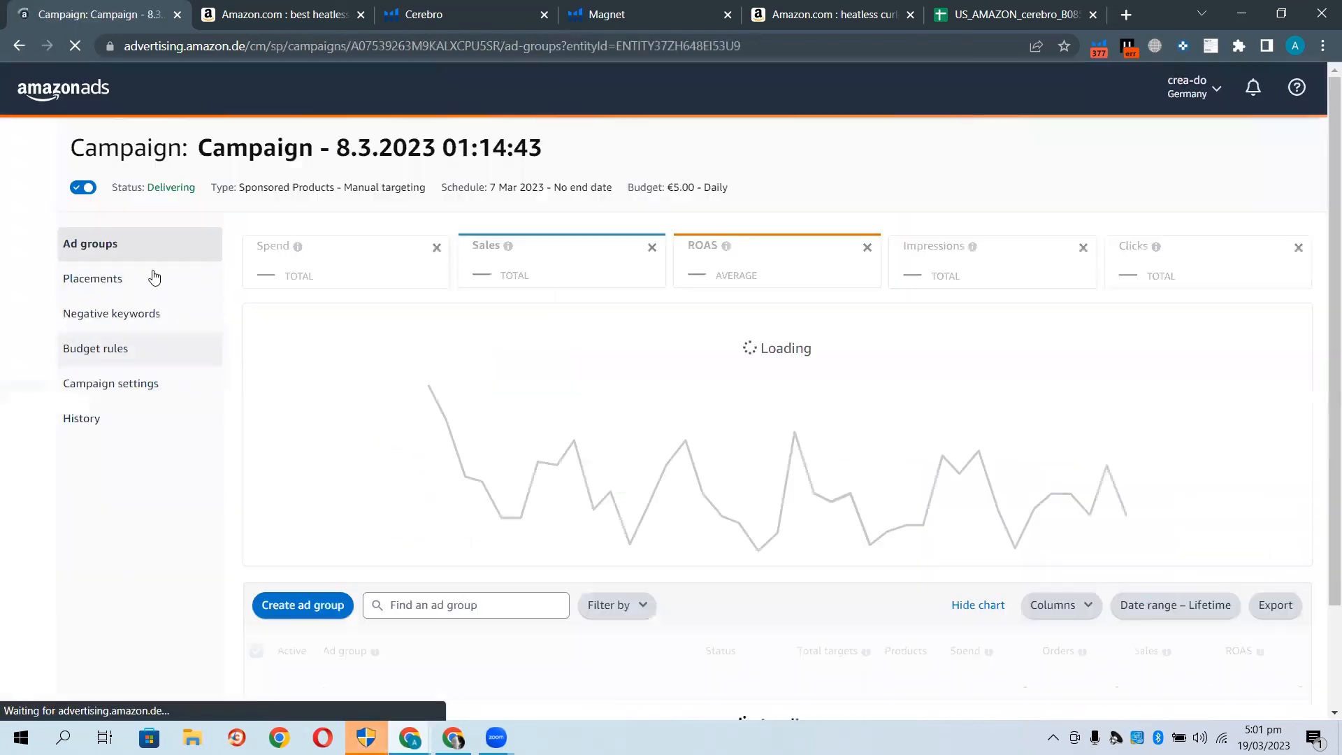
click(116, 314)
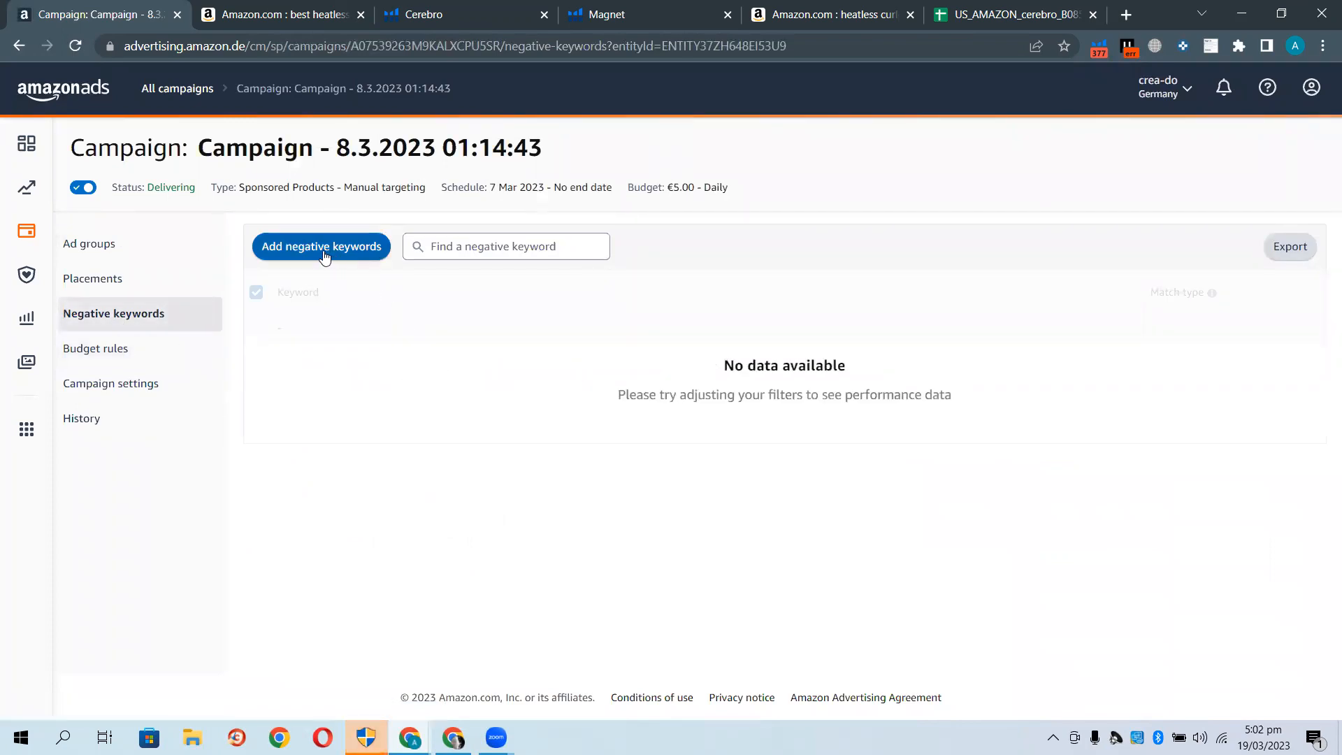
Return to the campaign list and reopen the negative keywords of "Campaign - 8.3.2023 01:14:43"
click(171, 102)
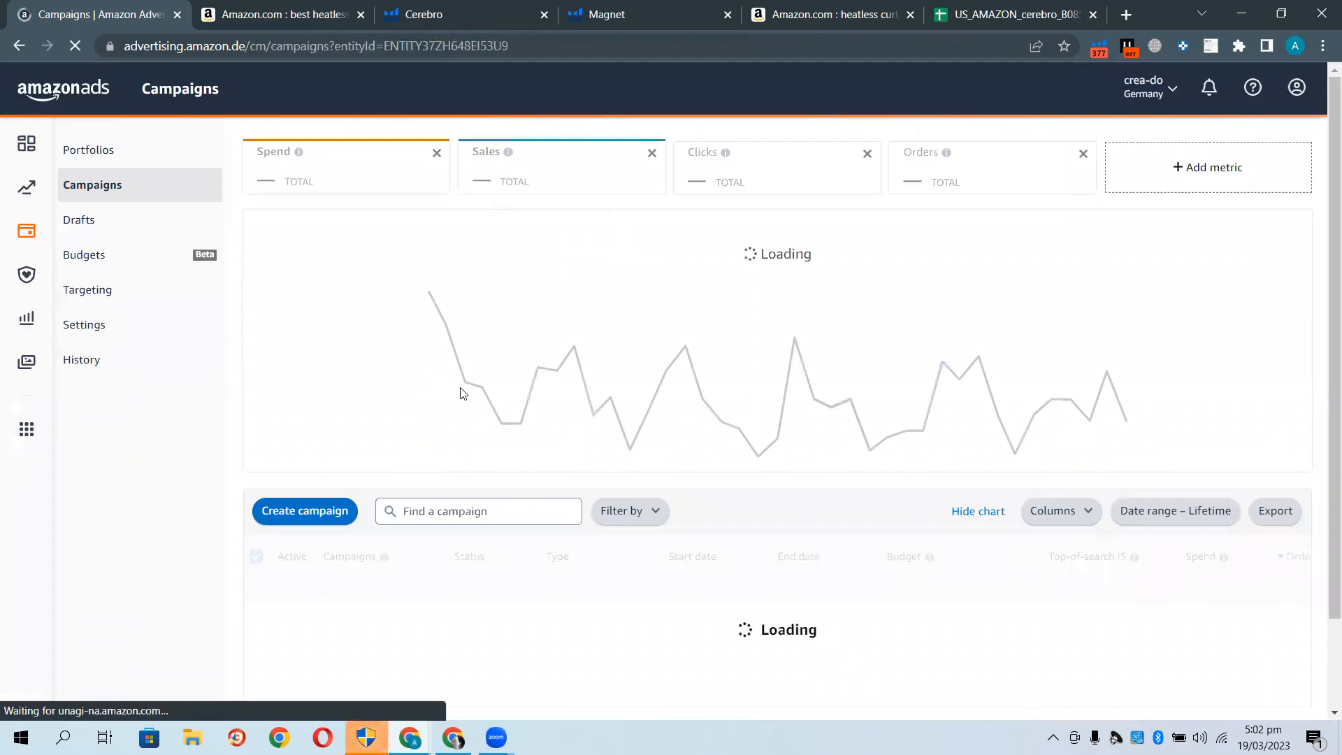
scroll(432, 458, down, 1)
scroll(430, 463, up, 1)
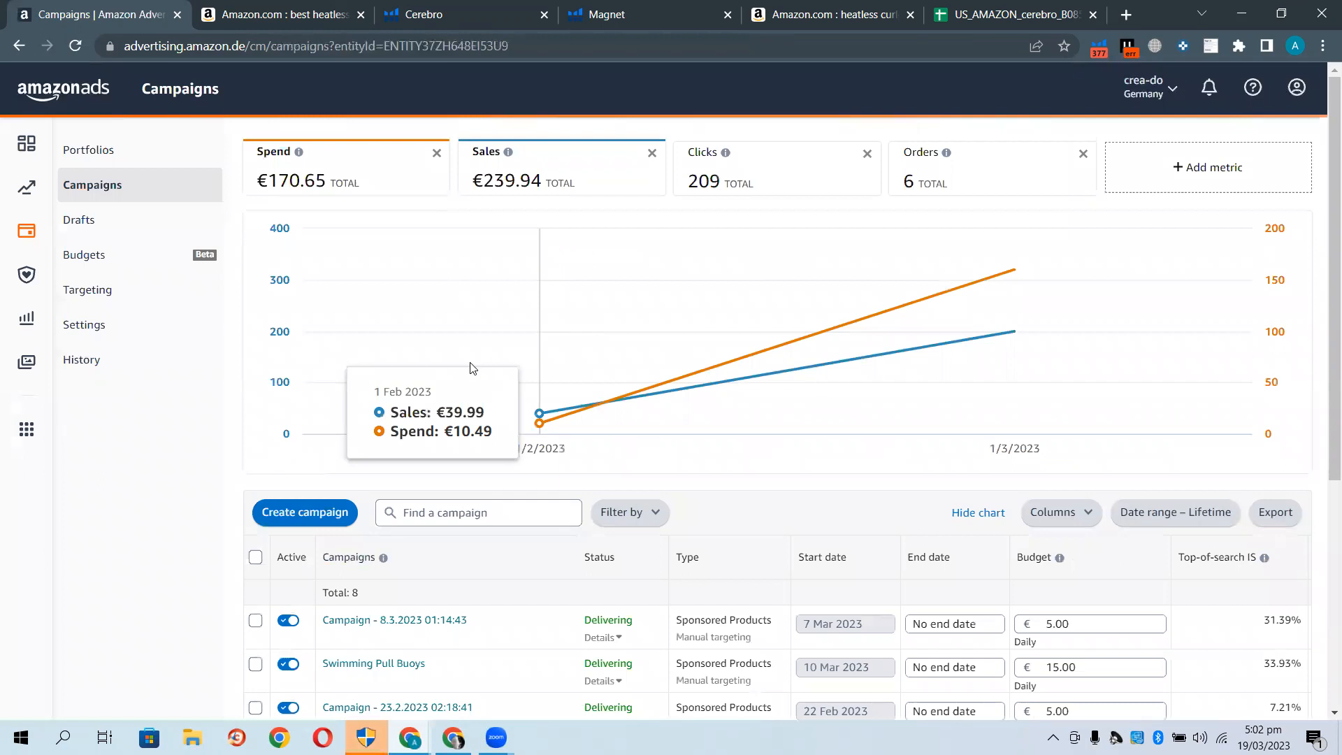
scroll(447, 420, down, 1)
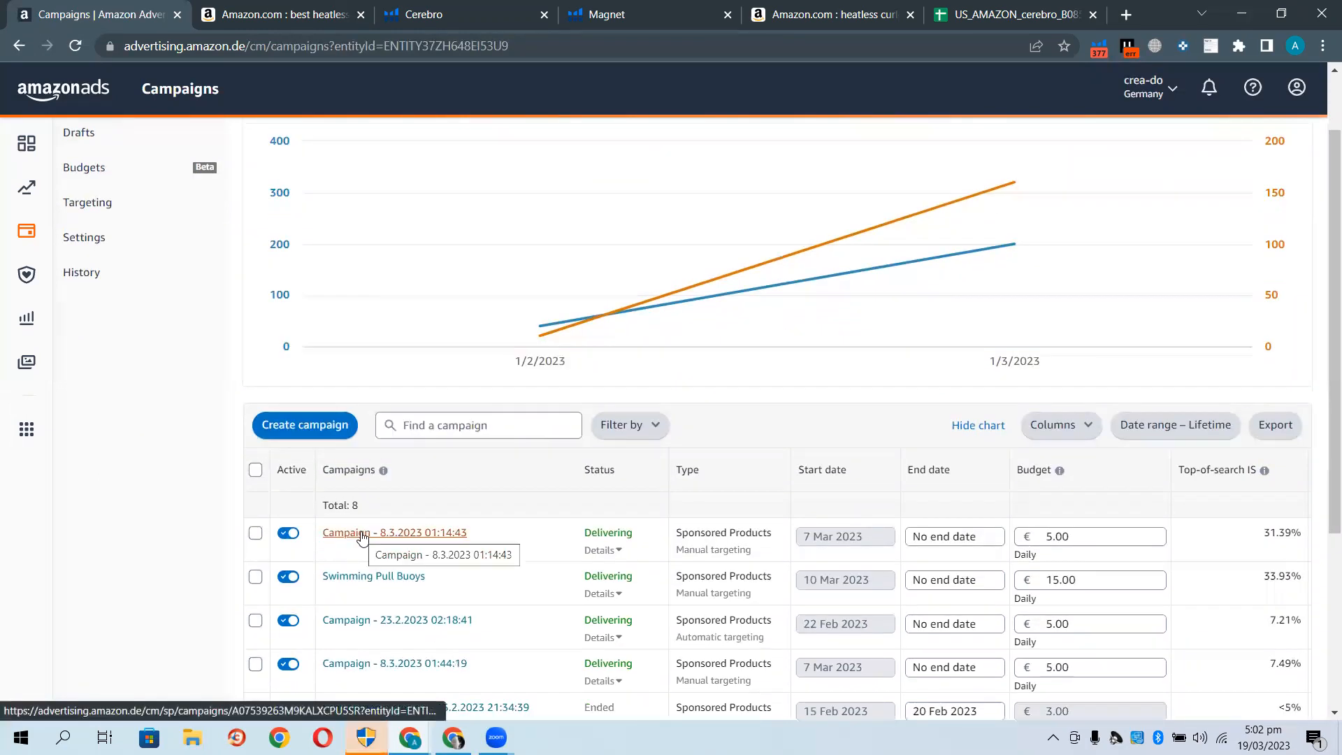
click(362, 536)
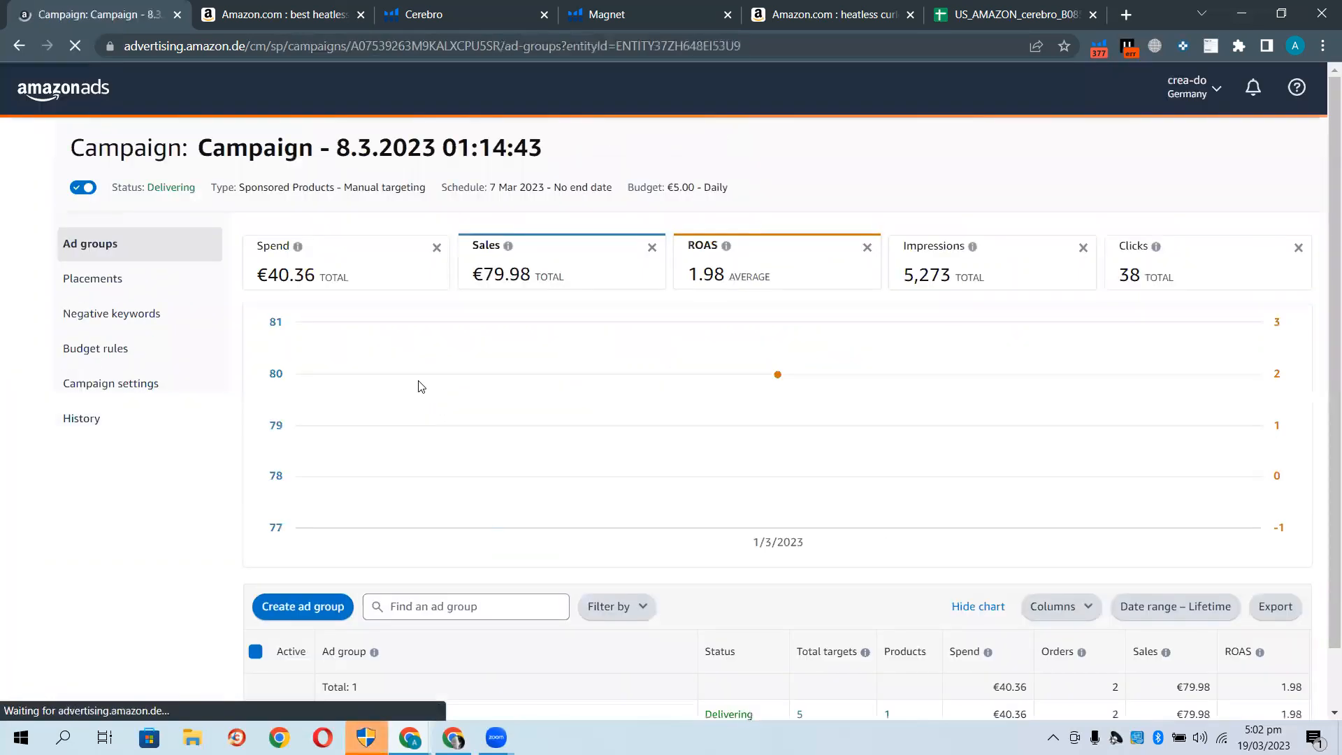
click(140, 316)
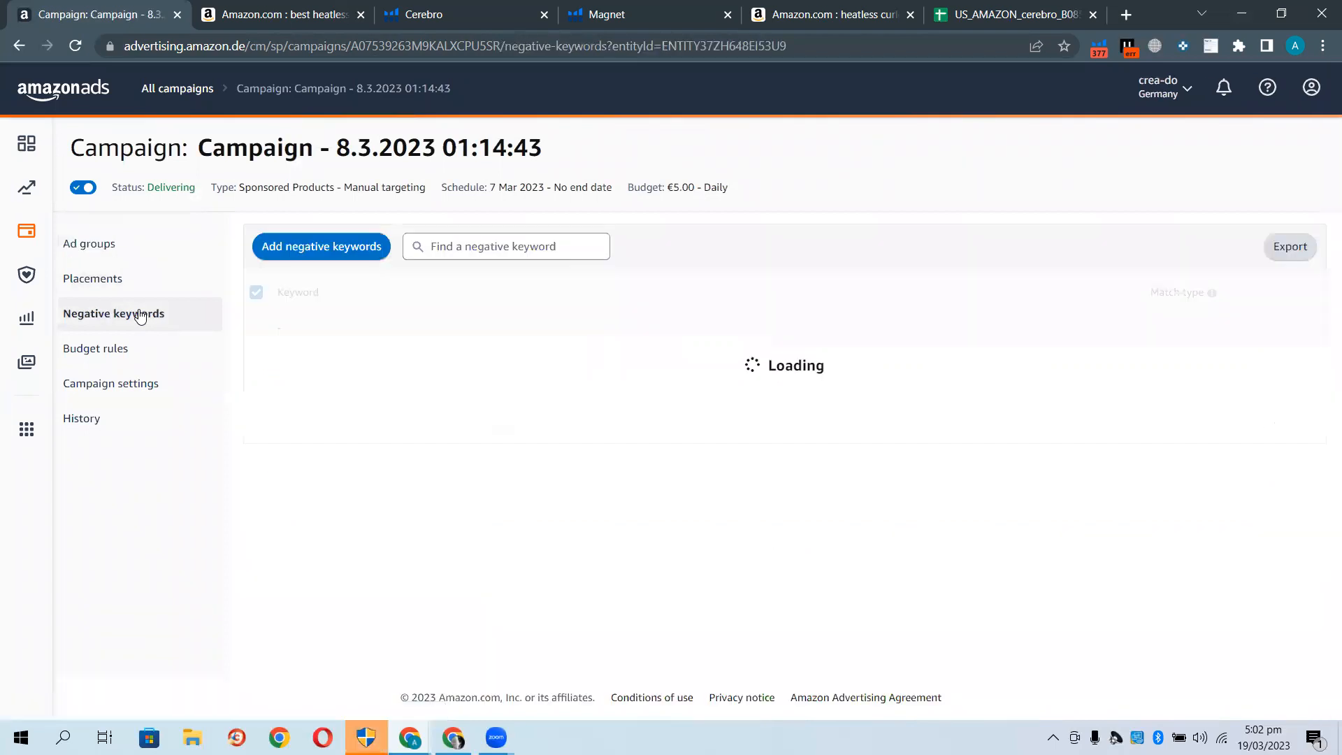
Add B08F9TH6ZD to the campaign's negative keyword list with the negative exact match type
click(330, 252)
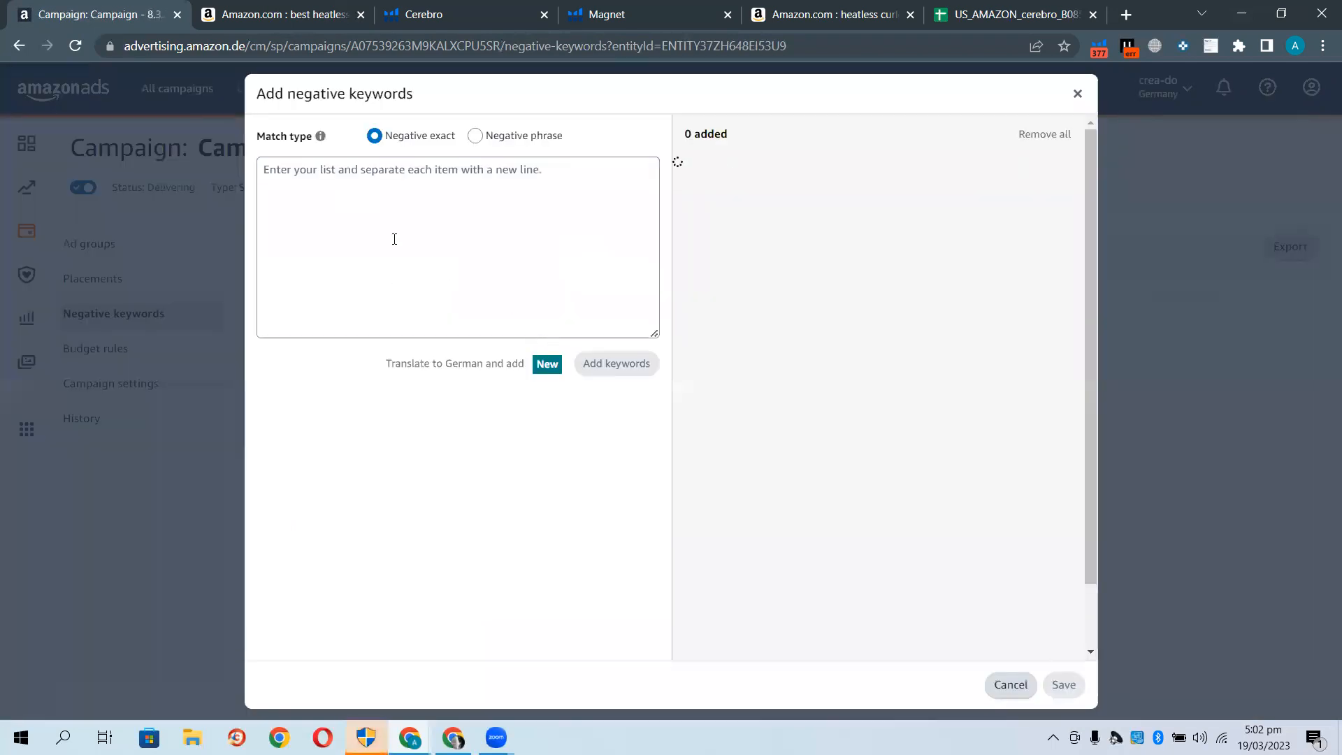
click(394, 239)
text(B08F9TH6ZD)
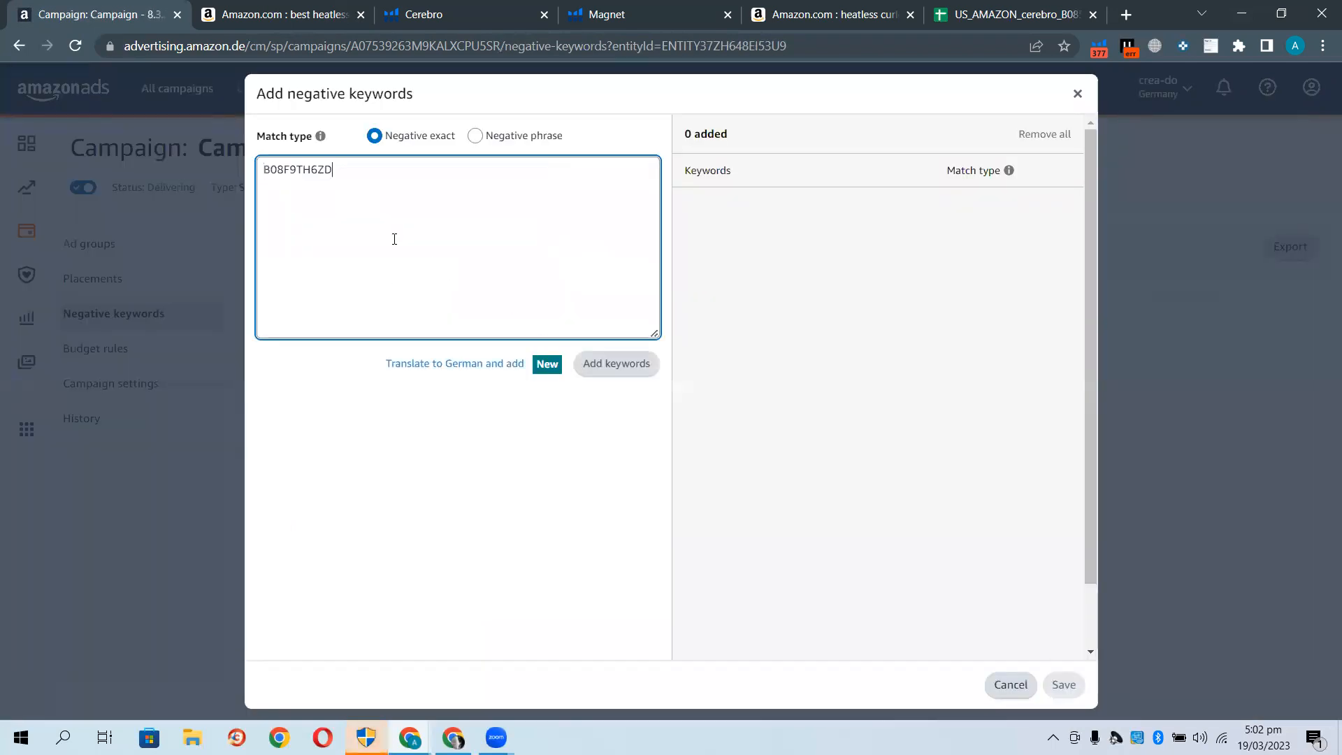
click(617, 364)
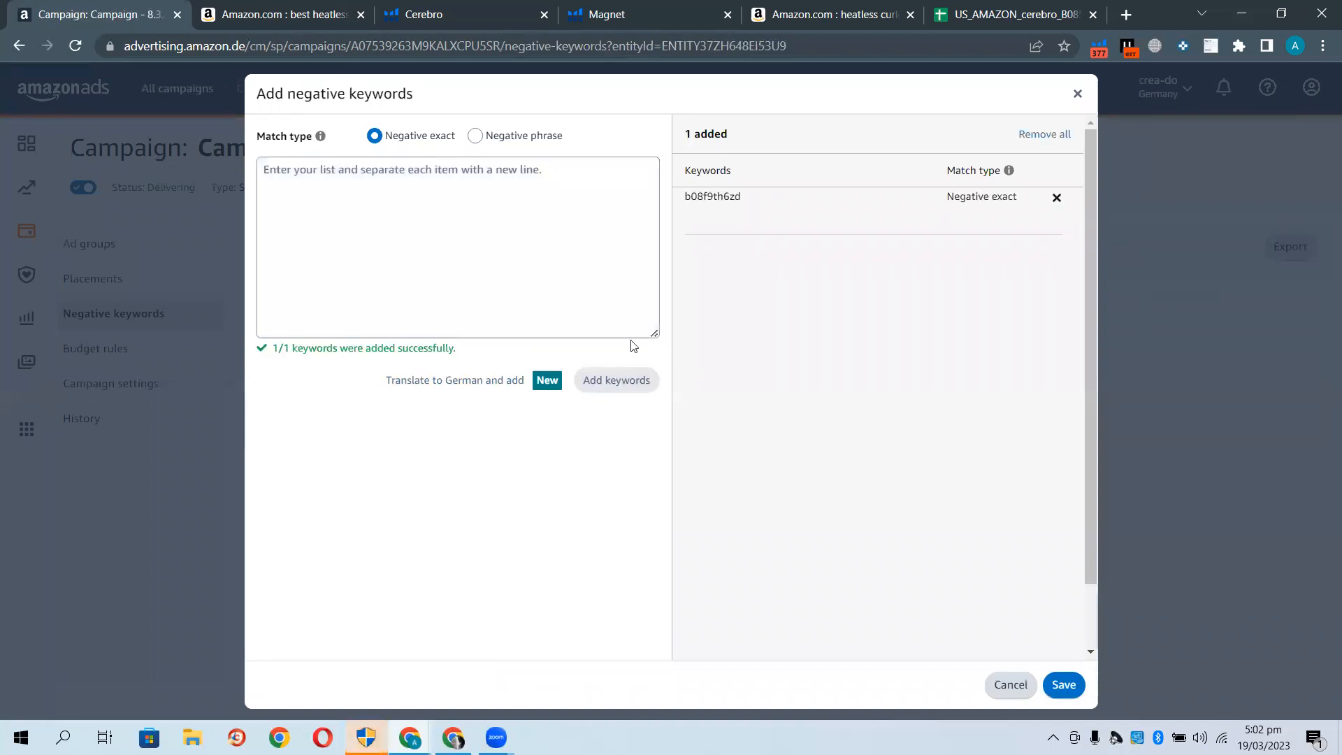
Add B08F9TH6ZD as a negative phrase keyword as well and save the campaign's negative keywords
click(475, 136)
click(434, 210)
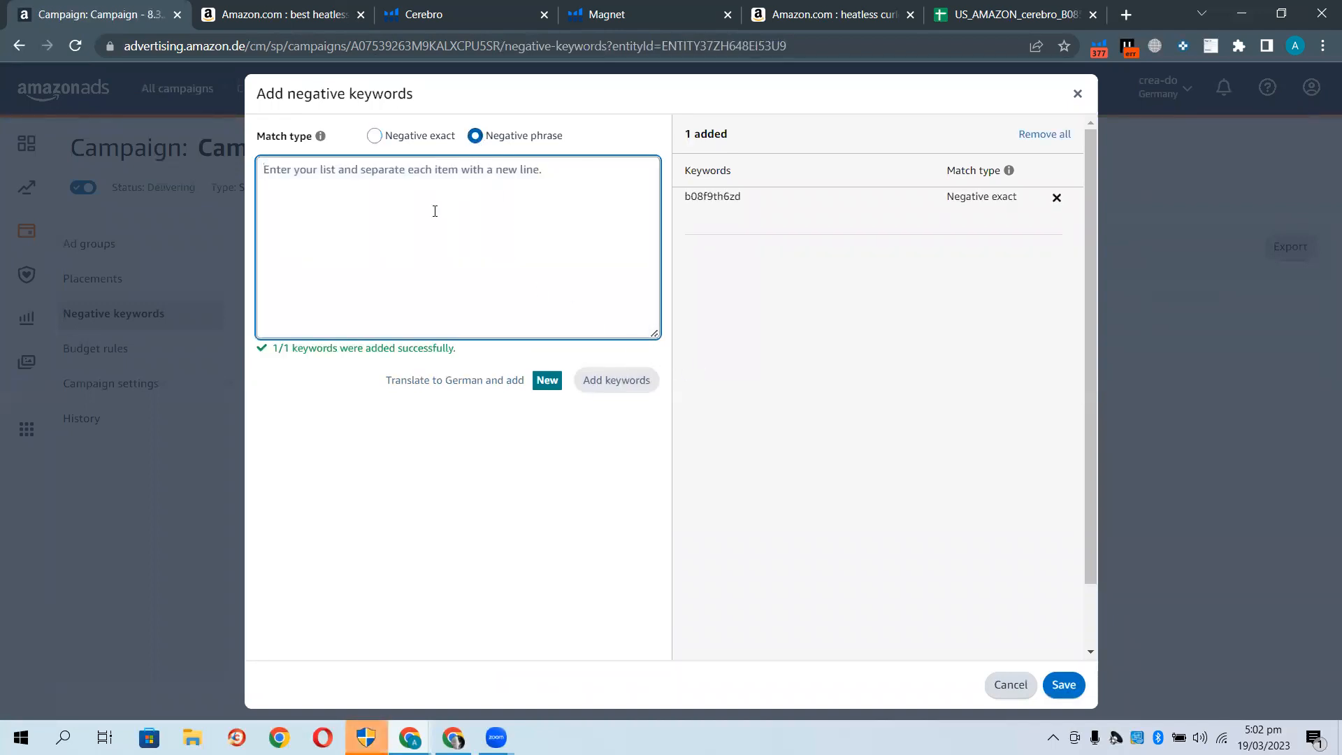
text(B08F9TH6ZD)
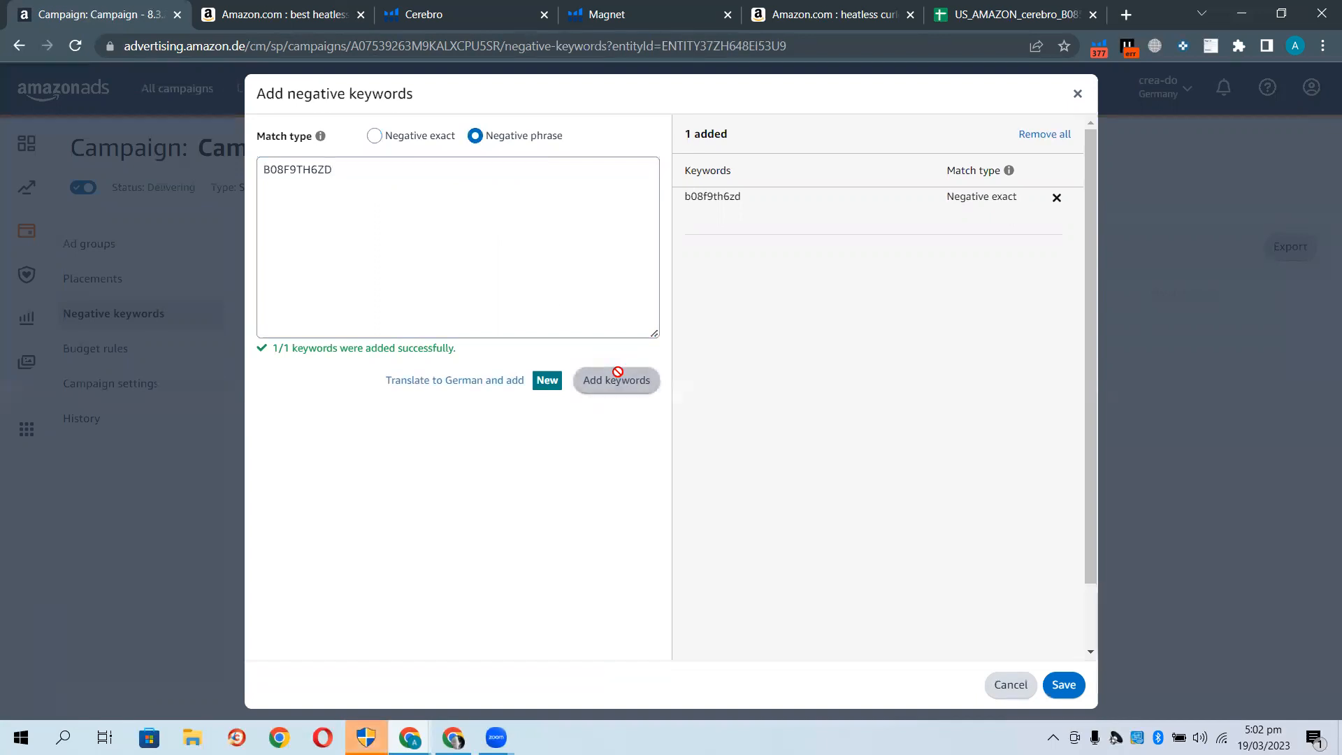
click(617, 375)
click(1062, 683)
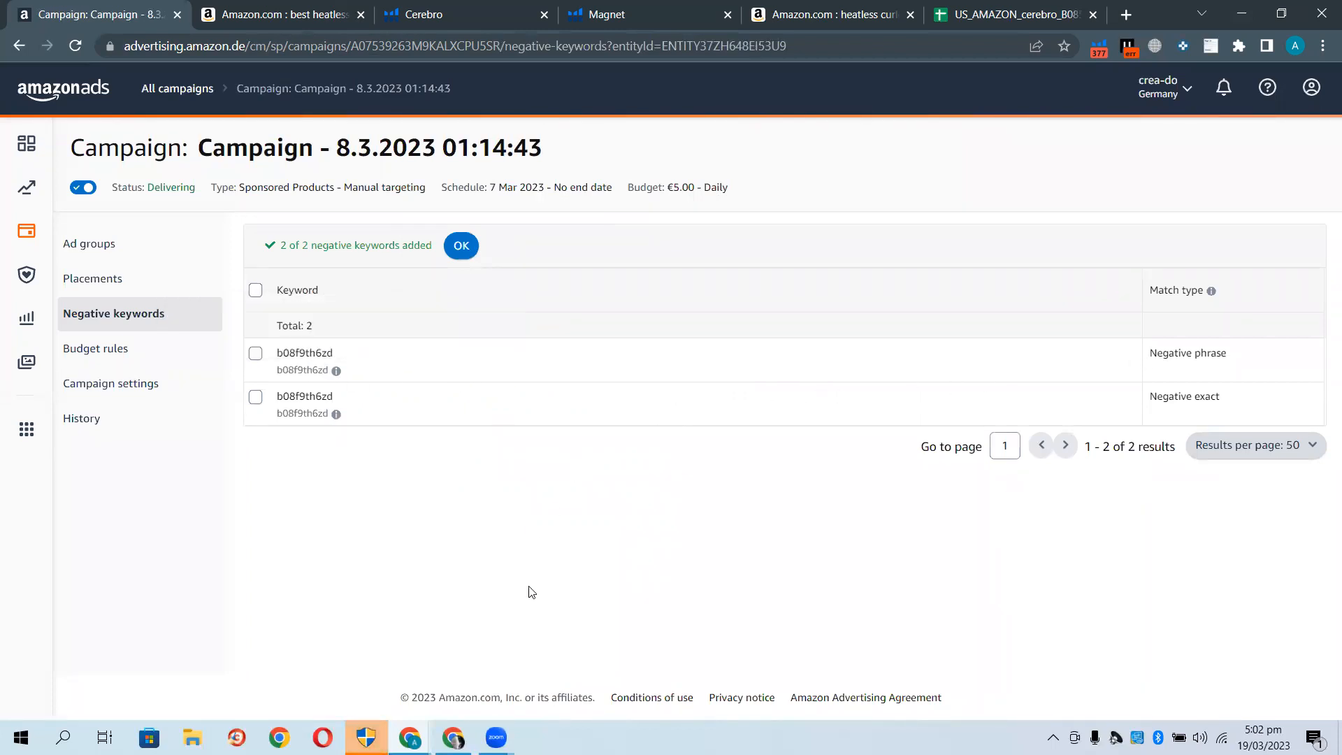
click(462, 247)
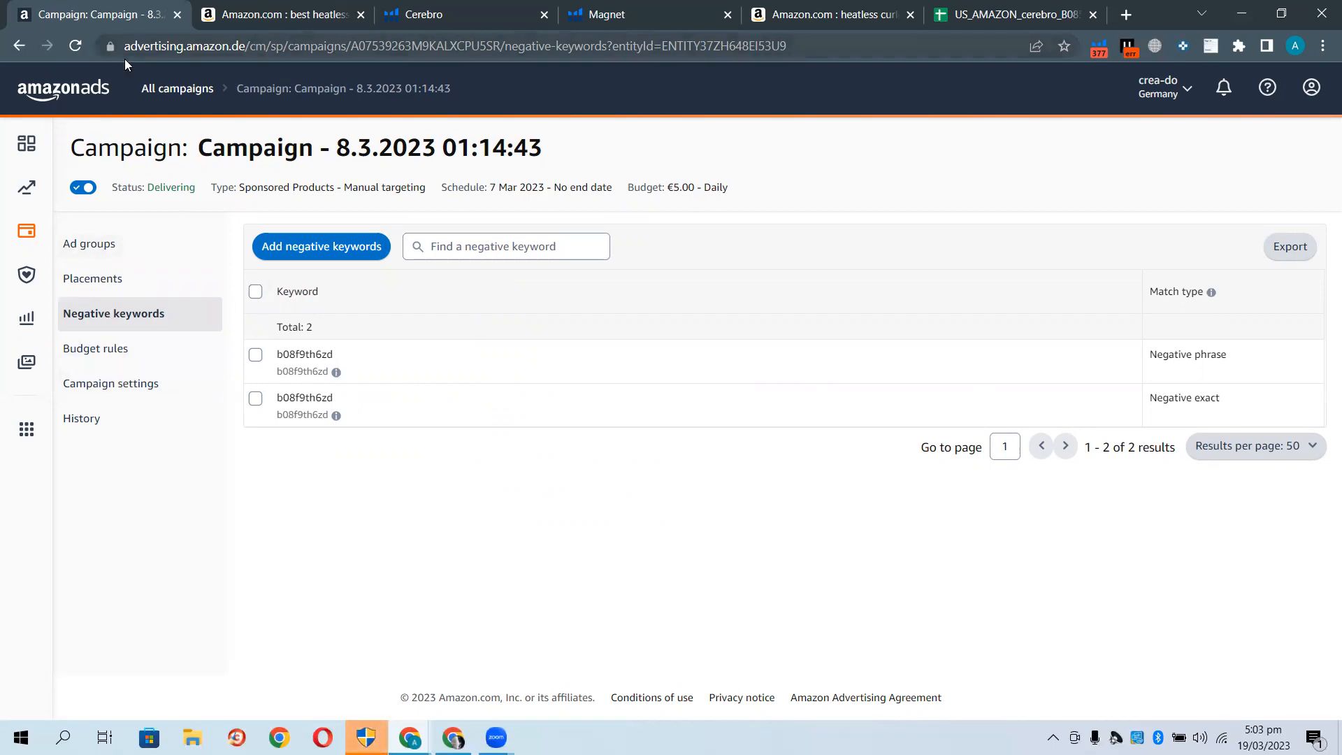
Go back to the campaign's ad groups and open the negative targeting of the Product Targeting ad group
click(18, 46)
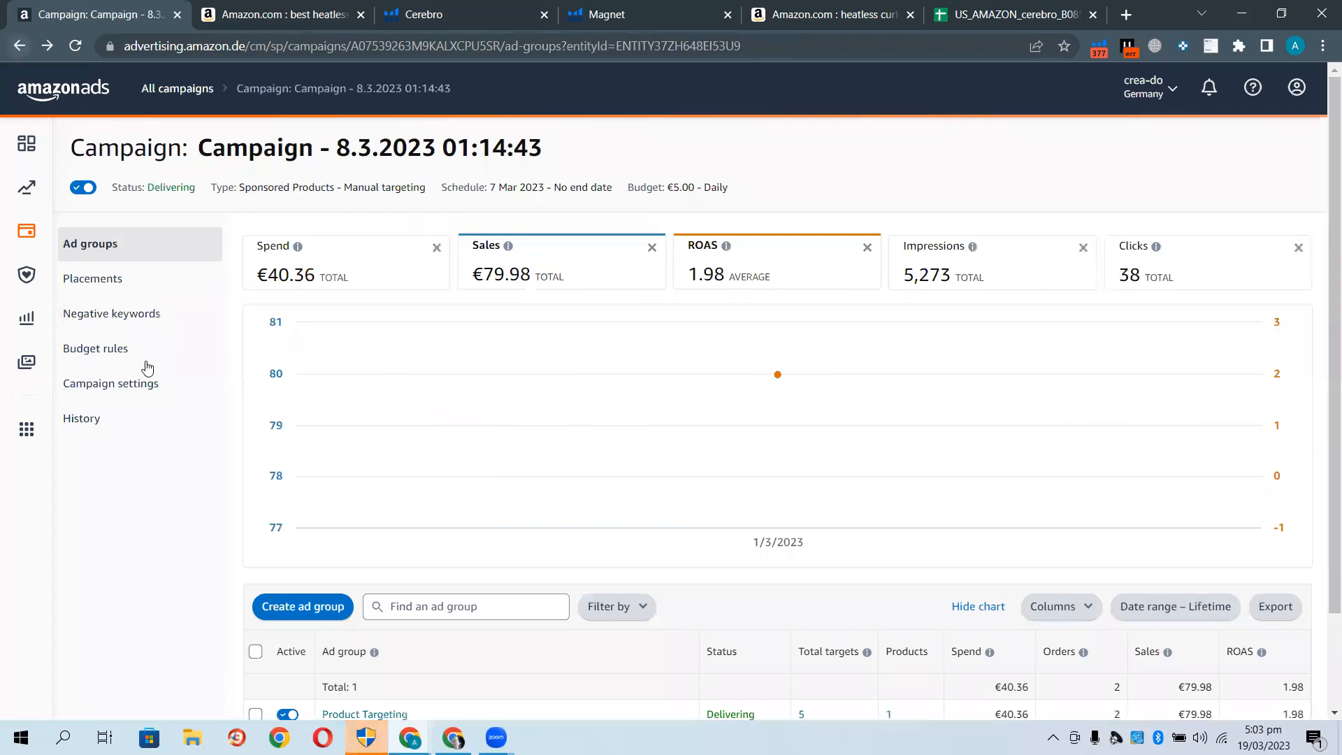
scroll(573, 580, down, 2)
click(353, 602)
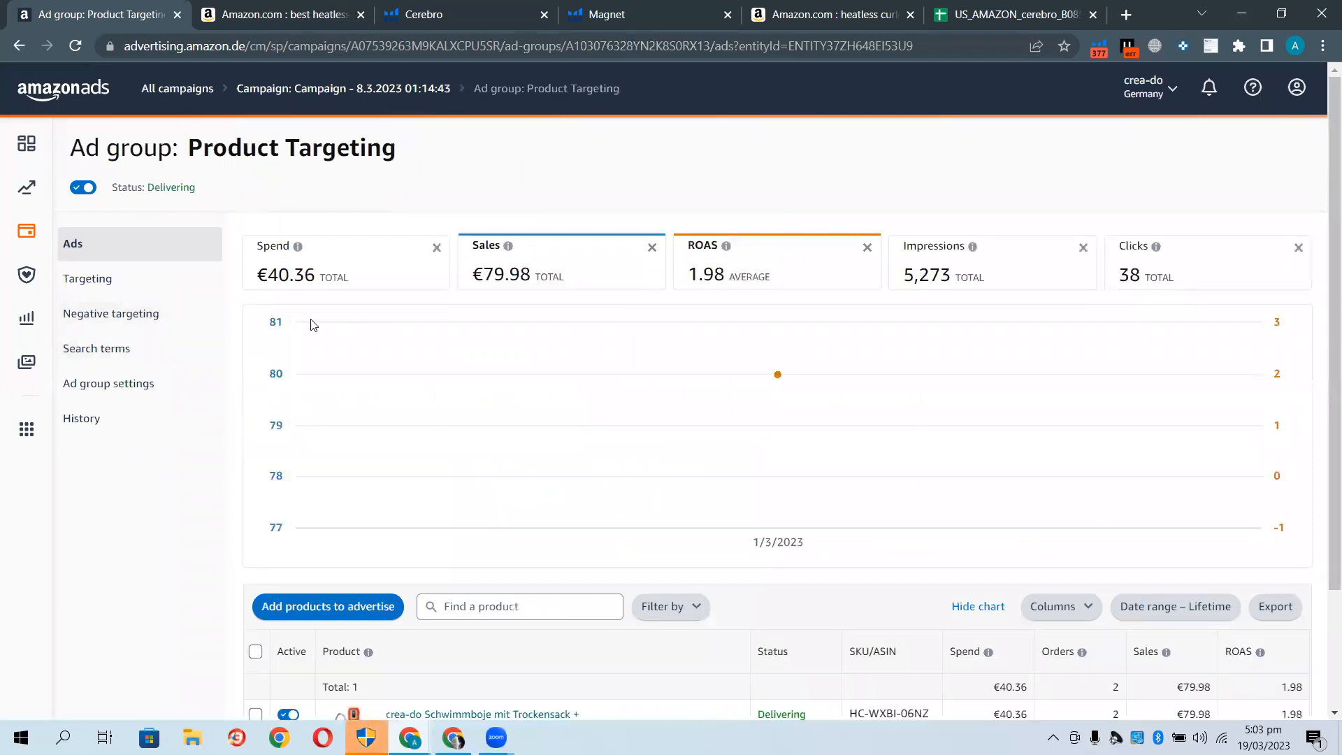
click(126, 316)
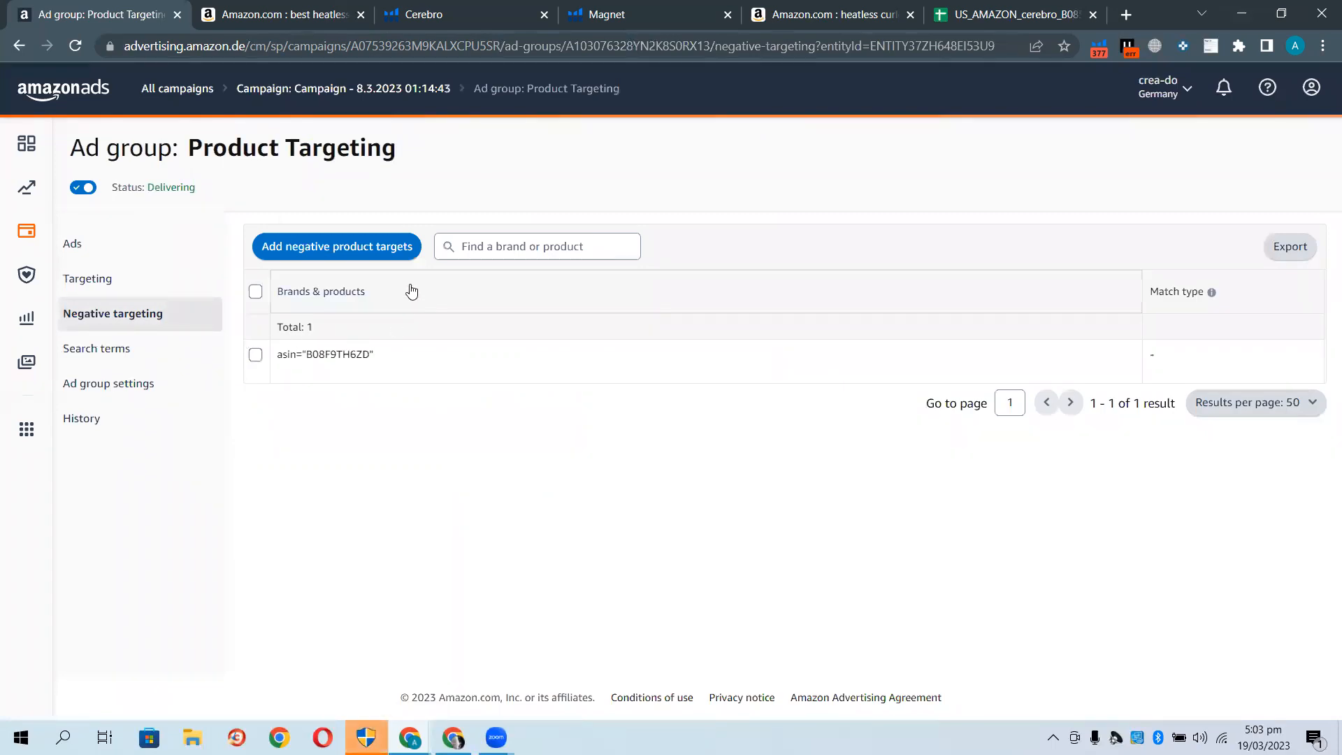
Try to add the product with ASIN B08F9TH6ZD as a negative product target by entering it as a list
click(460, 249)
click(378, 249)
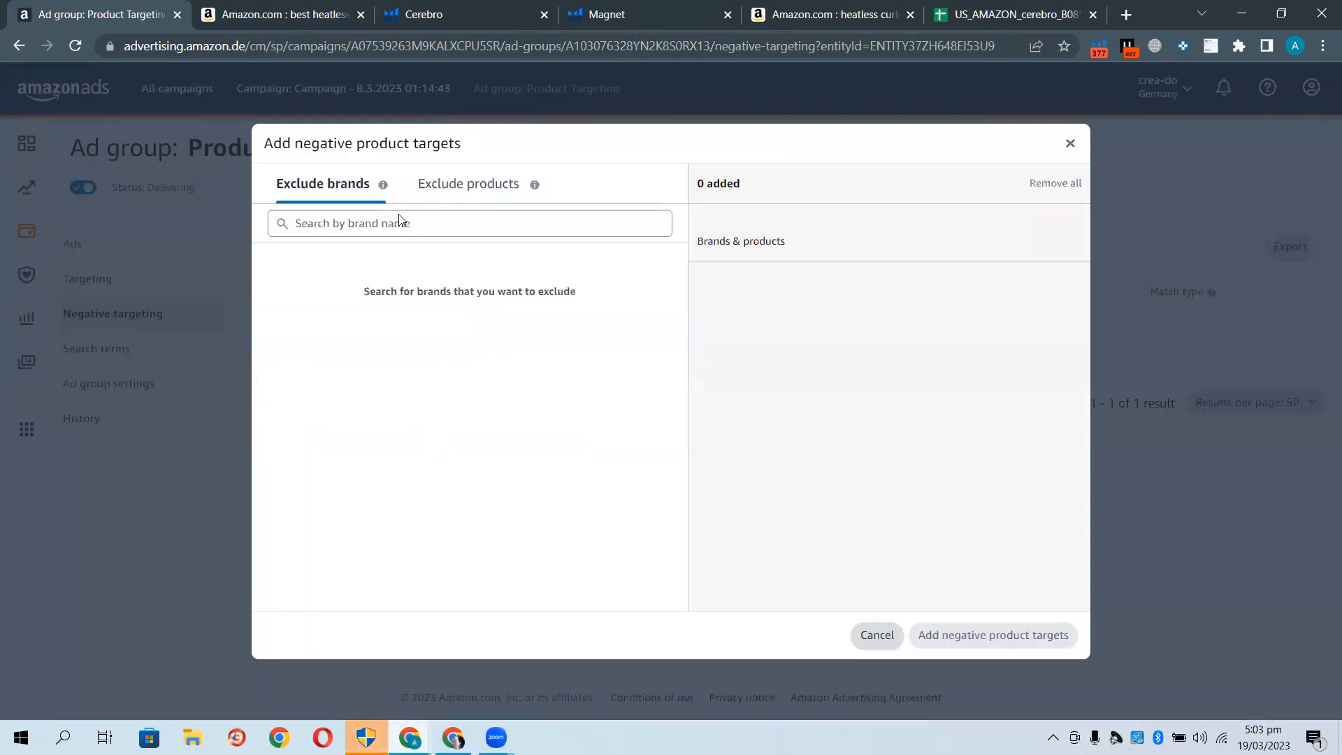
click(466, 190)
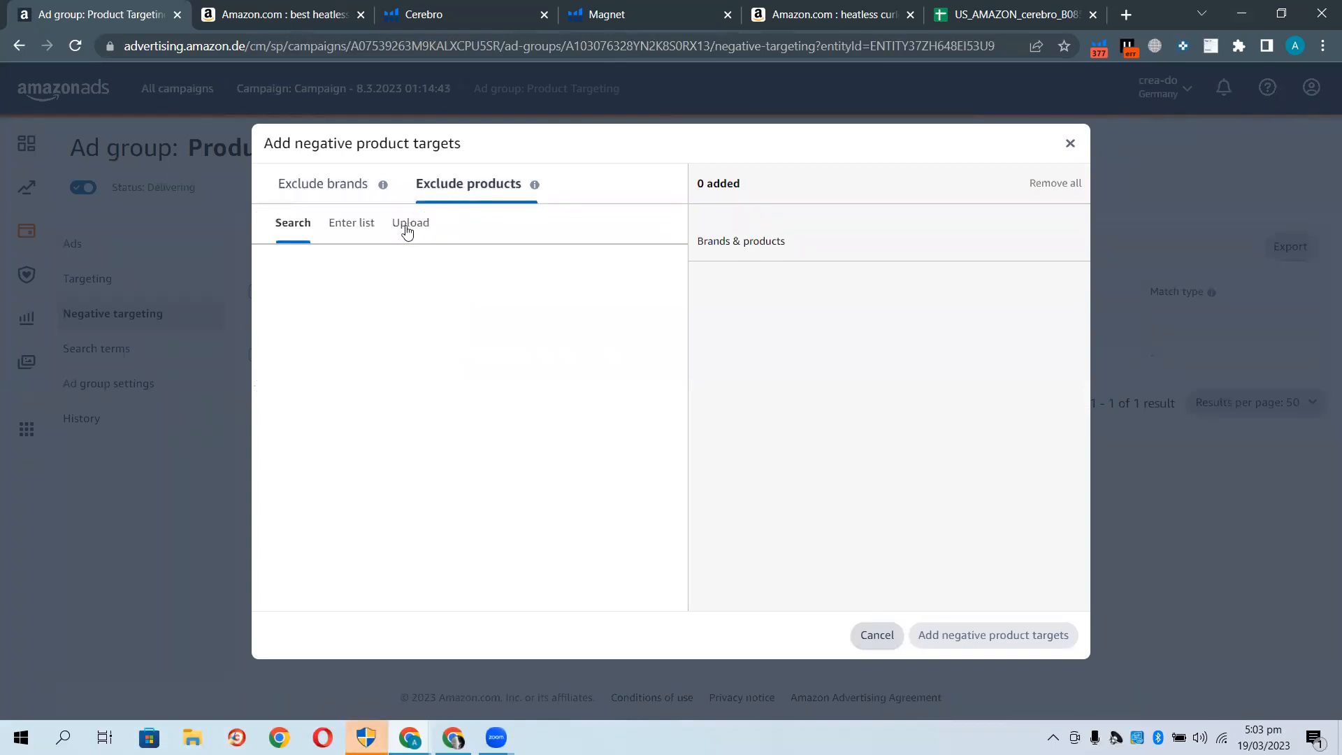
click(346, 188)
click(440, 199)
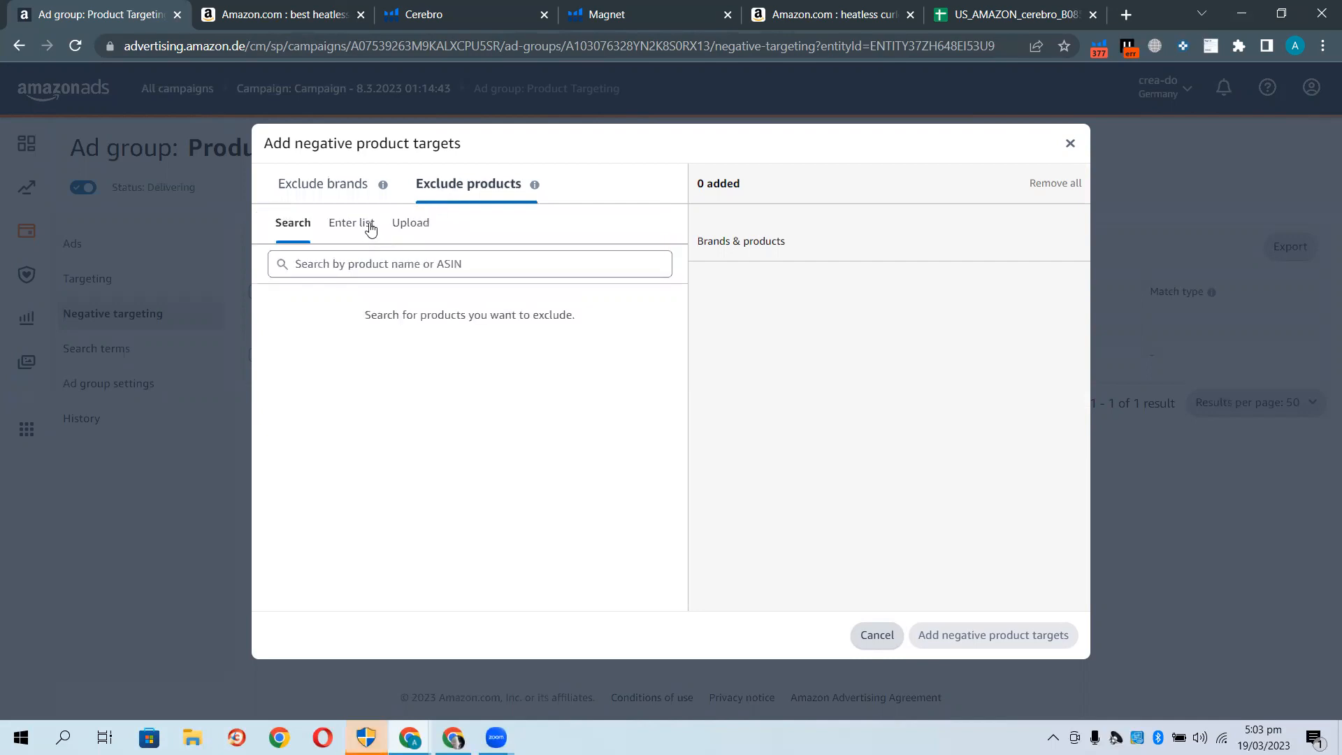
click(367, 223)
click(347, 280)
text(B08F9TH6ZD)
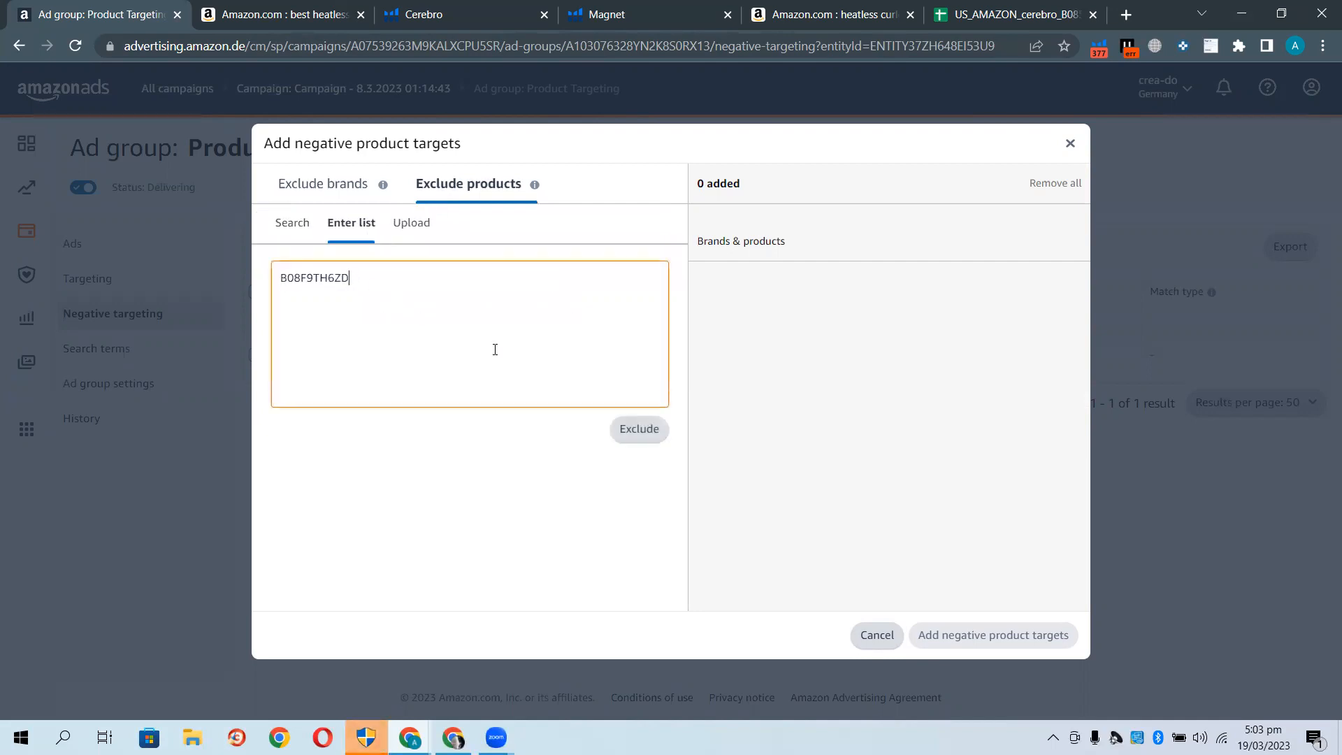
click(638, 428)
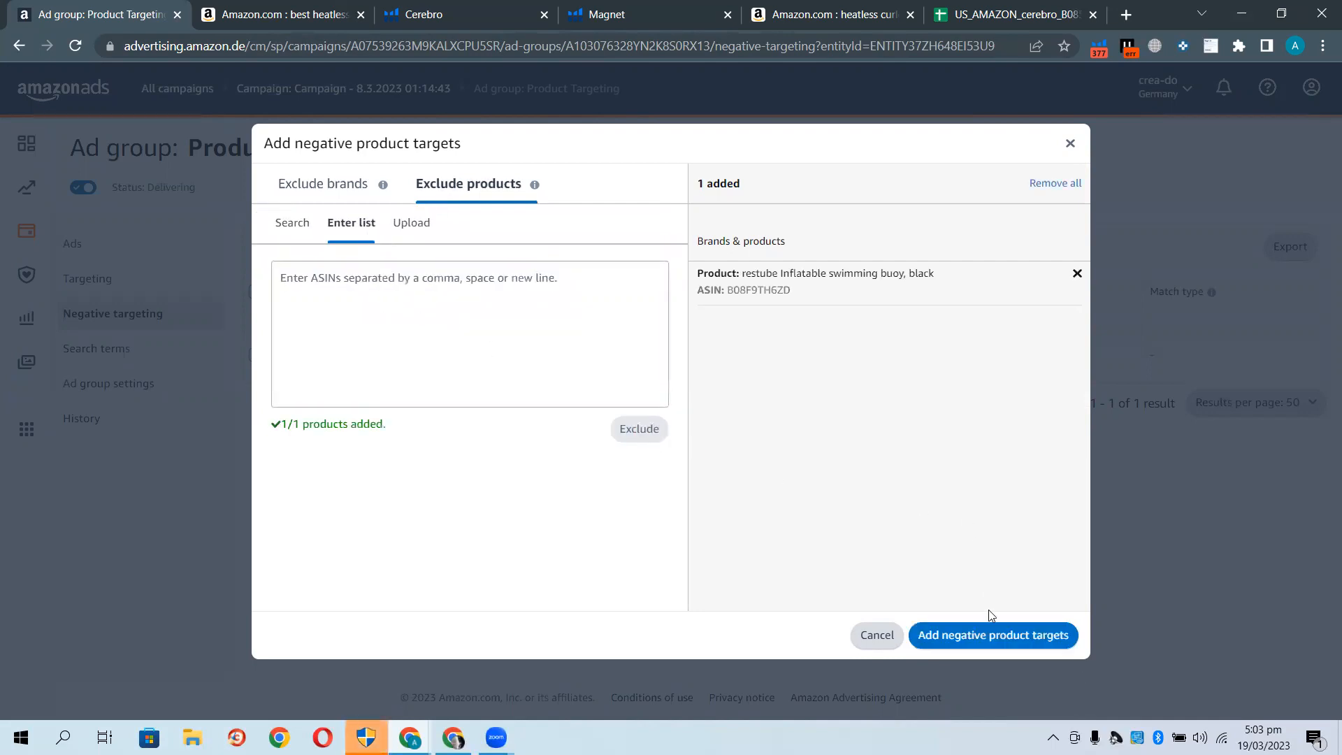
click(989, 635)
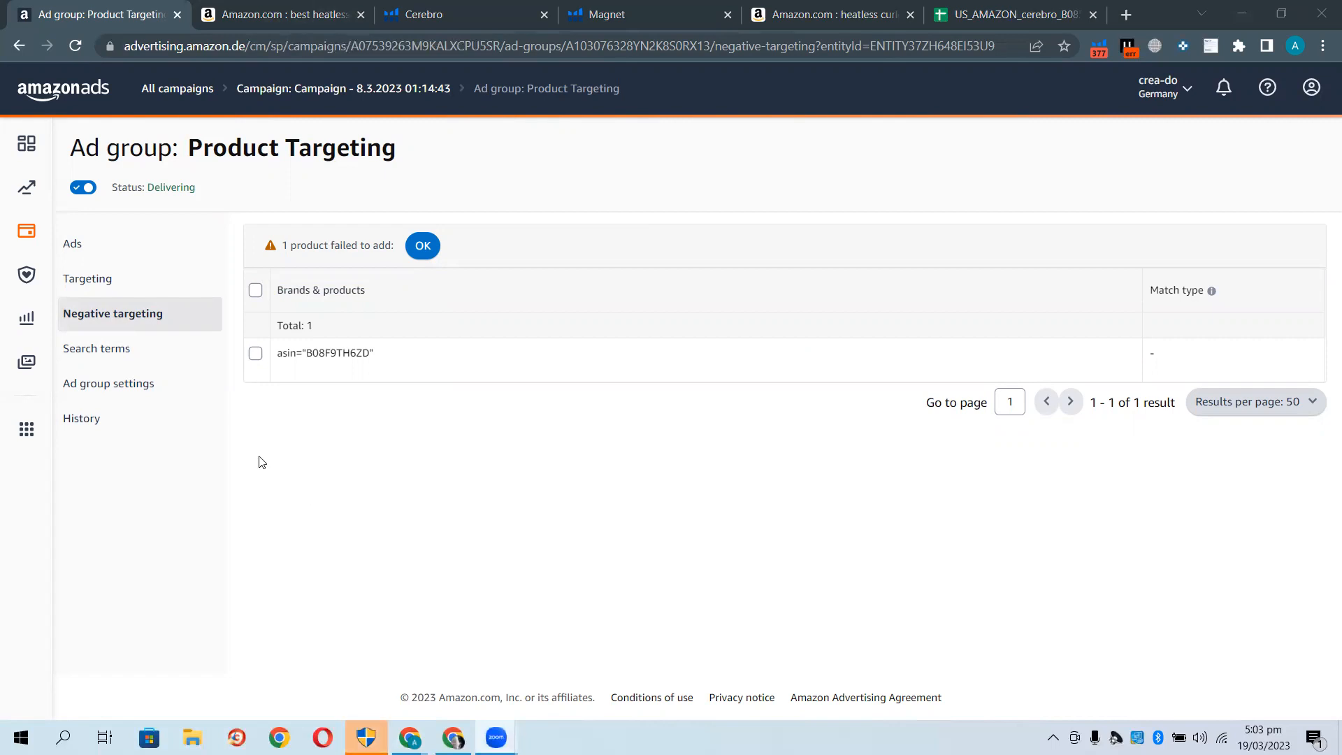
Return to the Product Targeting ad group and view its search terms down to the restube swimming buoy
click(283, 27)
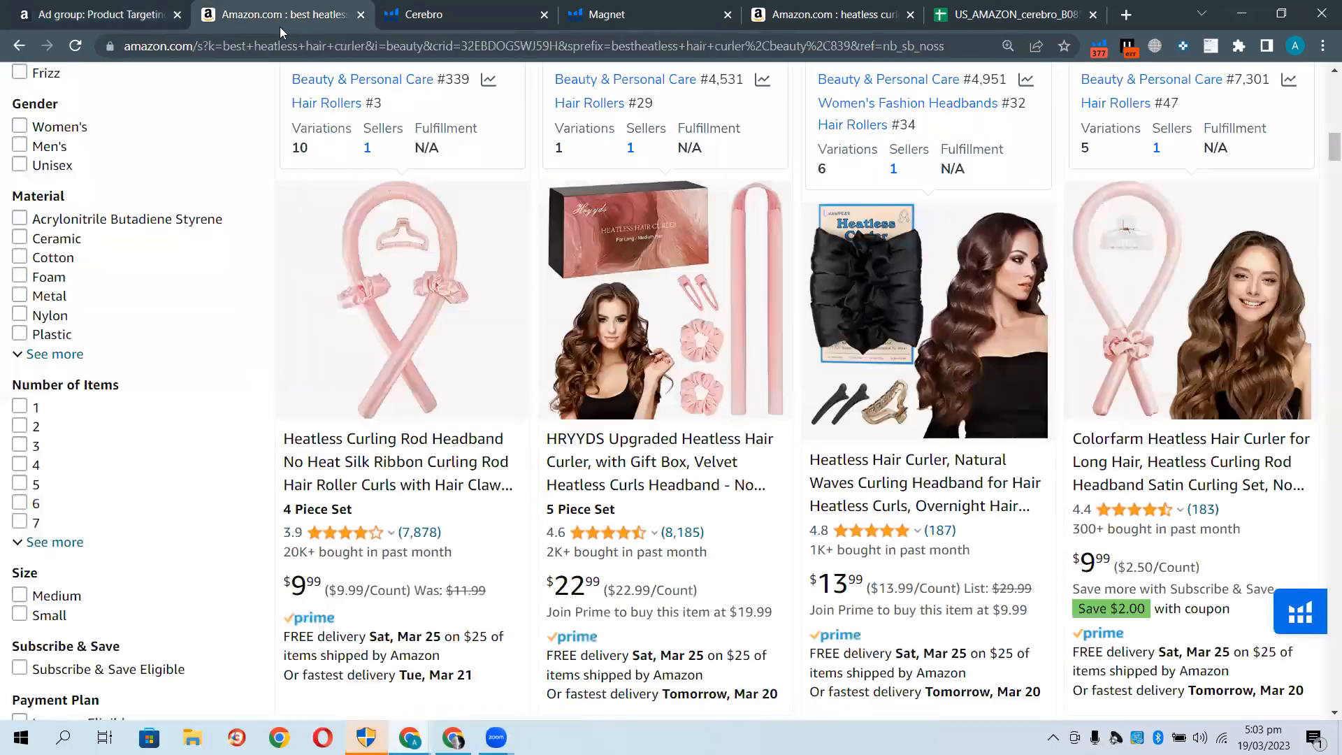
click(84, 16)
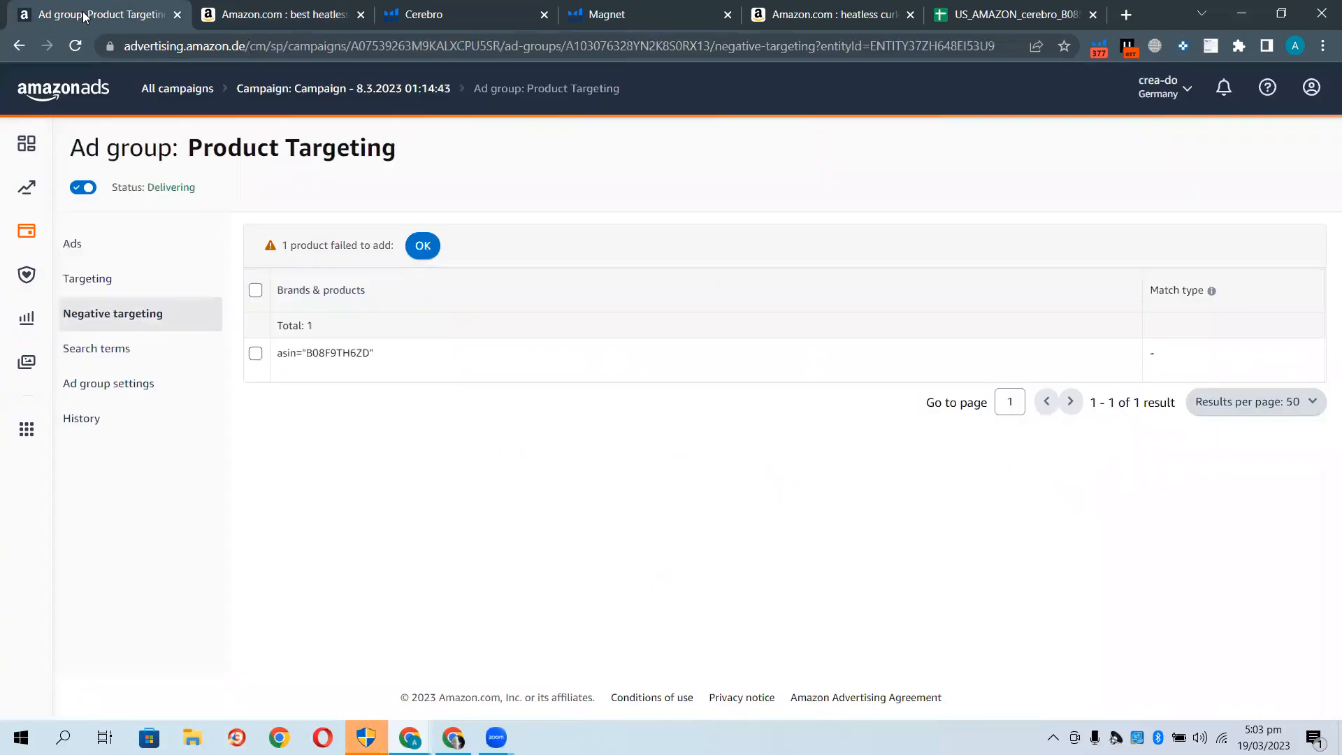
click(20, 52)
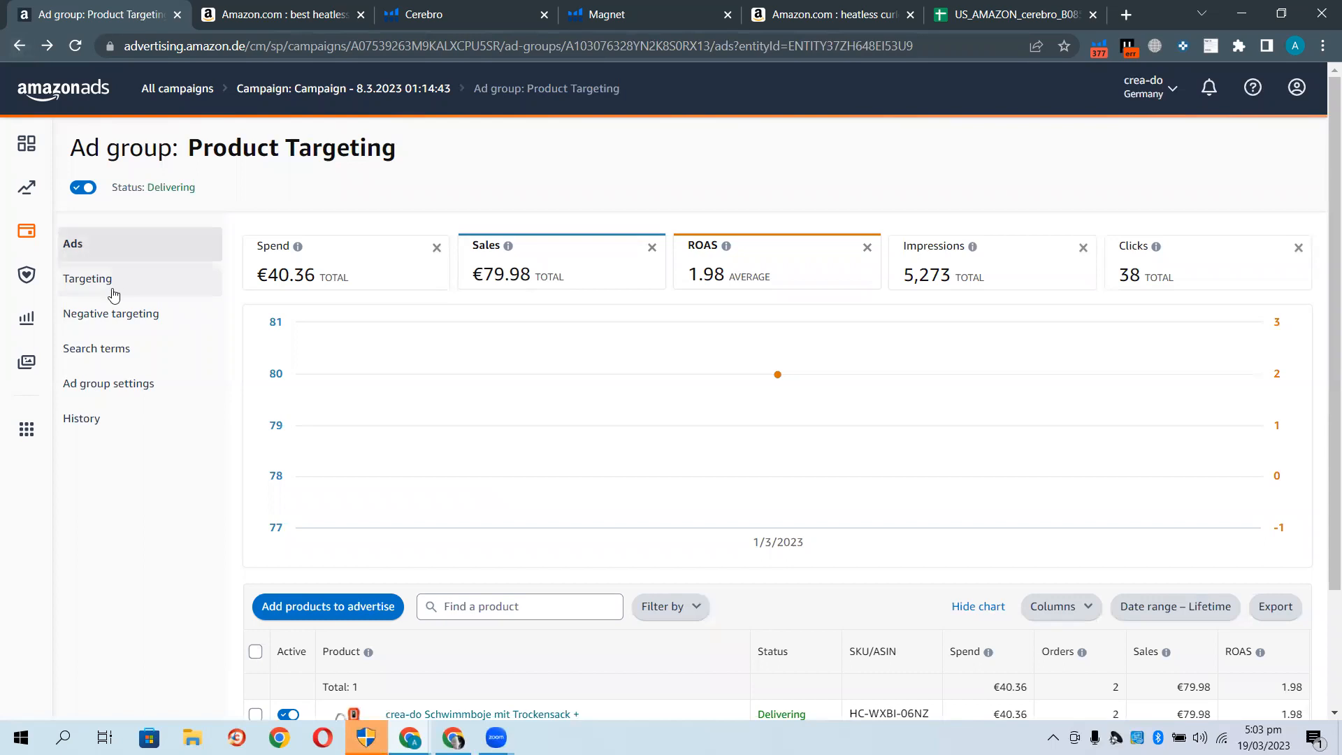
click(113, 348)
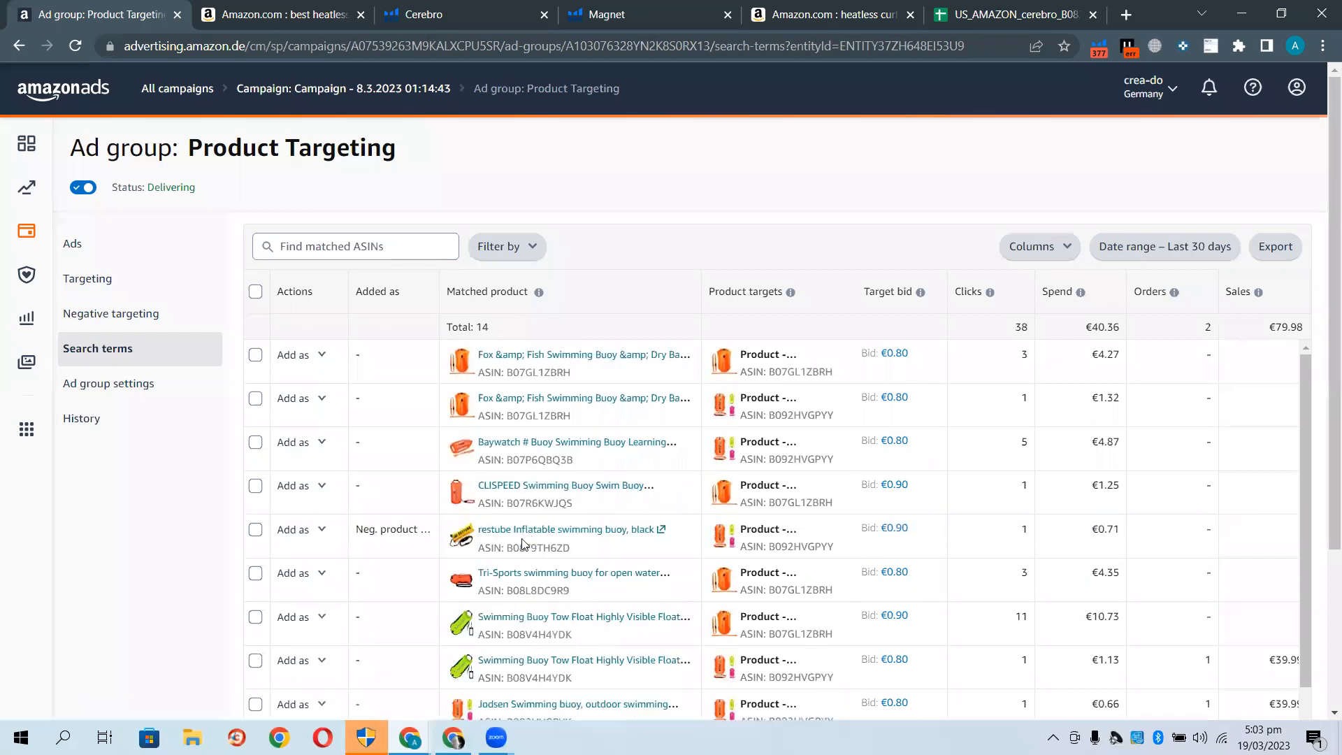
scroll(523, 544, down, 2)
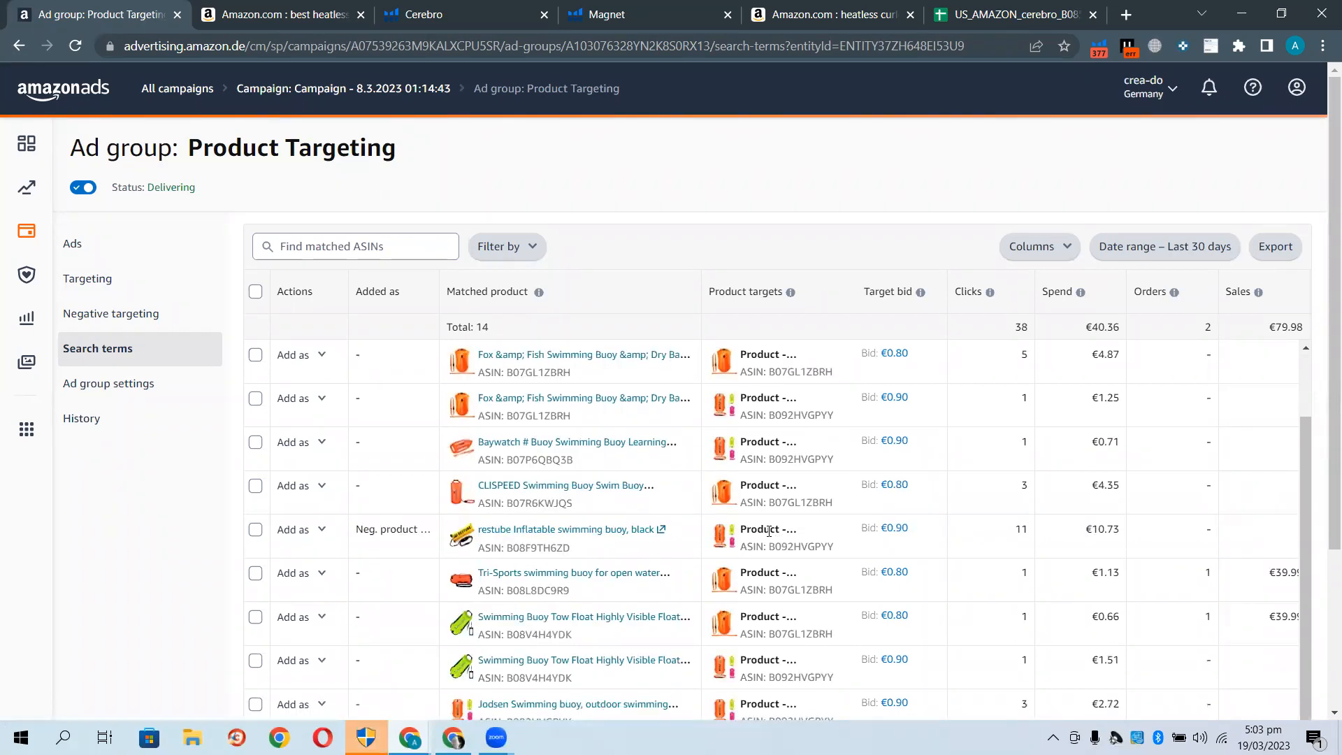
Copy the product target ASIN B092HVGPYY from the row of the restube Inflatable swimming buoy
double_click(791, 544)
key(ctrl+c)
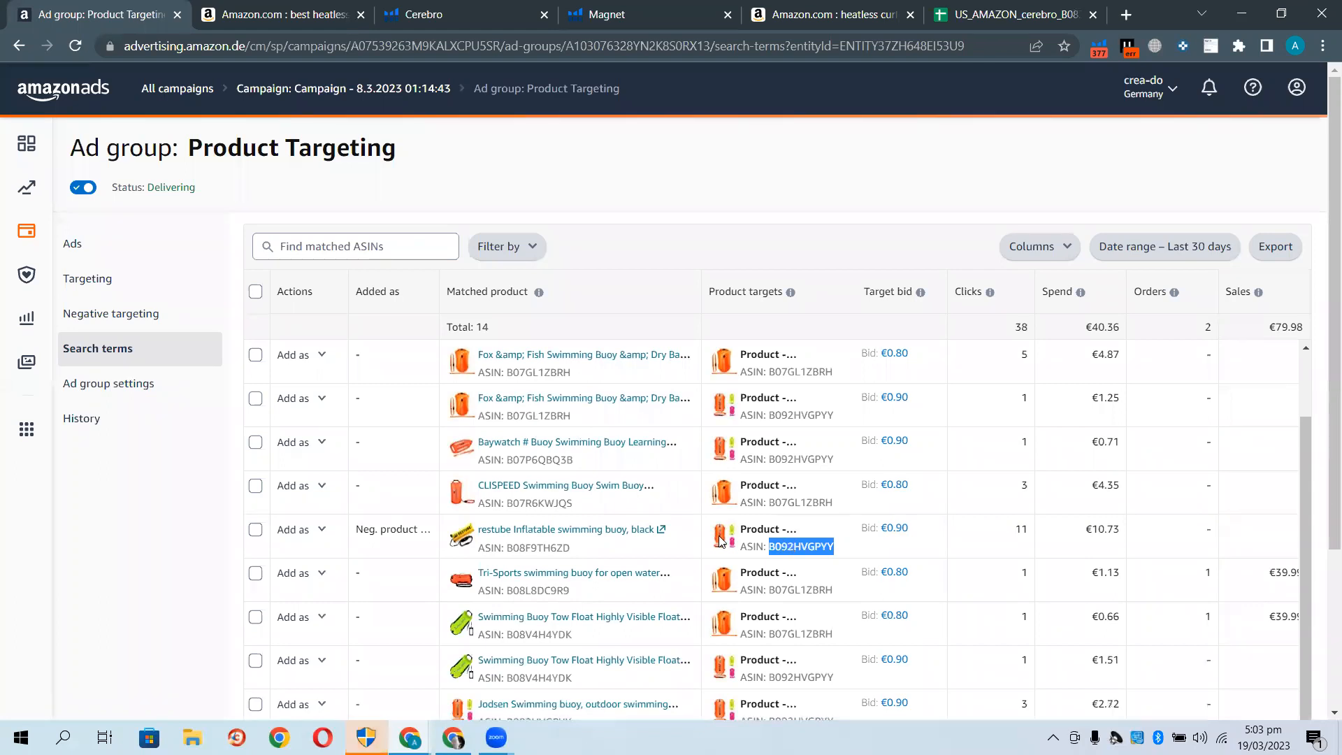
click(418, 61)
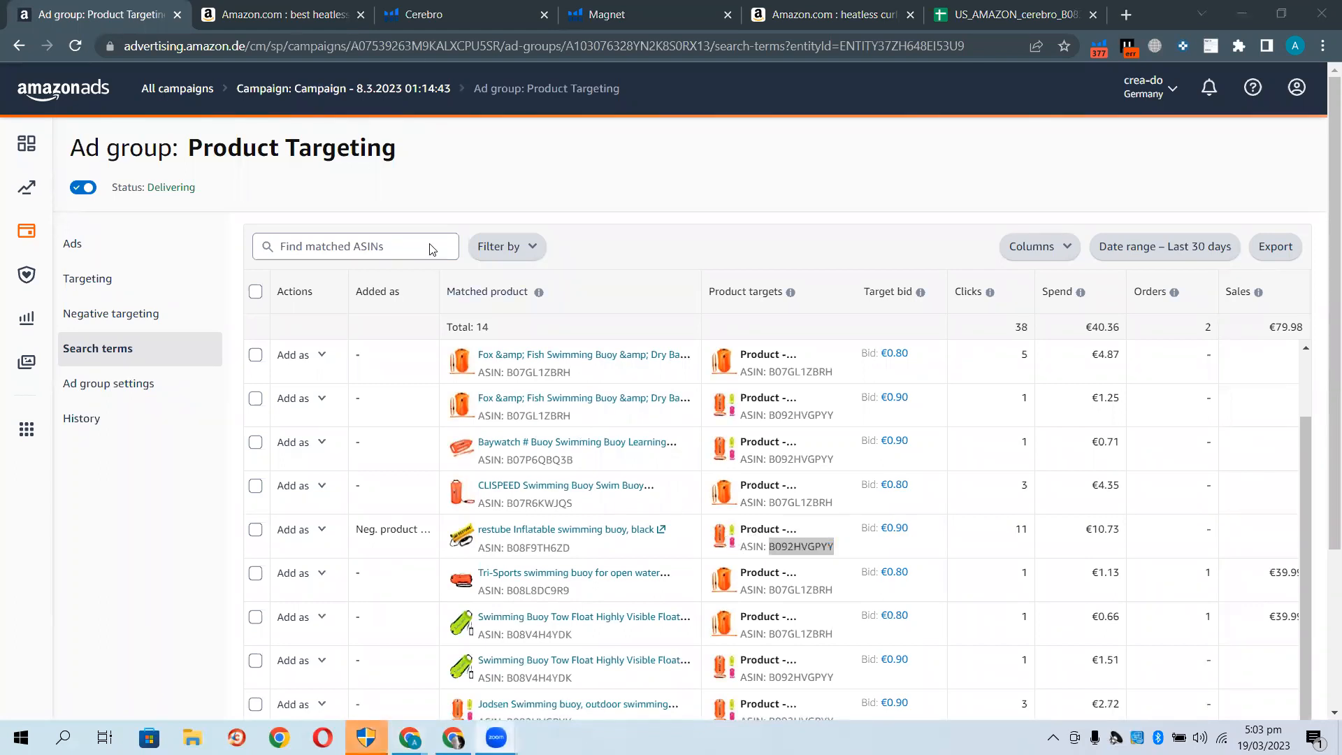
click(108, 6)
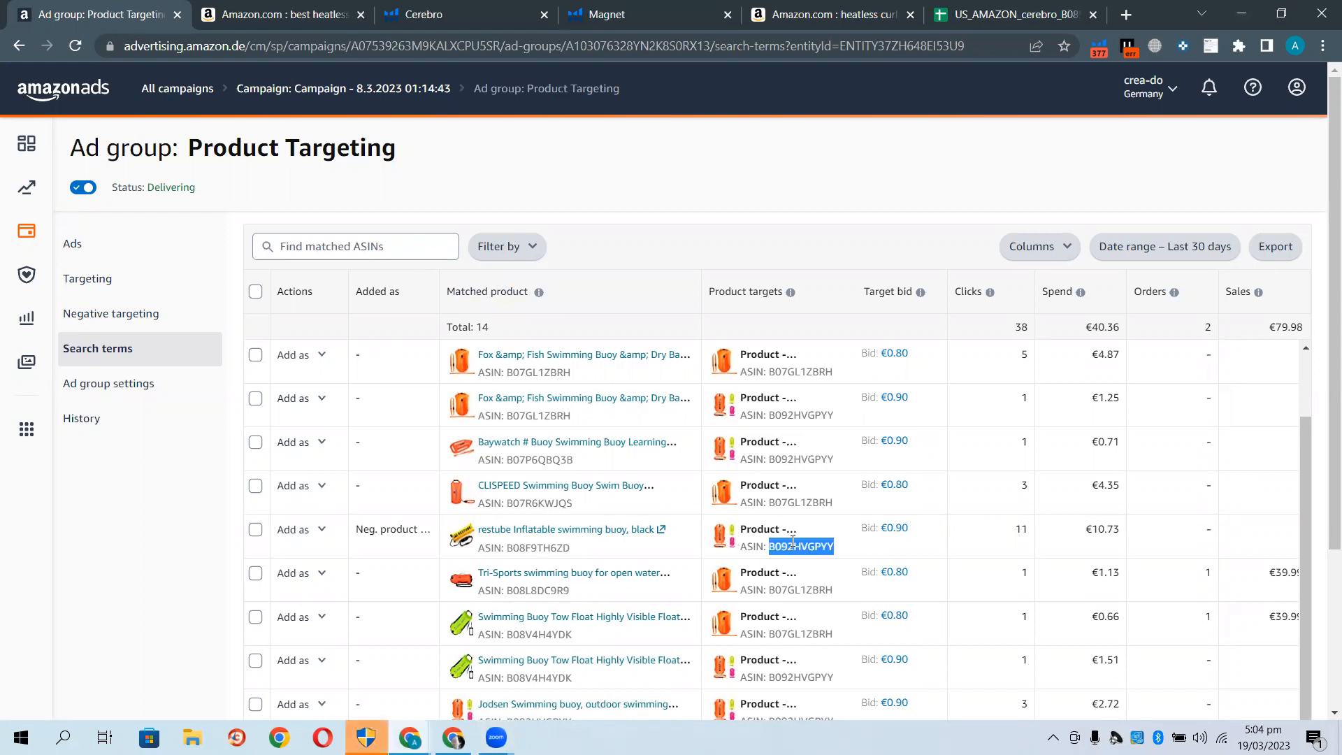
Examine the clicks, spend, orders and sales of the restube swimming buoy search term
click(996, 503)
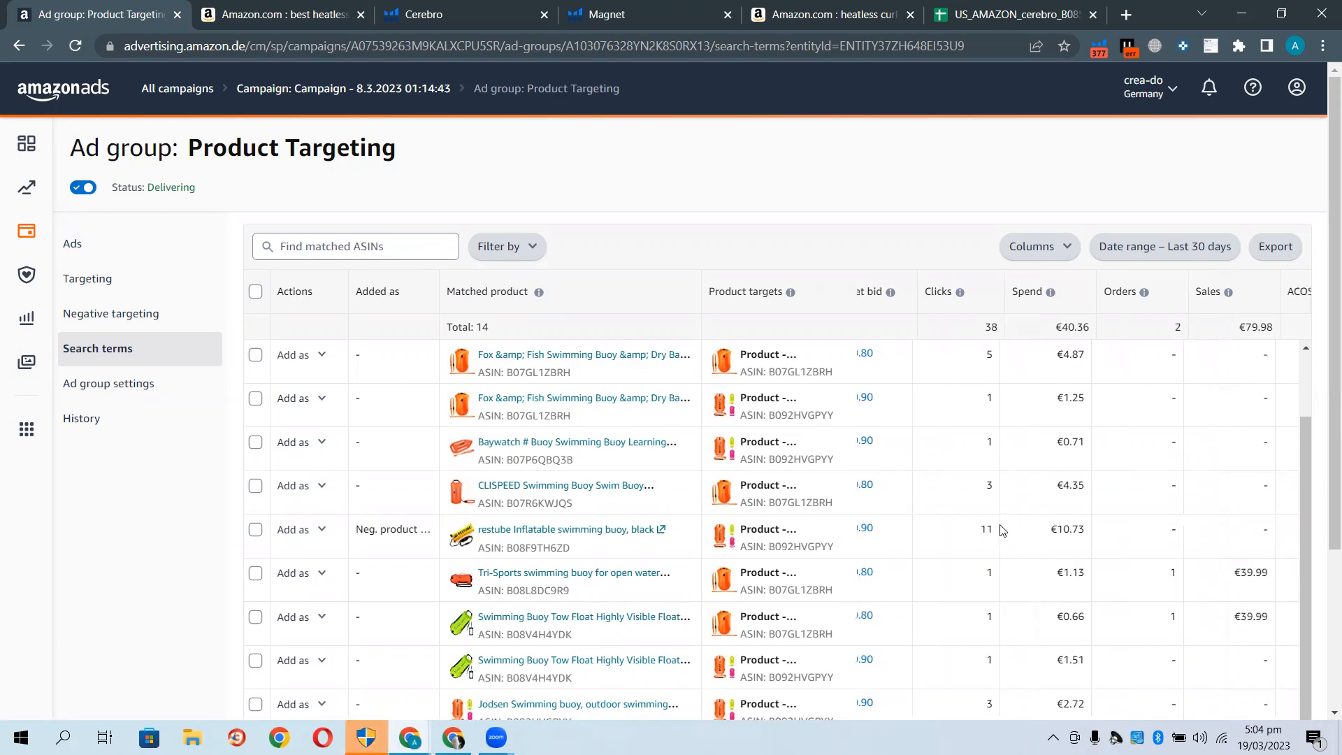
scroll(1001, 529, right, 2)
scroll(1001, 525, left, 1)
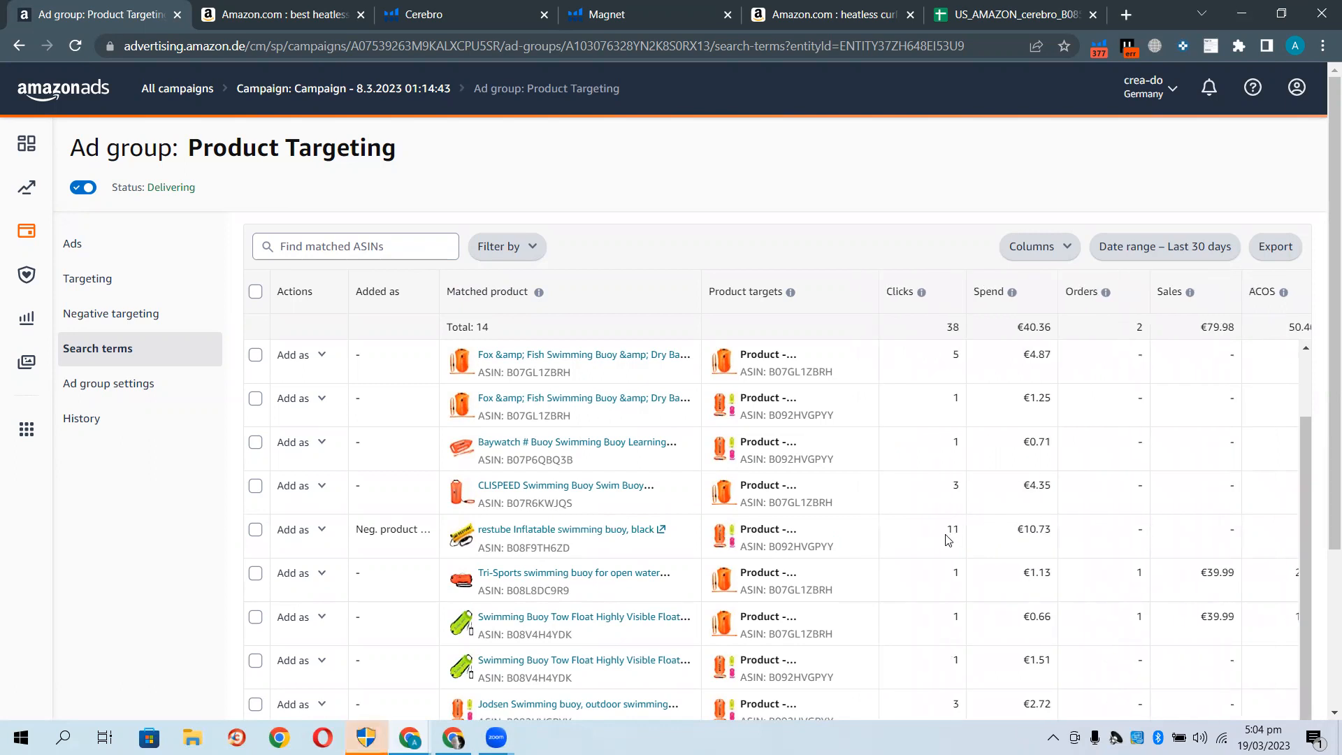
Examine the target bids, clicks, spend, orders, sales and ACOS of the product search terms around the restube swimming buoy
scroll(946, 540, left, 2)
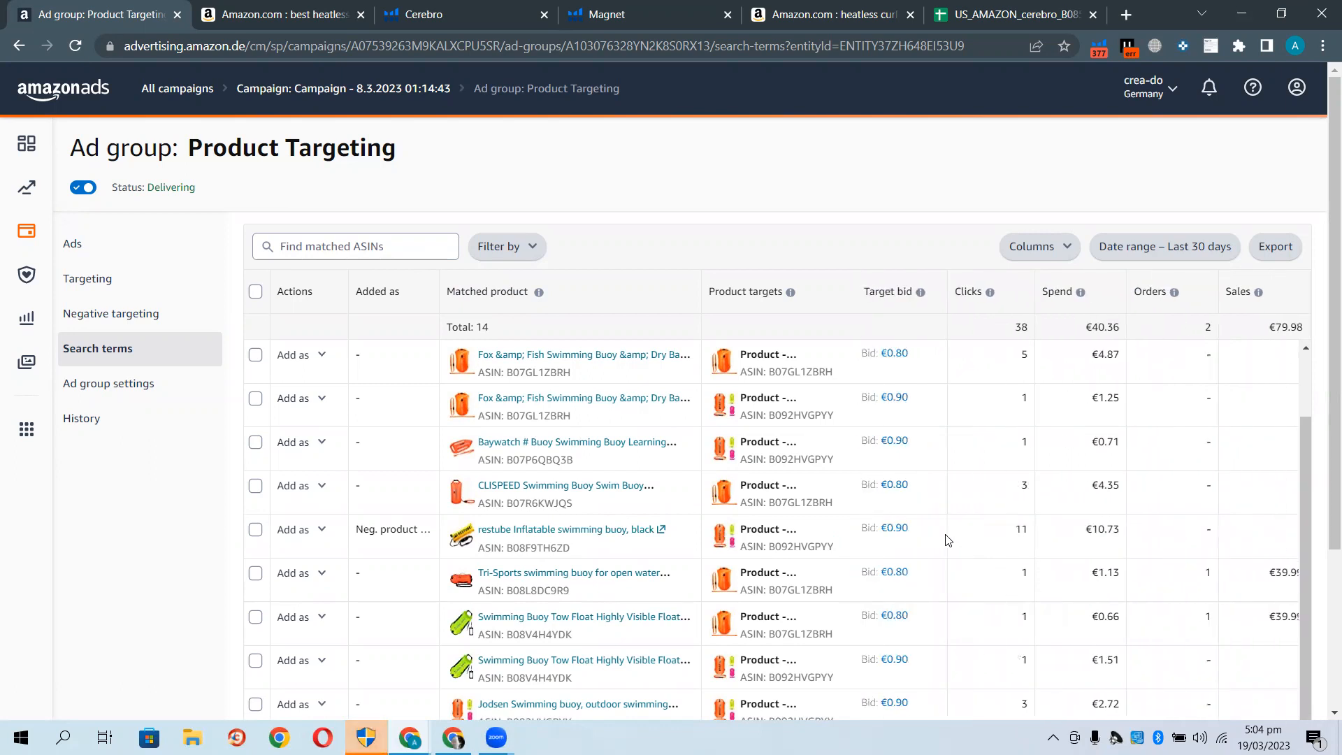
scroll(947, 540, down, 1)
scroll(947, 539, down, 1)
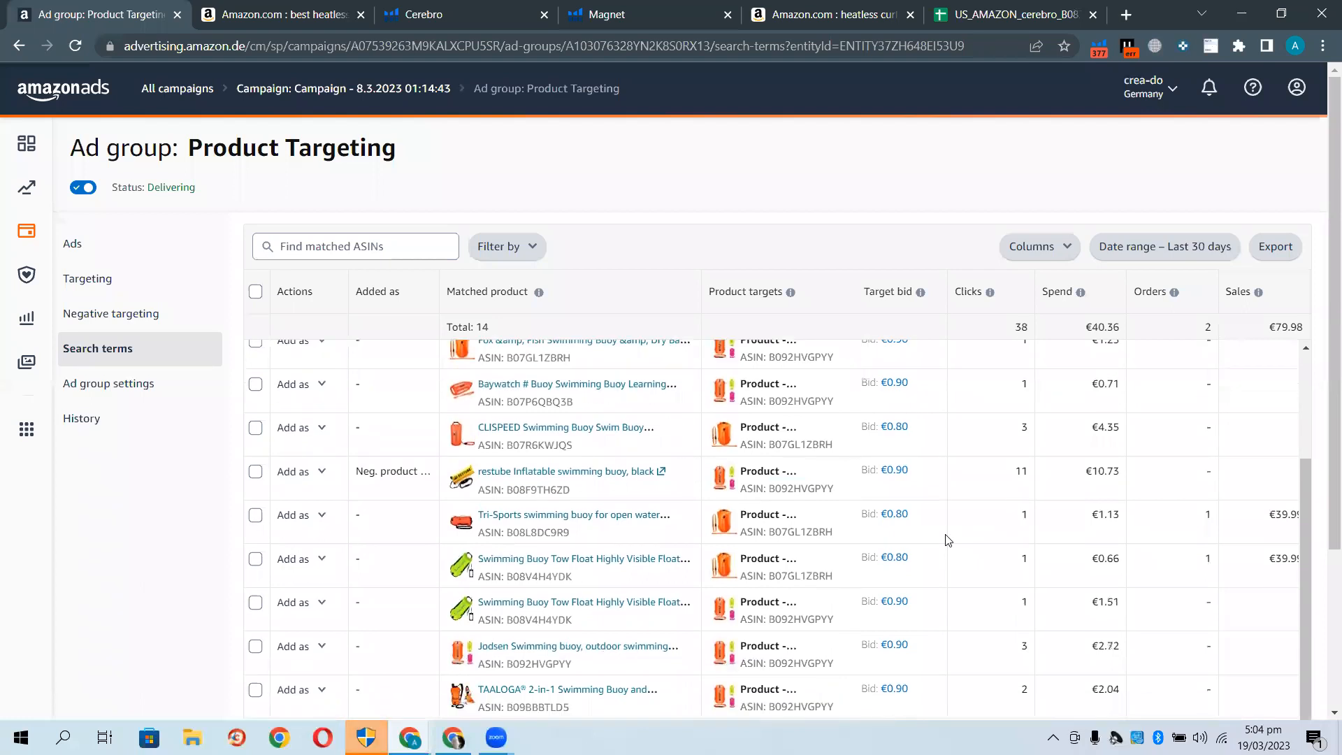
scroll(1016, 713, right, 3)
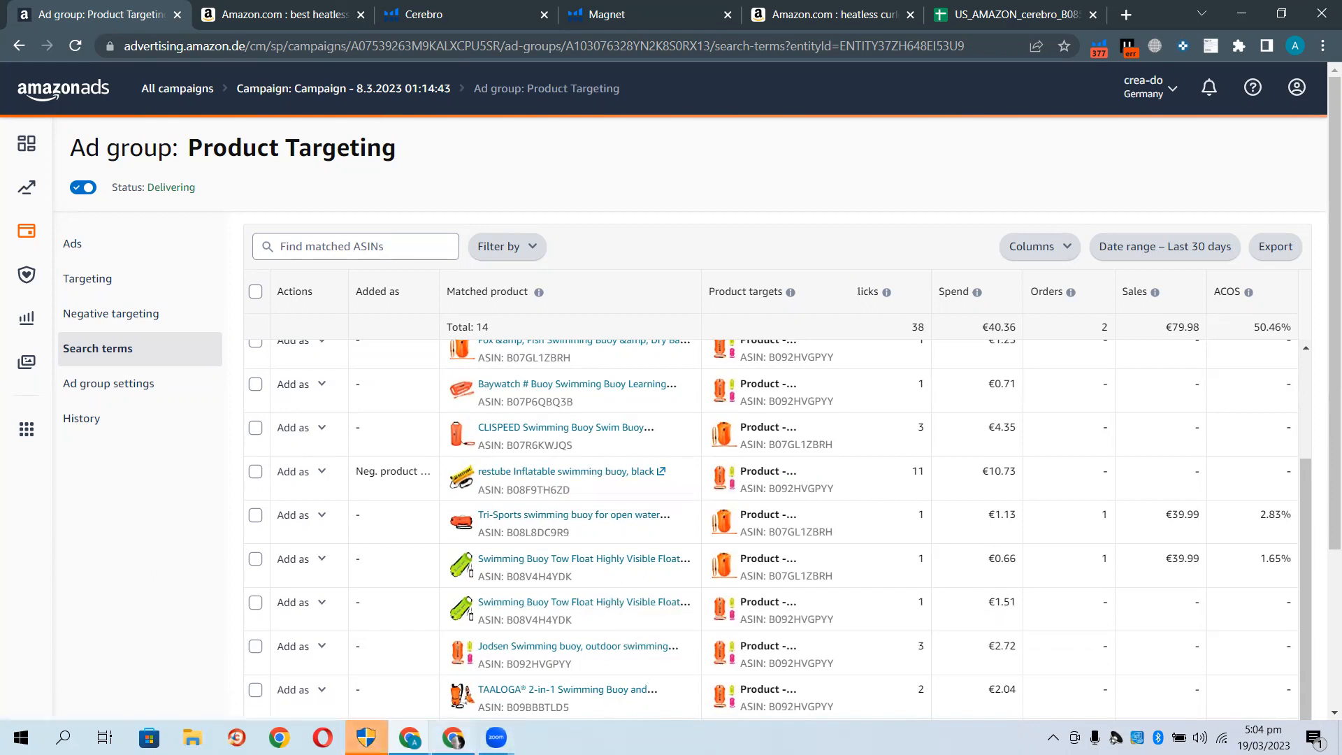
Switch to the new campaign draft and enter the copied ASIN B092HVGPYY in the negative product exclusion list
click(453, 737)
click(287, 424)
key(ctrl+v)
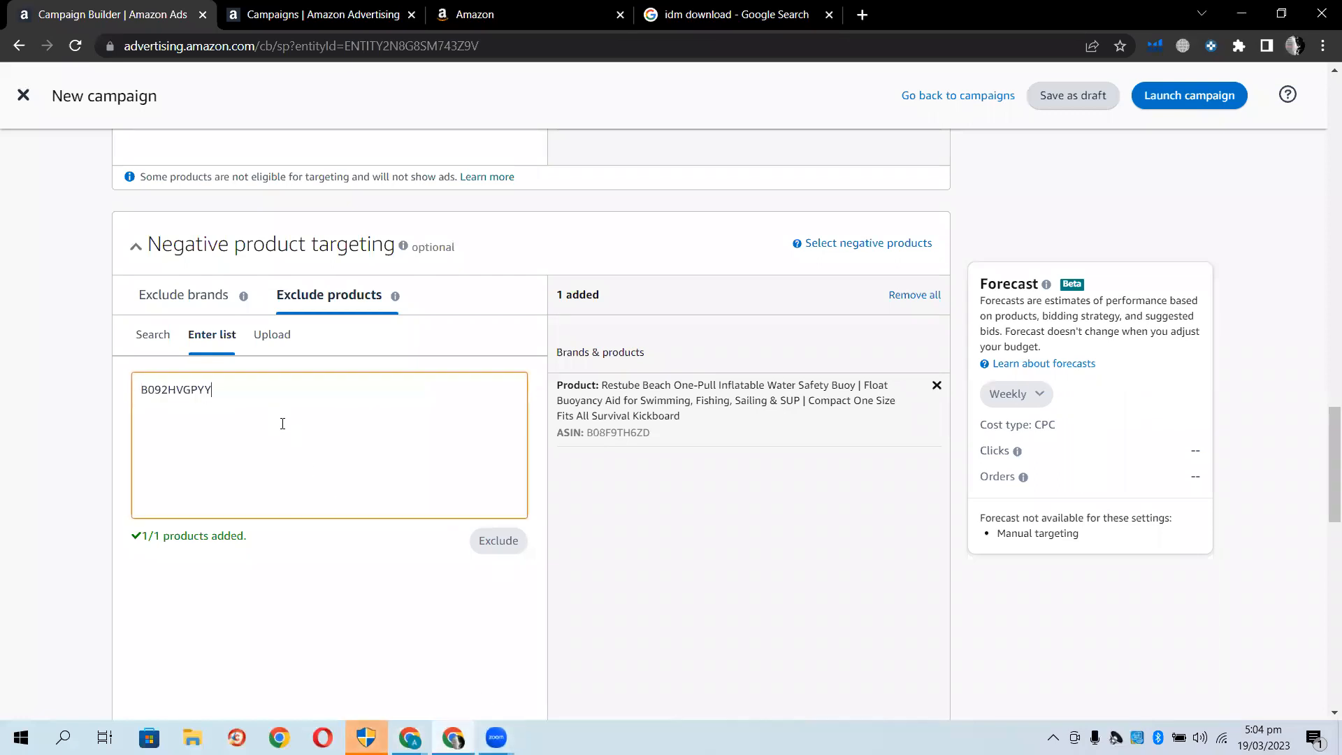
scroll(285, 424, up, 10)
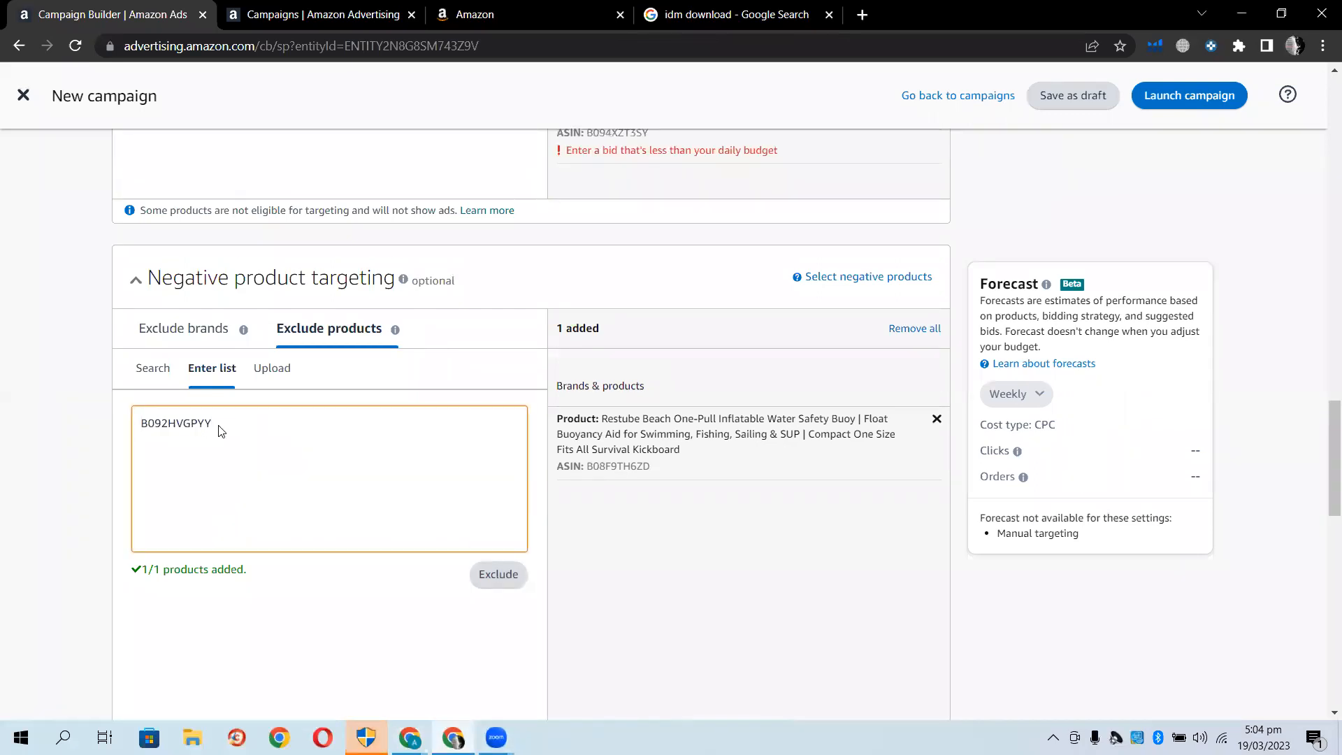
scroll(369, 487, up, 8)
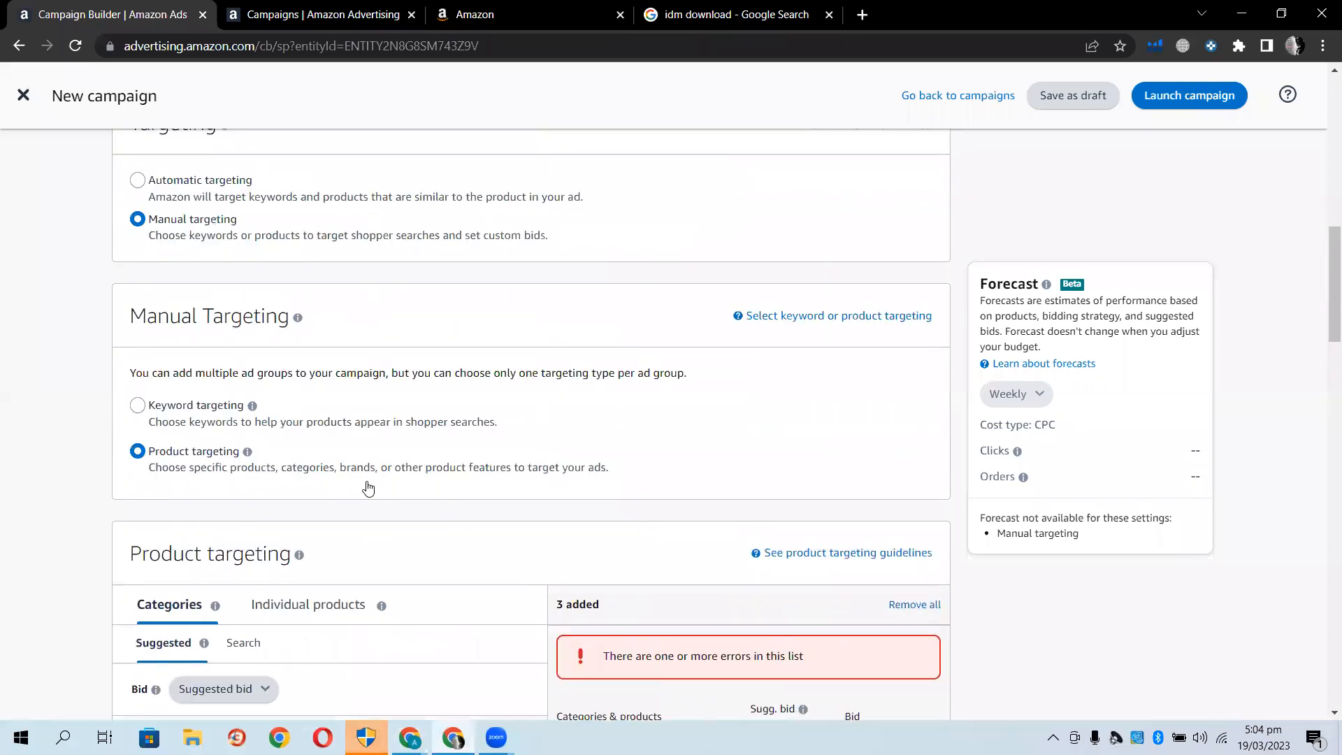
Return to the Product Targeting ad group and go back to its parent campaign's ad group overview
mouse_move(410, 735)
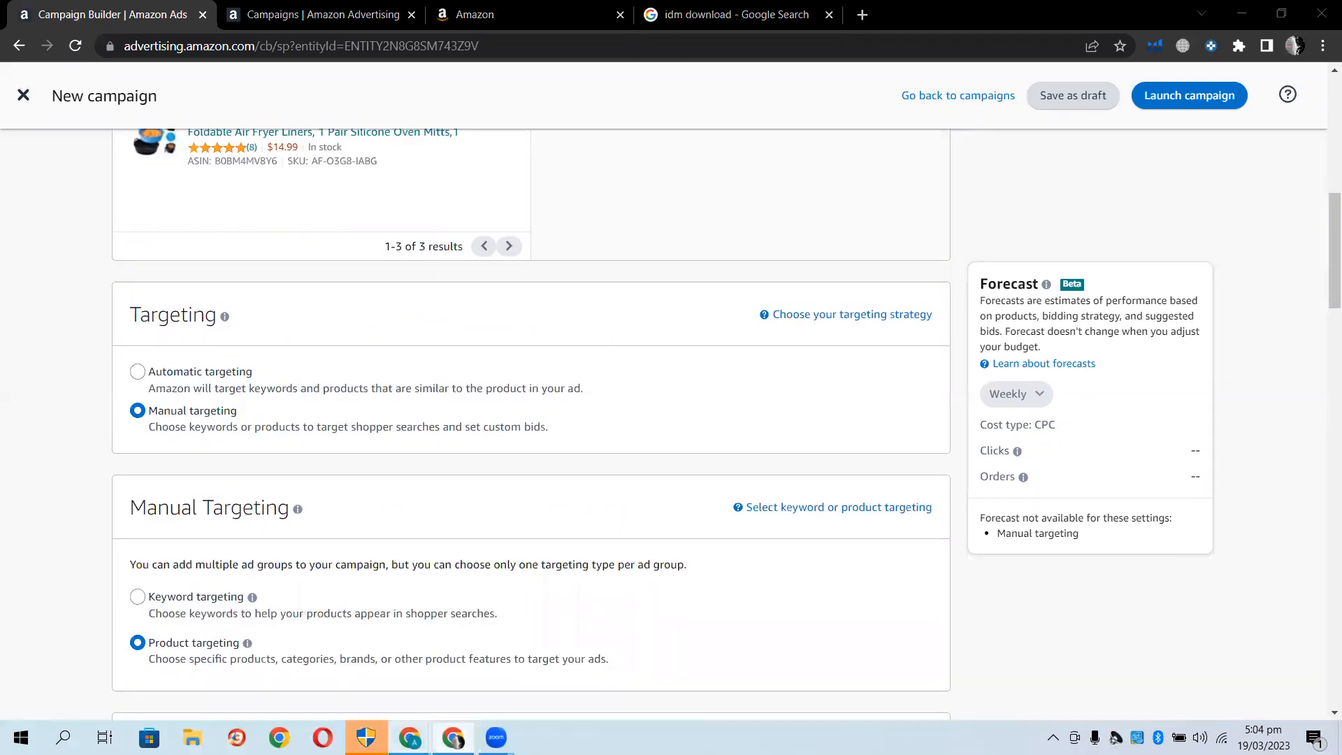
click(390, 621)
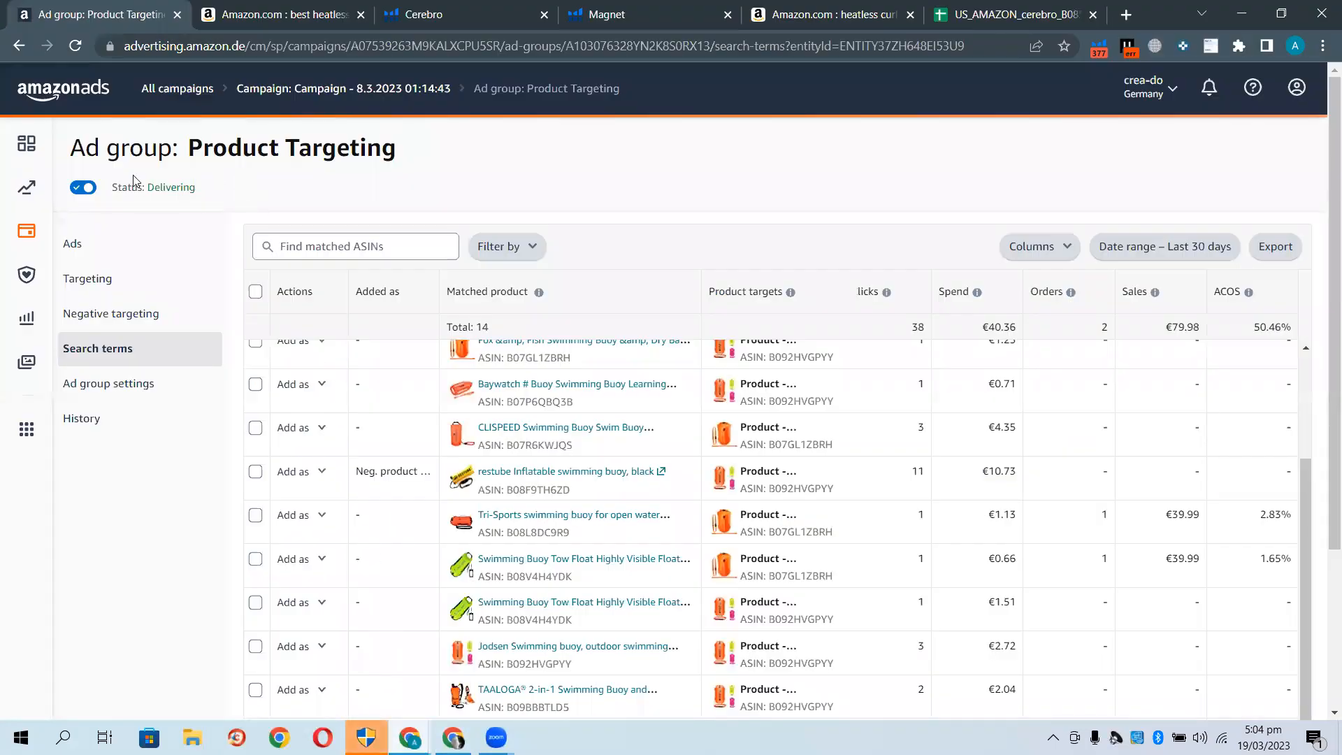
click(16, 47)
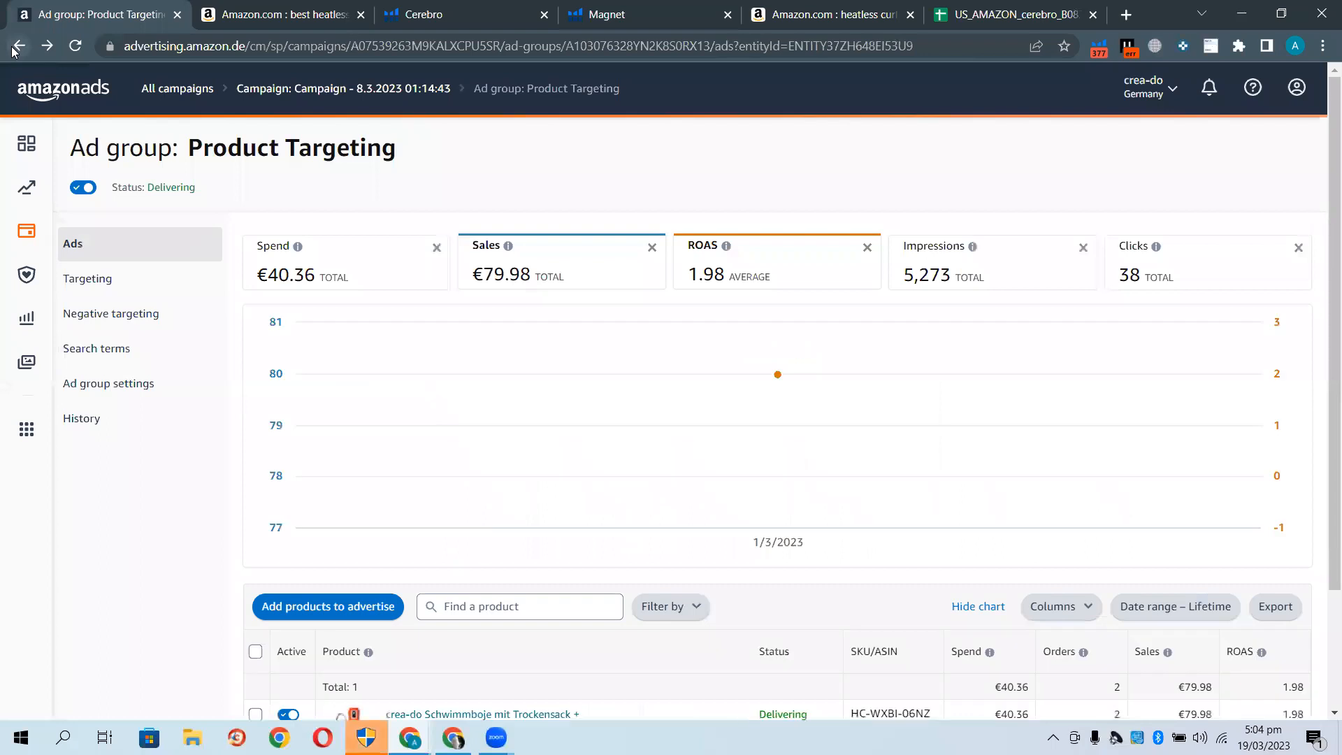
click(16, 48)
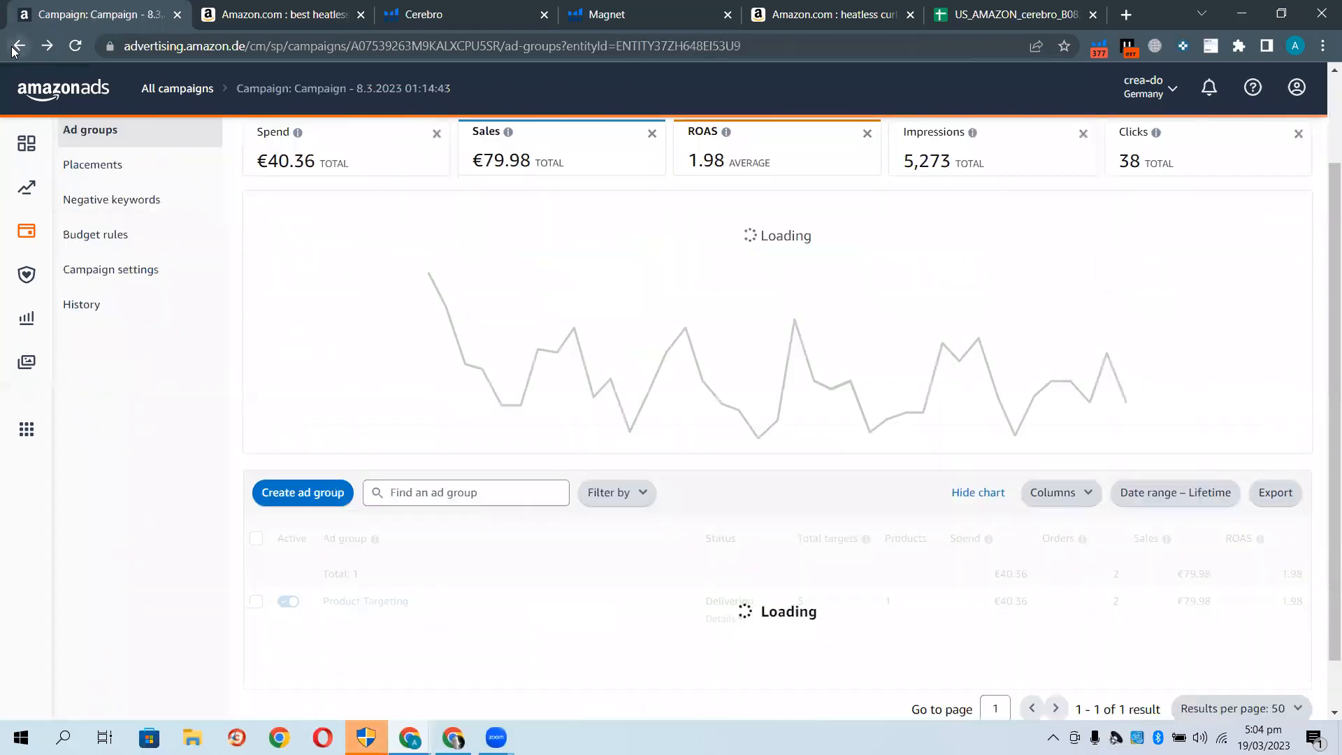
scroll(209, 559, up, 3)
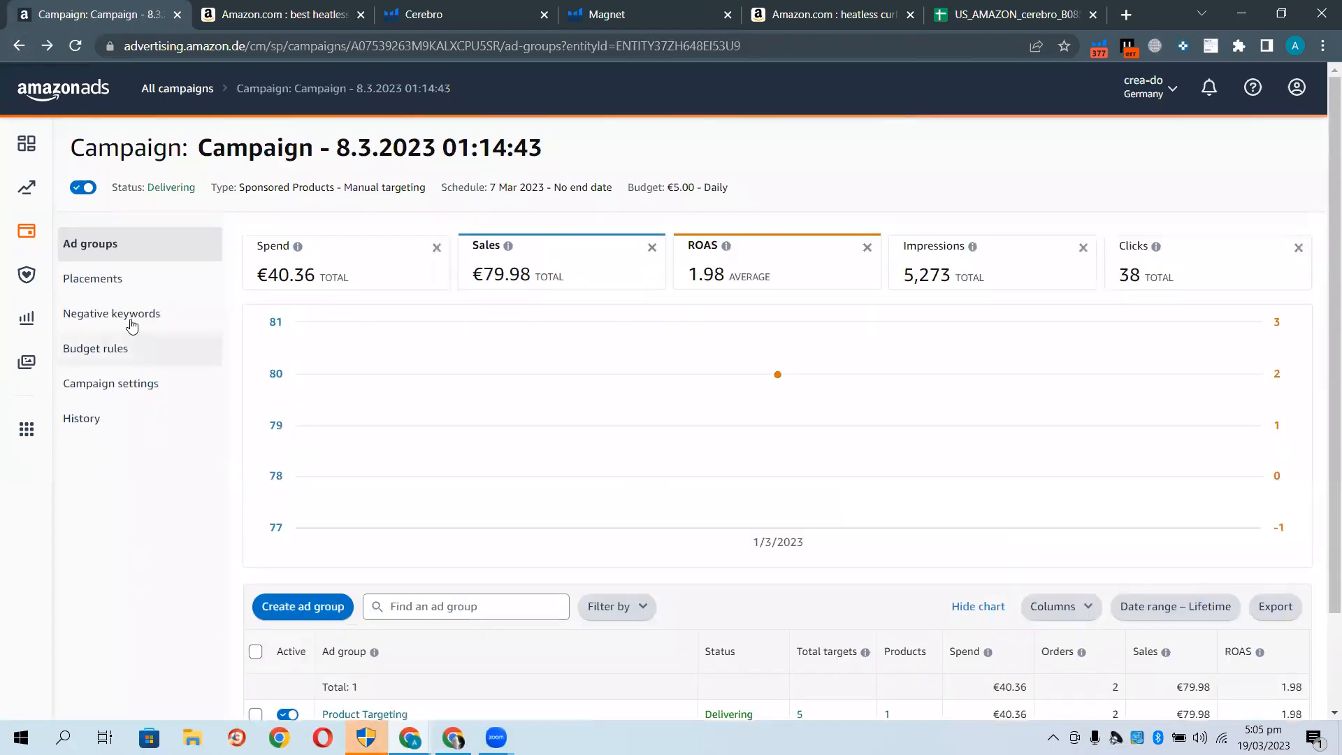
Open the campaign's negative keywords and select both b08f9th6zd entries, the negative phrase and the negative exact one
click(160, 323)
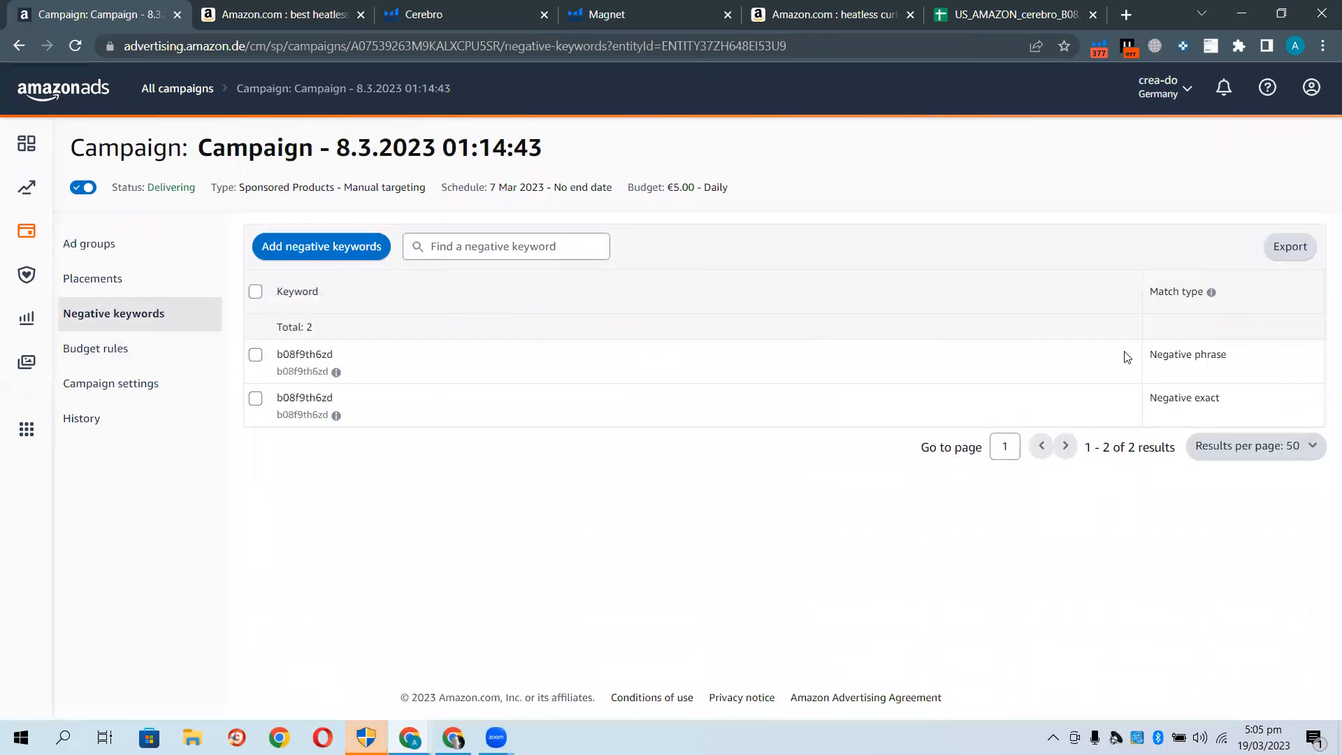
click(255, 354)
click(255, 397)
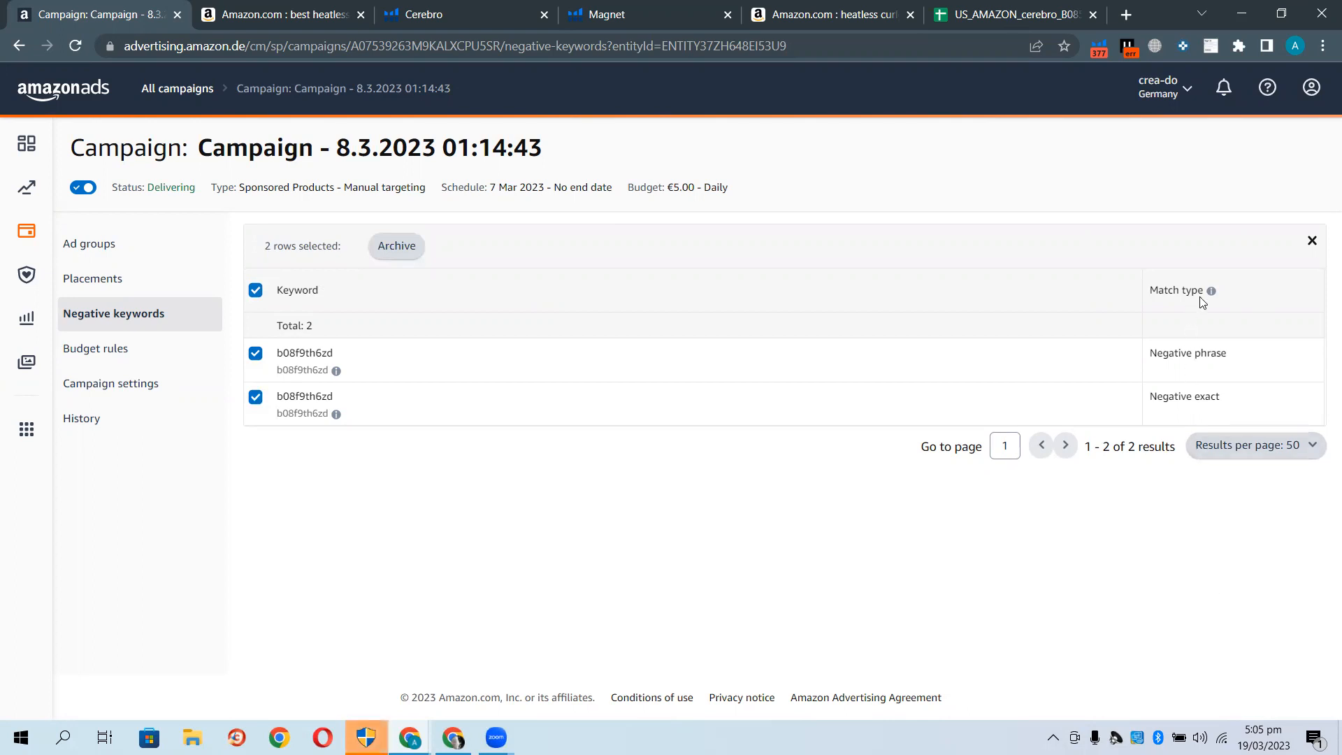
Switch back to the new campaign draft and view the product selection and targeting sections
click(241, 7)
key(alt+Tab)
scroll(378, 450, up, 3)
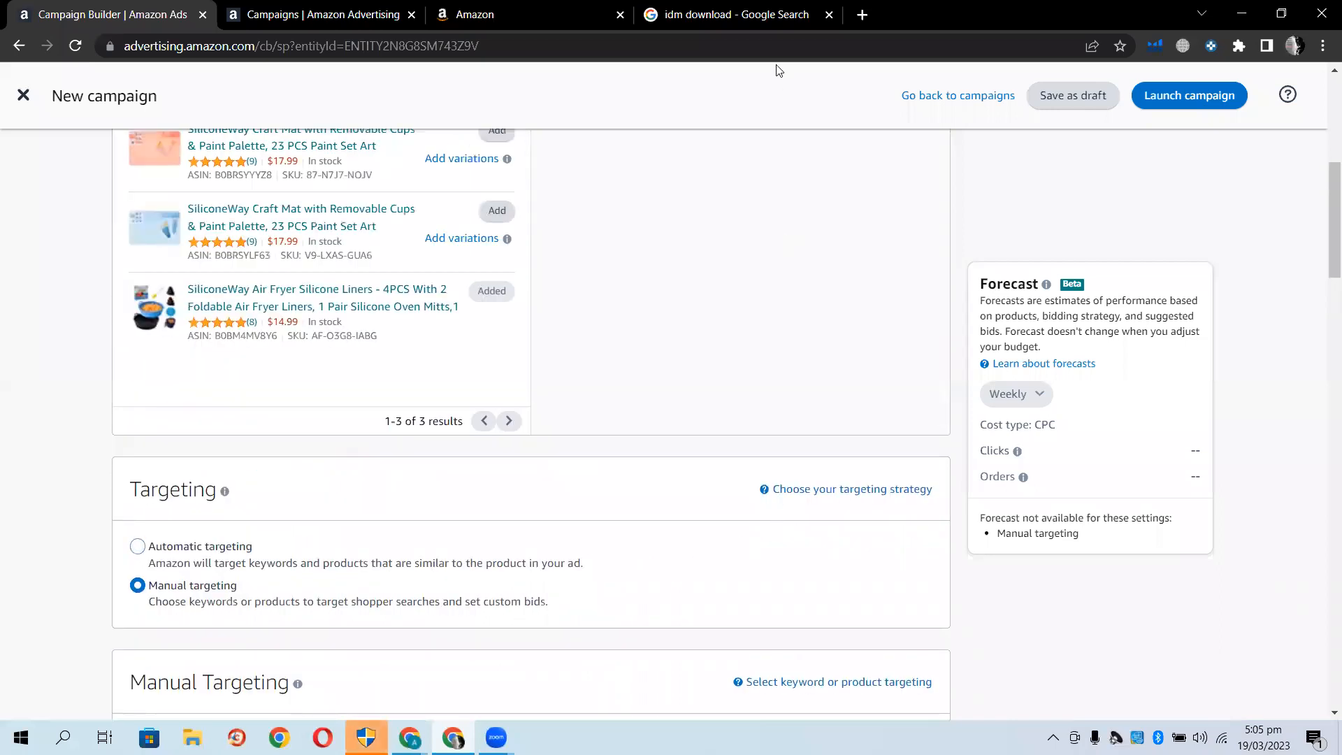